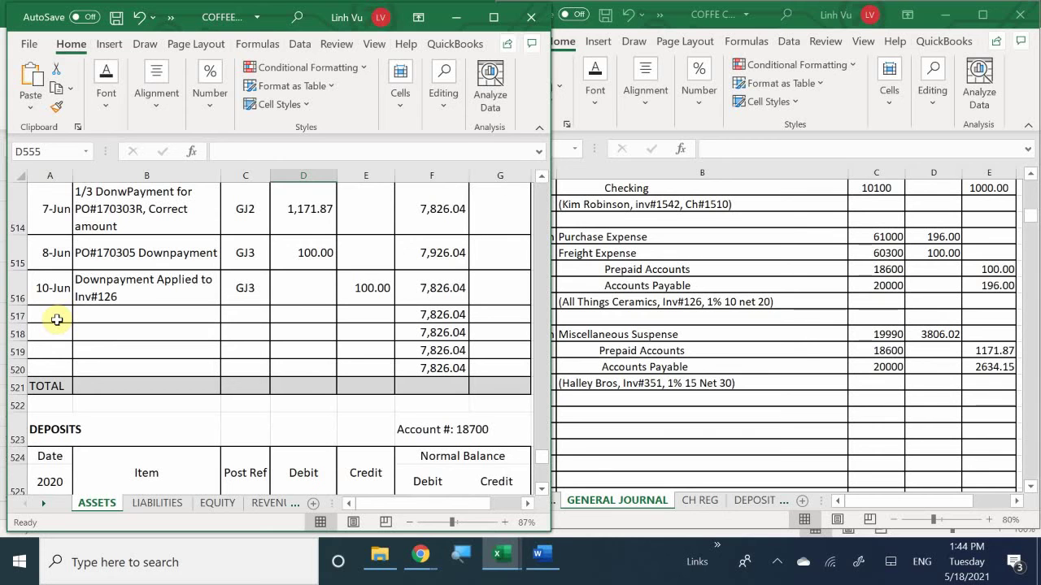
Step: Enter 10-Jun in A517 and the item 'Downpayment Applied to Inv#351' in B517
click(57, 319)
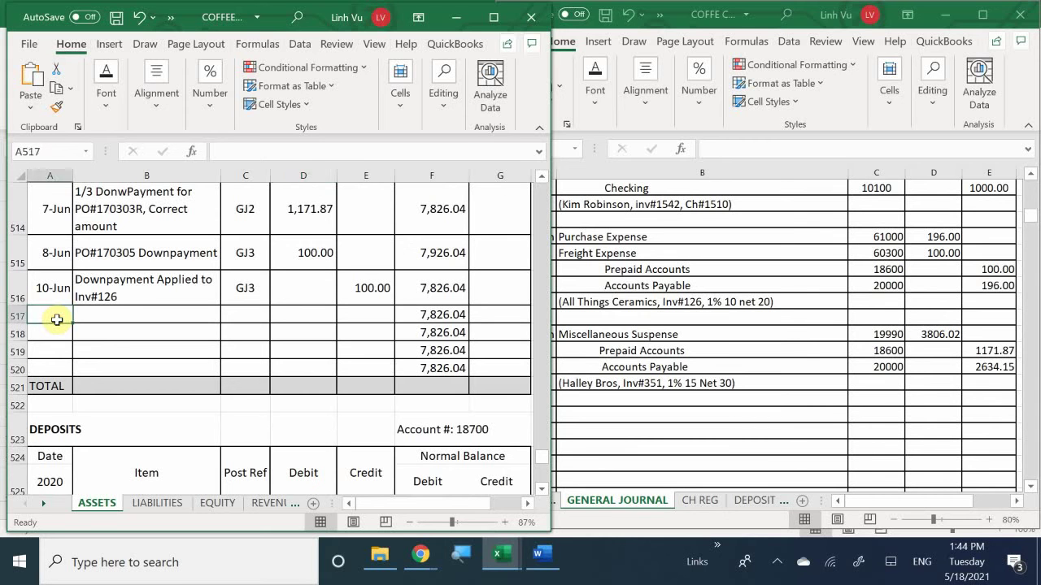
text(6)
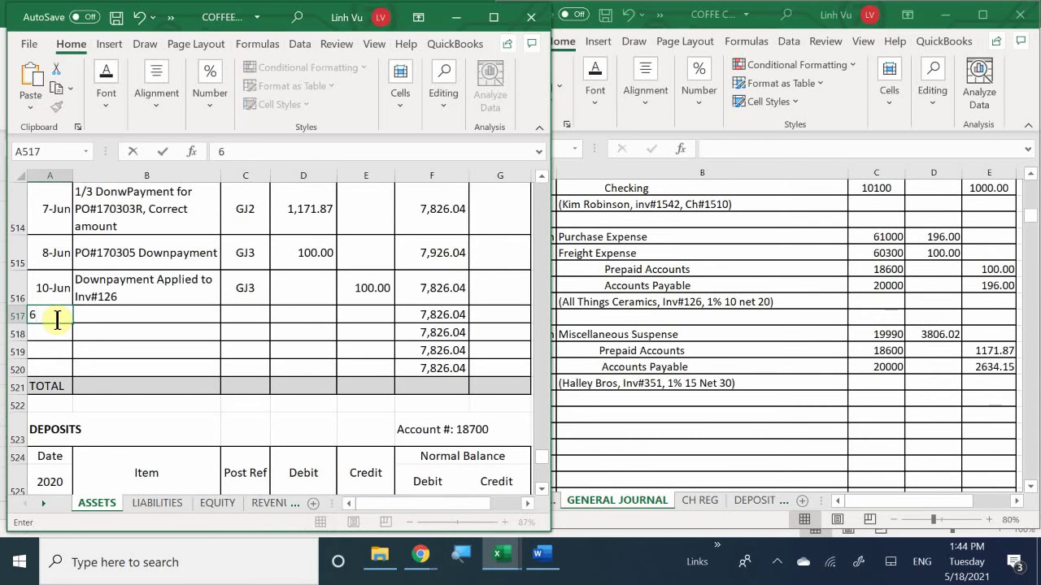
text(/10)
key(Return)
key(Up)
key(Right)
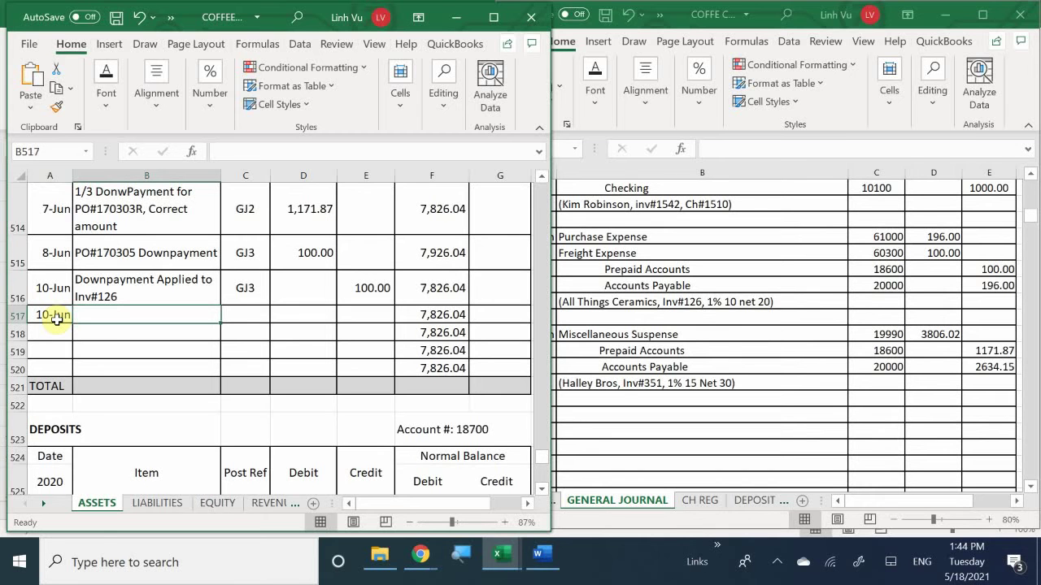
text(Downlo)
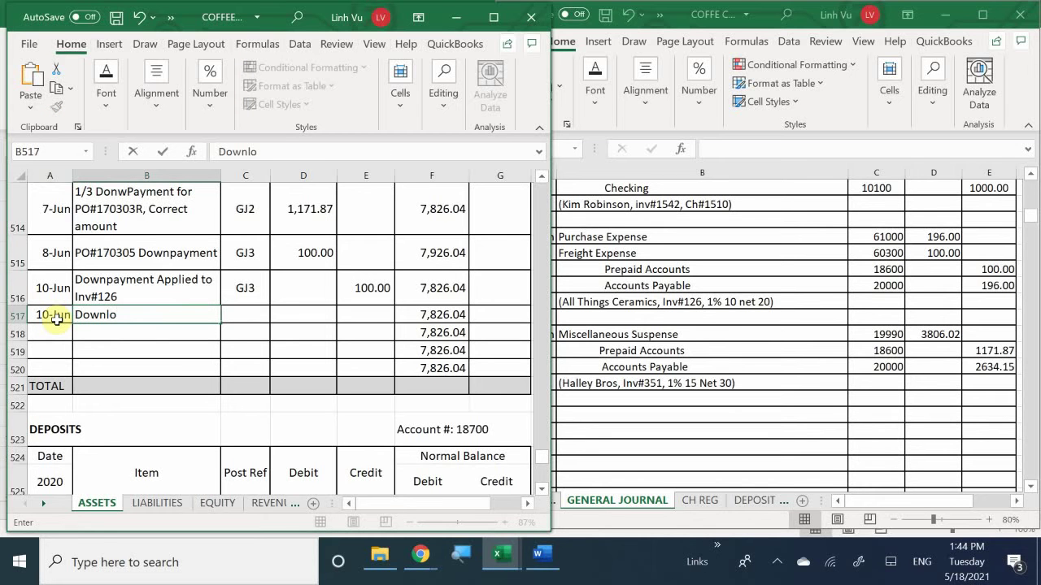
key(BackSpace)
key(BackSpace)
text(payment )
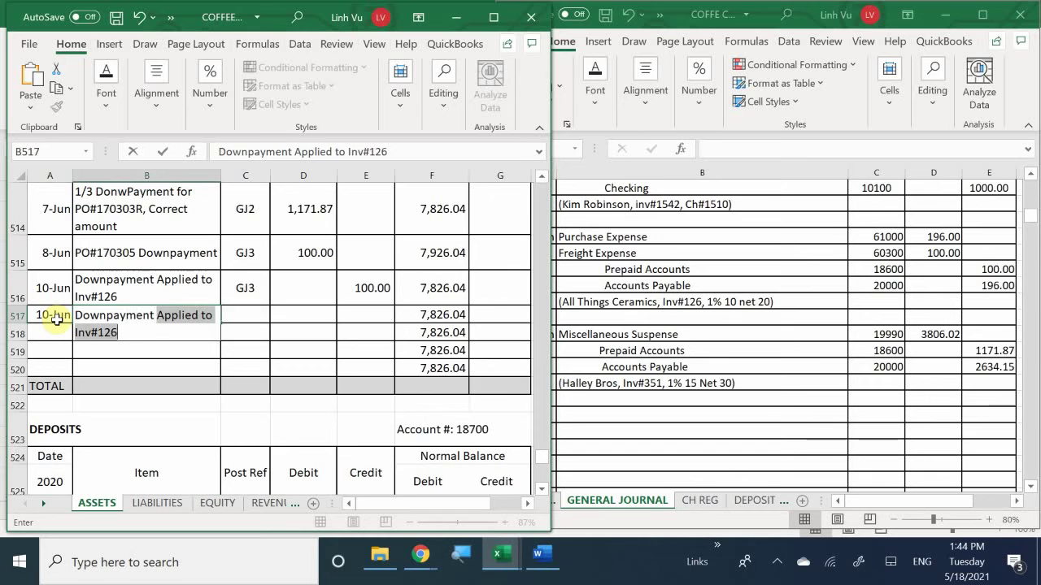
text(Applied to )
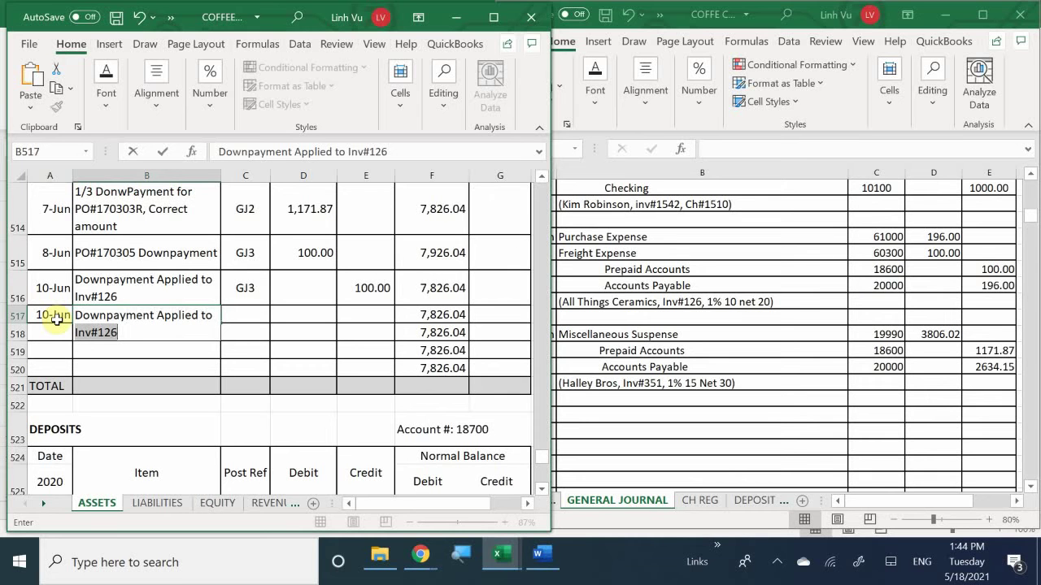
text(Inv#351)
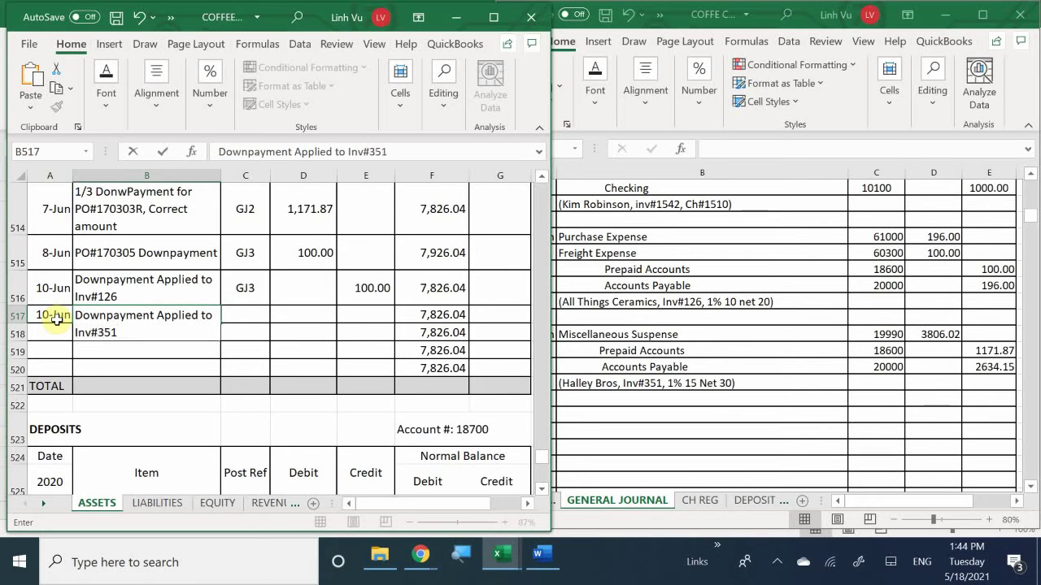
key(Return)
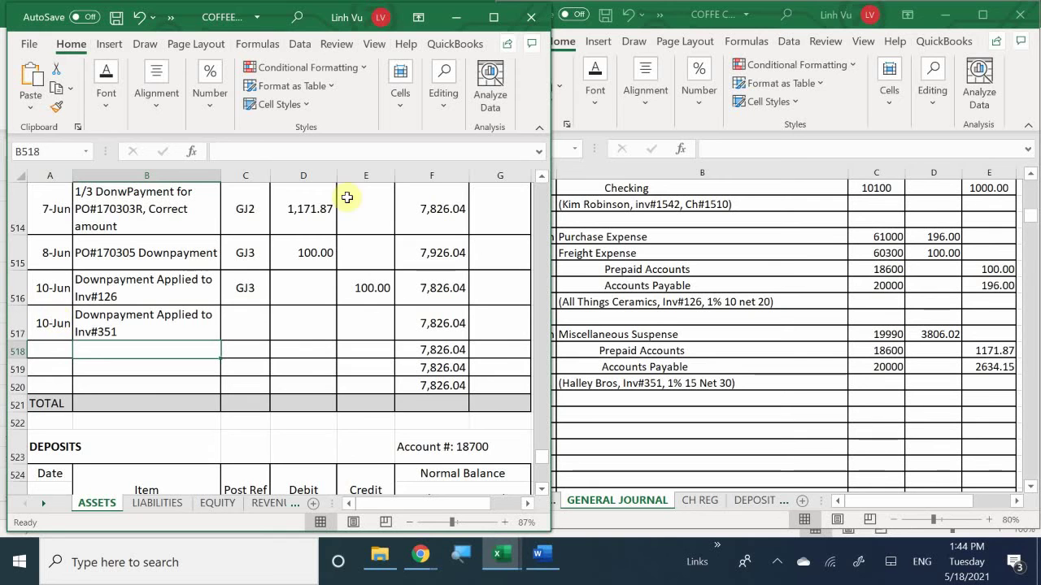
scroll(135, 310, up, 1)
scroll(135, 310, up, 3)
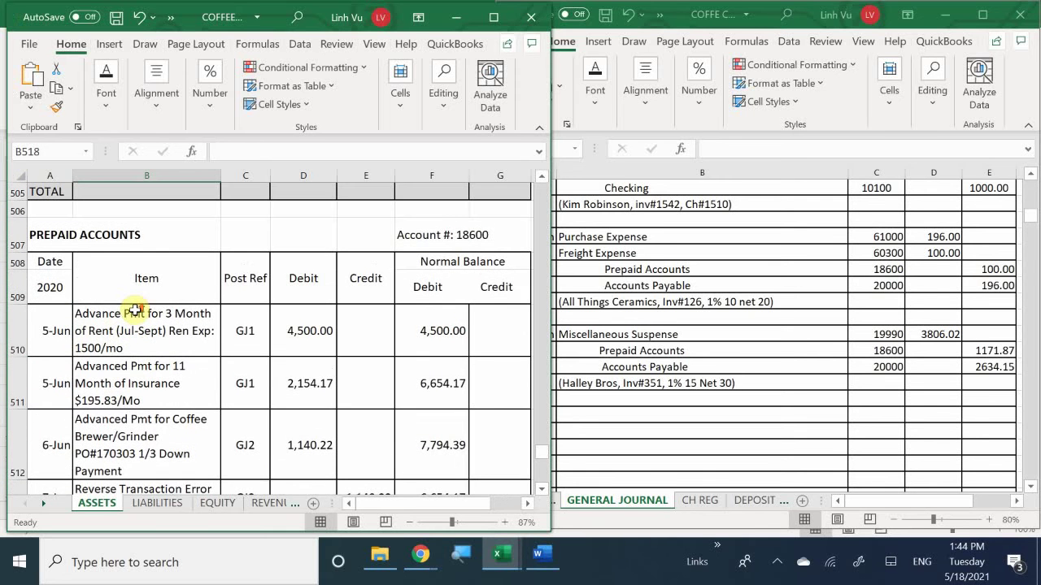
scroll(135, 310, down, 3)
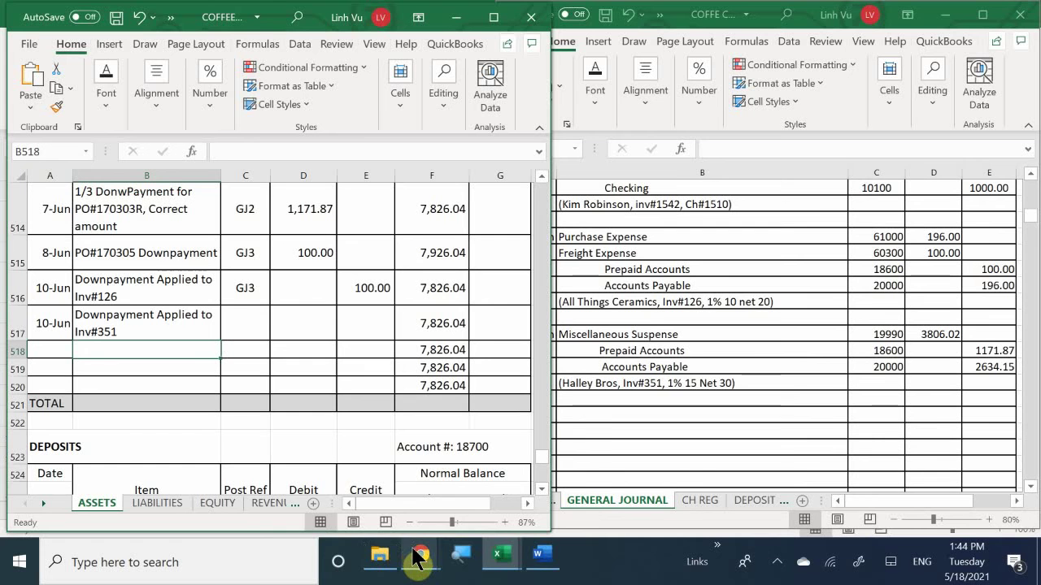
mouse_move(418, 558)
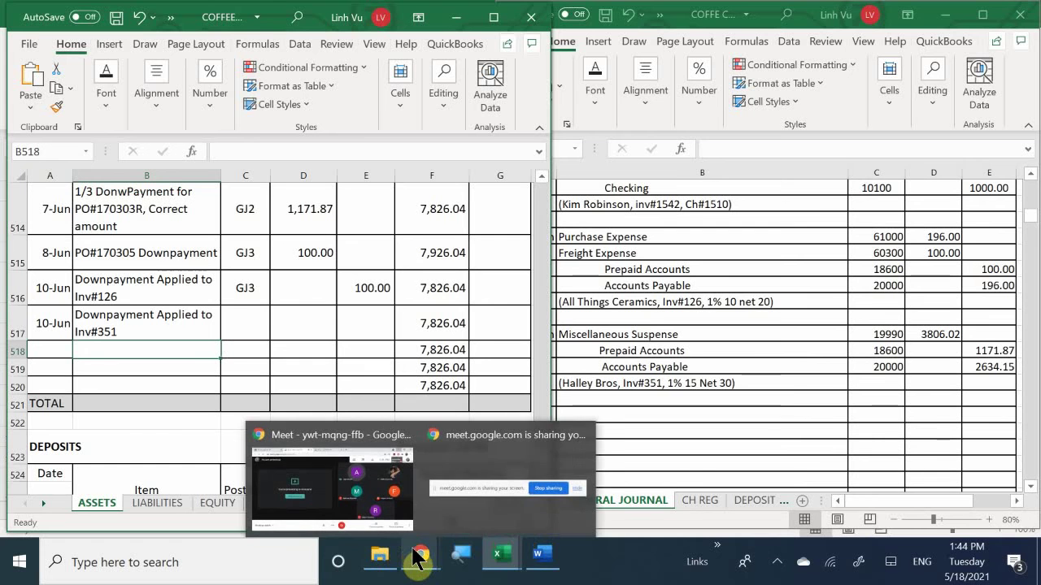
click(399, 500)
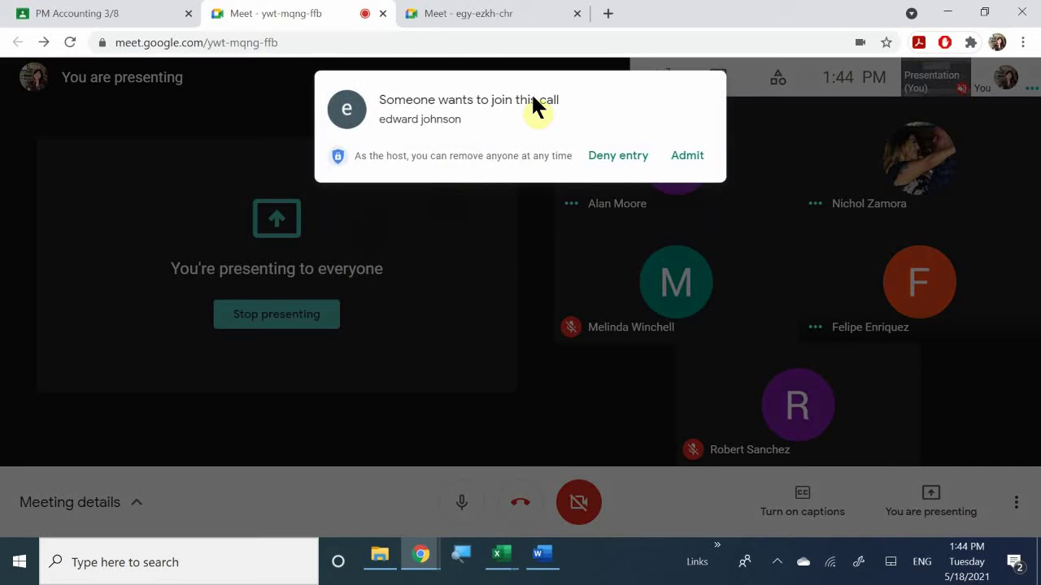
click(616, 153)
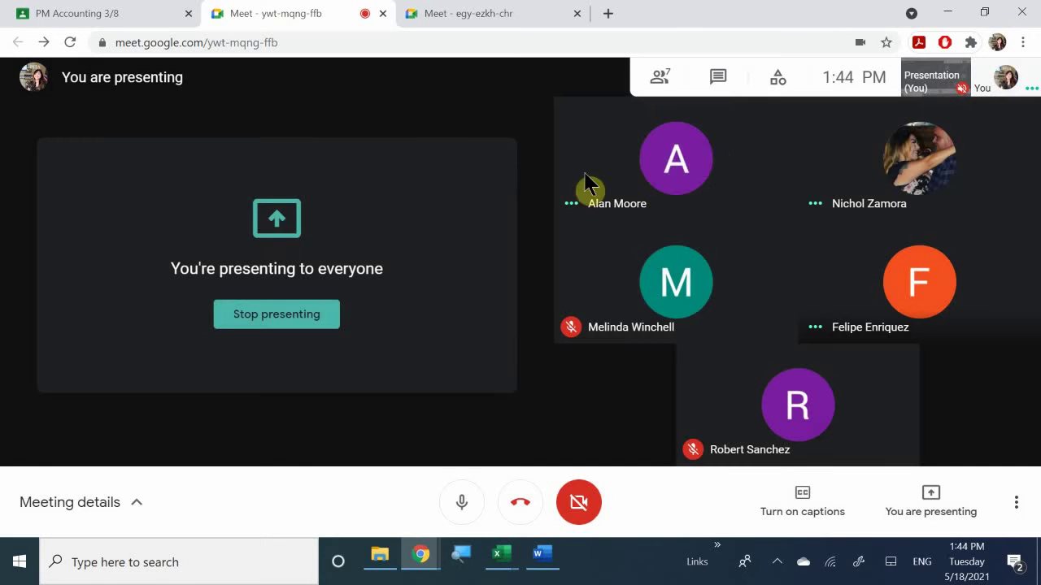
mouse_move(818, 221)
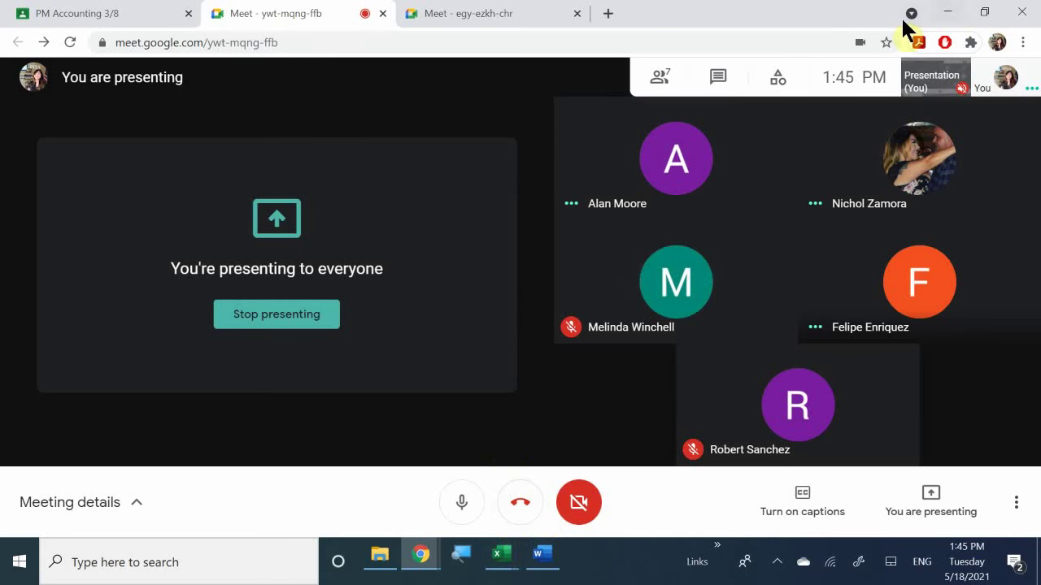
click(949, 13)
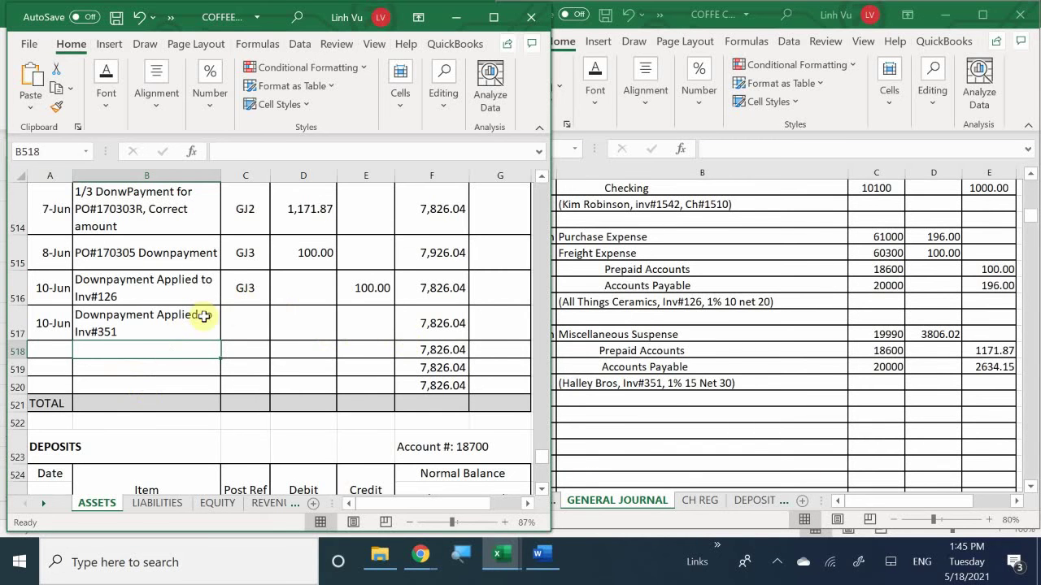
Step: Set C517 to =C516 (GJ3) and enter a 1,171.87 credit in E517
click(234, 325)
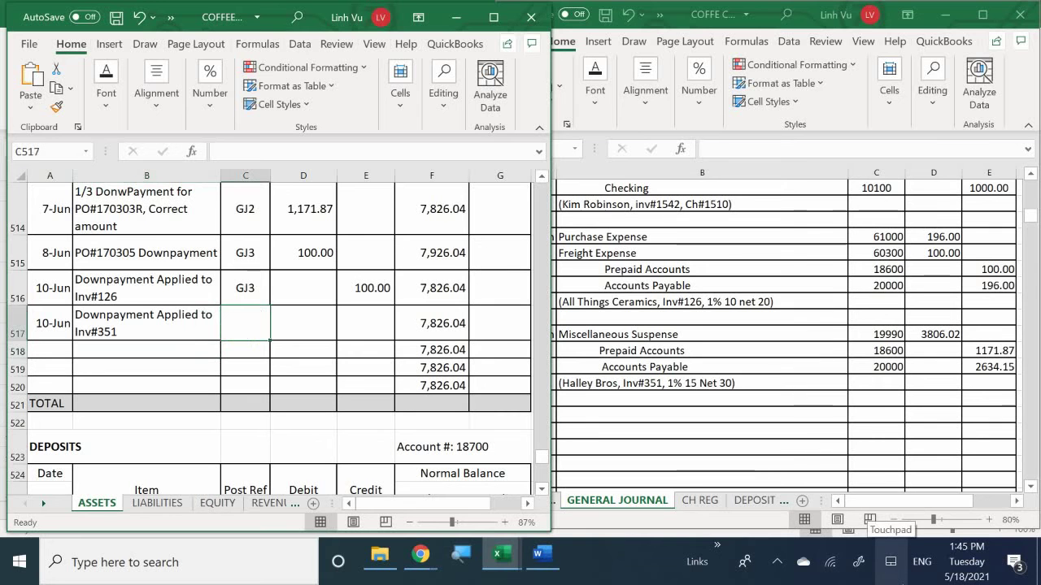
text(=)
key(Up)
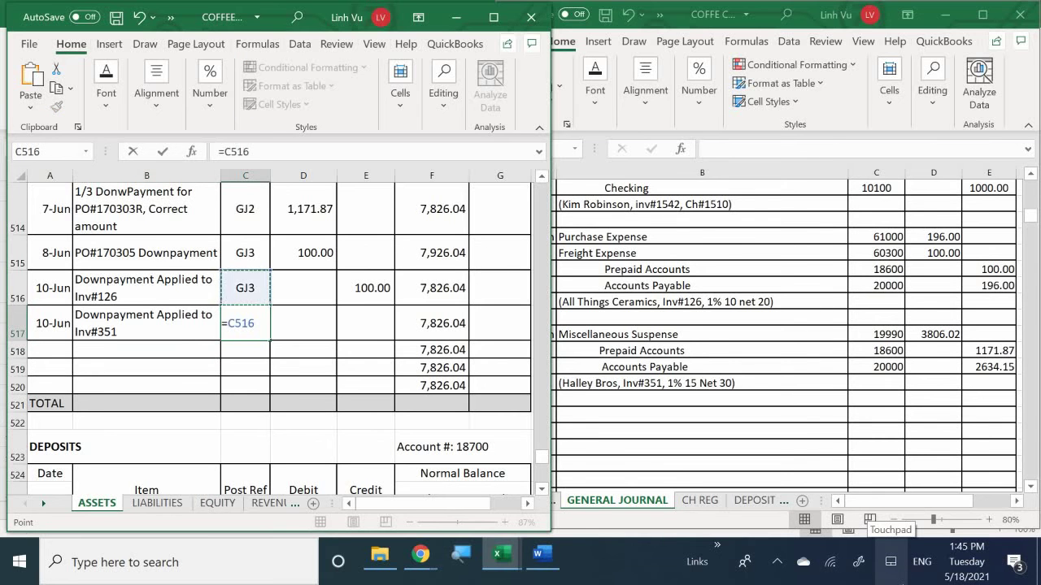
key(Return)
key(Right)
key(Up)
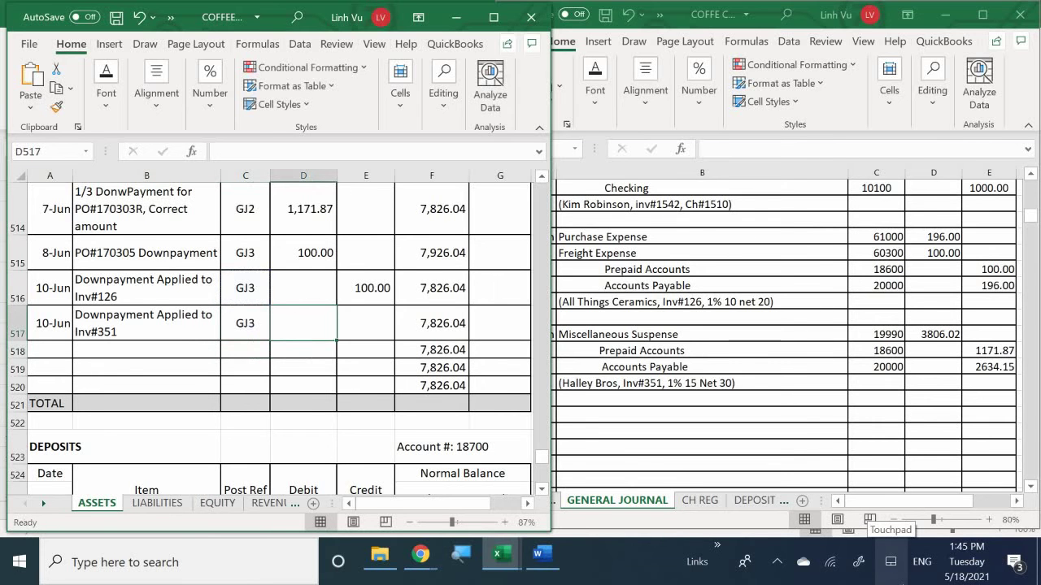
key(Right)
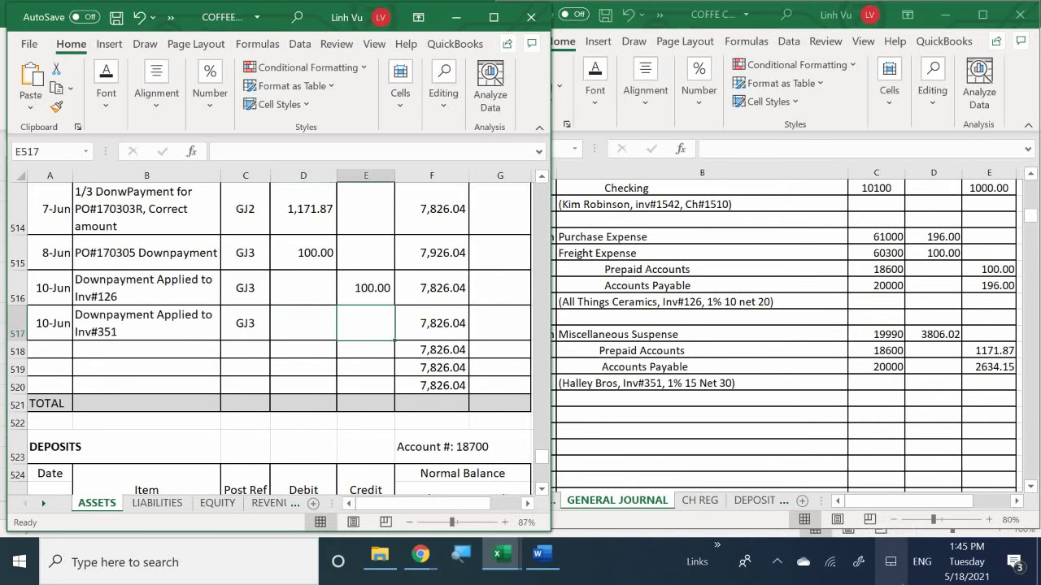
text(1,171.8)
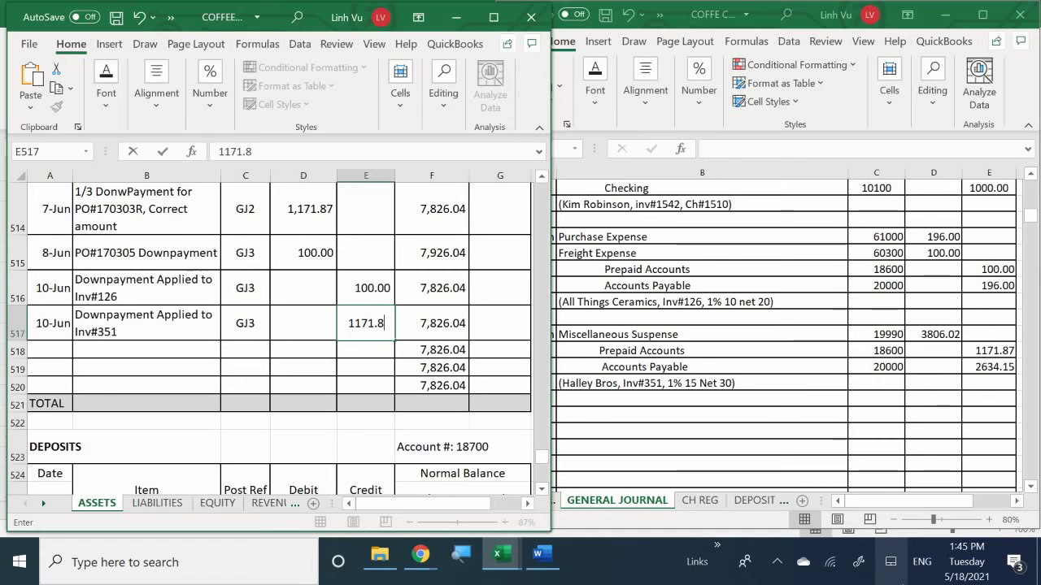
text(7)
key(Return)
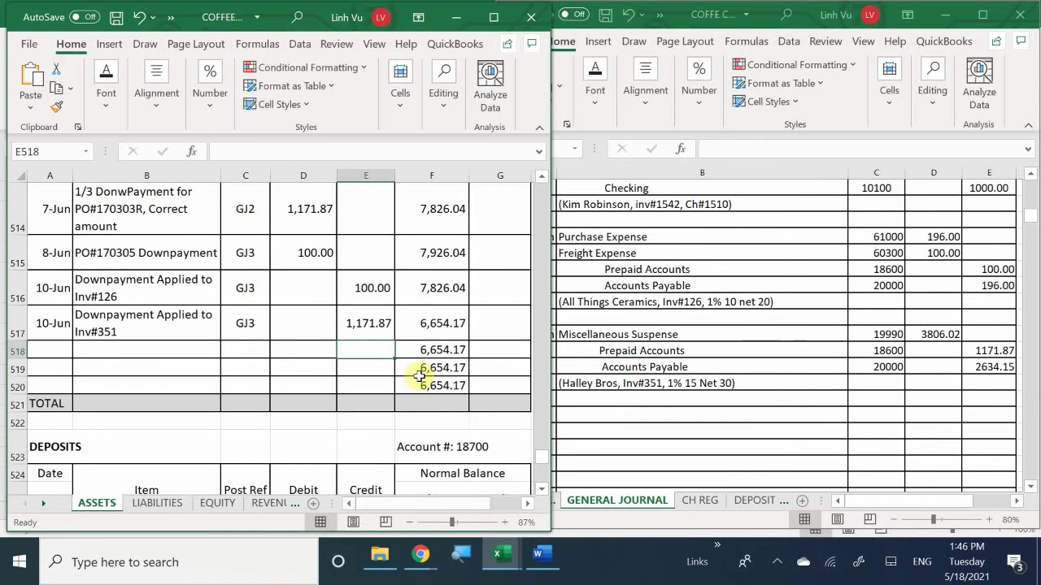
scroll(144, 397, up, 3)
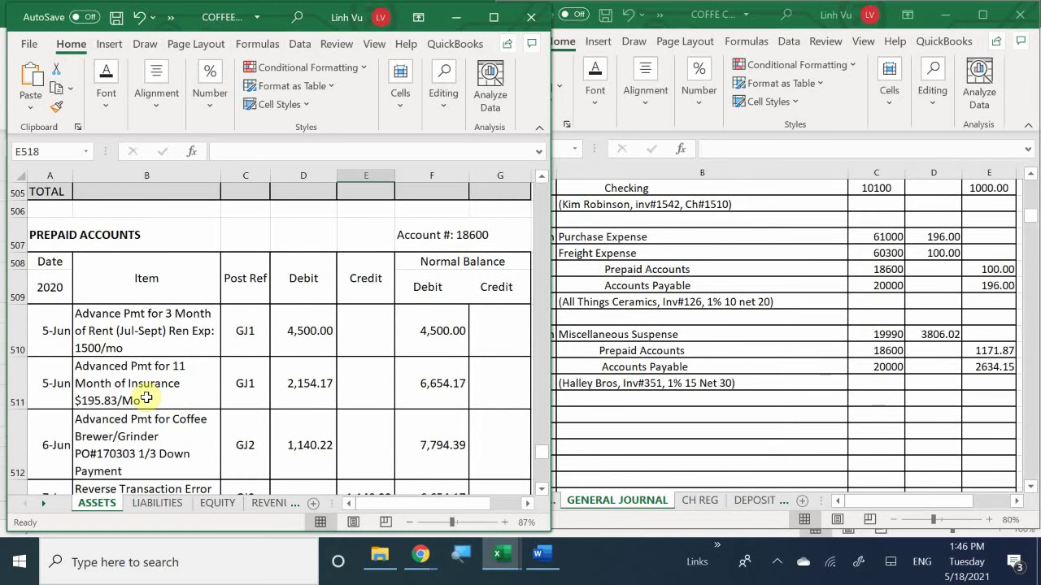
scroll(144, 398, down, 1)
scroll(145, 397, up, 1)
scroll(146, 398, down, 1)
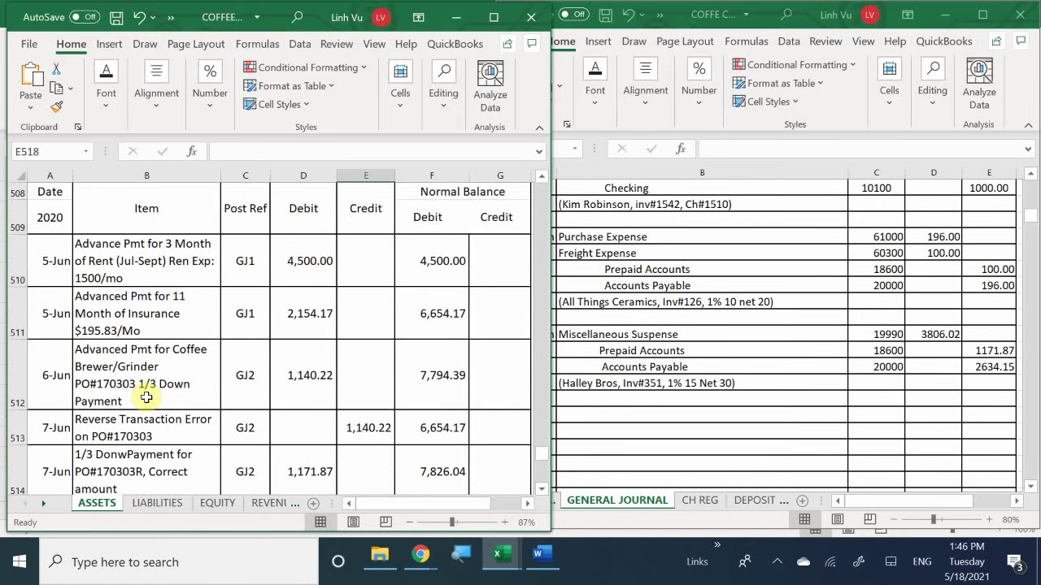
scroll(147, 398, down, 1)
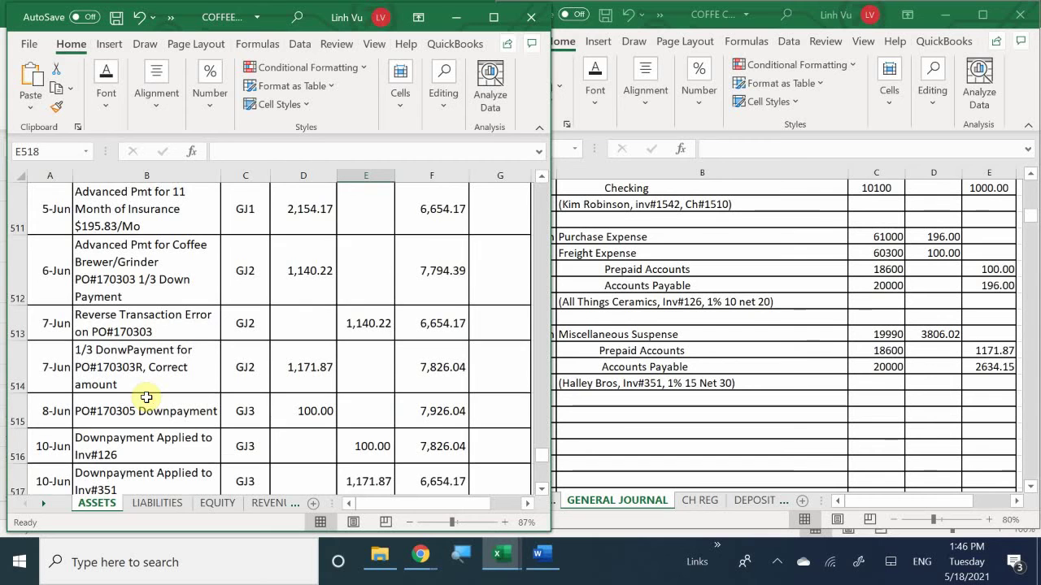
scroll(147, 398, down, 1)
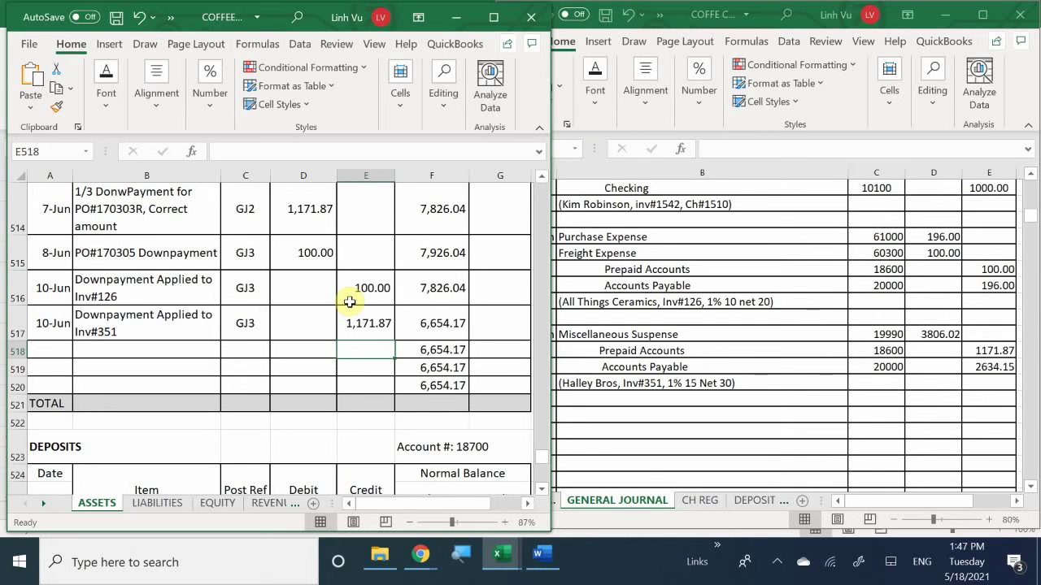
Step: Bring the Google Meet presenting view to the front, dismissing a join request prompt
click(421, 554)
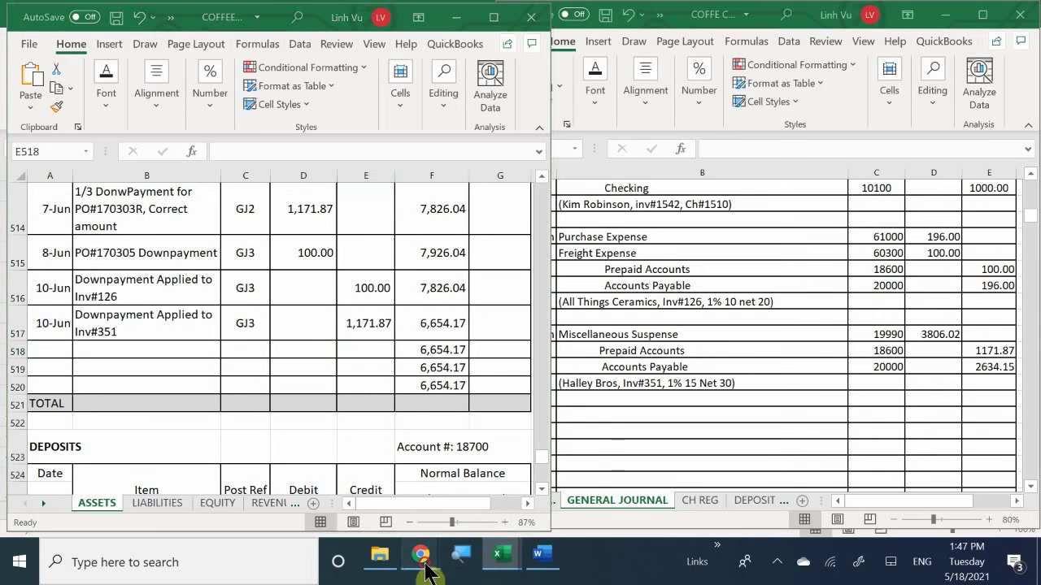
click(415, 556)
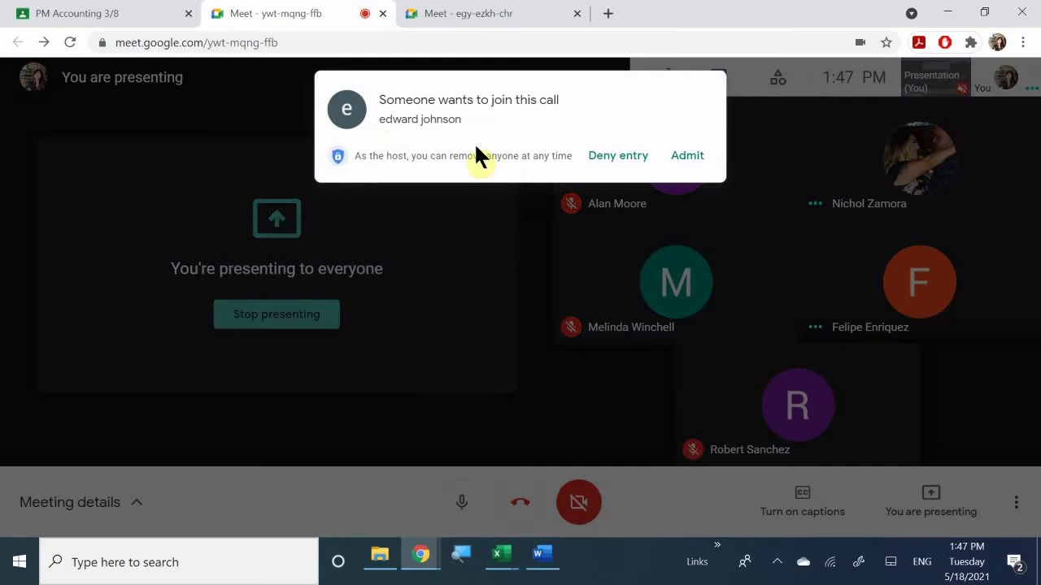
click(612, 163)
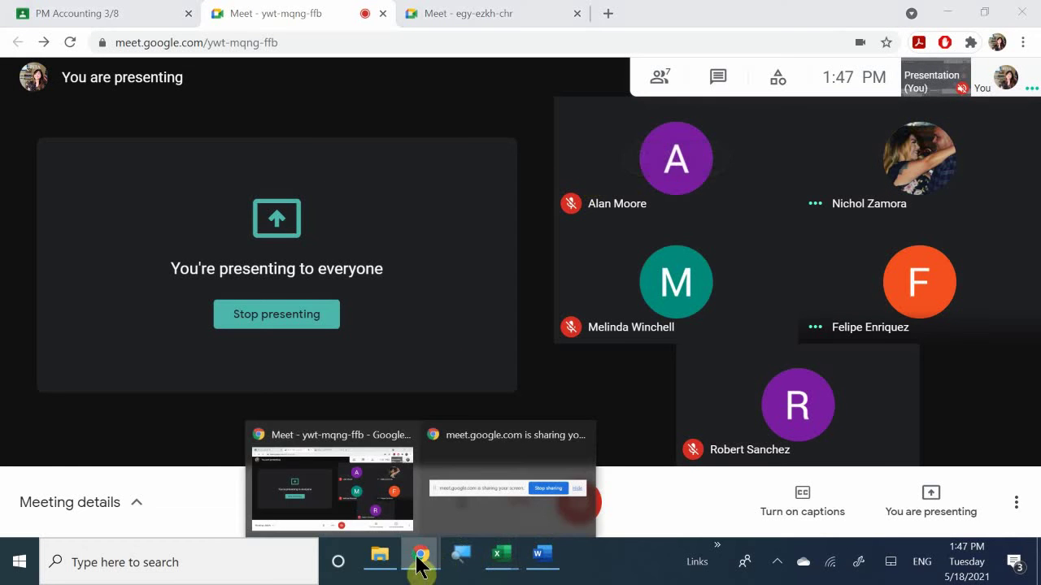
click(394, 501)
click(419, 560)
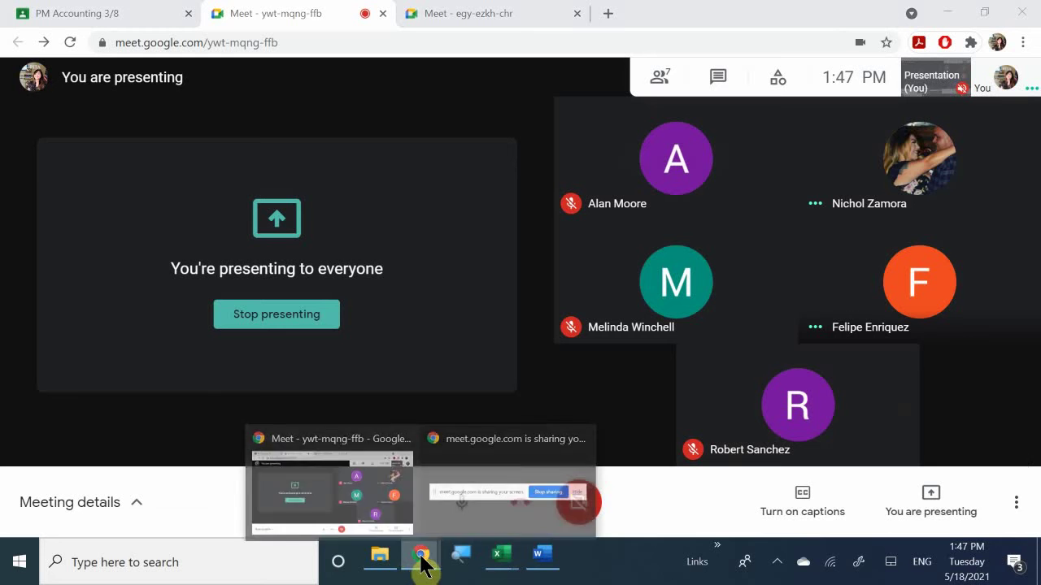
click(382, 502)
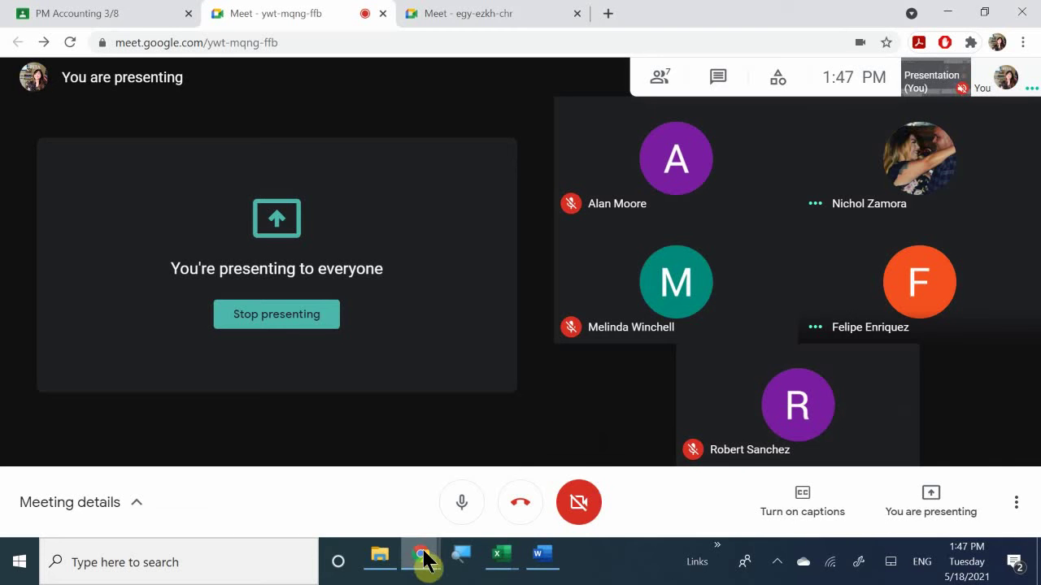
click(423, 558)
click(386, 503)
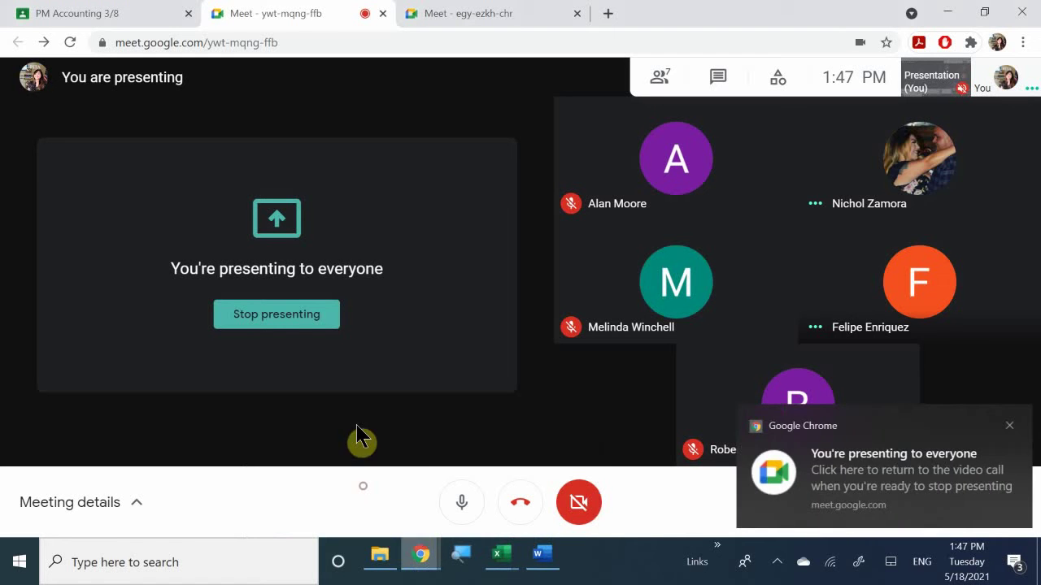
click(81, 14)
click(258, 11)
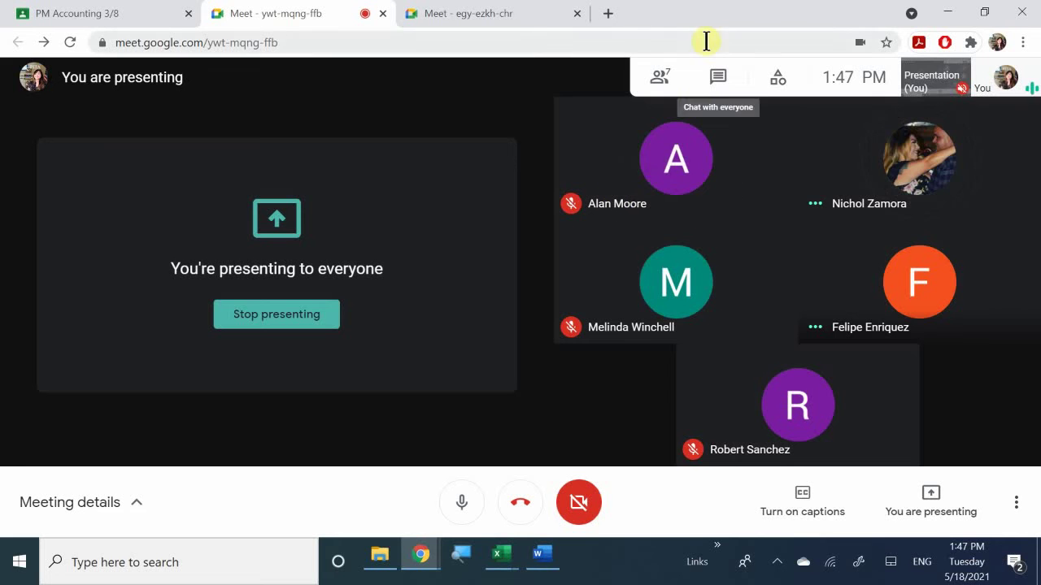
Step: Admit the waiting guest from the People list, close meeting details, and minimize Chrome
click(657, 80)
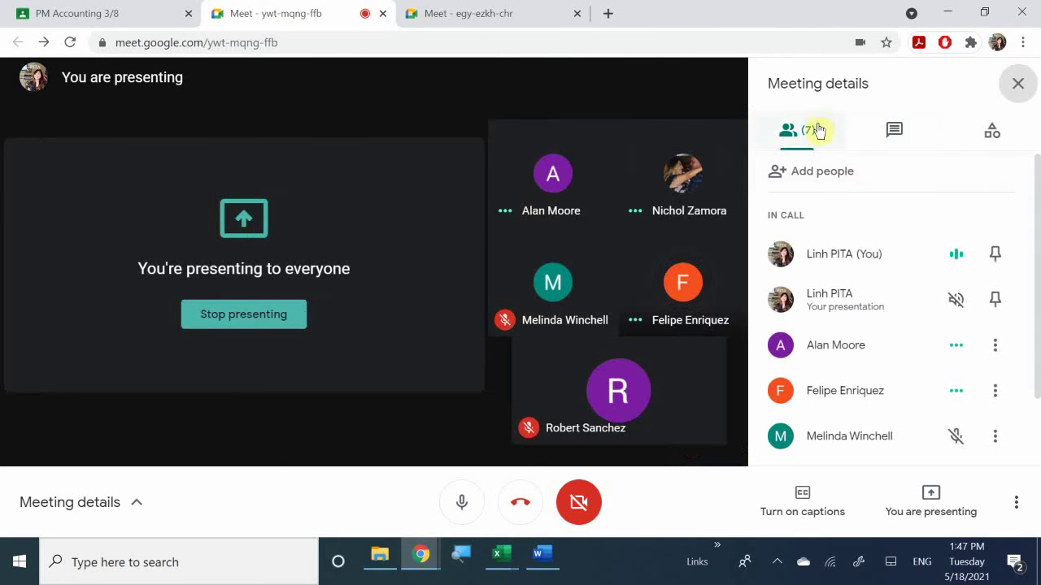
scroll(851, 423, down, 1)
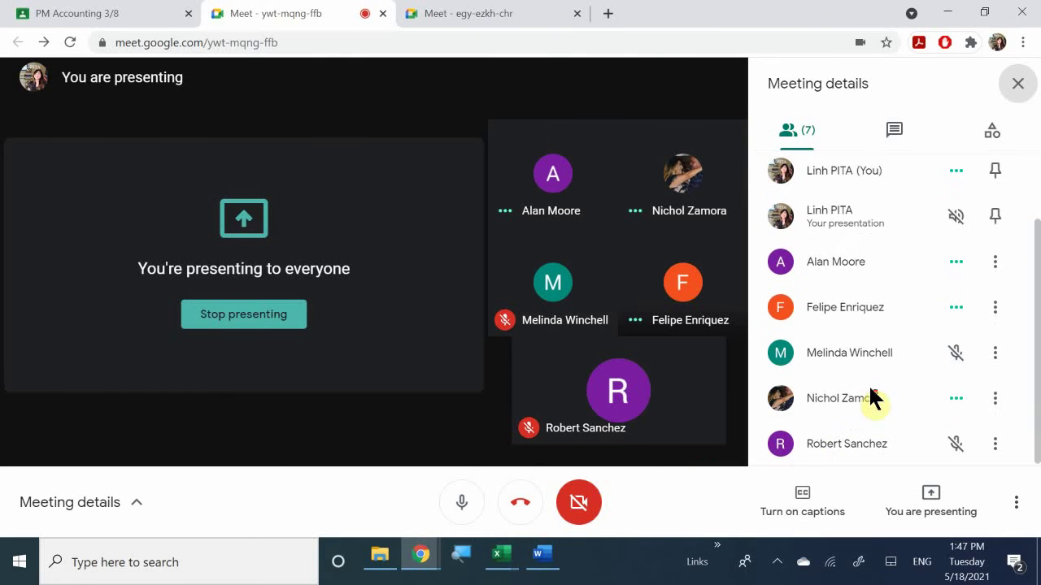
scroll(825, 401, up, 1)
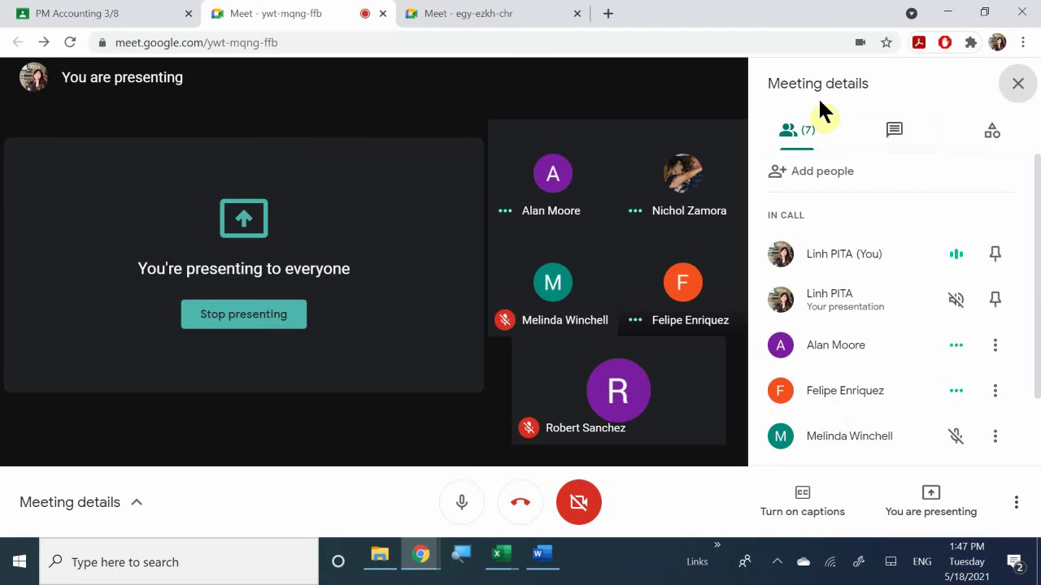
click(787, 134)
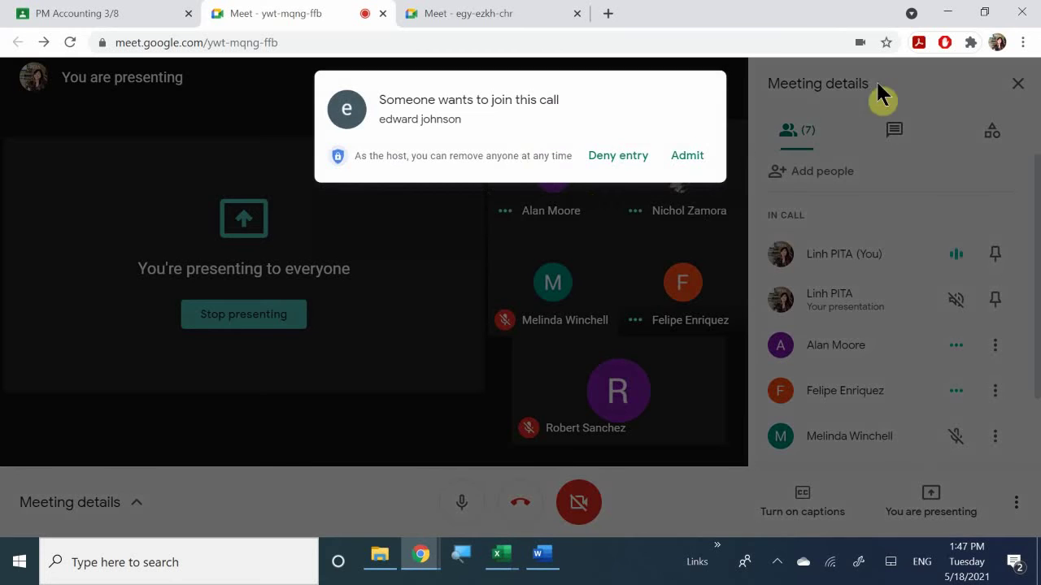
click(687, 155)
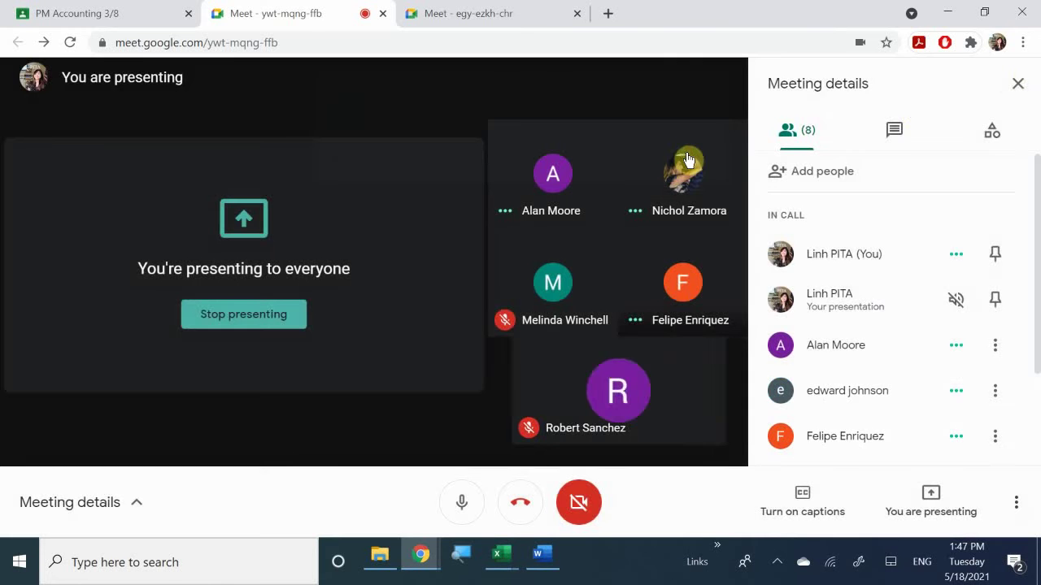
click(1017, 84)
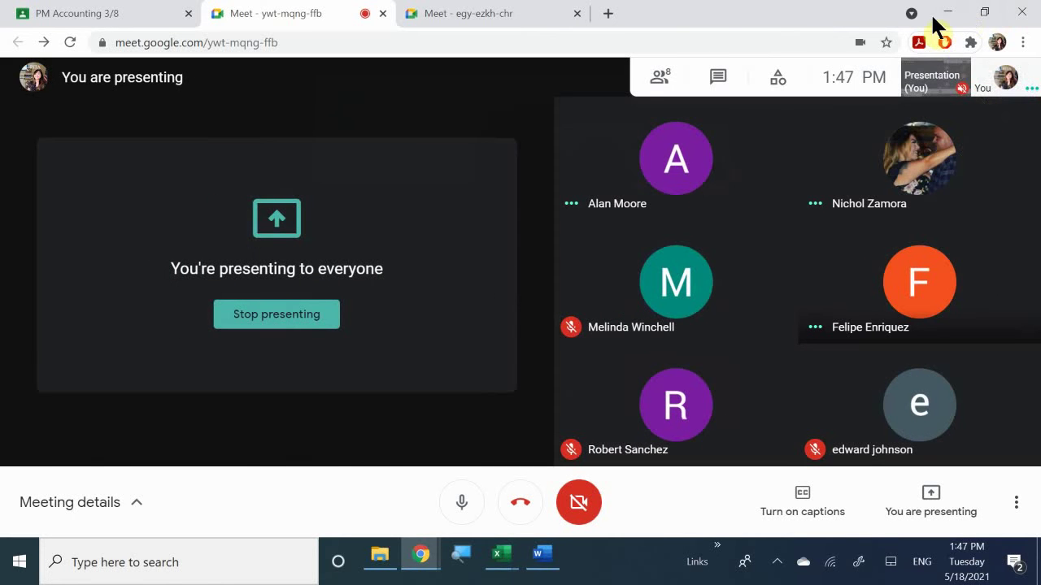
click(943, 14)
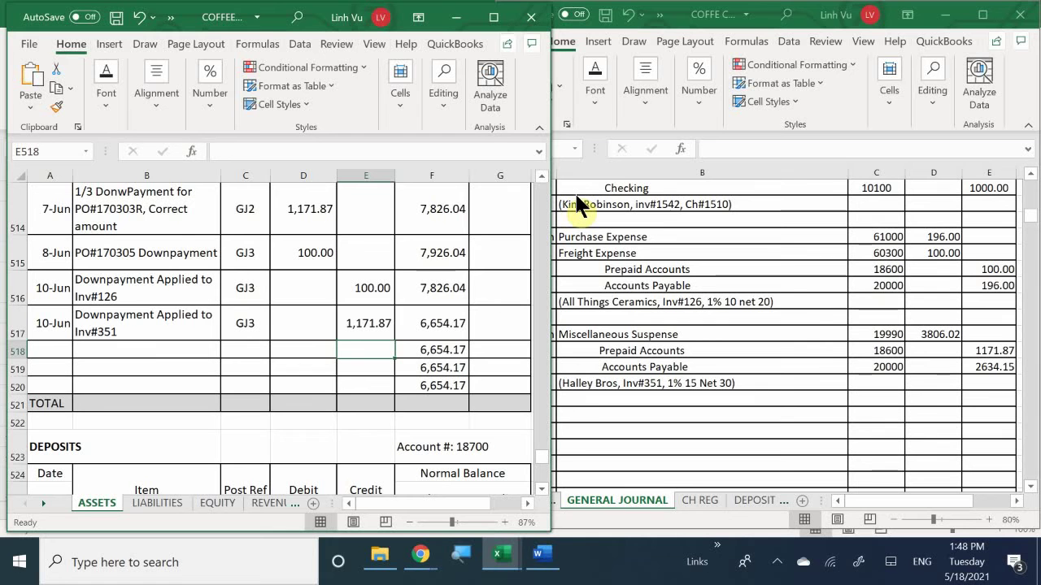
Step: On the LIABILITIES sheet, start row 13 with date 10-Jun and item INV#351
click(155, 502)
scroll(121, 339, up, 1)
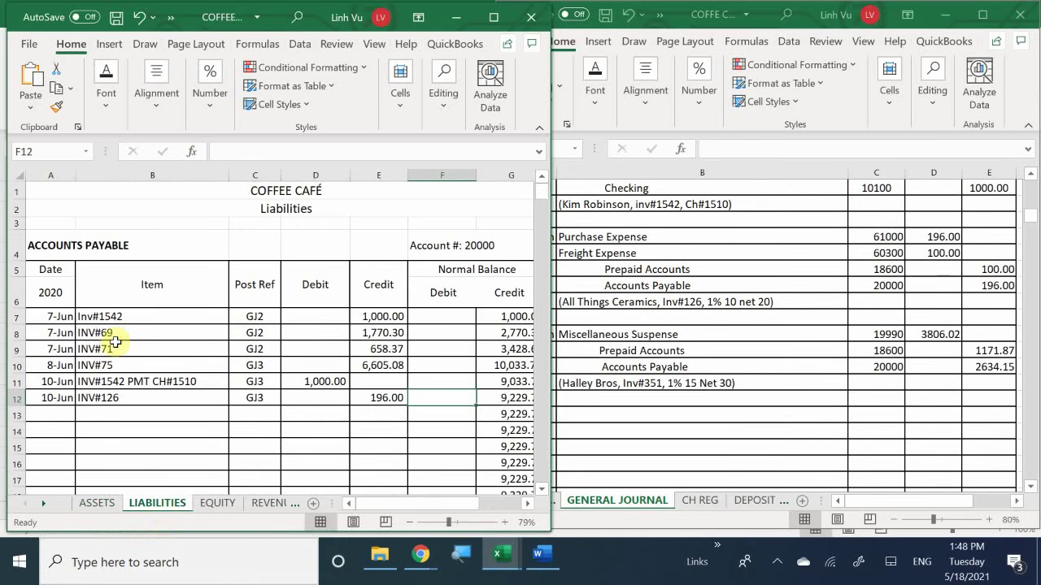
scroll(98, 333, down, 1)
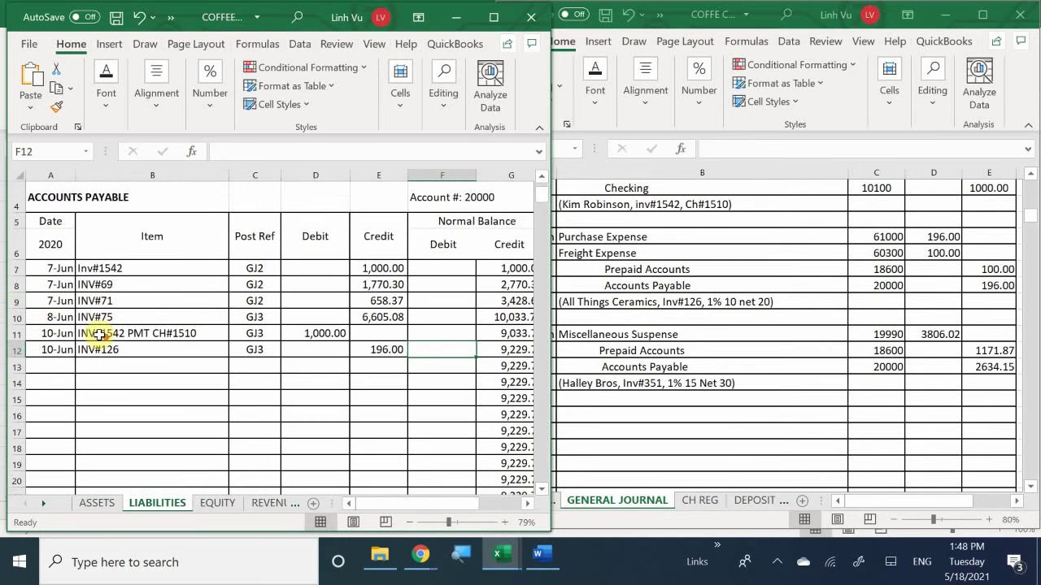
click(37, 365)
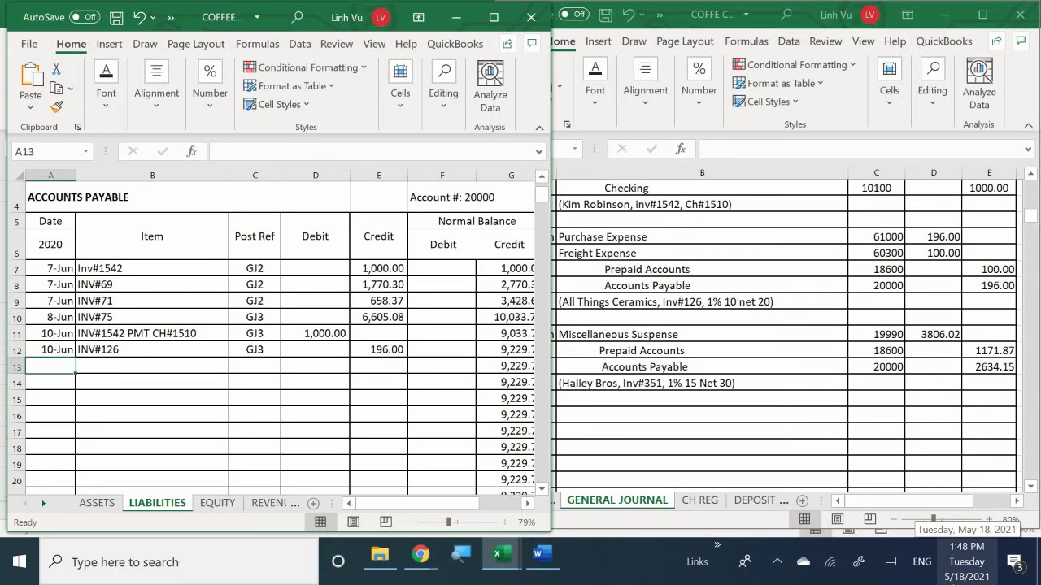
text(6/10)
key(Tab)
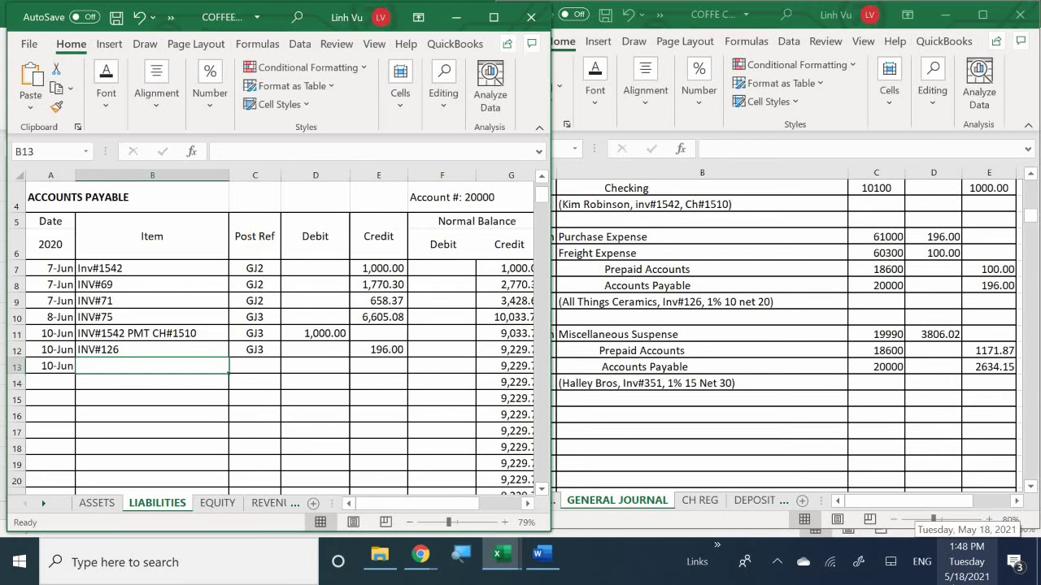
text(Chi)
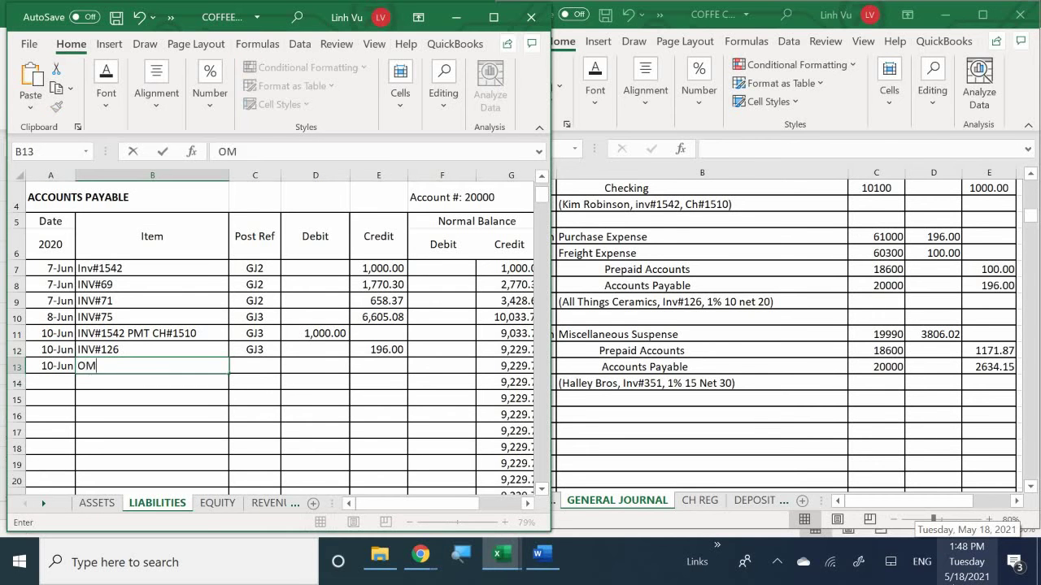
key(BackSpace)
key(BackSpace)
key(BackSpace)
text(C)
key(BackSpace)
text(INV#351)
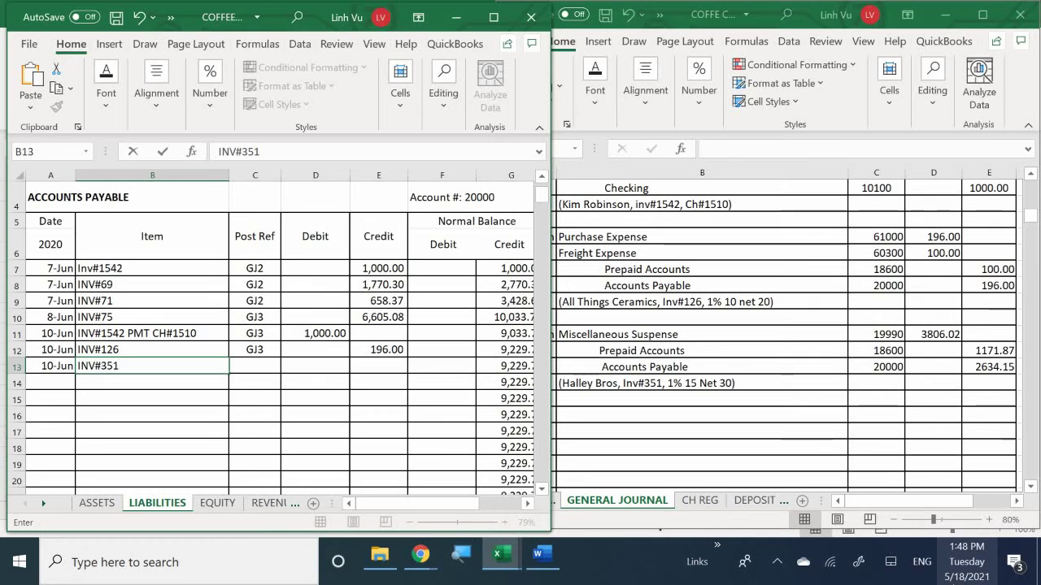
key(Tab)
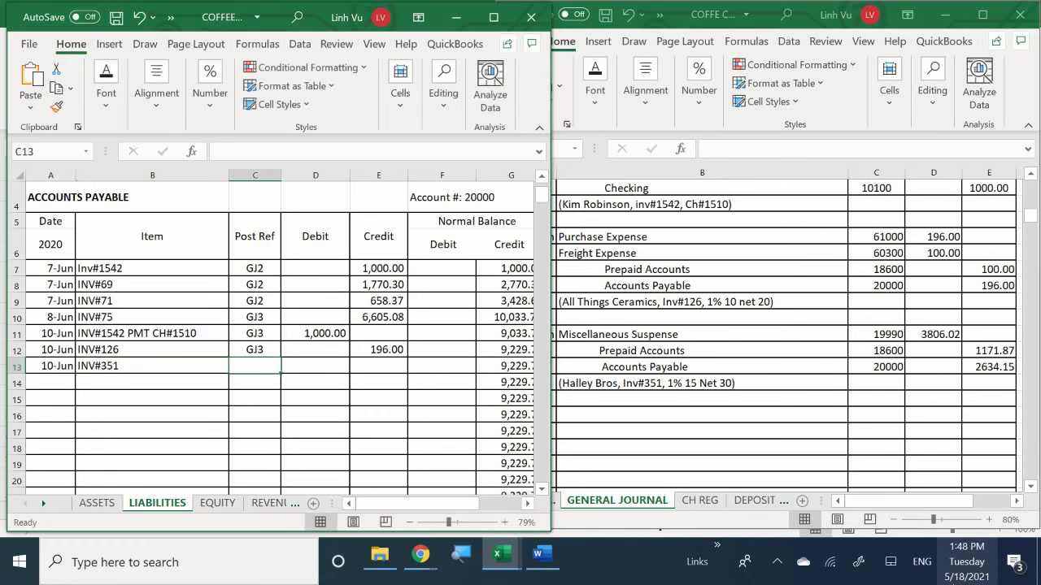
Step: Give row 13 post reference =C12 (GJ3) and a 2,634.15 credit
text(=C12)
key(Tab)
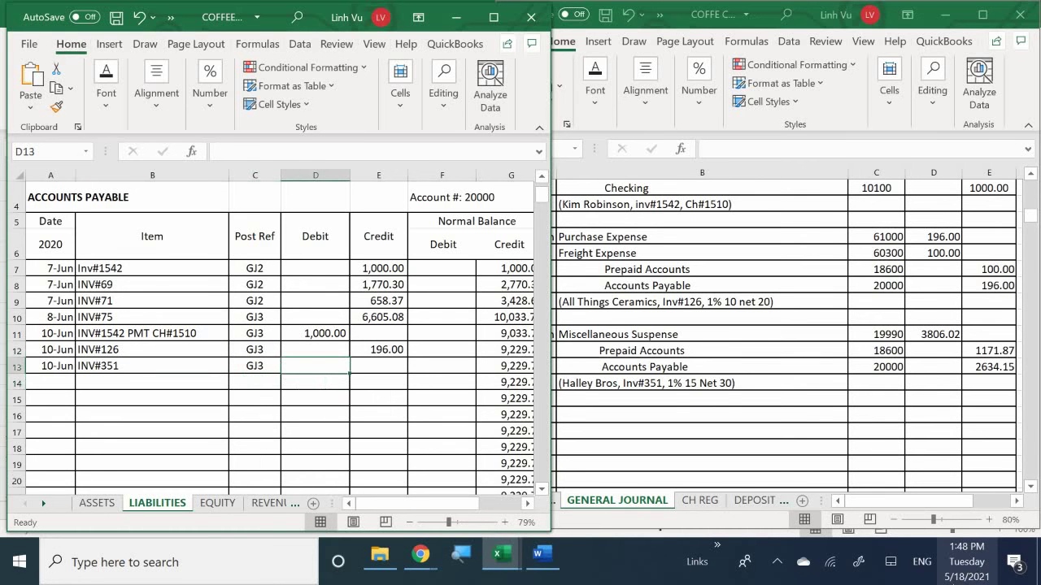
key(Tab)
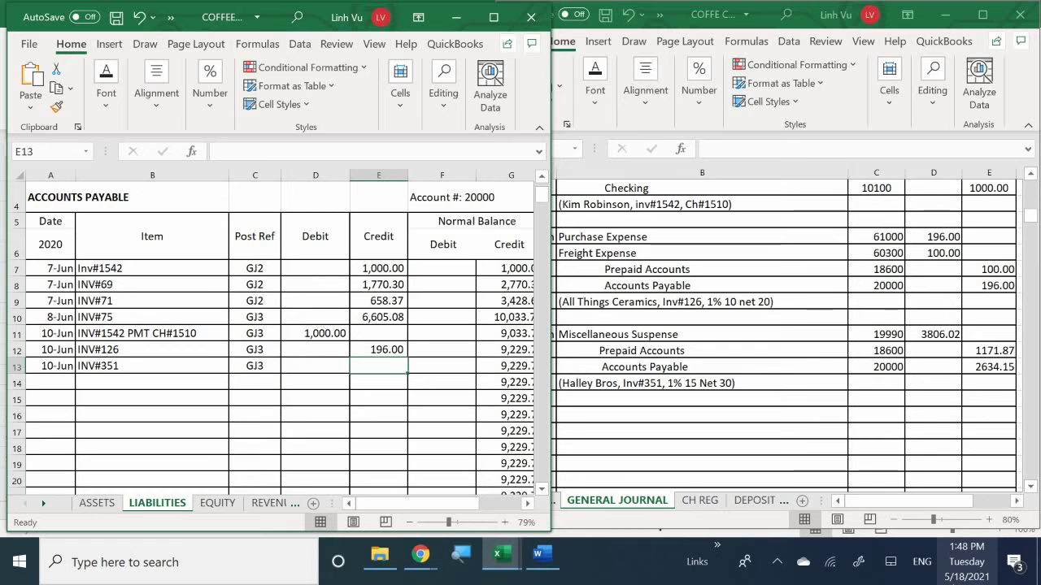
text(26)
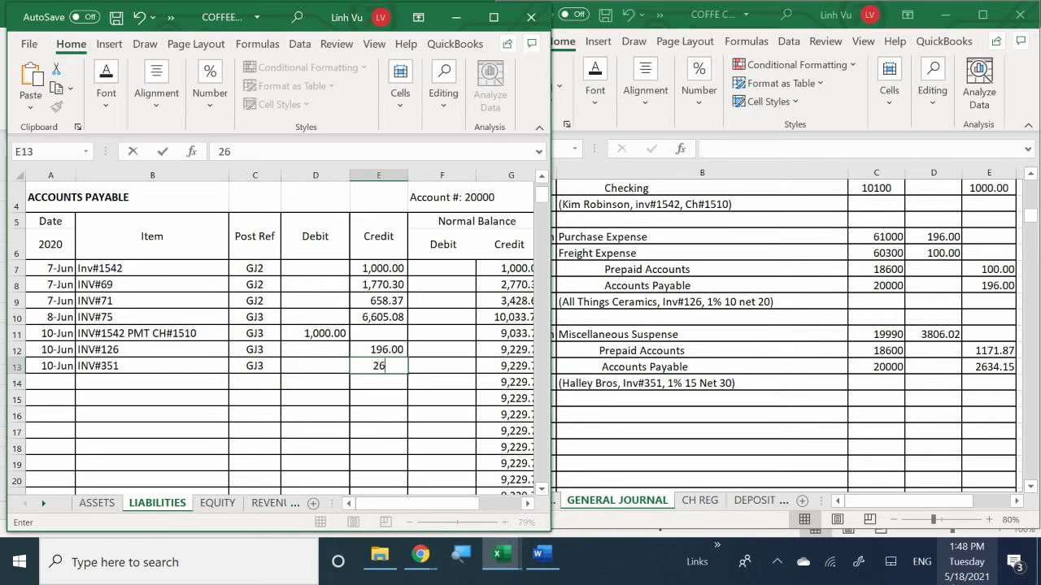
text(34.15)
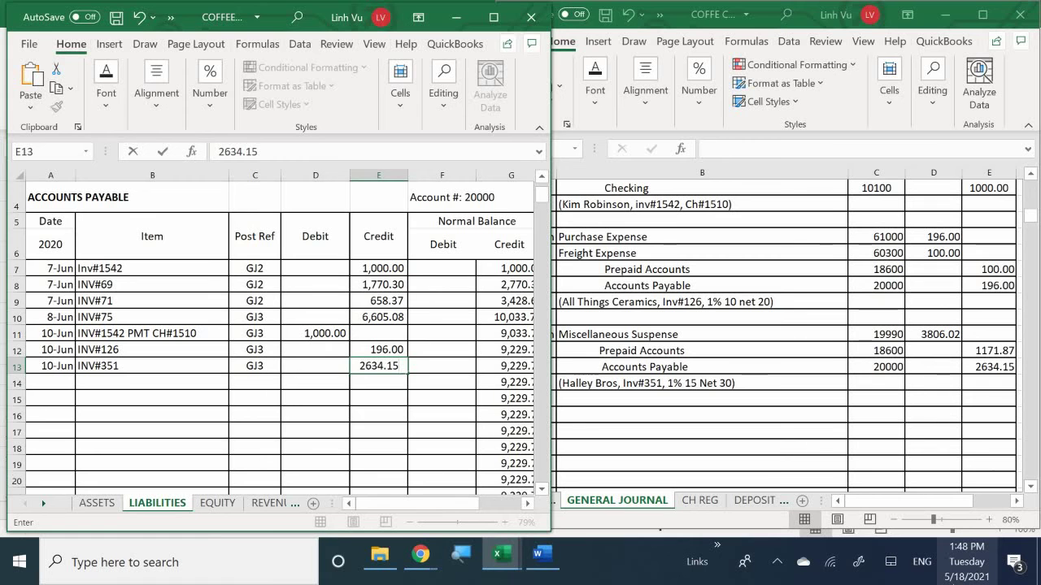
key(Return)
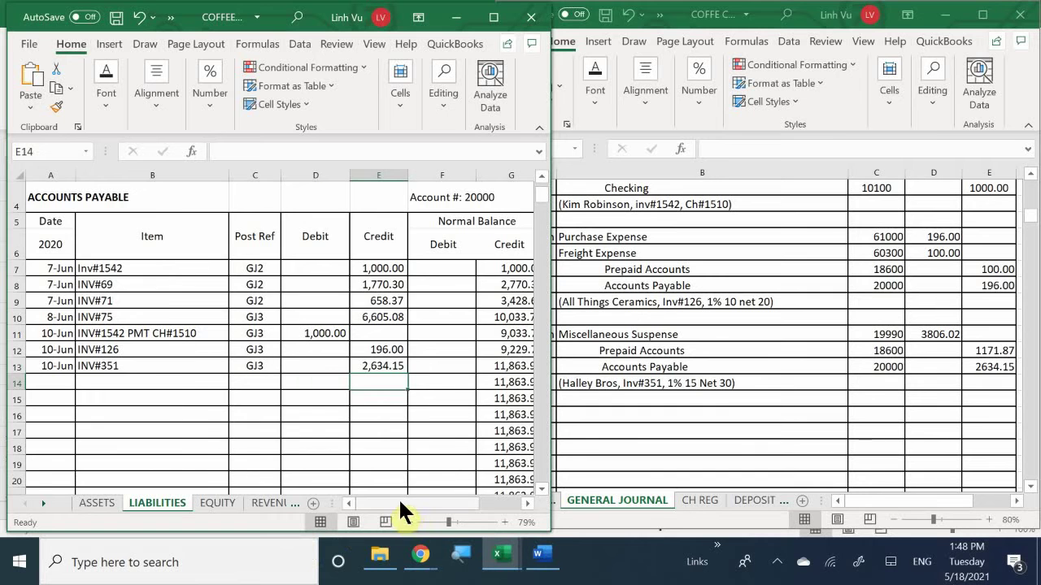
Step: Widen the Accounts Payable ledger window so balances through 11,863.90 show fully
drag(399, 500, 362, 524)
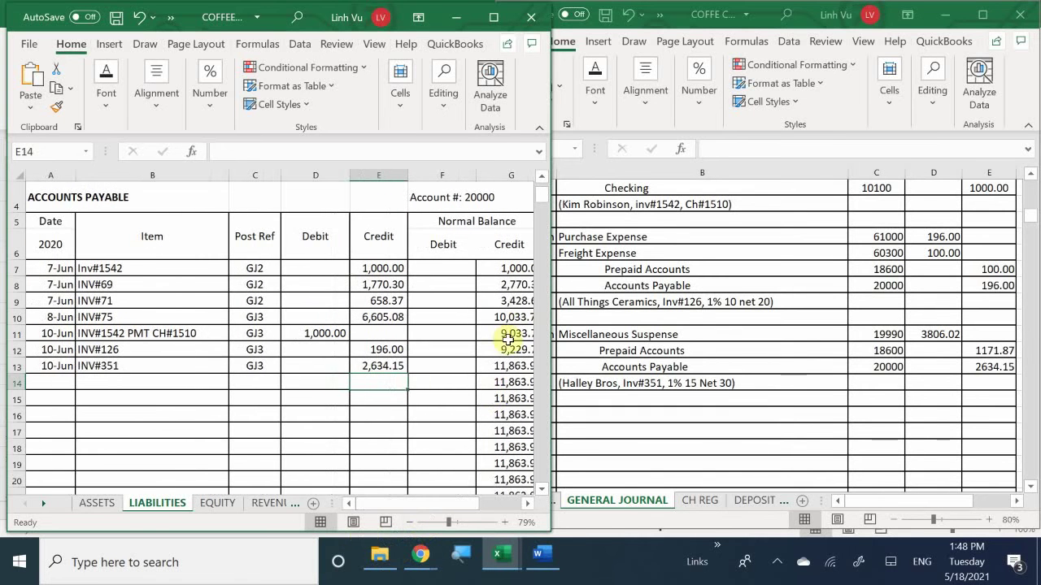
drag(551, 323, 566, 323)
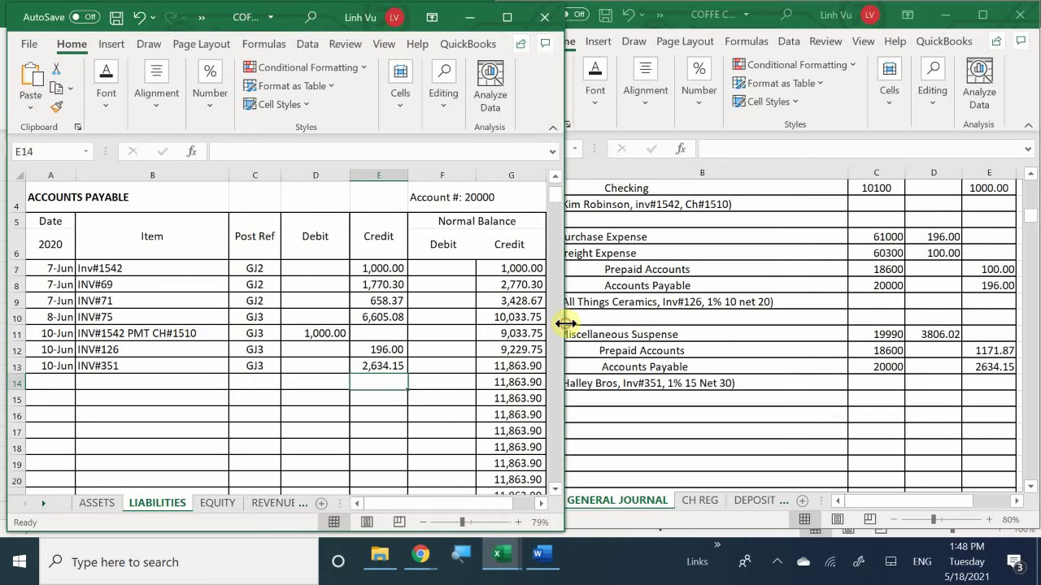
click(321, 384)
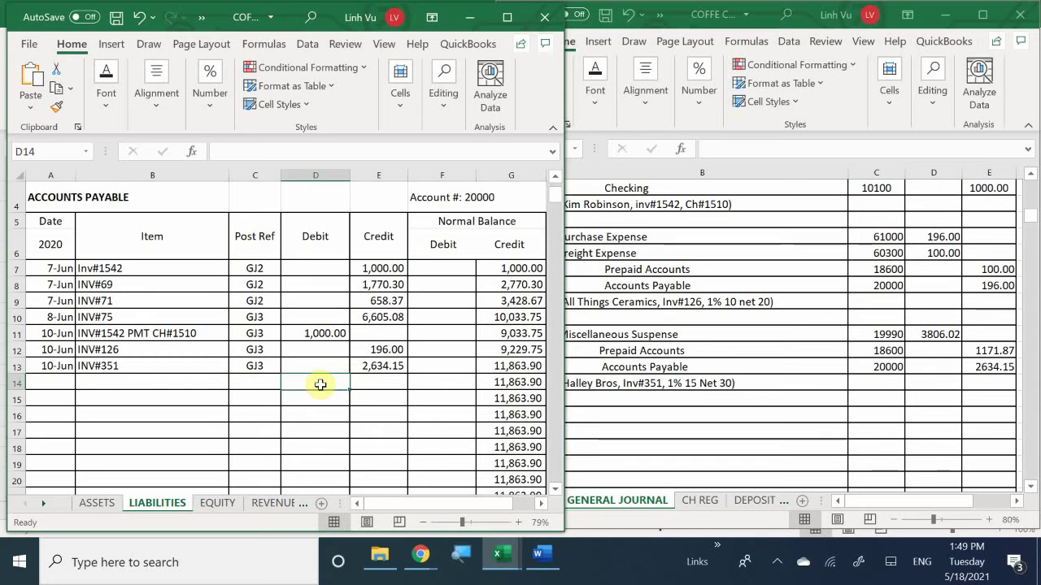
click(587, 401)
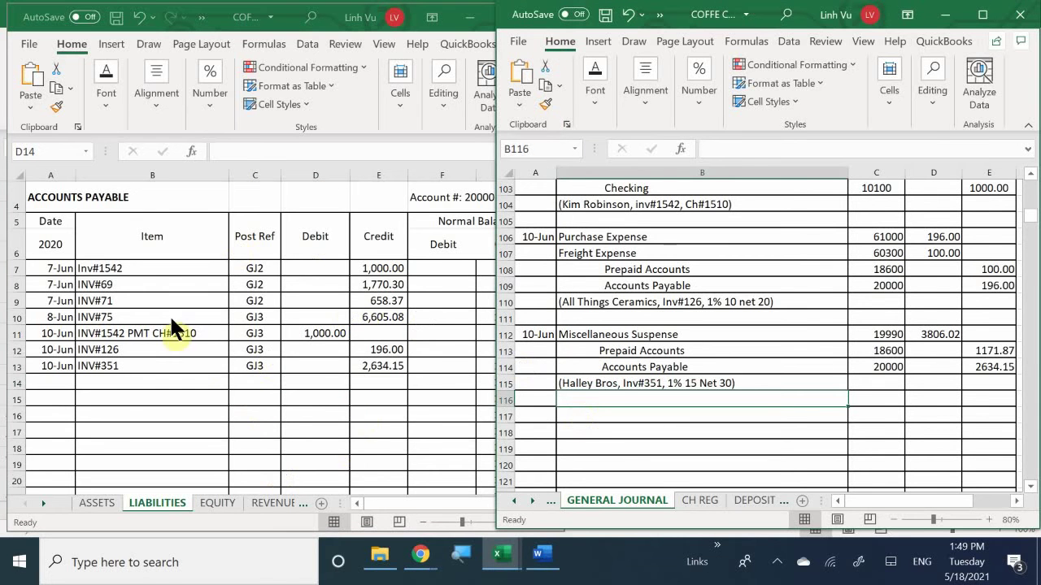
click(406, 363)
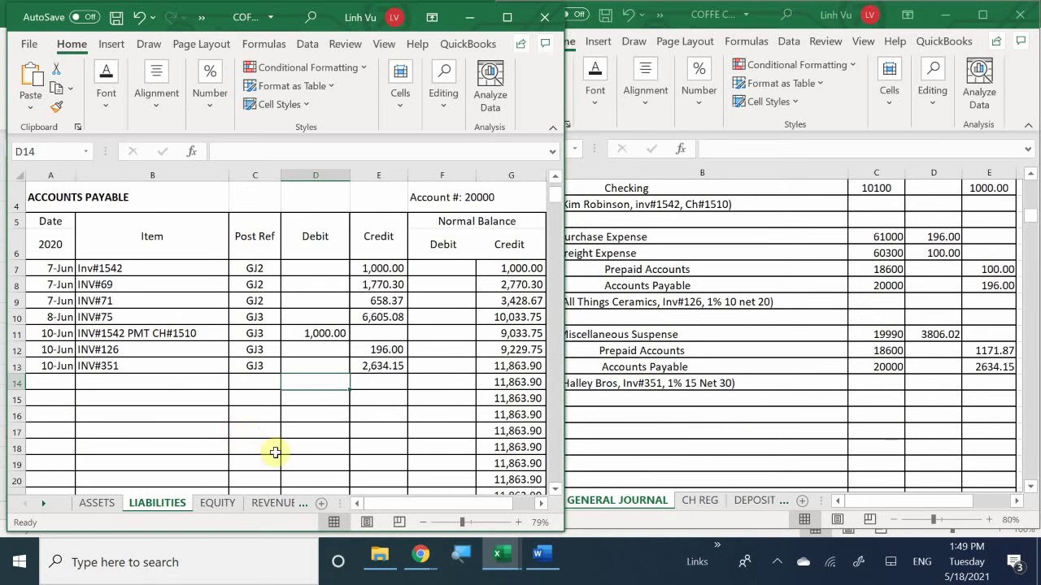
Step: On the VENDORS sheet, enter 10-Jun in A89 for a new Halley Bros row
mouse_move(502, 559)
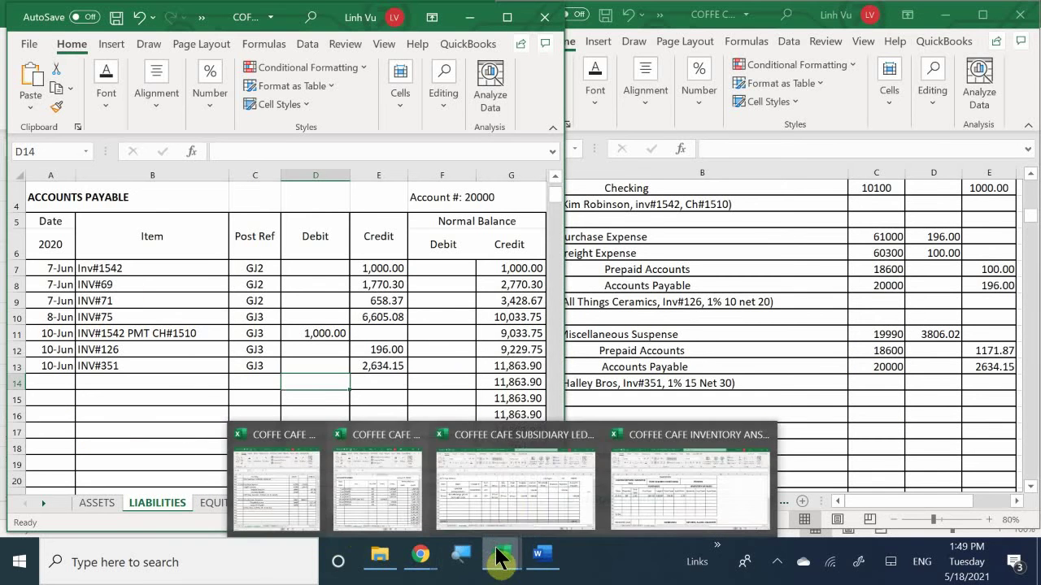
click(503, 488)
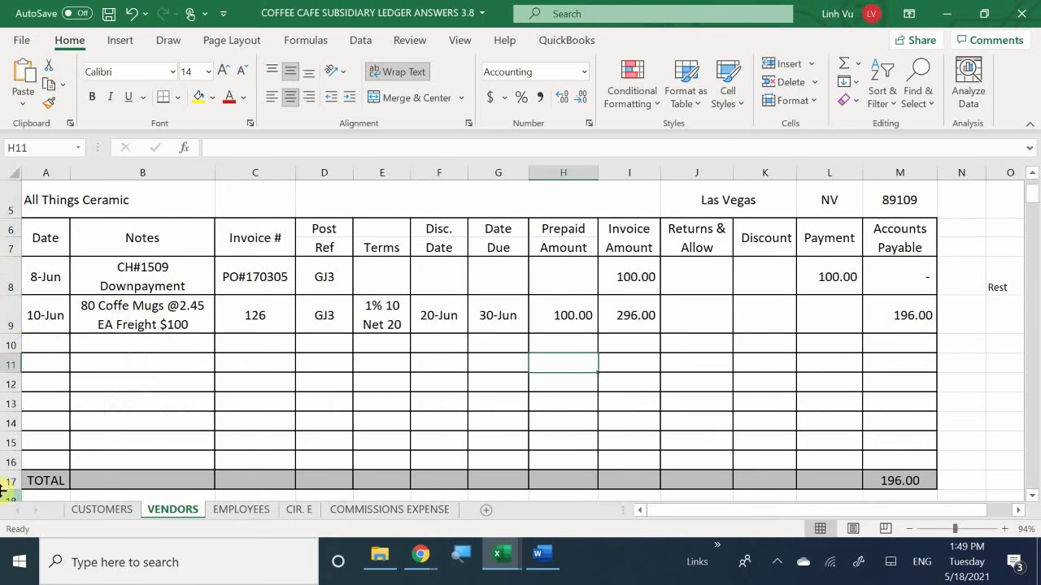
scroll(127, 397, down, 3)
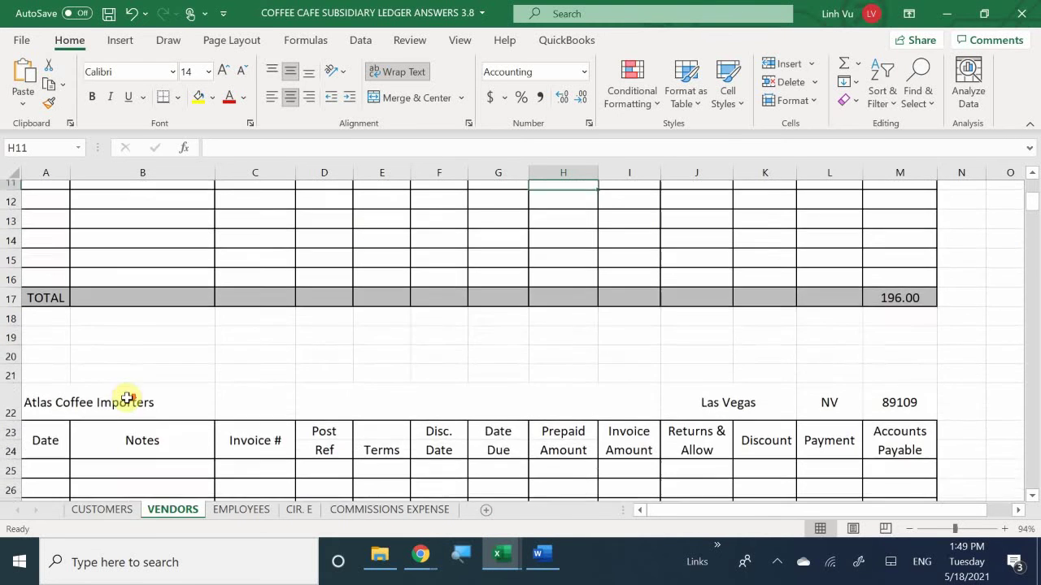
scroll(127, 398, down, 15)
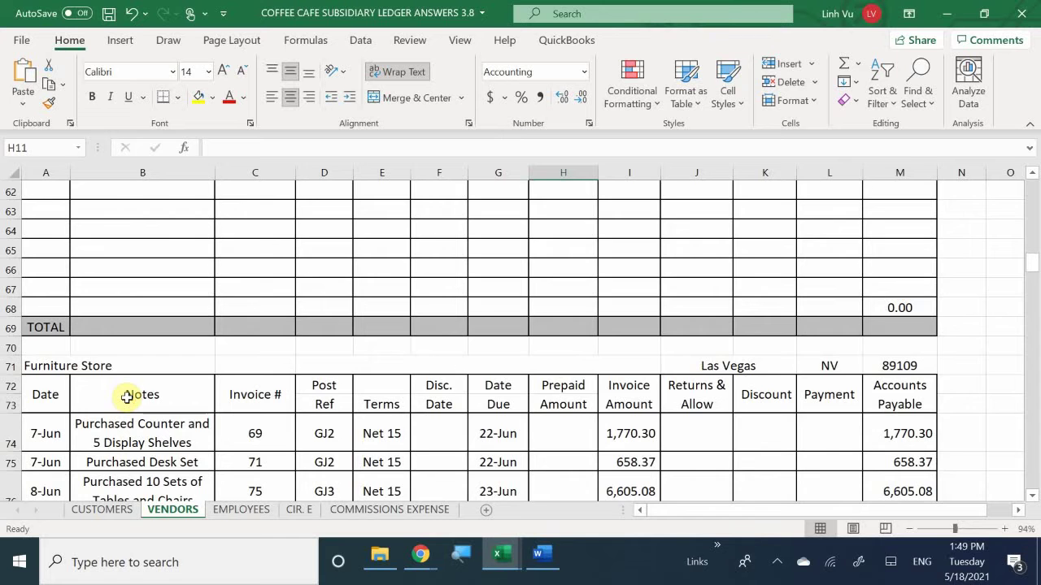
scroll(127, 397, down, 4)
scroll(126, 401, down, 1)
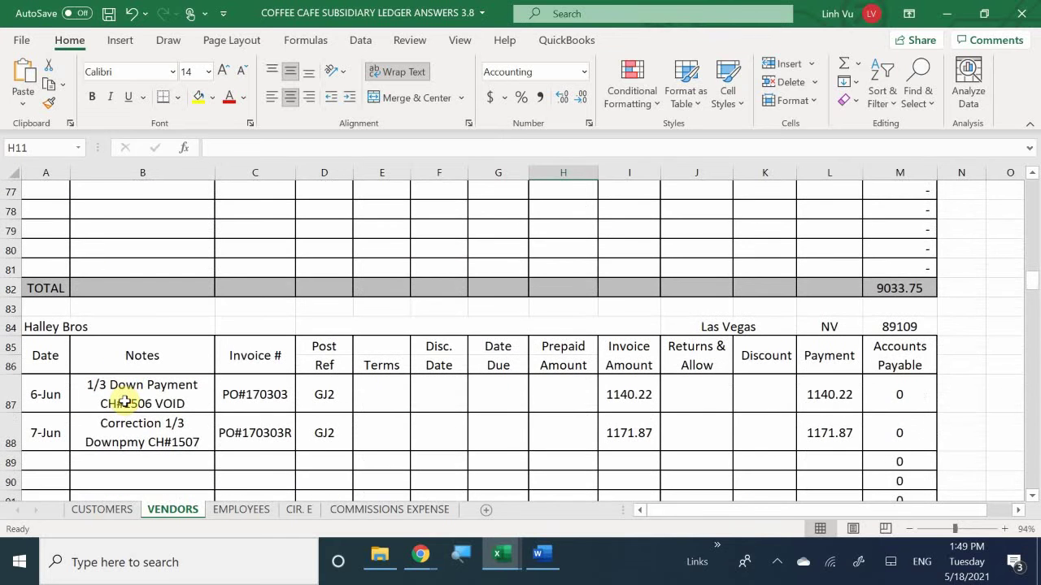
scroll(126, 401, down, 1)
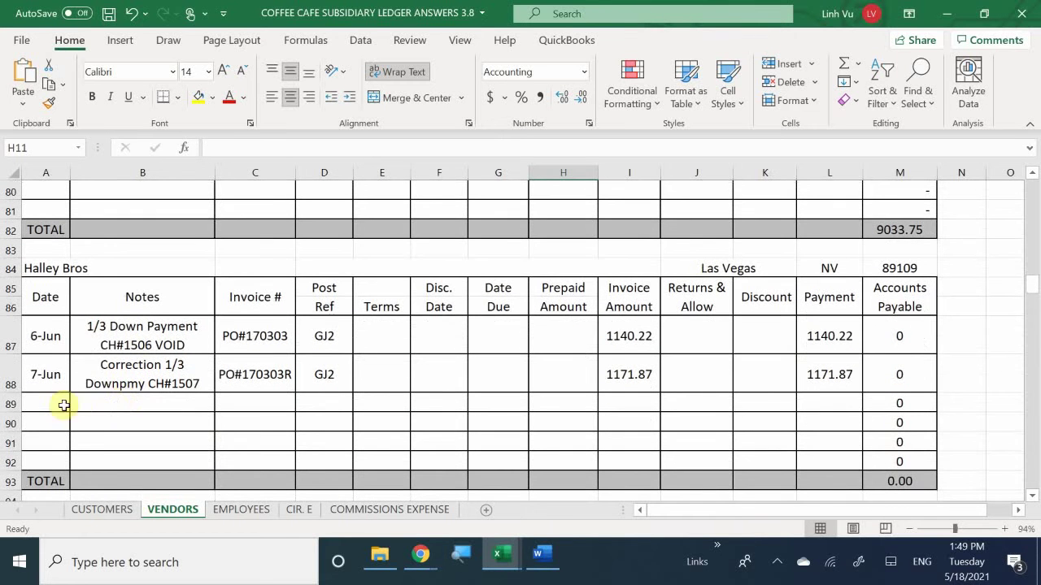
click(57, 405)
text(9)
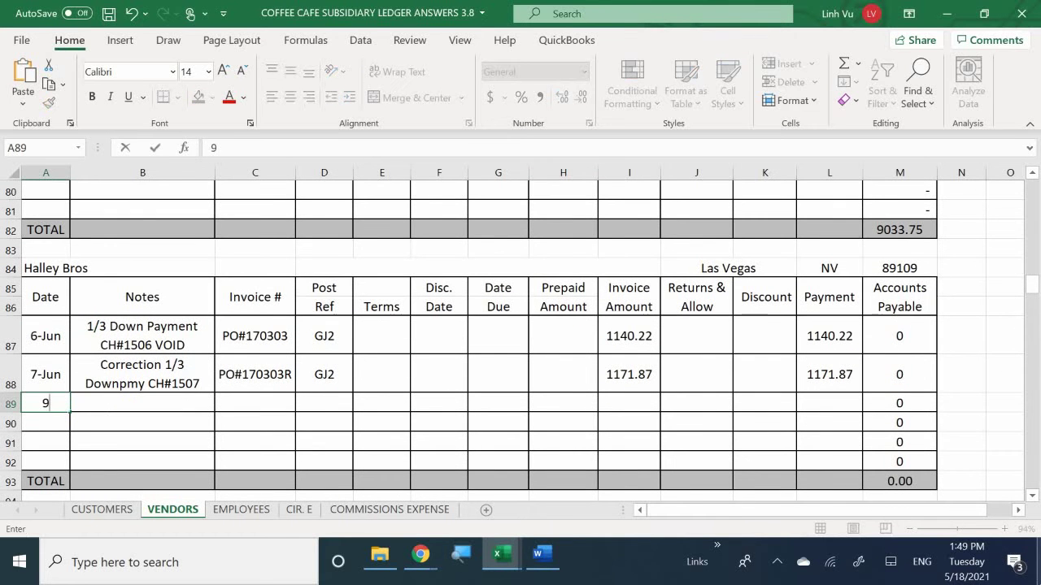
key(BackSpace)
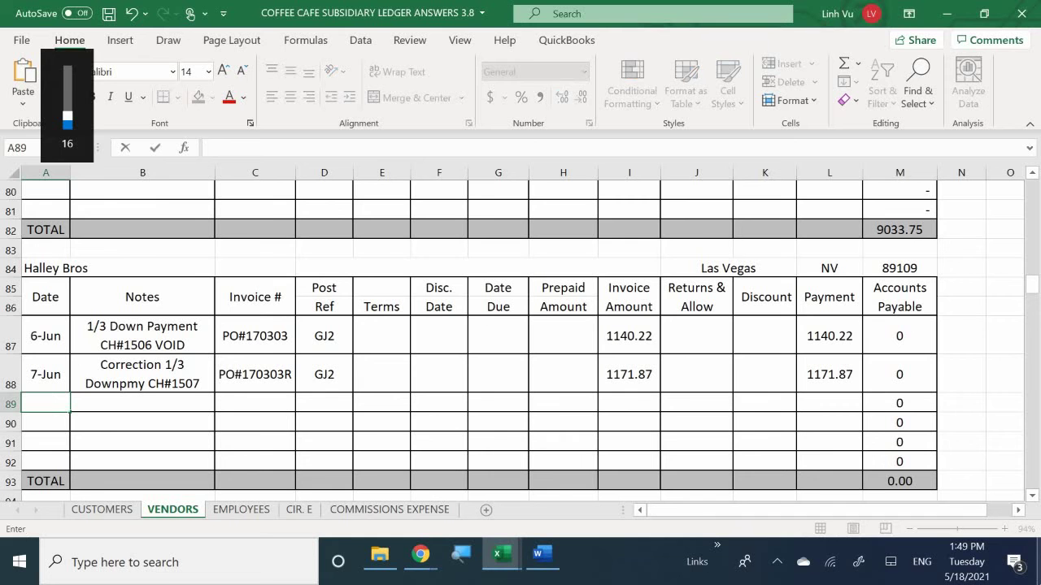
text(6)
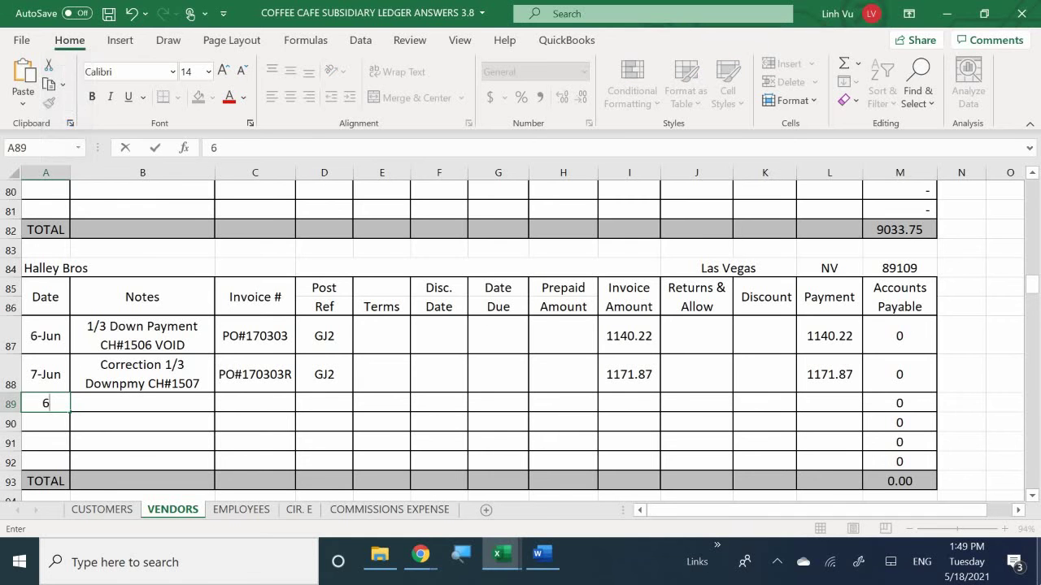
text(*)
key(BackSpace)
text(/10)
key(Return)
Step: Fill row 89 with note Coffee Brewer & Grinder, invoice 351 and post ref GJ3
click(142, 404)
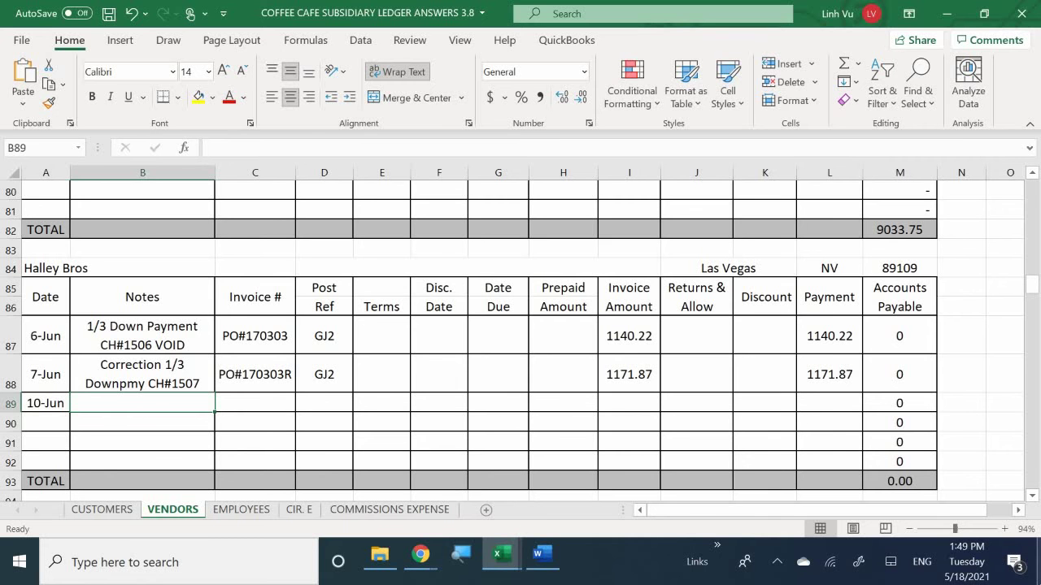
text(Coffee )
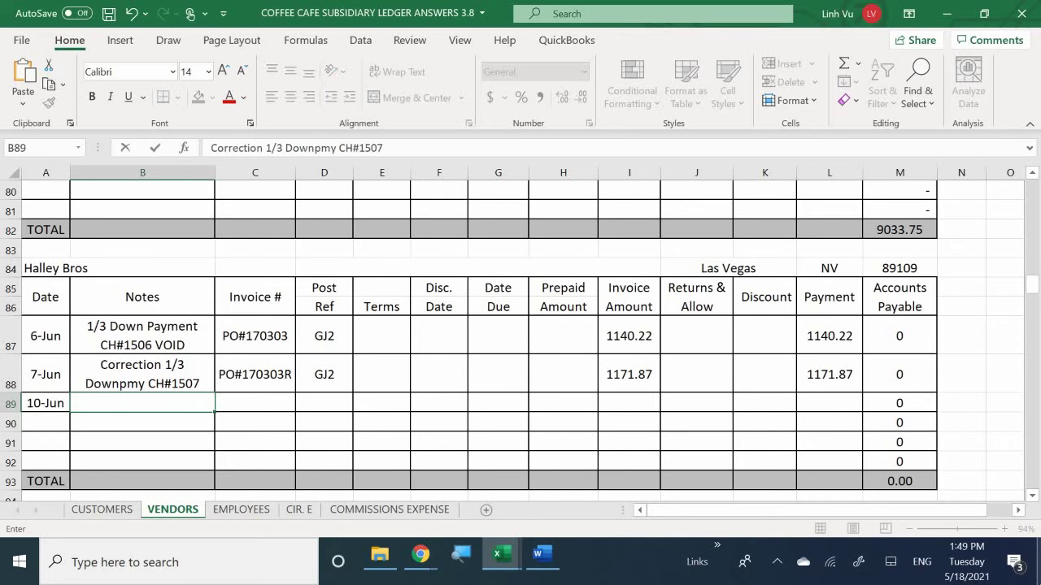
text(B)
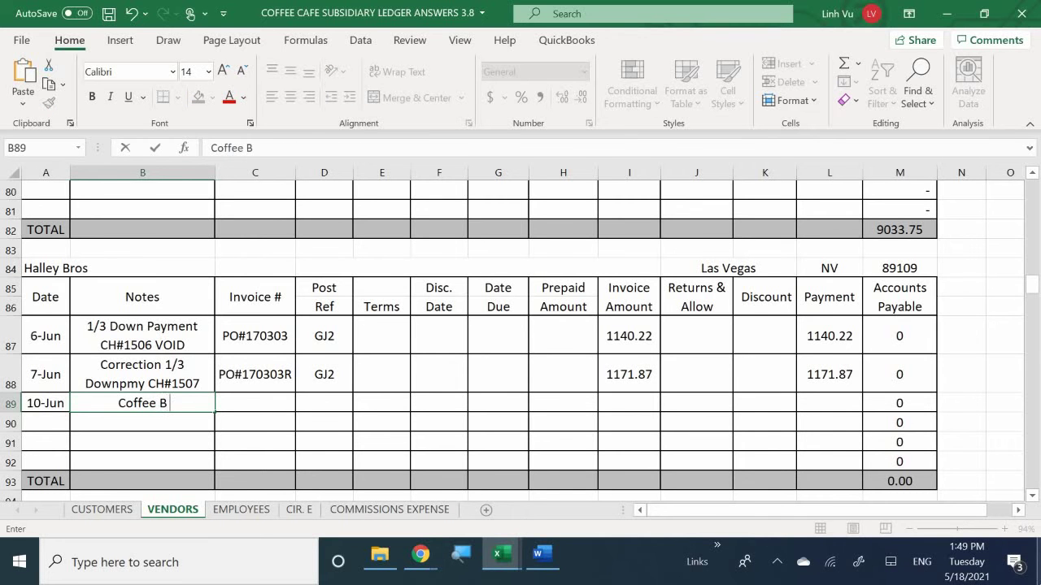
text(rewer)
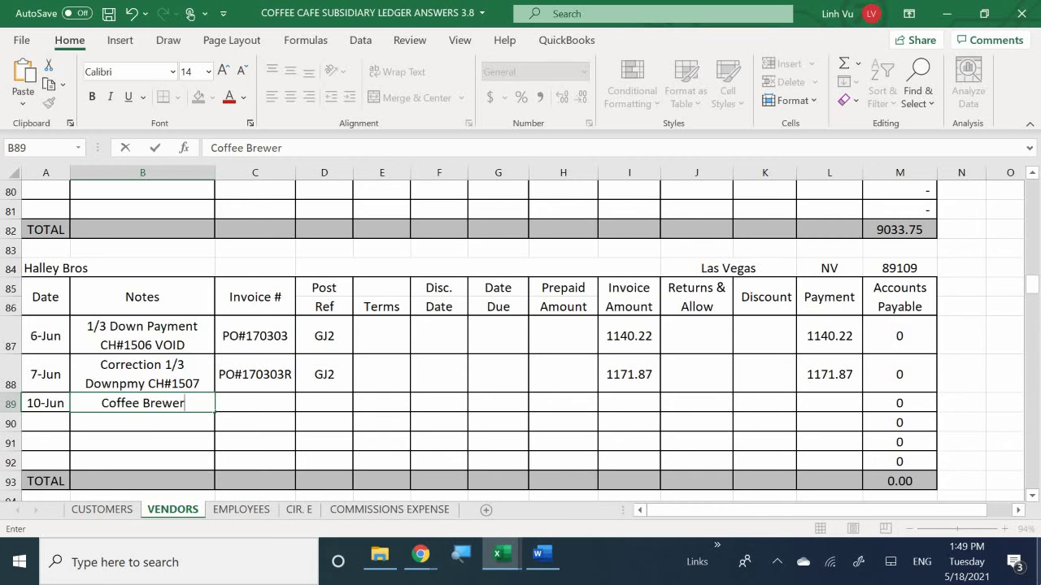
text( *)
key(BackSpace)
text(& )
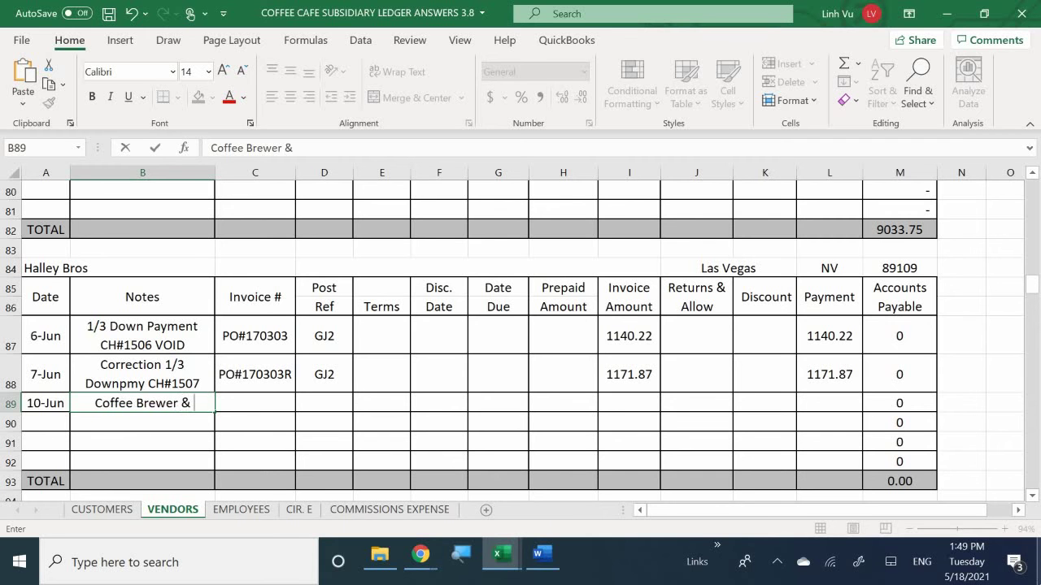
text(Grinder)
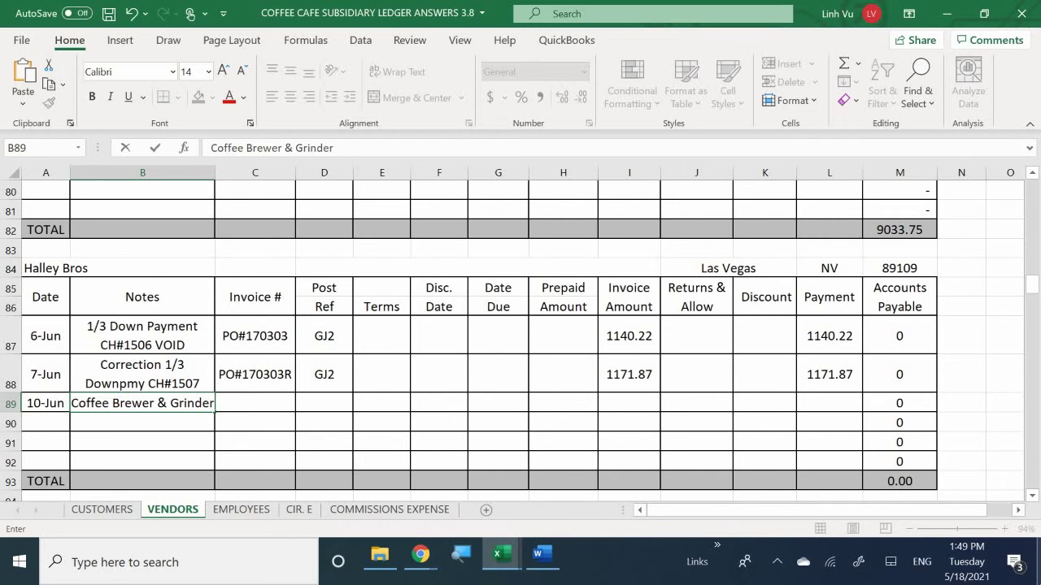
key(Tab)
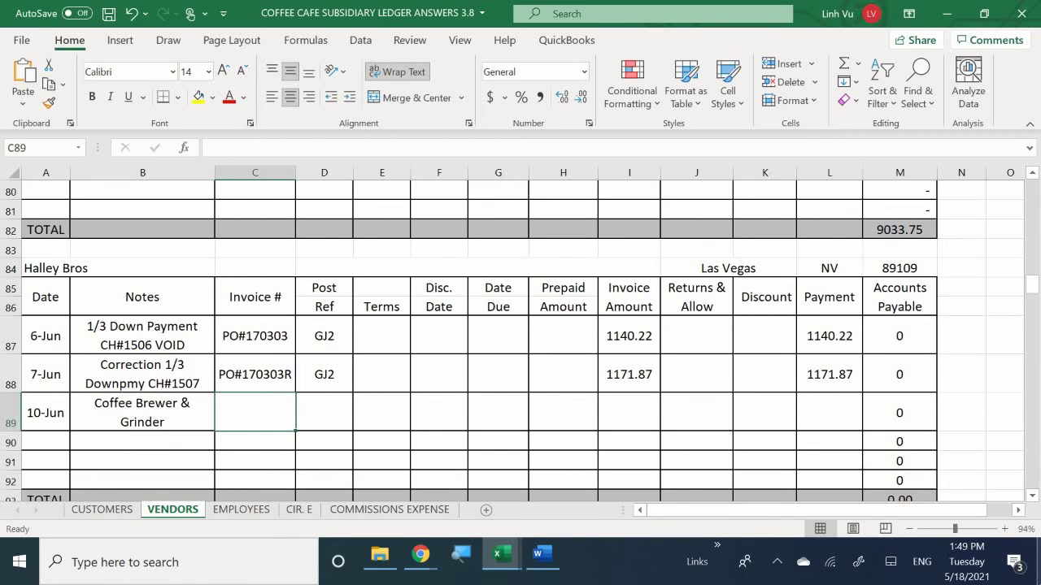
text(351)
key(Tab)
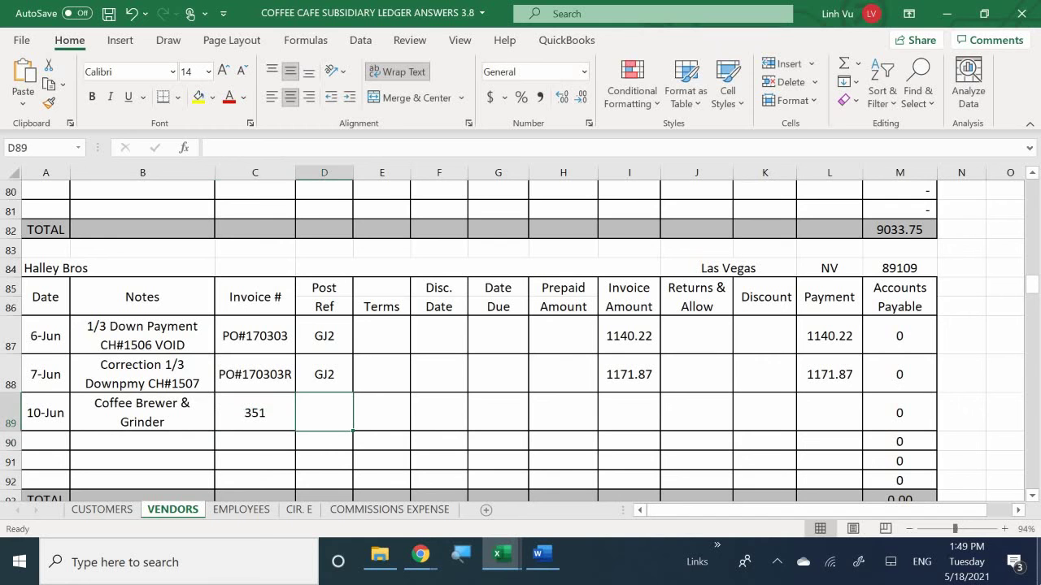
text(GJ3)
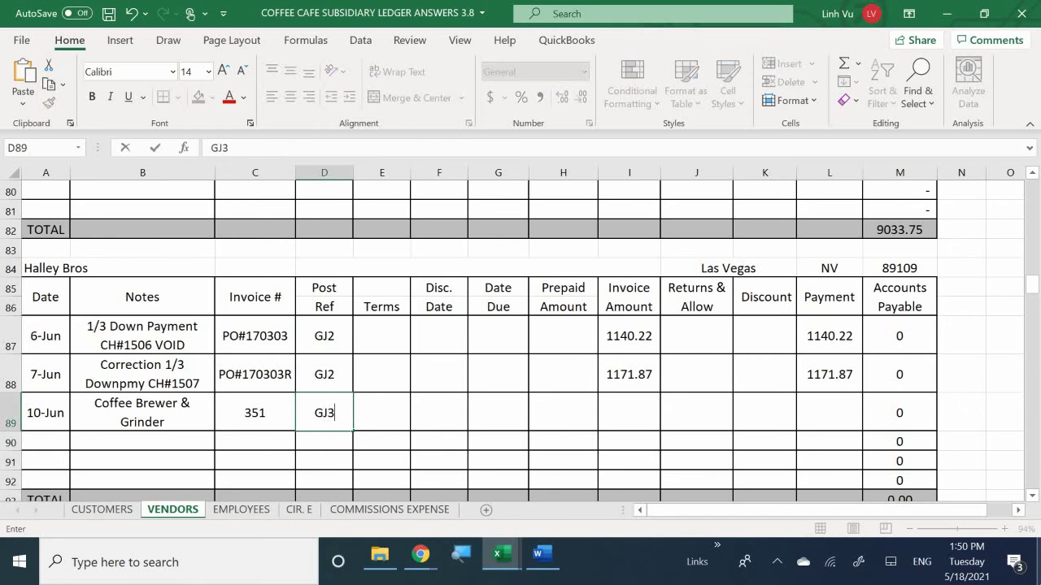
key(Down)
click(382, 413)
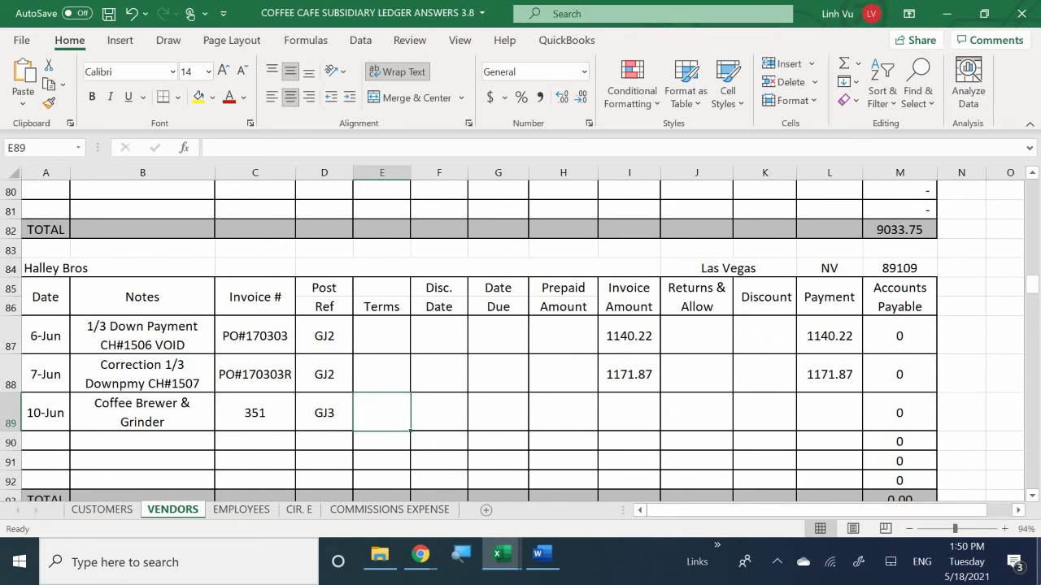
Step: Check the Word invoice and enter terms 1% 15 Net 30 in E89
click(544, 558)
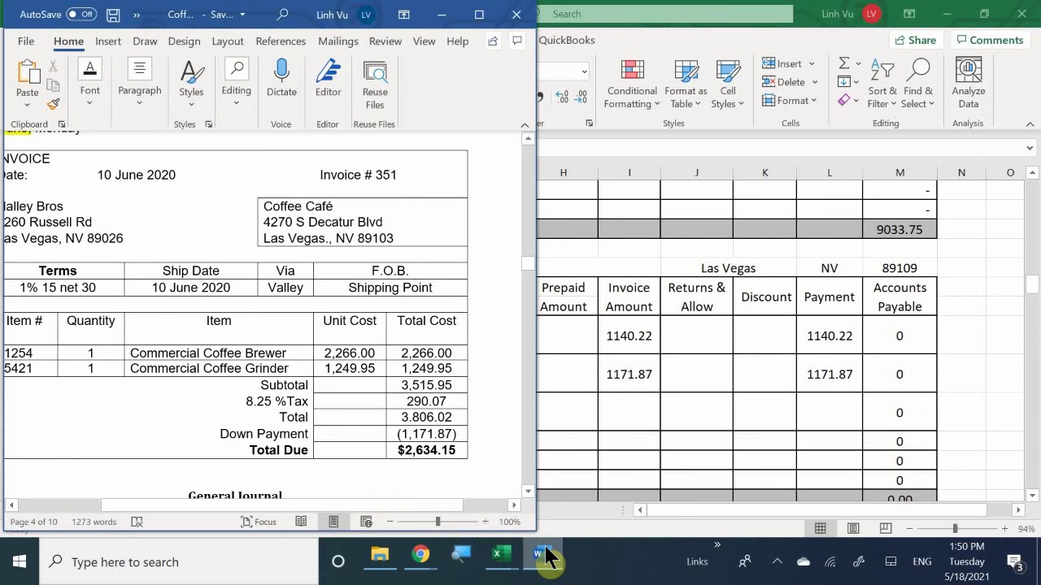
click(544, 557)
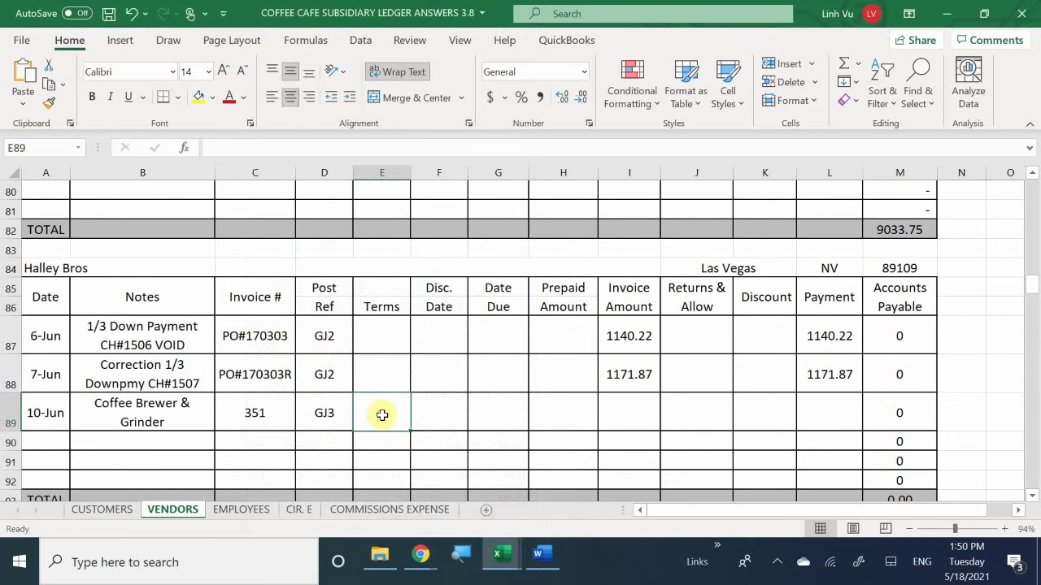
text(1%)
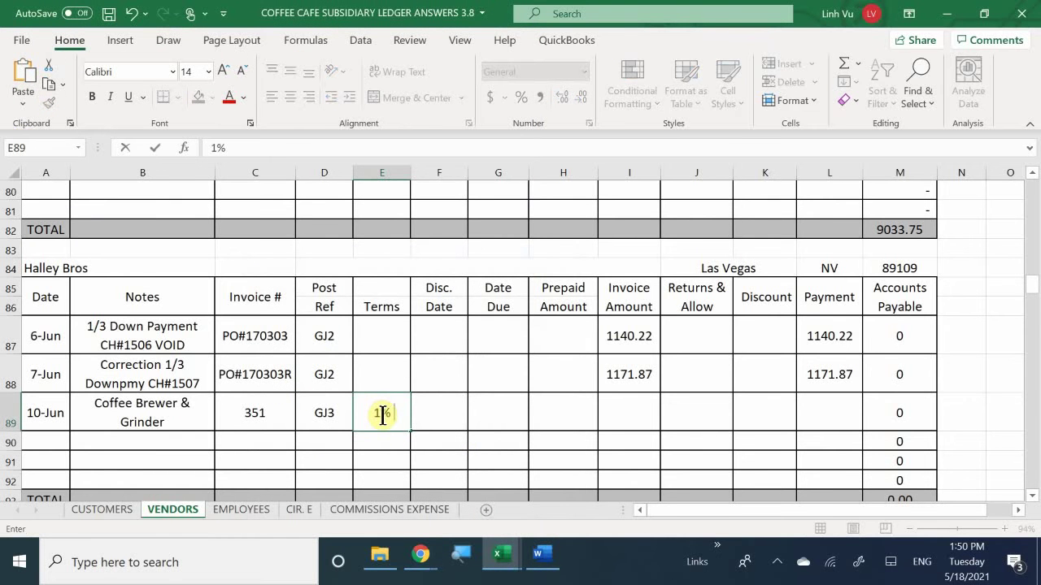
text( 15 Net)
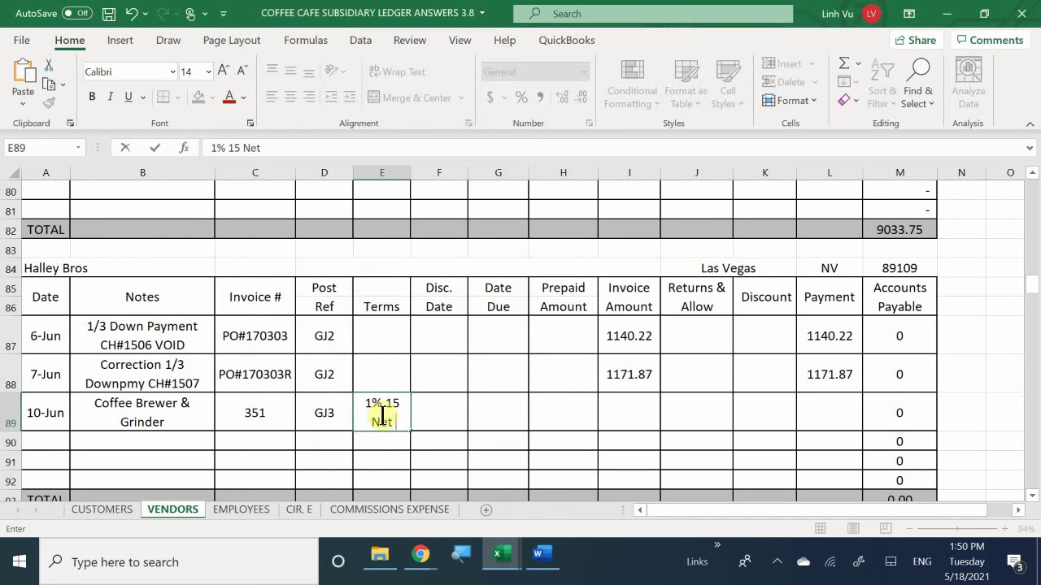
text( 30)
key(Tab)
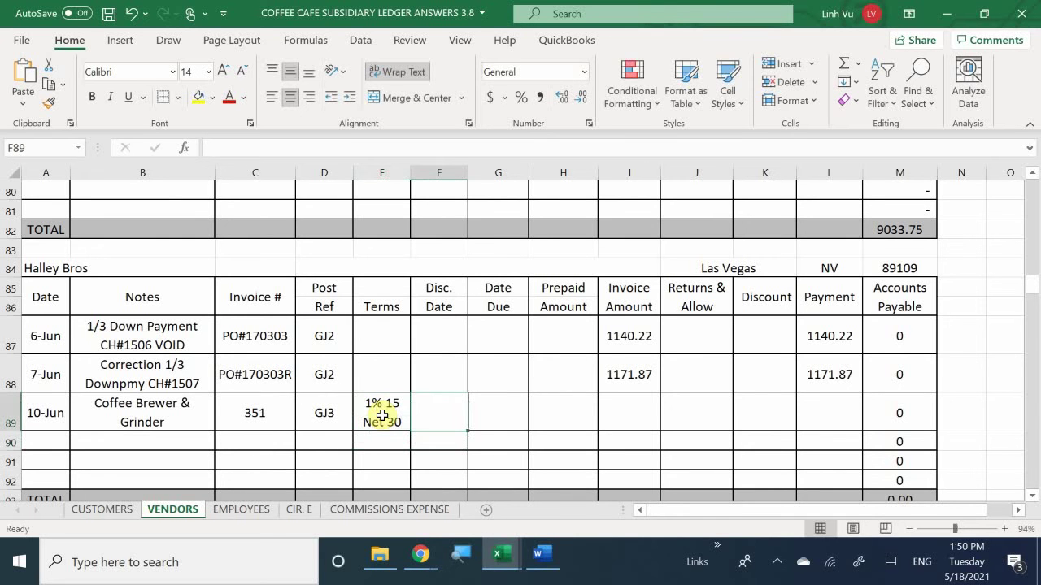
Step: Set the discount date in F89 to =A89+15, giving 25-Jun
text(=)
key(Left)
key(Left)
key(Left)
key(Left)
key(Left)
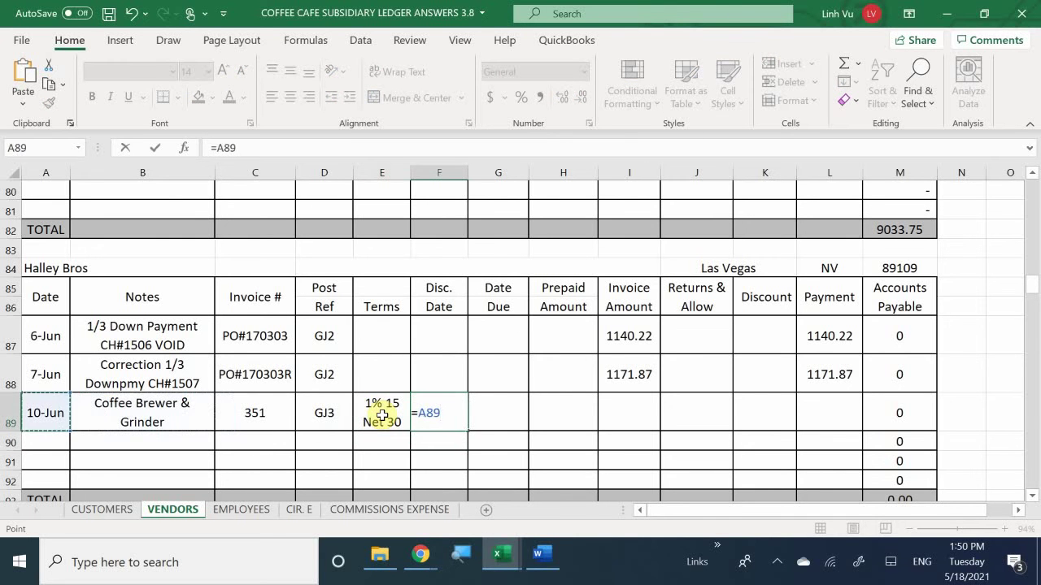
text(+15)
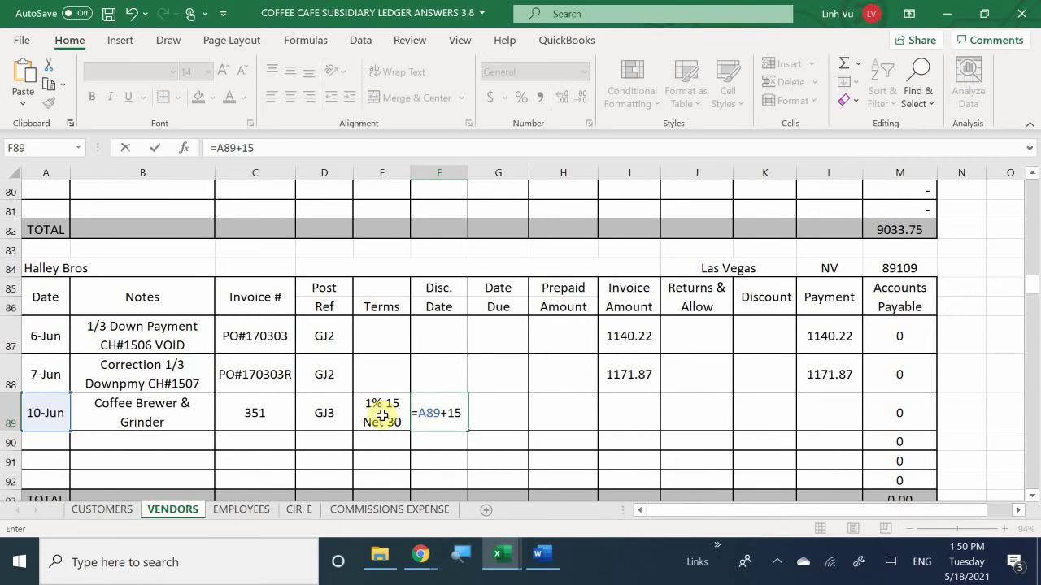
key(Return)
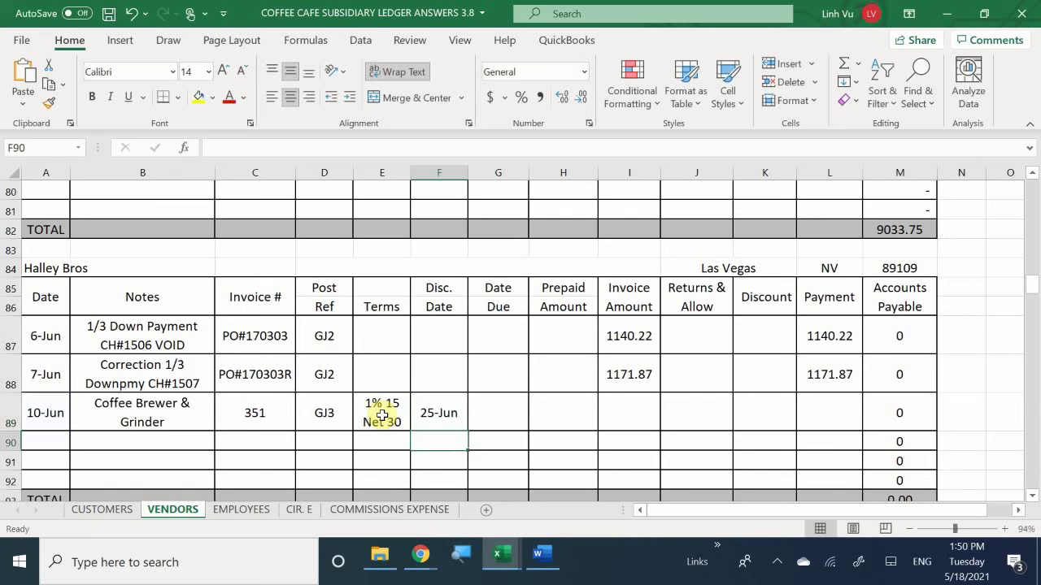
Step: Set the due date in G89 to =A89+30, giving 10-Jul, and review both formulas
key(Right)
key(Up)
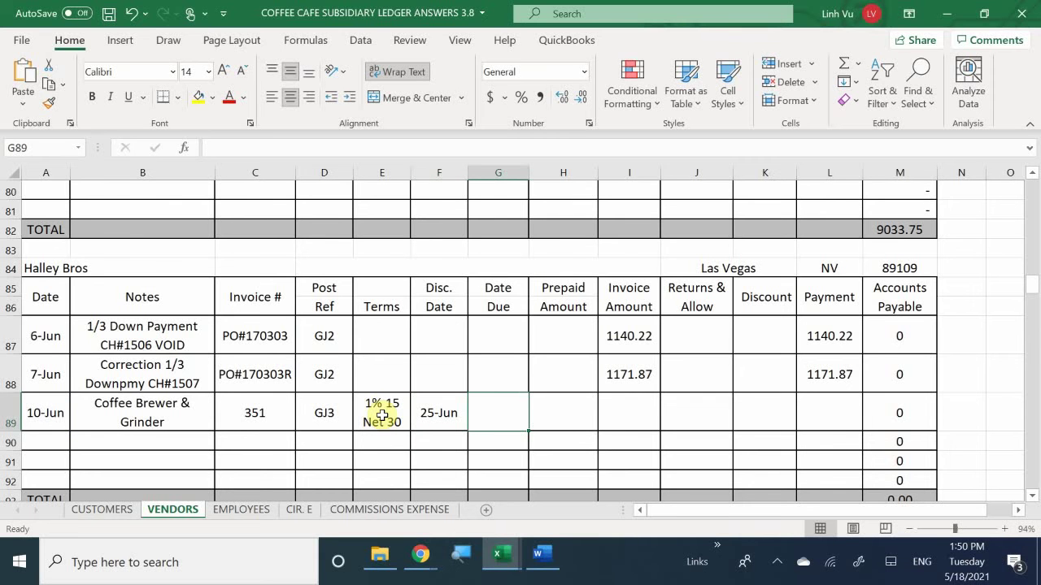
text(=)
key(Left)
key(Left)
key(Left)
key(Left)
key(Left)
key(Left)
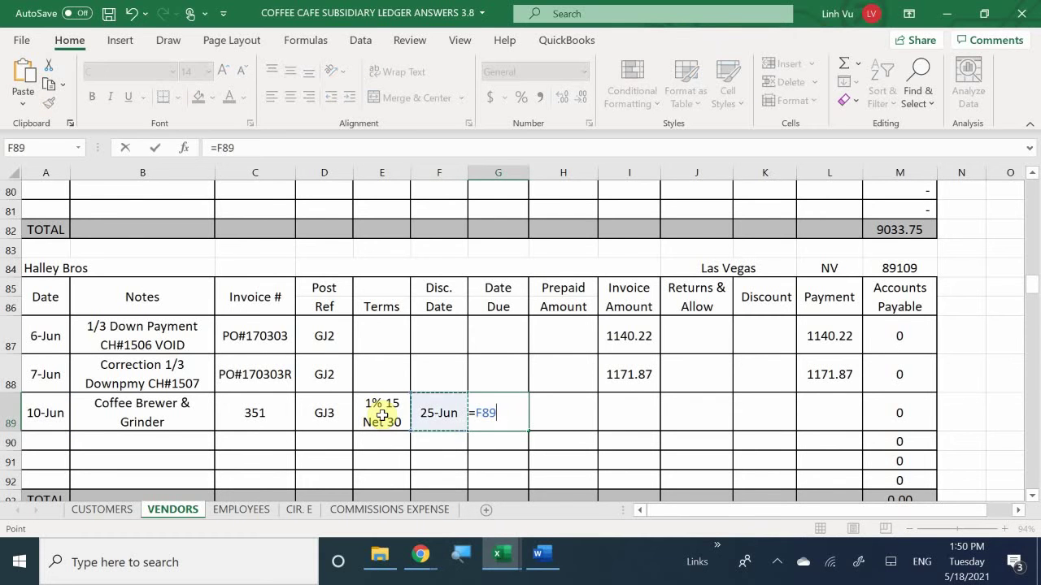
text(+)
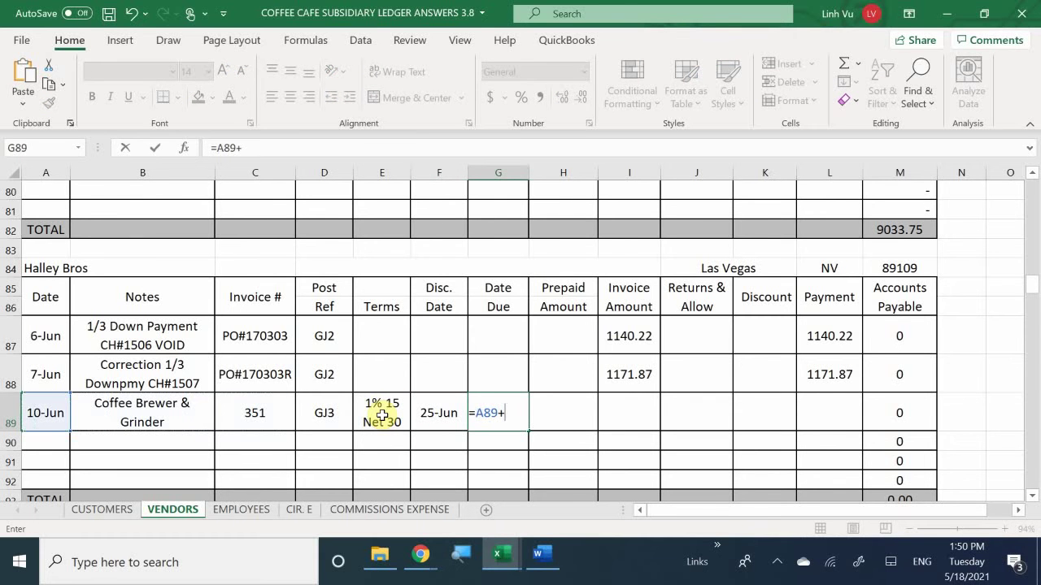
text(30)
key(Return)
key(Right)
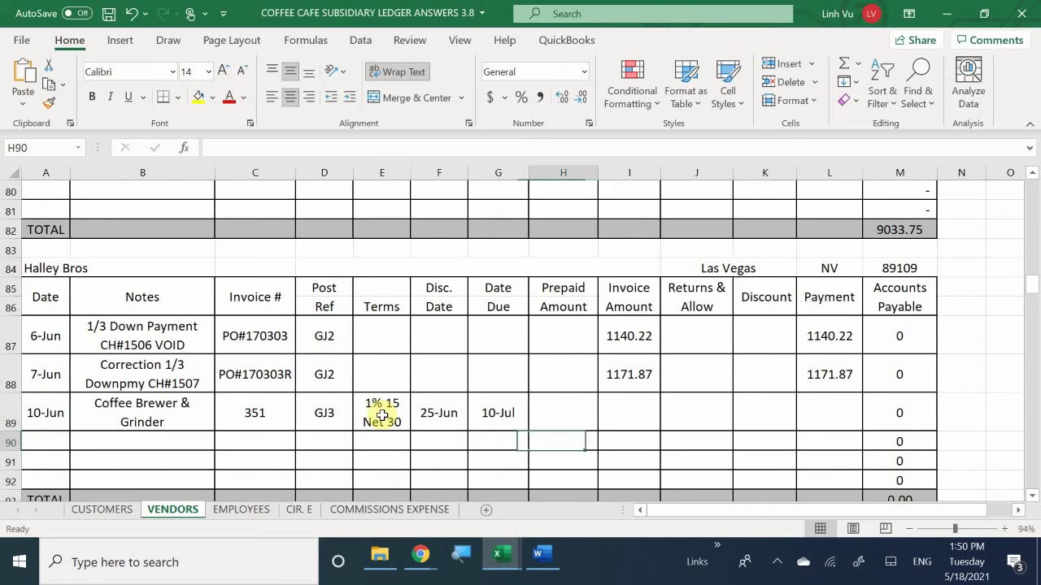
key(Up)
key(Left)
key(Left)
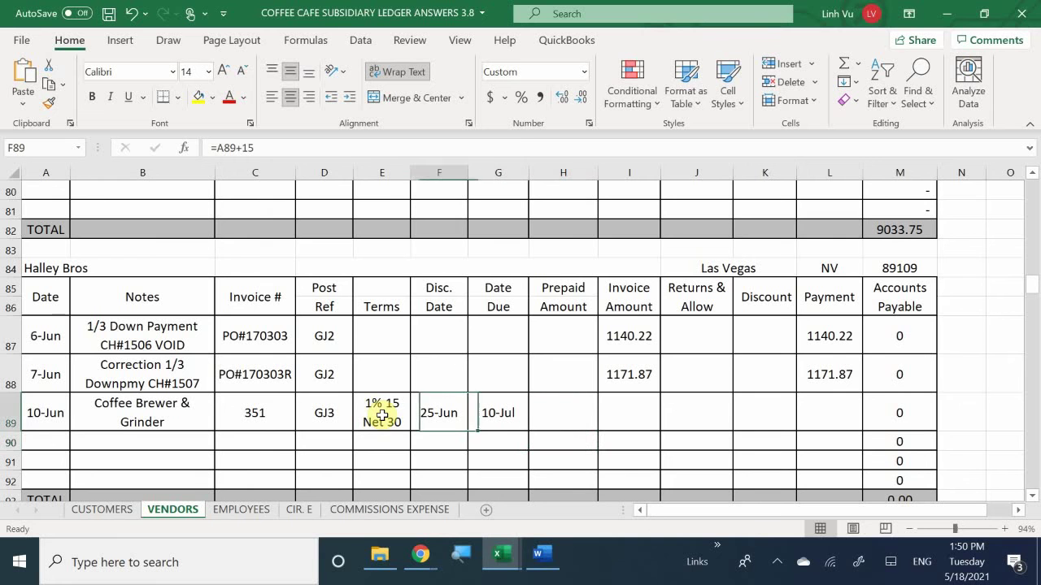
key(Right)
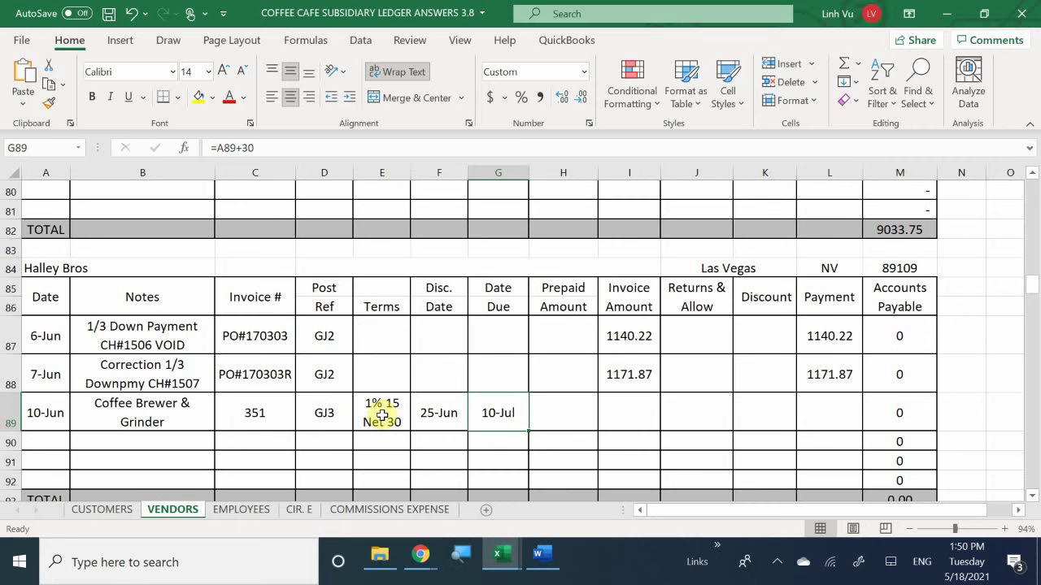
key(Right)
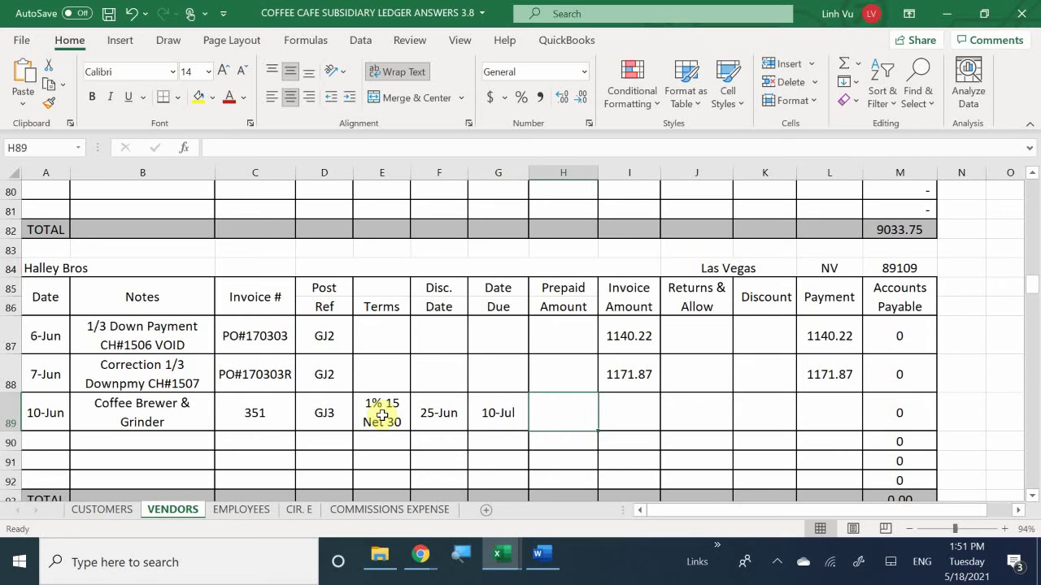
Step: Enter prepaid 1,171.87 in H89 and invoice amount 3,806.02 in I89
text(1171)
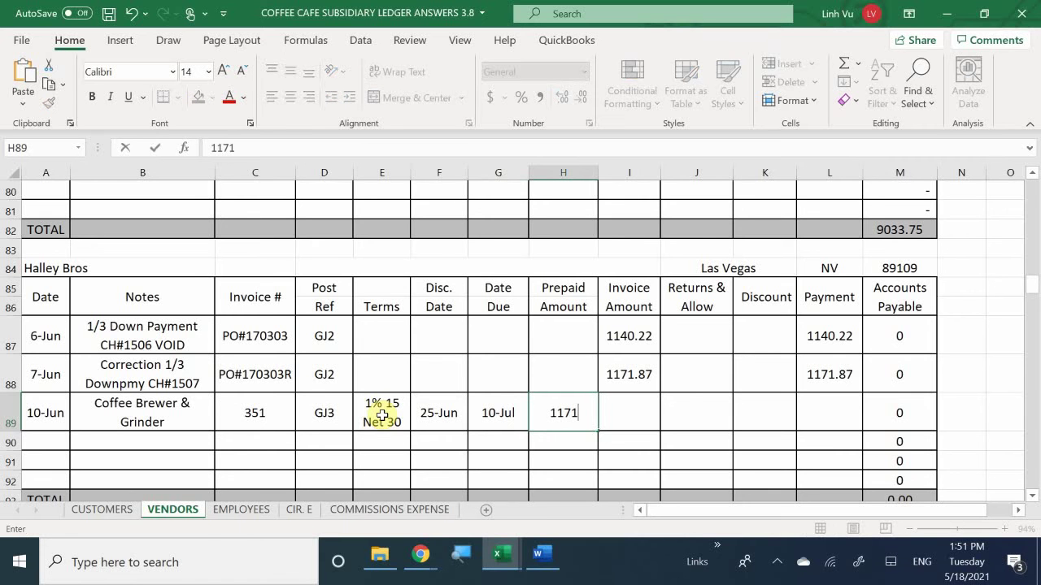
text(.87)
key(Tab)
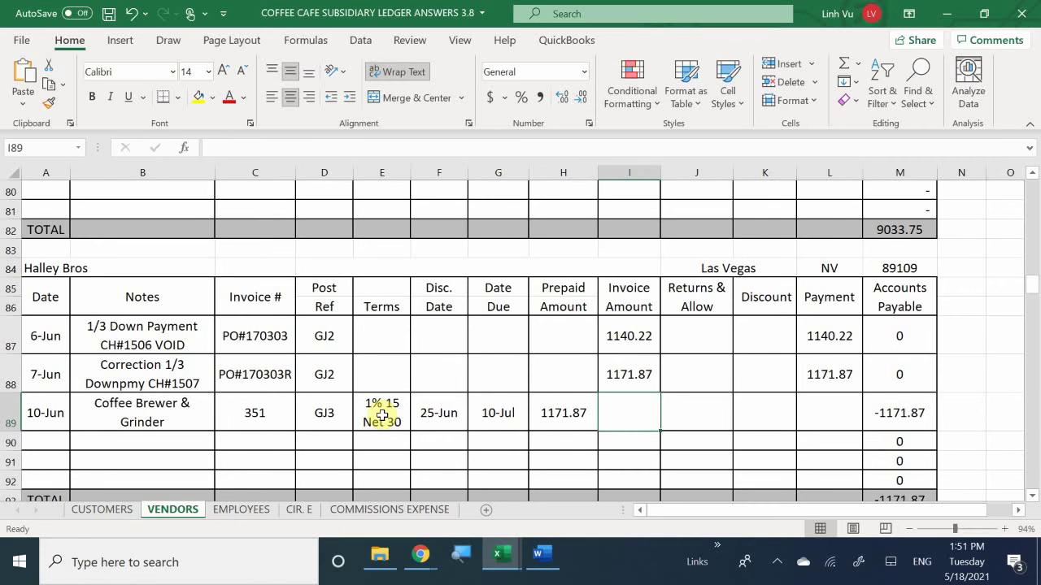
text(38)
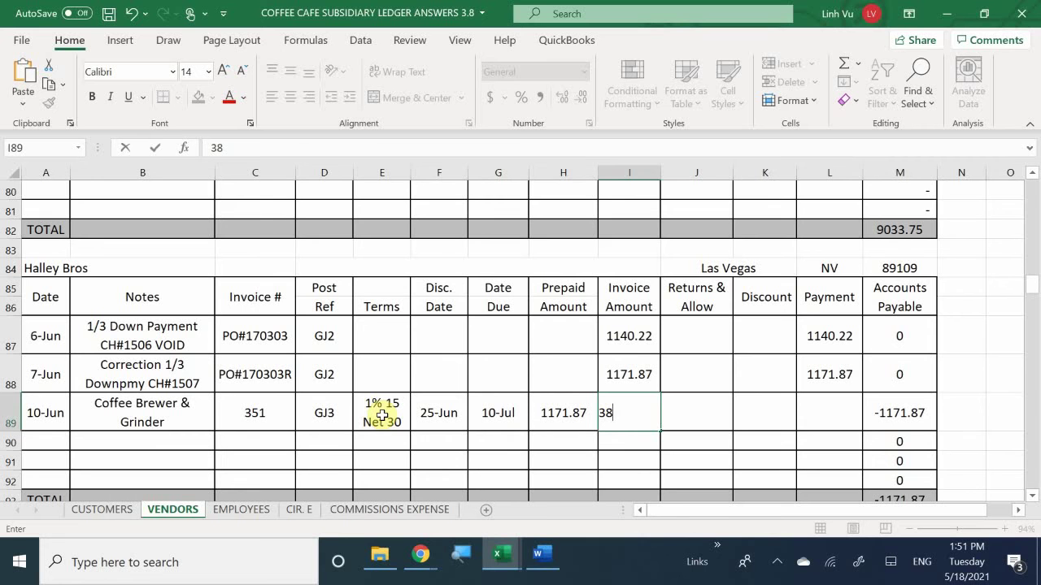
text(06.02)
key(Return)
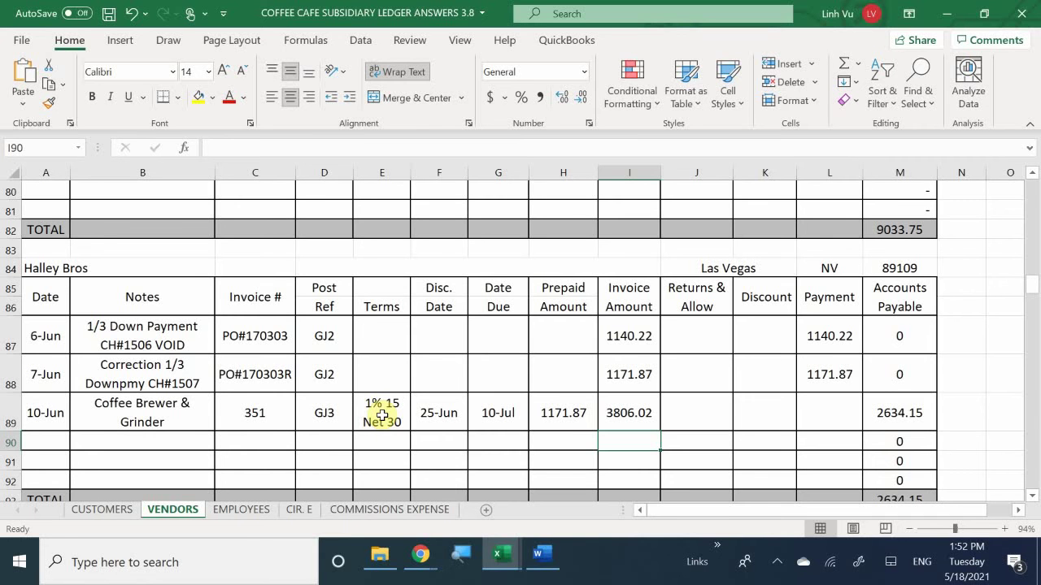
double_click(899, 415)
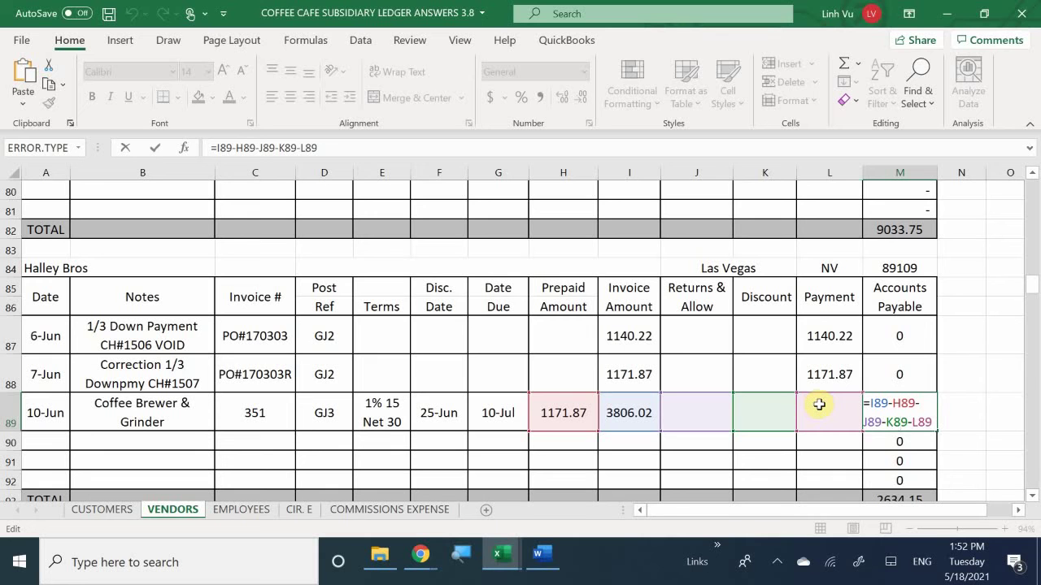
key(Return)
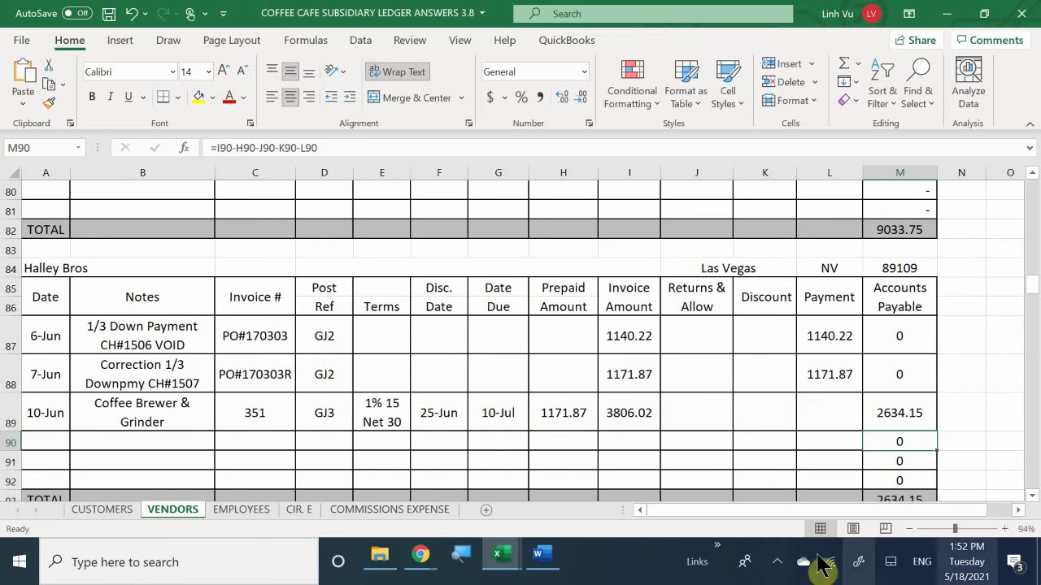
click(629, 413)
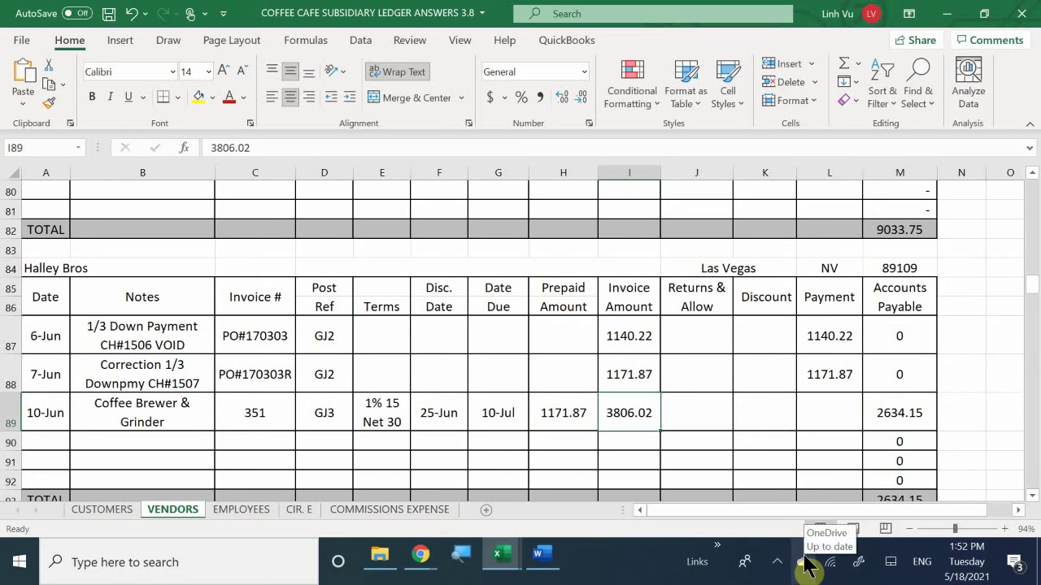
key(Left)
key(Right)
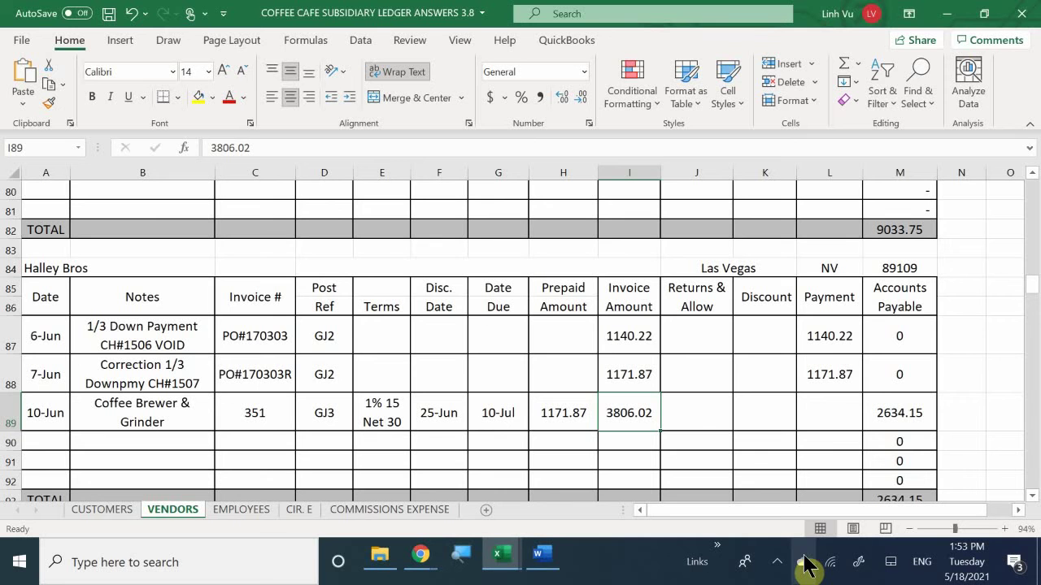
click(491, 412)
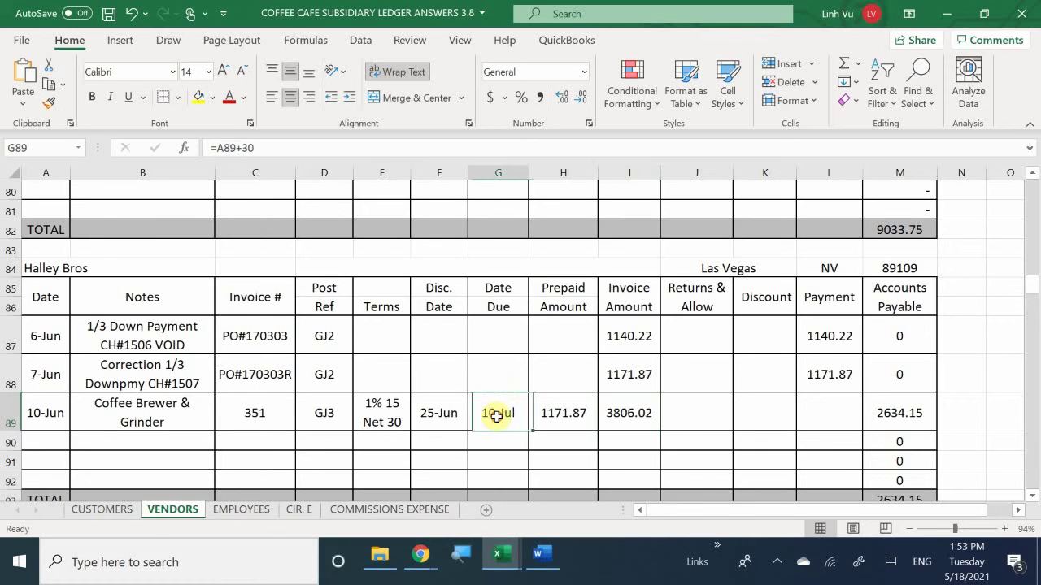
double_click(498, 414)
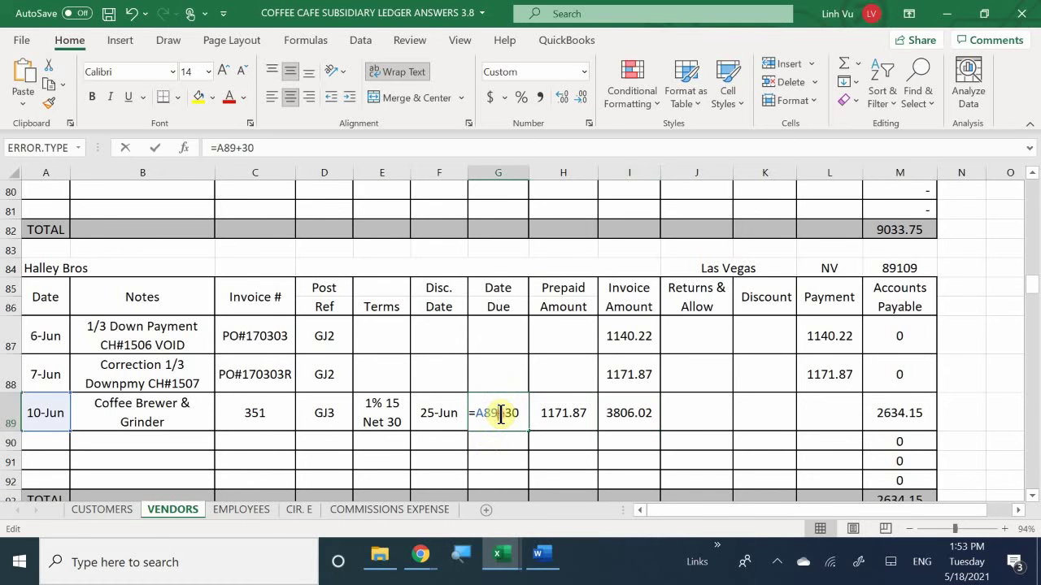
click(421, 426)
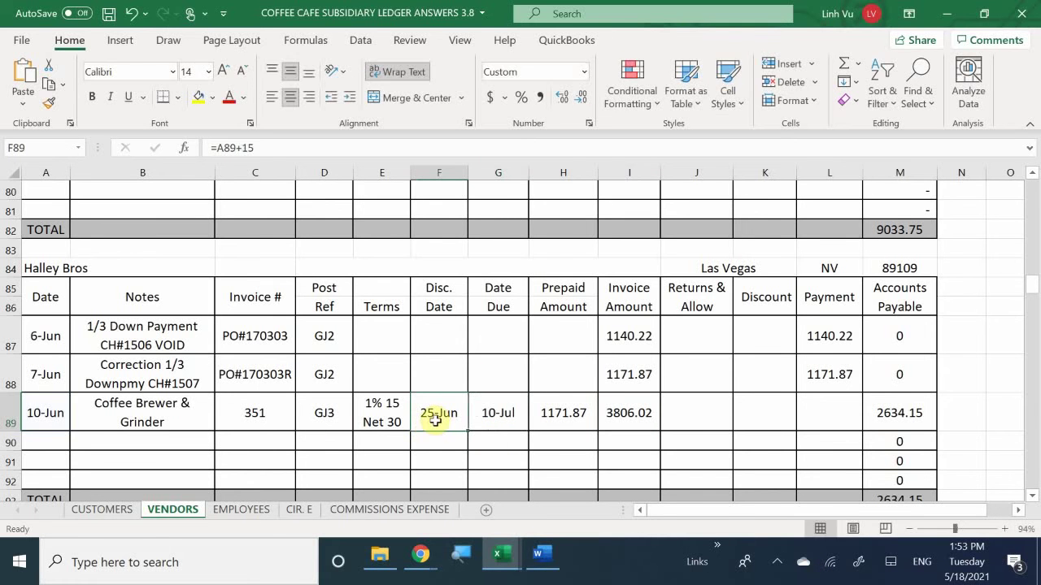
double_click(431, 419)
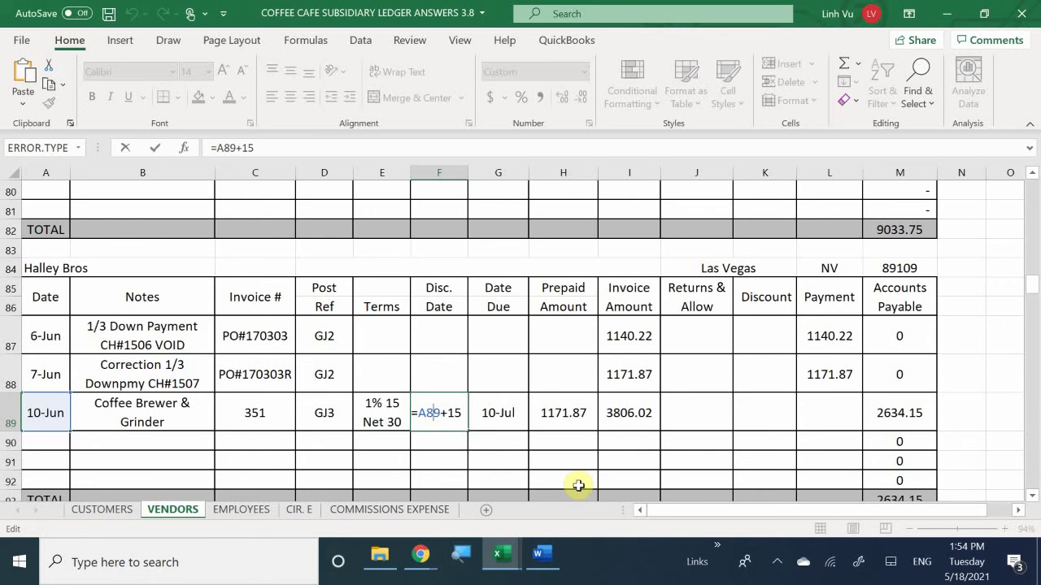
key(Return)
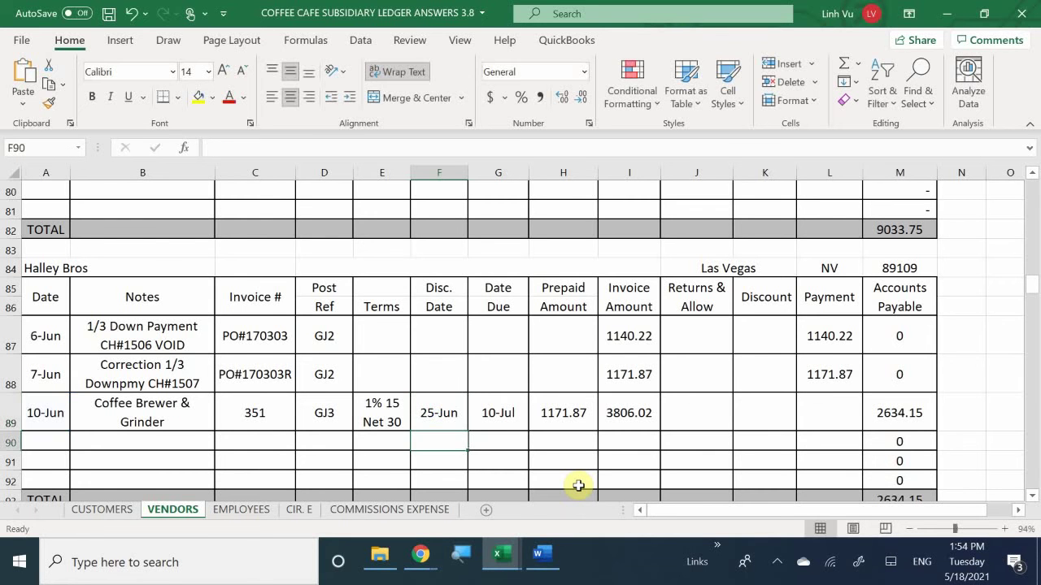
key(Up)
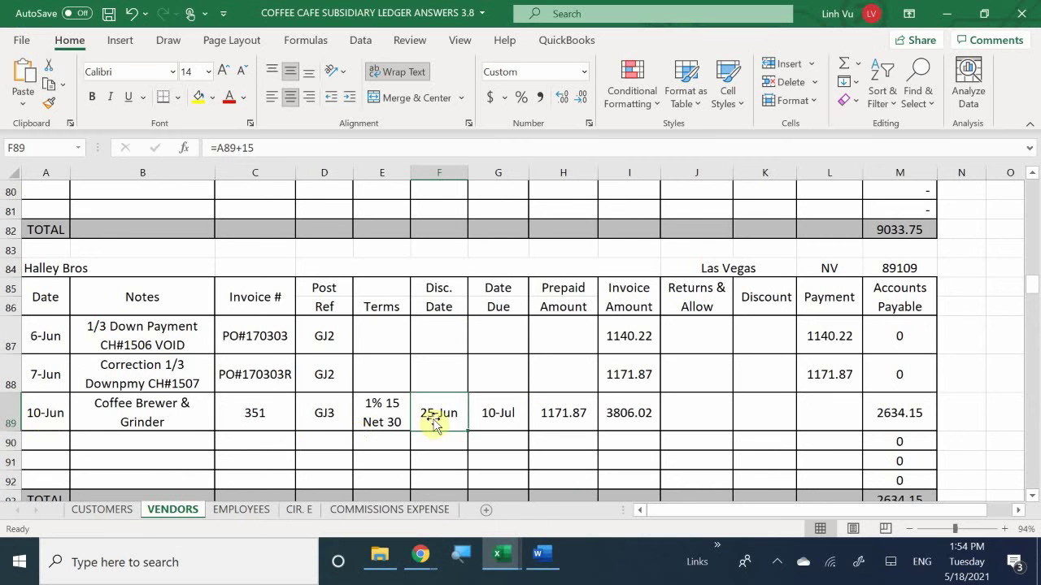
double_click(457, 401)
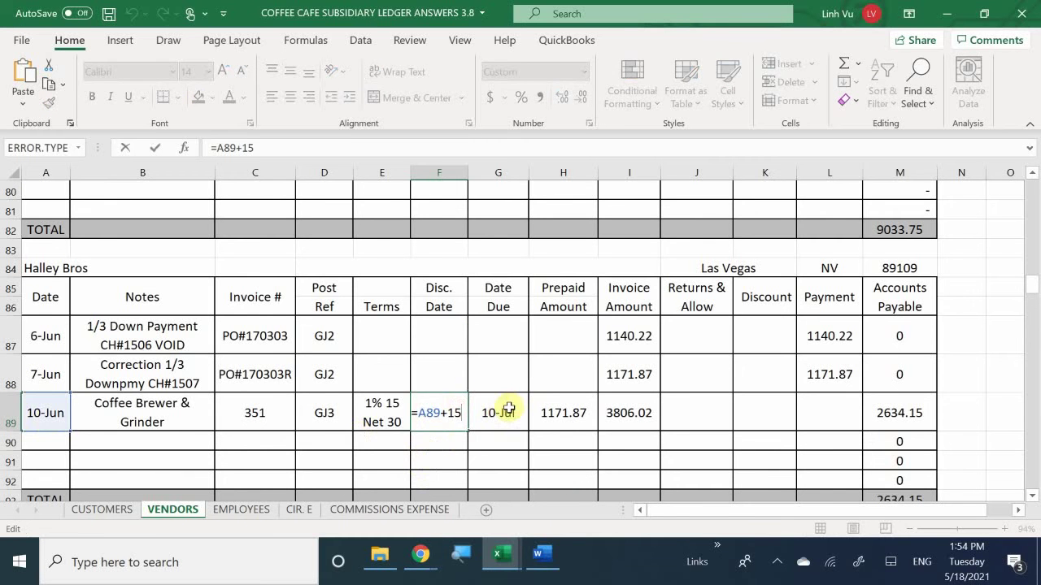
click(504, 413)
double_click(513, 413)
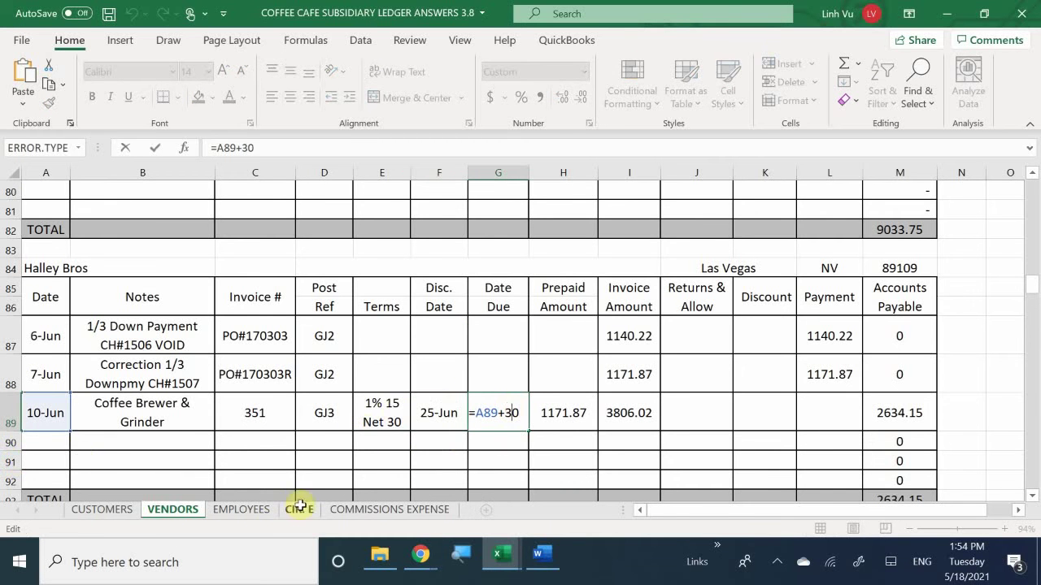
click(435, 429)
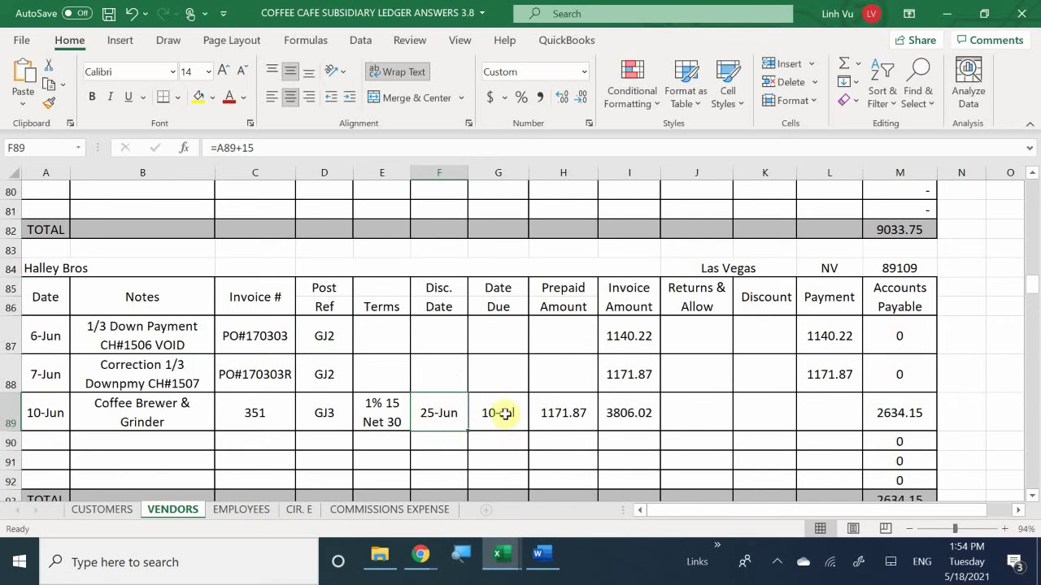
click(392, 458)
click(510, 412)
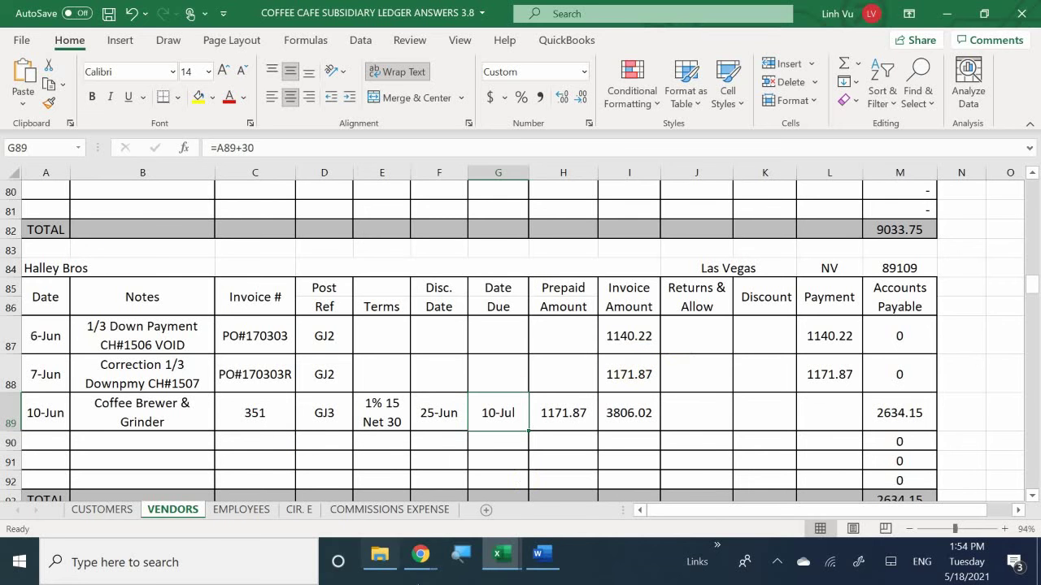
Step: Place the Word invoice beside the Excel general journal and scroll to Valley Delivery Services invoice #301
click(544, 557)
mouse_move(481, 565)
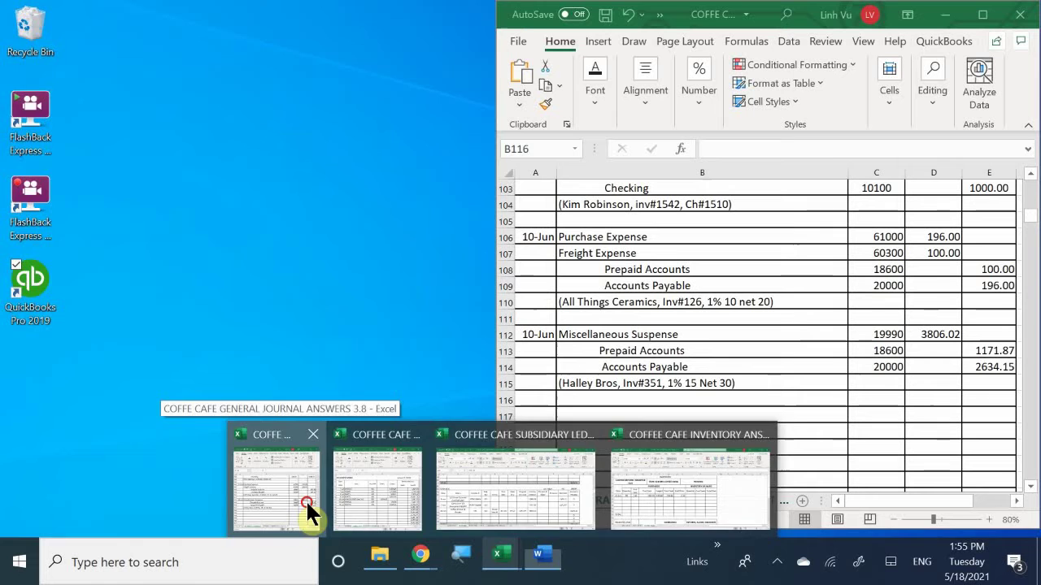
click(306, 502)
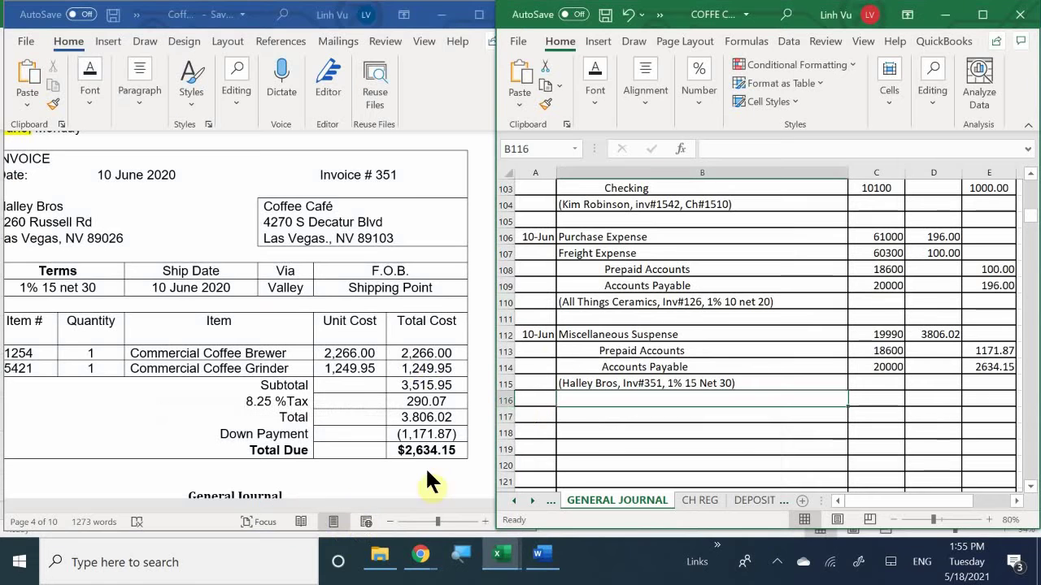
click(447, 343)
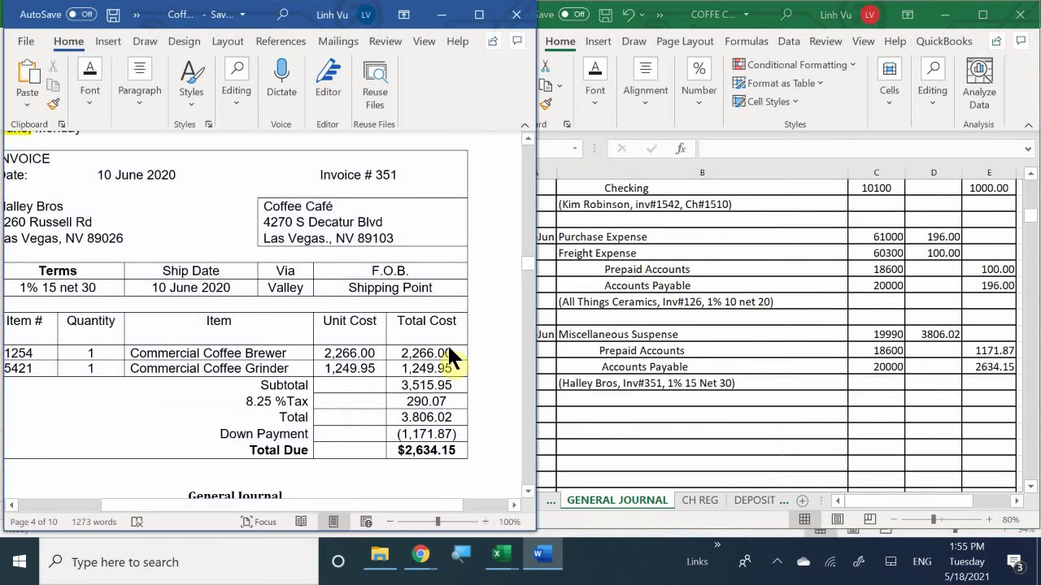
scroll(447, 343, down, 2)
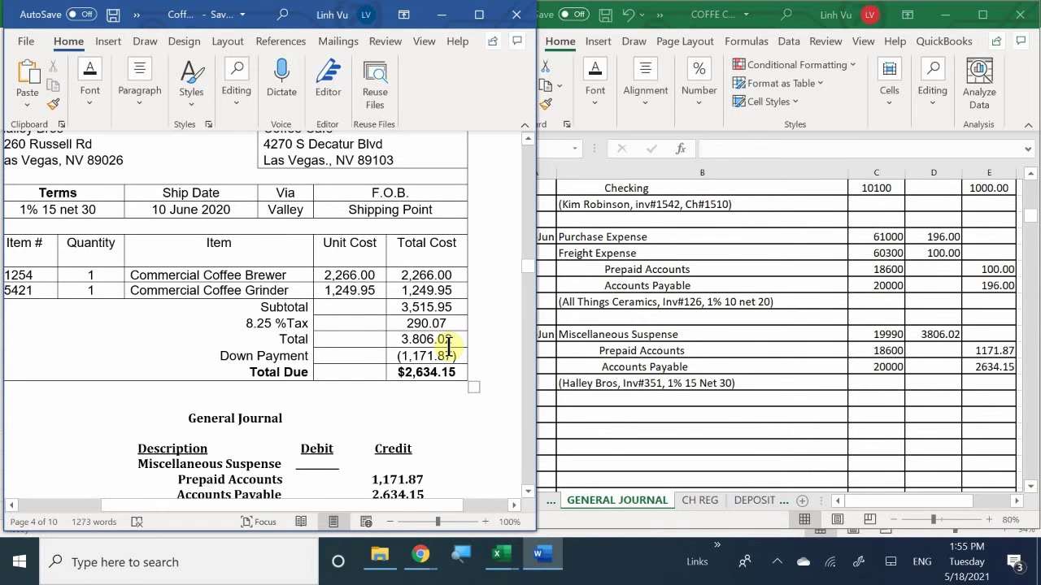
scroll(448, 347, down, 4)
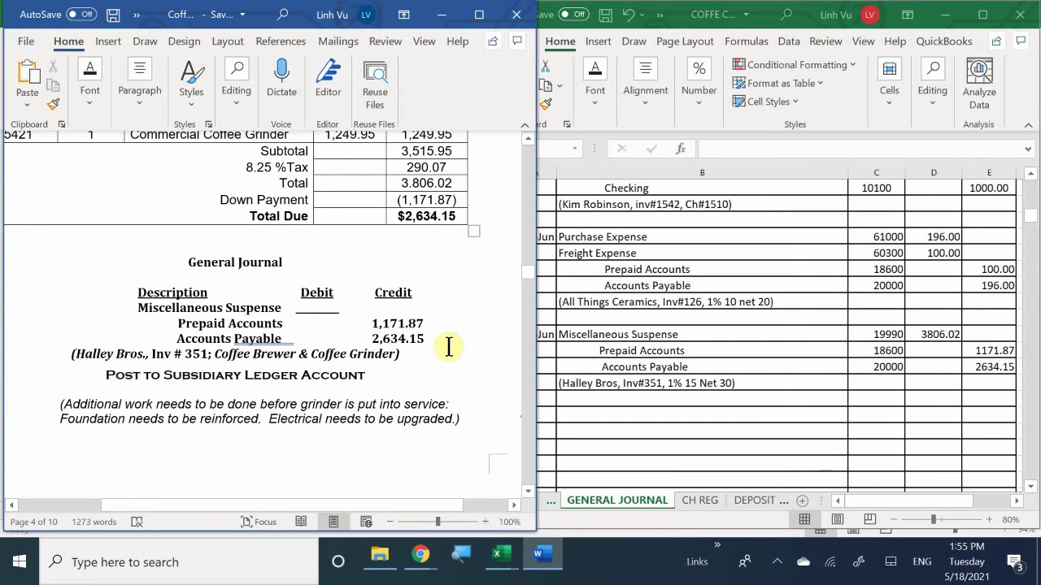
scroll(448, 348, down, 2)
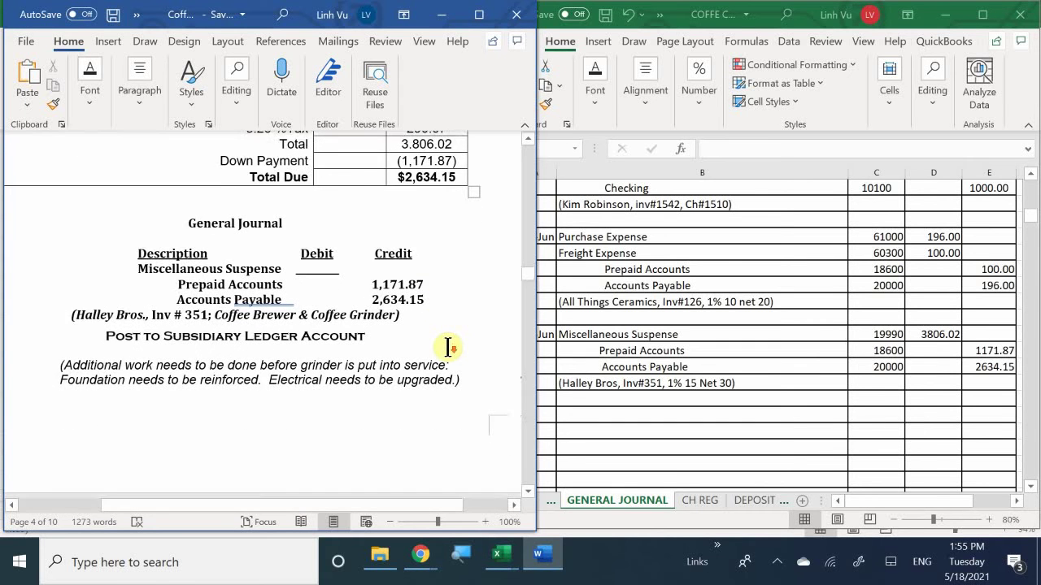
scroll(448, 348, down, 10)
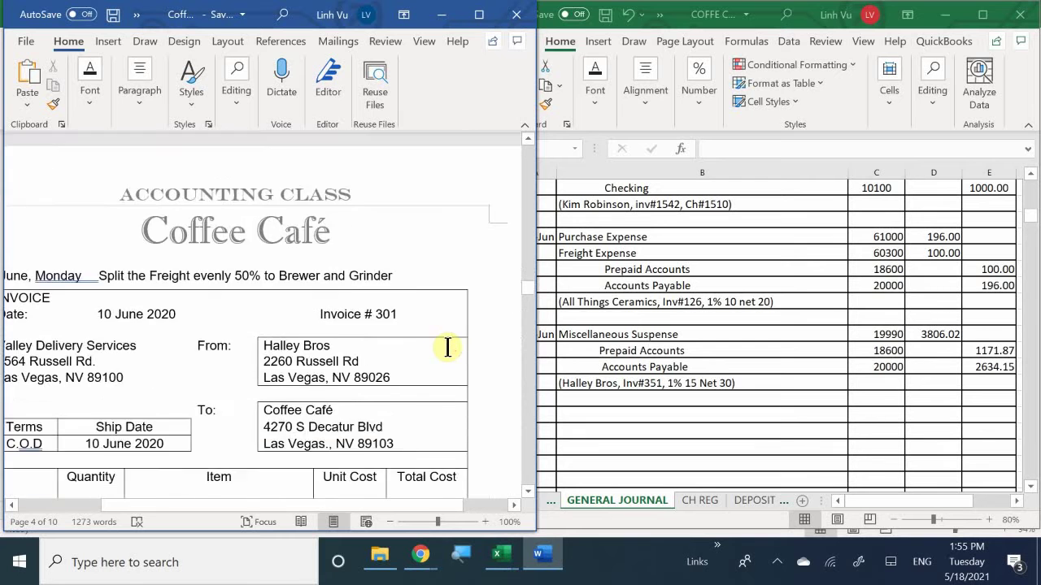
Step: Scroll the Word page to view invoice #301's 350.00 Miscellaneous Suspense and Checking entry
scroll(448, 347, down, 1)
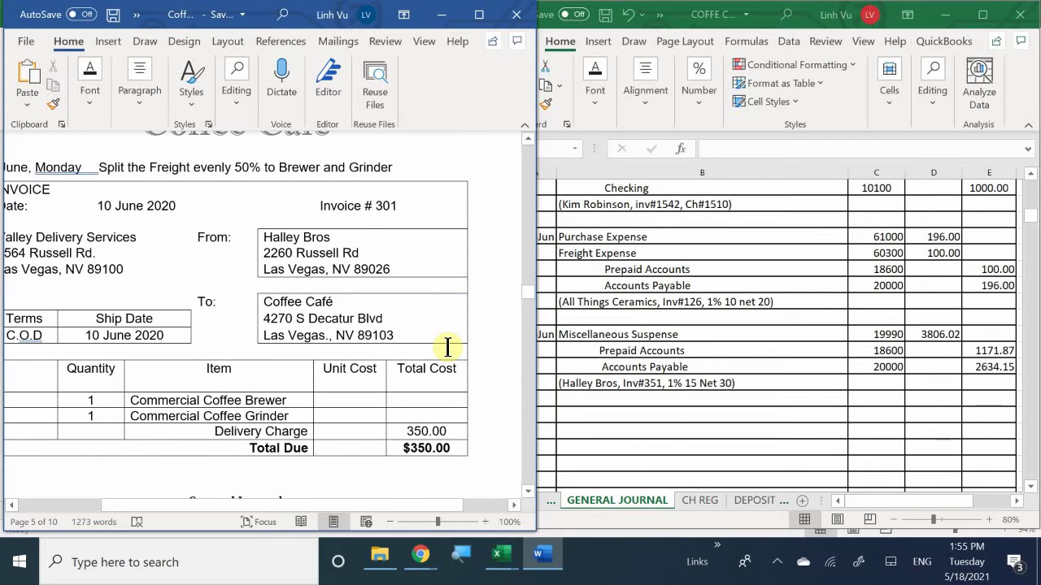
scroll(448, 347, up, 1)
scroll(448, 347, down, 1)
drag(369, 505, 332, 531)
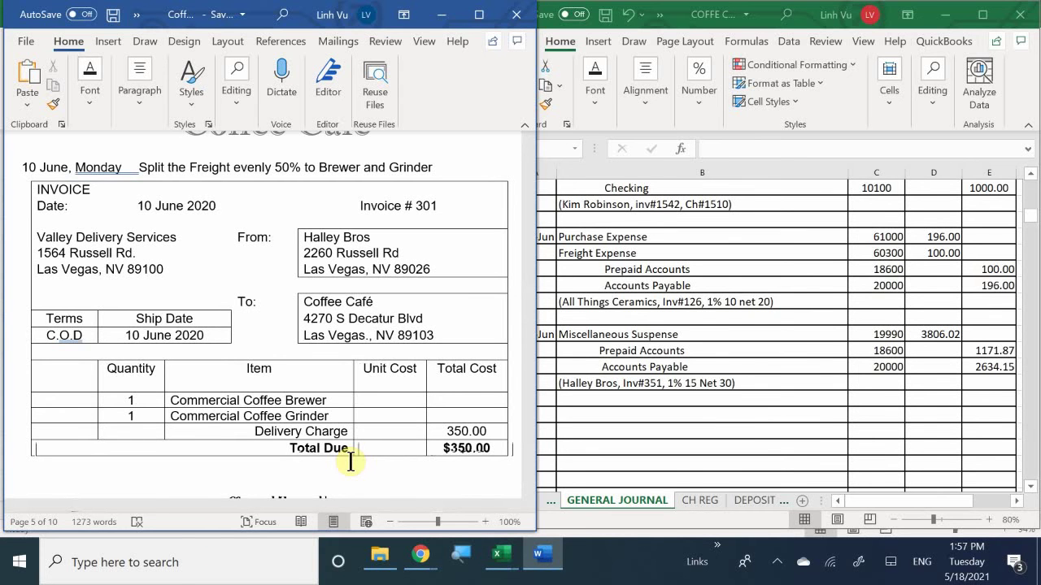
scroll(293, 398, down, 3)
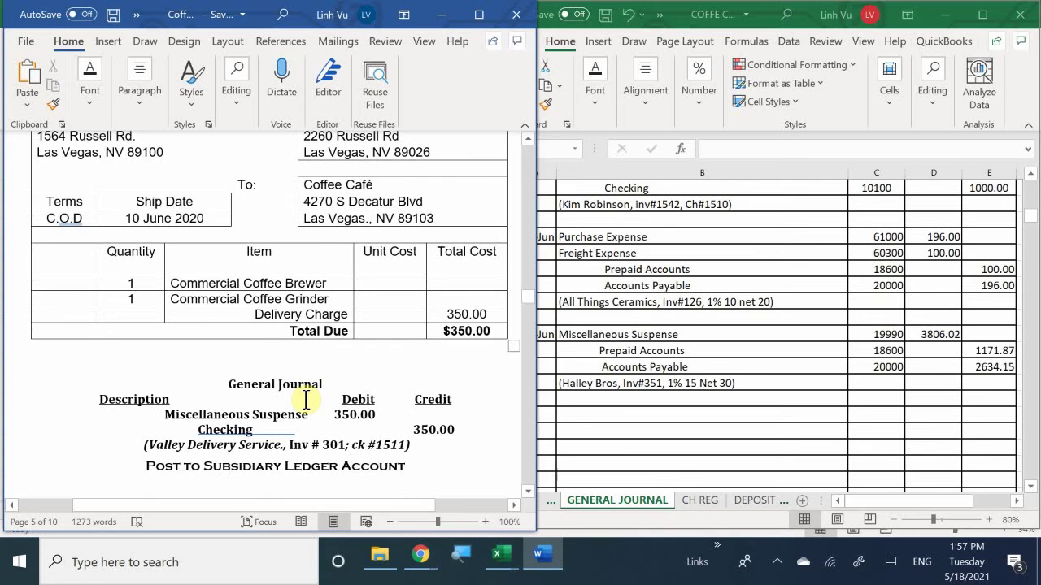
Step: Start a 10-Jun journal entry in row 117 for Miscellaneous Suspense, account 19990
click(538, 419)
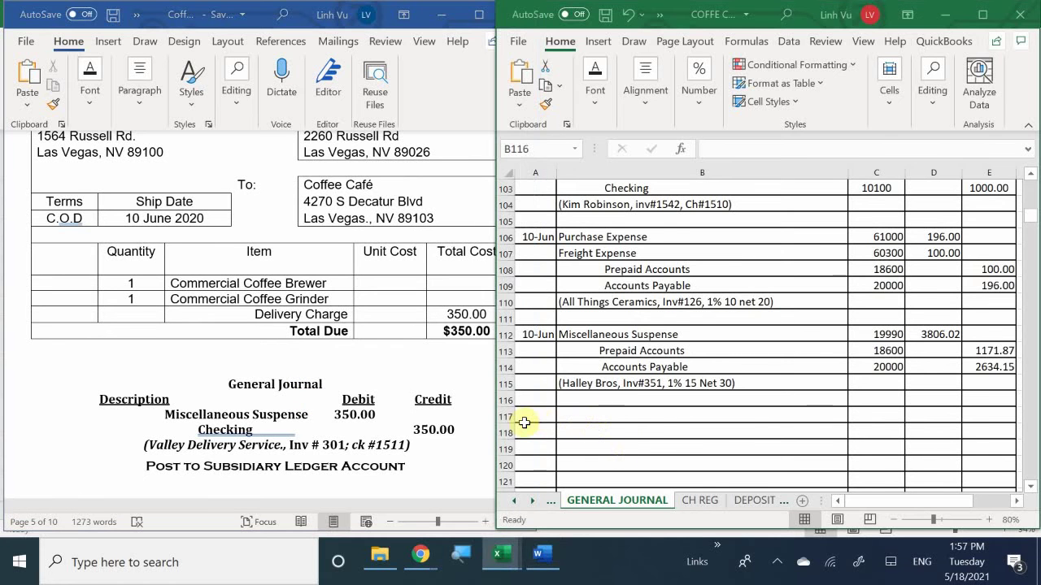
text(6/10)
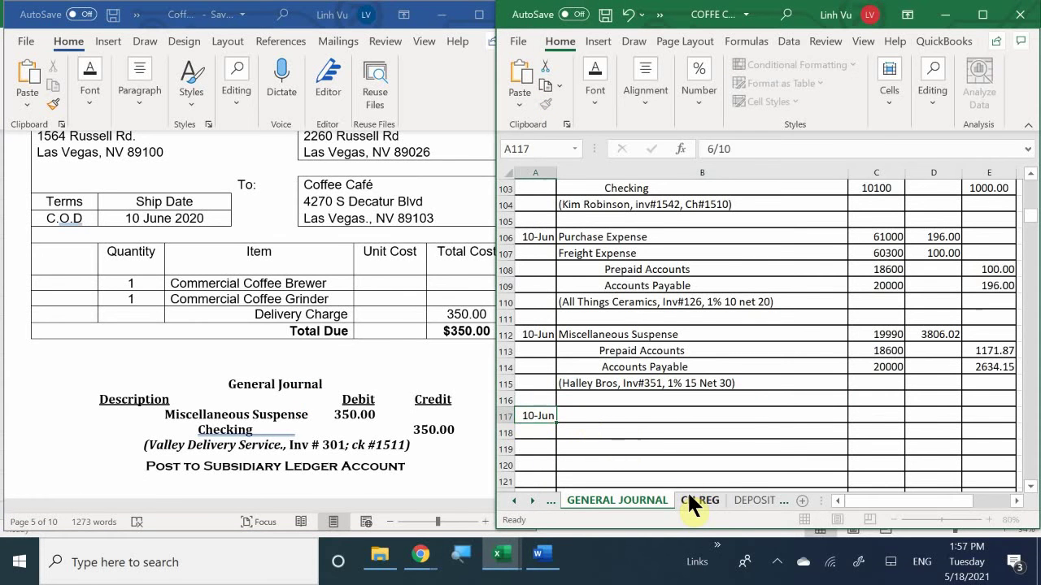
key(Tab)
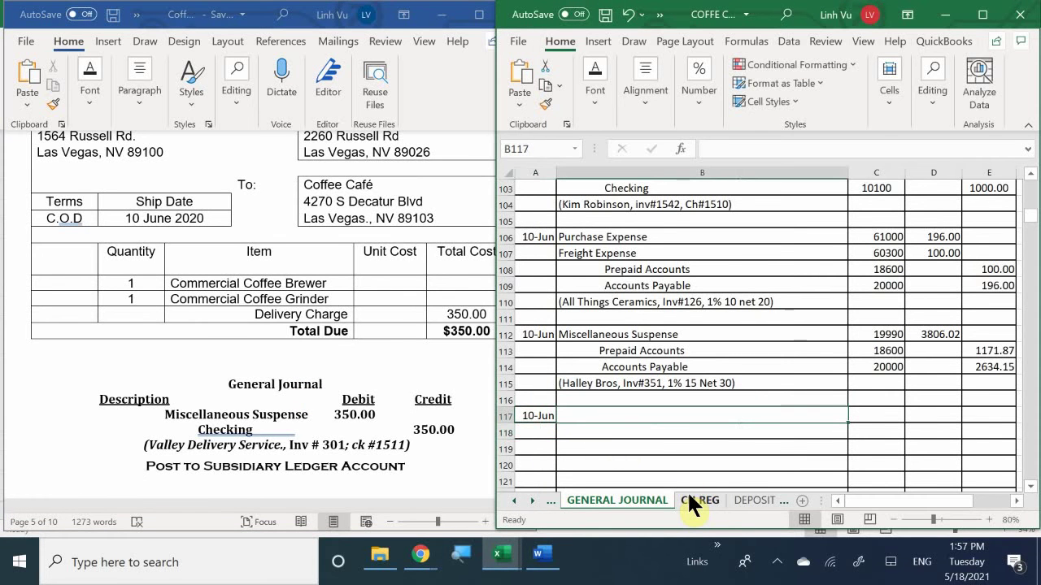
text(Mi)
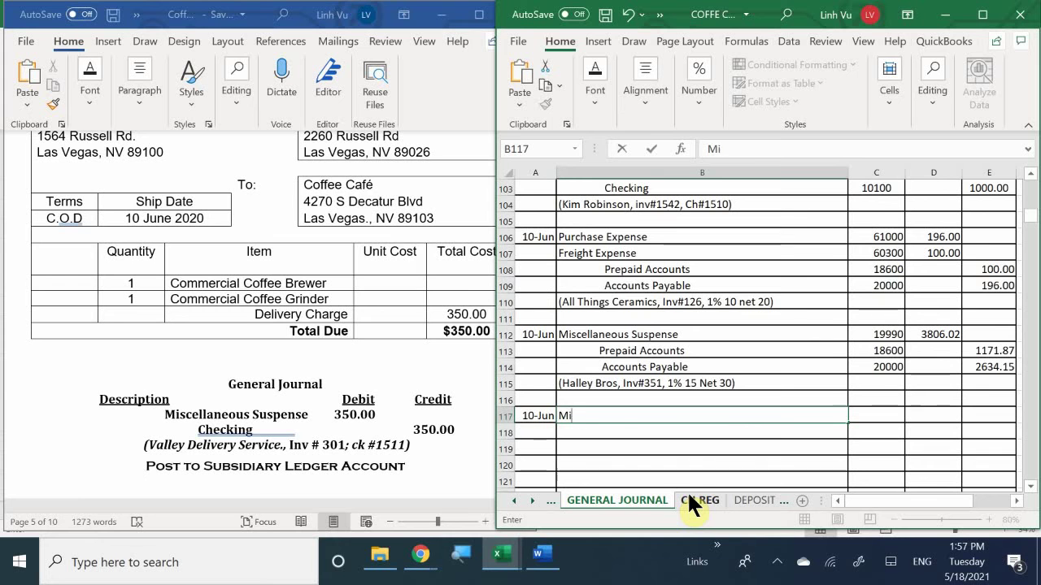
text(scellanreou)
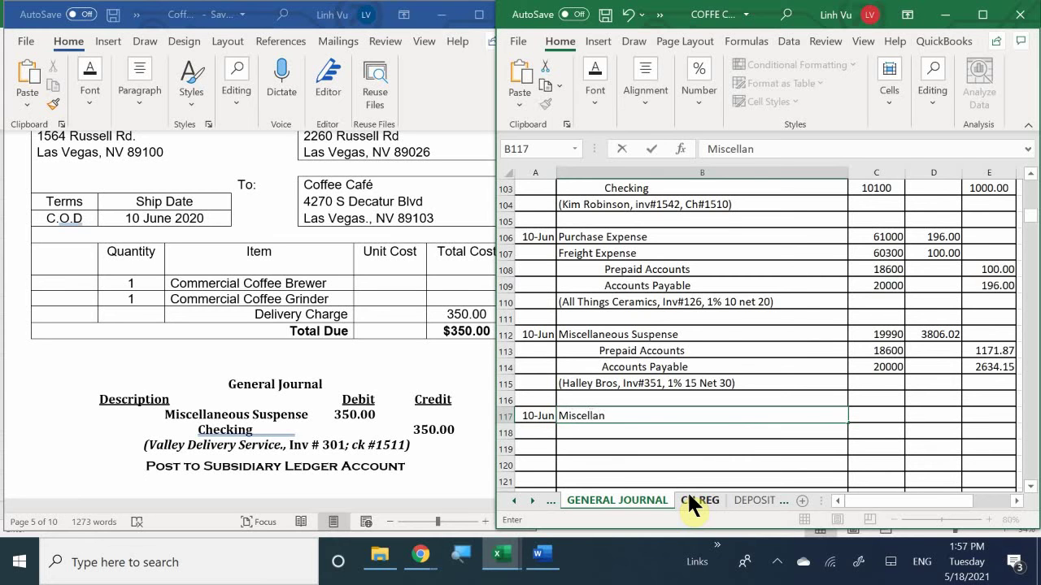
key(BackSpace)
key(BackSpace)
key(BackSpace)
key(BackSpace)
text(eou)
key(BackSpace)
text(us Suspense)
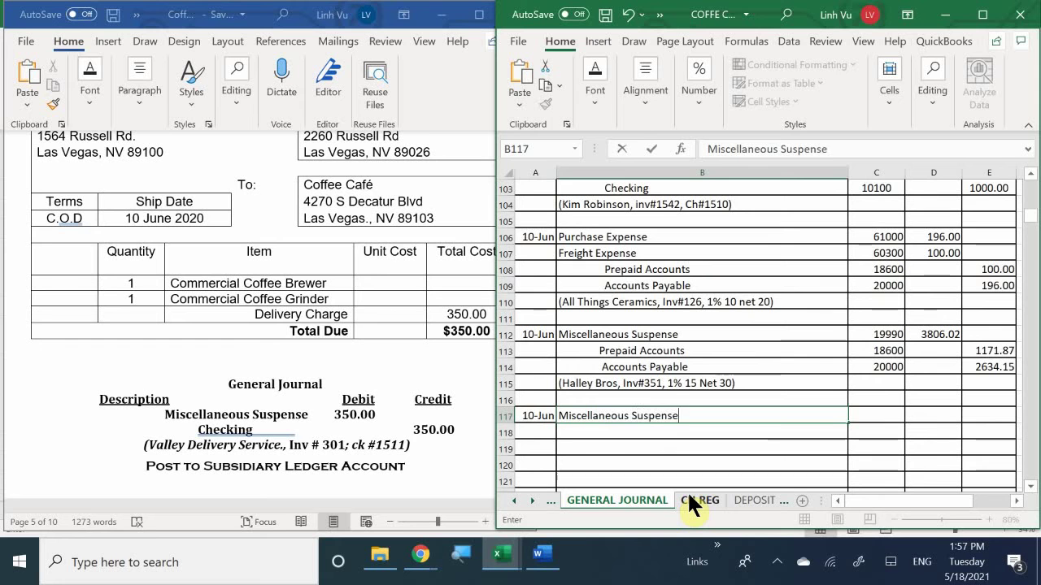
key(ctrl+Return)
key(Tab)
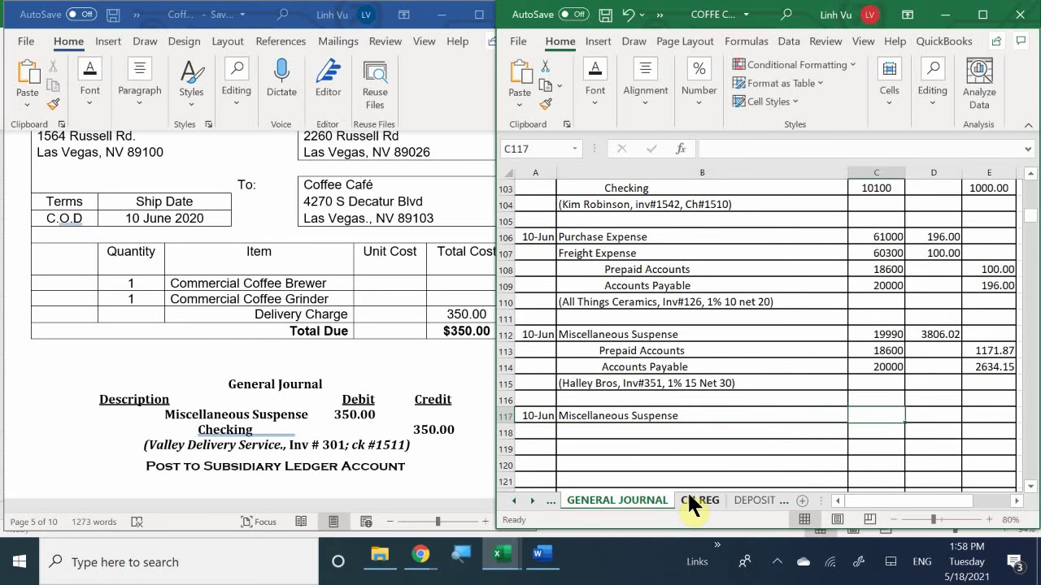
text(1)
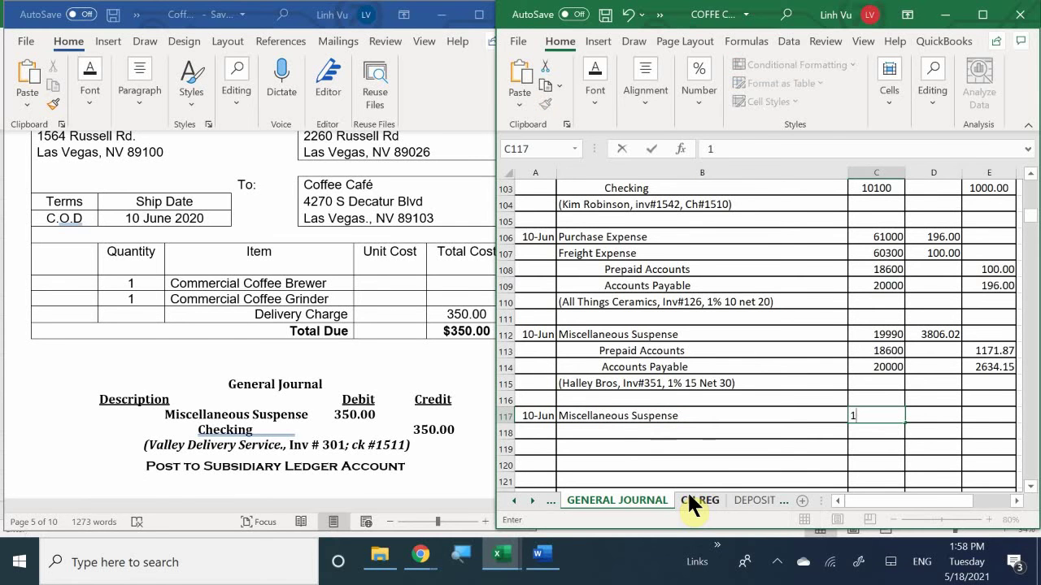
text(9990)
key(Return)
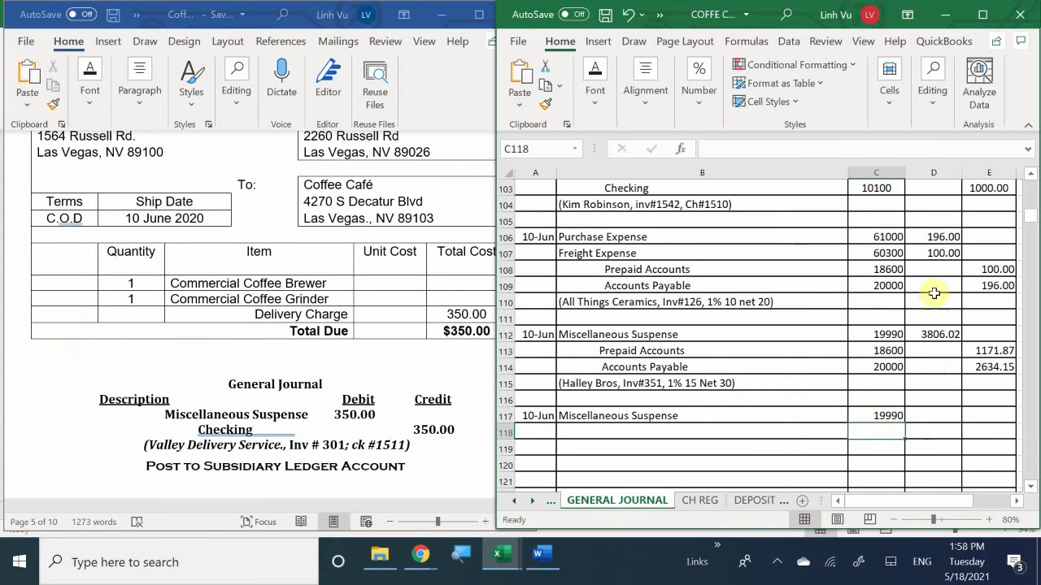
Step: Add Checking with account number 10100 on the line below
click(617, 432)
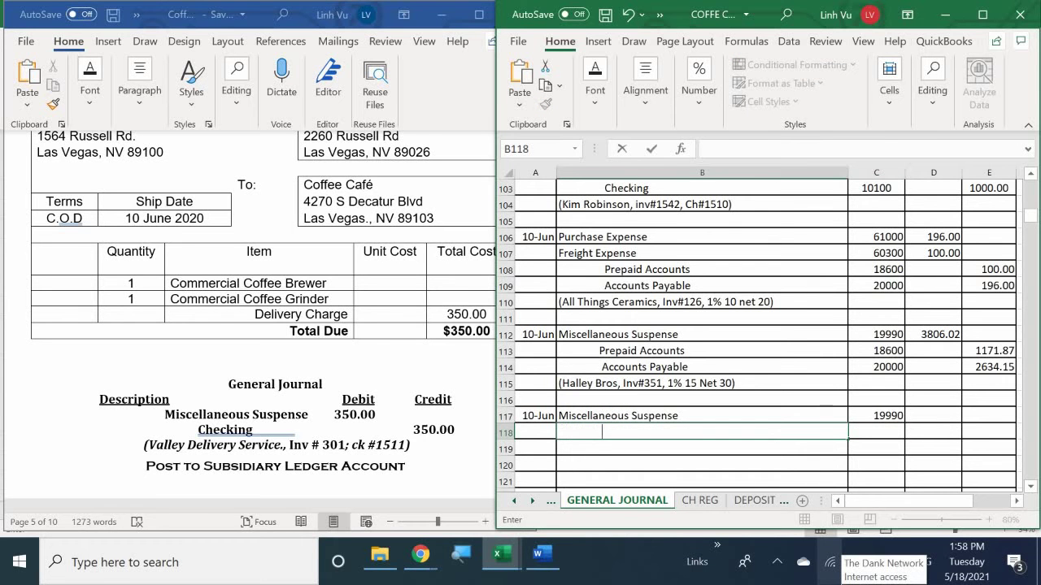
text(Checking)
key(Tab)
text(10100)
key(Return)
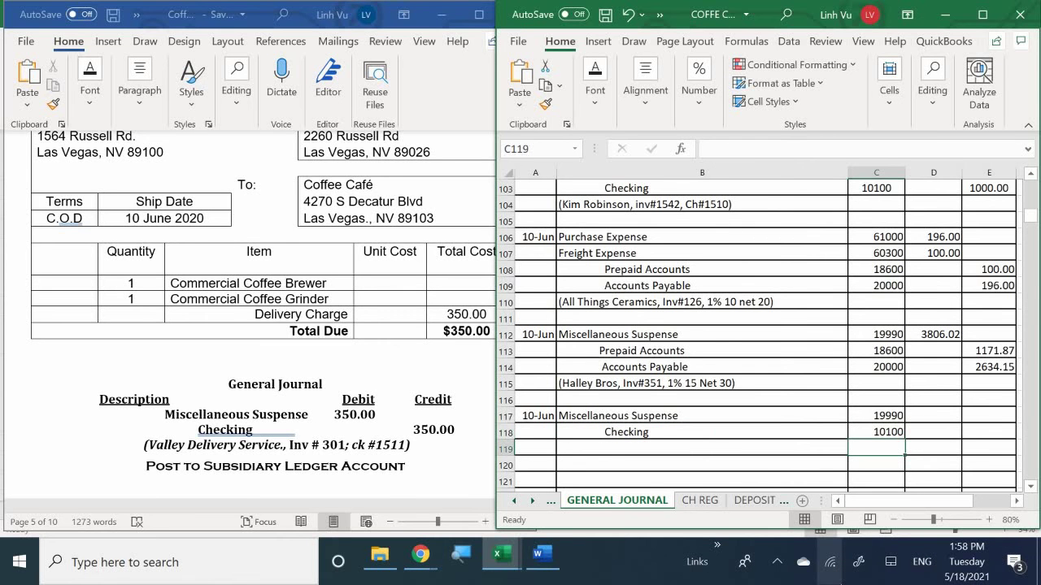
Step: Enter the 350 debit in D117 and a =D117 credit formula for Checking in E118
click(933, 415)
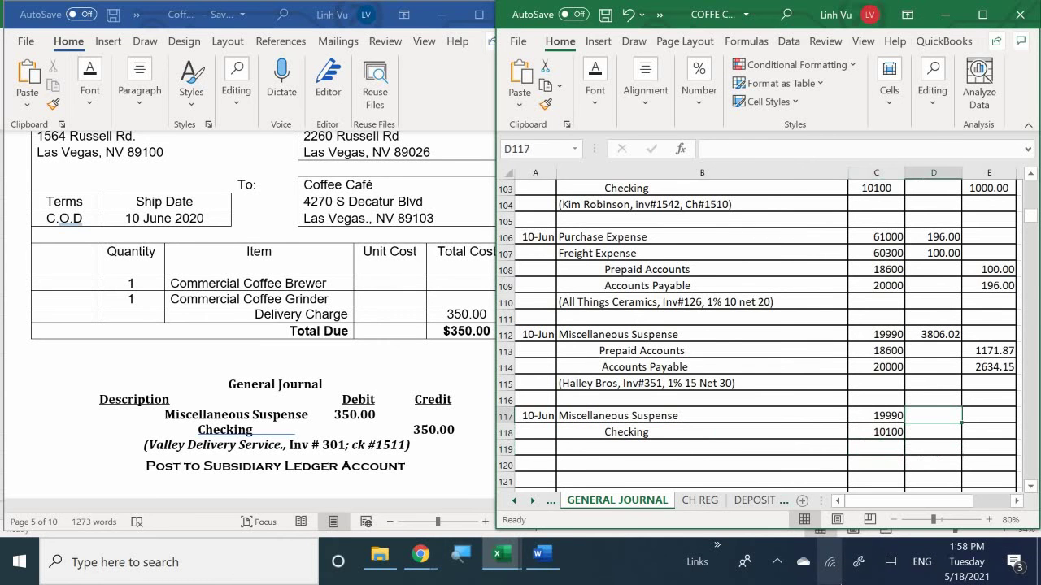
text(3)
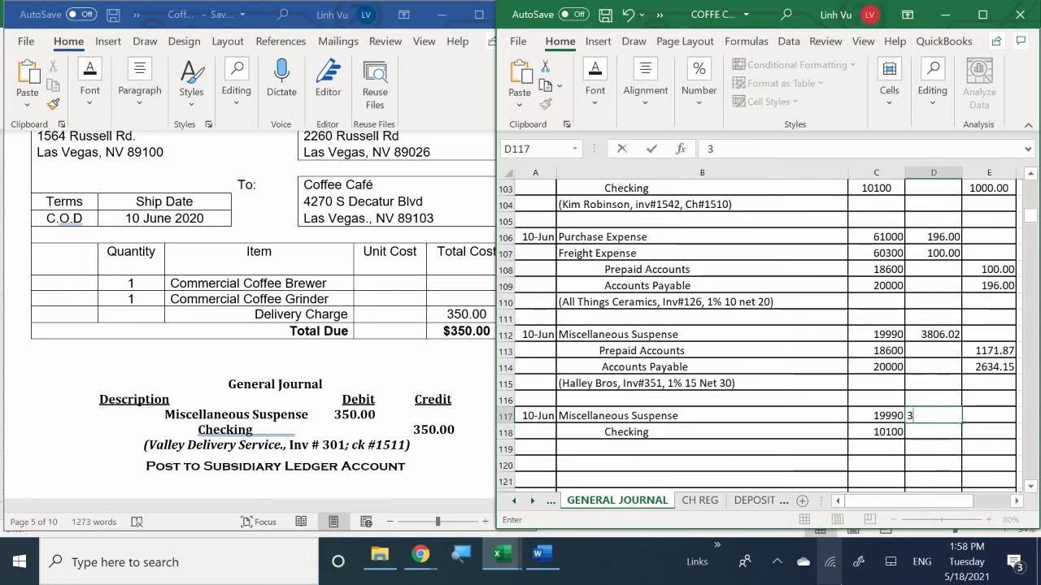
text(50)
key(Return)
key(Right)
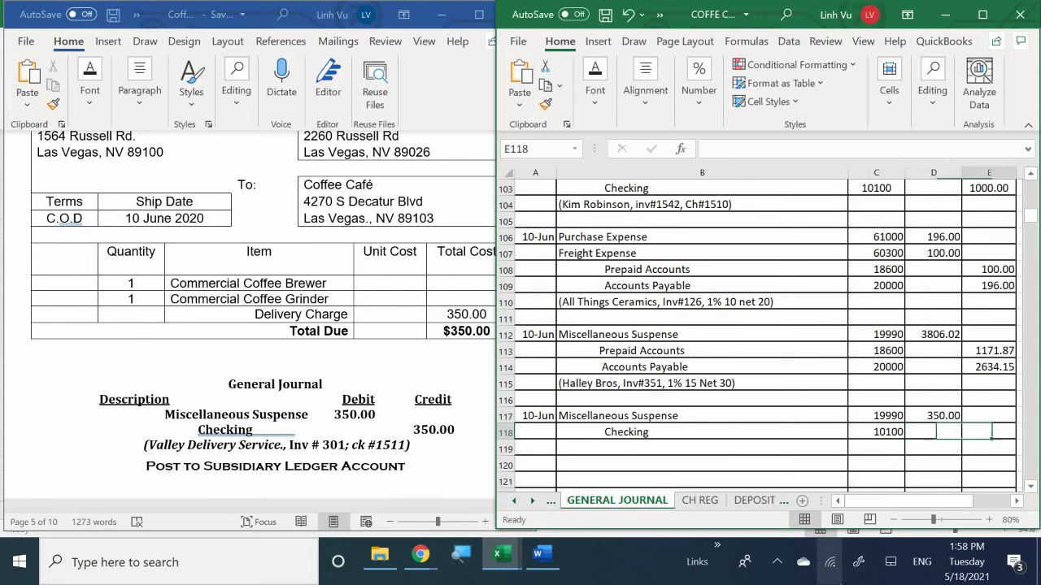
text(=)
key(Up)
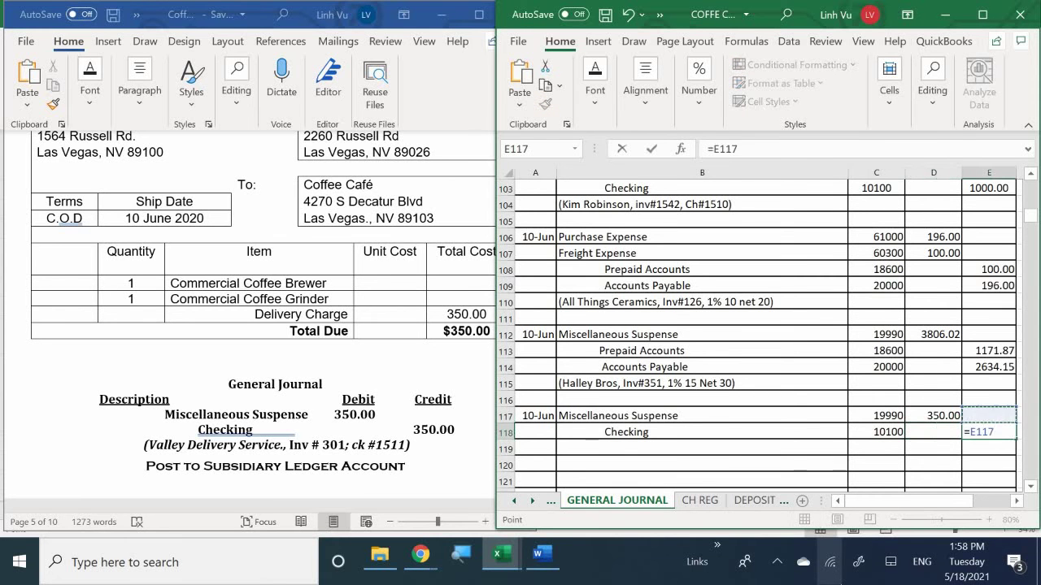
key(Left)
key(Return)
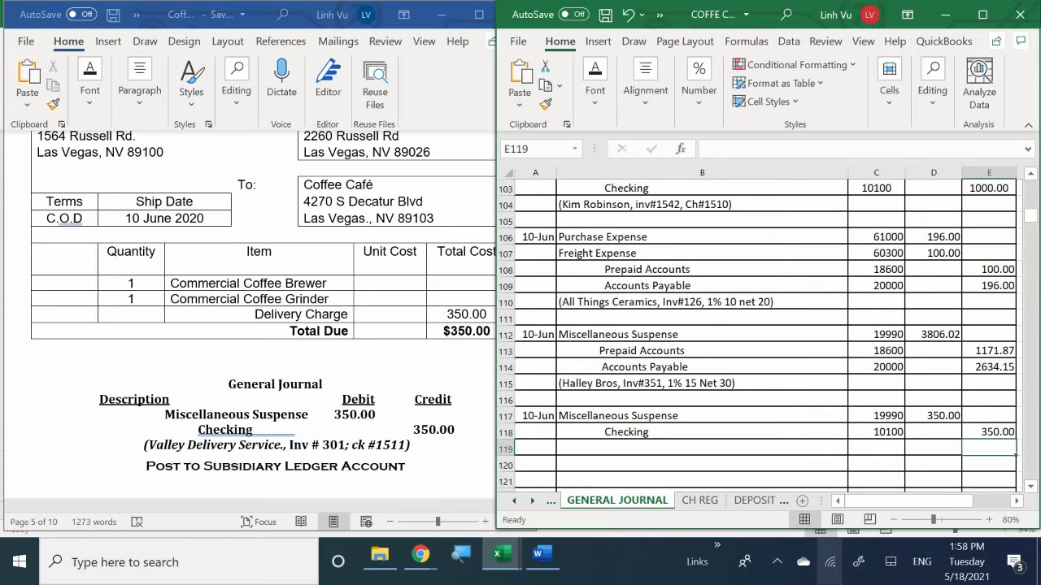
Step: On the CH REG sheet, date check 1511 as 10-Jun with a 350.00 amount
click(701, 499)
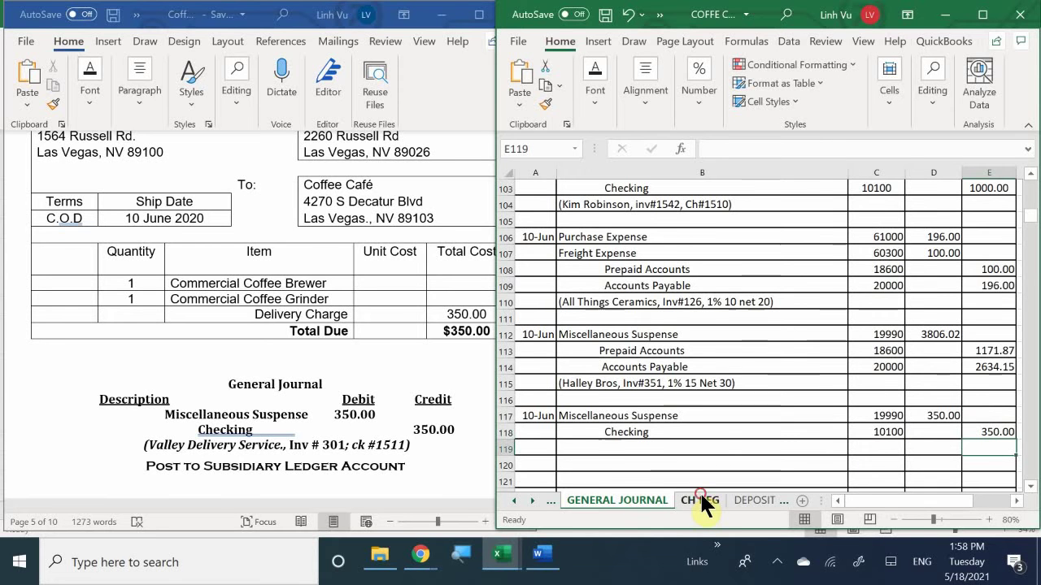
click(548, 400)
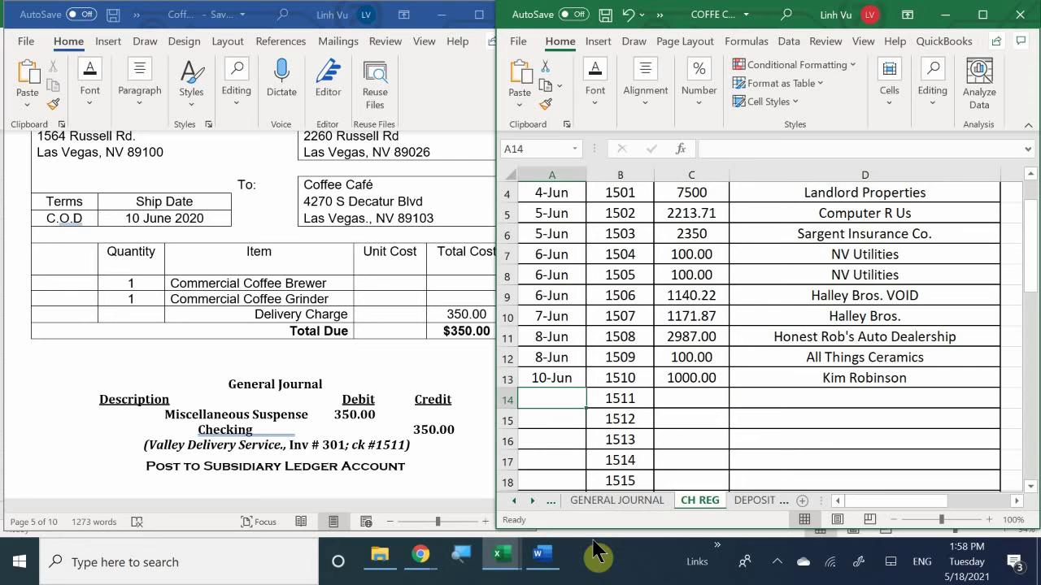
text(6)
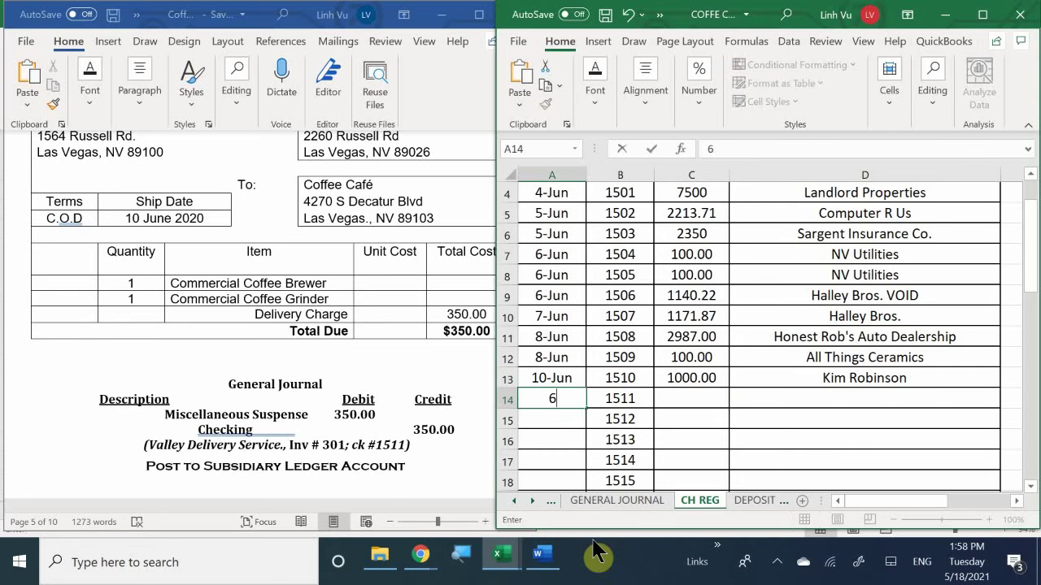
text(/10)
key(Return)
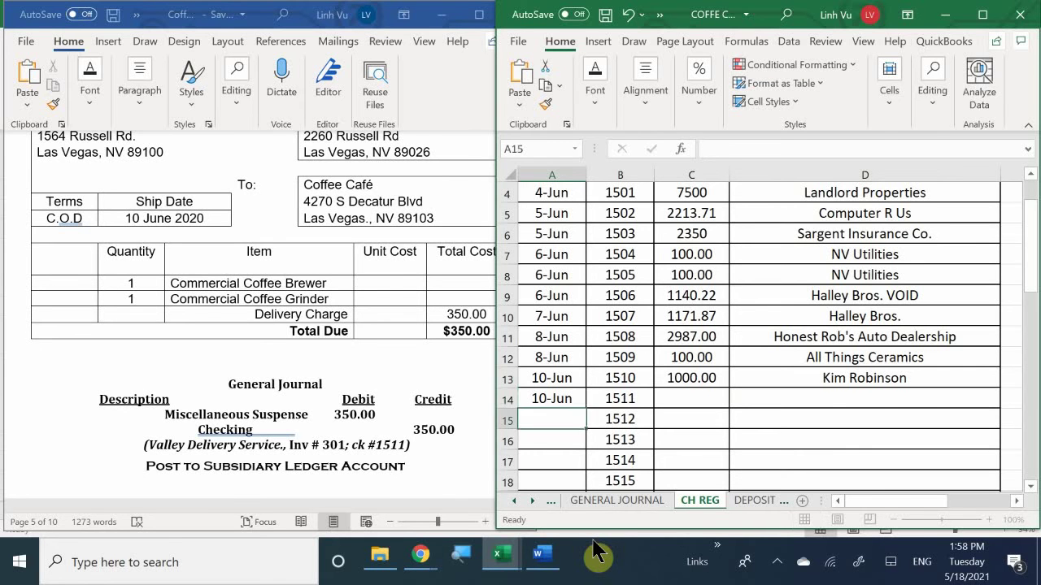
key(Up)
key(Right)
key(Right)
text(350)
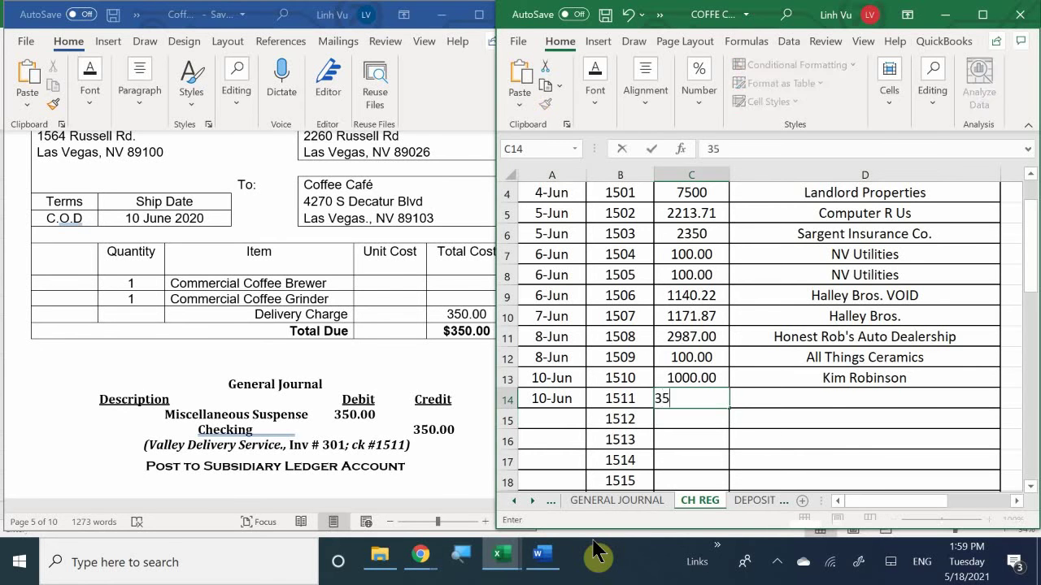
key(Return)
Step: Enter Valley Delivery Services as the check's payee, then go back to the General Journal
key(Up)
key(Right)
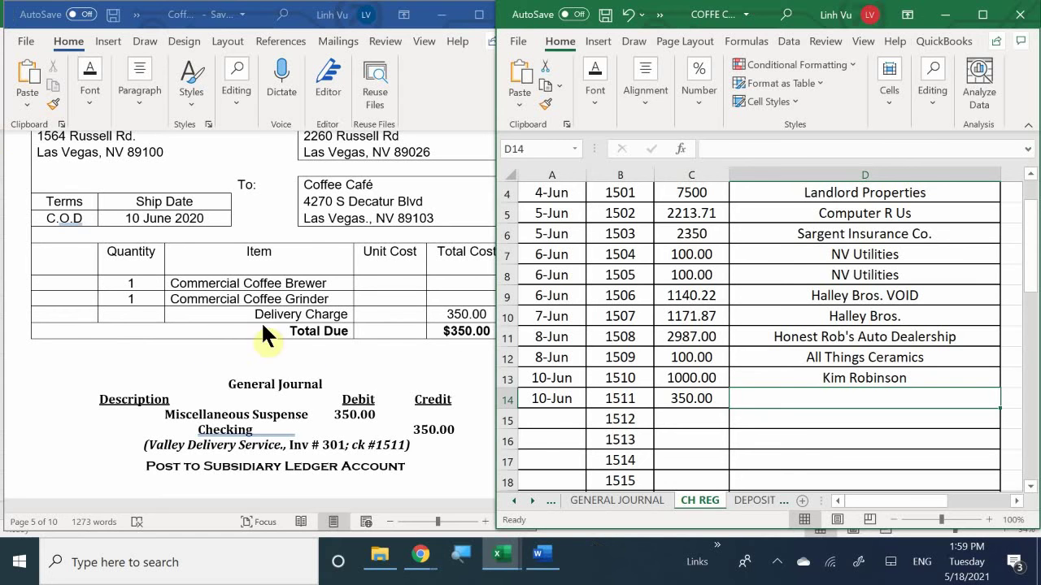
click(298, 364)
scroll(298, 366, up, 1)
scroll(298, 366, up, 2)
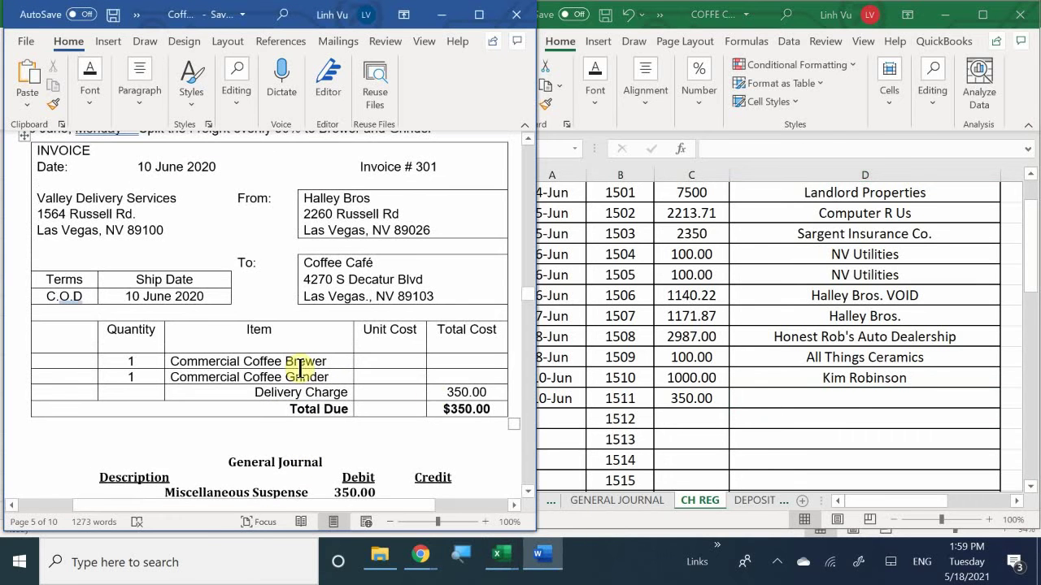
click(845, 395)
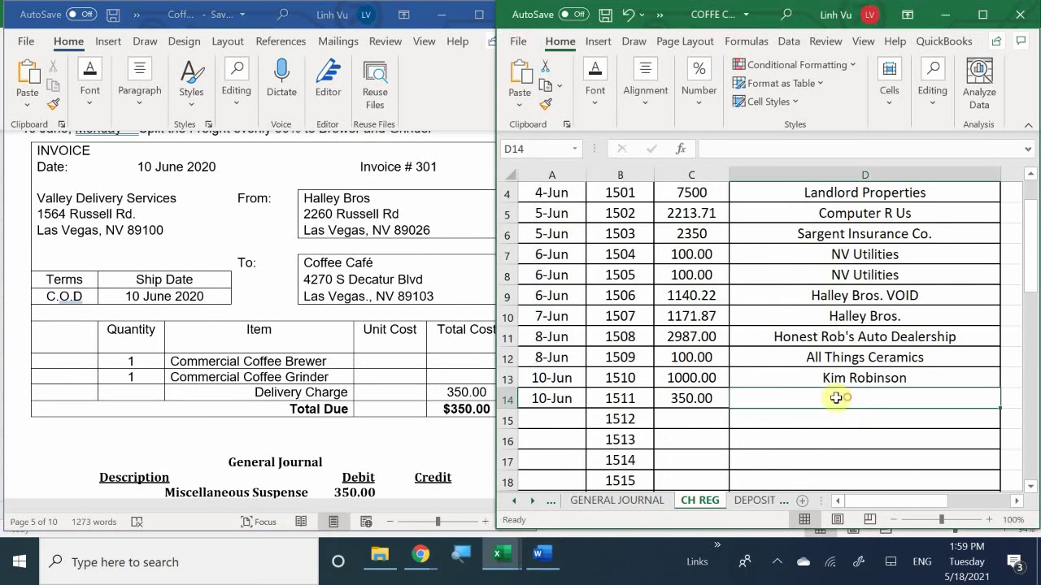
text(B)
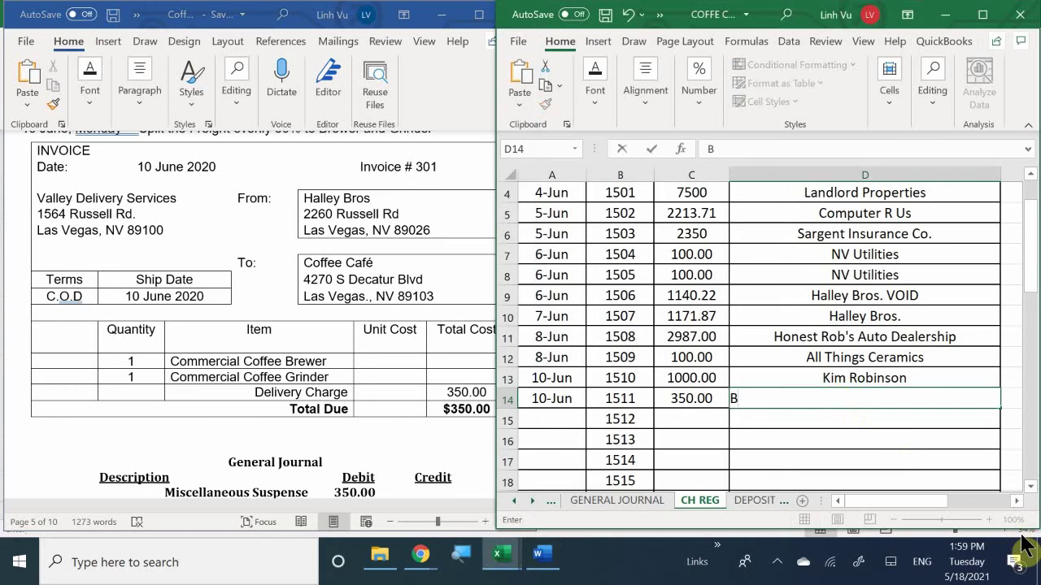
key(BackSpace)
text(Valley Deluve)
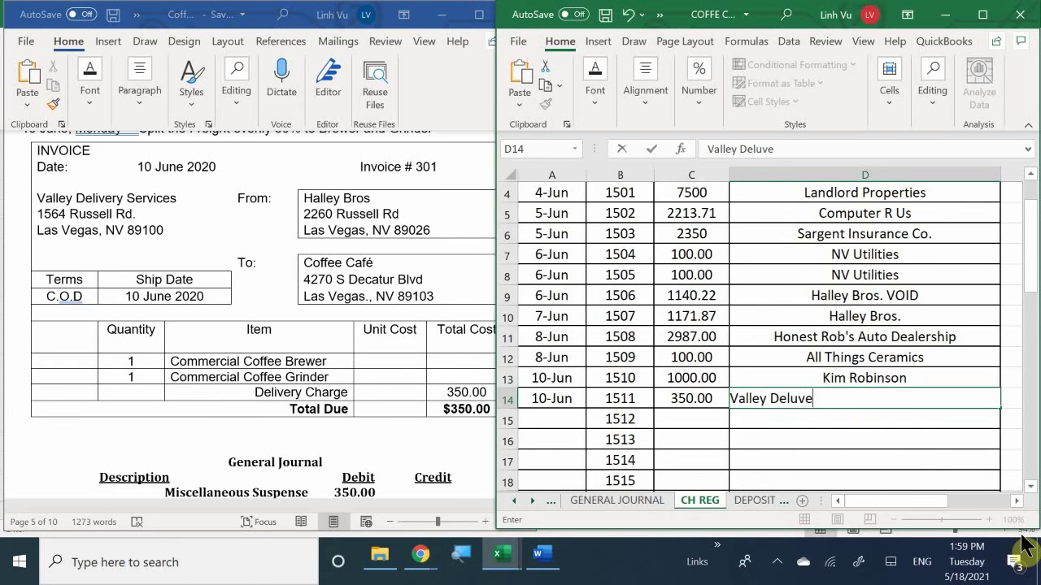
key(BackSpace)
key(BackSpace)
key(BackSpace)
text(ivery Servi)
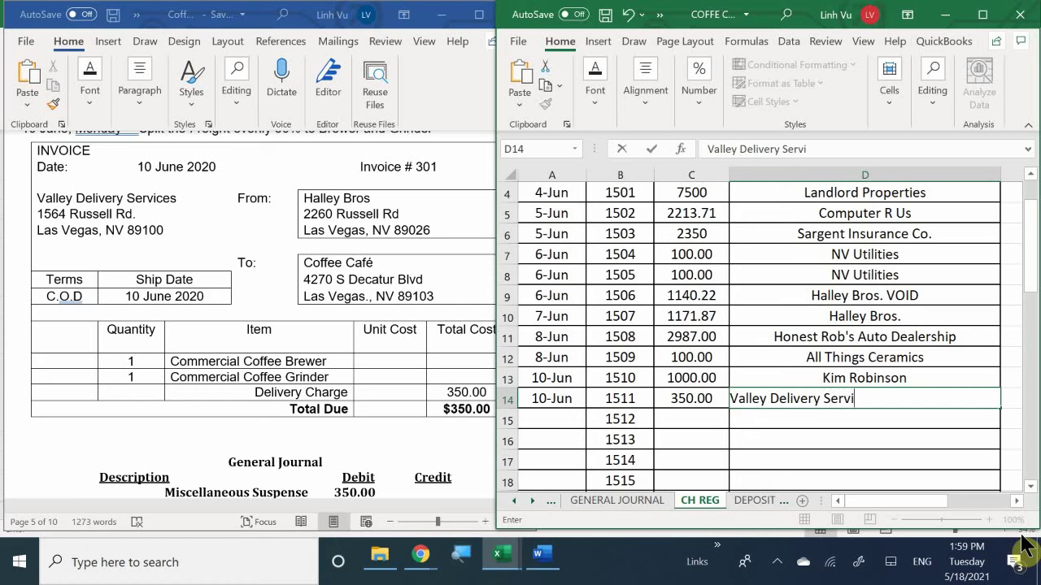
text(ces)
key(Return)
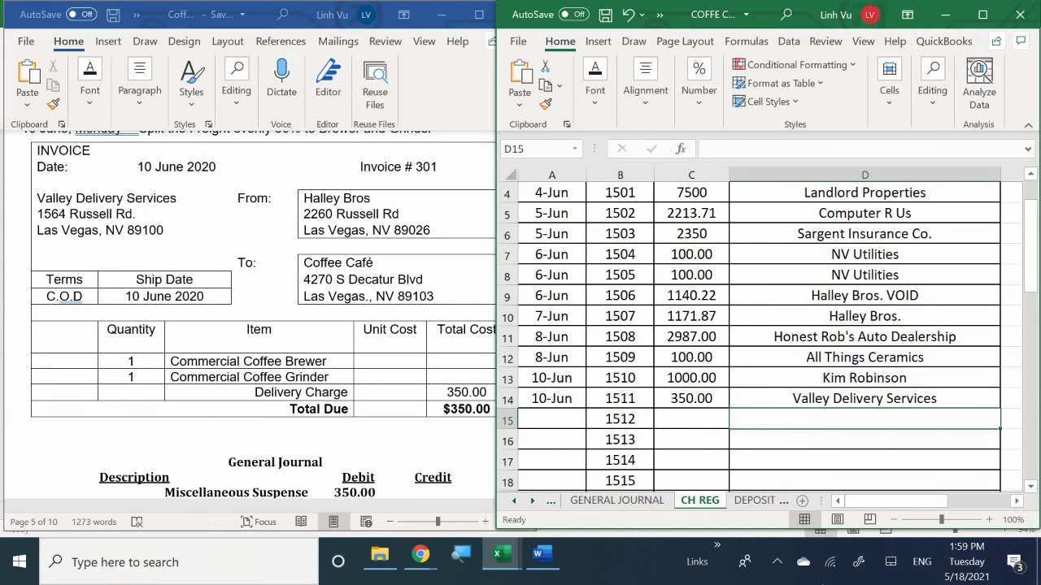
click(618, 500)
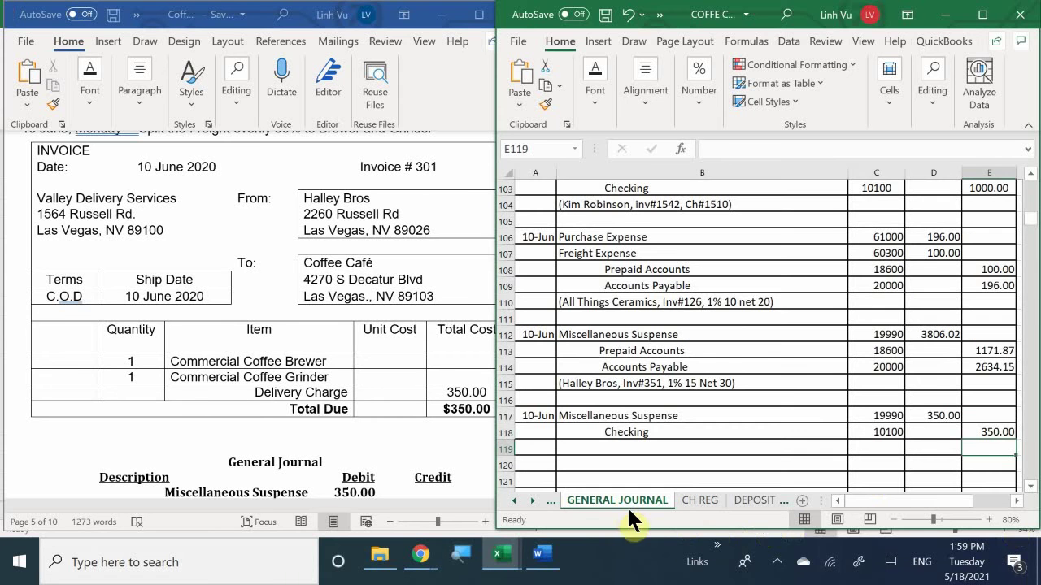
Step: Type '(Valley Delivery Services, Inv#301, Ch#1511, COD)' as the explanation in B119
click(777, 563)
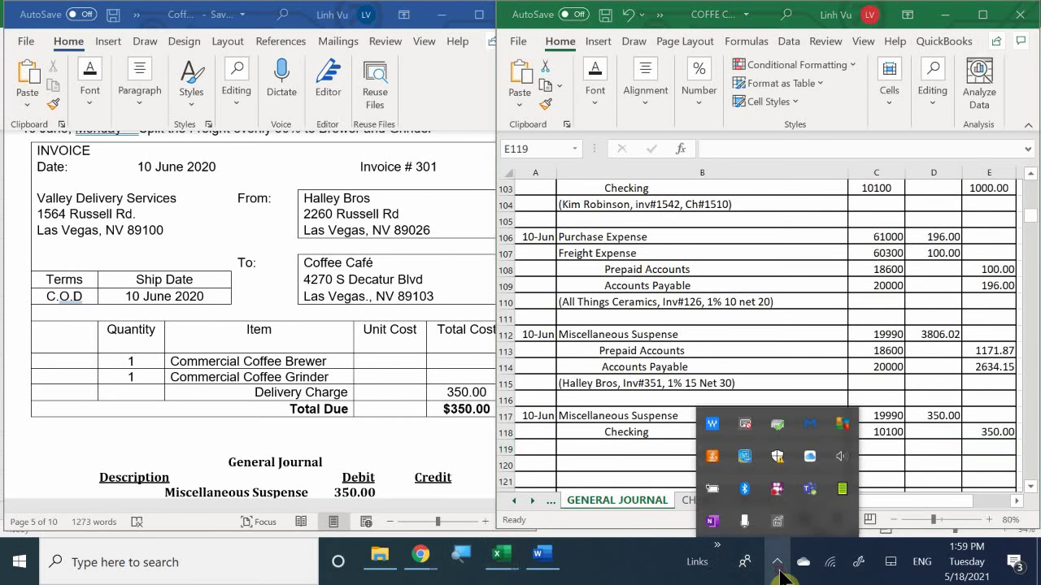
click(582, 450)
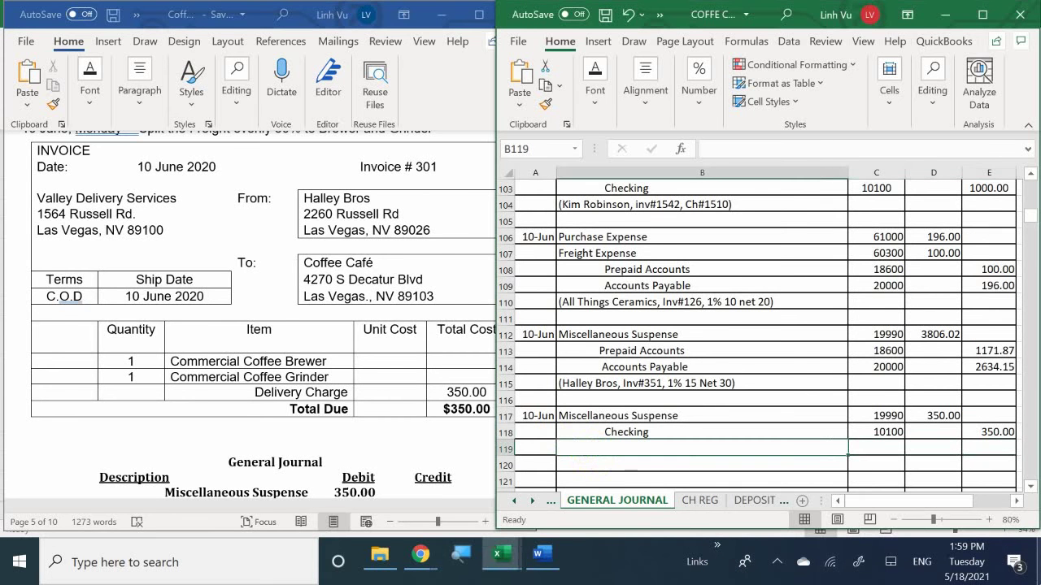
text(()
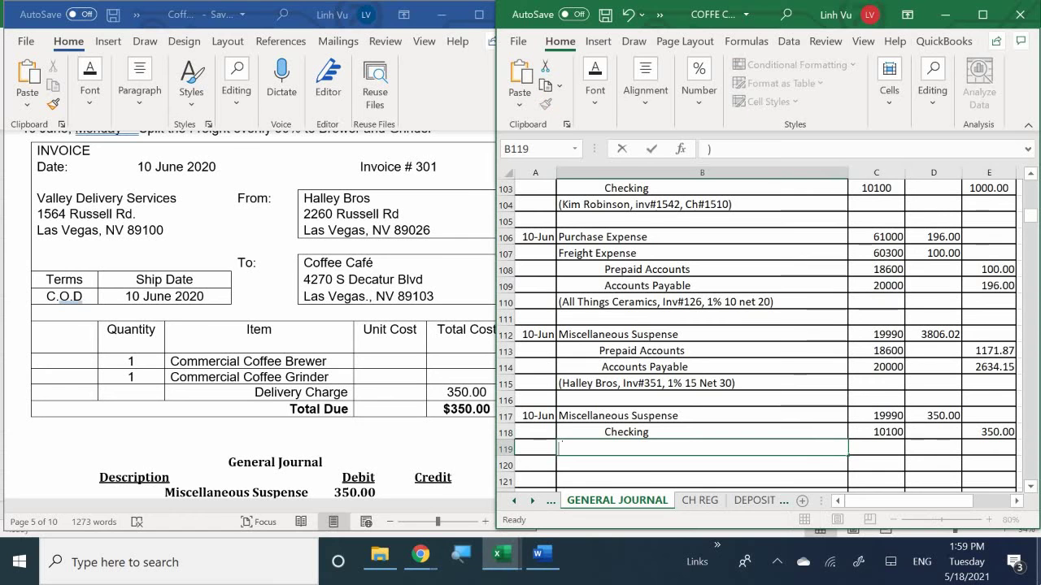
text(V)
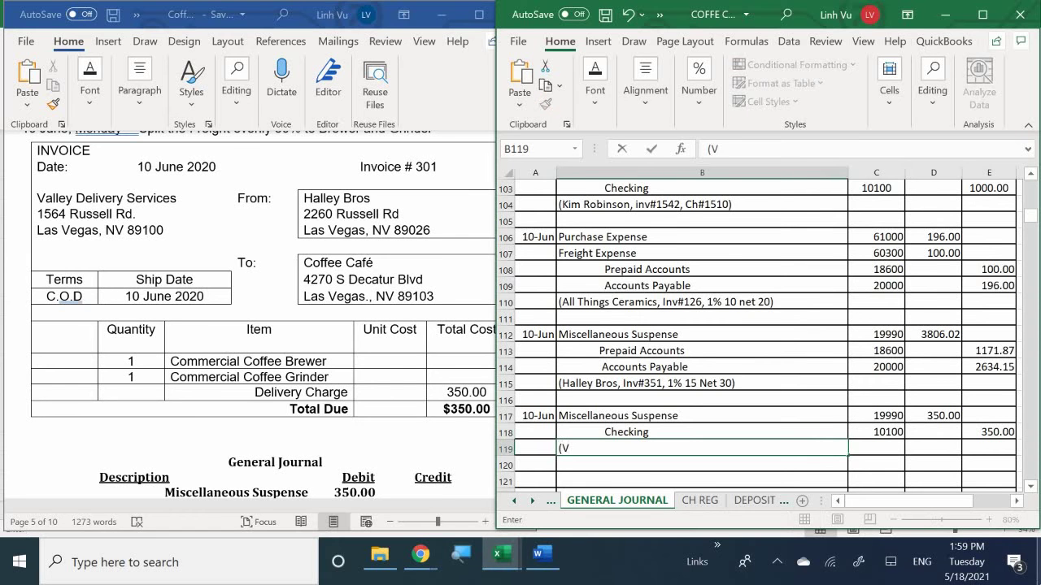
text(alley Delivery )
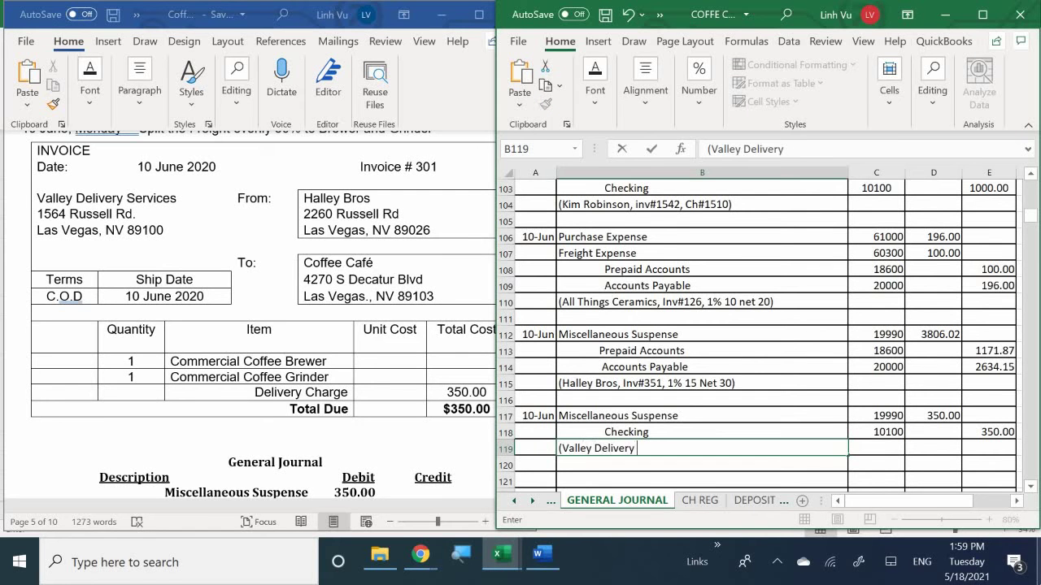
text(Services)
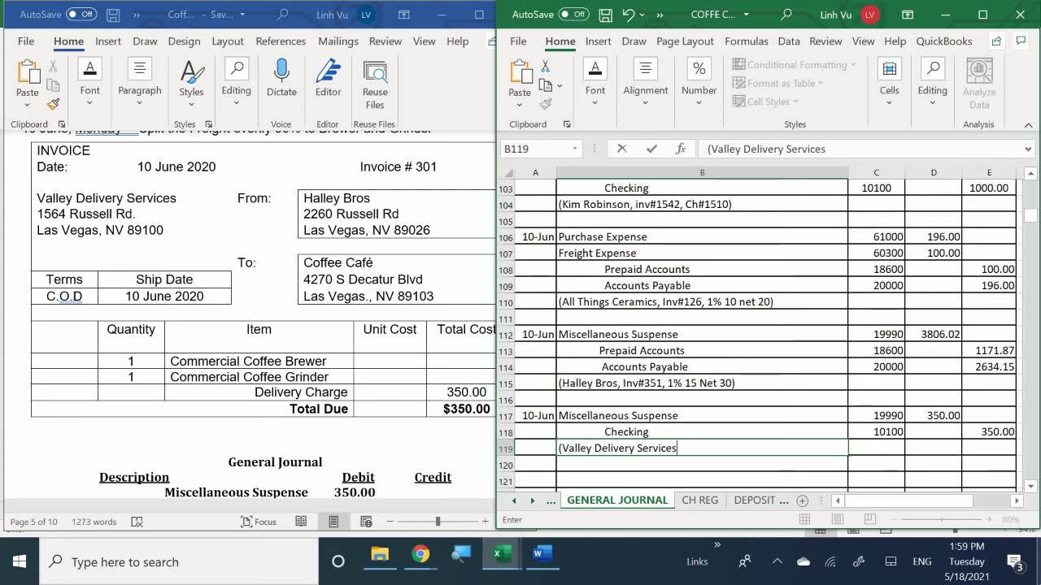
text(,)
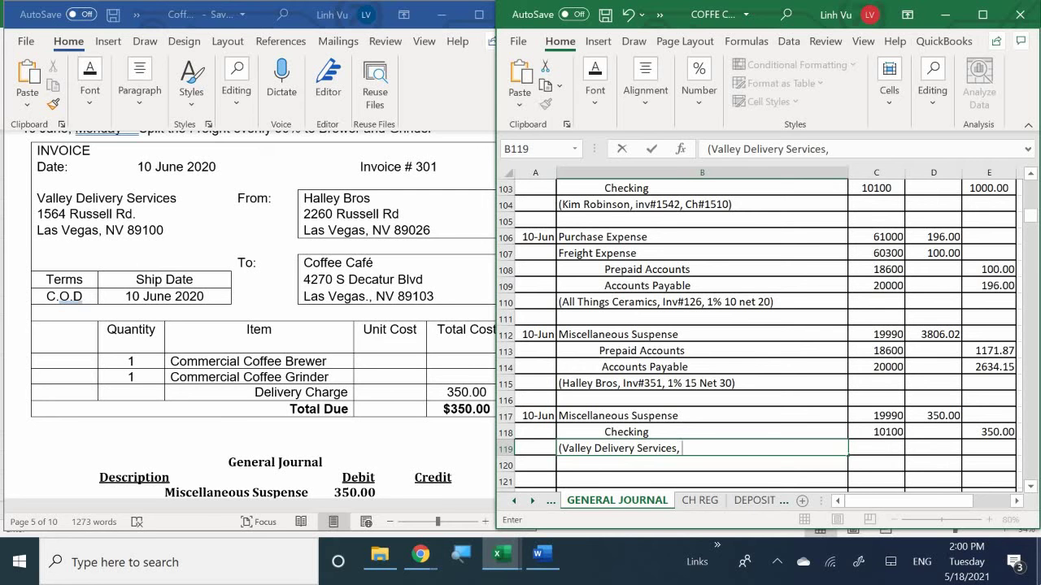
text(Inv@)
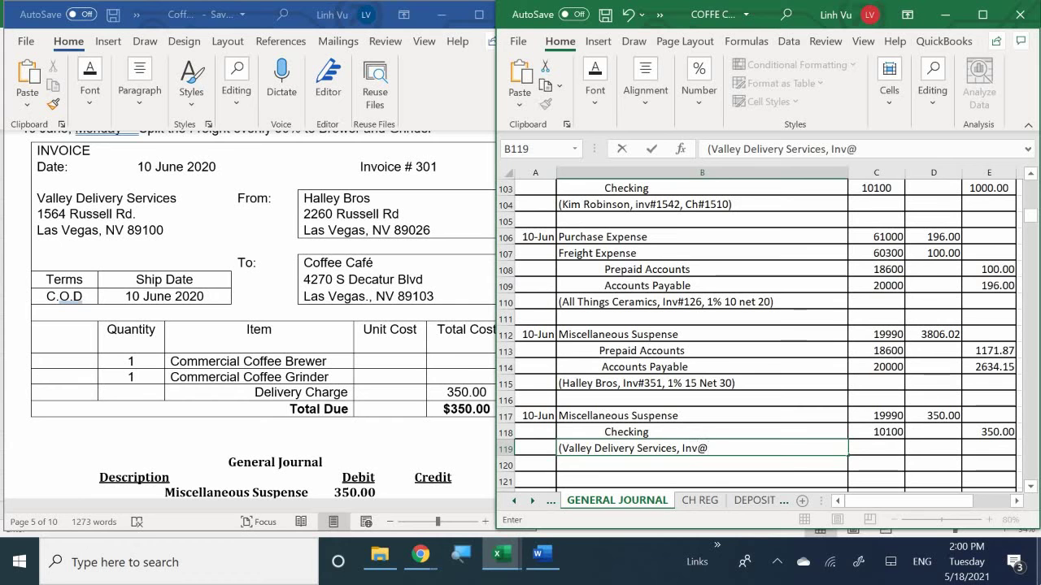
key(BackSpace)
text(#301)
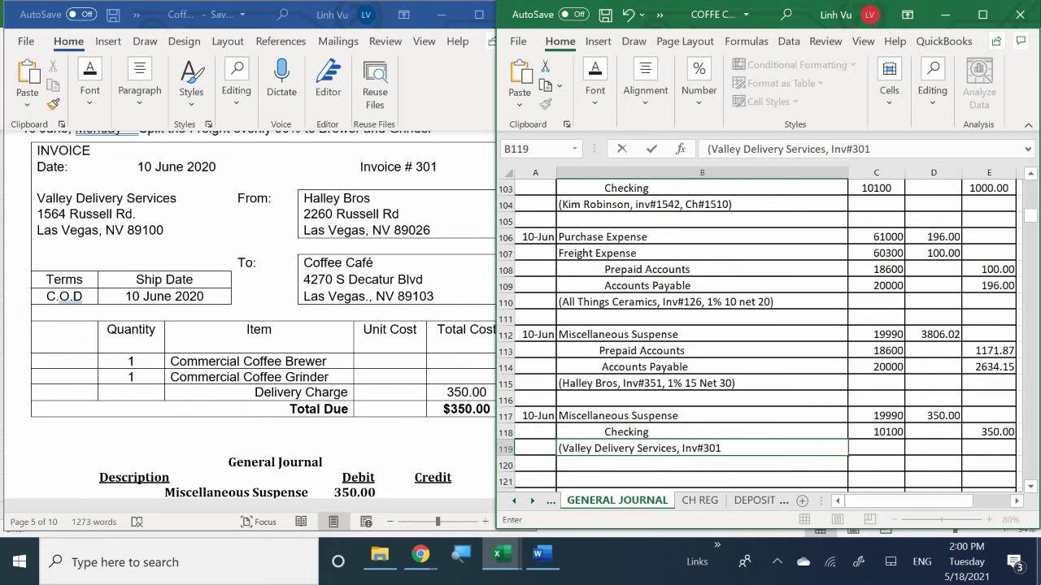
text(, Ch#1511)
text(, COLD)
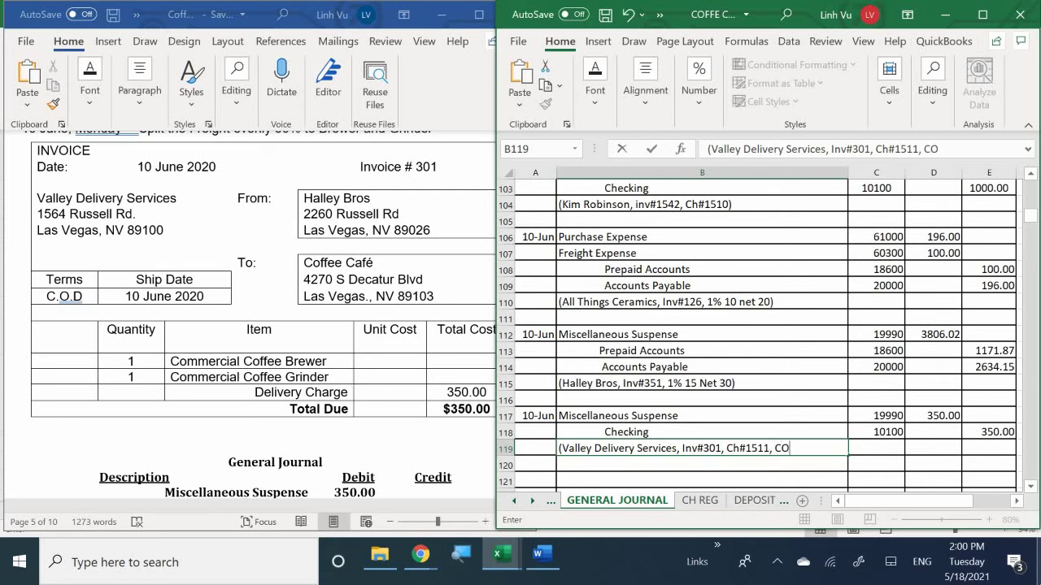
key(BackSpace)
key(BackSpace)
text(D))
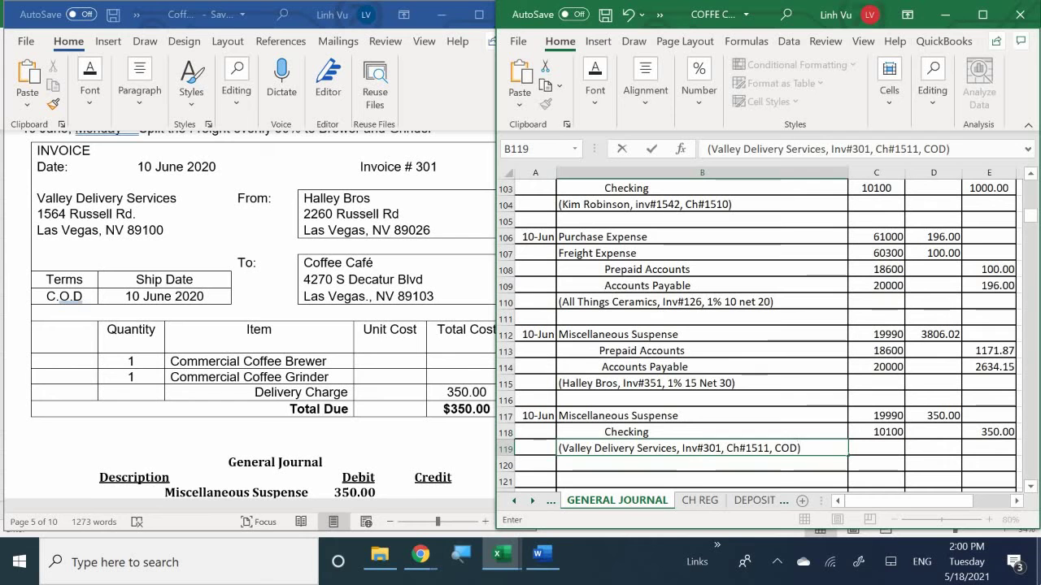
key(Return)
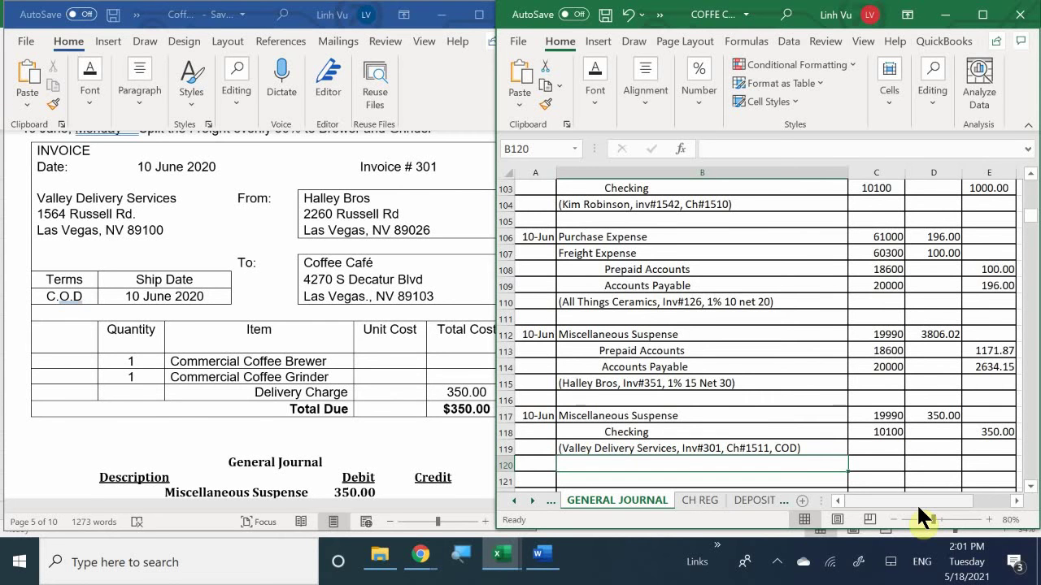
Step: Switch to the other ledger workbook's ASSETS sheet and select A555 under Miscellaneous Suspense
mouse_move(513, 560)
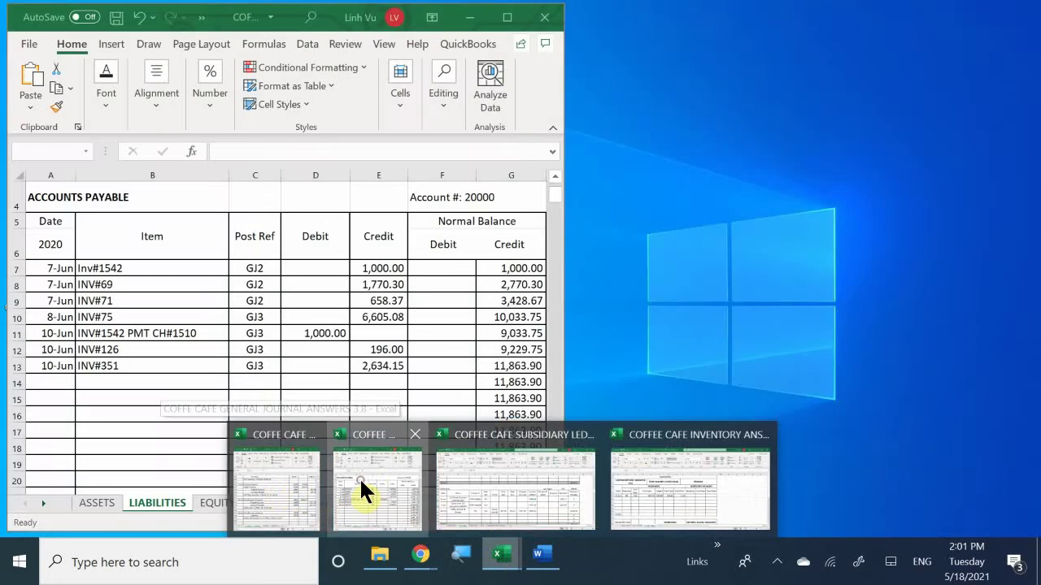
click(359, 477)
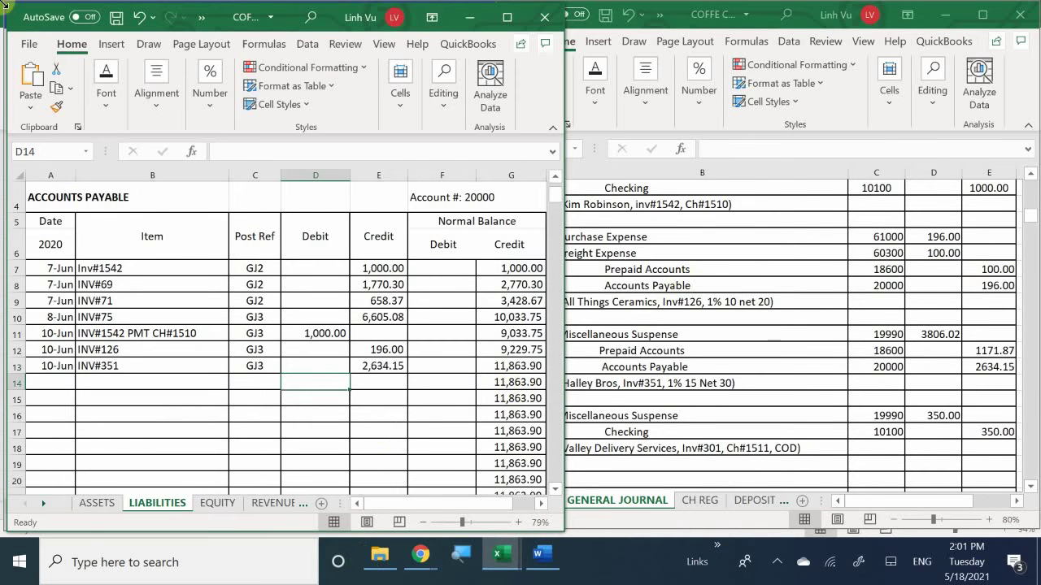
click(80, 500)
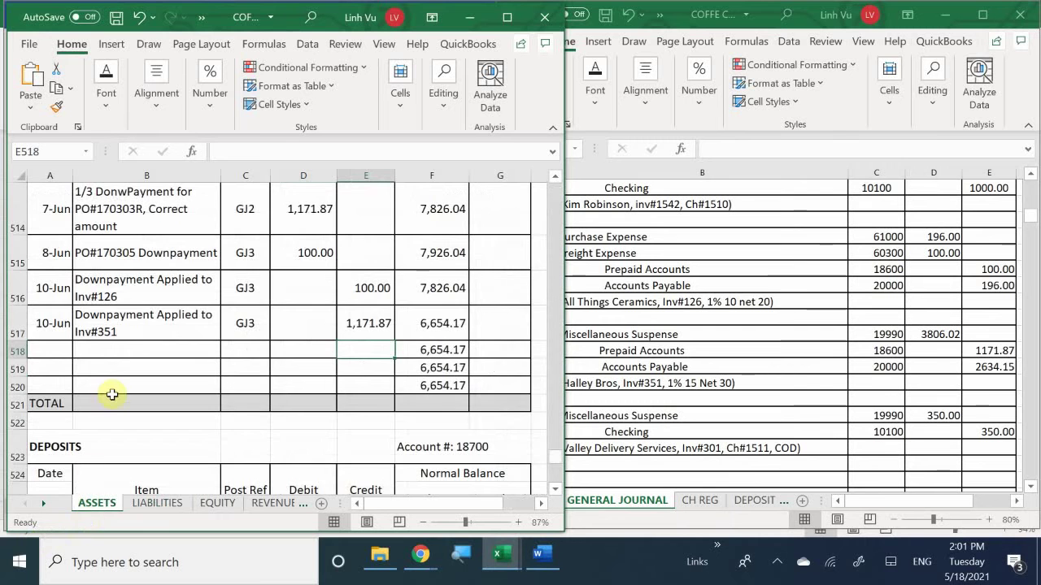
scroll(112, 394, down, 8)
scroll(112, 395, down, 6)
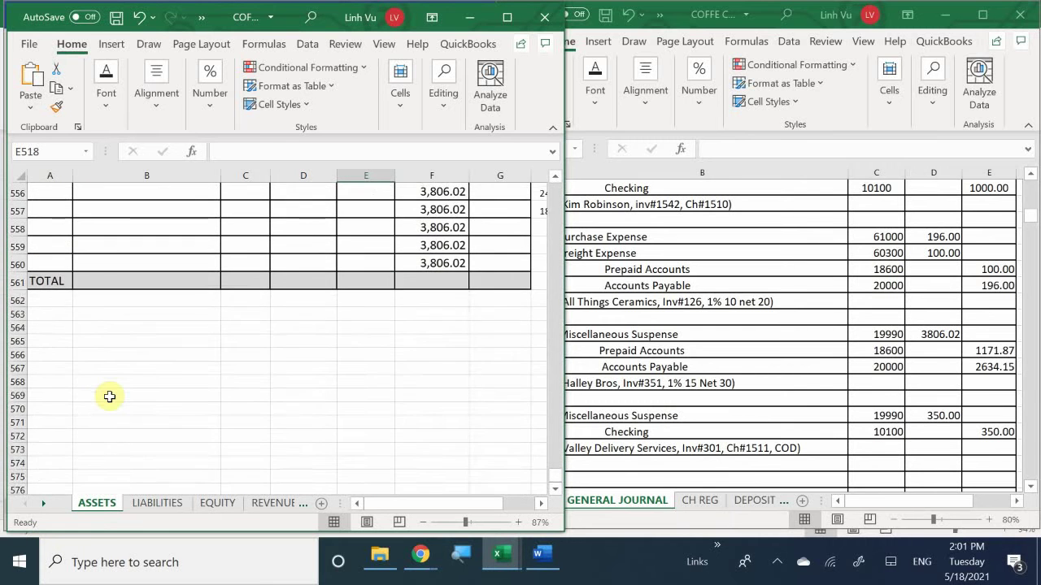
scroll(110, 396, up, 2)
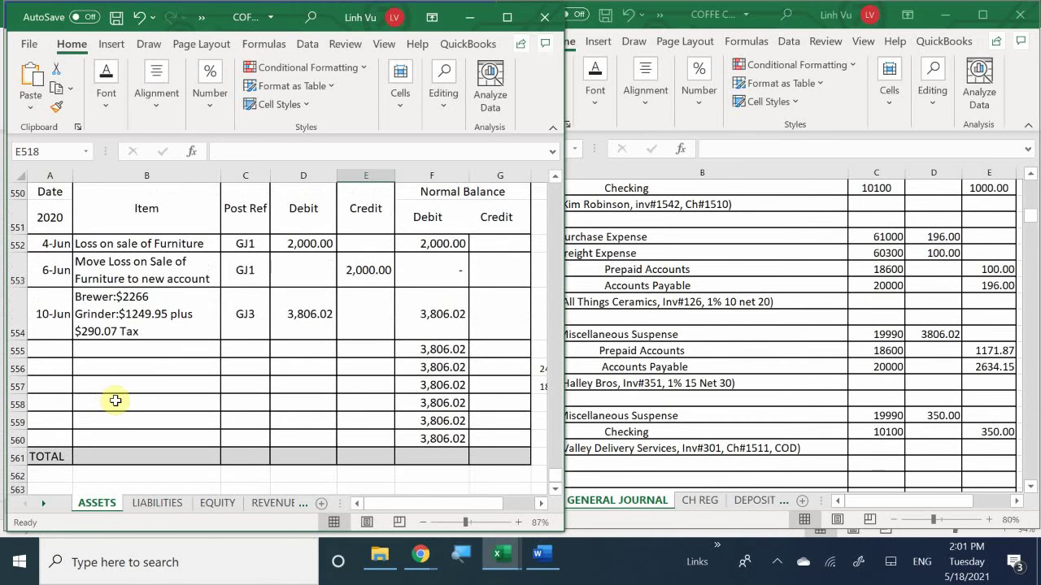
click(47, 352)
Step: Fill row 555 with 10-Jun, 'Freight Cost for Grinder and Brewer 50% cost of each item' and GJ3
text(1)
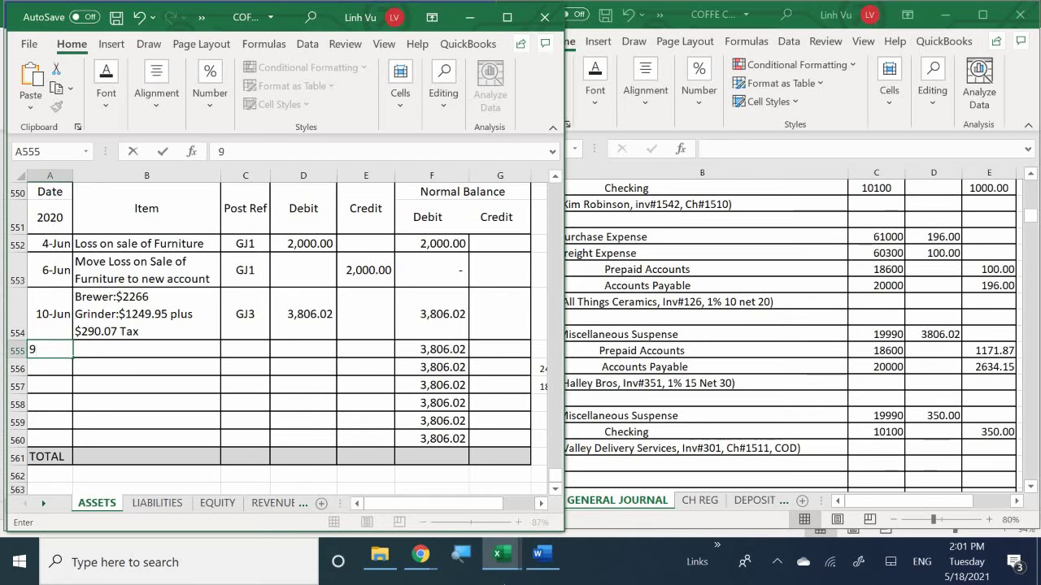
key(BackSpace)
text(6/10)
key(Return)
key(Tab)
key(Up)
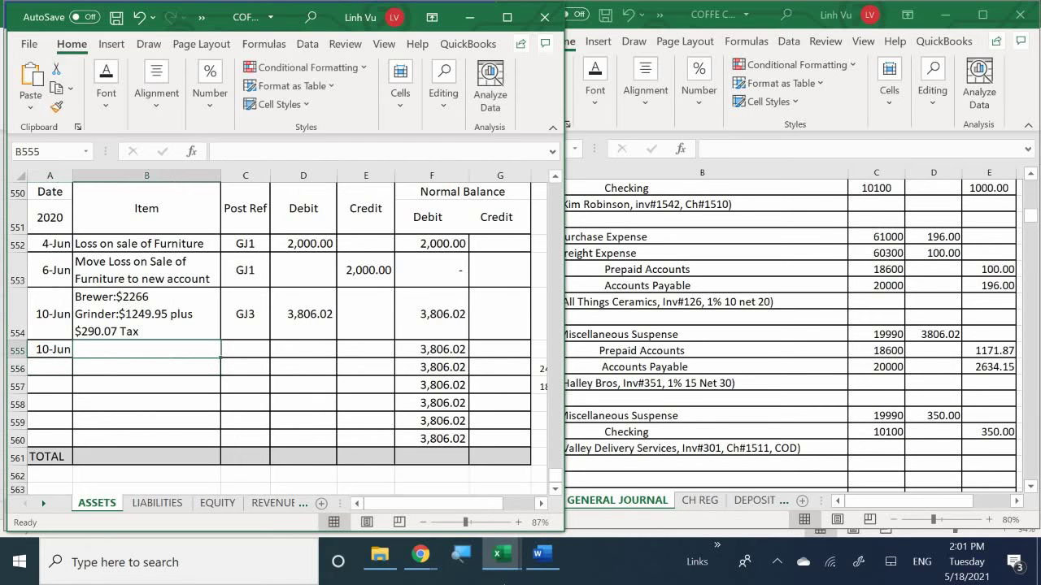
text(Freight)
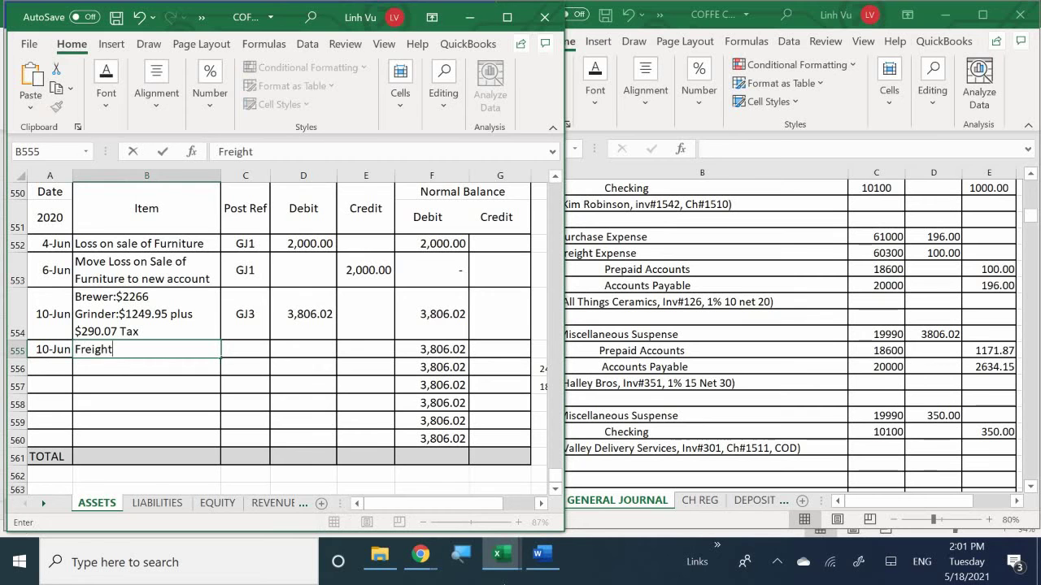
text( Cost for )
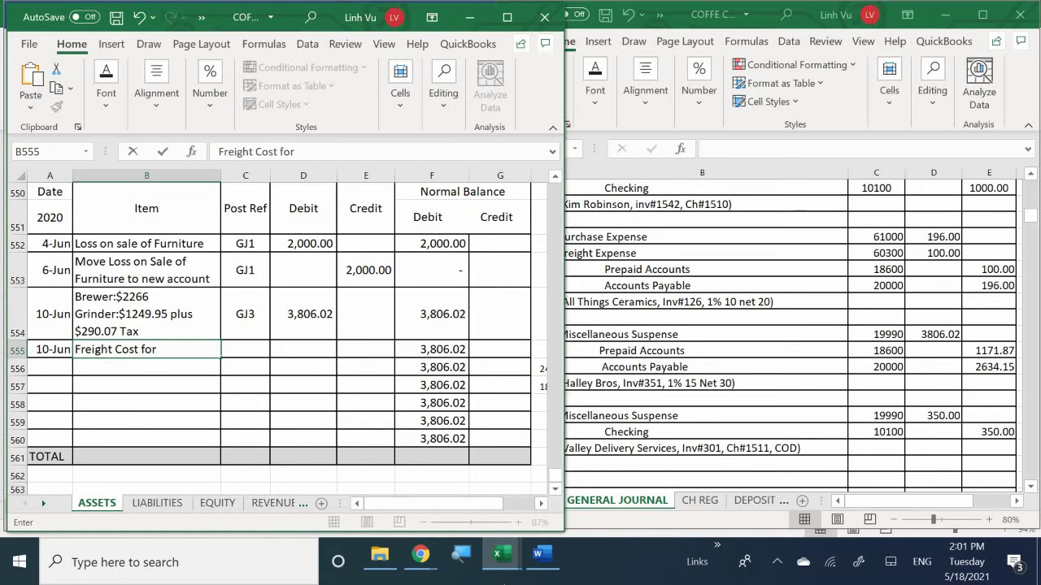
text(Grinder and Brewer)
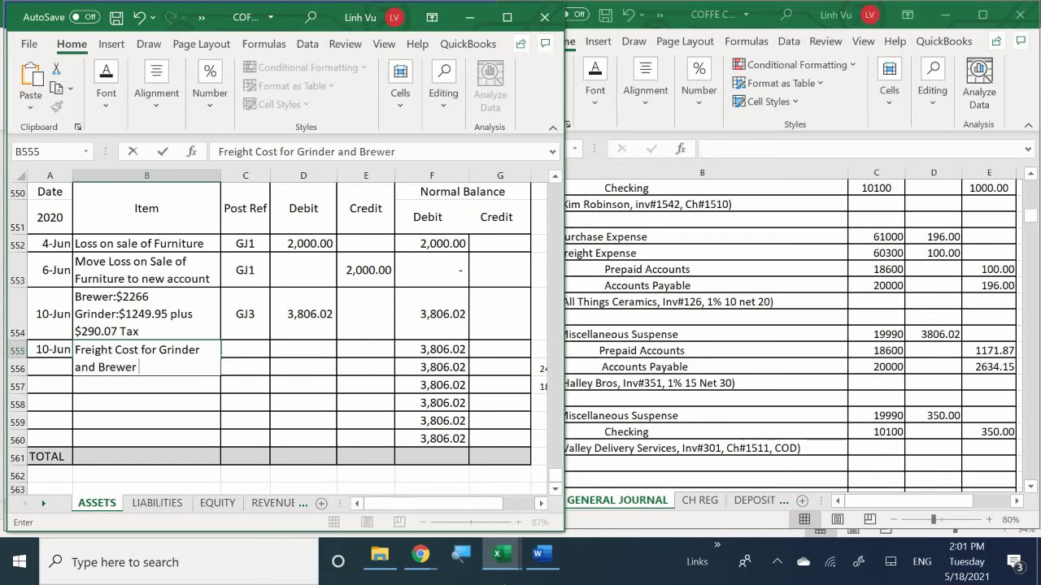
text( 50%)
text( t)
text(o)
key(BackSpace)
key(BackSpace)
text(co)
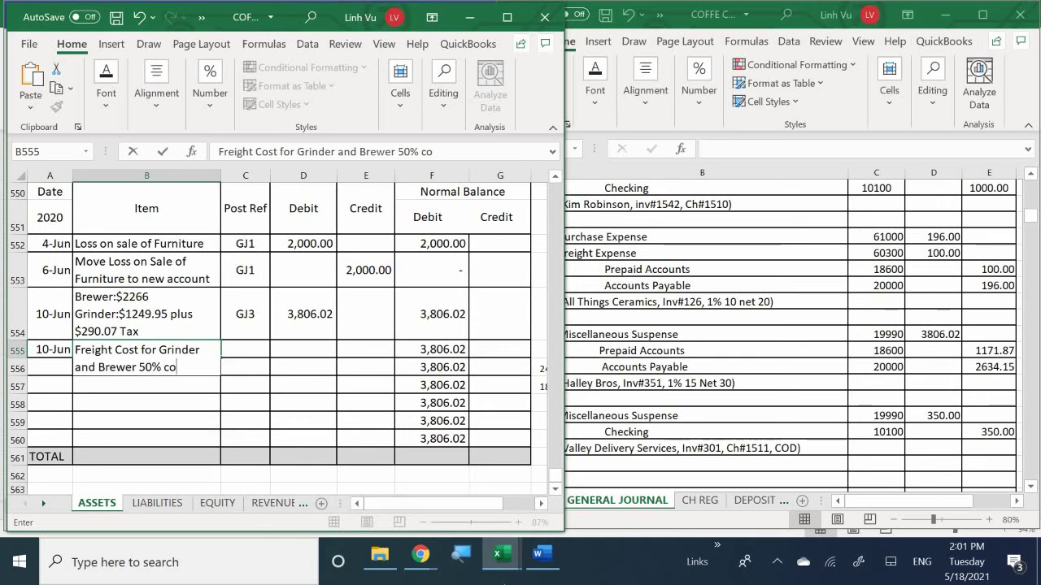
text(st of each )
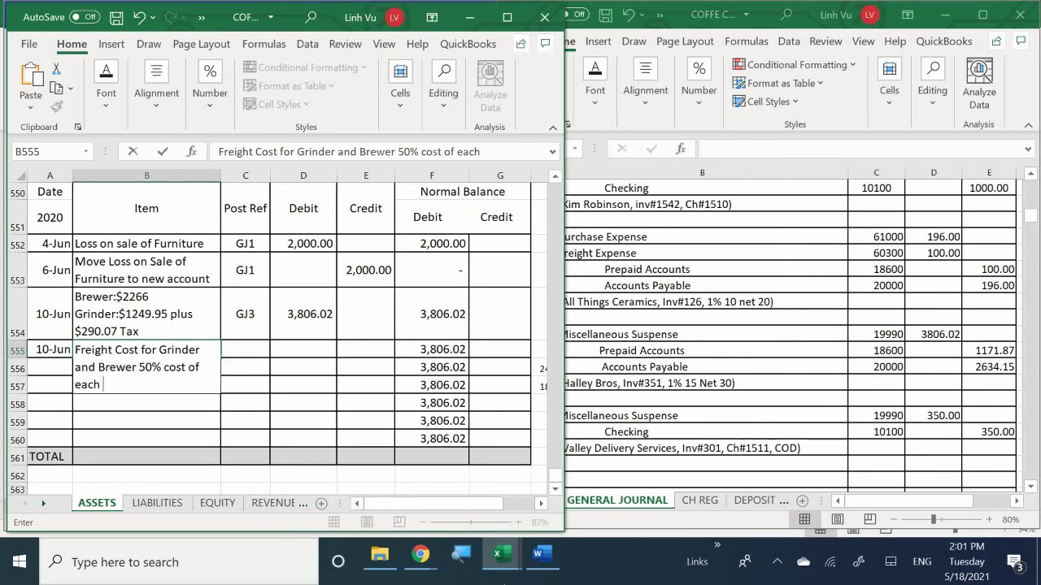
text(item)
key(Tab)
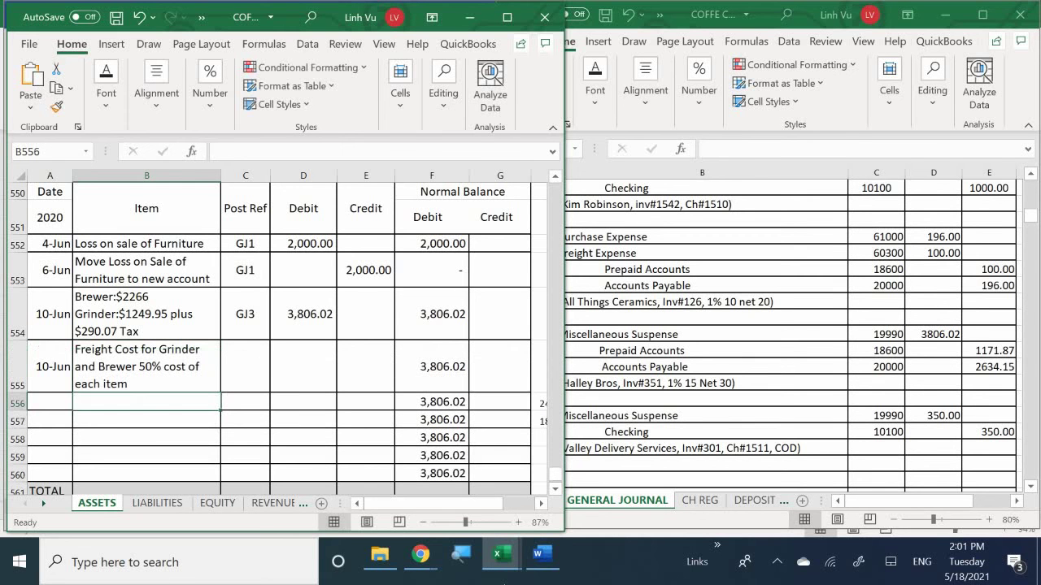
text(GJ)
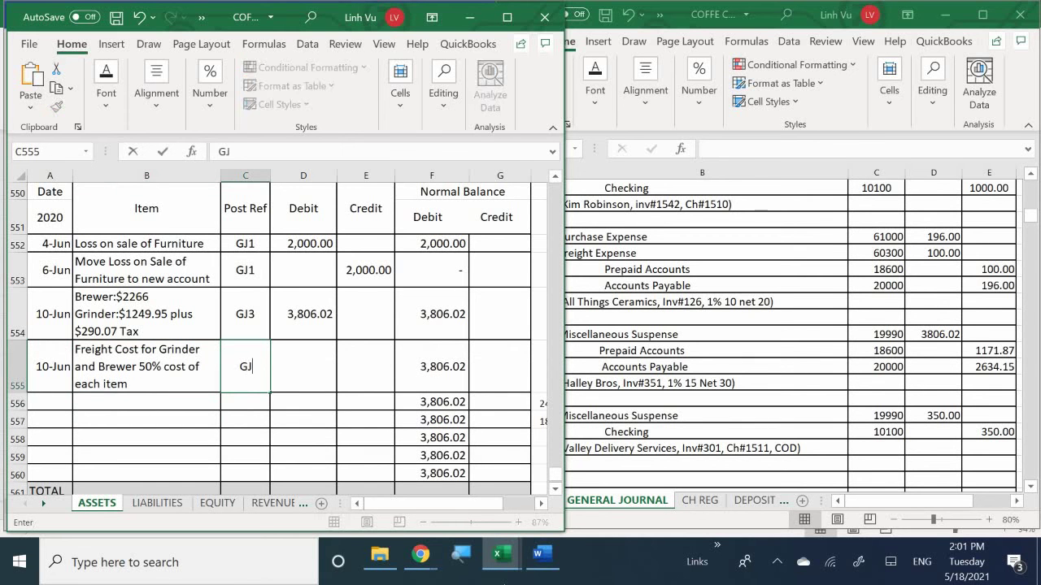
text(3)
key(Return)
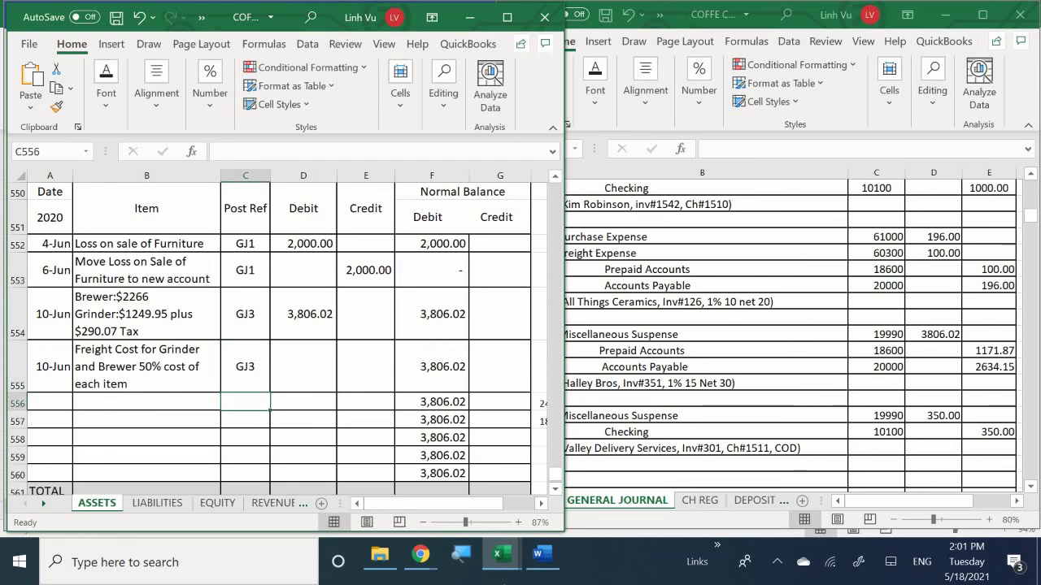
Step: Look up the amount in the General Journal, then select the row's Debit cell D555
click(682, 465)
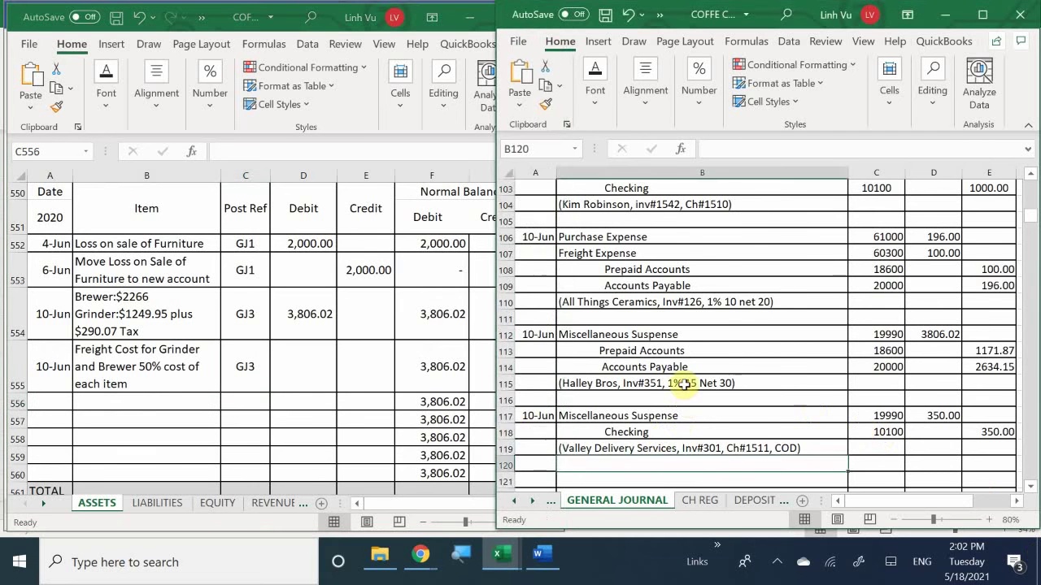
scroll(685, 386, down, 2)
scroll(684, 385, down, 2)
scroll(685, 386, up, 3)
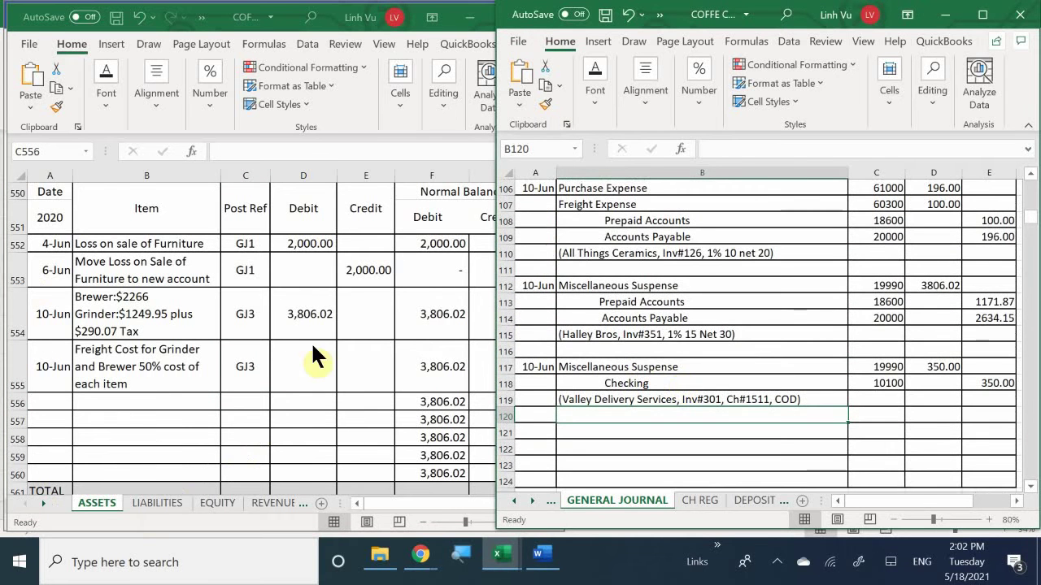
click(311, 352)
click(311, 352)
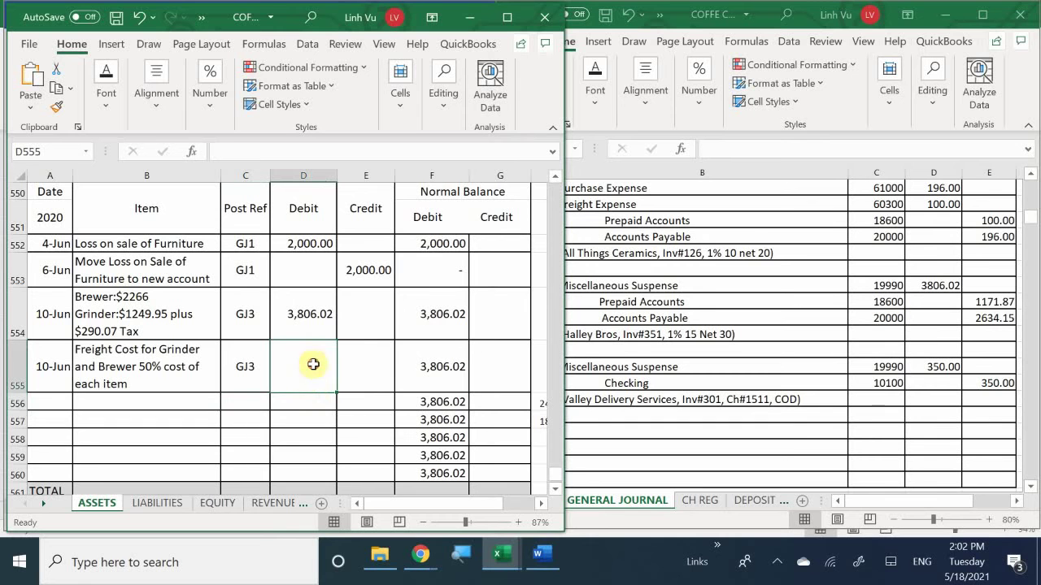
Step: Enter 350 as the freight debit in D555
mouse_move(543, 573)
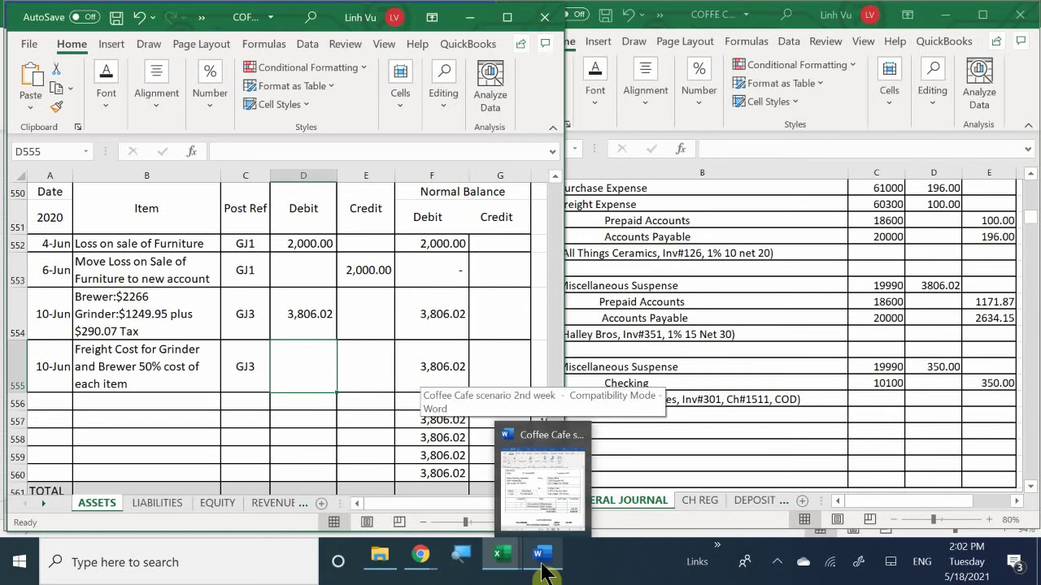
text(350)
key(Return)
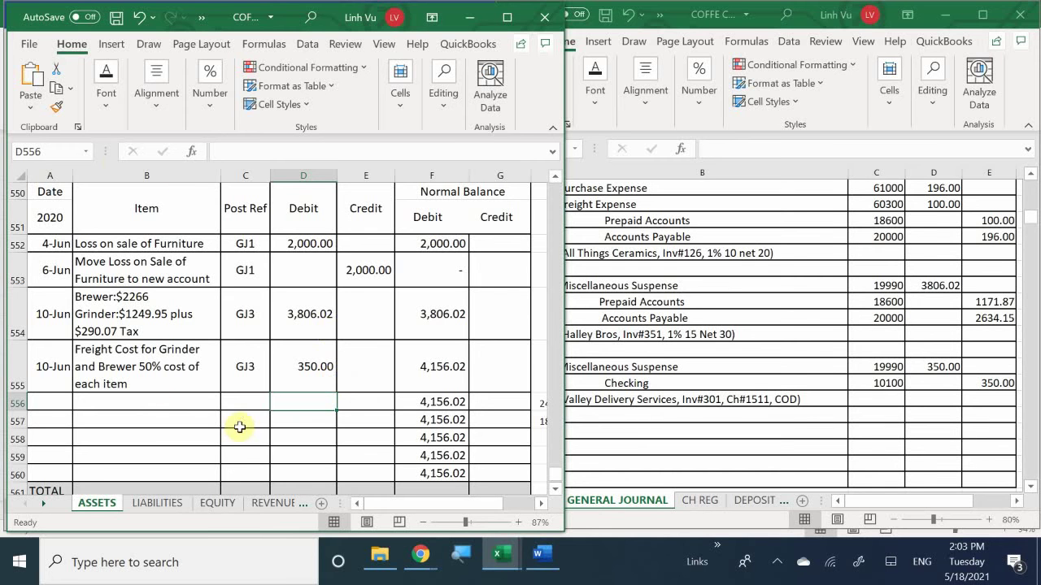
click(451, 368)
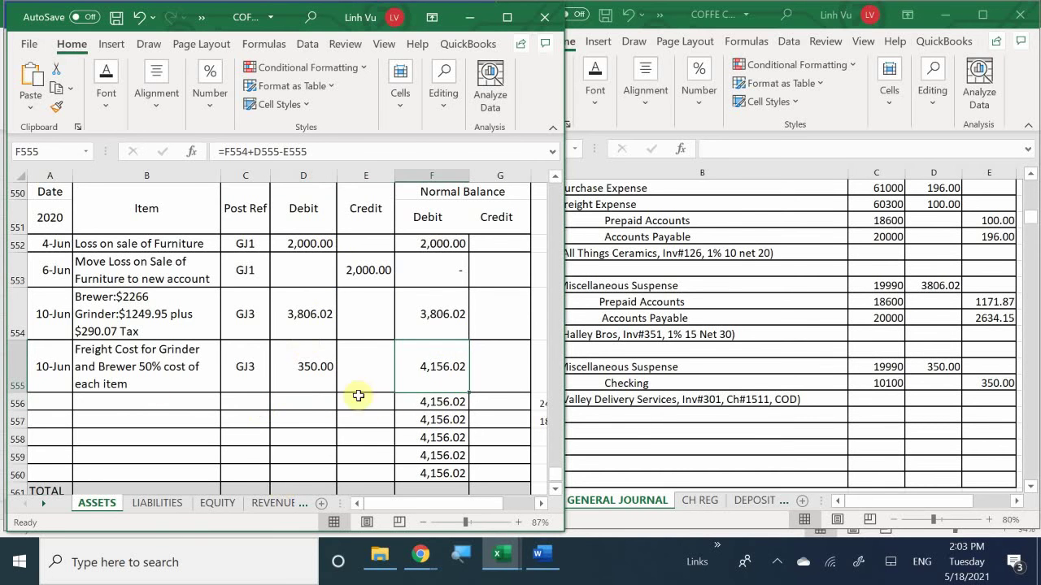
scroll(409, 425, down, 3)
scroll(416, 428, up, 4)
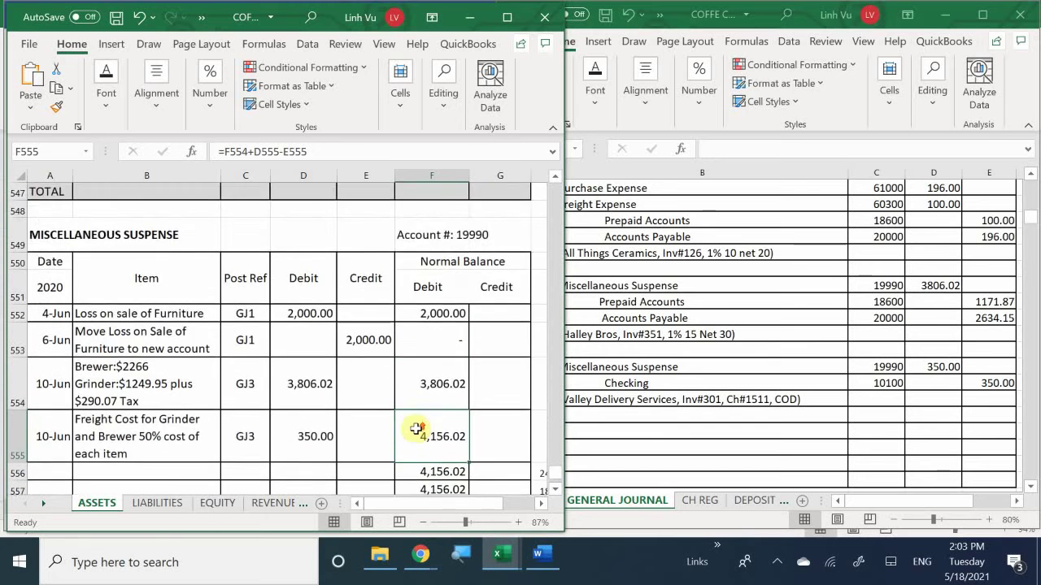
scroll(416, 429, down, 1)
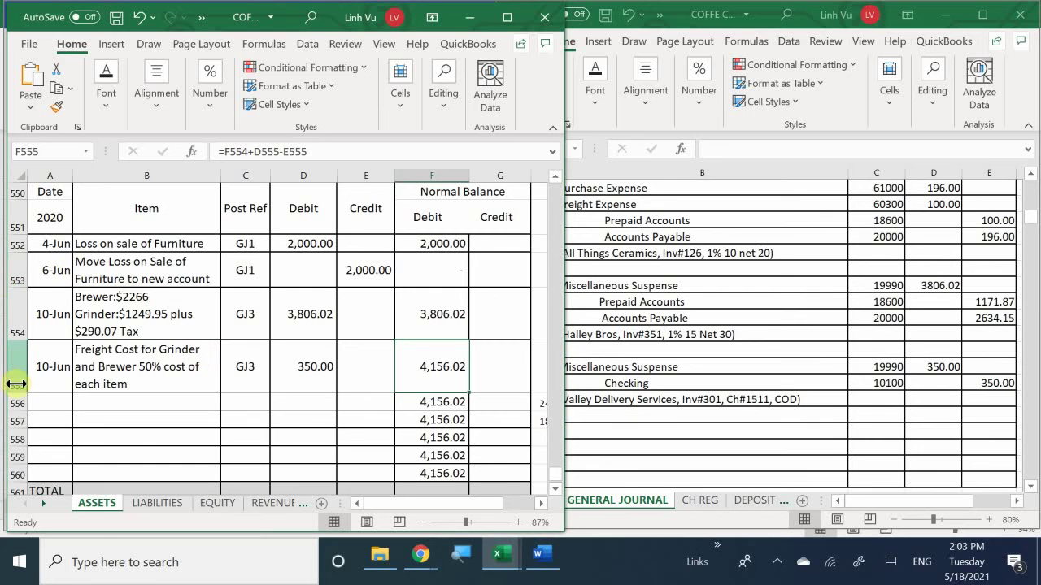
click(147, 376)
scroll(147, 380, up, 20)
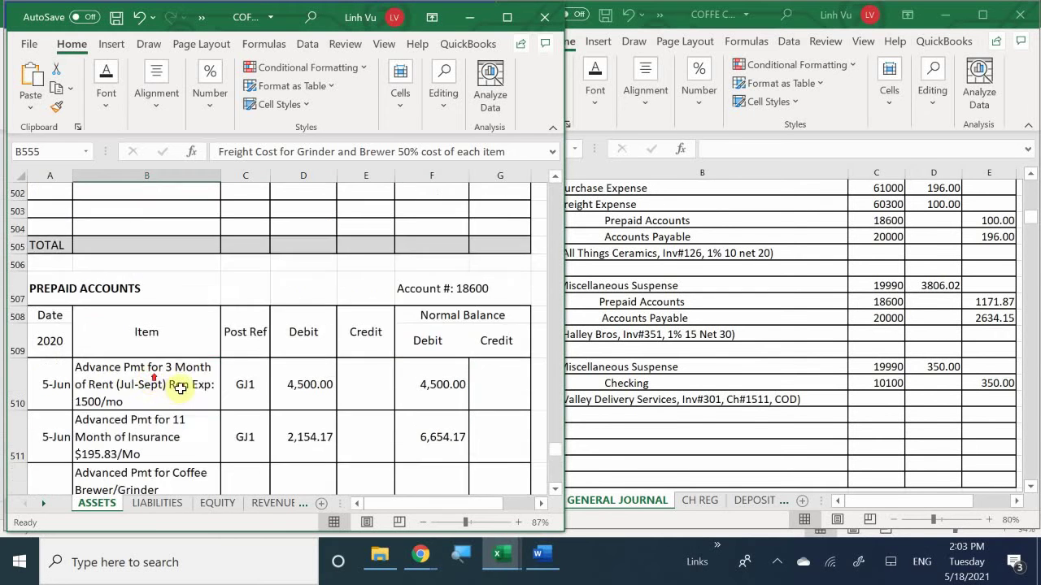
scroll(213, 389, up, 20)
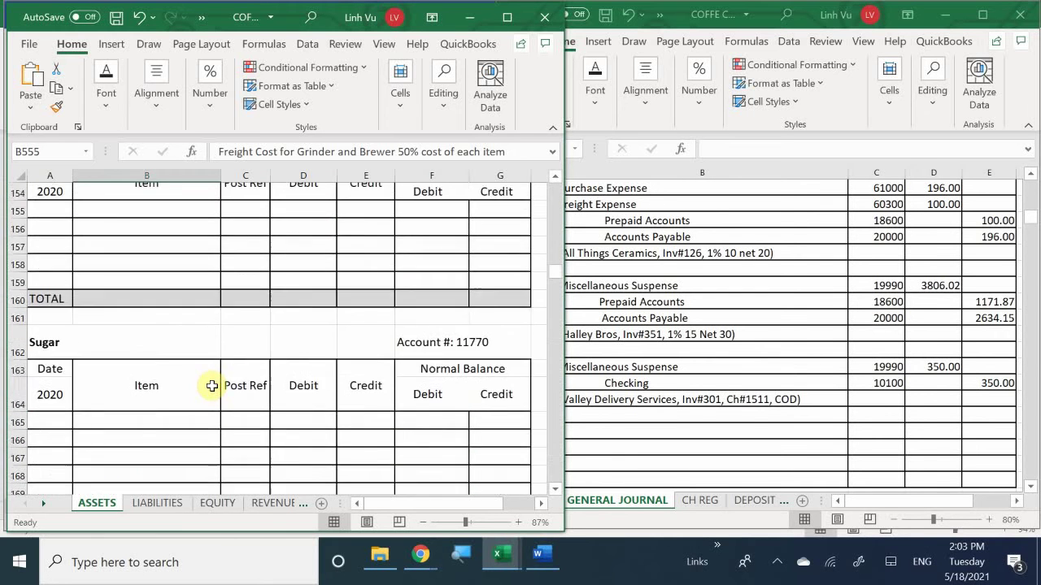
scroll(229, 388, down, 6)
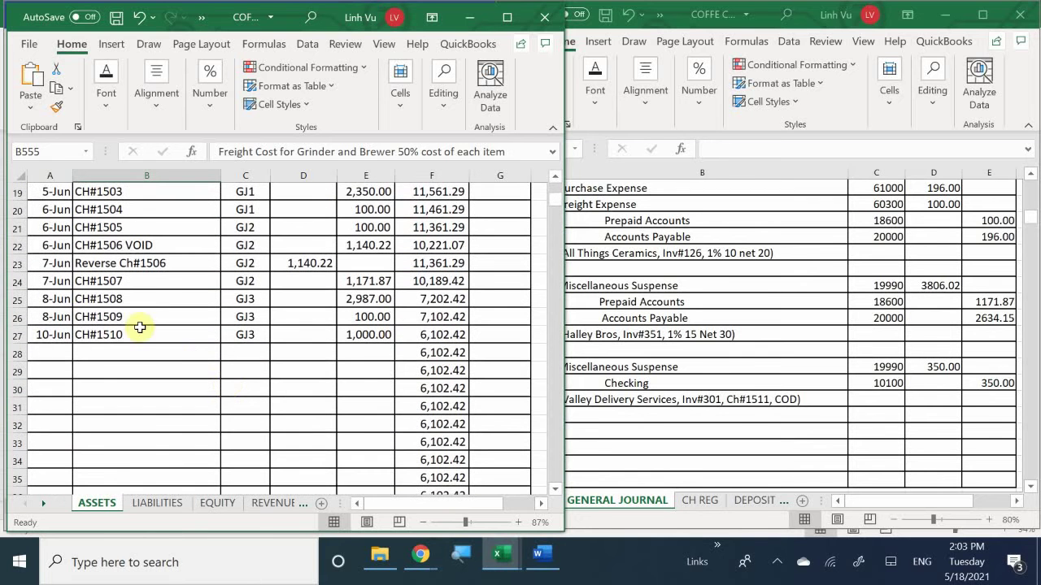
Step: Fill row 28 with 10-Jun, CH#1511, GJ3 and a 350 credit in column E
click(51, 352)
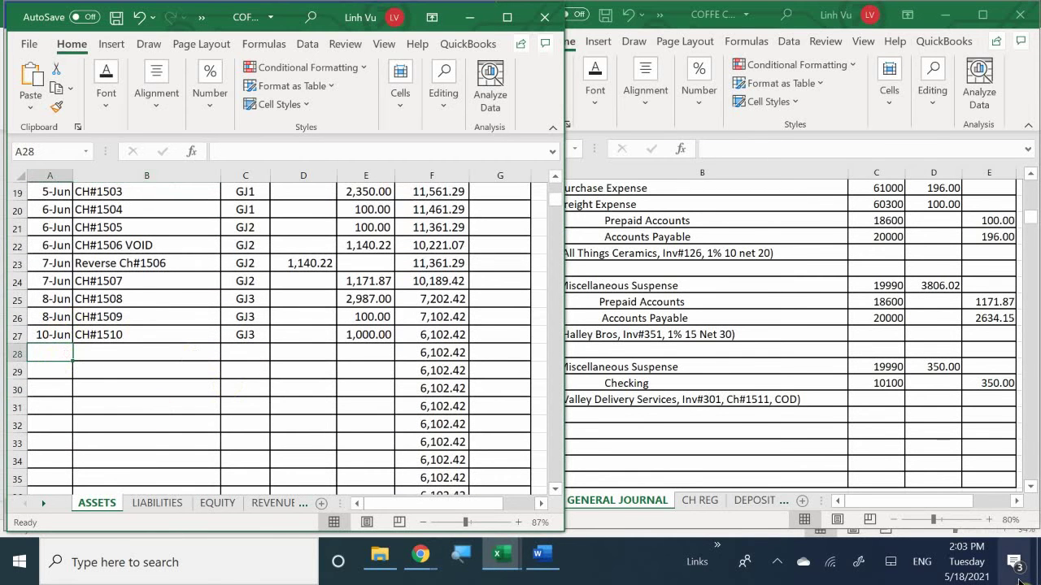
text(6/10)
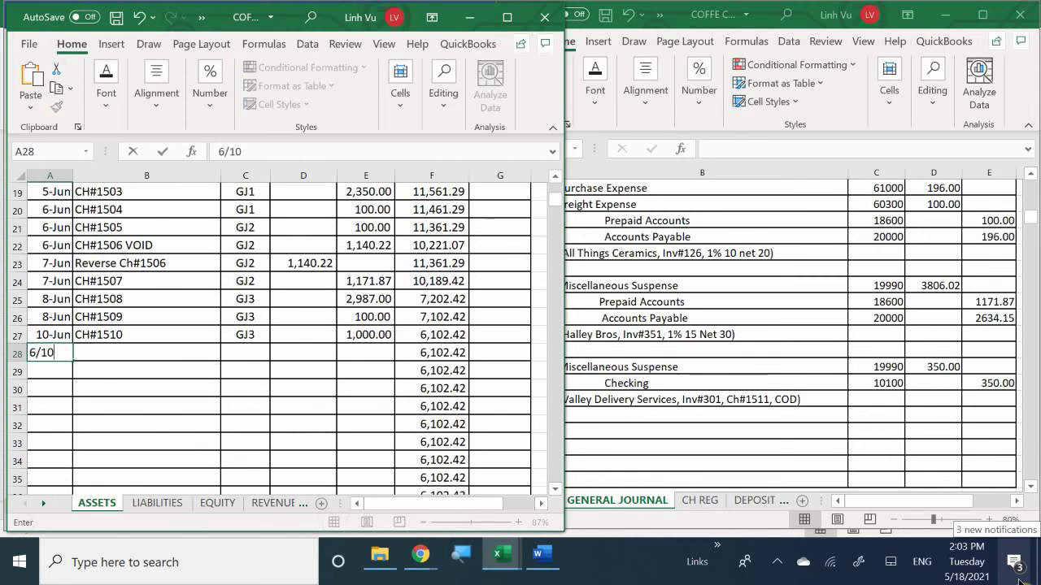
key(Tab)
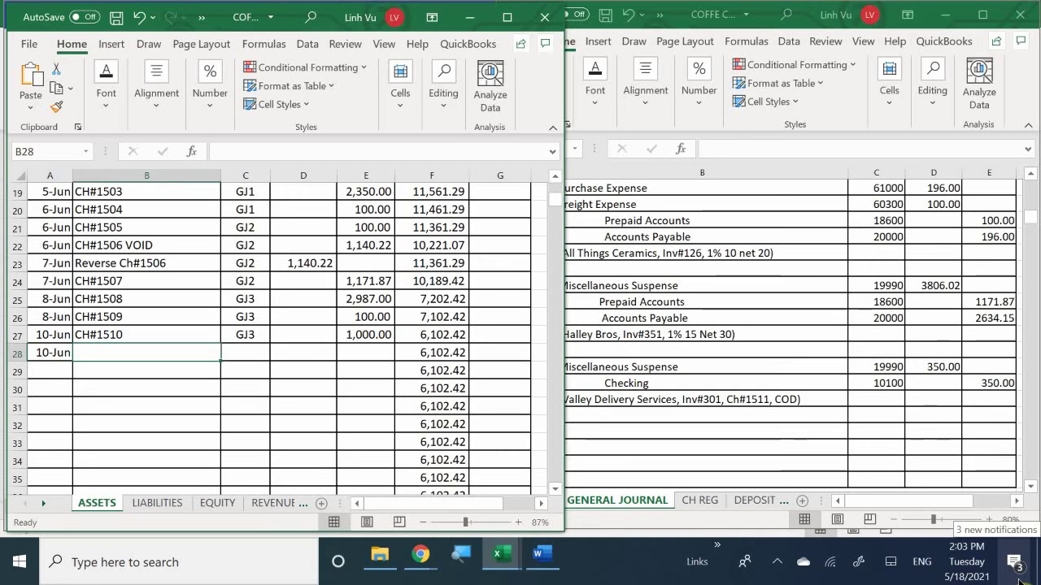
text(CH#)
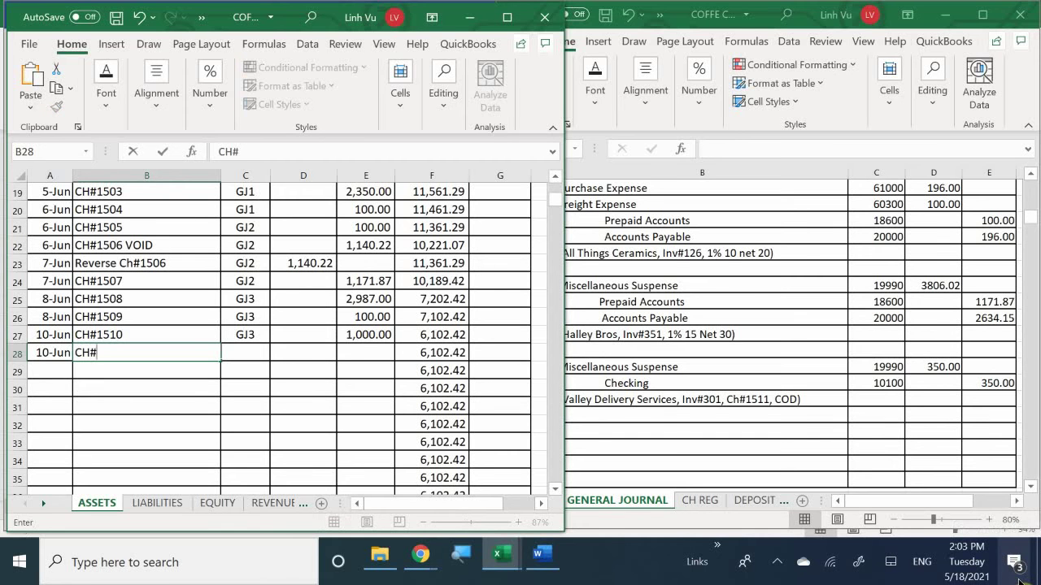
text(1511)
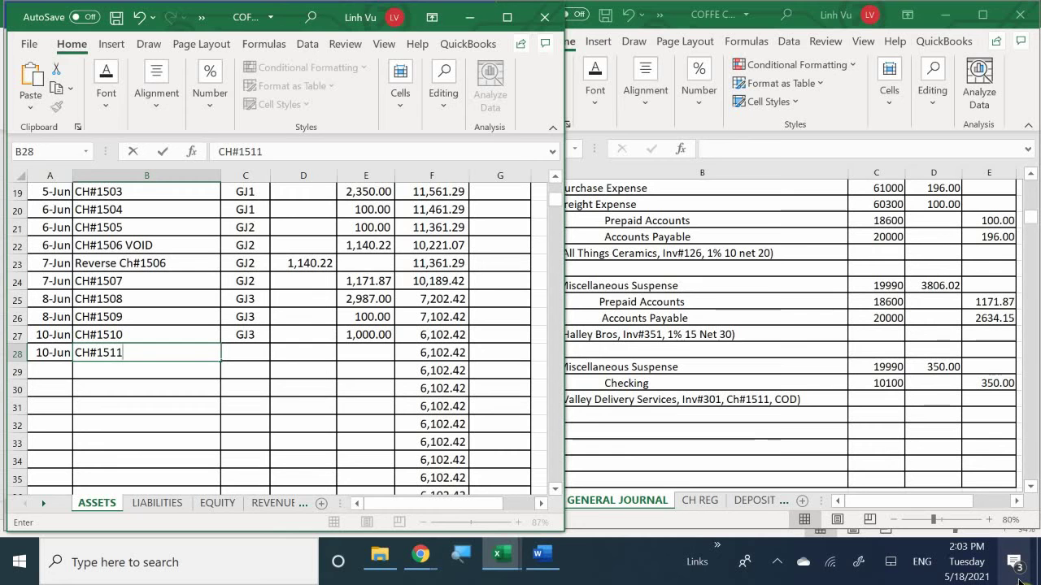
key(Tab)
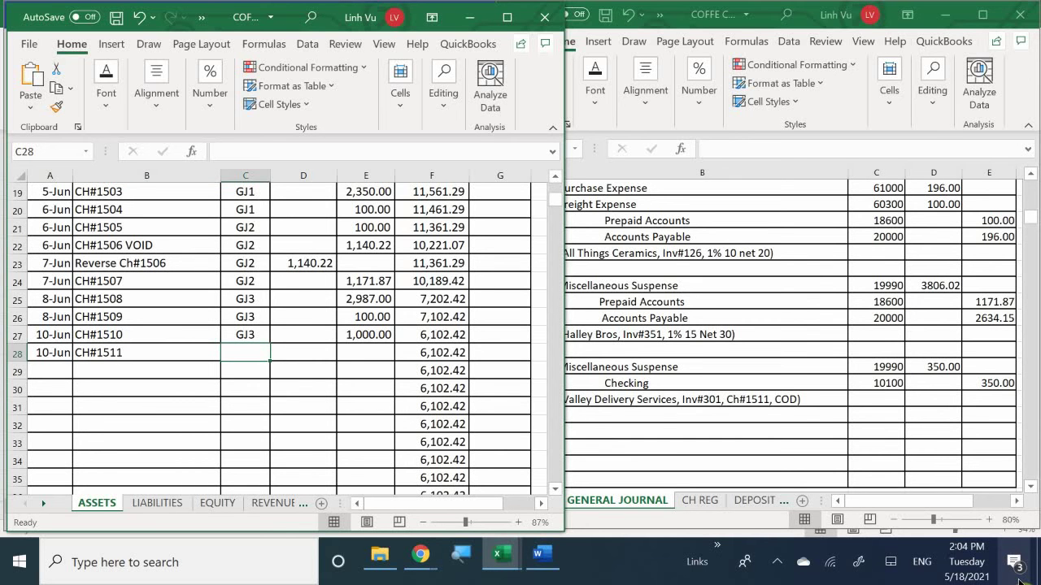
text(GJ)
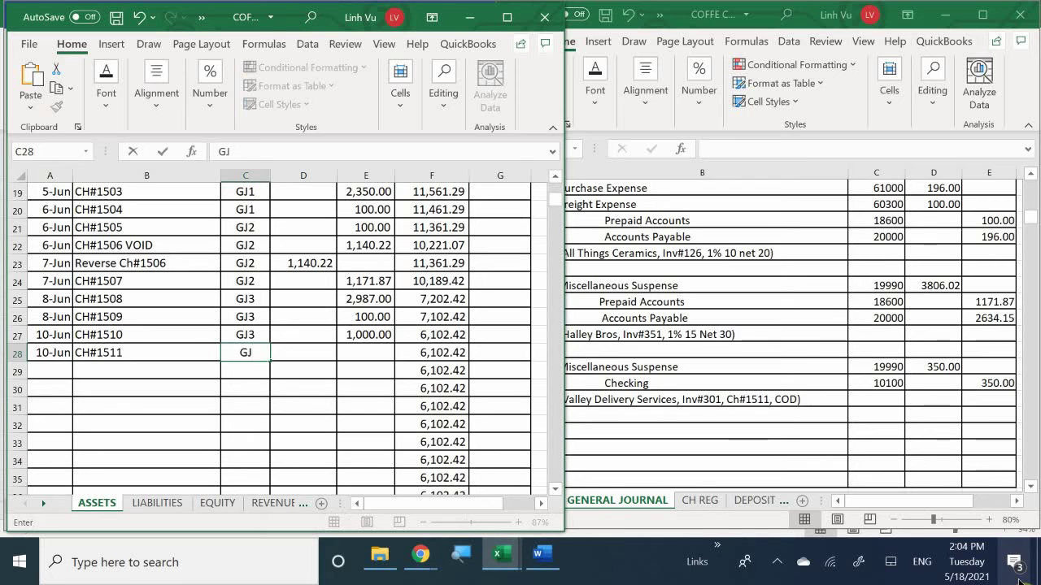
text(3)
key(Tab)
key(Tab)
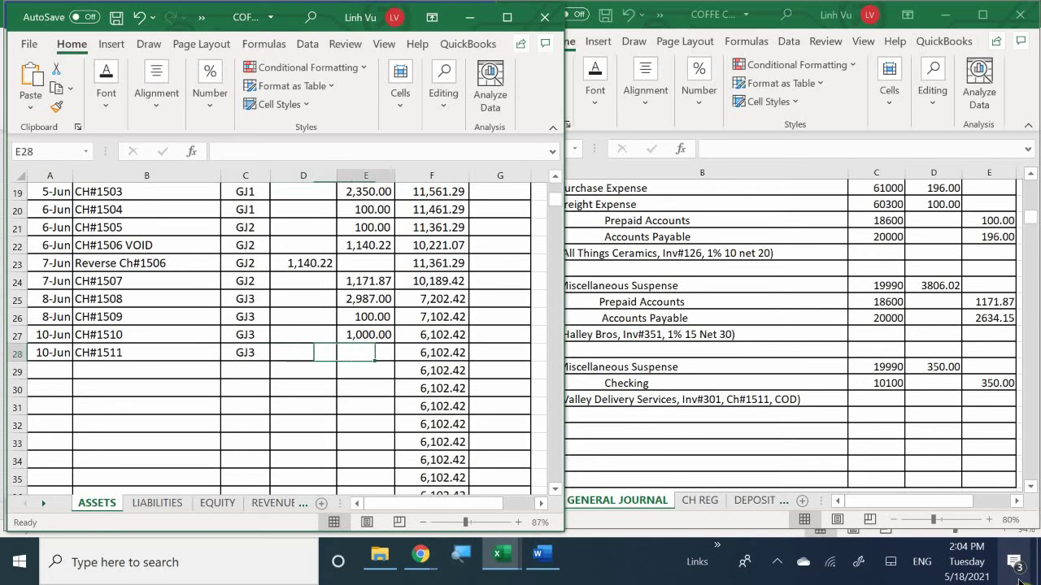
text(350)
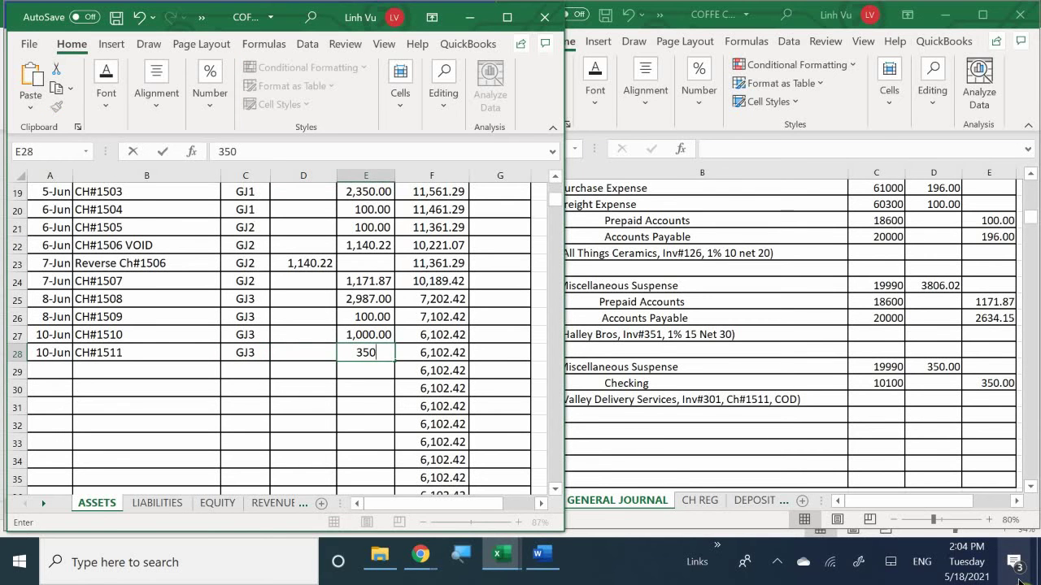
key(Return)
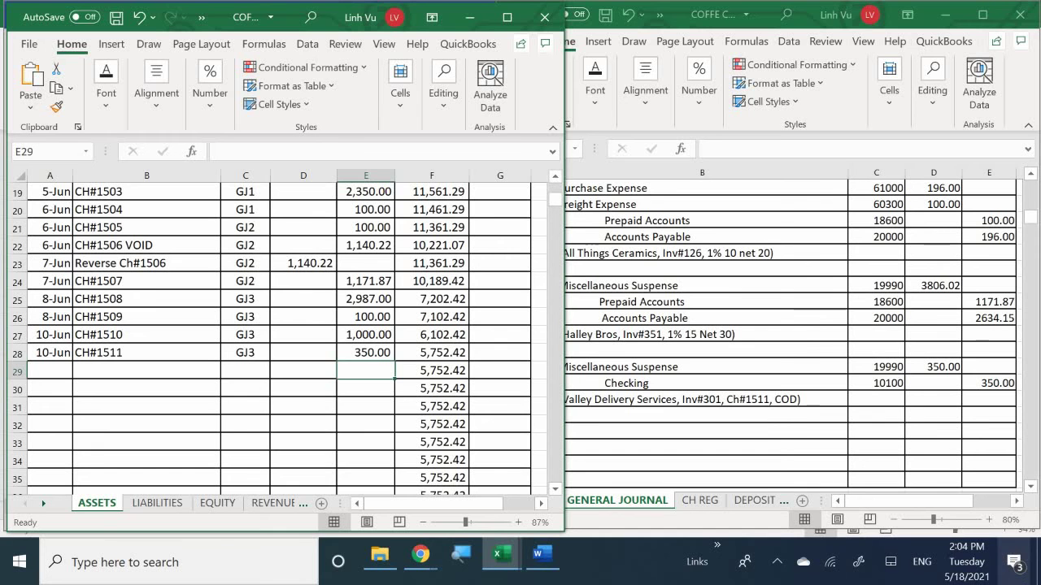
Step: In the subsidiary ledger's VENDORS sheet, date the Valley Delivery Services row 230 as 10-Jun
mouse_move(497, 561)
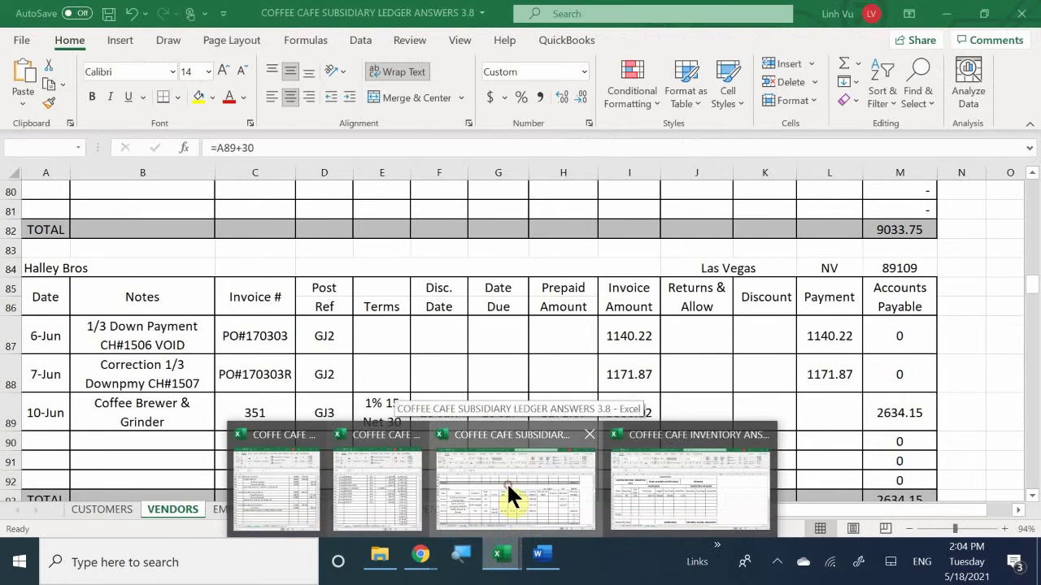
click(506, 482)
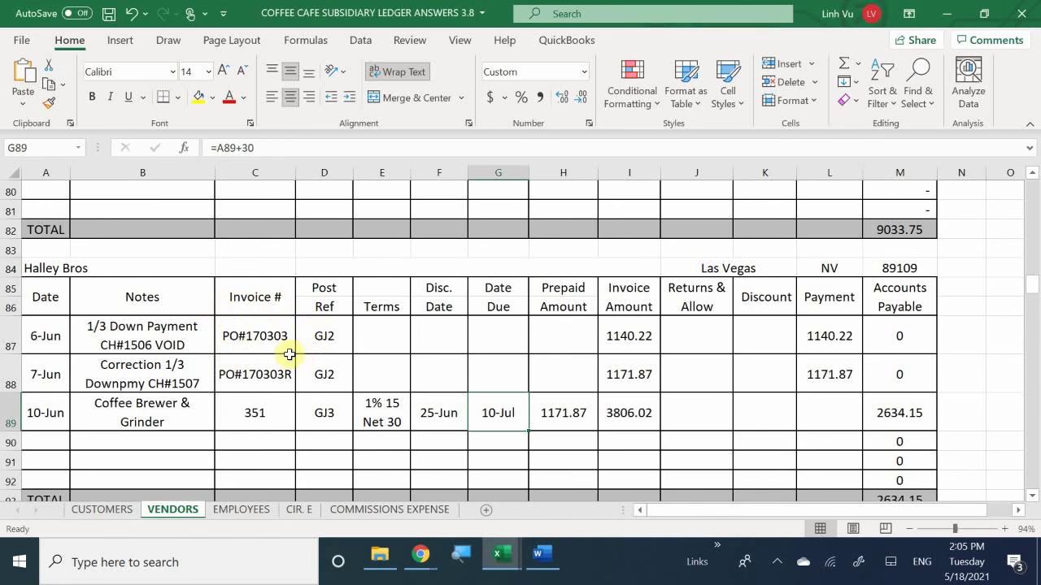
scroll(288, 354, down, 1)
scroll(287, 354, down, 11)
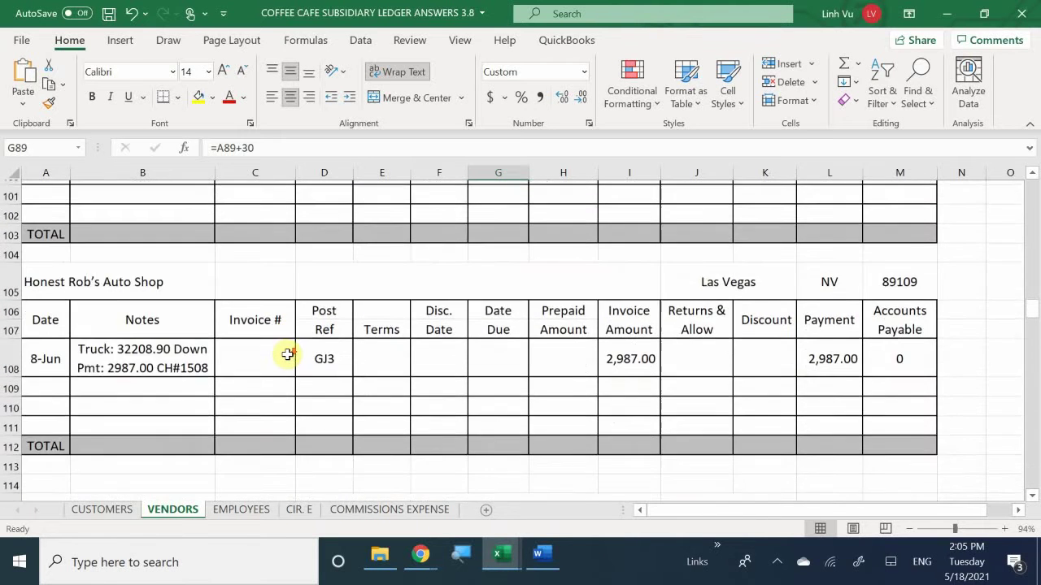
scroll(288, 355, down, 4)
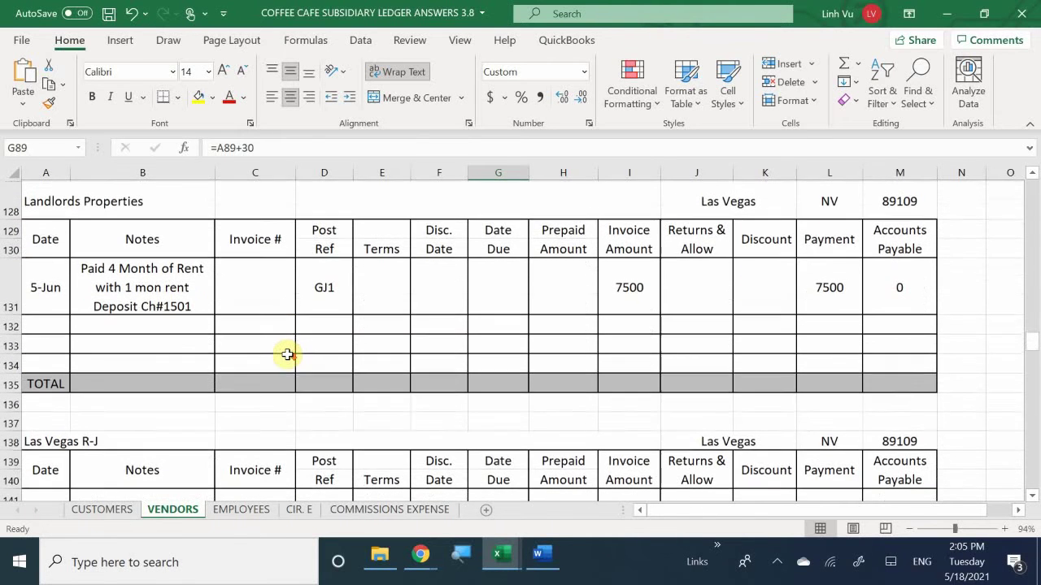
scroll(288, 355, up, 3)
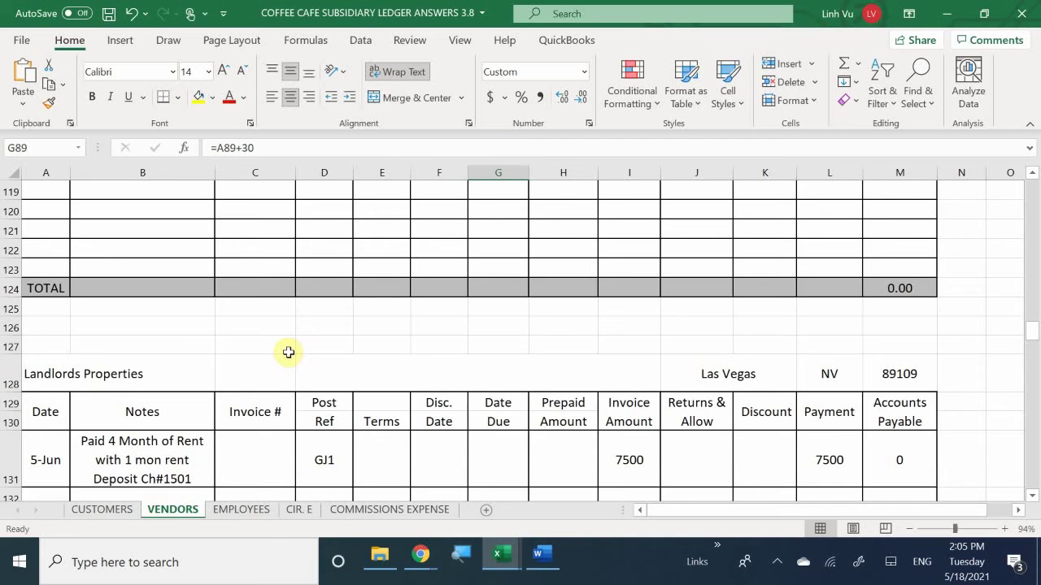
scroll(289, 352, down, 1)
scroll(287, 353, down, 1)
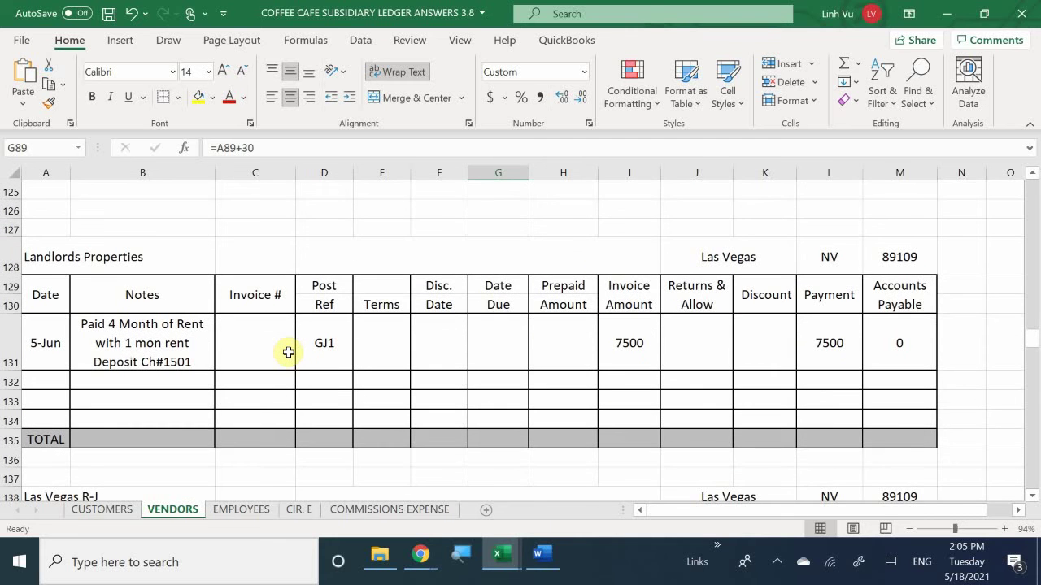
scroll(288, 353, down, 20)
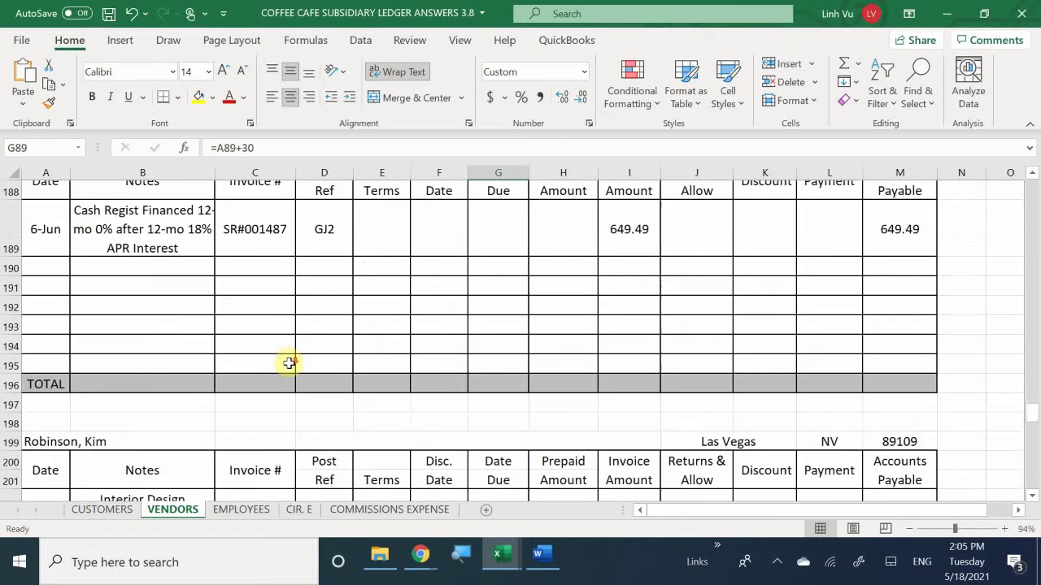
scroll(288, 363, down, 4)
scroll(289, 363, down, 7)
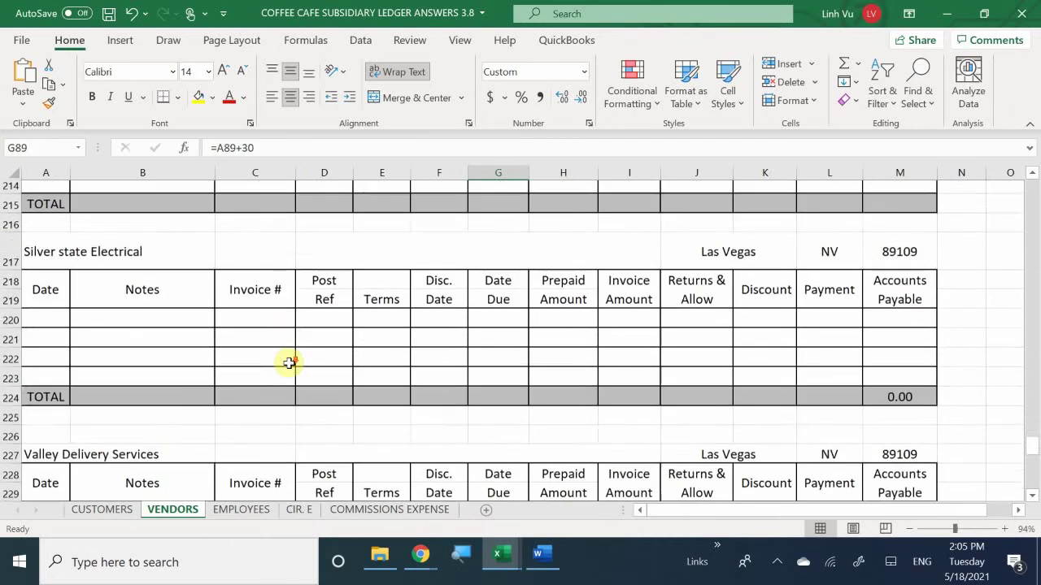
scroll(288, 362, down, 4)
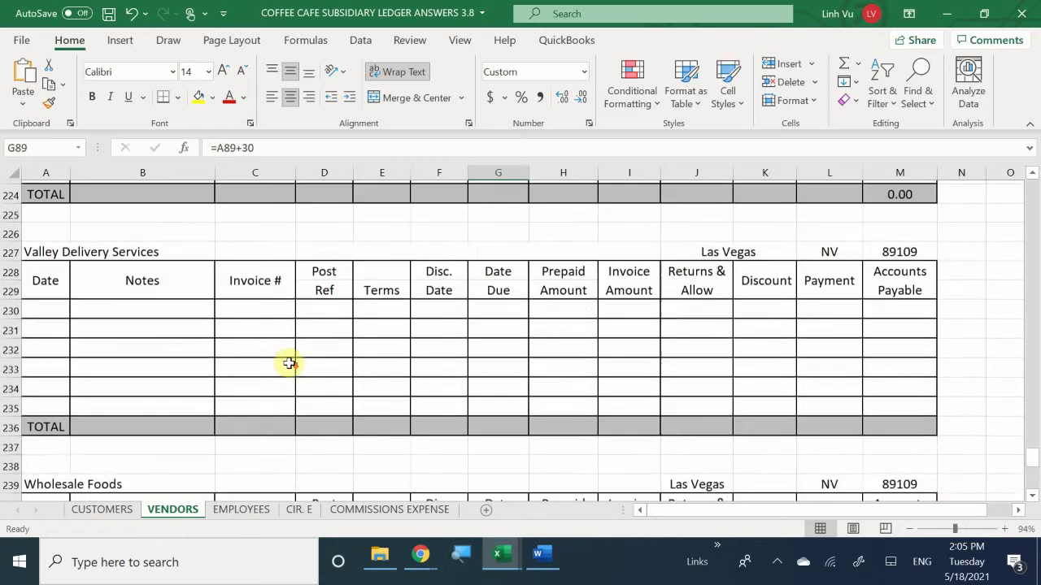
scroll(288, 363, up, 2)
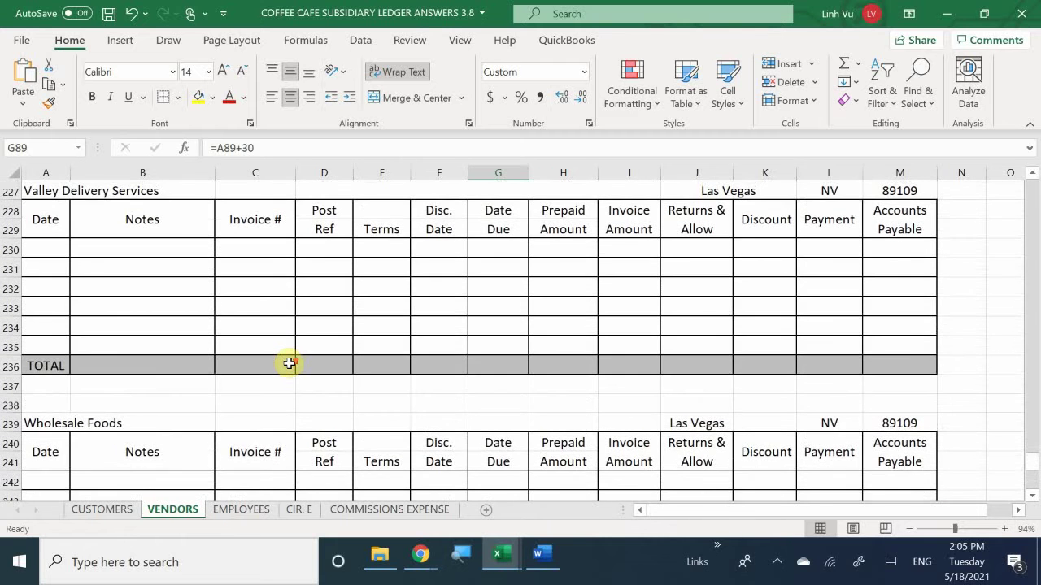
scroll(288, 363, up, 1)
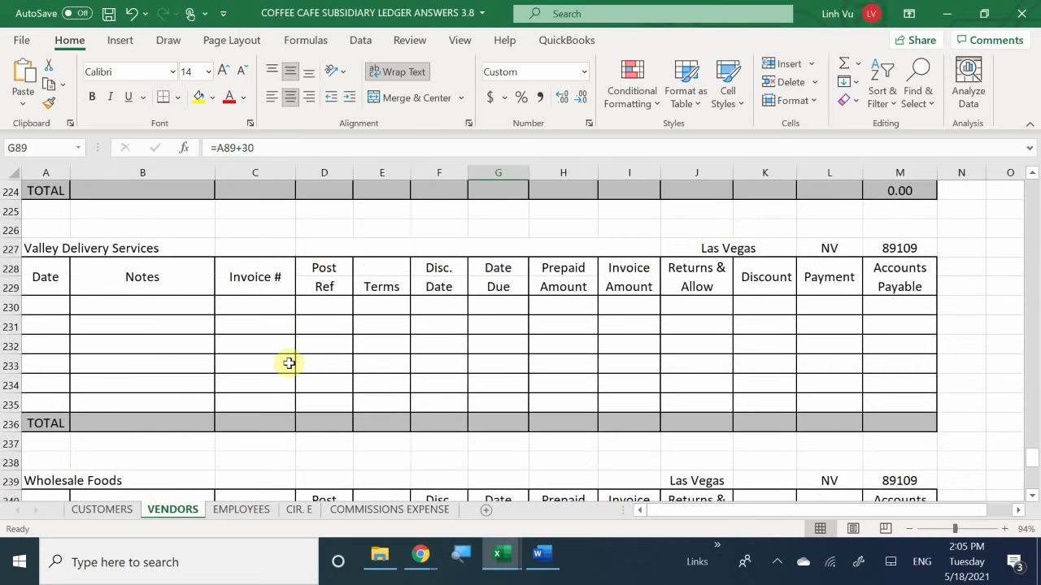
scroll(288, 363, up, 1)
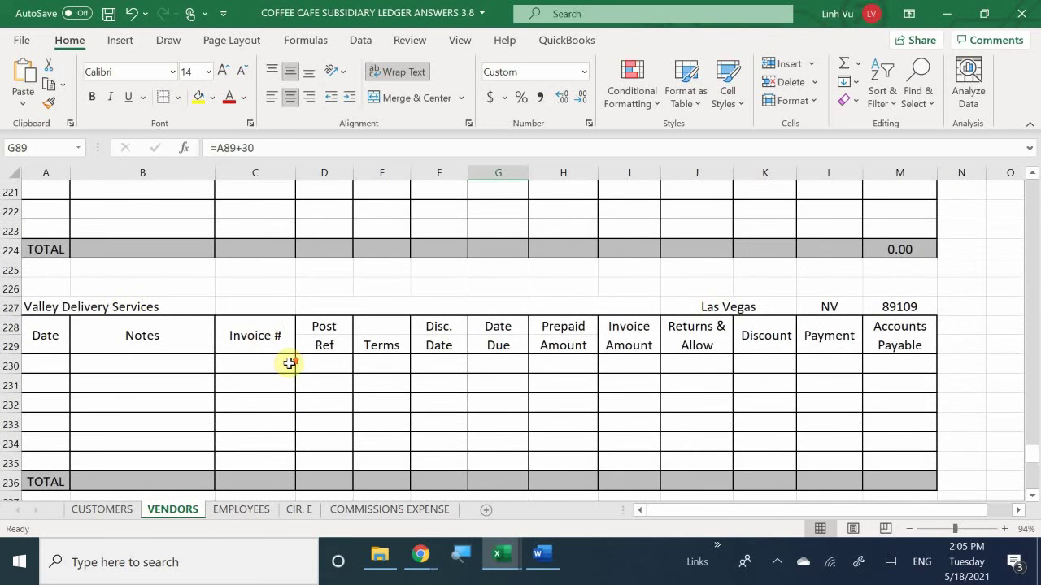
click(50, 362)
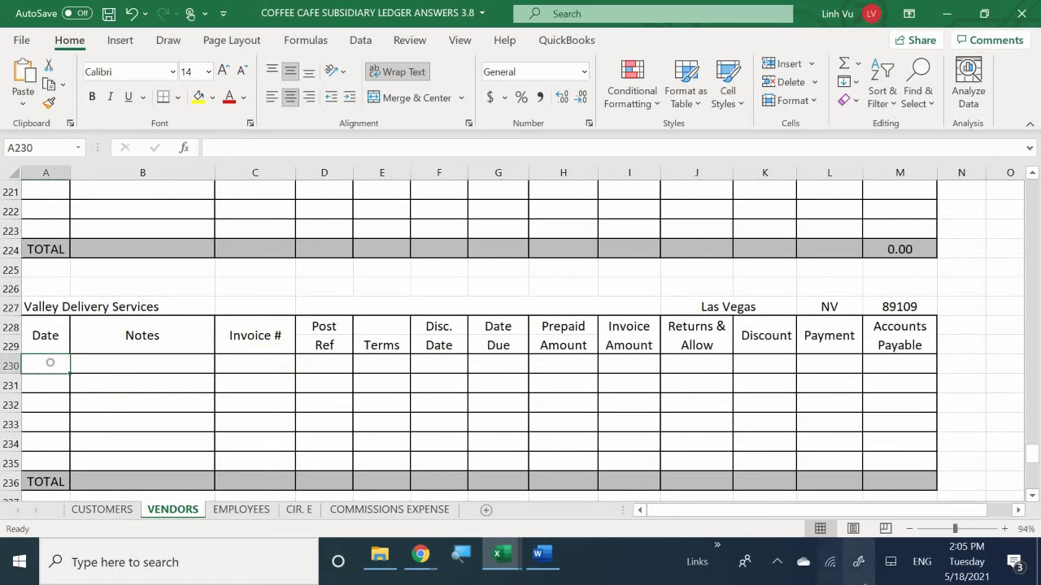
text(6/10)
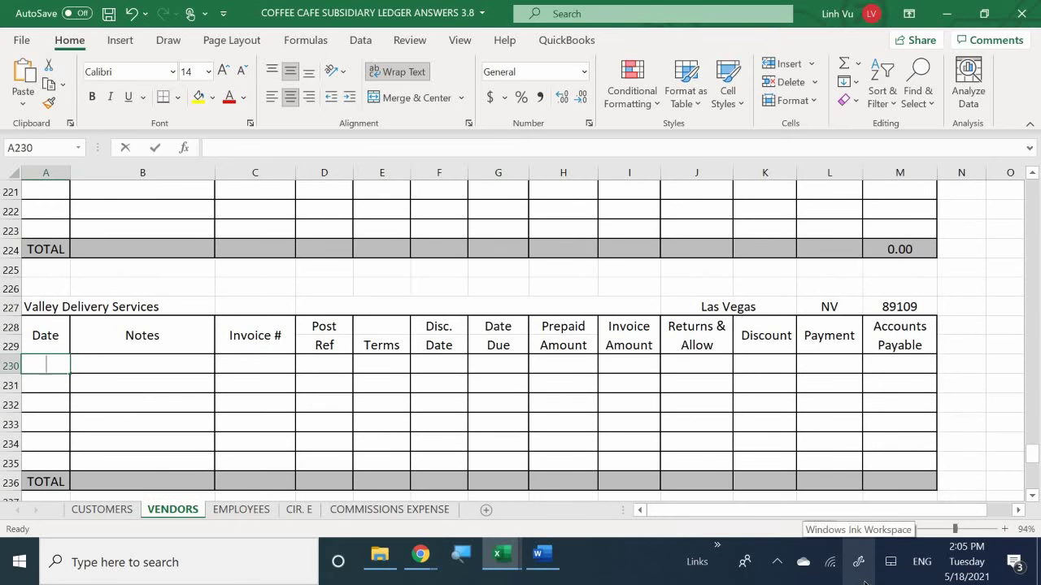
key(Return)
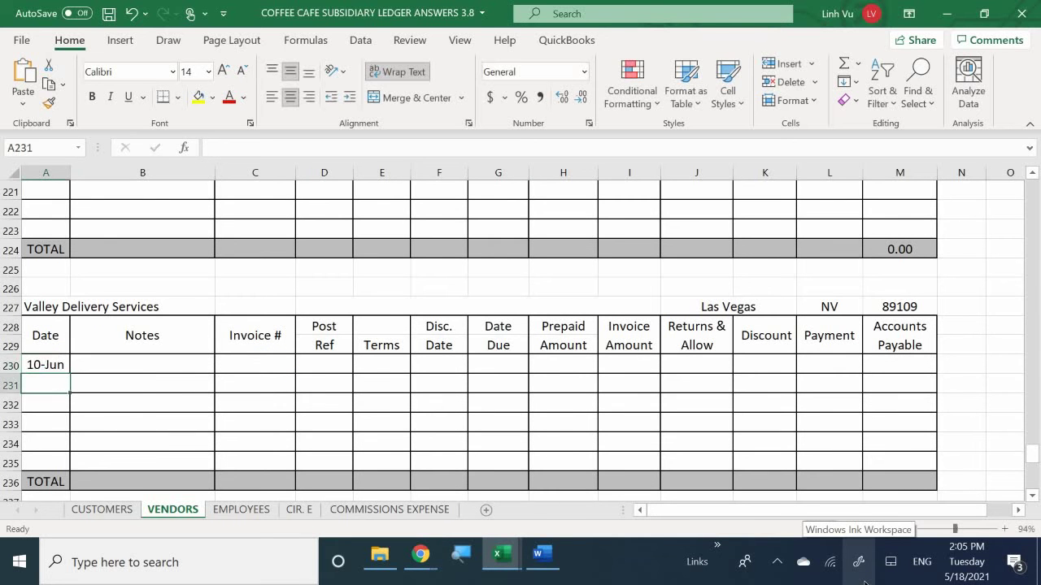
key(Up)
key(Right)
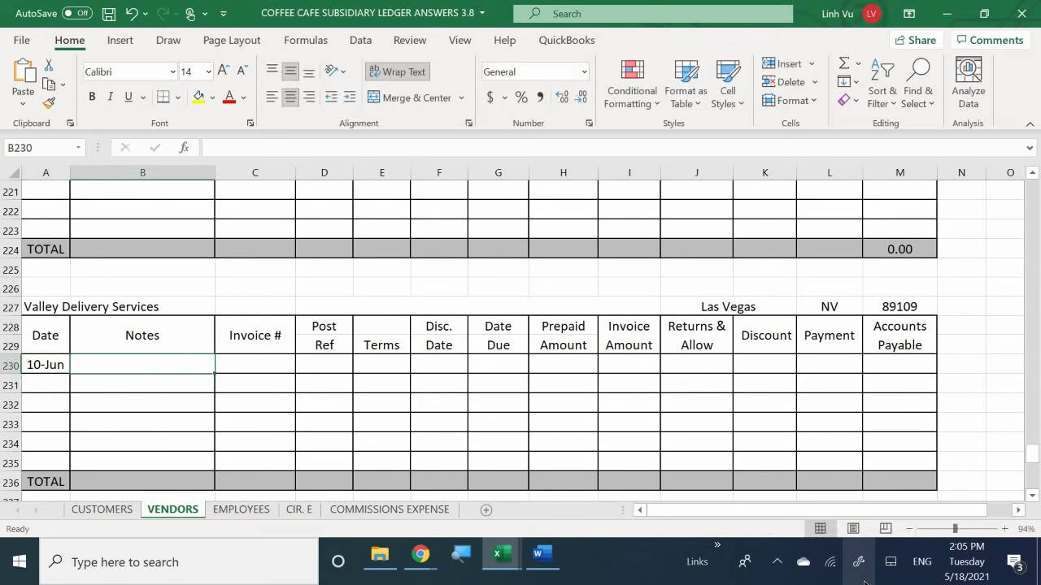
Step: Enter the note 'Delivered Brewer and Grinder' and invoice number 301
text(De)
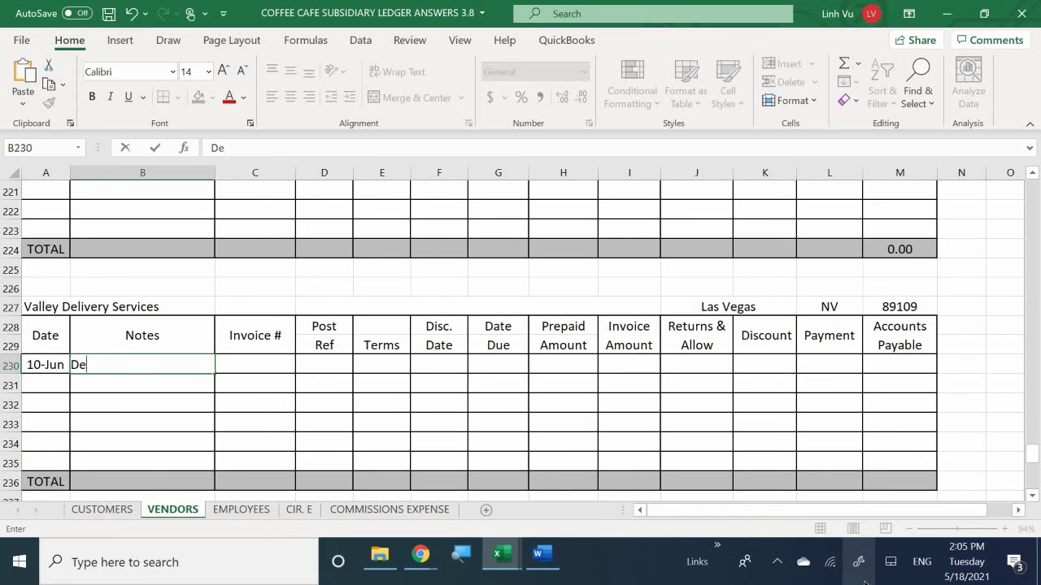
text(livered Brw)
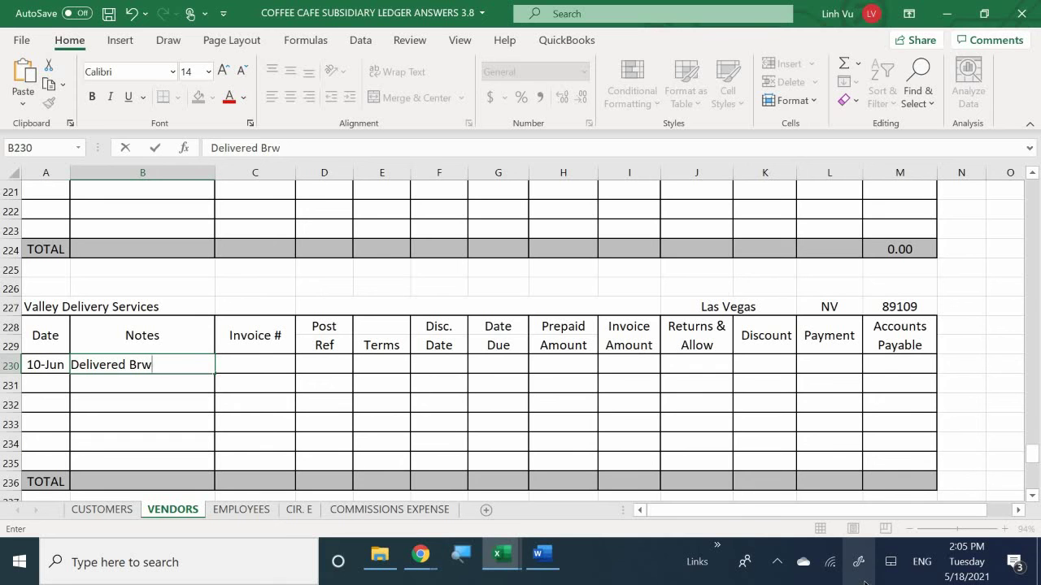
text(e)
key(BackSpace)
key(BackSpace)
text(ewer and Grinder)
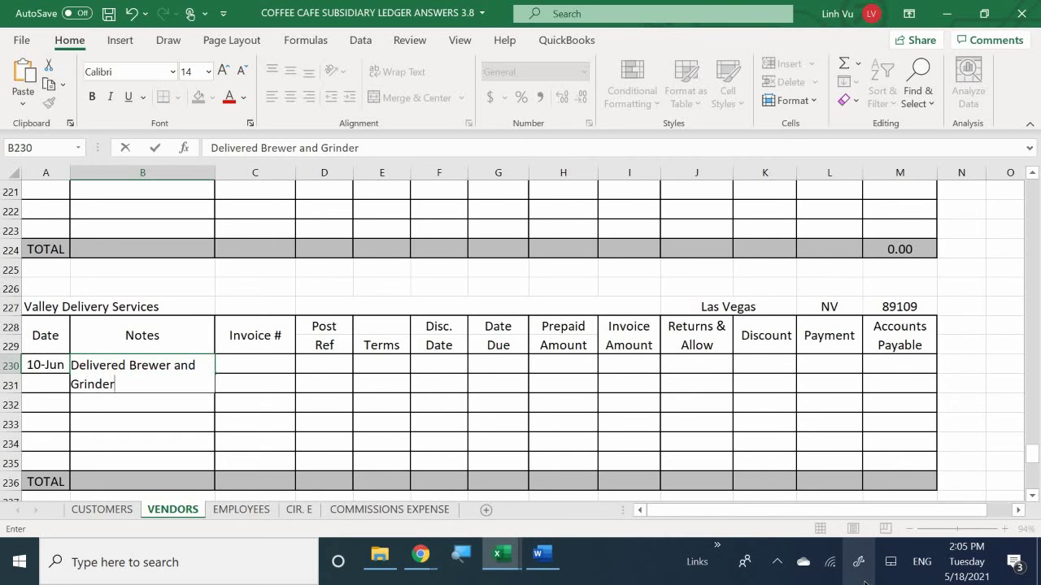
key(Tab)
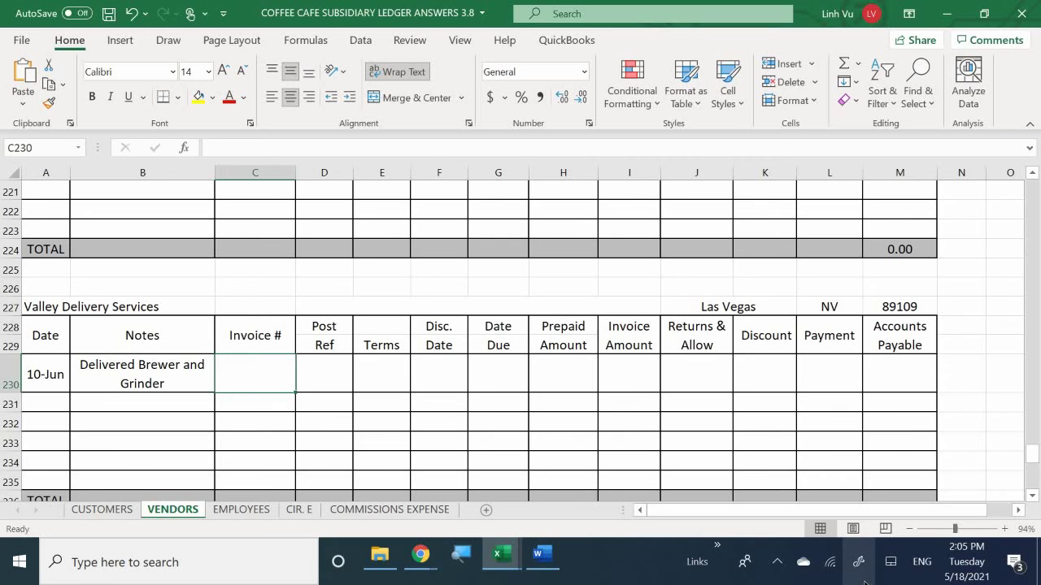
text(301)
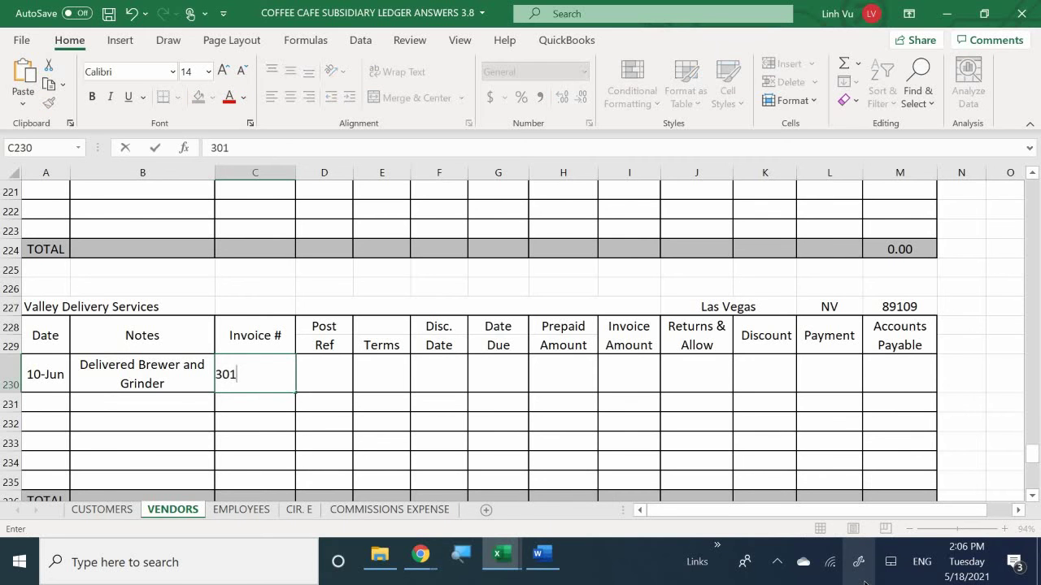
key(Tab)
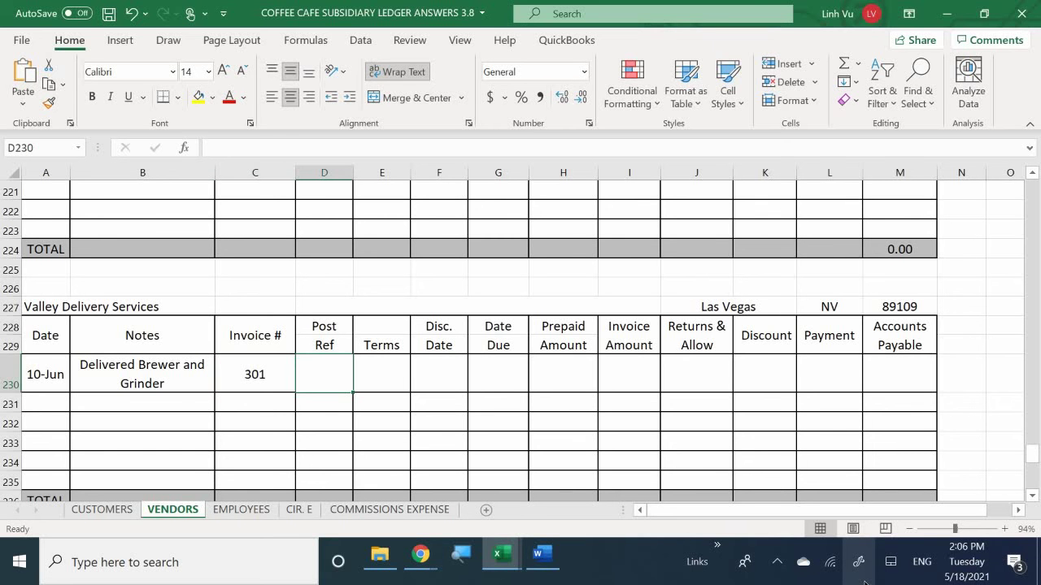
Step: Add post reference GJ3 and terms C.O.D. to the row
text(GJ)
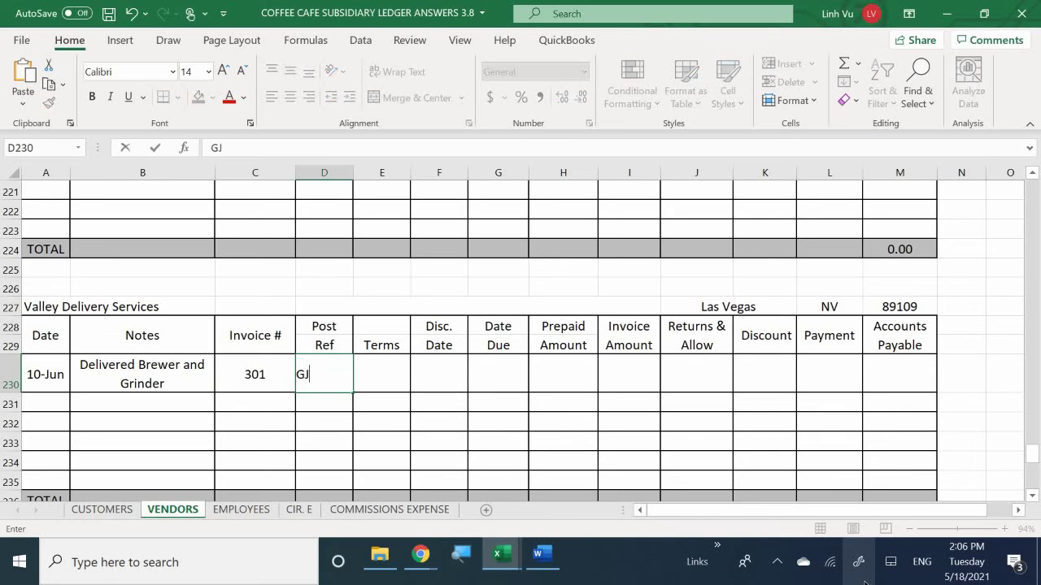
text(3)
key(Tab)
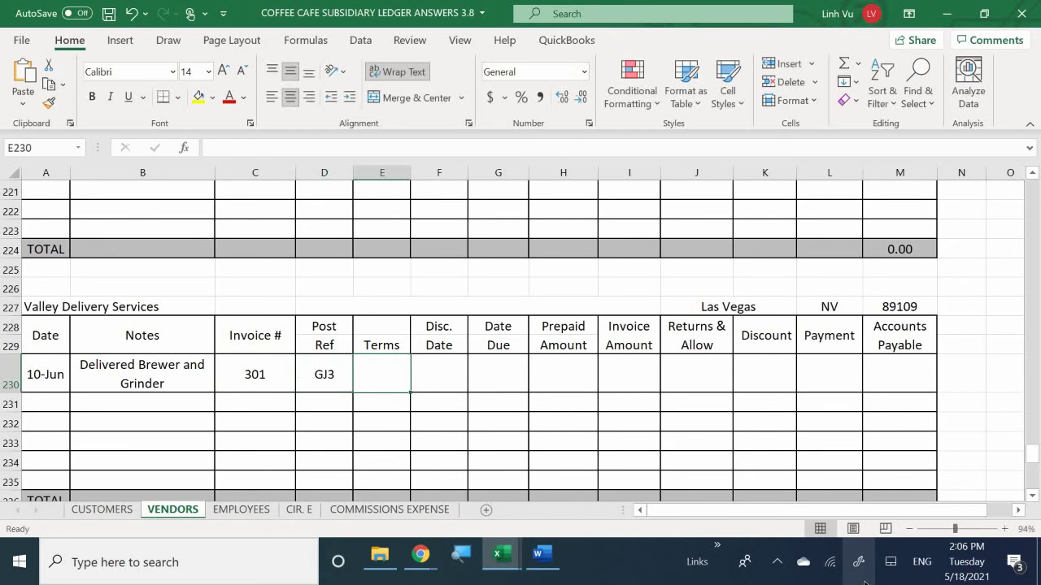
text(CIO)
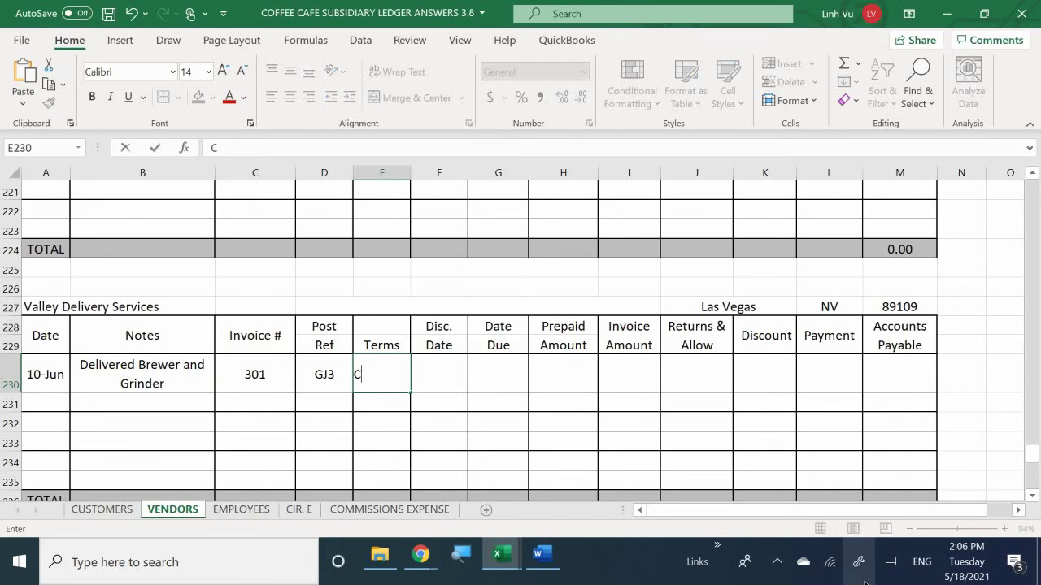
key(BackSpace)
key(BackSpace)
text(OD)
key(BackSpace)
key(BackSpace)
text(.O.D.)
key(Return)
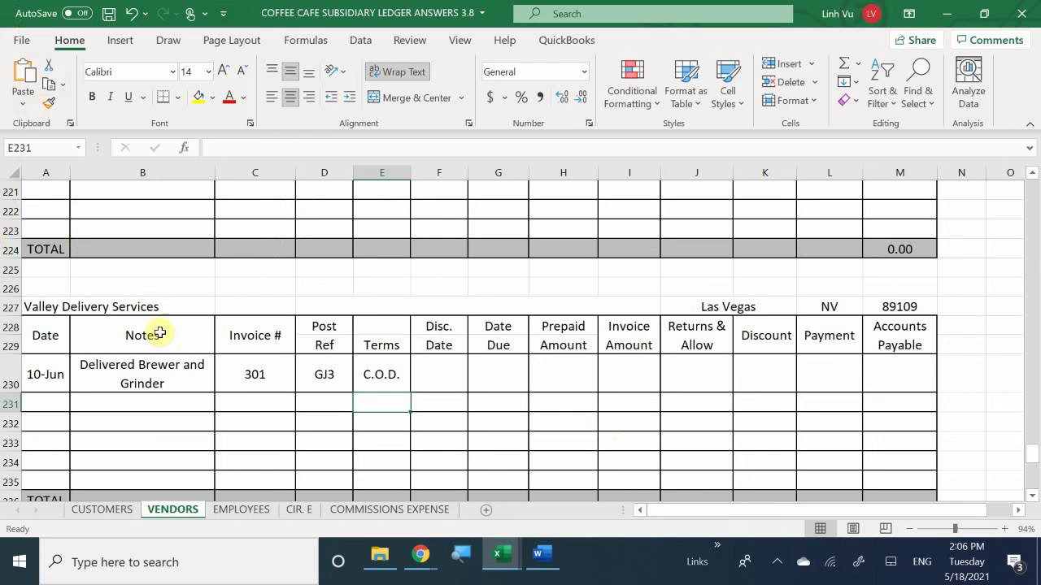
Step: Add check number CH#1511 to the 10-Jun entry's note in B230
double_click(182, 384)
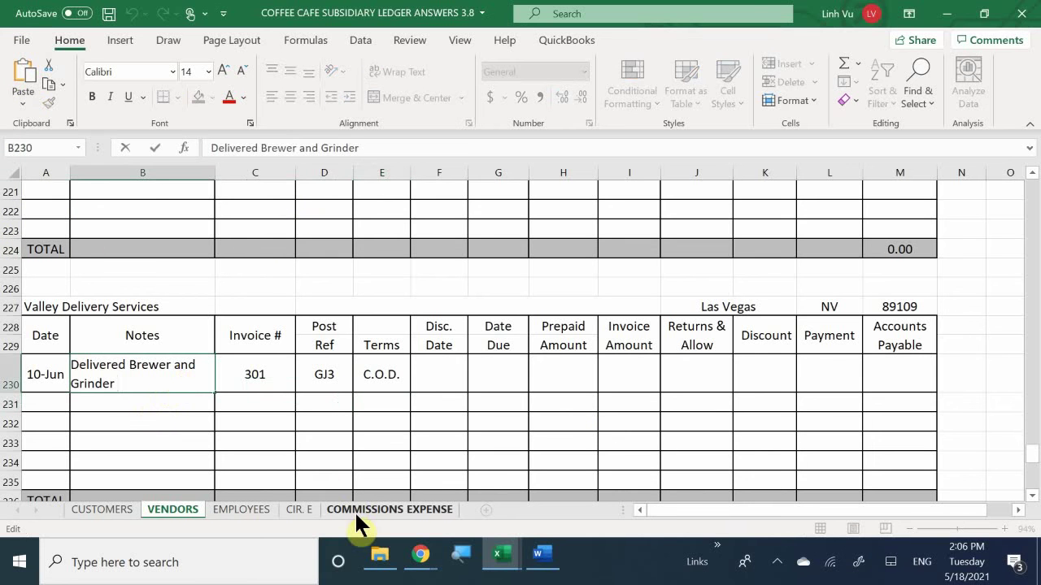
text(CH#1511)
key(Return)
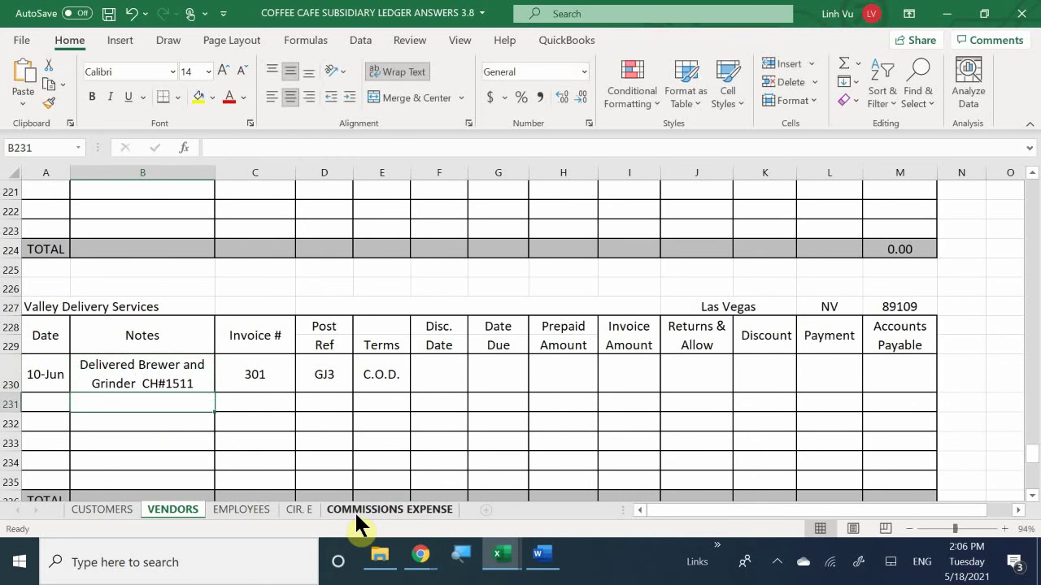
Step: Enter 350 as the invoice amount in I230 and the payment in L230
key(Right)
key(Right)
key(Up)
key(Right)
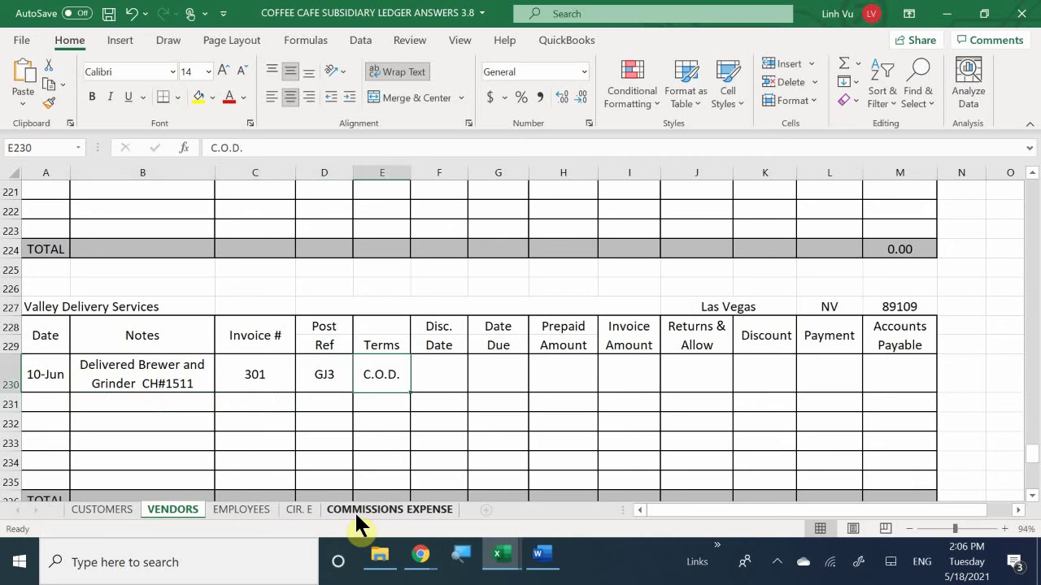
key(Right)
key(Right)
key(Right)
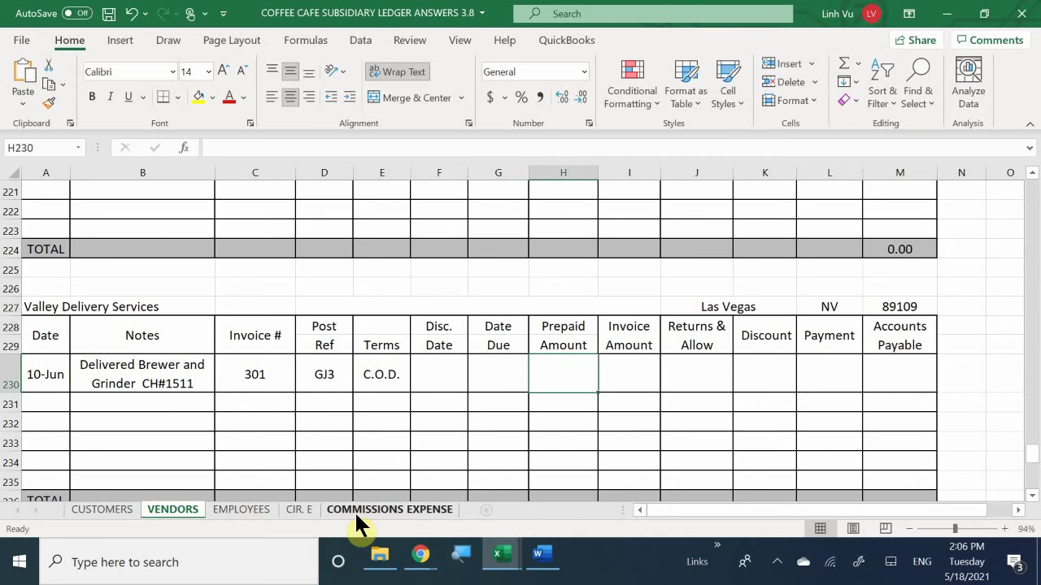
key(Right)
text(350)
key(Return)
key(Right)
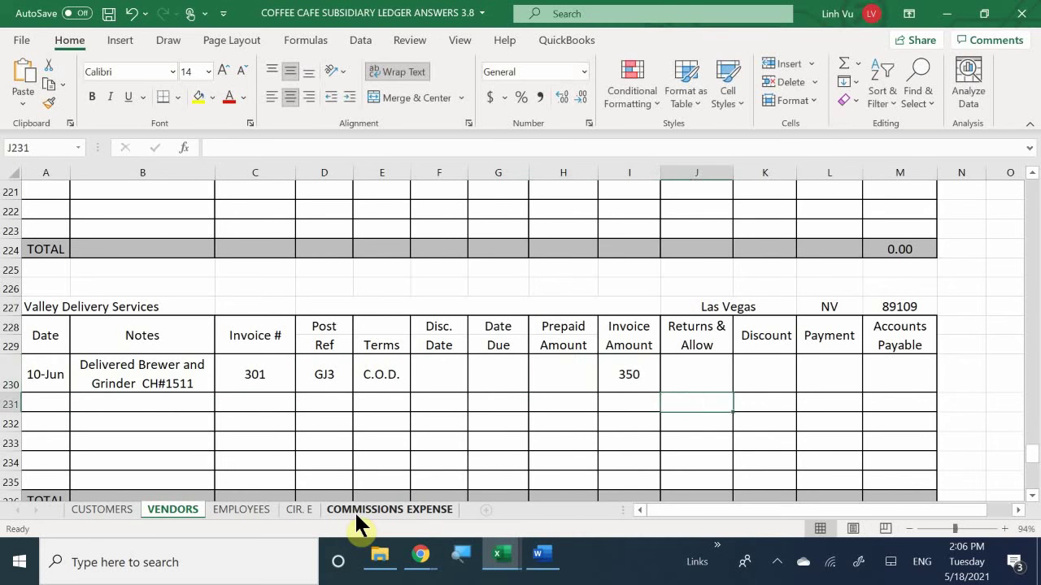
key(Up)
key(Right)
key(Right)
text(3)
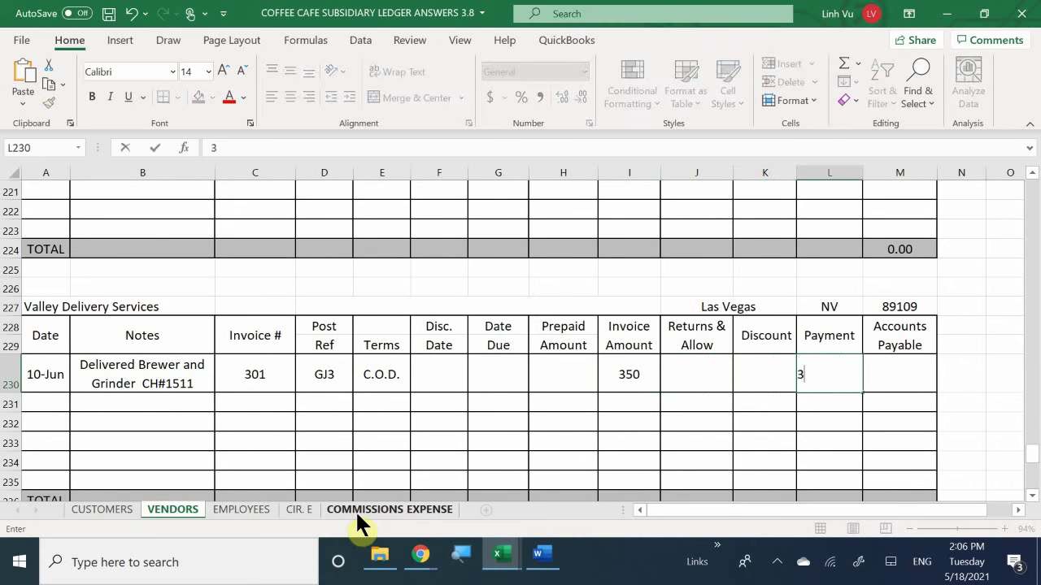
text(50)
key(Return)
key(Right)
Step: Enter =I230-H230-J230-K230-L230 in M230 so Accounts Payable shows 0
key(Up)
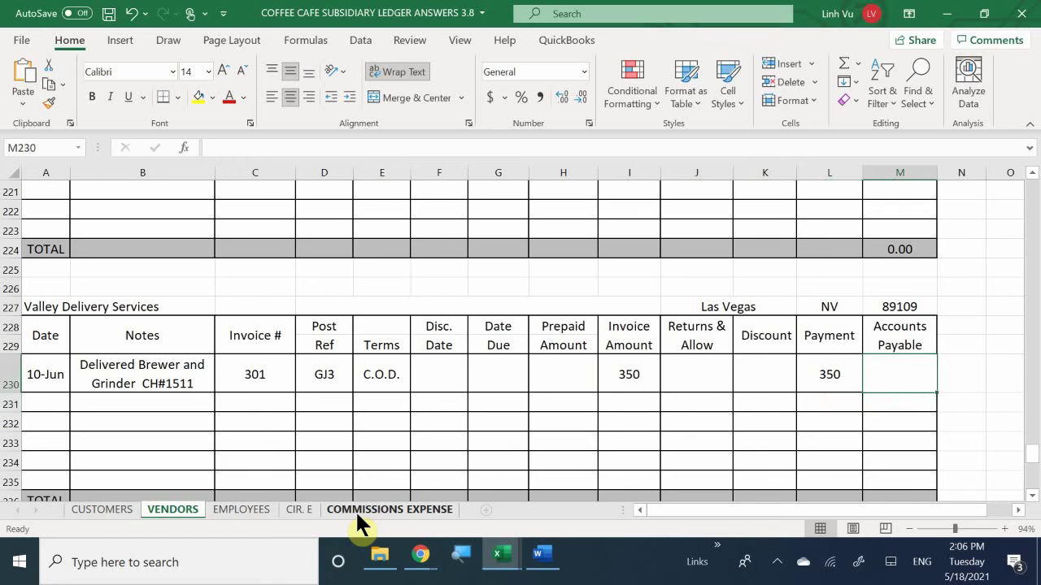
text(=)
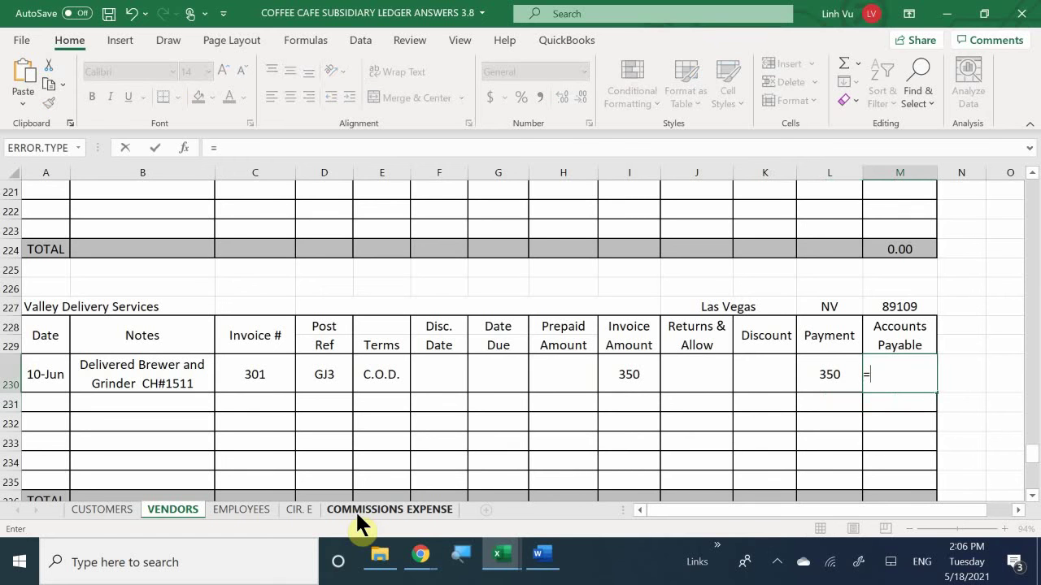
key(Left)
key(Left)
key(Left)
key(Left)
key(Left)
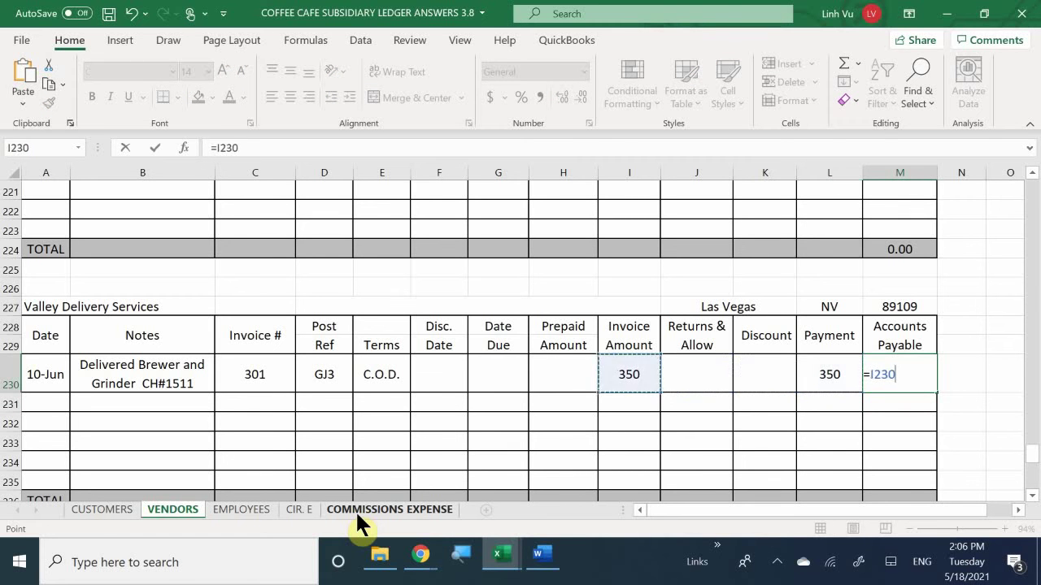
key(Right)
text(-)
key(Left)
key(Left)
key(Left)
key(Left)
key(Left)
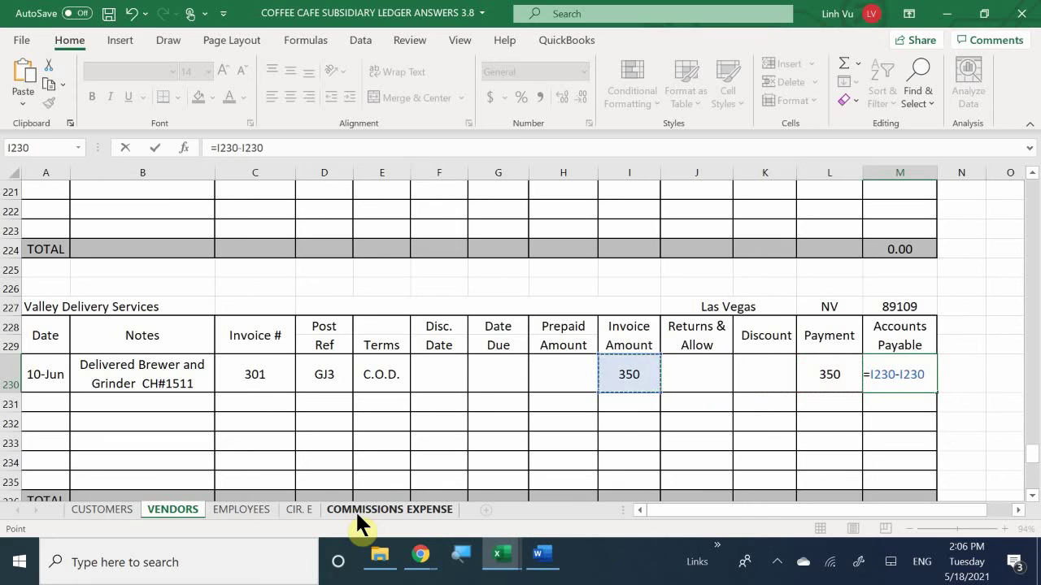
text(-)
key(Left)
key(Left)
key(Left)
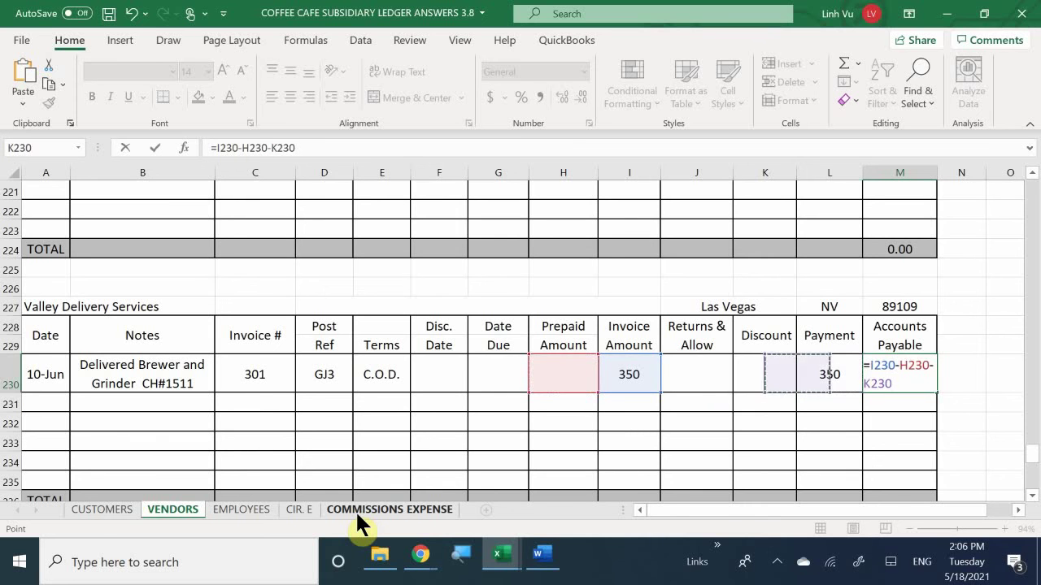
text(-)
key(Left)
key(Left)
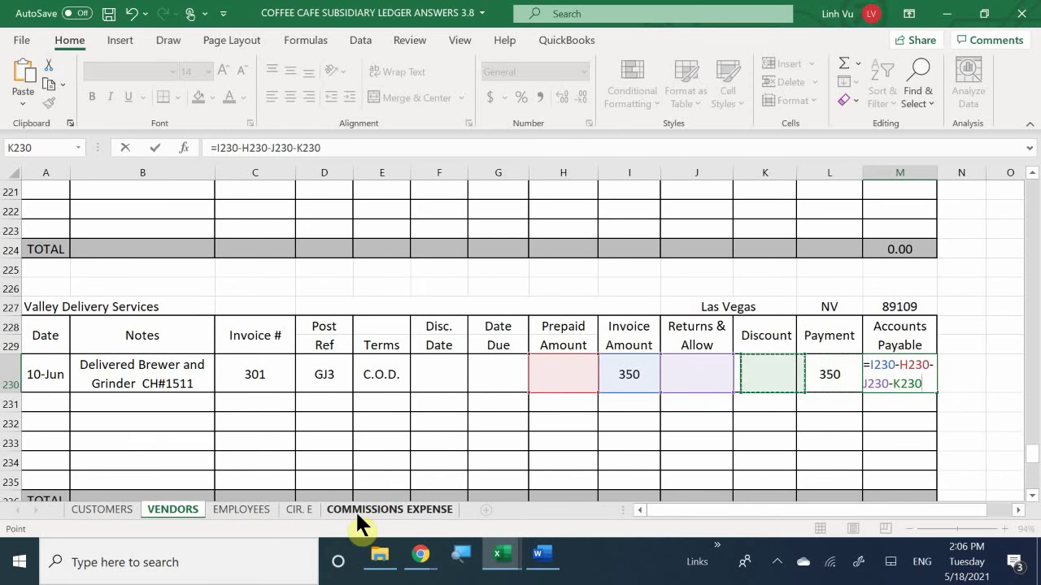
text(-)
key(Left)
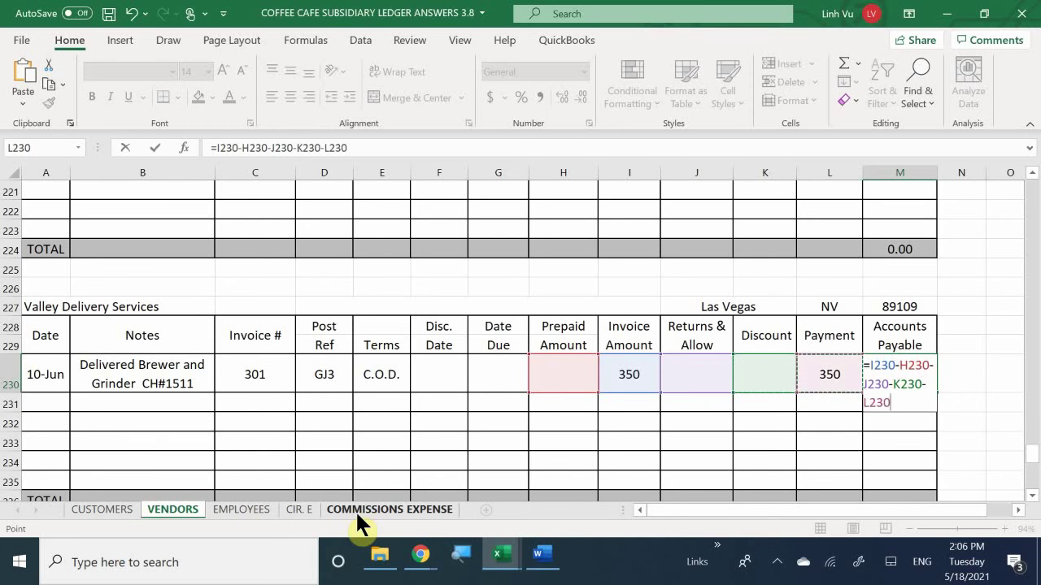
key(Return)
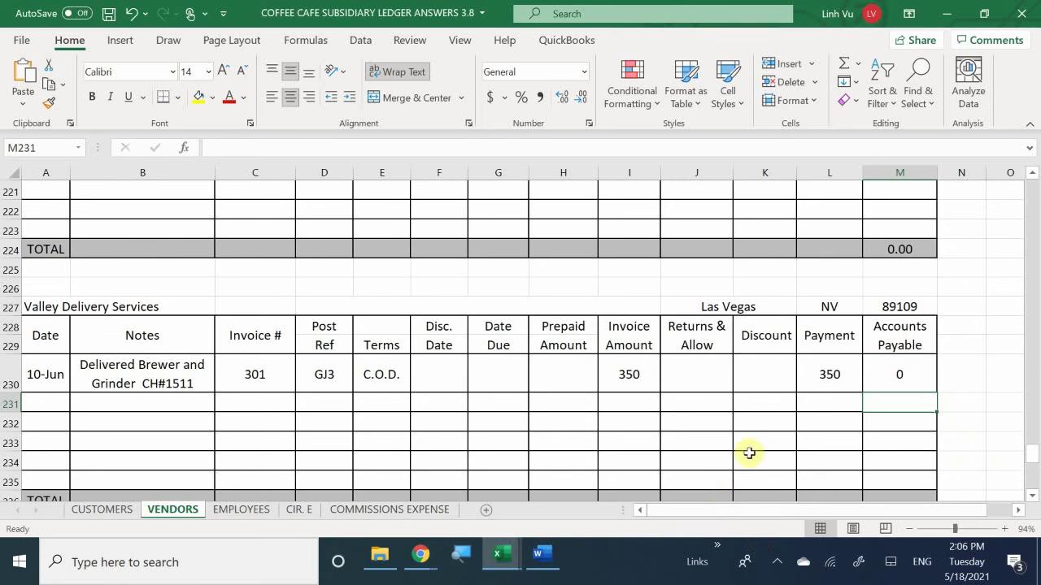
Step: Fill the M230 Accounts Payable formula down to M235
click(885, 363)
scroll(884, 363, down, 1)
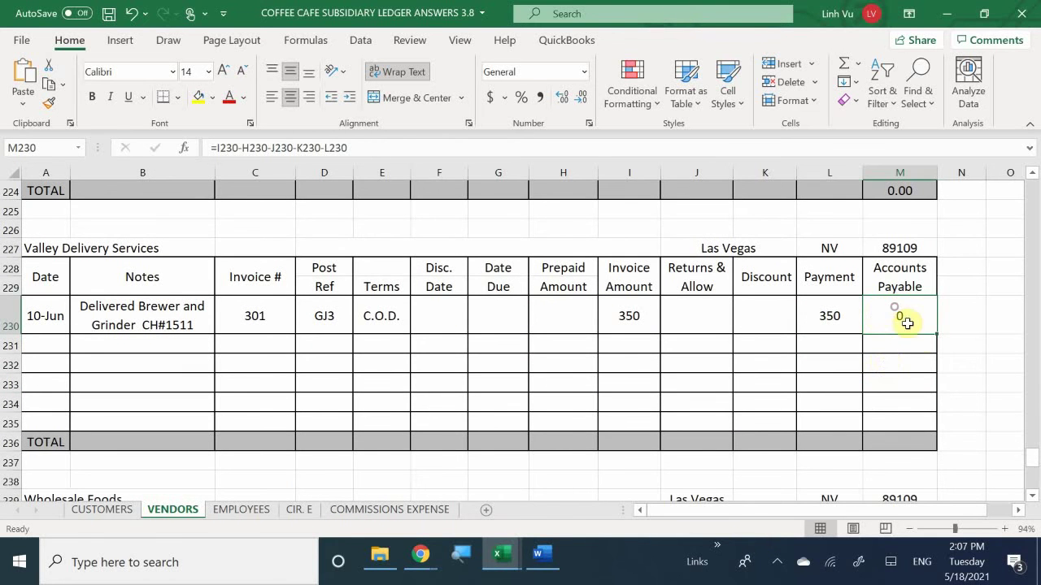
drag(935, 334, 924, 434)
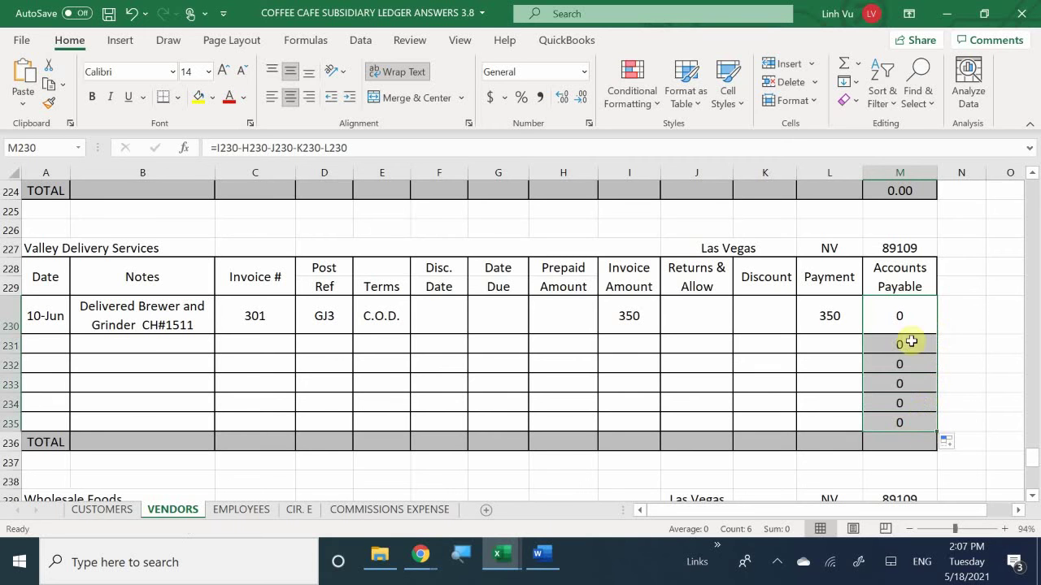
click(978, 322)
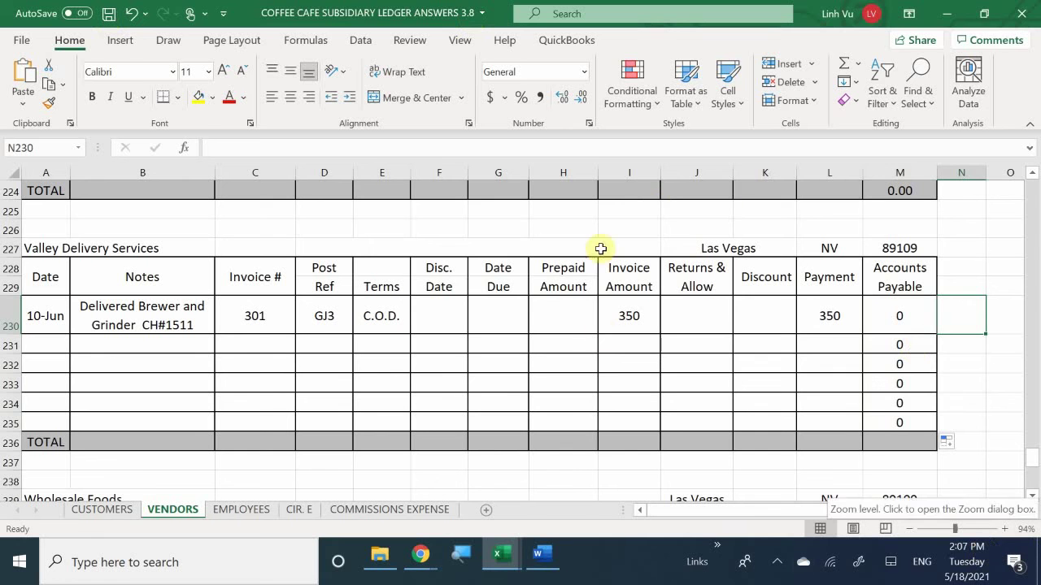
Step: Apply Comma Style accounting format to the amount cells H230:M235
click(565, 315)
drag(565, 315, 901, 421)
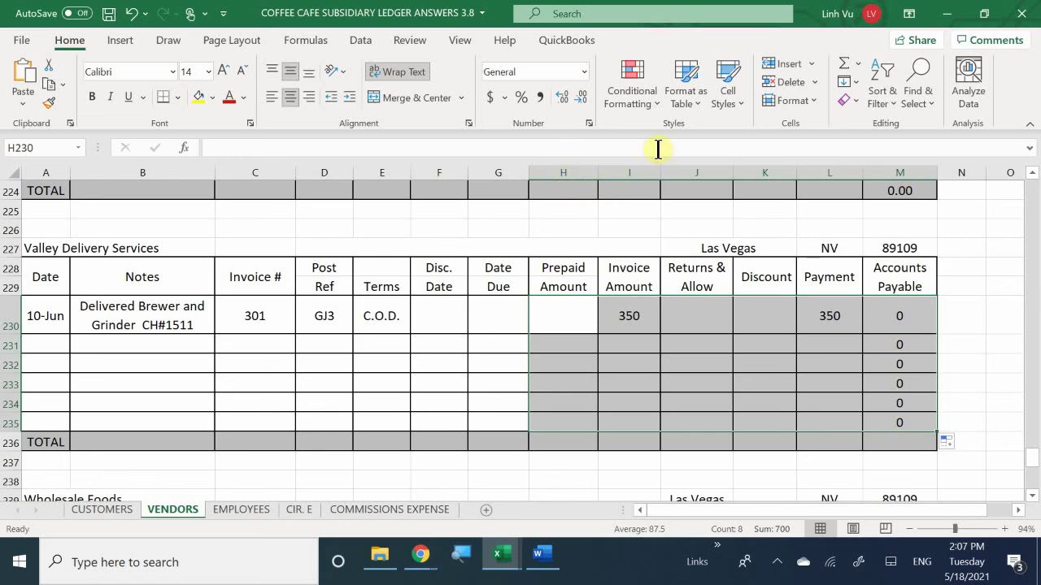
click(540, 96)
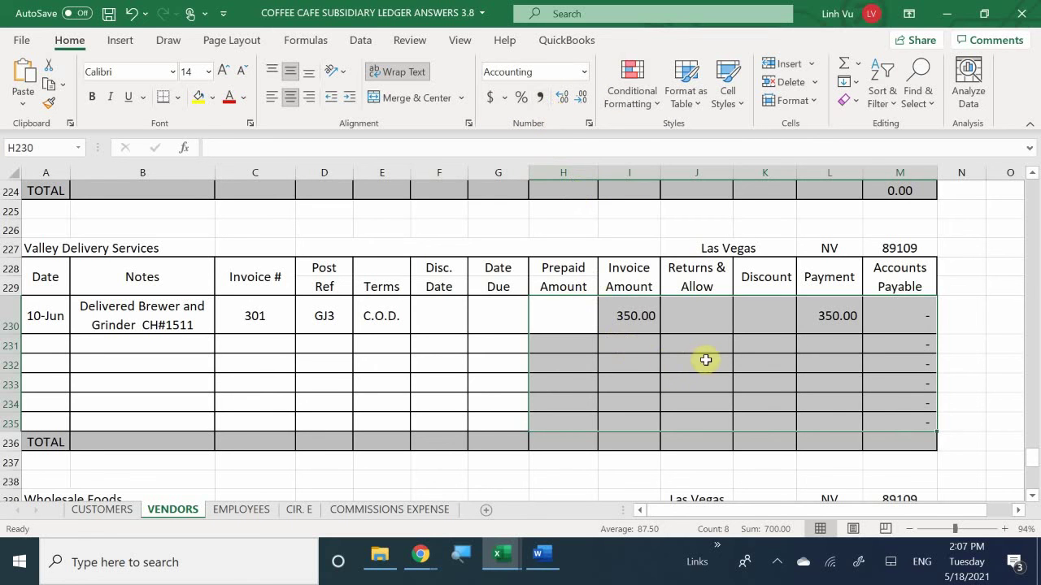
click(752, 343)
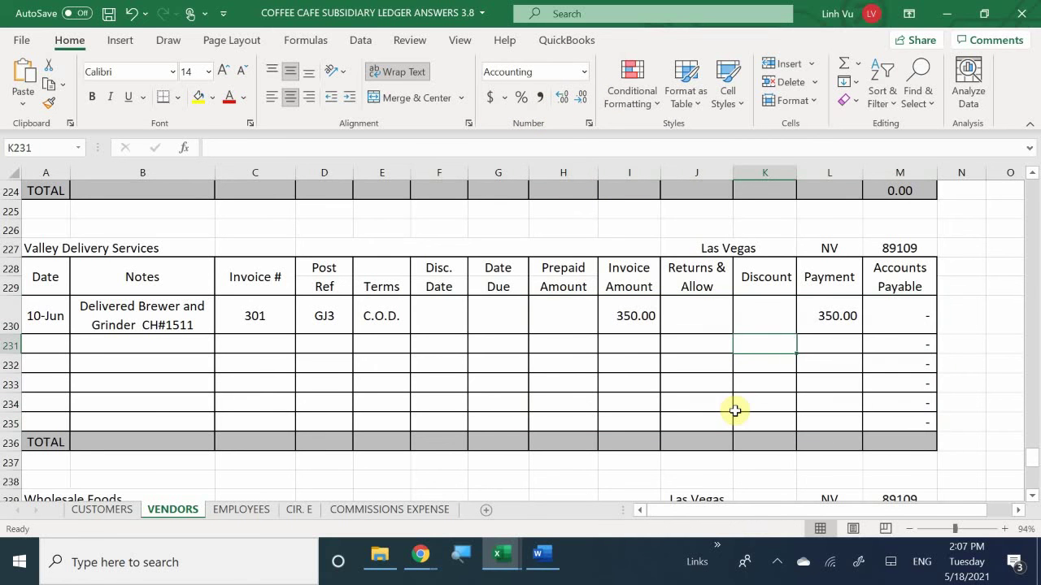
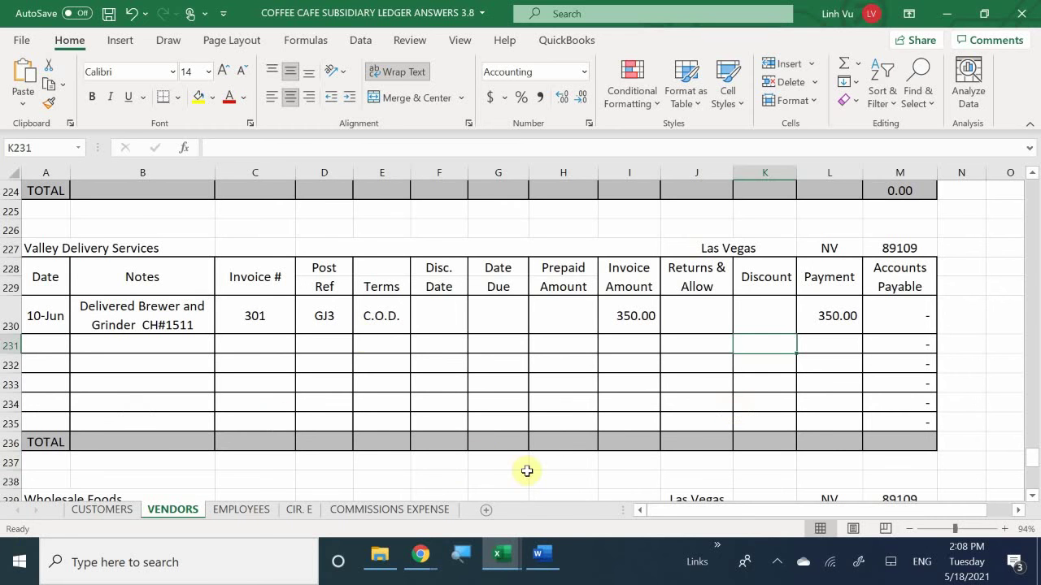
Step: Bring the Word invoice document and the Excel General Journal workbook up side by side
click(539, 556)
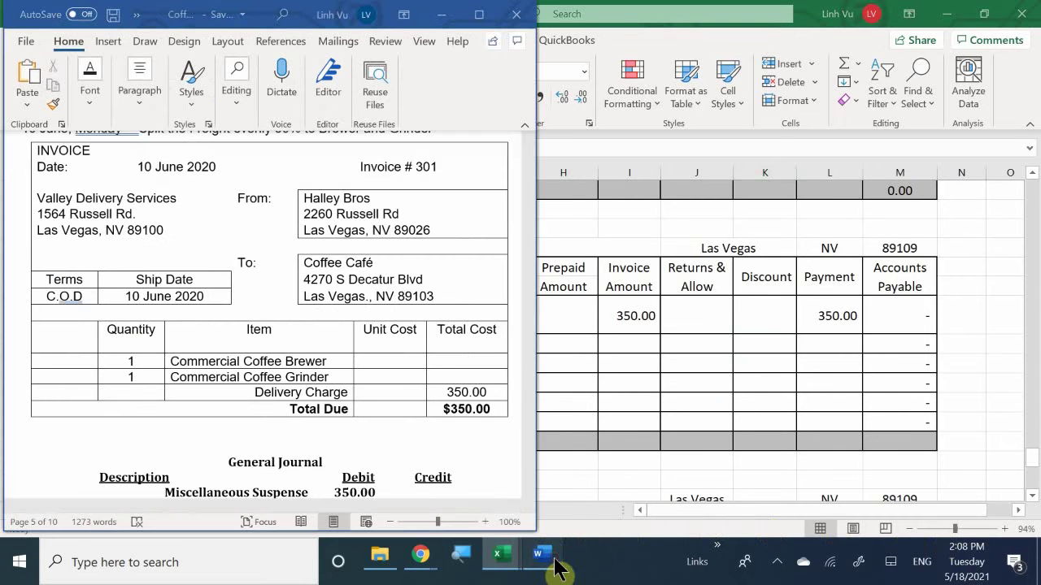
mouse_move(502, 559)
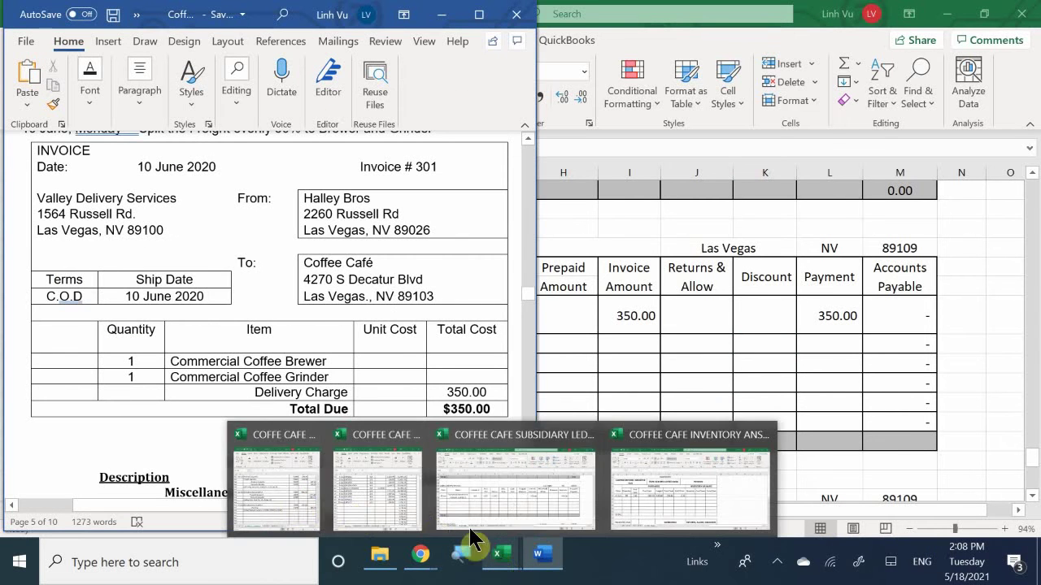
click(301, 486)
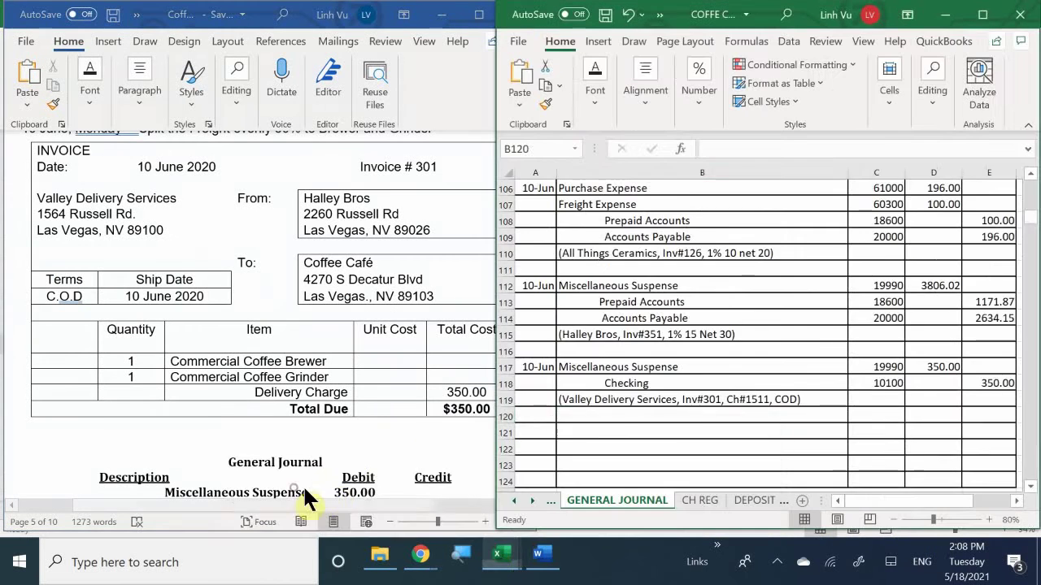
click(346, 332)
Step: Scroll the Word document to Valley Delivery Services invoice #301 and its journal entry
scroll(347, 334, down, 1)
scroll(347, 334, down, 5)
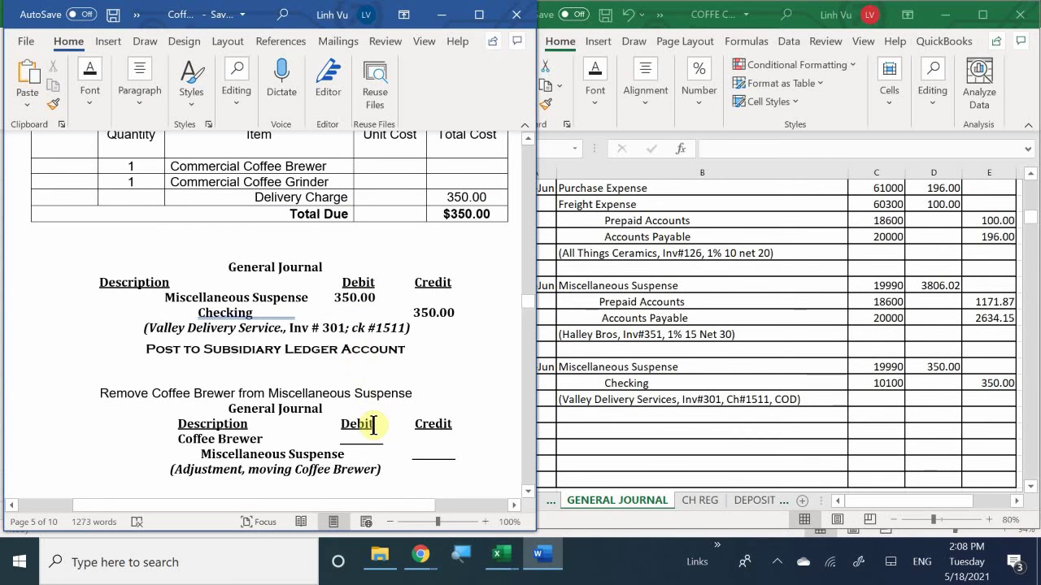
scroll(372, 424, down, 1)
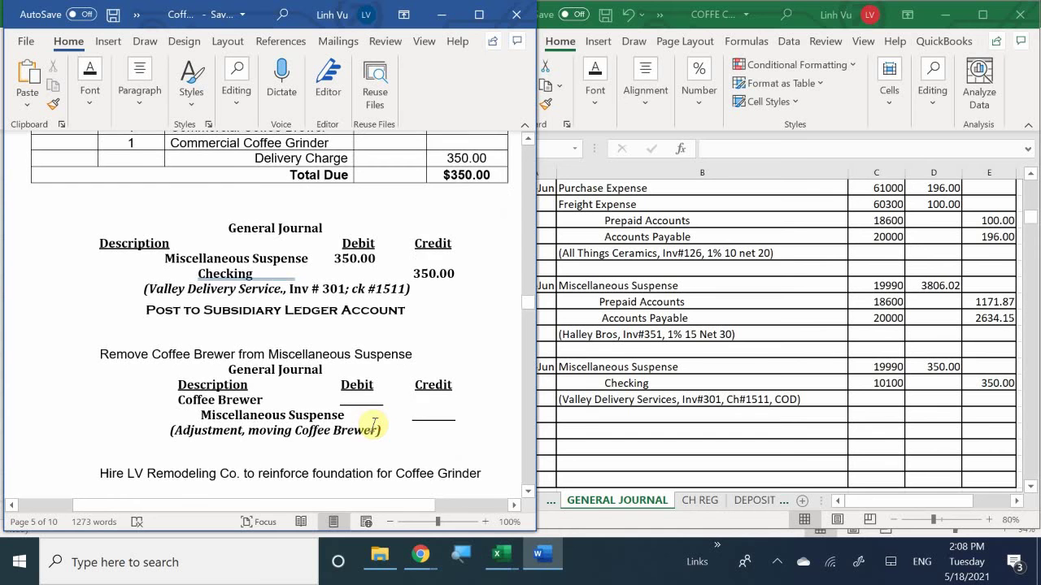
scroll(372, 425, up, 1)
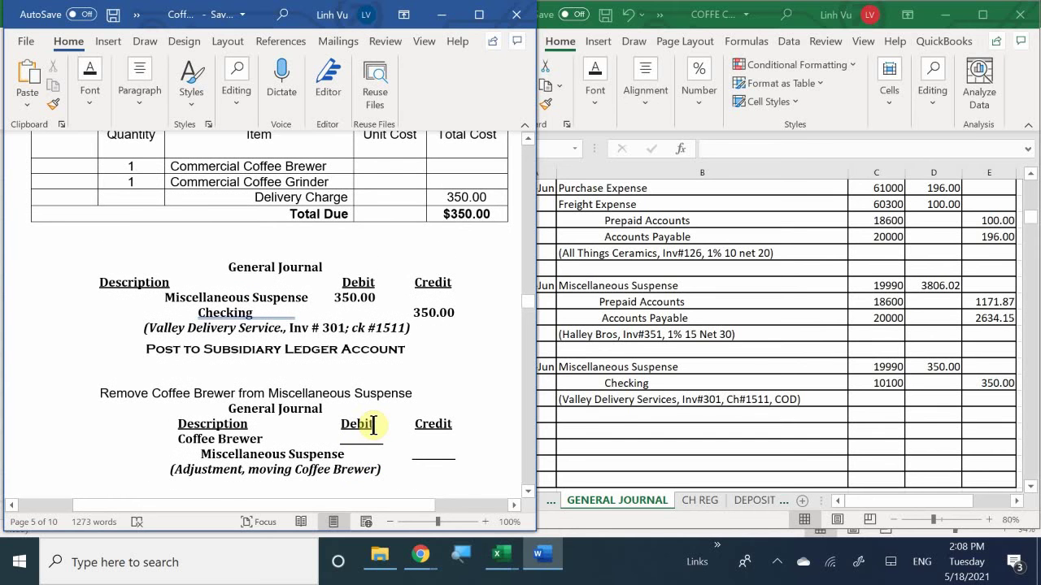
scroll(373, 426, up, 1)
scroll(373, 426, down, 2)
scroll(372, 426, up, 1)
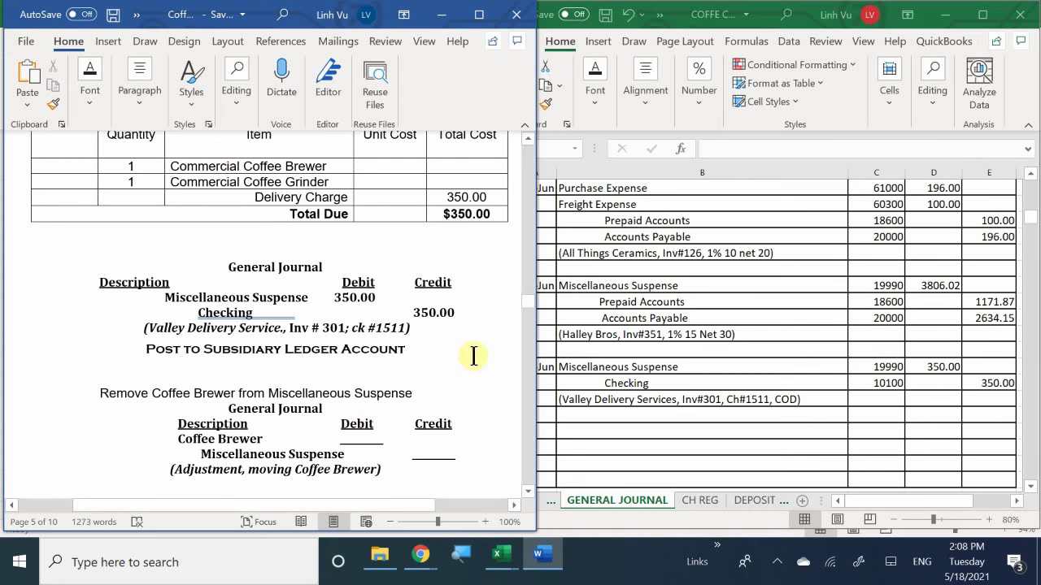
scroll(347, 373, up, 4)
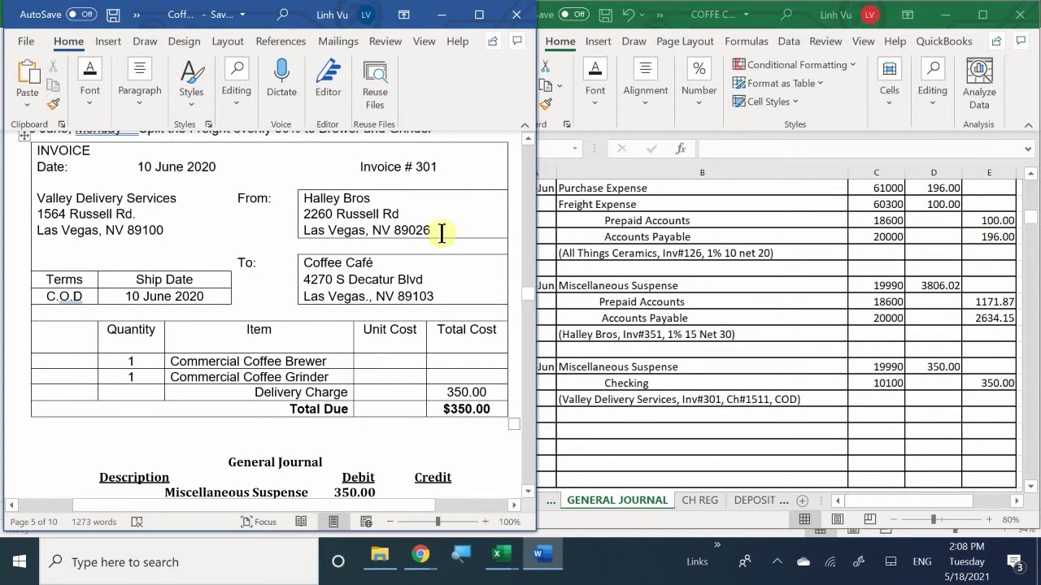
scroll(419, 365, up, 1)
scroll(419, 365, up, 10)
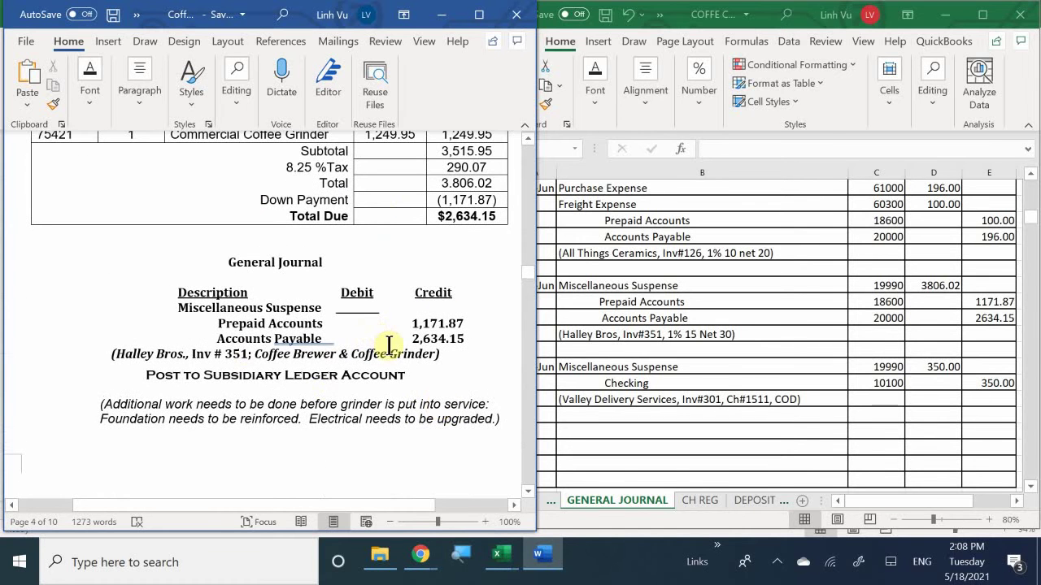
scroll(323, 347, down, 1)
scroll(324, 348, down, 15)
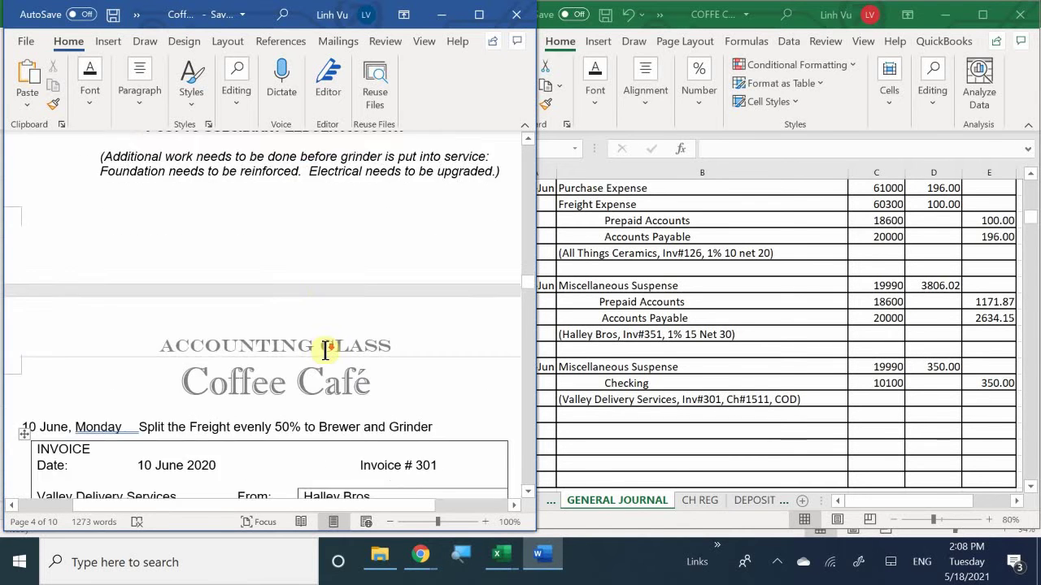
scroll(324, 351, up, 4)
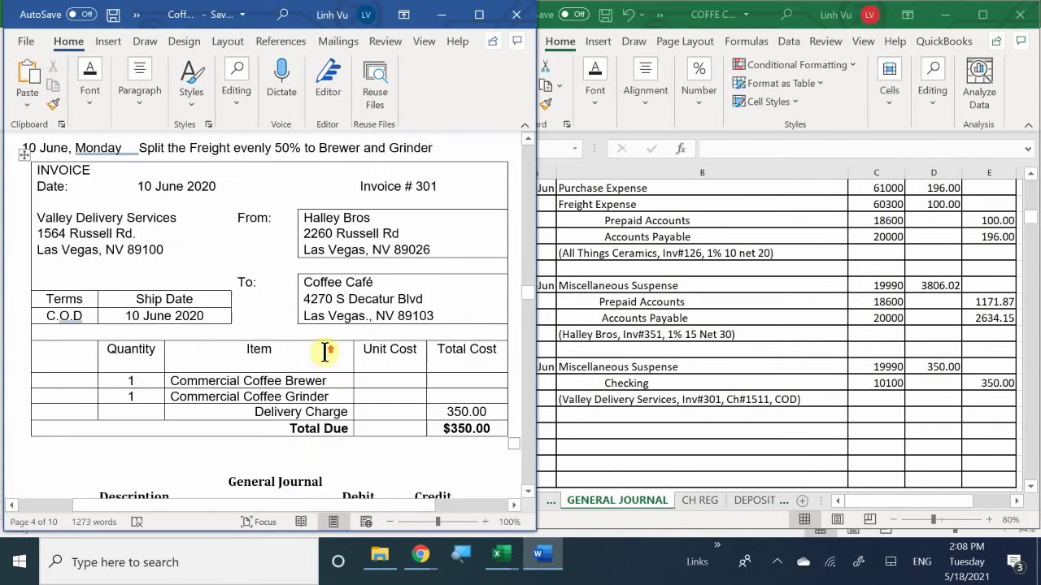
scroll(324, 352, down, 2)
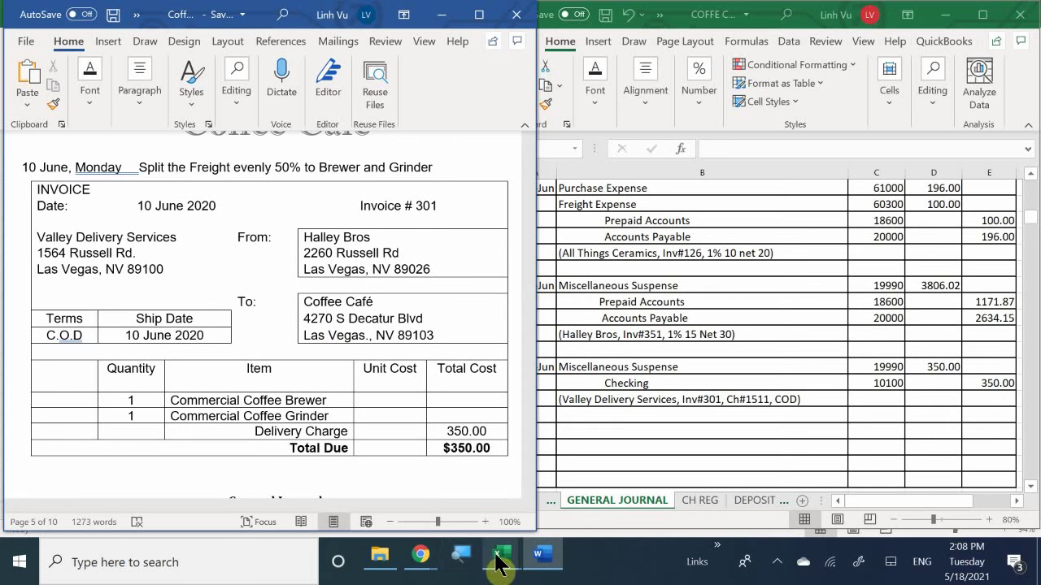
Step: Switch to the general ledger workbook and widen its window to show columns H–K
mouse_move(501, 560)
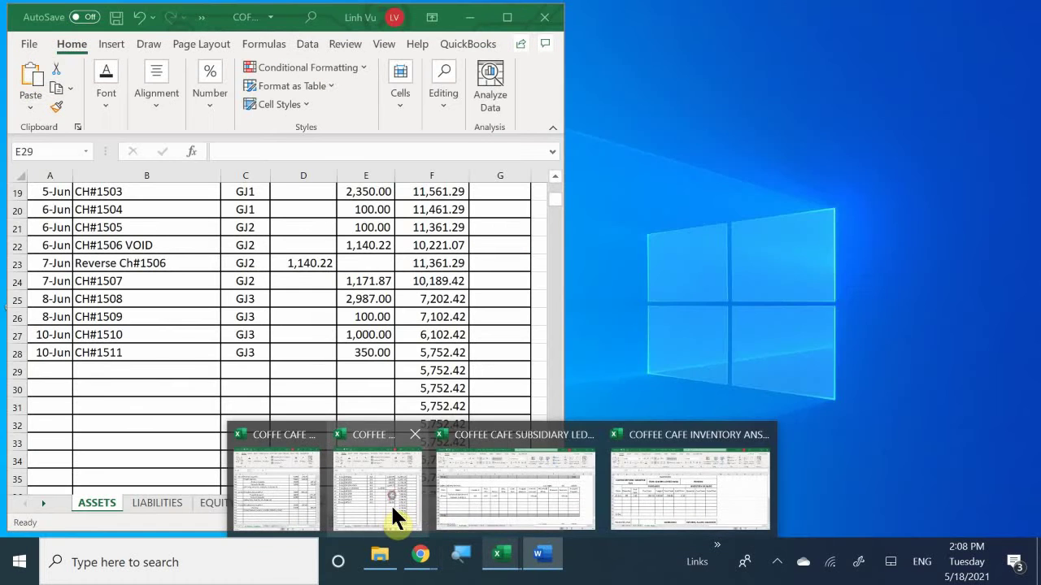
click(392, 502)
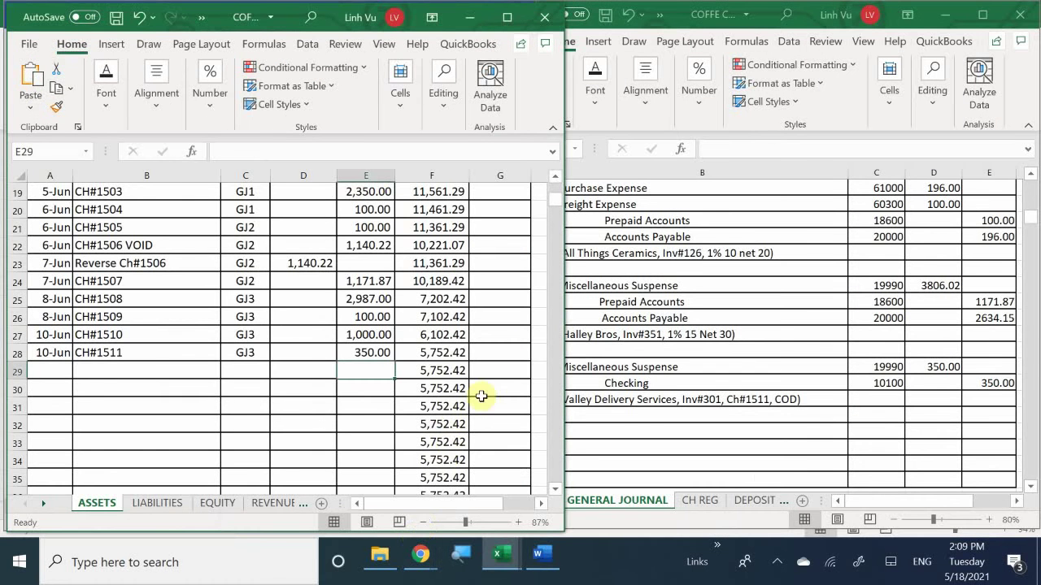
drag(569, 312, 737, 347)
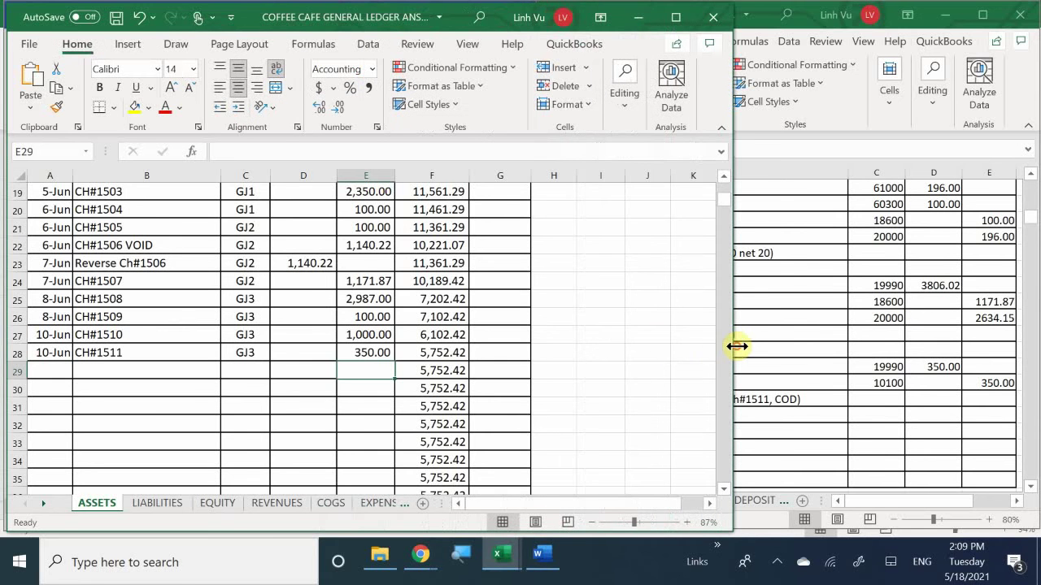
Step: Scroll the ASSETS sheet to Miscellaneous Suspense and check the 2266 figure in H555
scroll(185, 388, down, 20)
scroll(185, 389, down, 20)
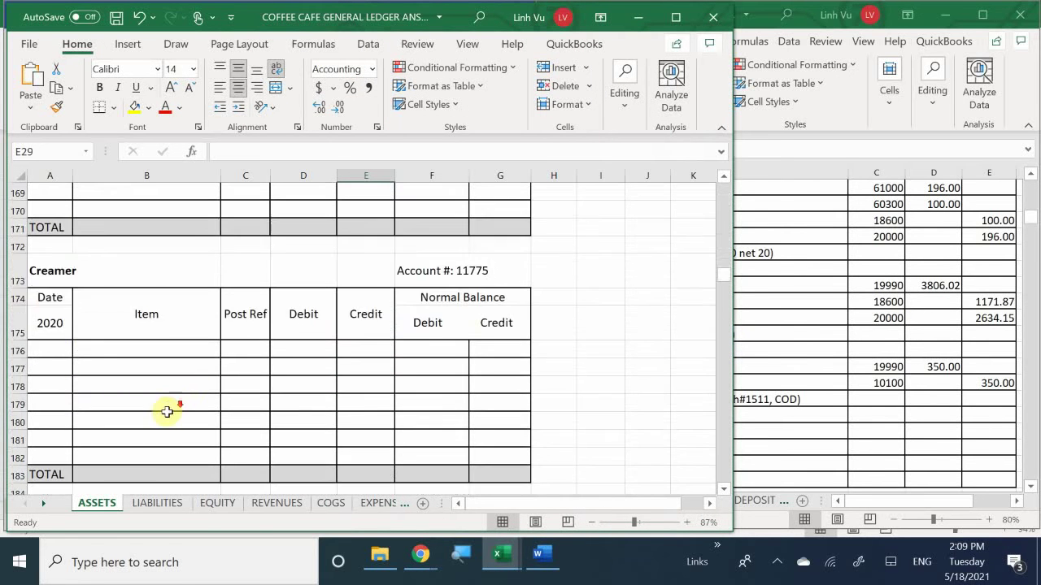
scroll(172, 409, down, 20)
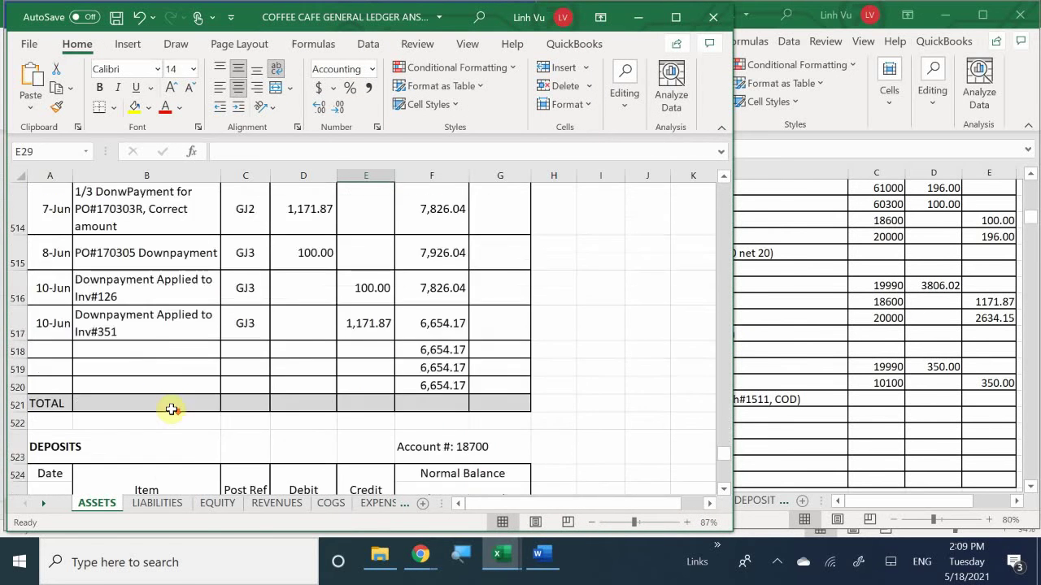
scroll(171, 409, up, 5)
scroll(172, 409, up, 10)
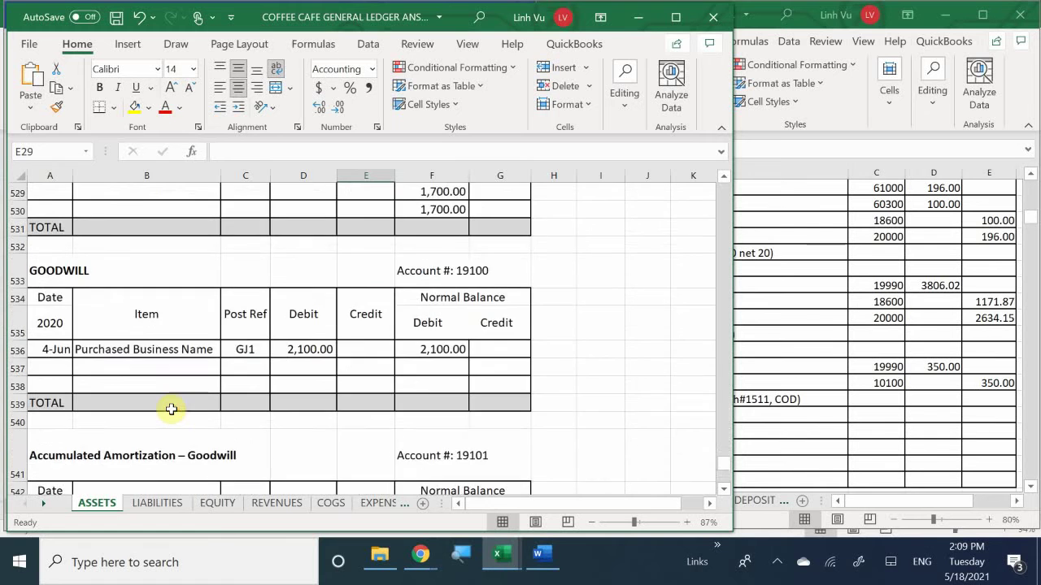
scroll(172, 408, down, 5)
scroll(171, 409, down, 4)
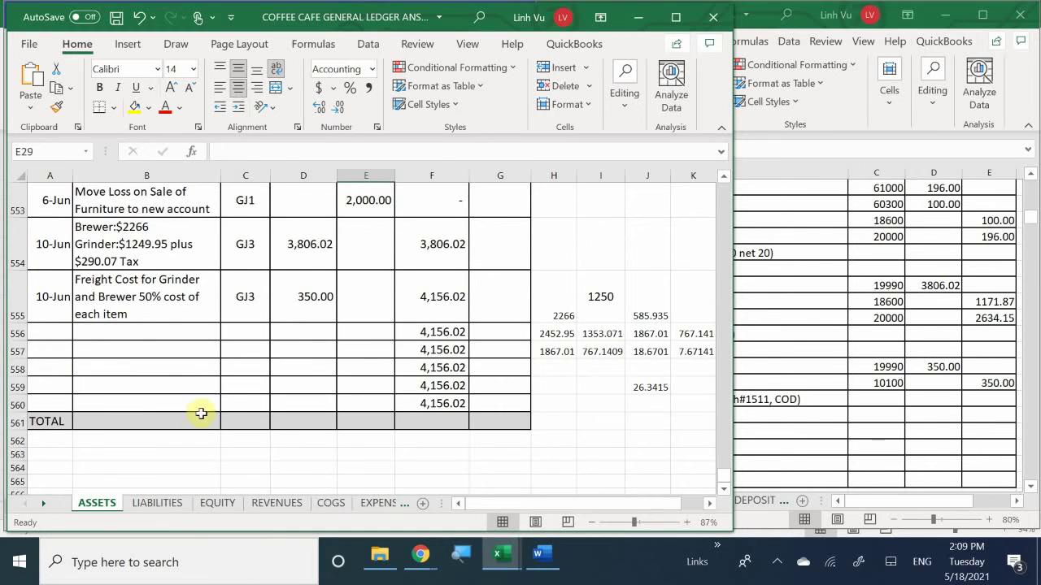
scroll(201, 411, up, 1)
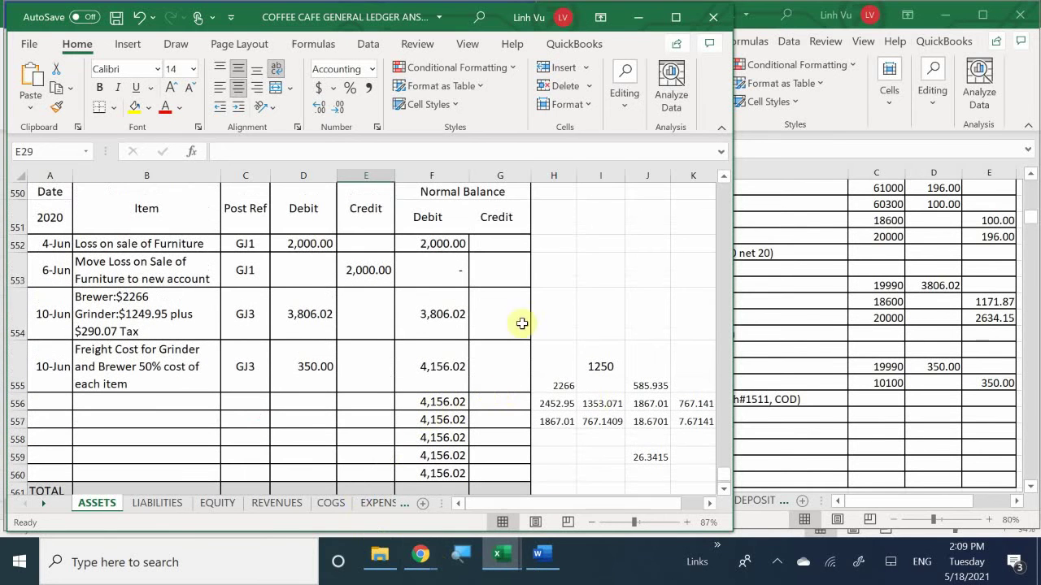
click(556, 389)
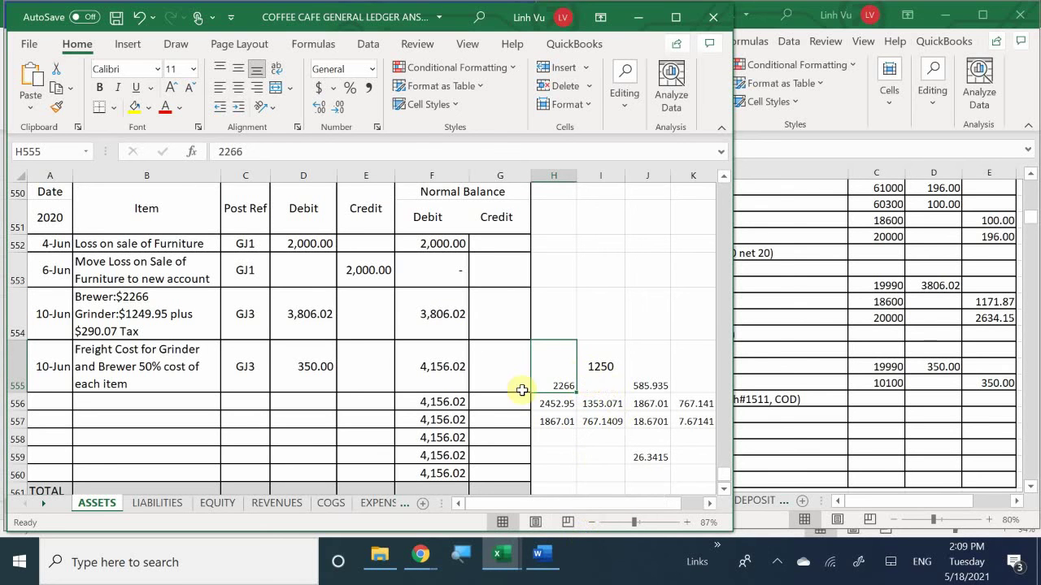
Step: Inspect the tax, subtraction and one-percent scratch formulas in cells H556 through K557
click(550, 410)
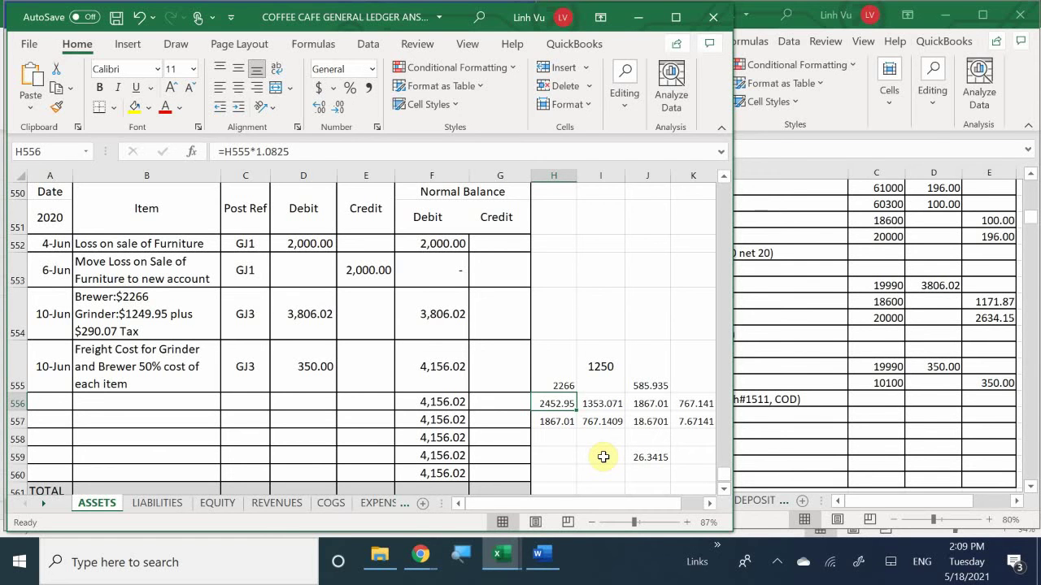
key(Right)
key(Up)
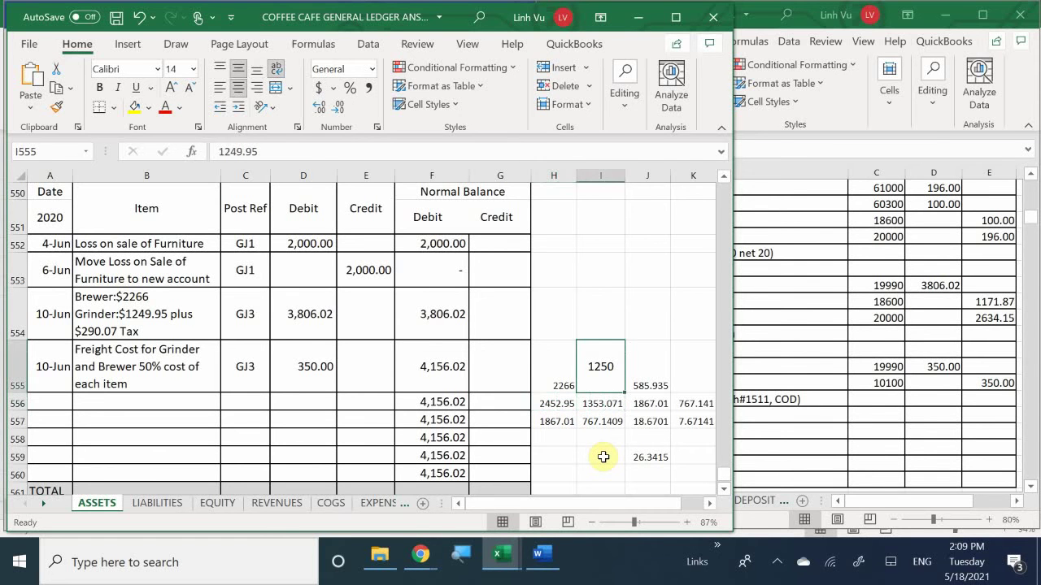
key(Down)
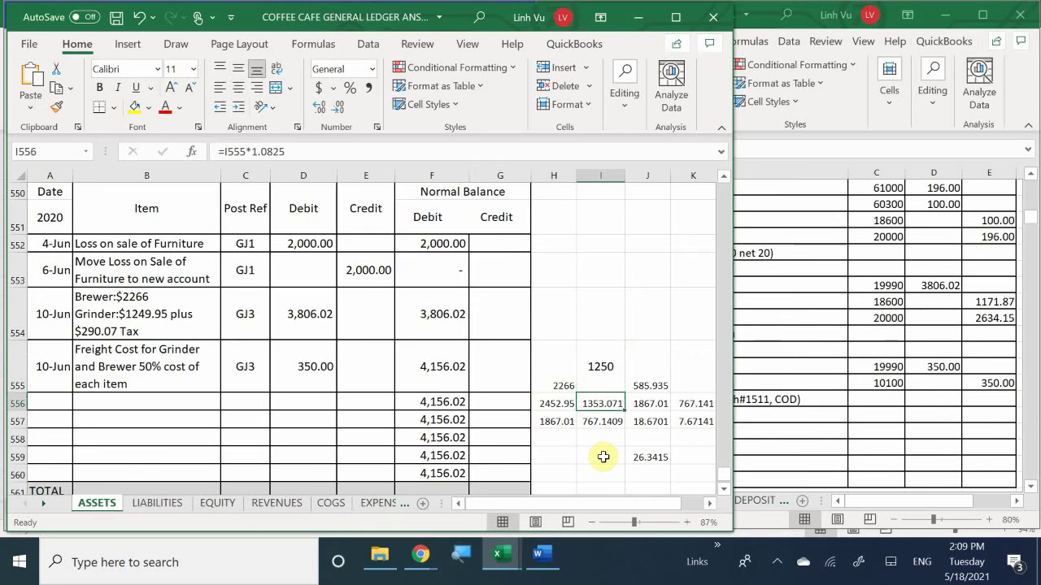
key(Down)
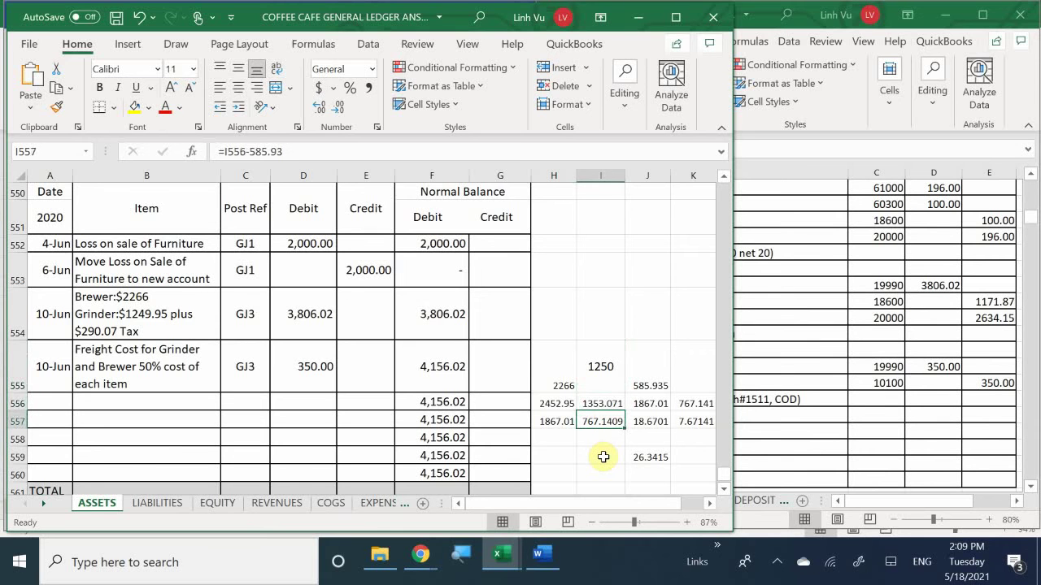
key(Right)
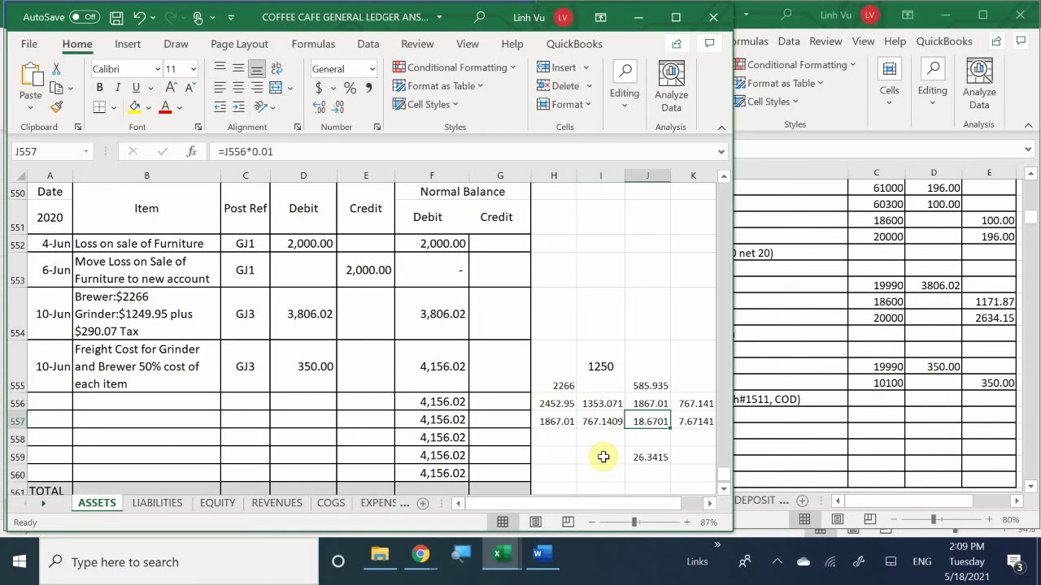
key(Up)
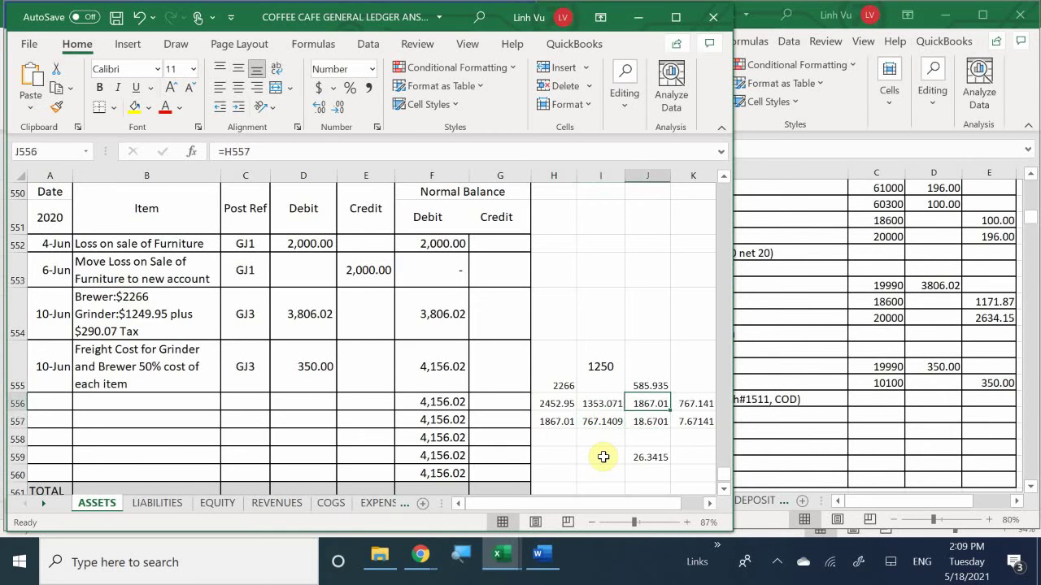
key(Right)
key(Down)
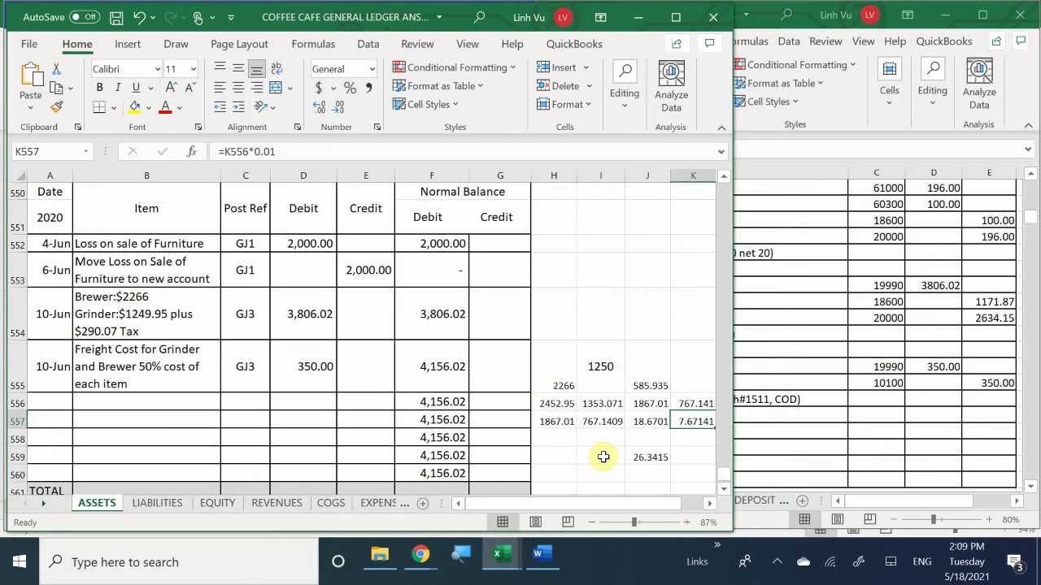
Step: Clear the 585.935 and 767.141 scratch values in columns J and K
key(Left)
key(Up)
text(=)
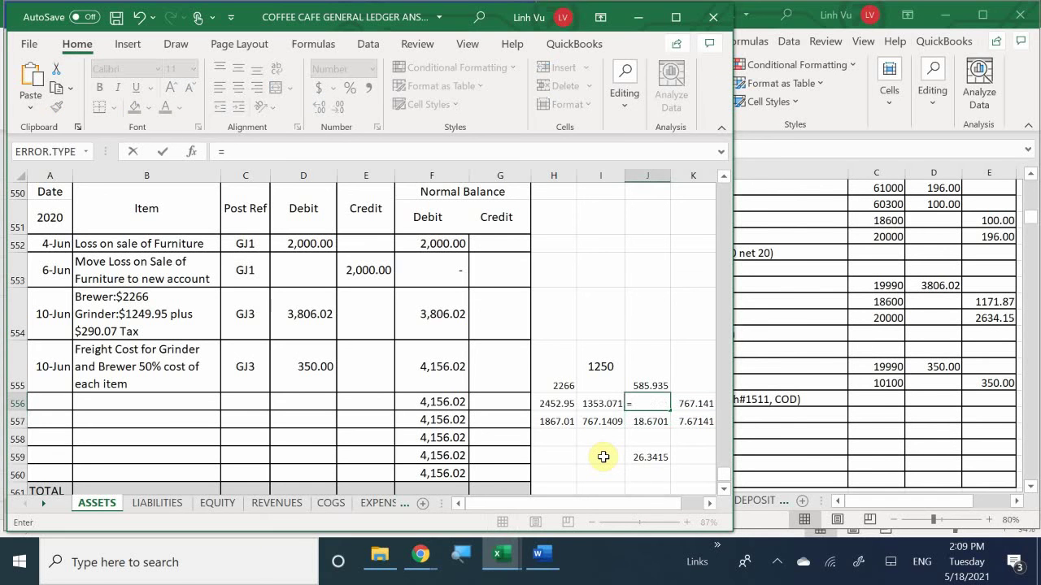
key(Escape)
key(ctrl+z)
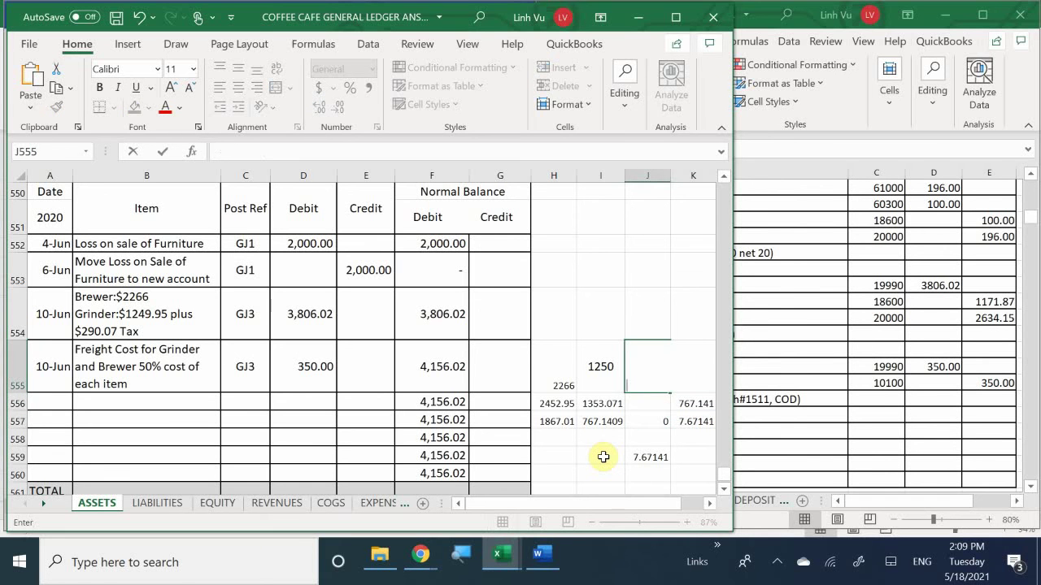
key(ctrl+z)
key(Down)
key(F2)
key(Escape)
key(Delete)
key(Up)
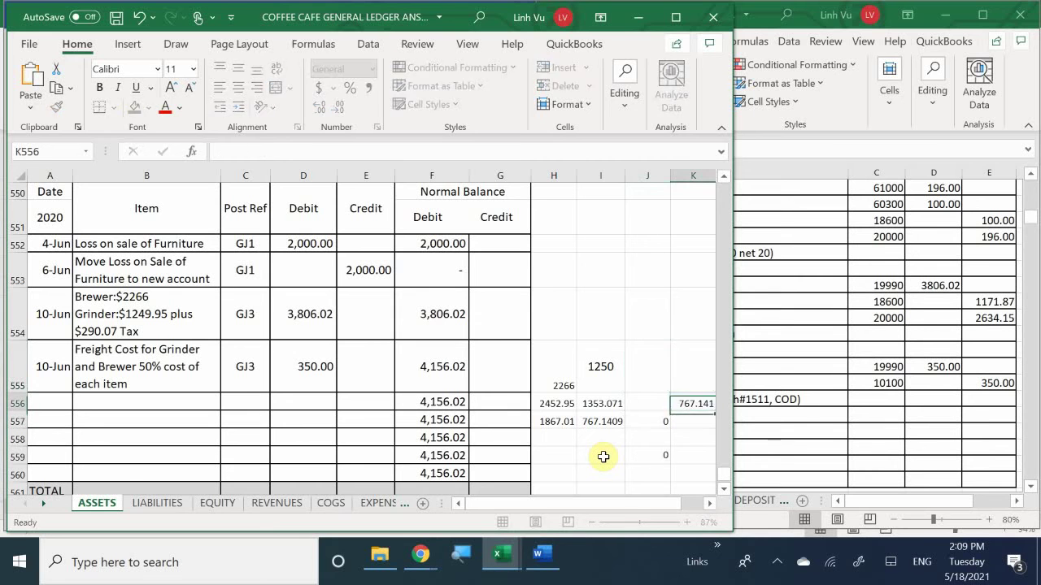
Step: Clear the remaining scratch cell and the 1250 value in I555
key(BackSpace)
key(Escape)
key(Left)
key(Left)
key(Up)
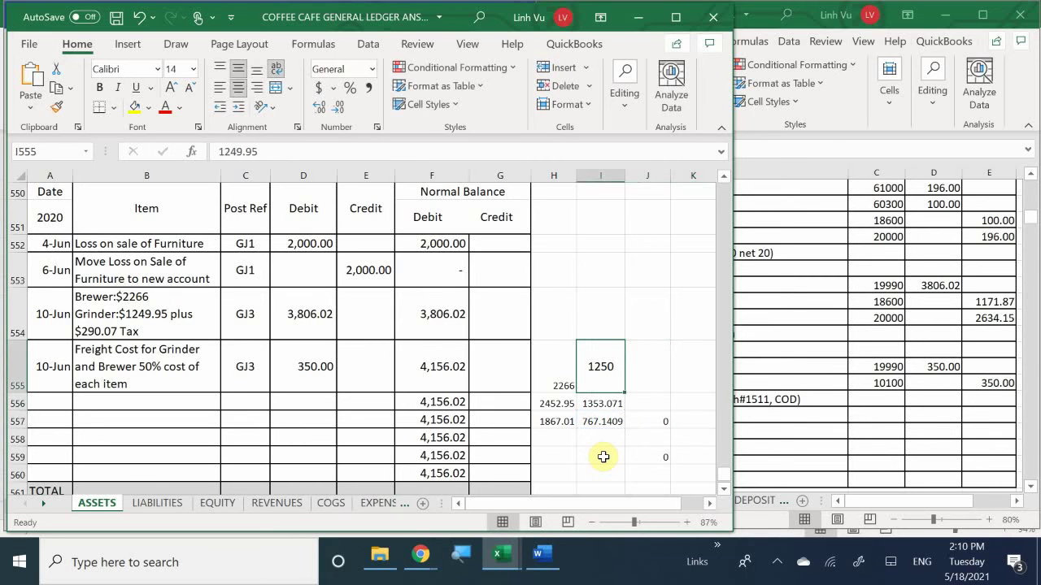
key(BackSpace)
key(Left)
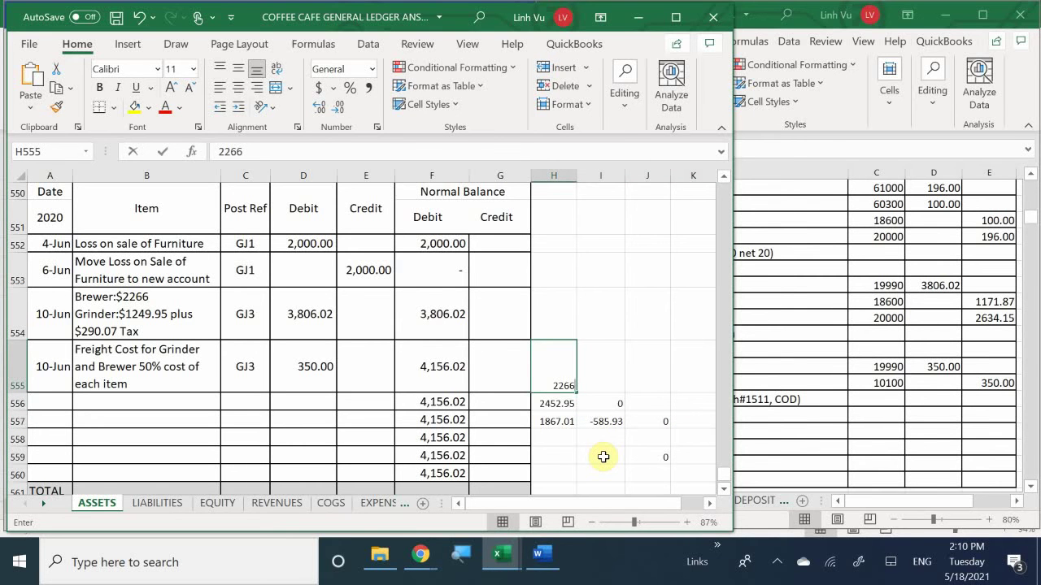
Step: Type the headings Asset Cost, Tax 8.25%, Freight and Total across H555:K555
key(BackSpace)
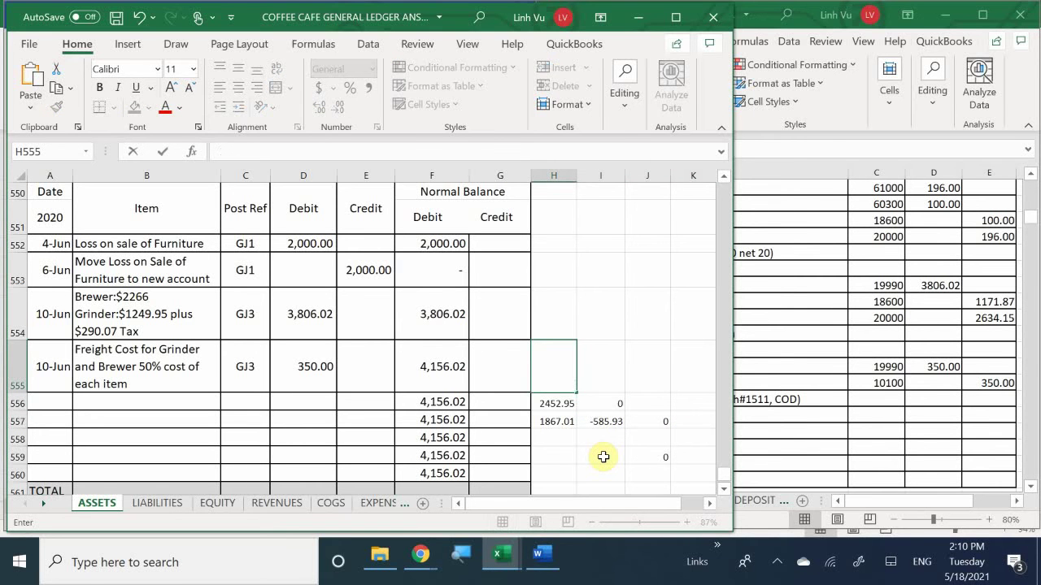
text(Asset Cost)
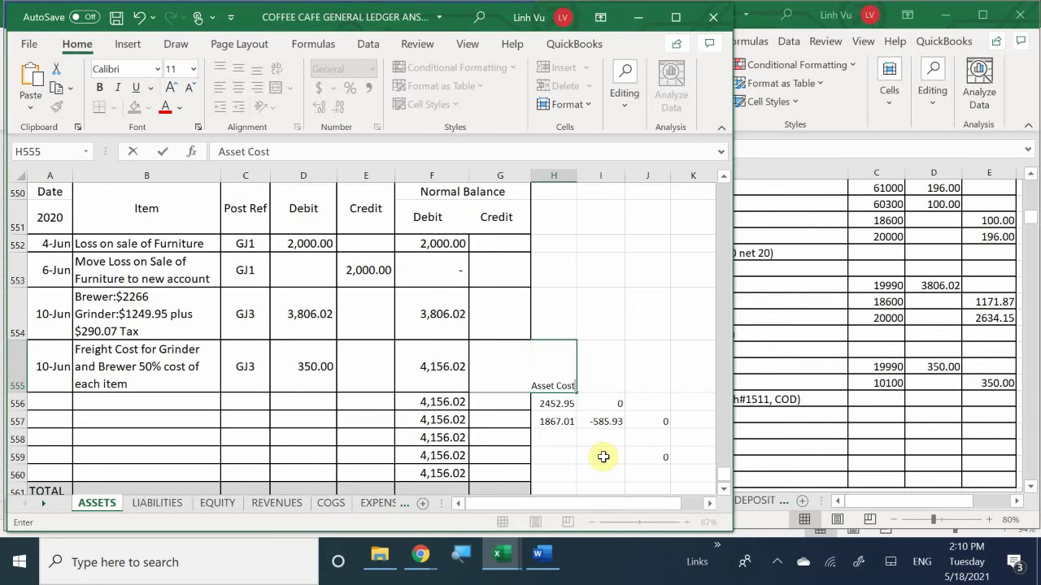
key(Tab)
text(Tax)
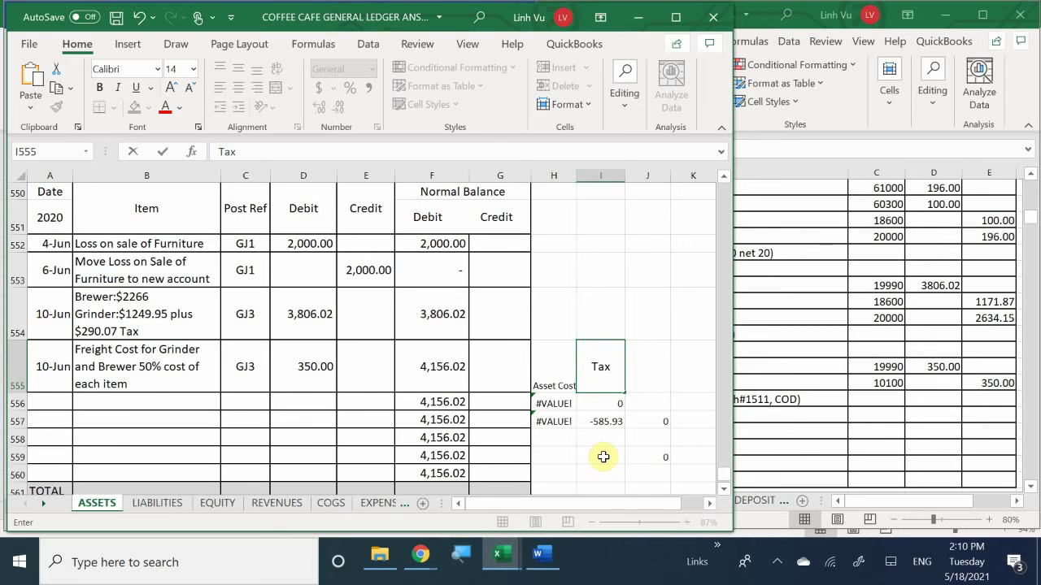
text( 8.25%)
key(Tab)
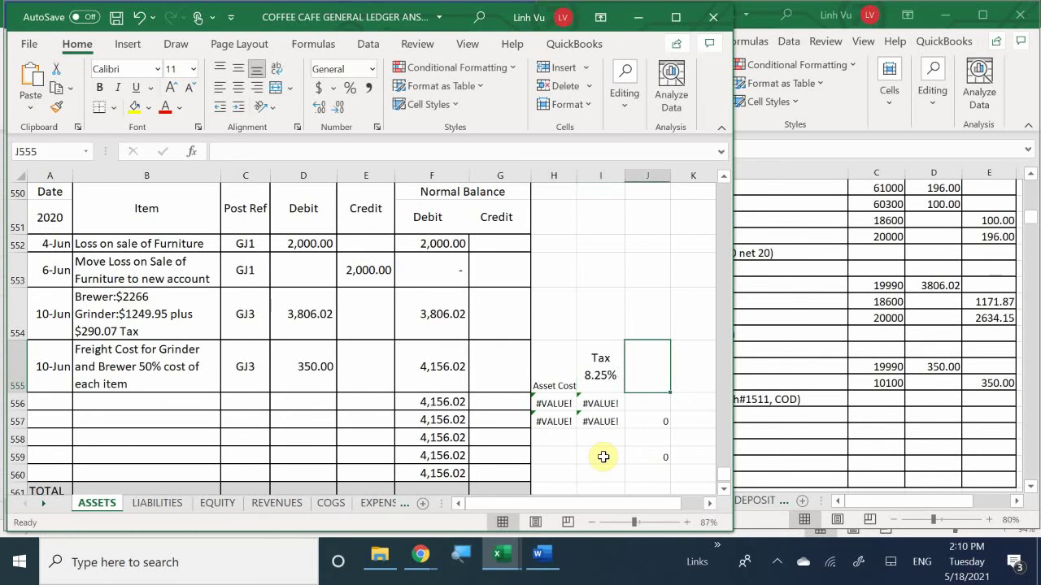
text(D)
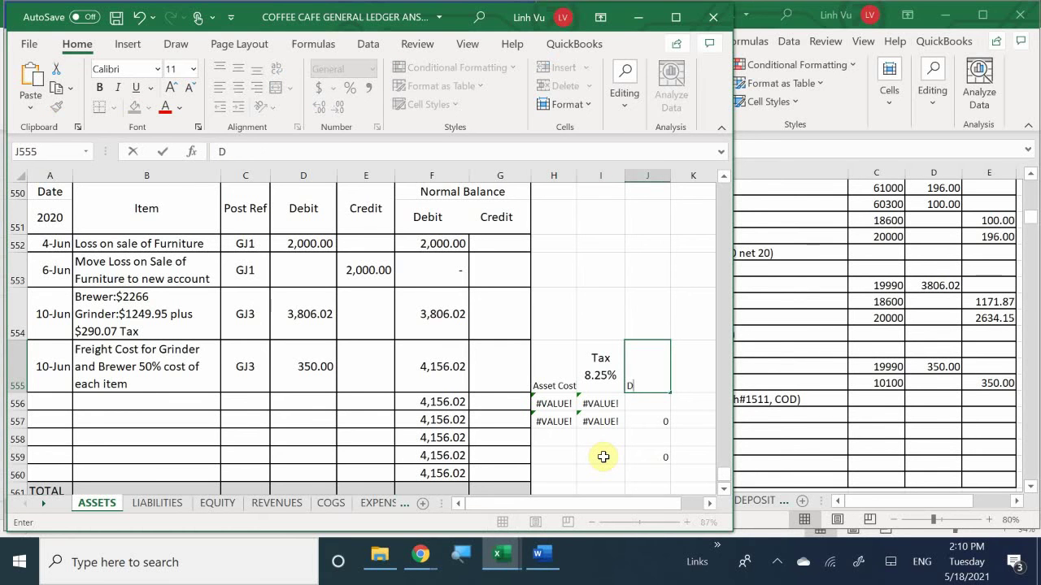
key(BackSpace)
text(Freight)
key(Tab)
text(Ti)
key(BackSpace)
text(otal)
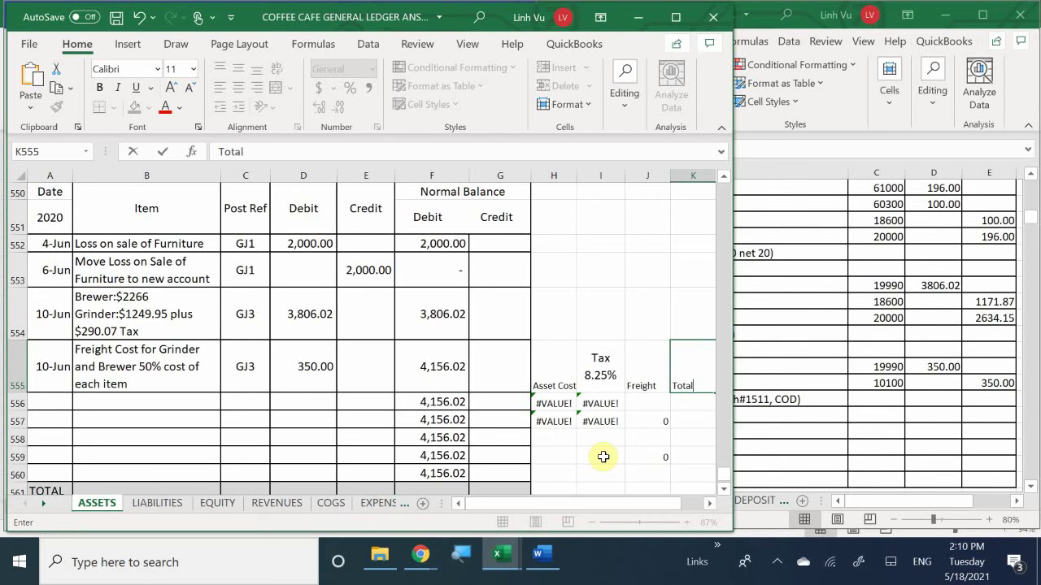
key(Down)
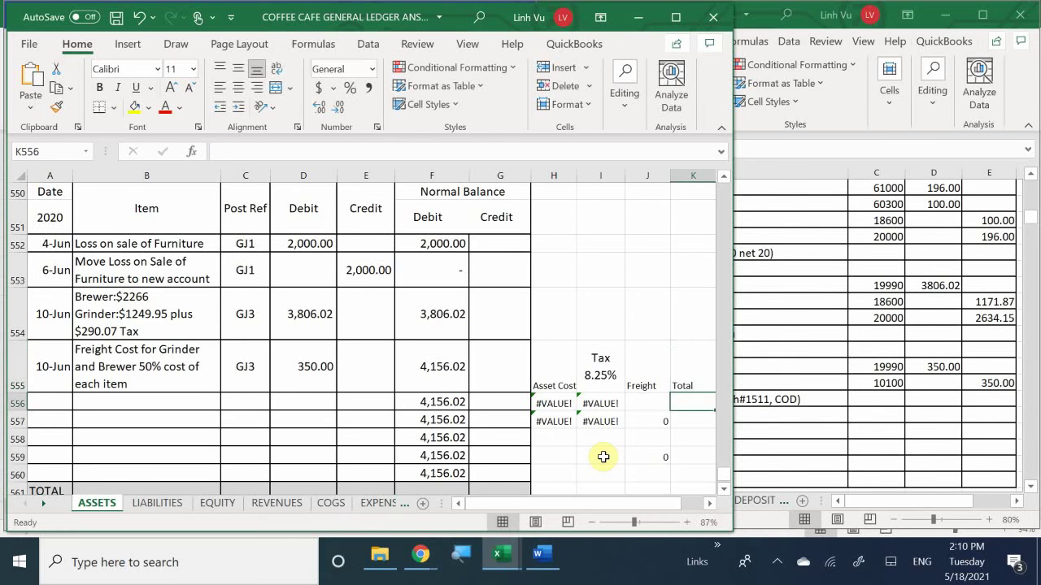
Step: Clear the old formulas, -585.93 and #VALUE! error from H556:I557
key(Left)
key(Left)
key(Delete)
key(Down)
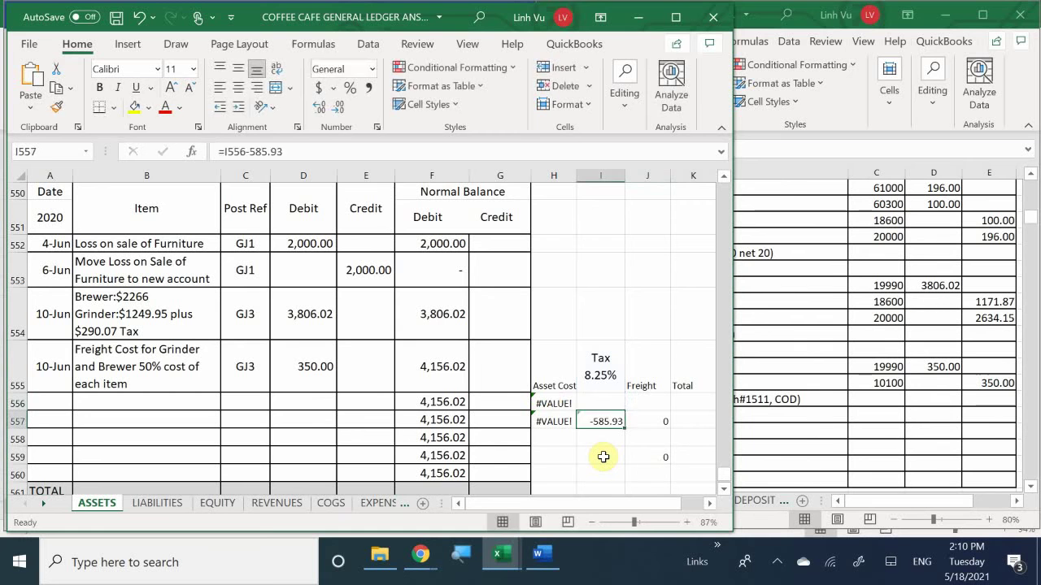
key(Delete)
key(Left)
key(Delete)
key(Up)
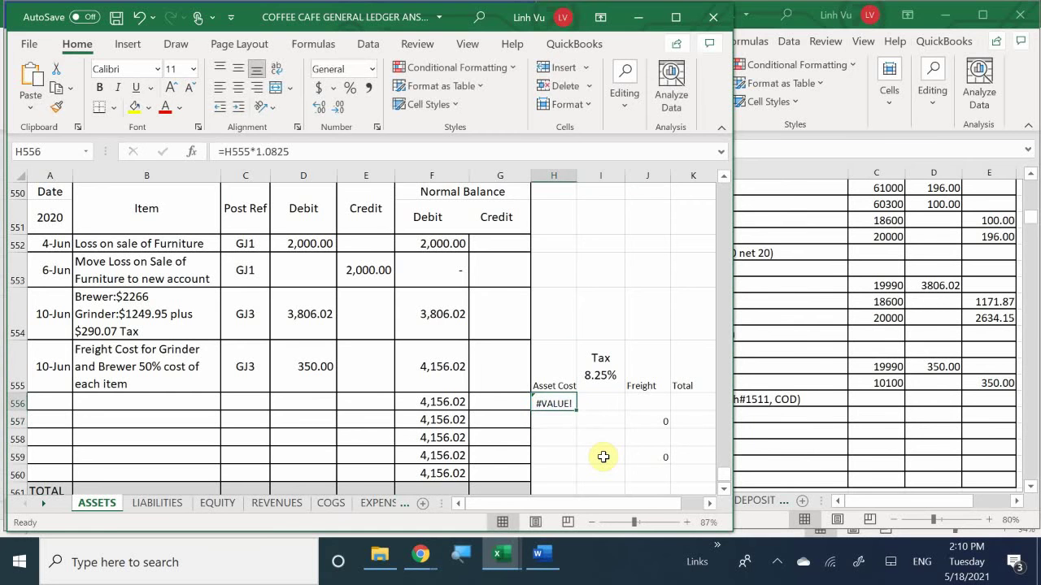
key(Delete)
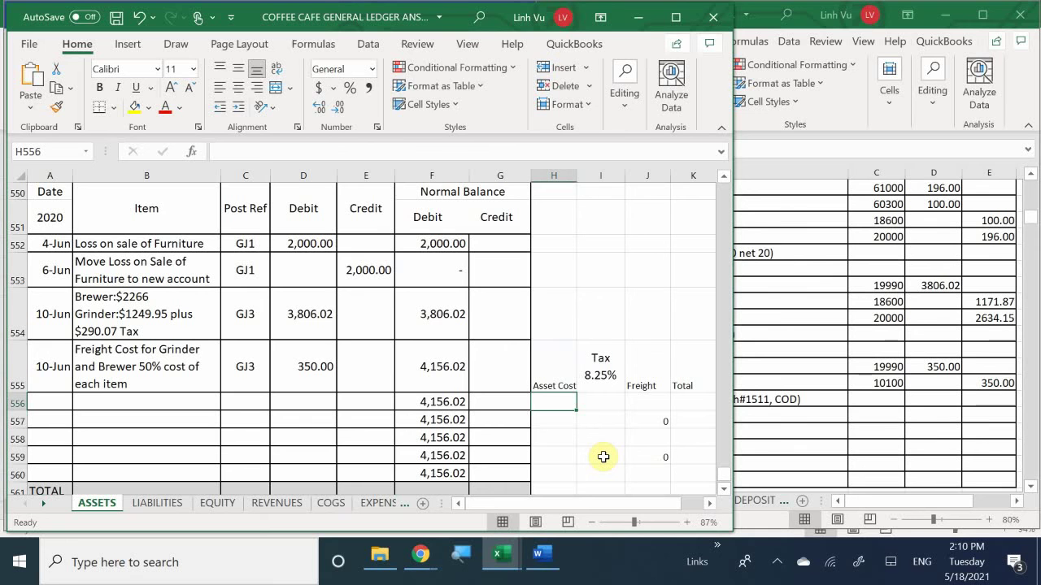
Step: Enter asset cost 2266 in H556 and tax formula =H556*.0825 in I556
text(22)
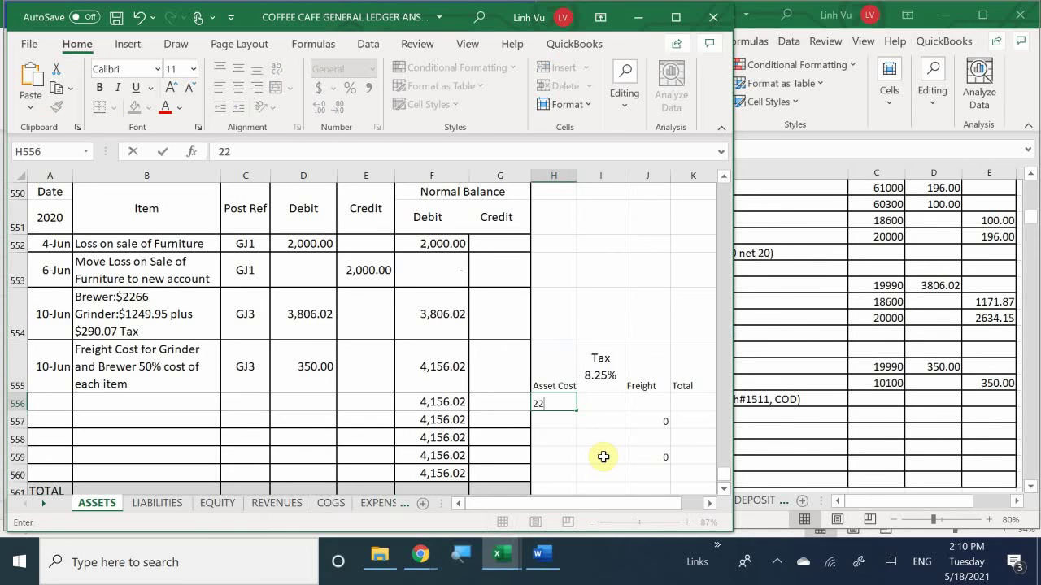
text(66)
key(Return)
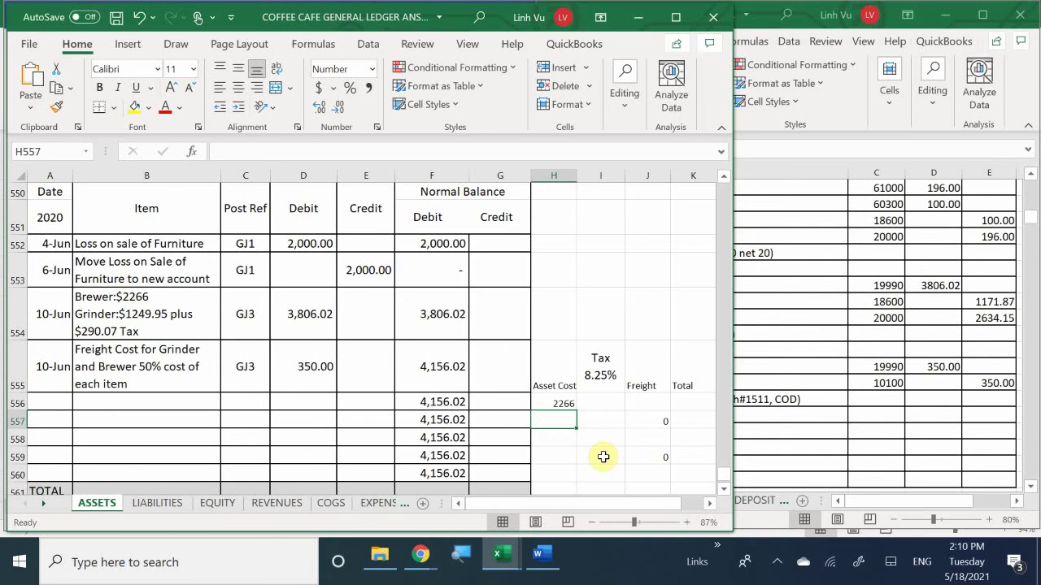
key(Up)
key(Right)
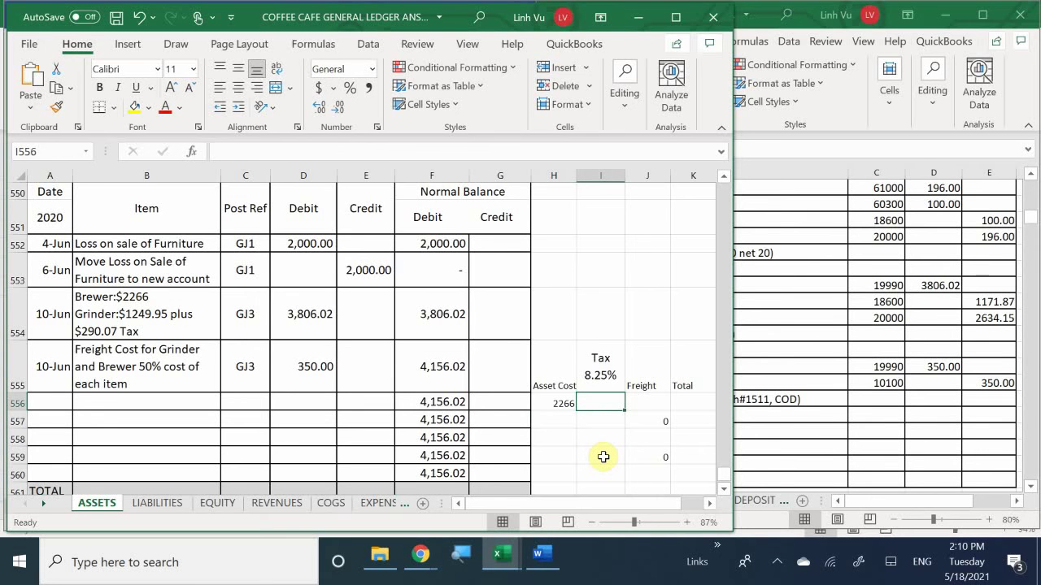
text(=)
key(Left)
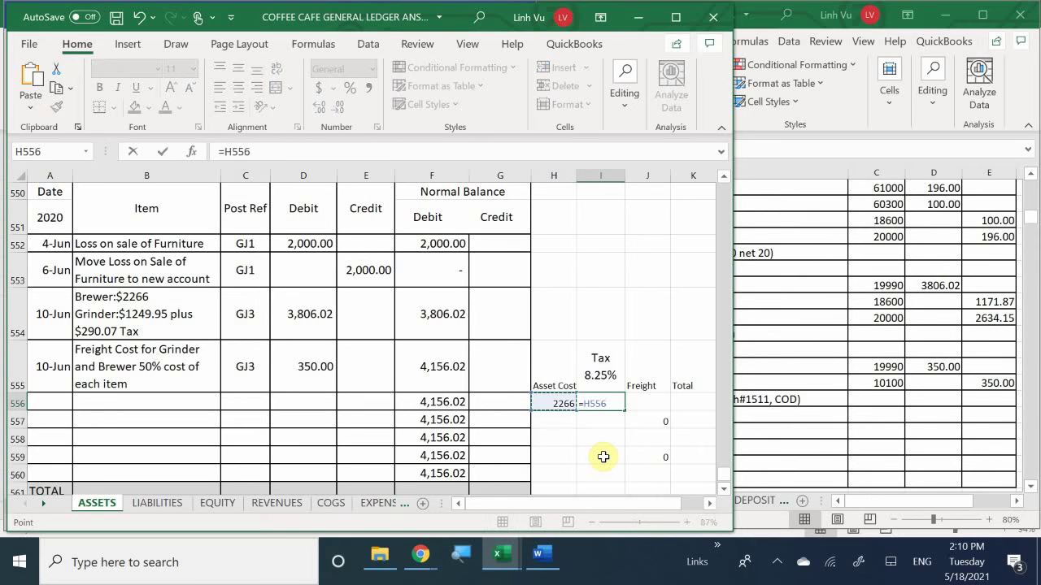
text(*.0825)
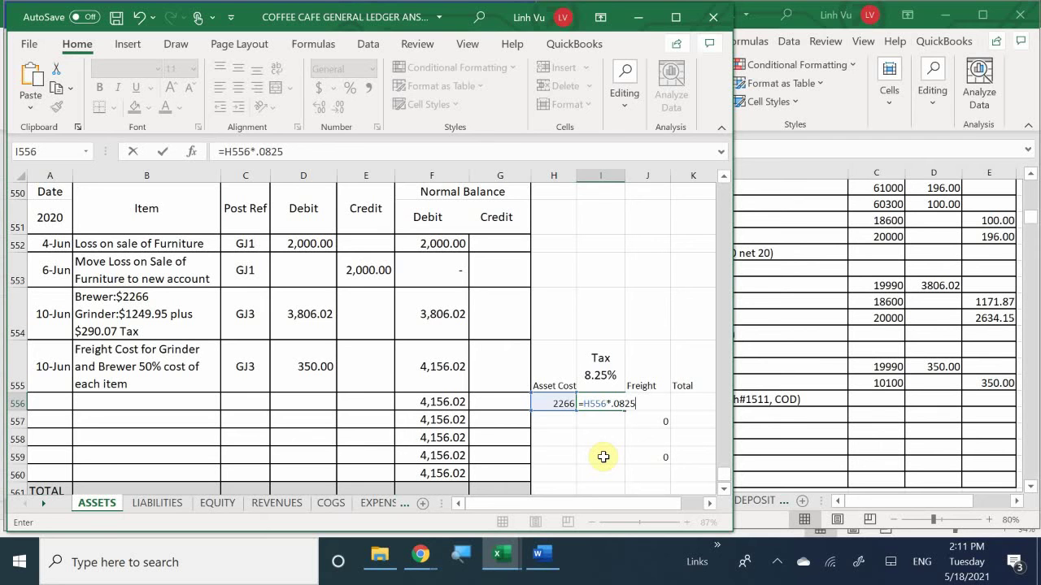
key(Return)
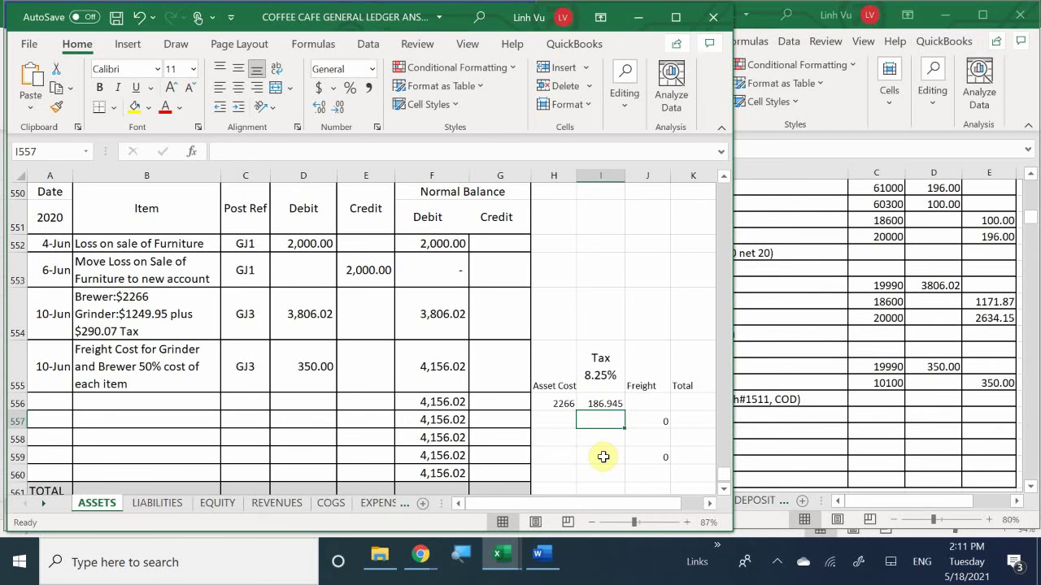
Step: Enter the half-freight formula =350/2 in J556
key(Right)
key(Up)
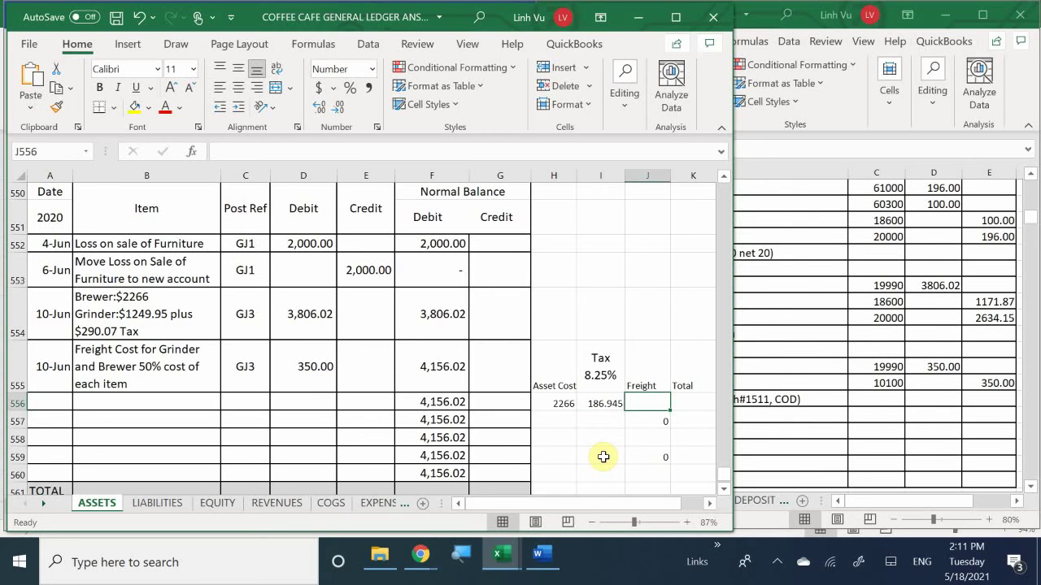
text(=350/2)
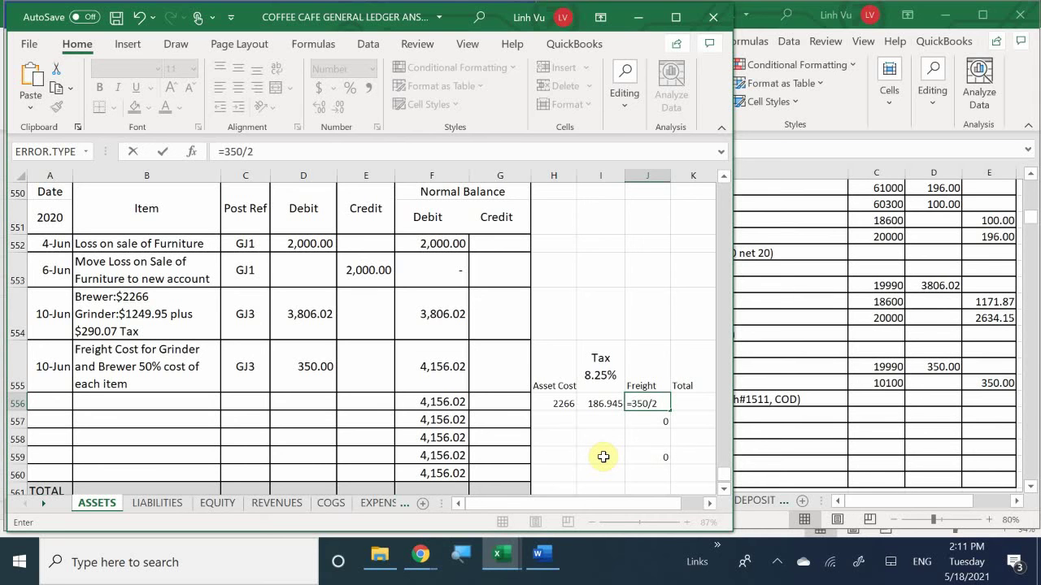
key(Return)
Step: Total the row in K556 with =J556+I556+H556
key(Up)
key(Right)
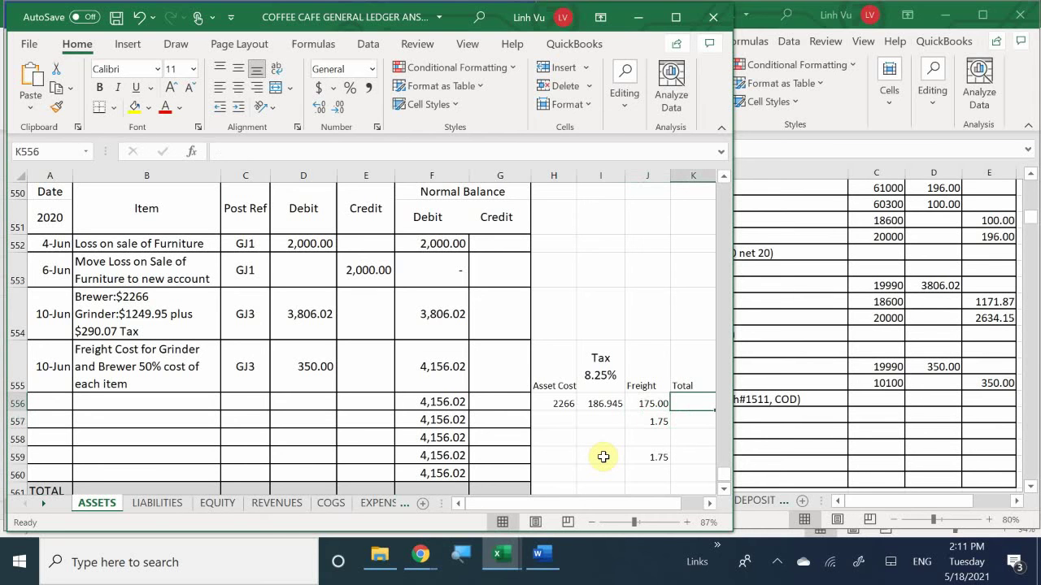
text(=)
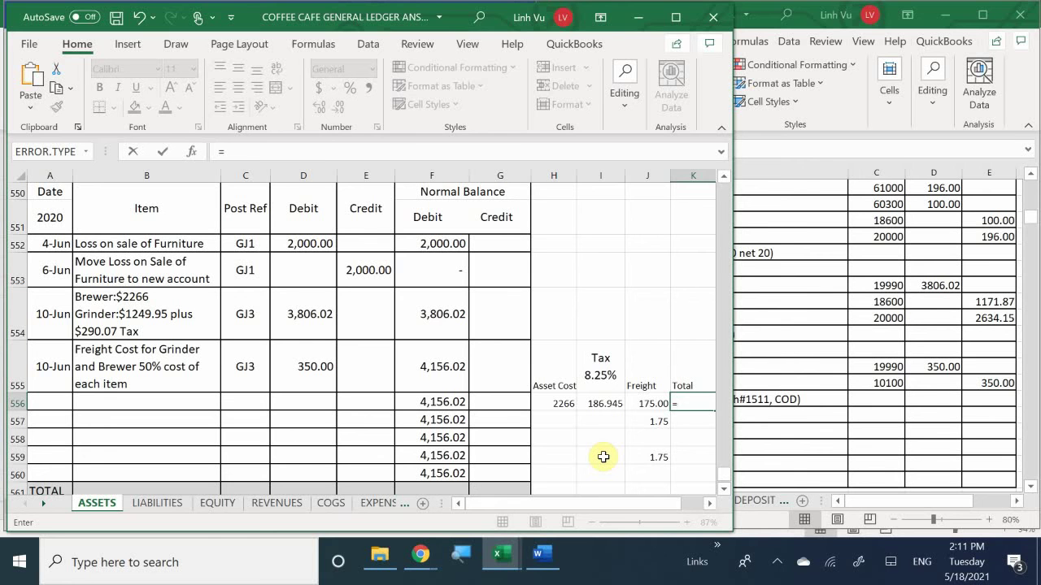
key(Left)
text(+)
key(Left)
key(Left)
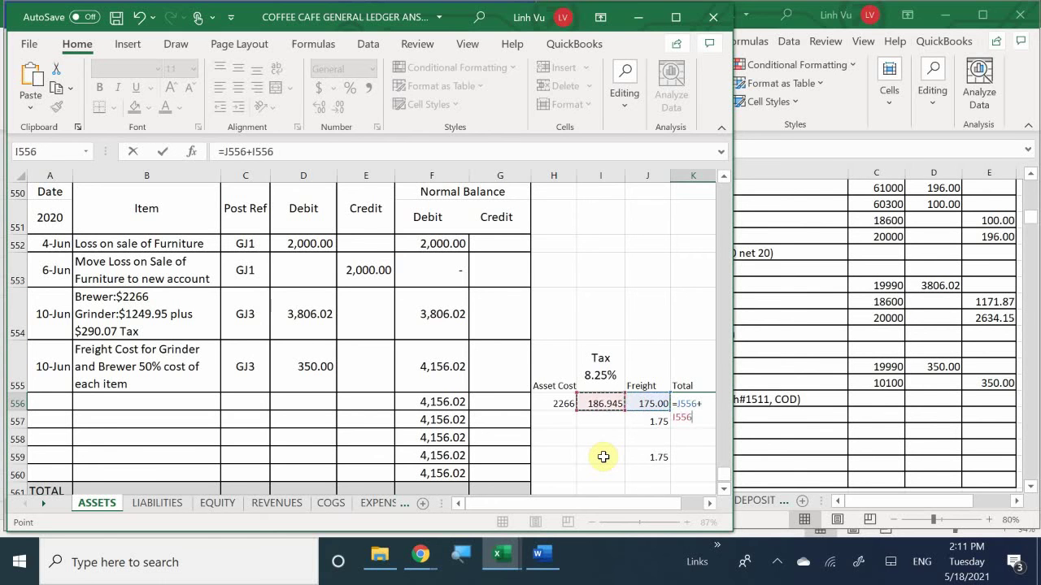
text(+)
key(Left)
key(Left)
key(Left)
key(Return)
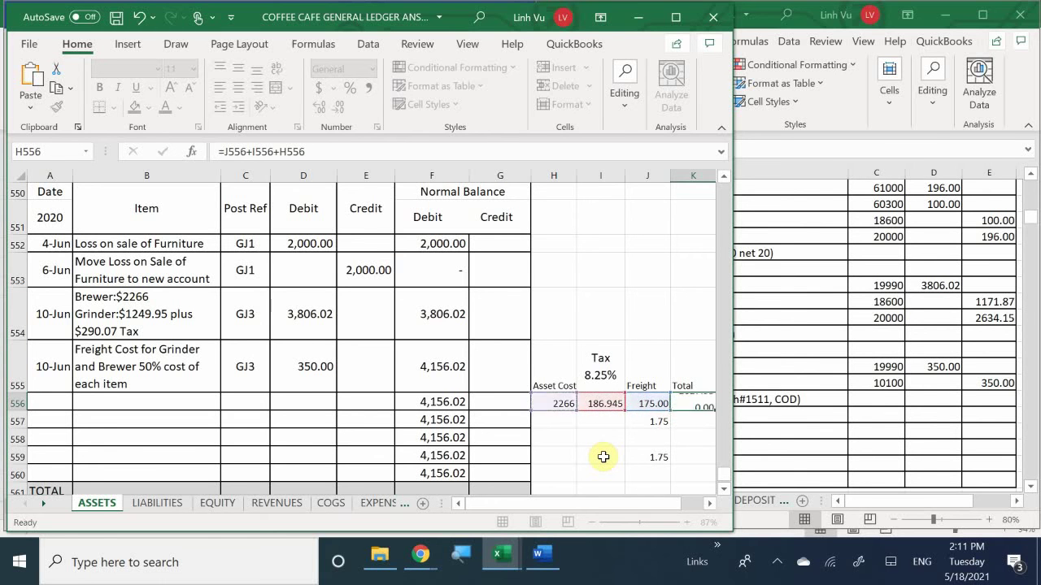
Step: Clear the leftover 1.75 value in J557
key(Left)
key(shift+Up)
key(BackSpace)
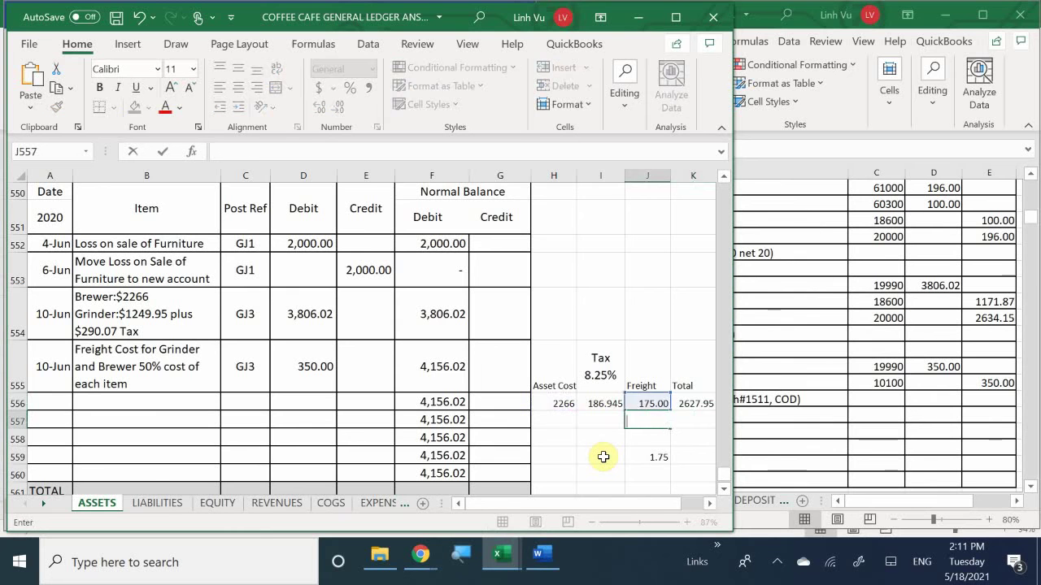
key(Return)
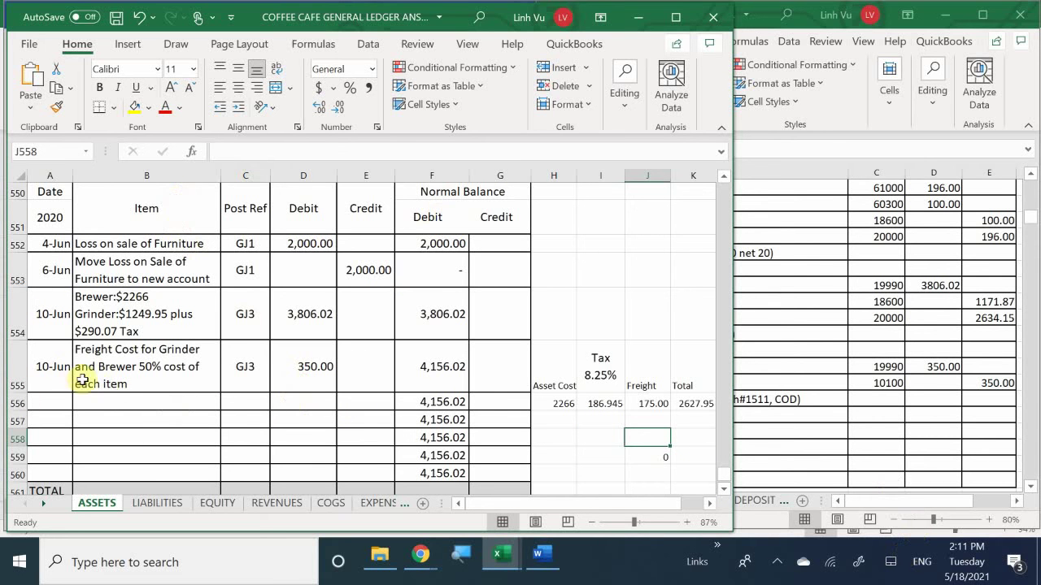
scroll(130, 400, down, 1)
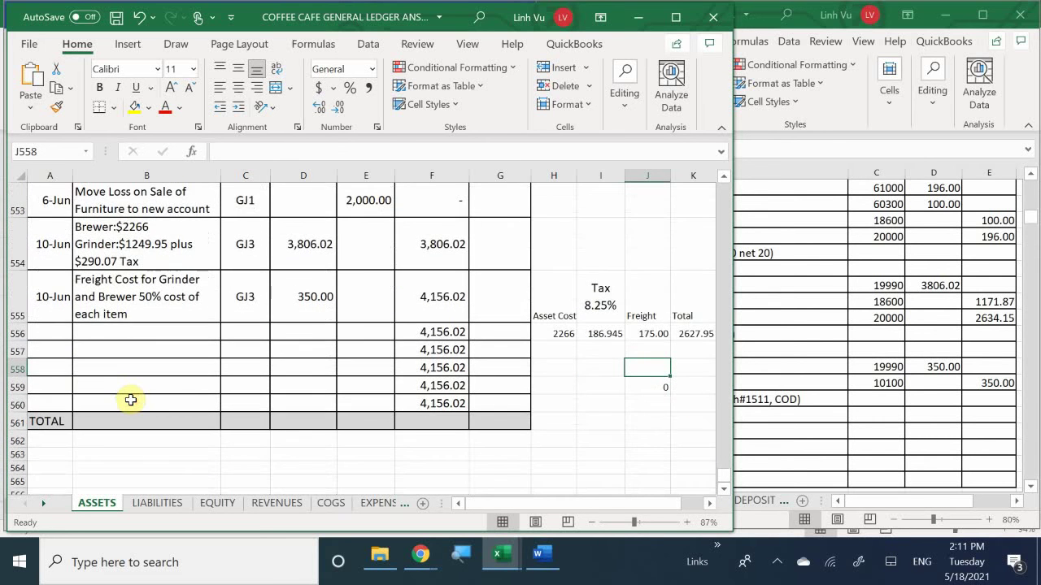
scroll(130, 400, up, 1)
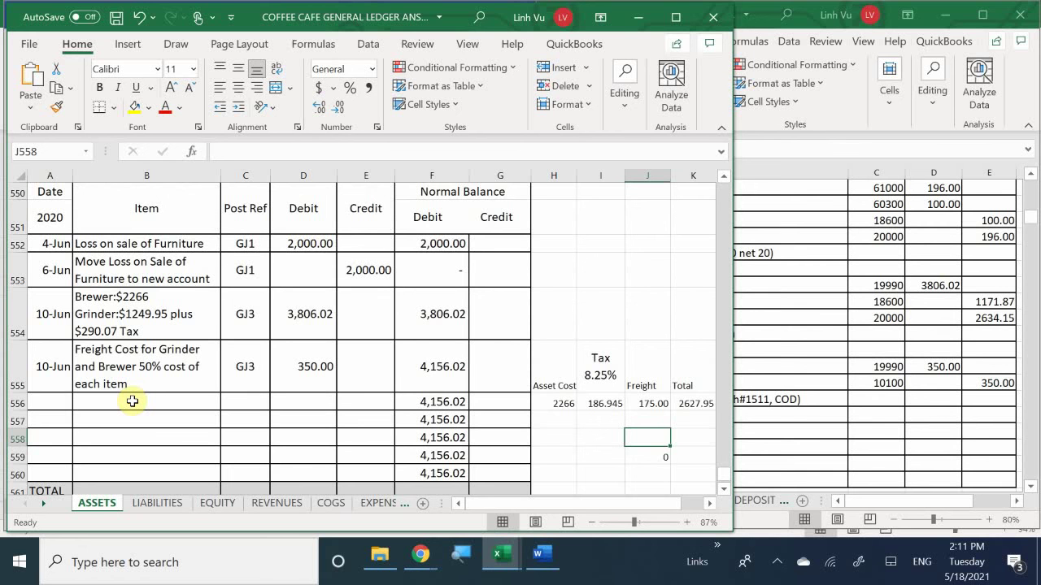
scroll(132, 401, down, 1)
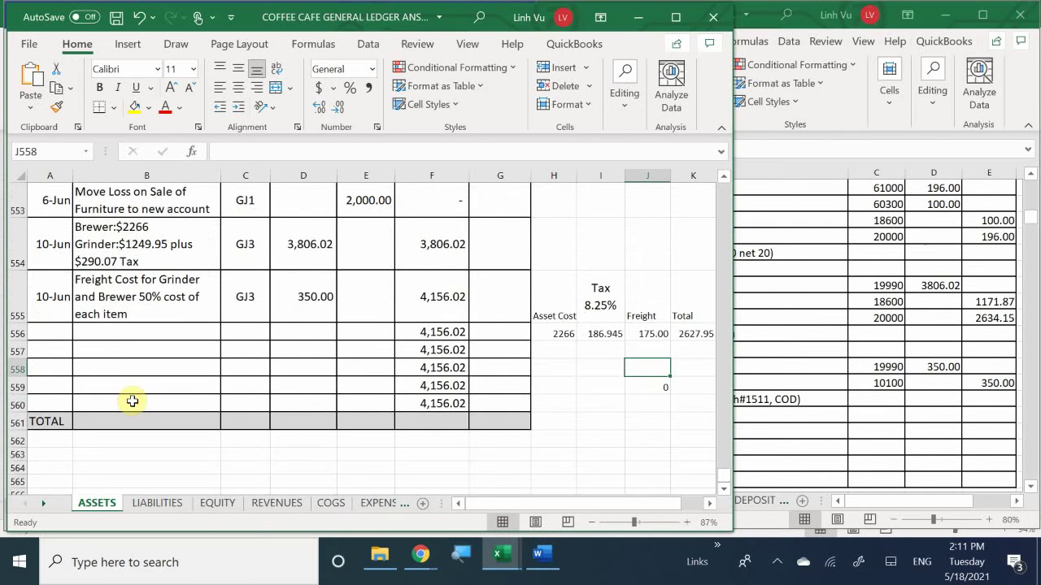
scroll(131, 401, up, 1)
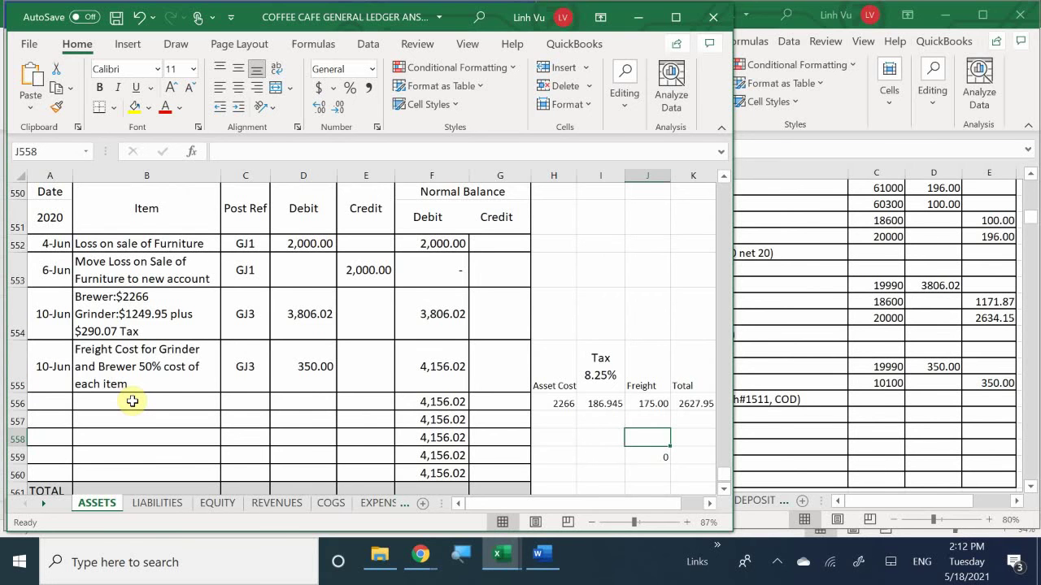
scroll(132, 401, down, 1)
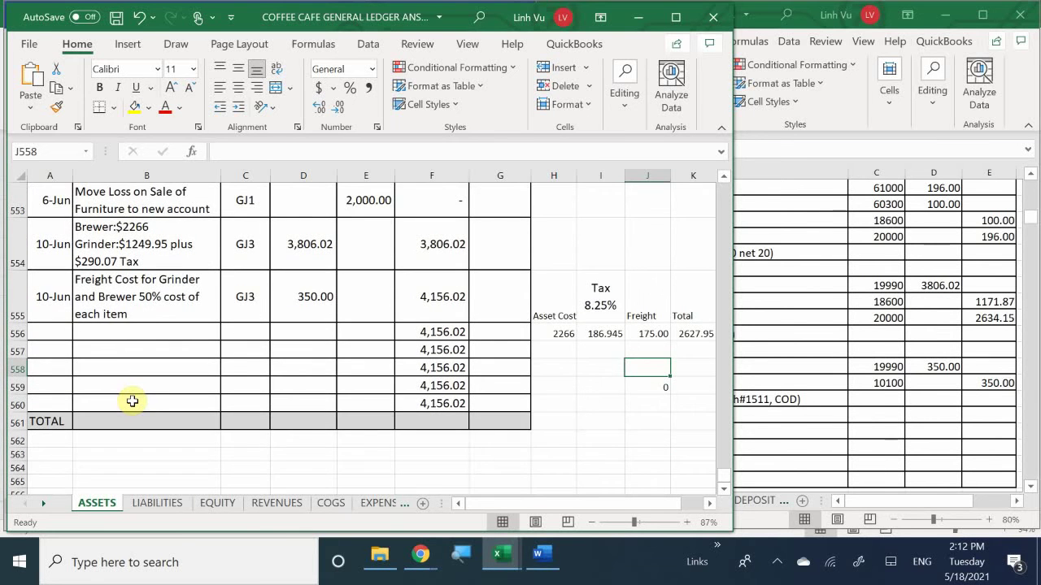
scroll(132, 401, up, 2)
scroll(132, 401, down, 2)
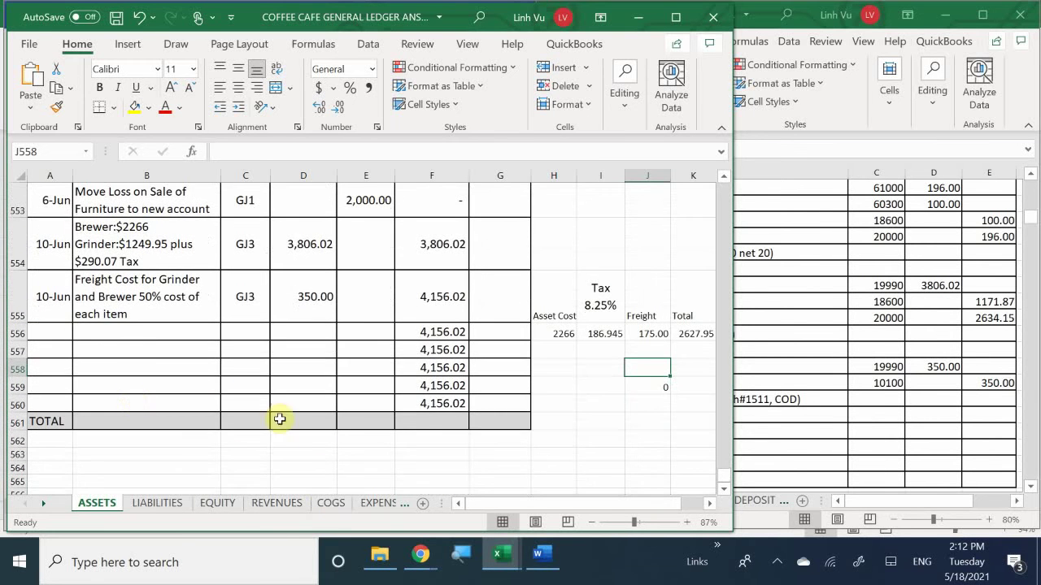
scroll(277, 386, up, 1)
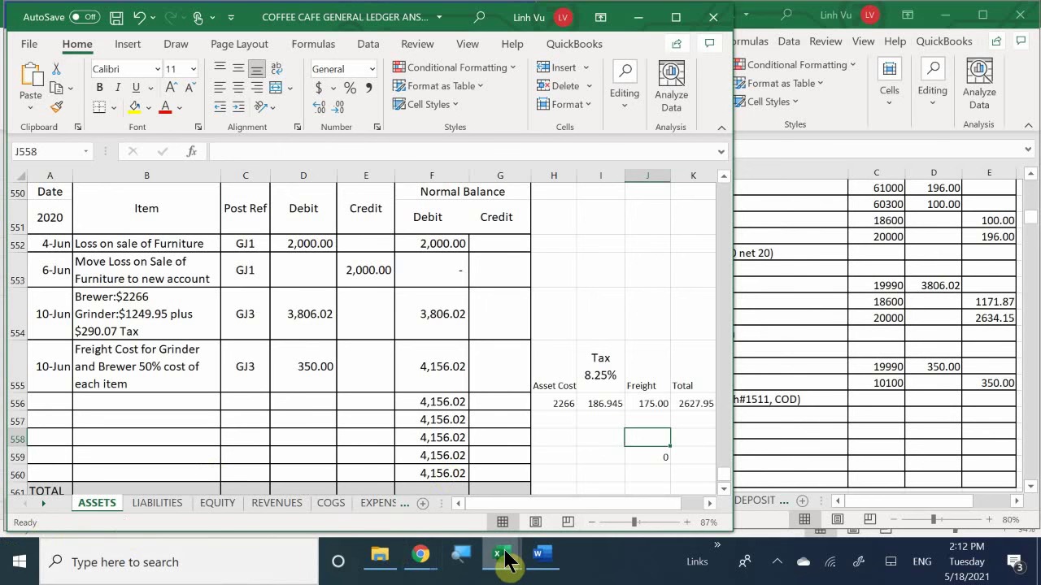
mouse_move(506, 561)
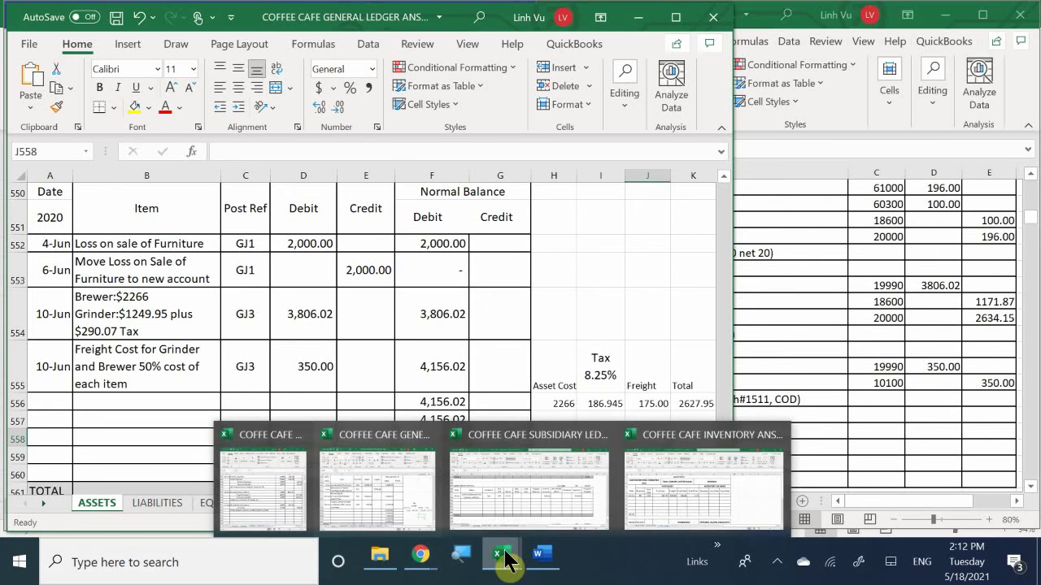
Step: In the General Journal, enter date 6/10 in A121, Coffee Brewer in B121 and Miscellaneous Suspense in B122
click(283, 483)
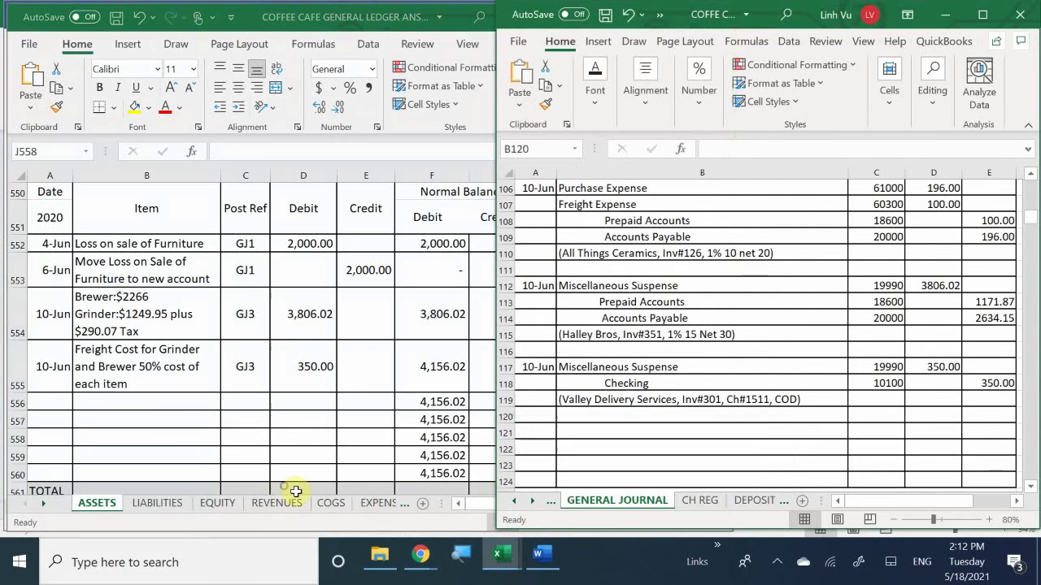
click(540, 428)
text(6/10)
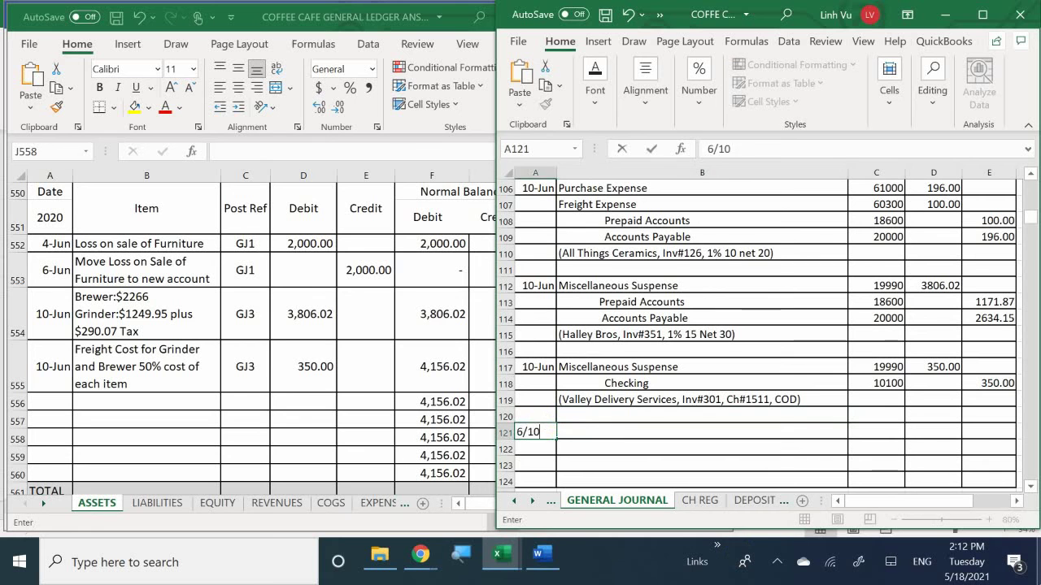
key(Return)
click(702, 432)
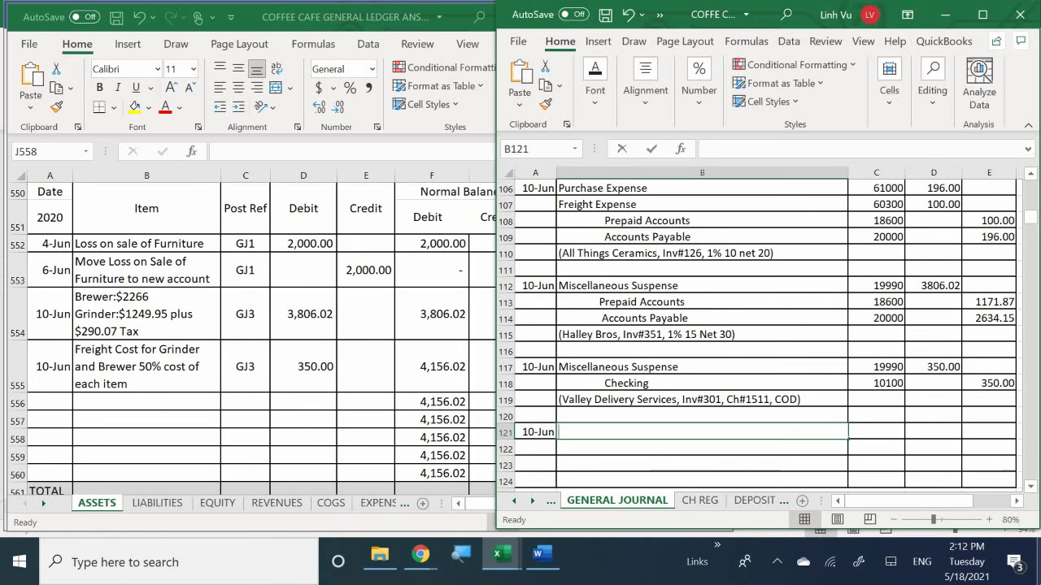
text(Coffee B)
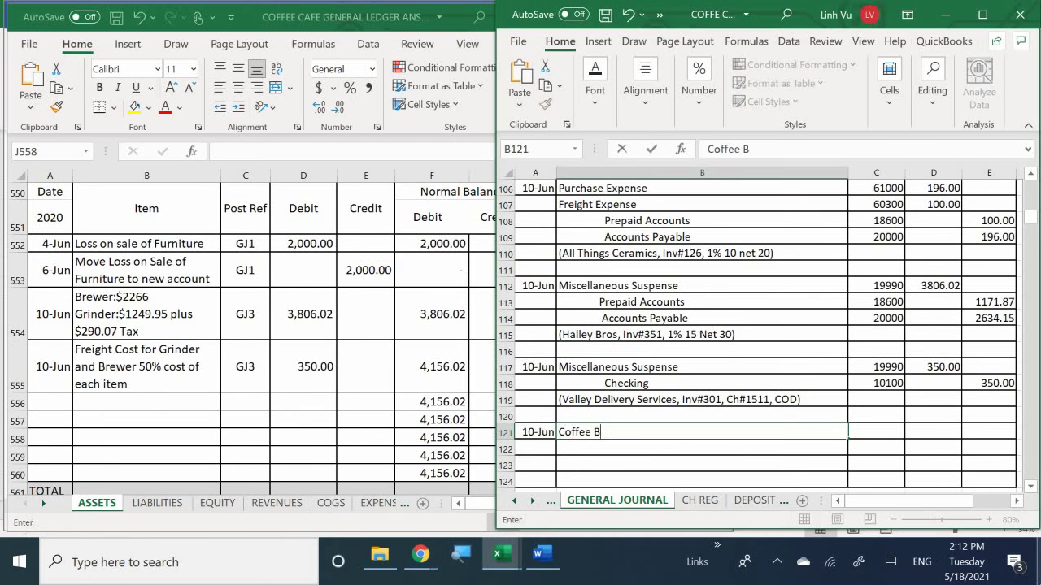
text(rewer)
key(Return)
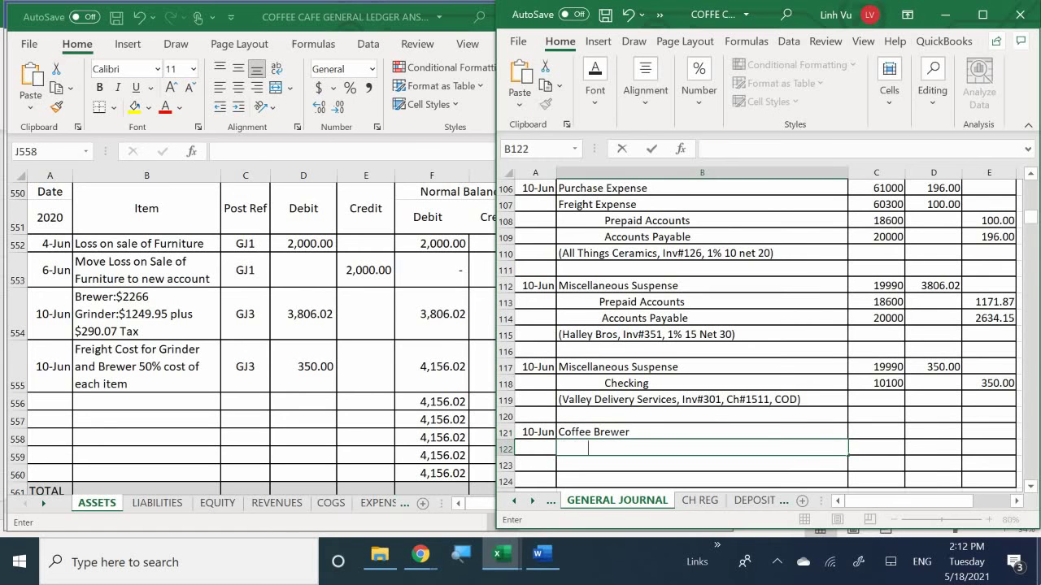
text(Miscella)
text(neous )
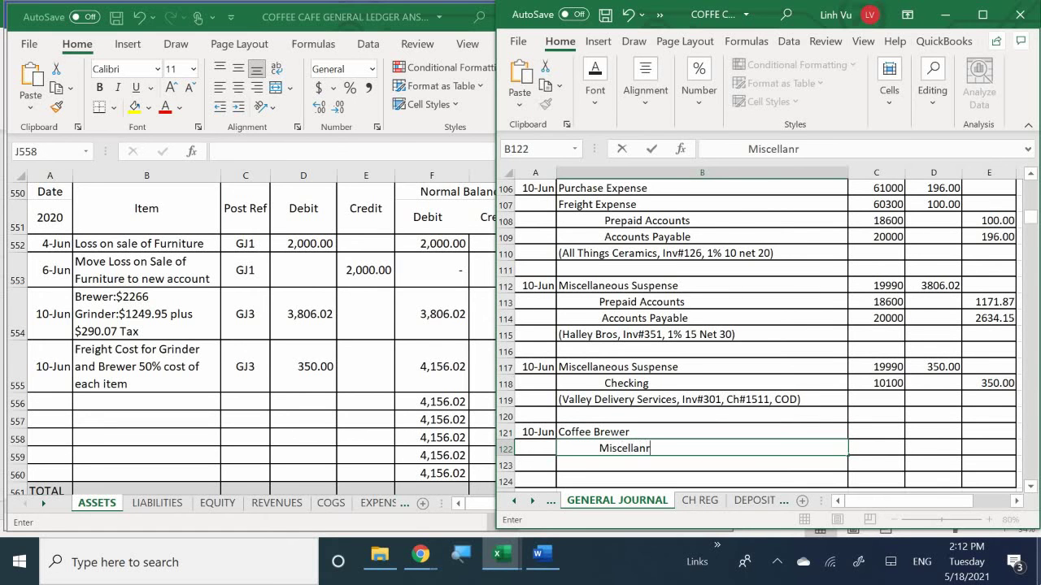
text(Suspense)
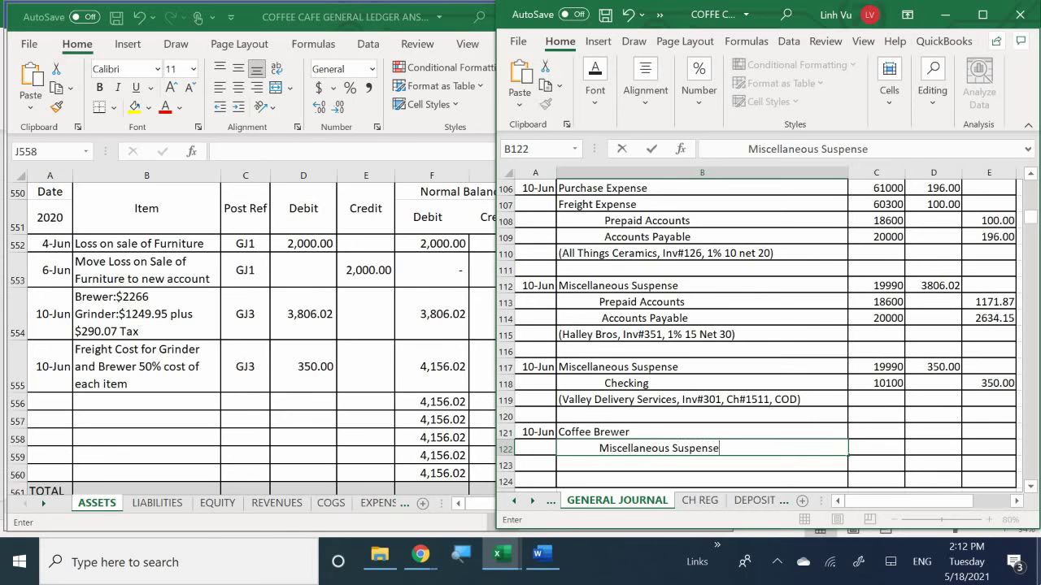
key(Return)
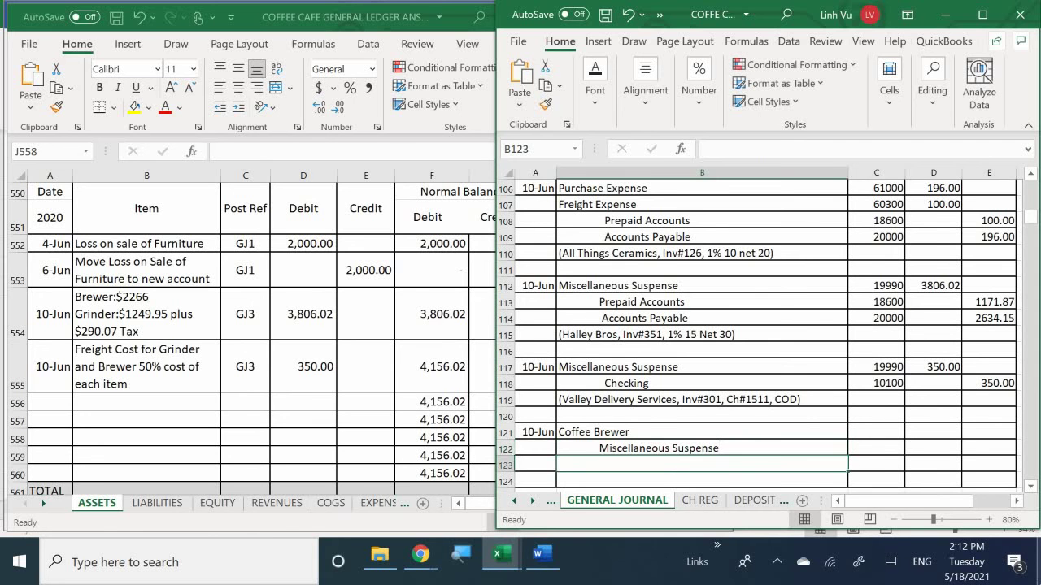
key(Right)
key(Up)
click(875, 432)
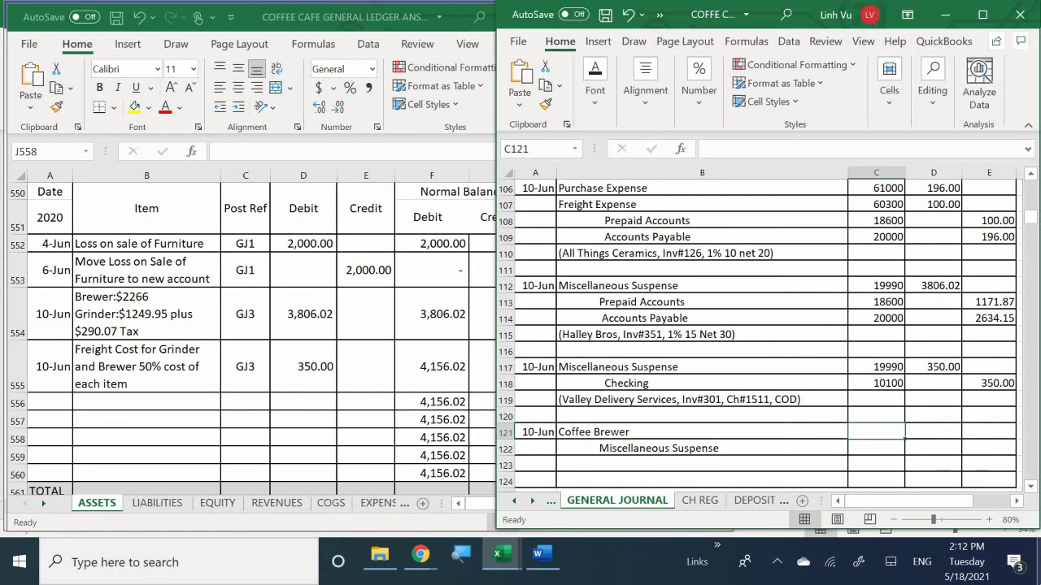
Step: Enter account numbers 15010 for Coffee Brewer and 19990 for Miscellaneous Suspense
text(15010)
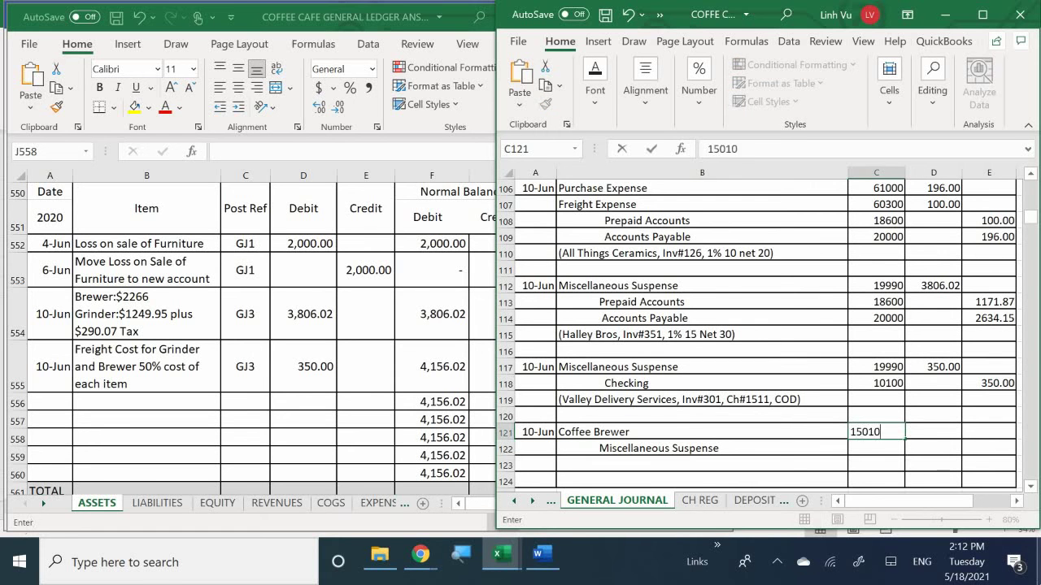
key(Return)
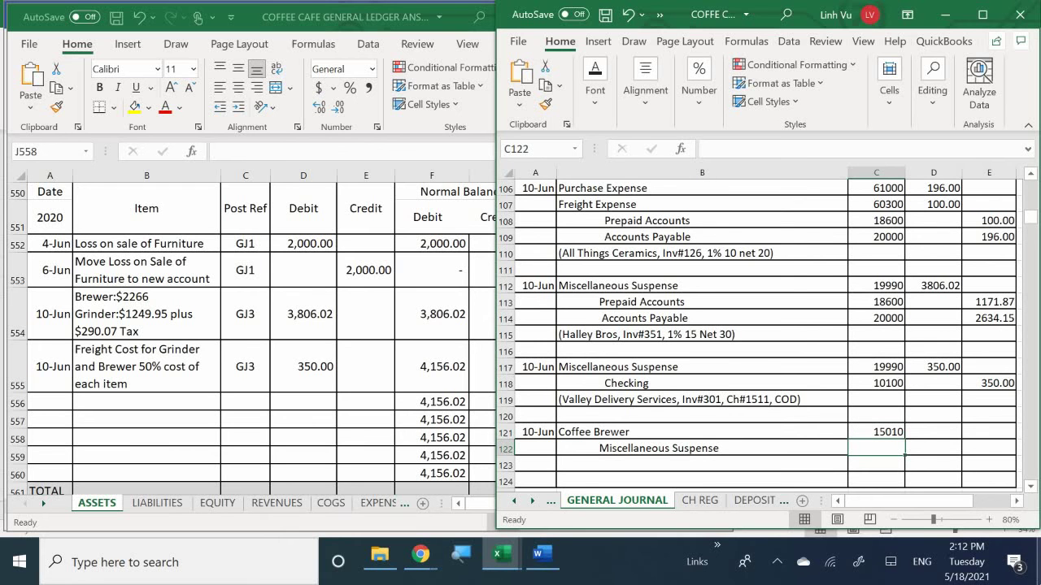
text(19990)
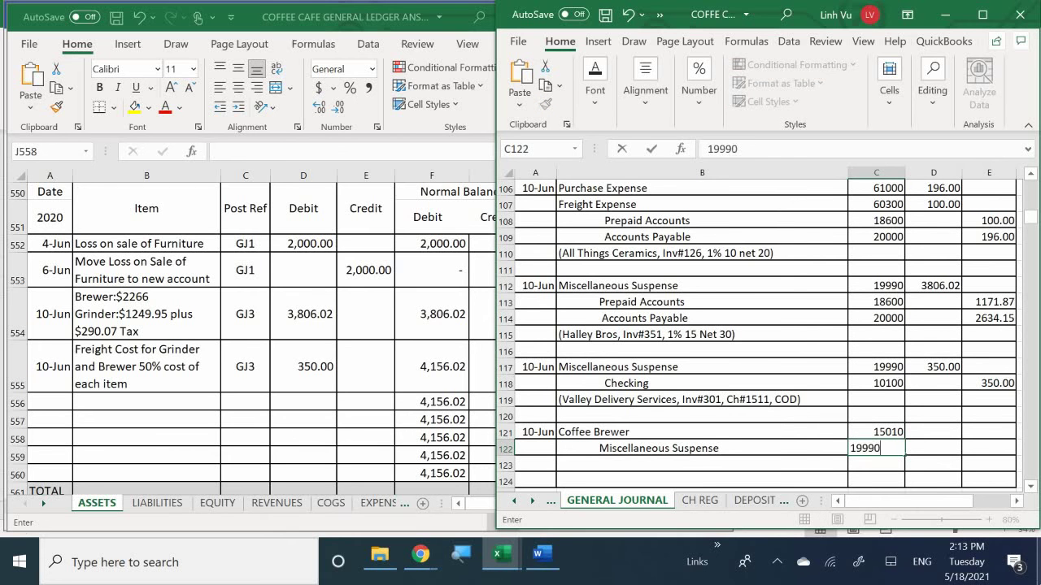
key(Return)
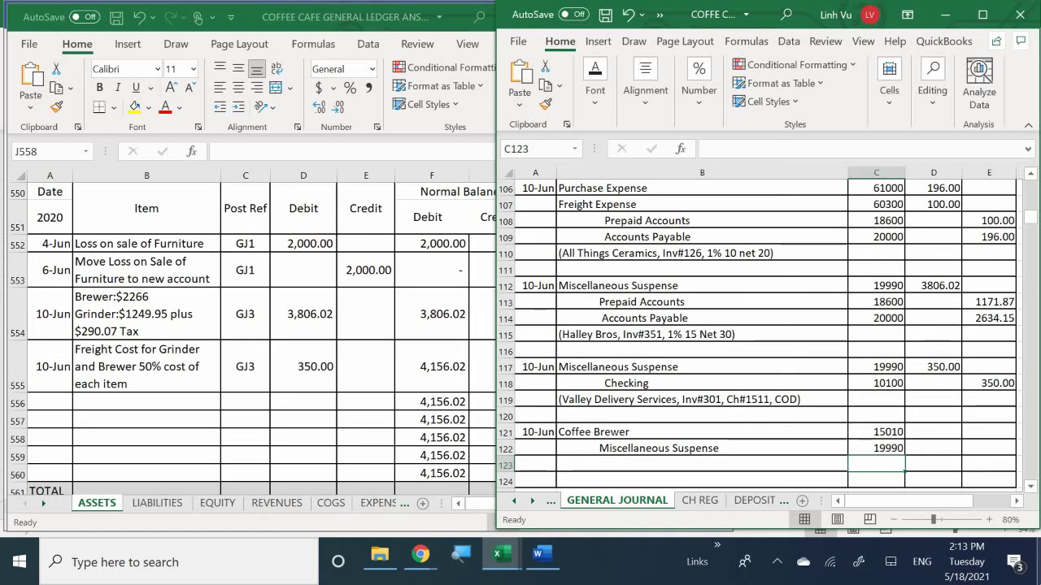
Step: Debit Coffee Brewer 2627.95 in D121 and credit Miscellaneous Suspense with =D121 in E122
click(934, 448)
click(933, 432)
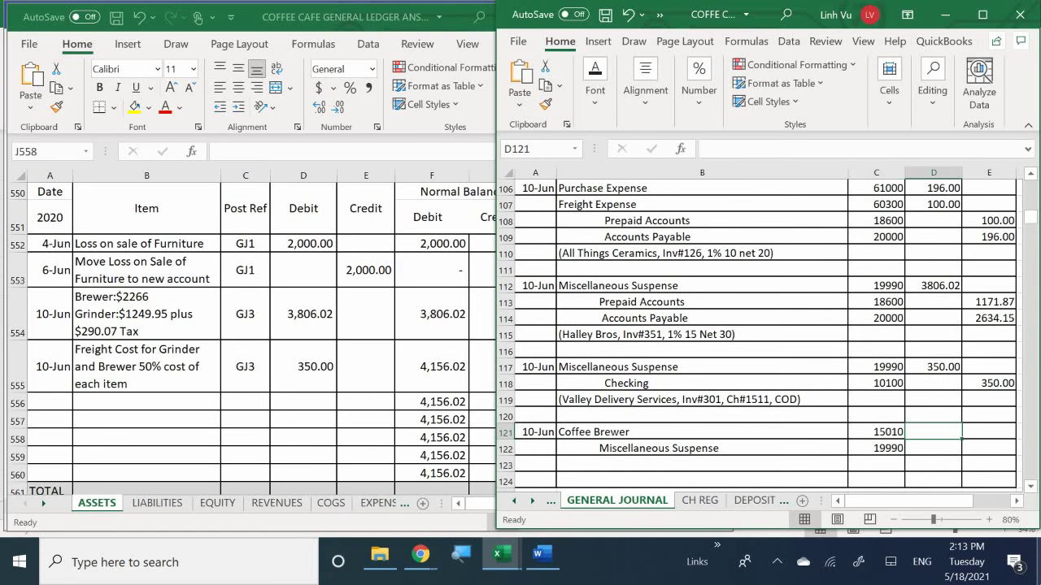
text(262)
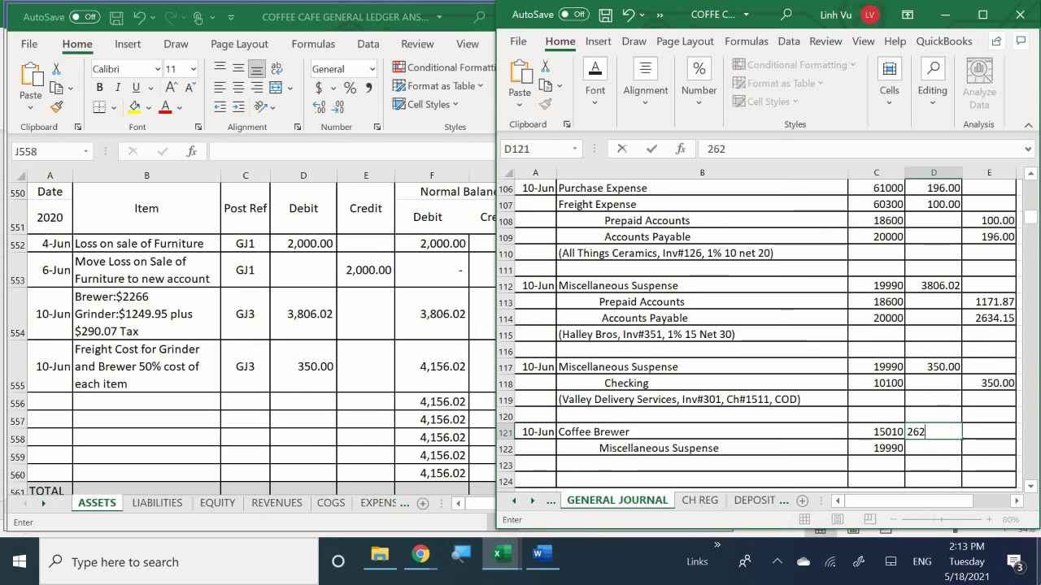
text(7.95)
key(Return)
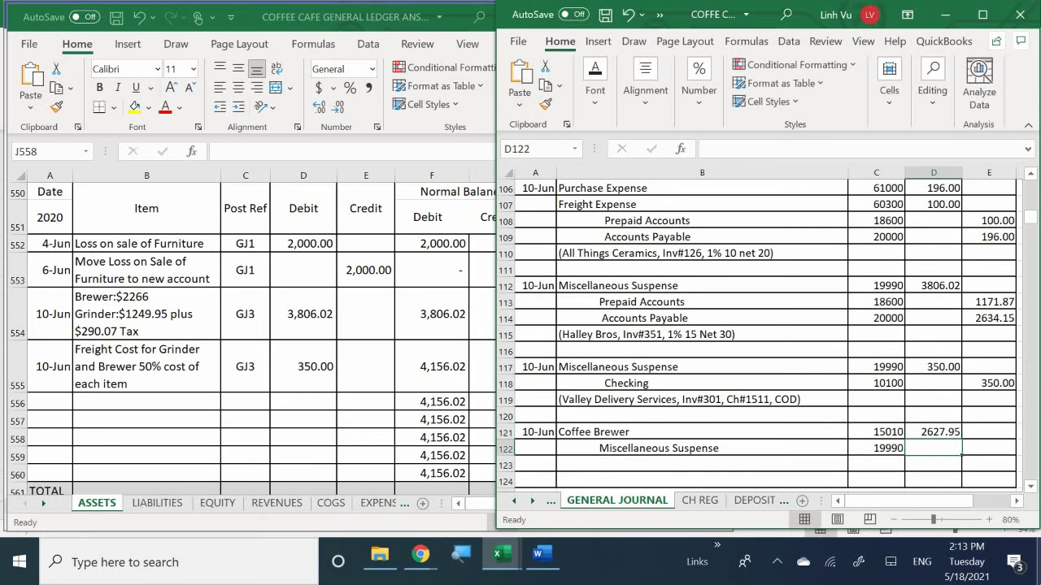
key(Right)
text(=)
key(Up)
key(Left)
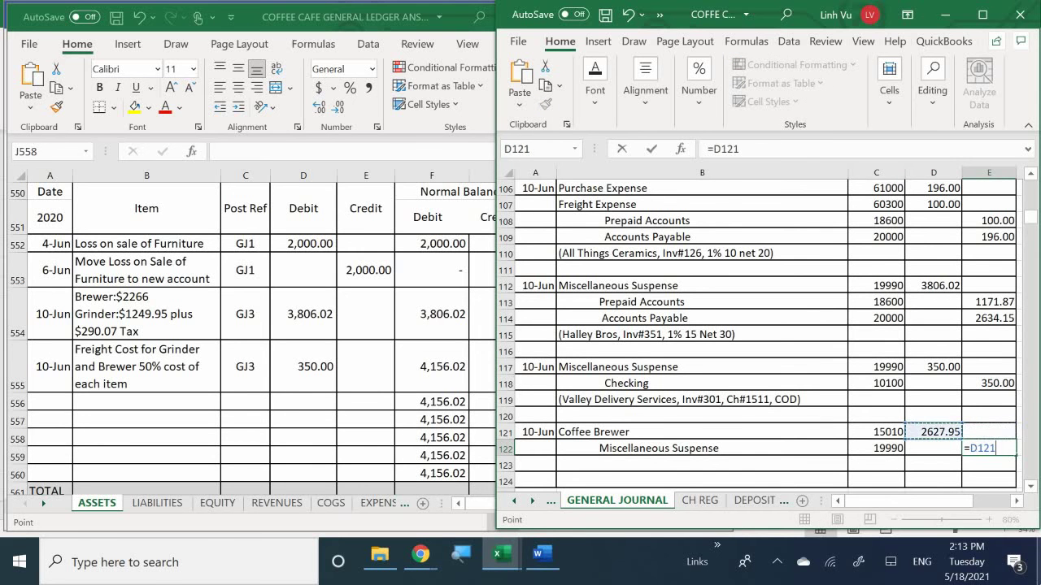
key(Return)
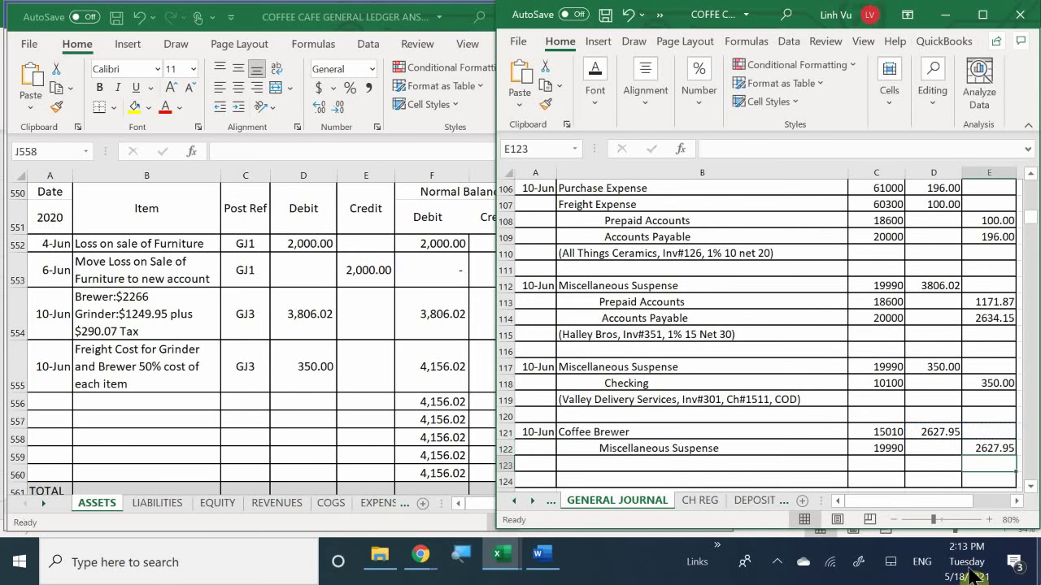
scroll(579, 371, down, 1)
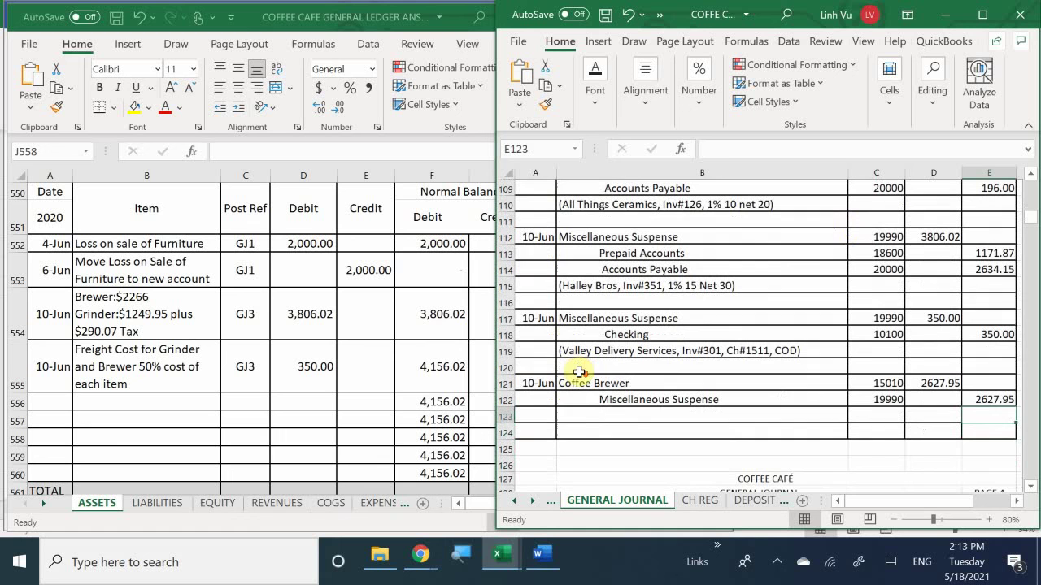
Step: Enter the memo '(Move Brewer out from Misc. Acct include tax and shipping costs)' in B123
click(587, 416)
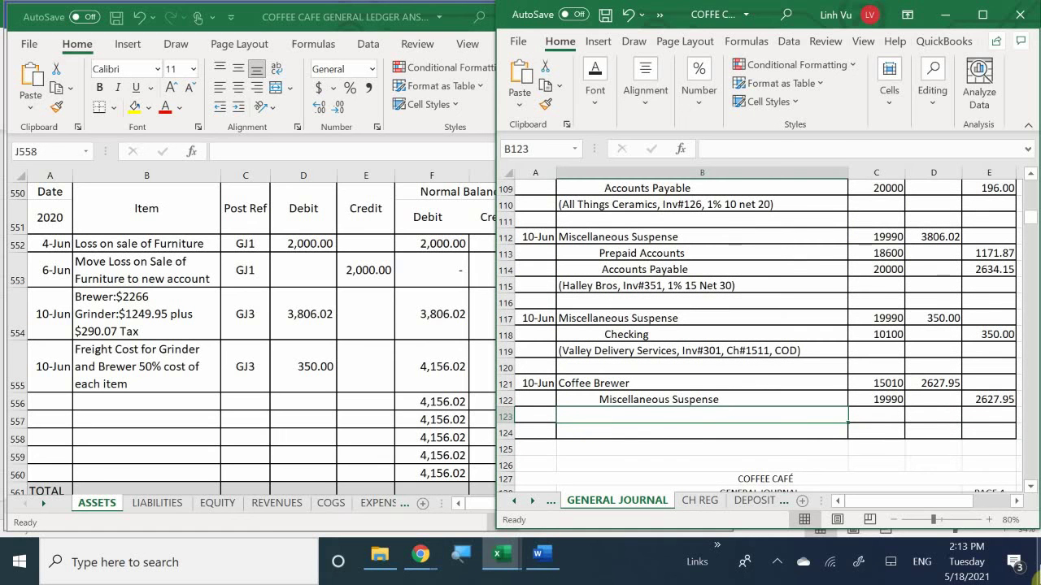
text((Mov)
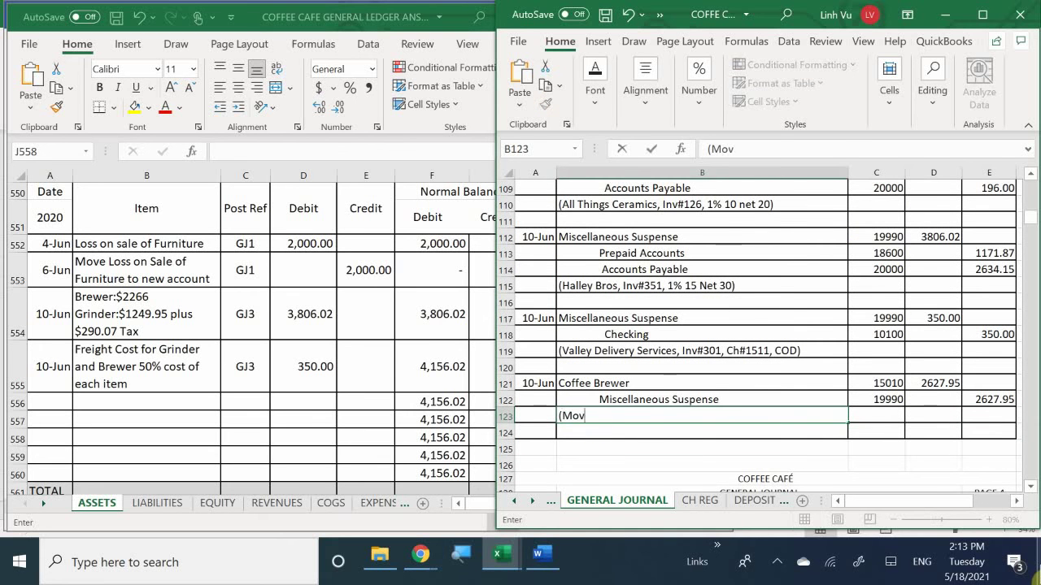
text(e Brewer )
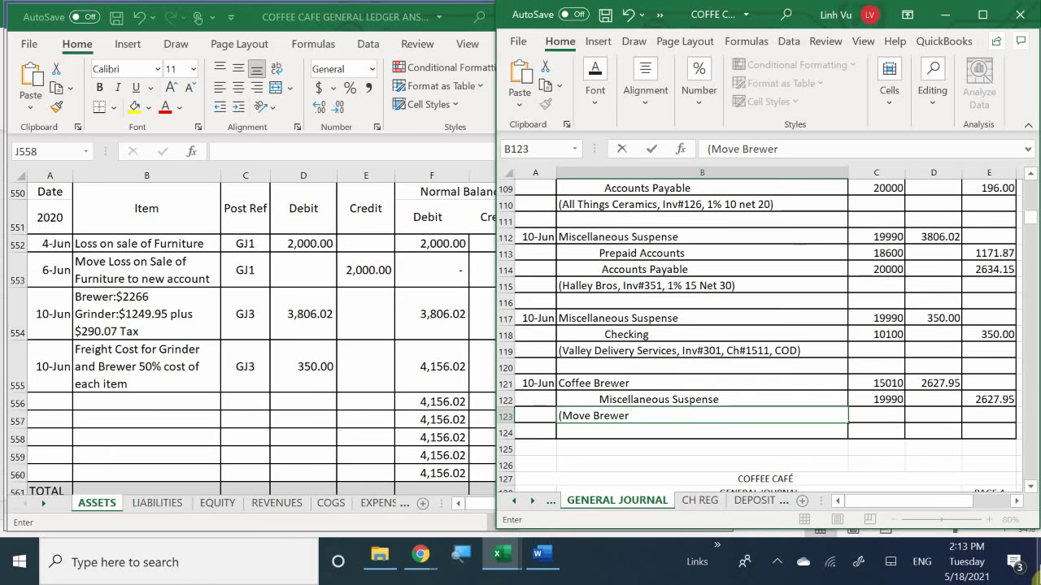
text(out from M)
text(isc)
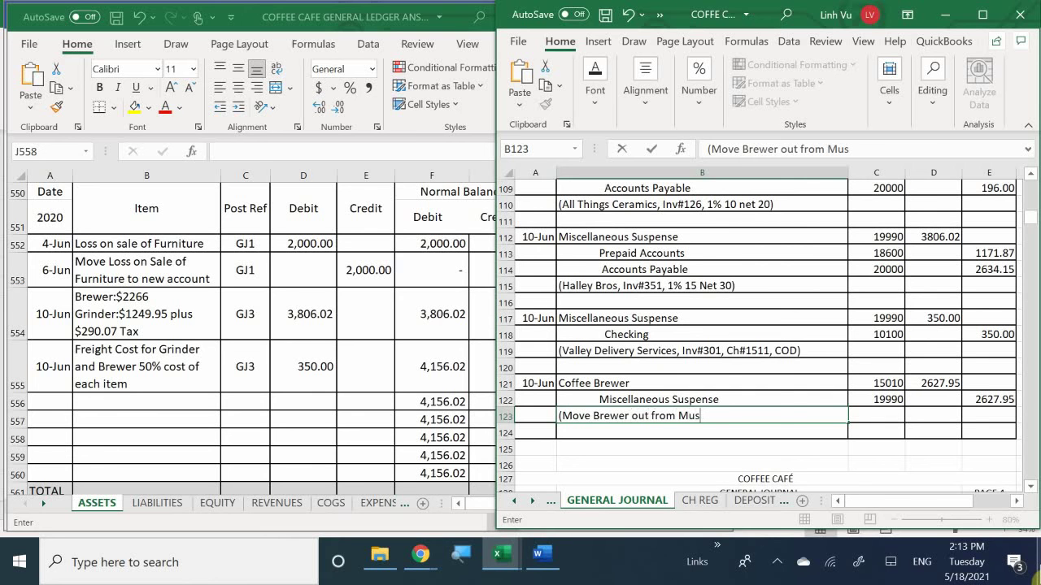
key(BackSpace)
key(BackSpace)
key(BackSpace)
text(isc. Acct (inc)
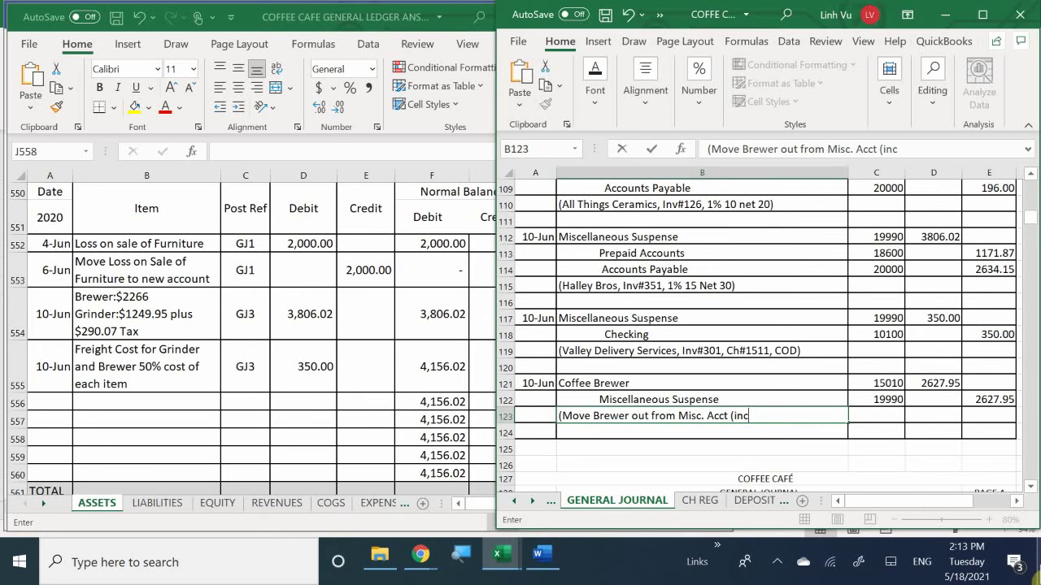
text(ludes tax and sj)
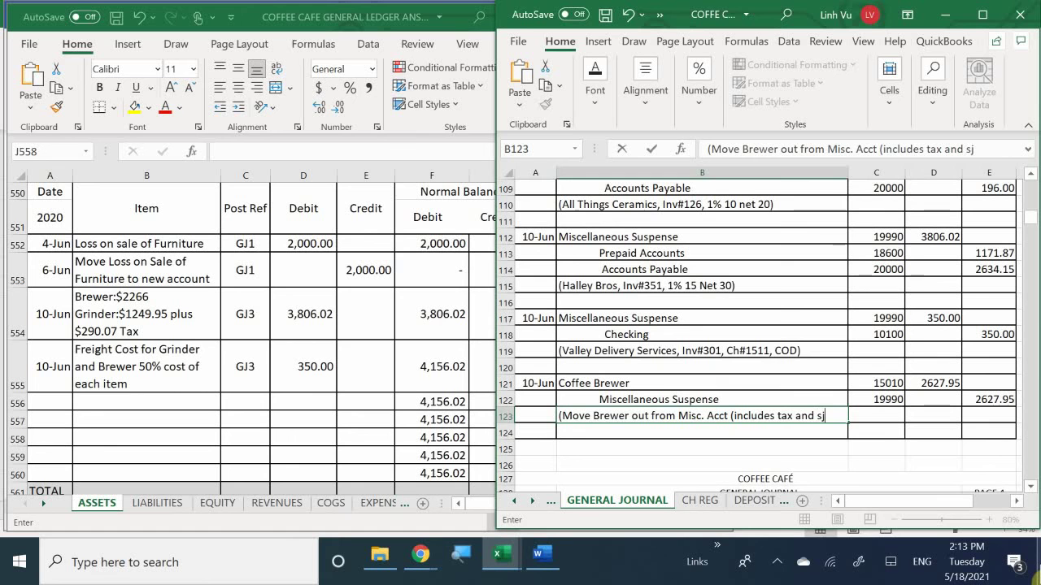
key(BackSpace)
key(BackSpace)
key(BackSpace)
key(BackSpace)
key(BackSpace)
key(BackSpace)
key(BackSpace)
key(BackSpace)
key(BackSpace)
key(BackSpace)
key(BackSpace)
key(BackSpace)
key(BackSpace)
key(BackSpace)
key(BackSpace)
key(BackSpace)
key(BackSpace)
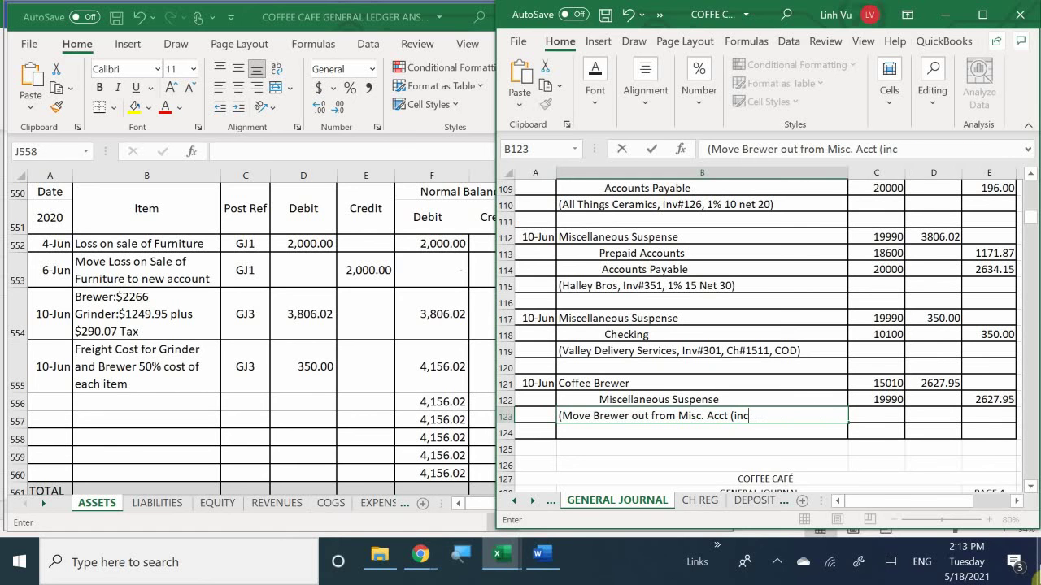
text(include ta)
key(BackSpace)
key(BackSpace)
text(tax)
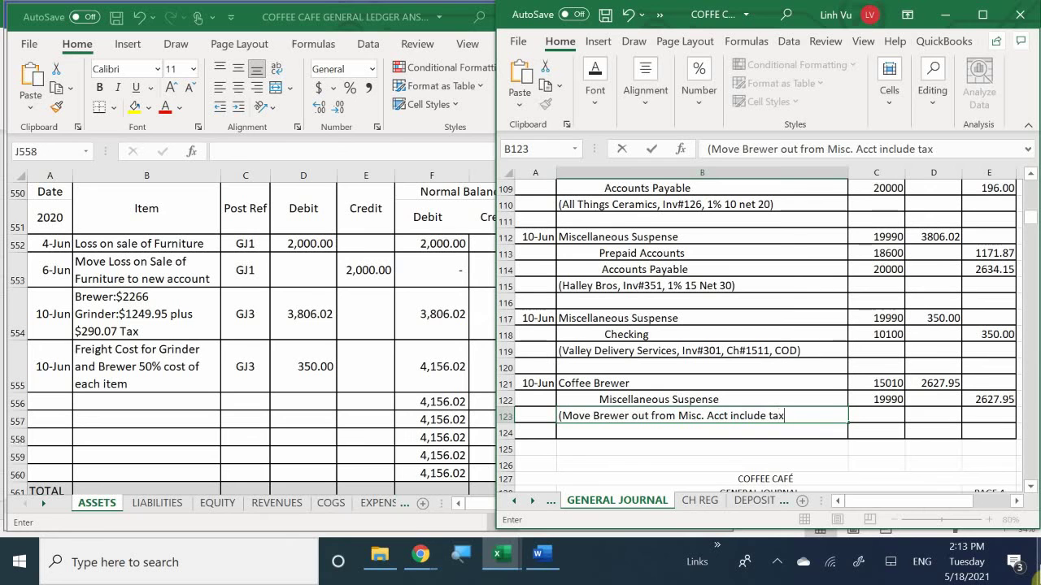
text( and sjo)
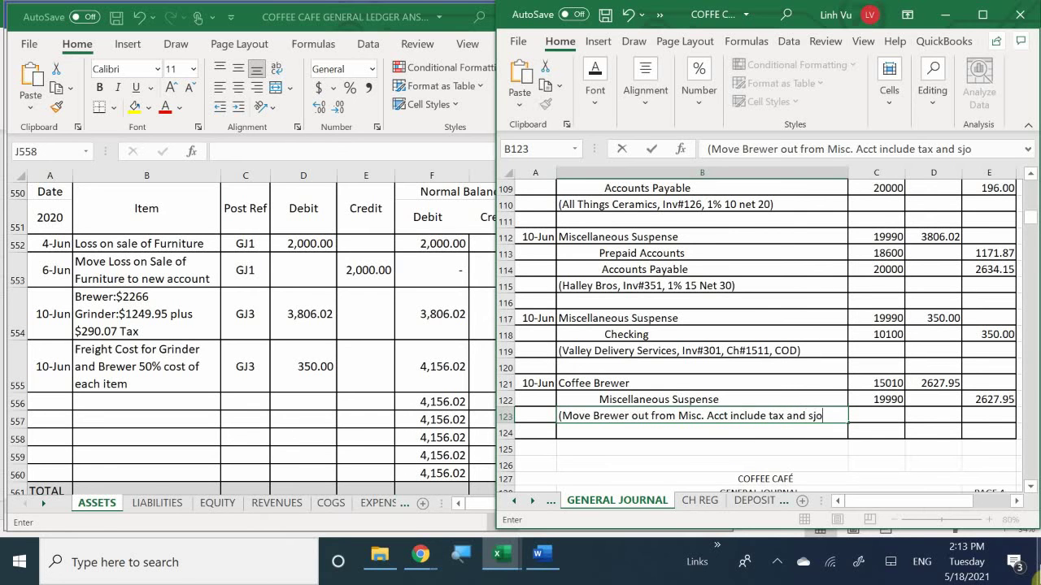
key(BackSpace)
key(BackSpace)
text(hipping costs))
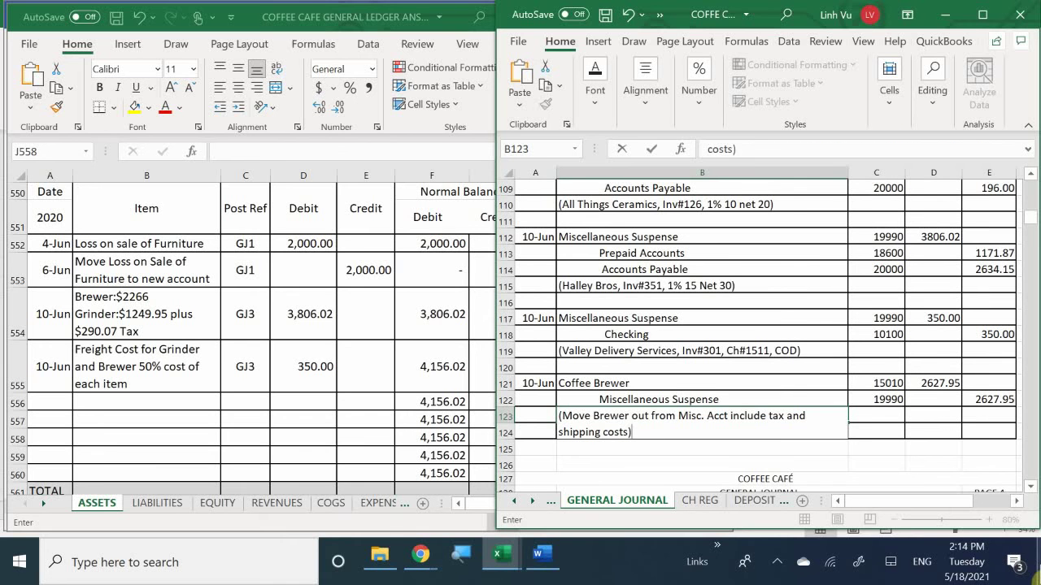
key(Return)
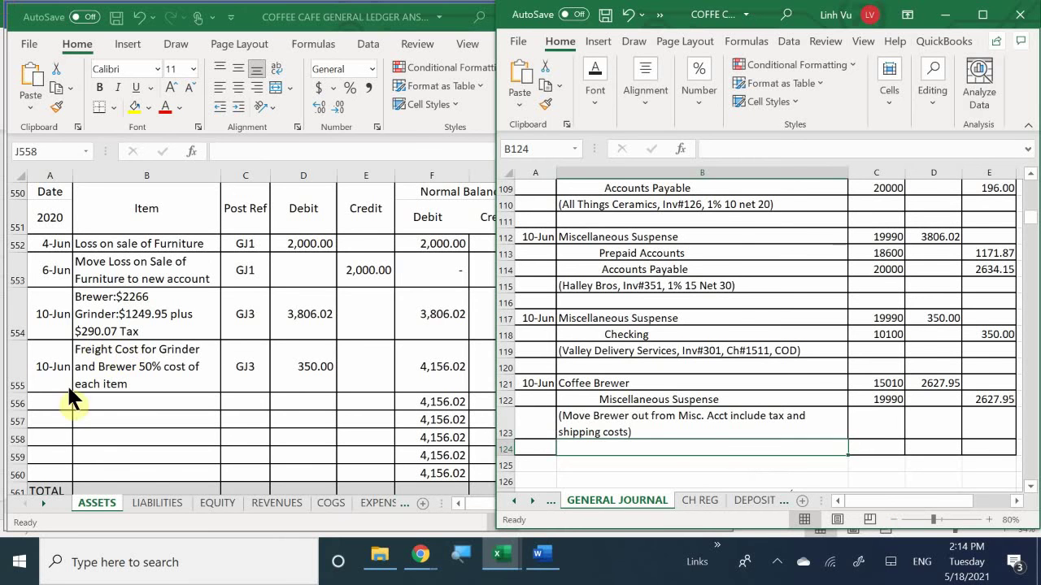
Step: Start ASSETS row 556 dated 6/10, described 'Moving Coffee Brewer Out including Tax and Shipping Costs'
click(45, 402)
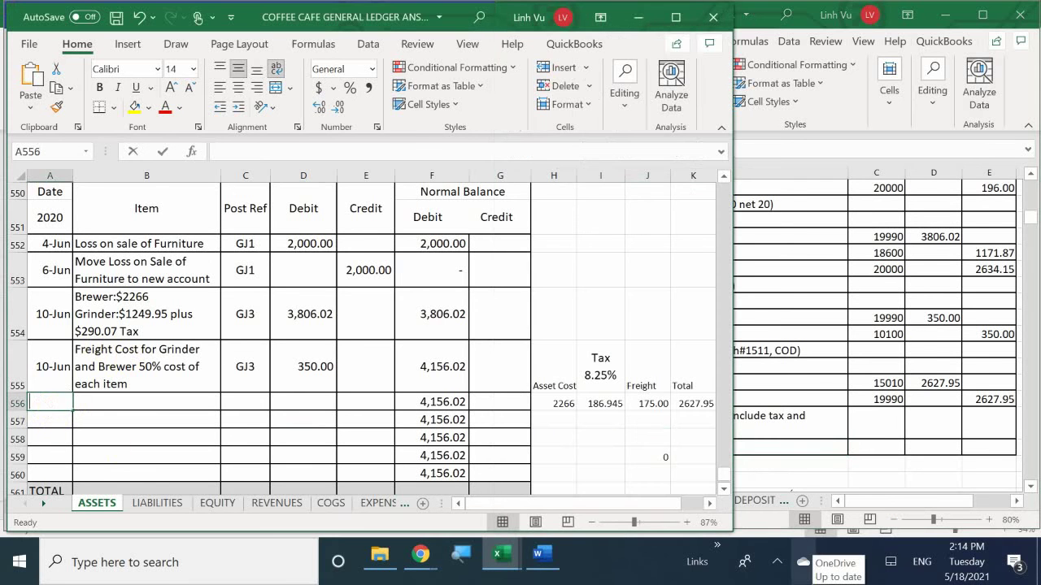
text(6/10)
key(Return)
key(Right)
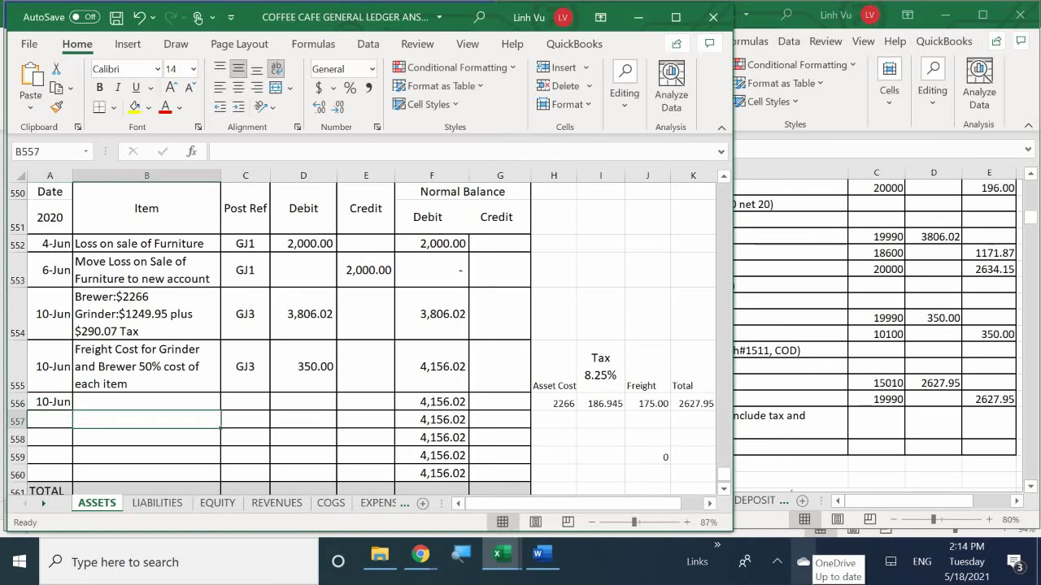
key(Up)
text(Nov)
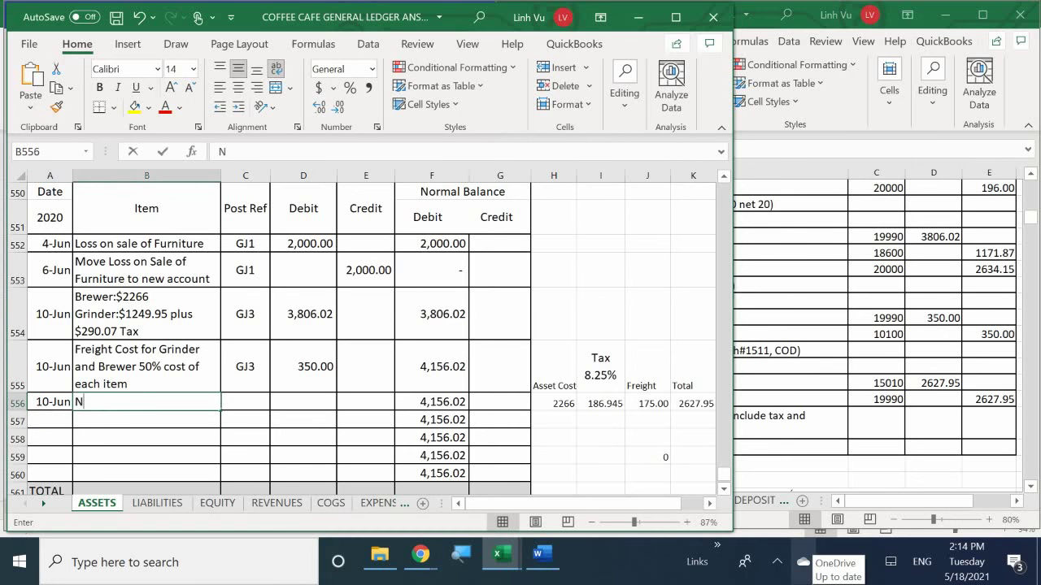
key(BackSpace)
key(BackSpace)
key(BackSpace)
text(Mo)
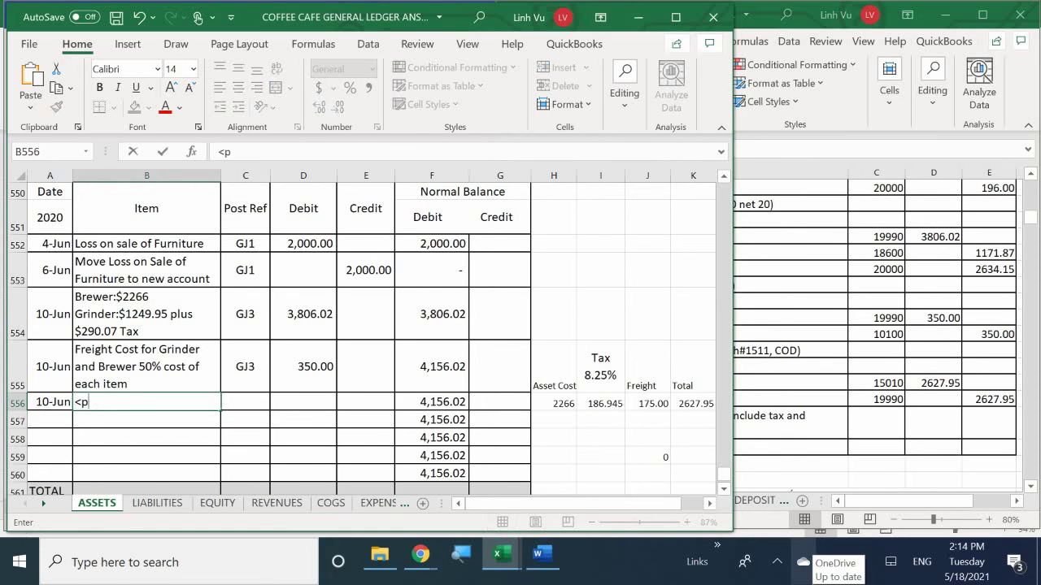
key(BackSpace)
key(BackSpace)
text(Moving Co)
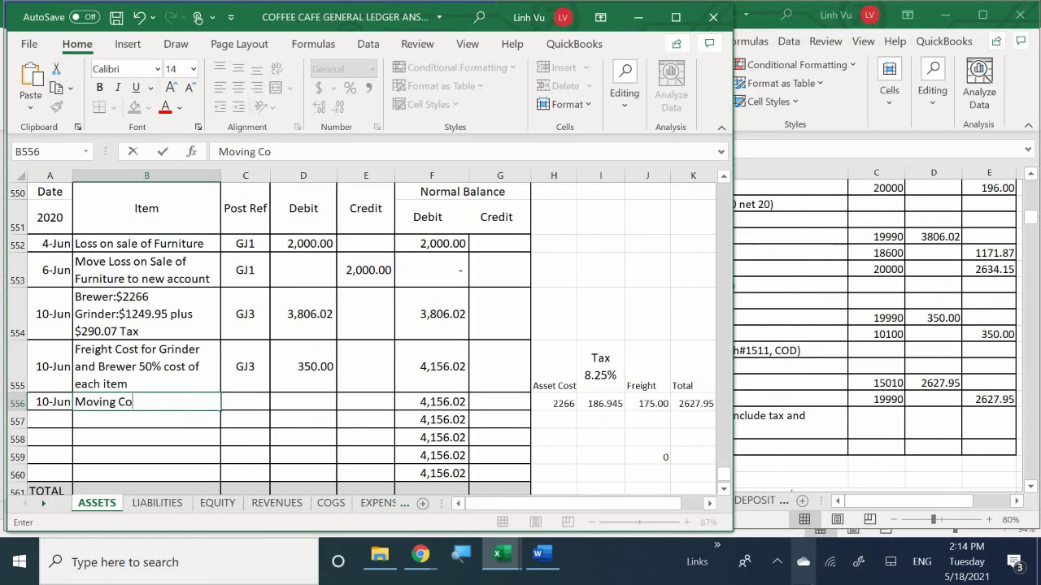
text(ffee Brewr)
key(BackSpace)
text(er Out)
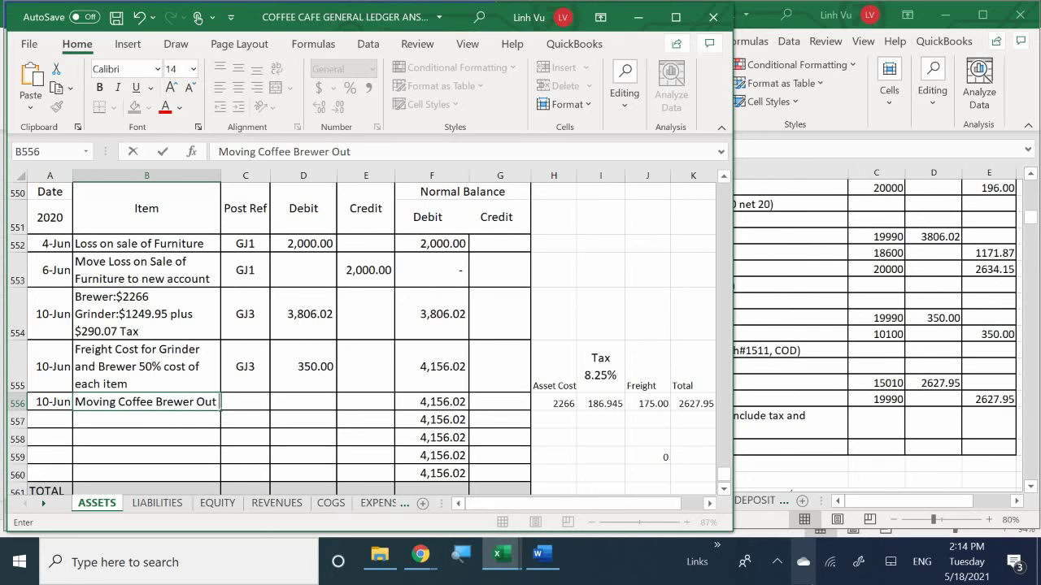
text( includin)
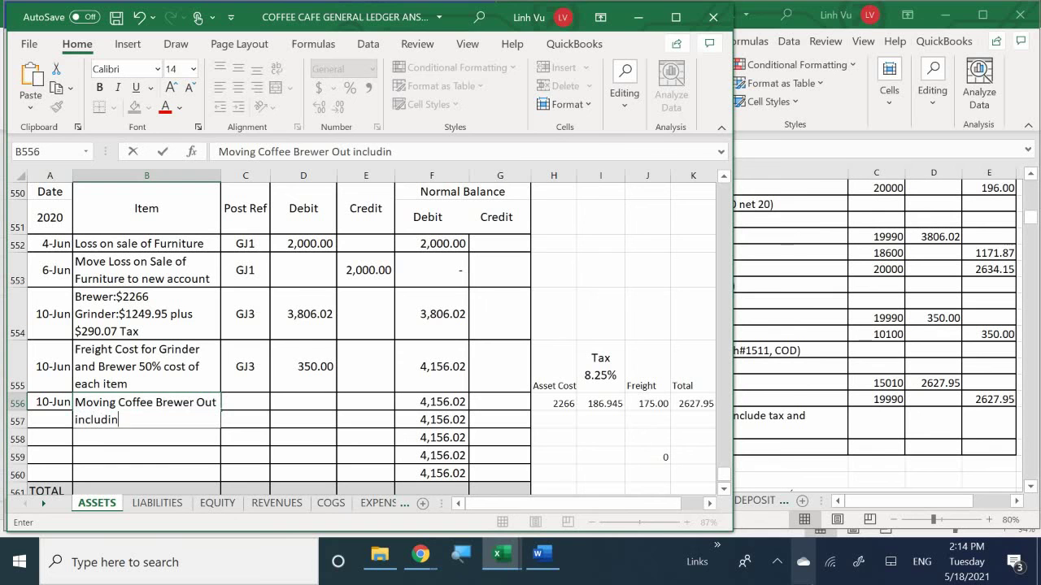
text(g Tax and)
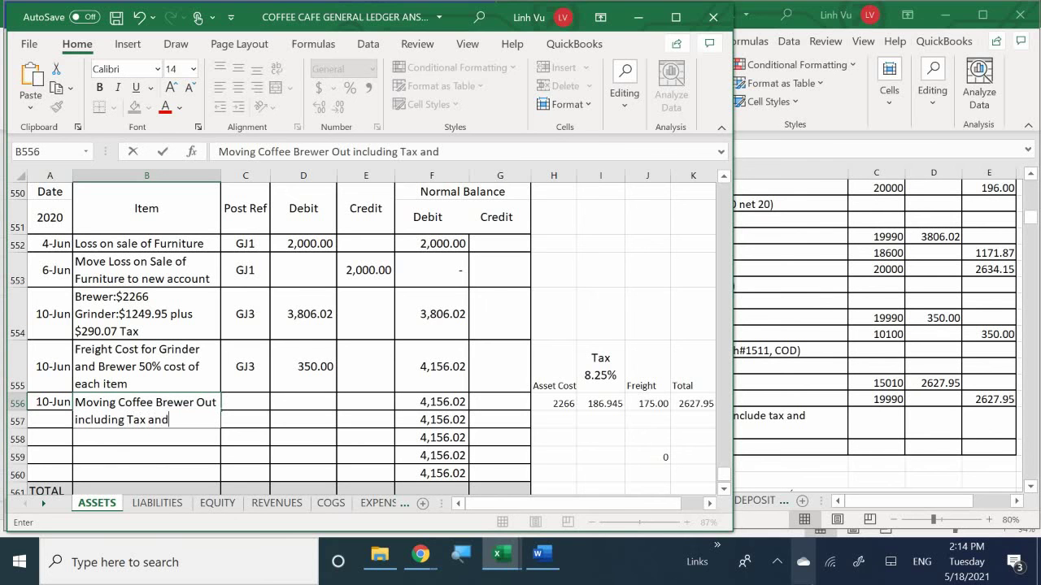
text( Shipping Costs)
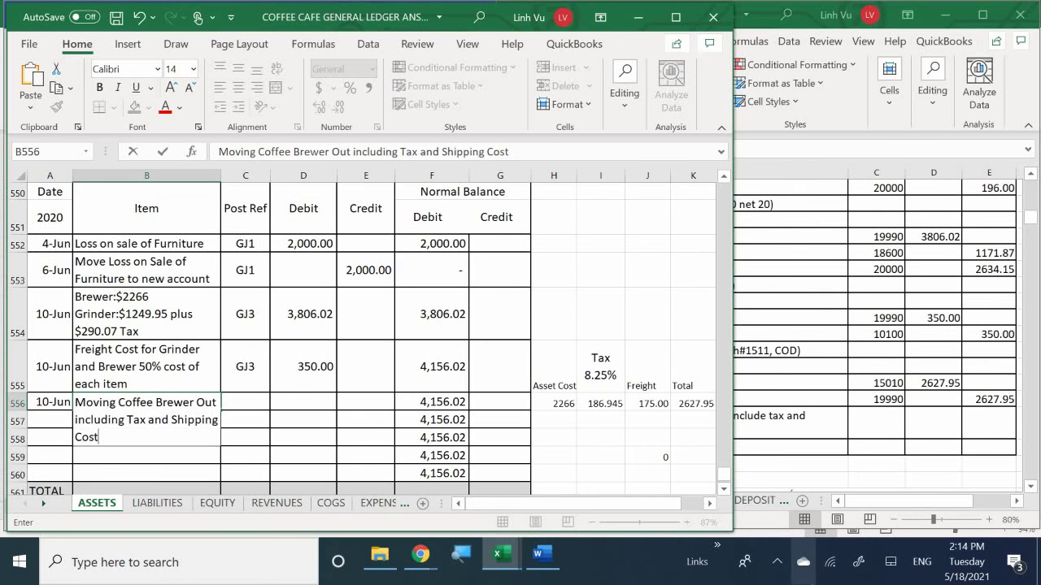
key(Return)
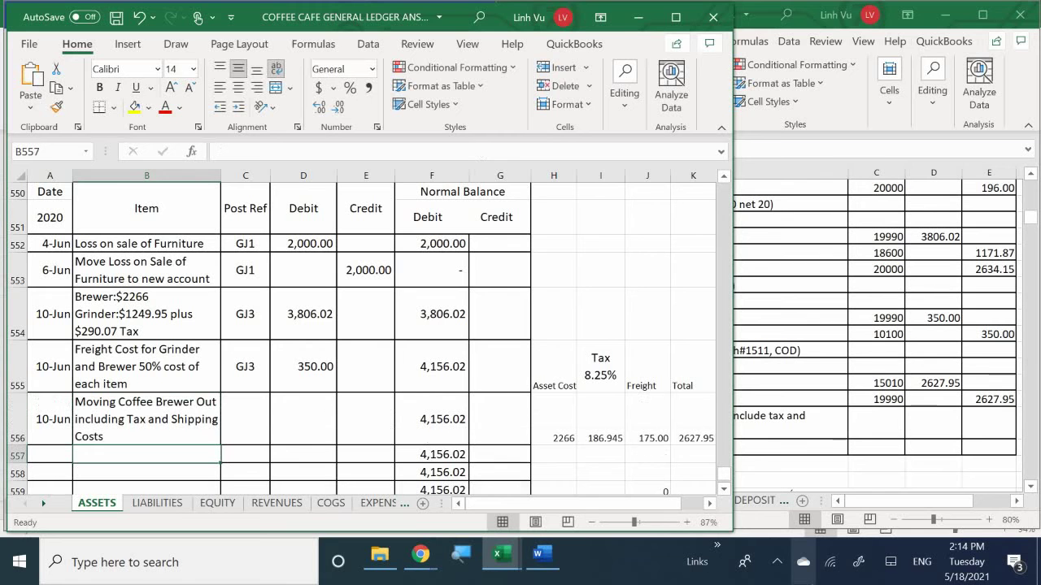
Step: Enter post reference GJ3 in C556 and type the 2,627.95 credit in E556
click(244, 454)
click(245, 418)
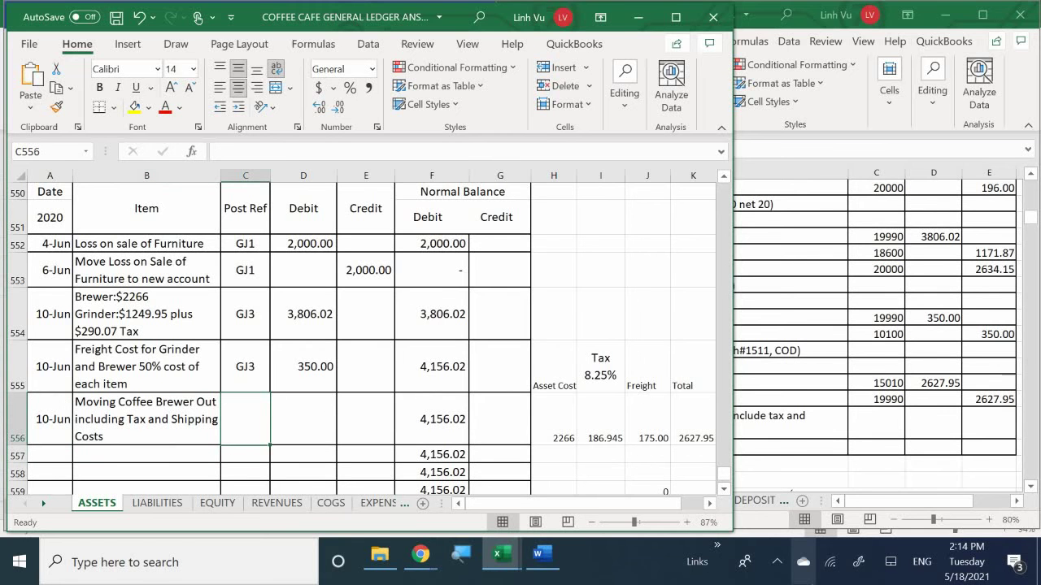
text(GJ3)
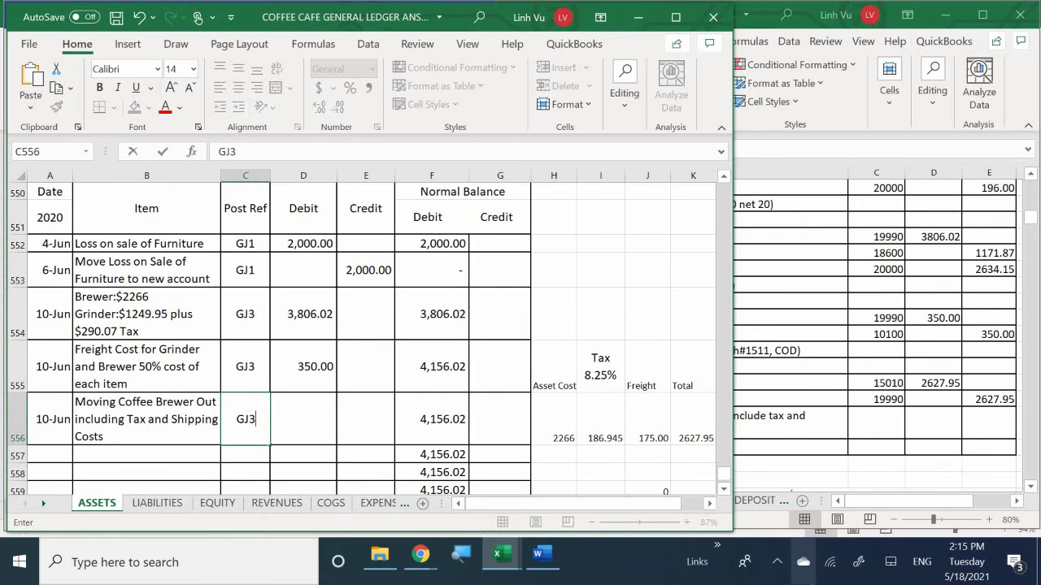
key(Return)
click(303, 418)
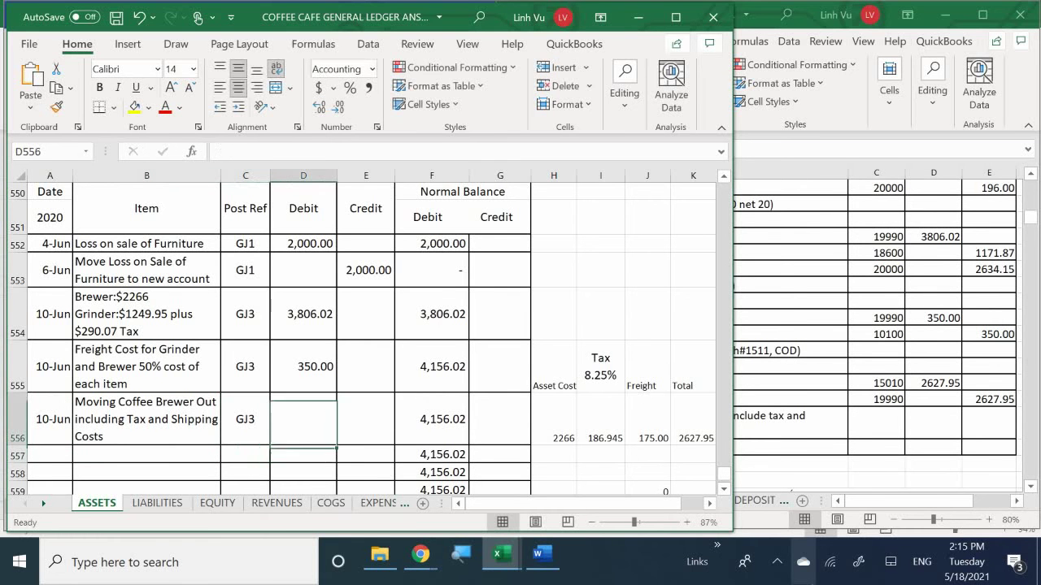
click(366, 419)
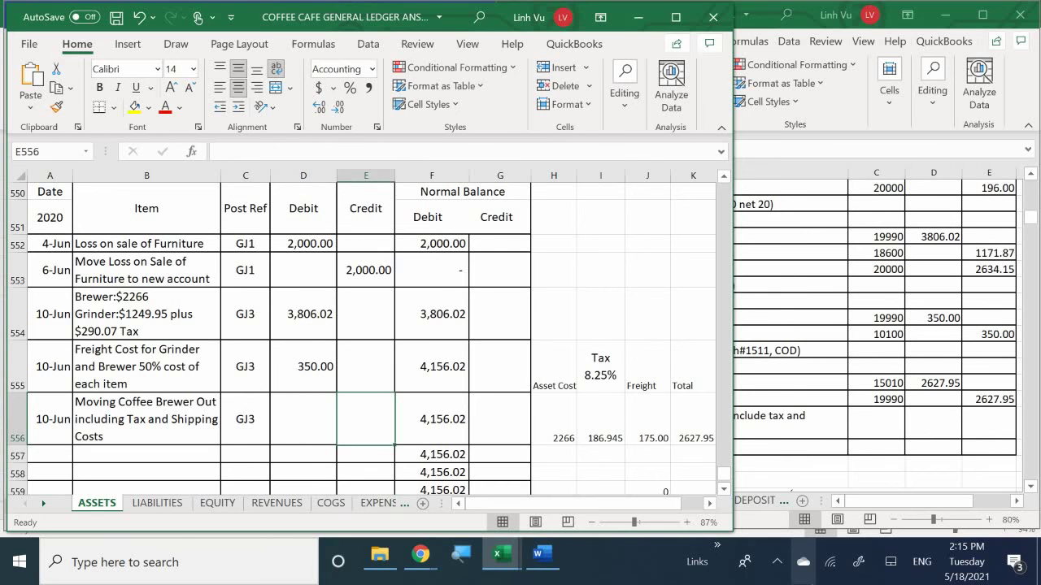
text(2,6)
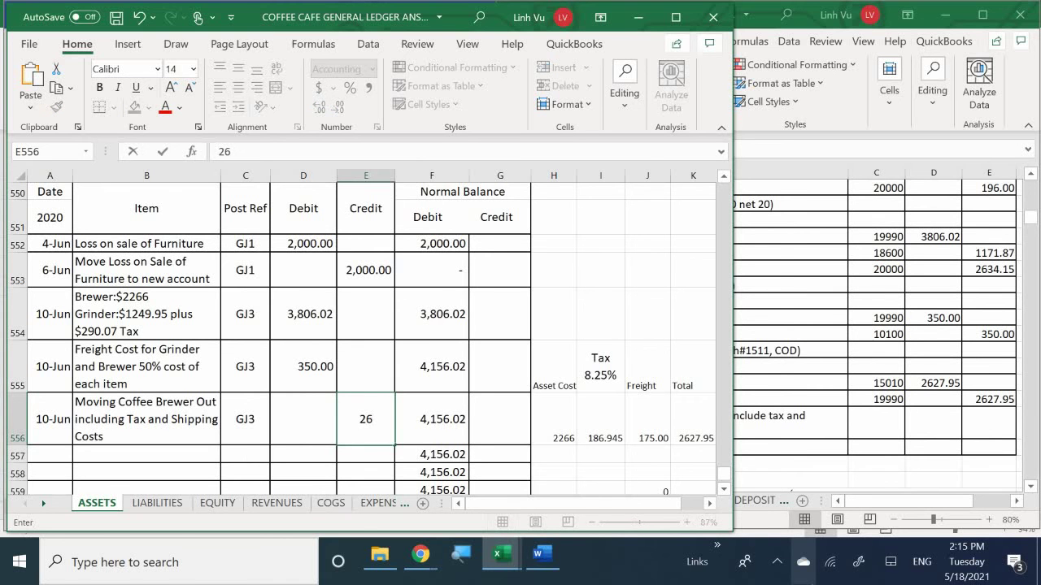
text(27.95)
Step: Confirm the 2,627.95 credit in E556, dropping the running balance to 1,528.07
key(Return)
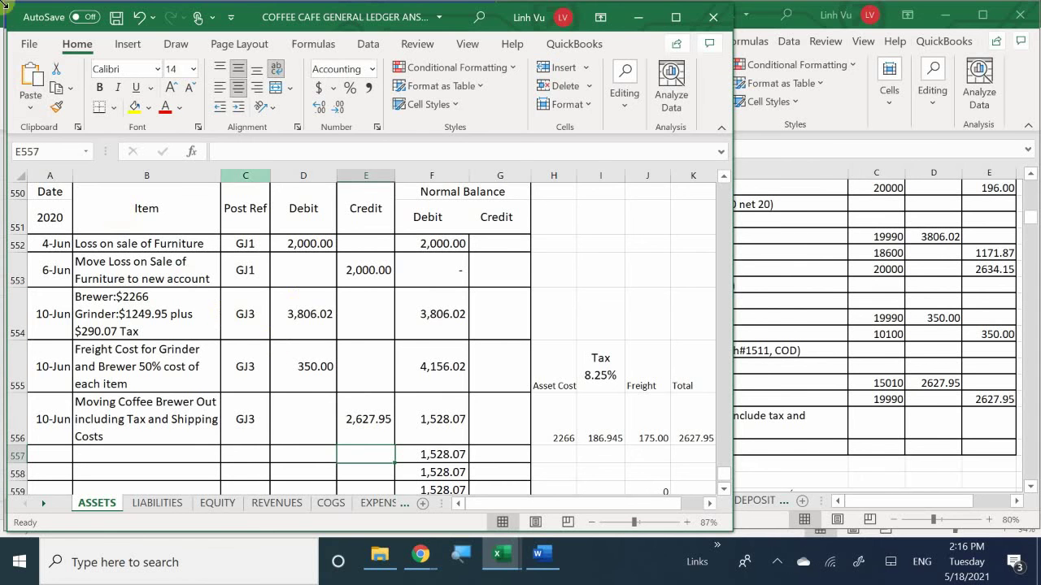
Step: Scroll the ASSETS sheet to the Coffee Brewer ledger, account 15010
scroll(171, 343, up, 20)
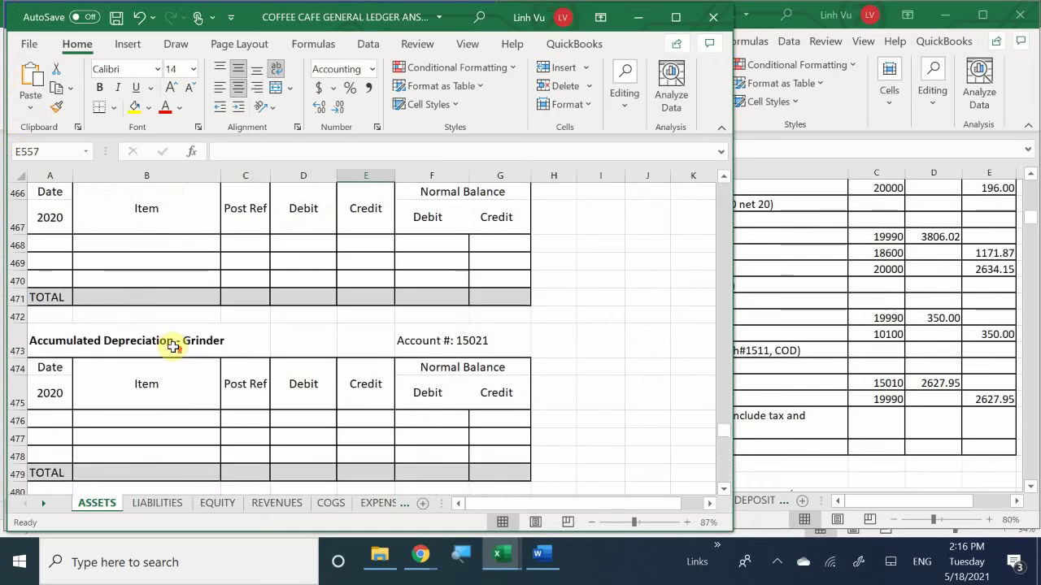
scroll(171, 344, up, 20)
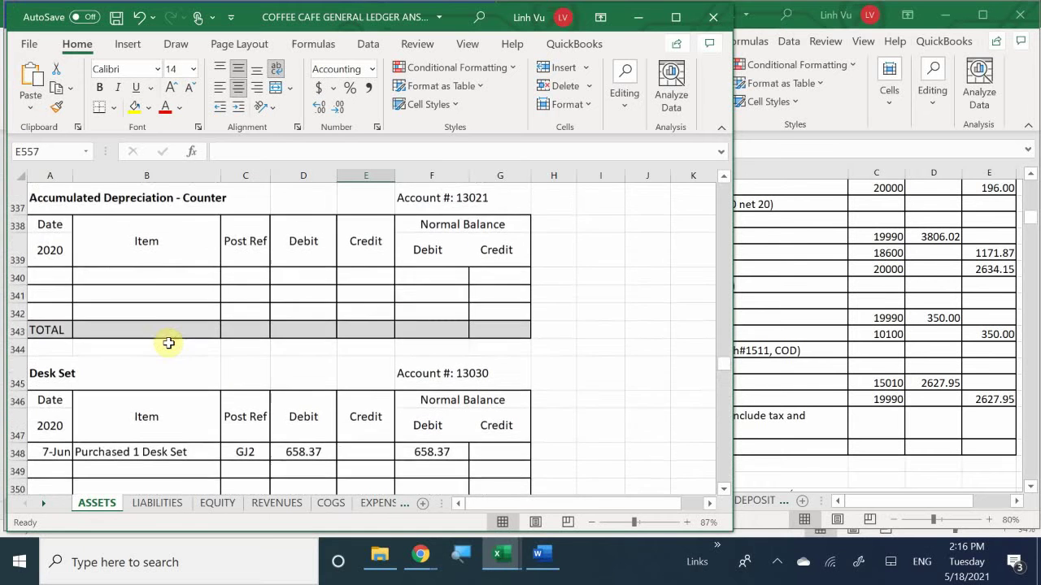
scroll(168, 342, up, 2)
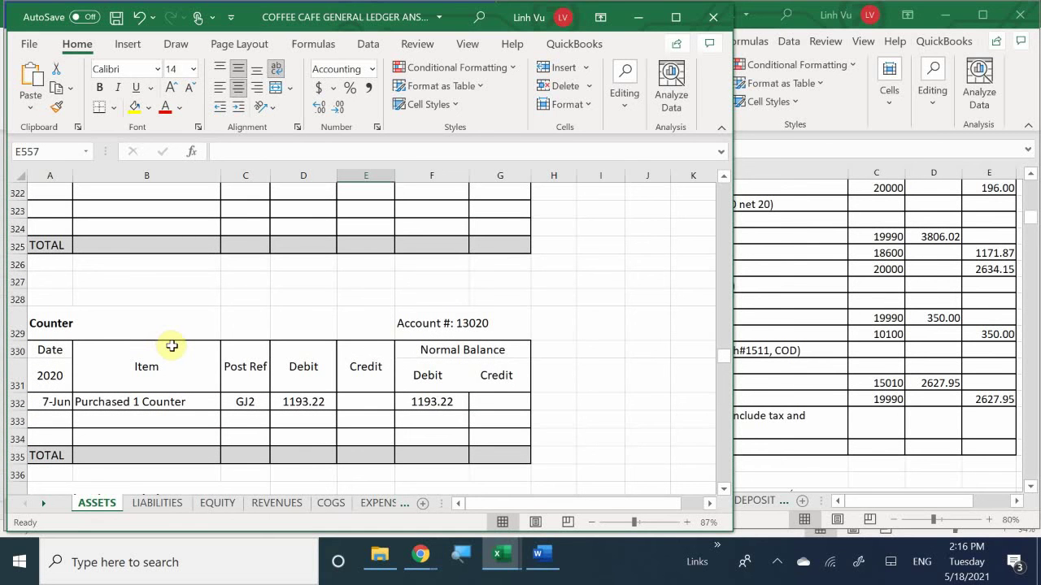
scroll(172, 347, down, 12)
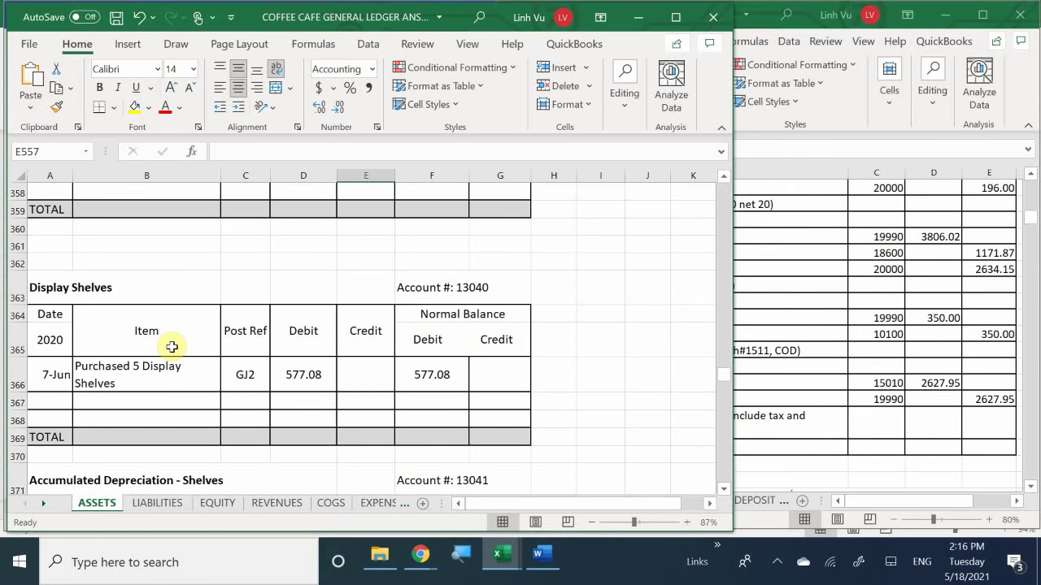
scroll(172, 346, down, 9)
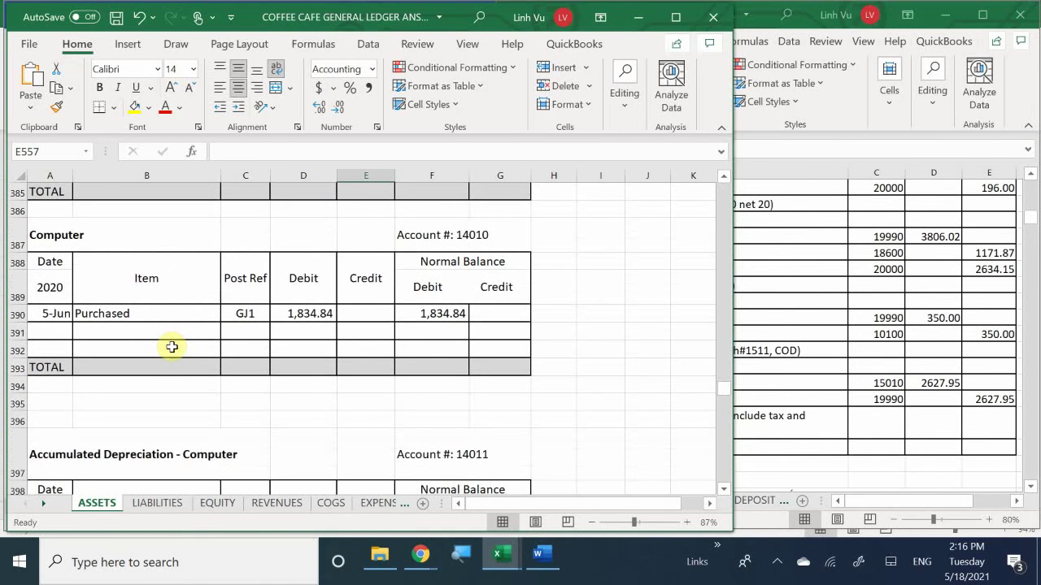
scroll(171, 346, down, 6)
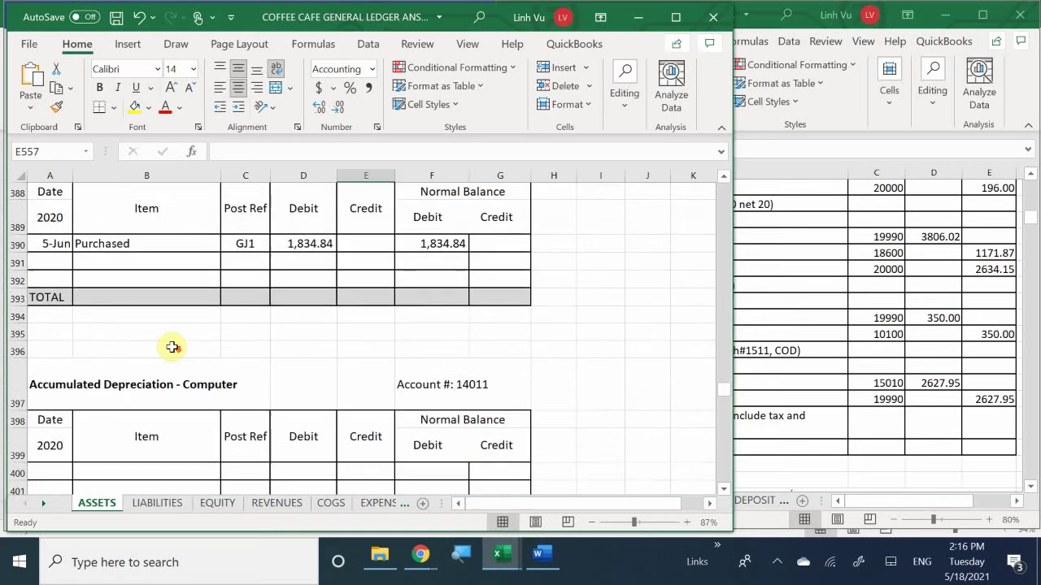
scroll(171, 346, down, 4)
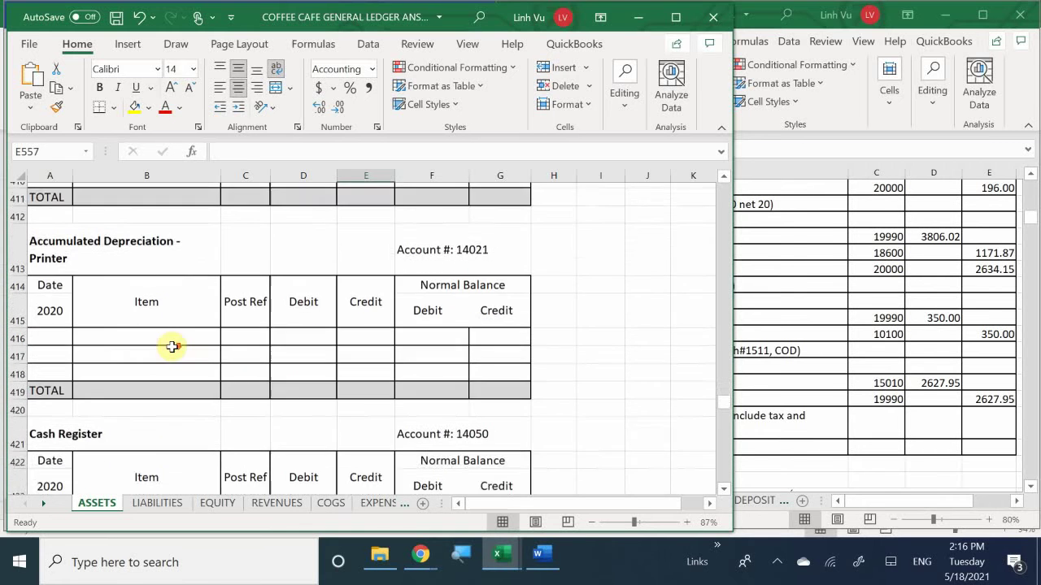
scroll(172, 346, down, 5)
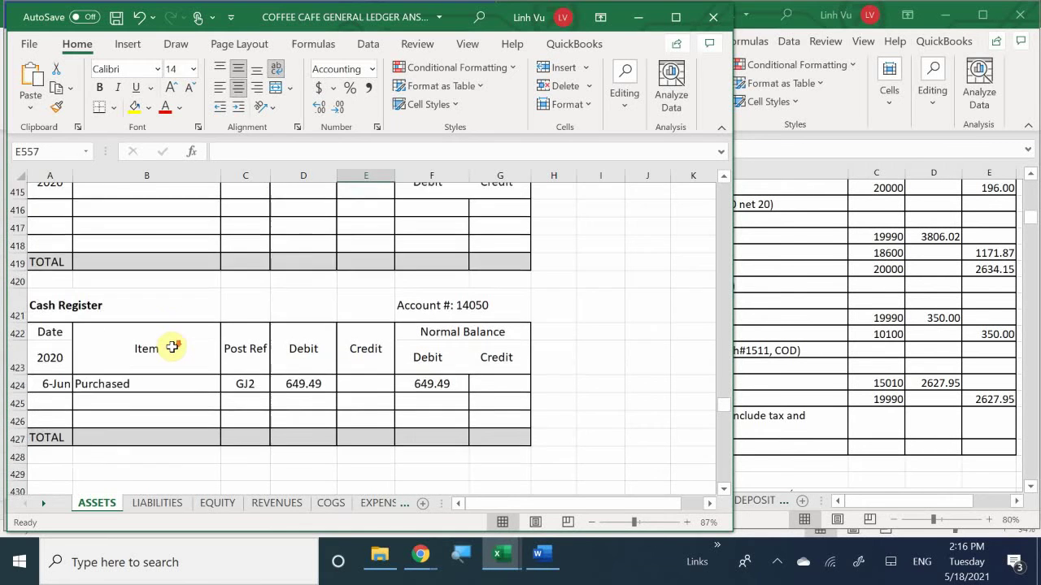
scroll(172, 347, down, 5)
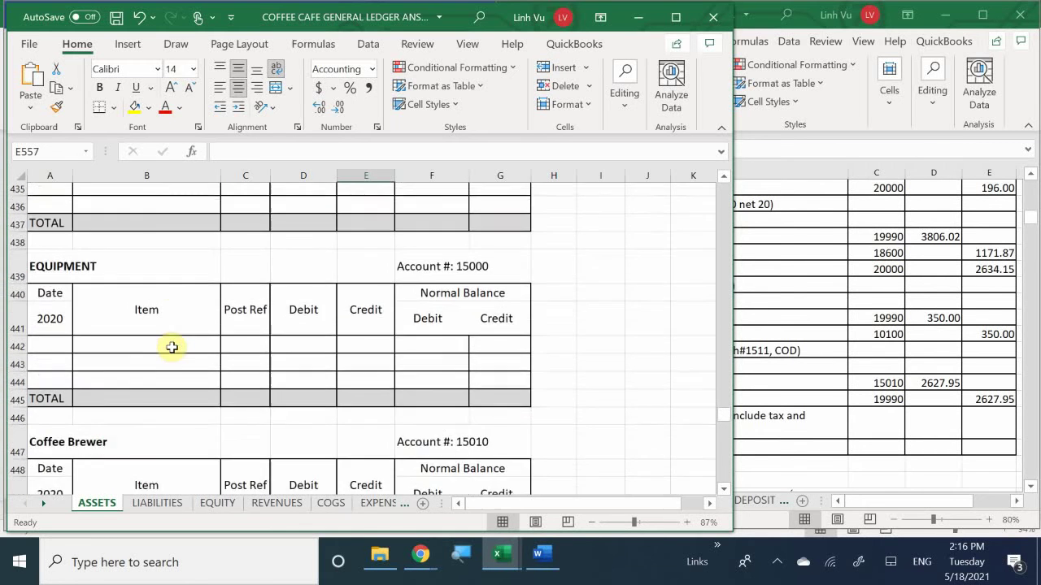
scroll(167, 355, up, 1)
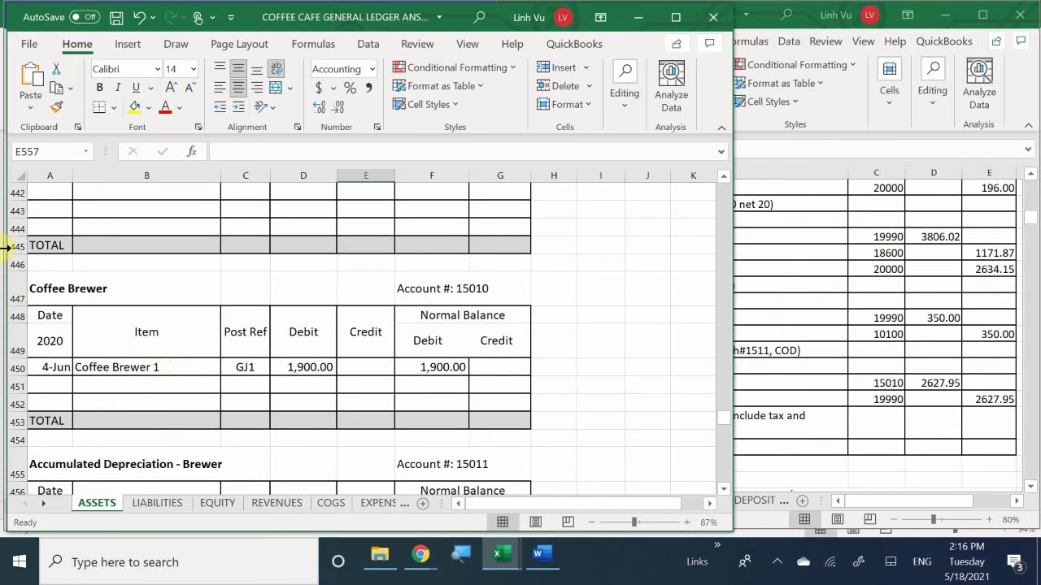
Step: Start Coffee Brewer ledger row 451 dated 6/10 with item 'Coffee Brewer 2'
click(43, 388)
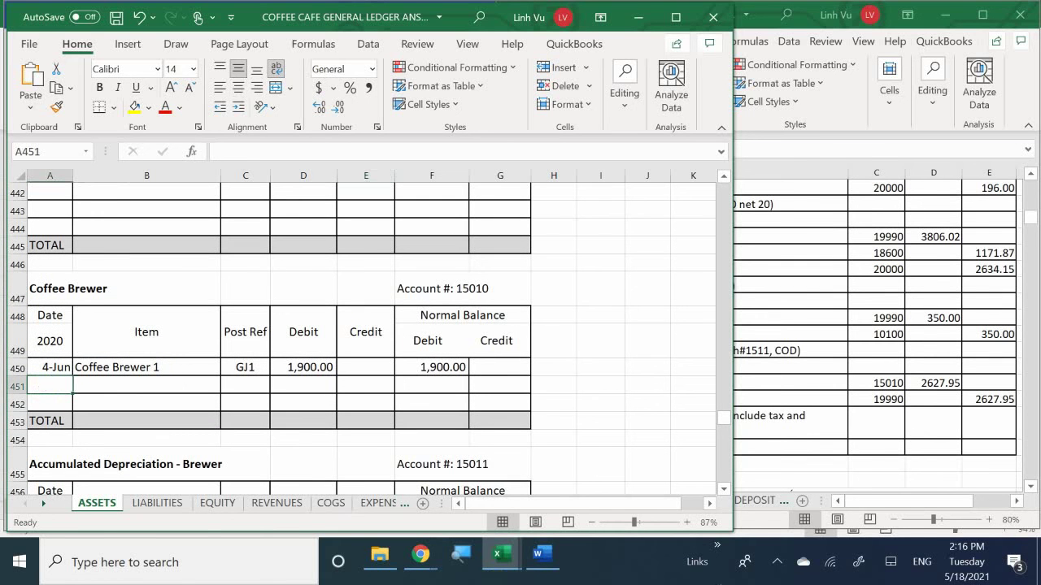
text(4)
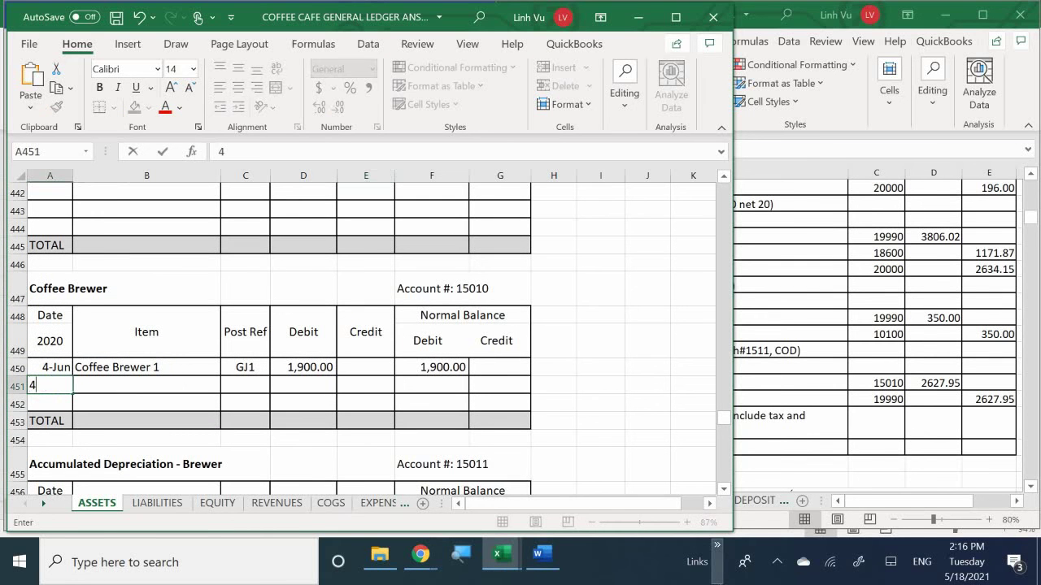
key(BackSpace)
text(6/10)
key(Return)
key(Right)
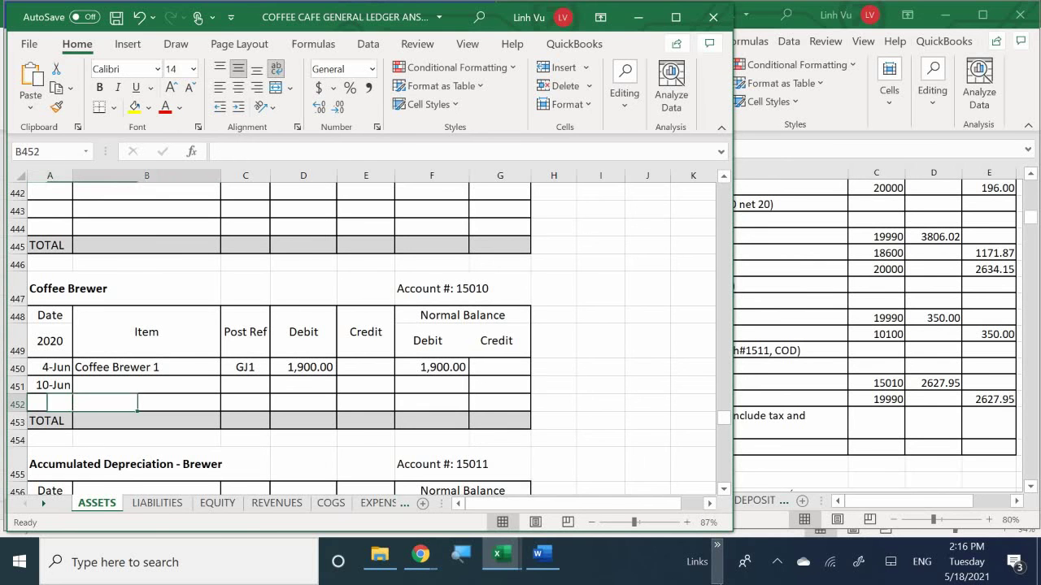
key(Up)
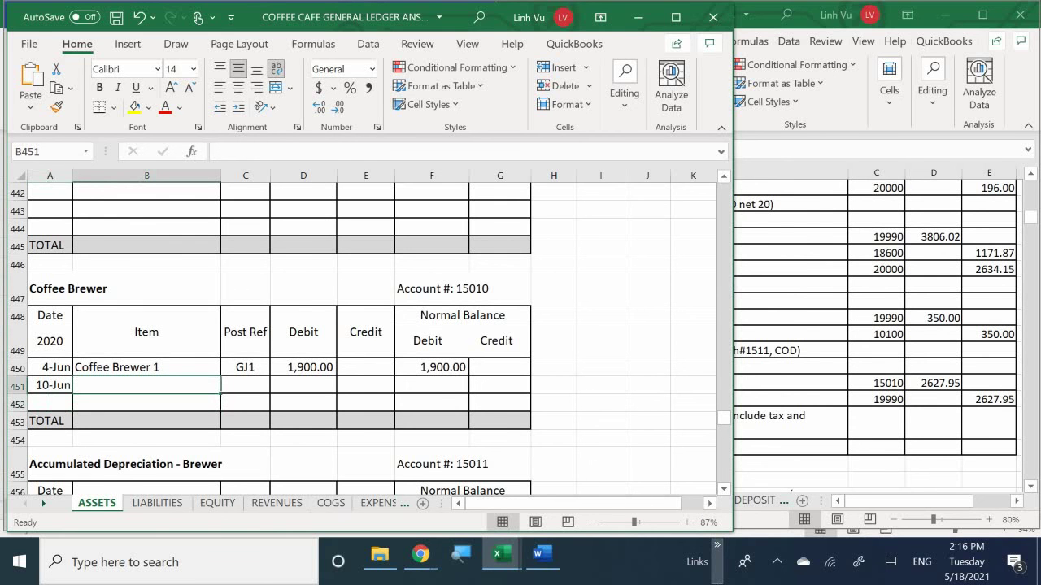
text(Coffee Bre)
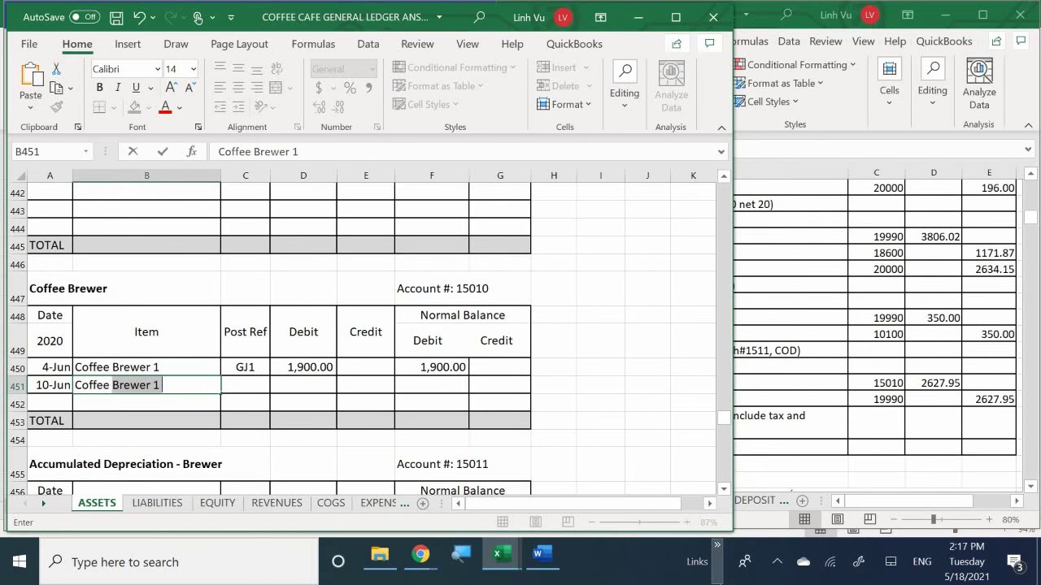
text(wer 2)
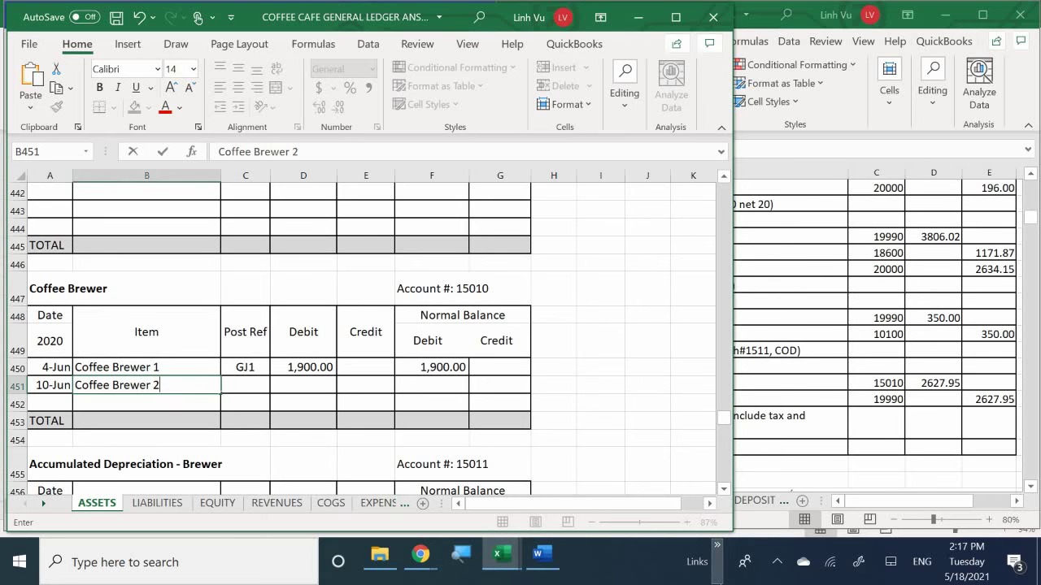
key(Return)
Step: Give row 451 post reference GJ3 and a 2,627.95 debit
key(Right)
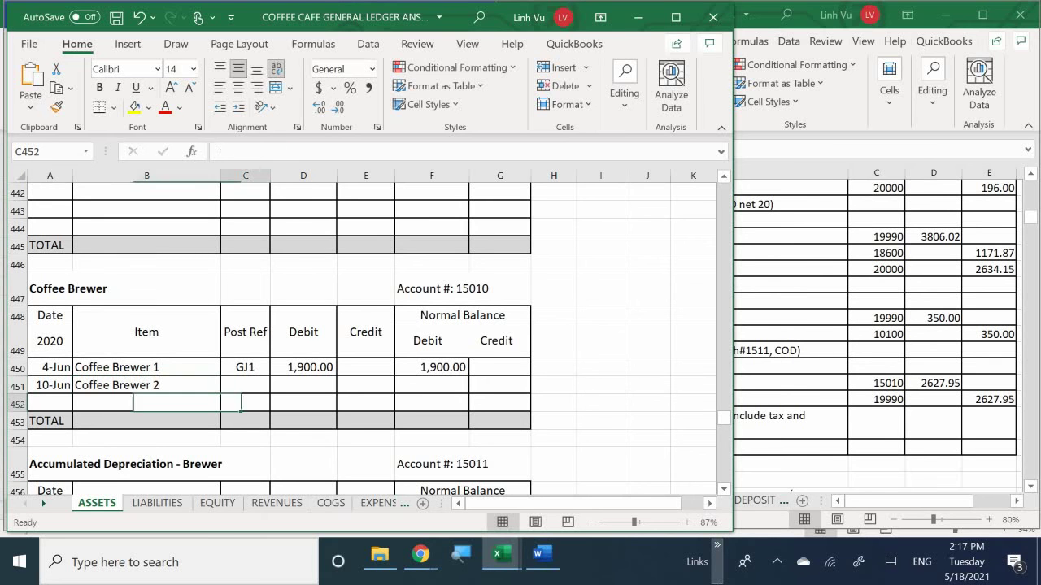
key(Up)
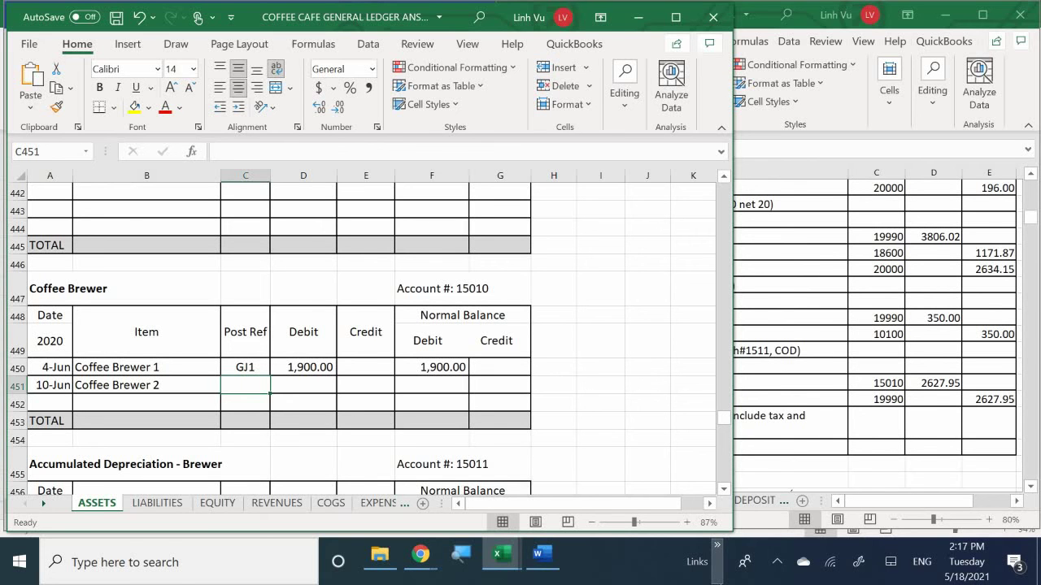
text(GJ)
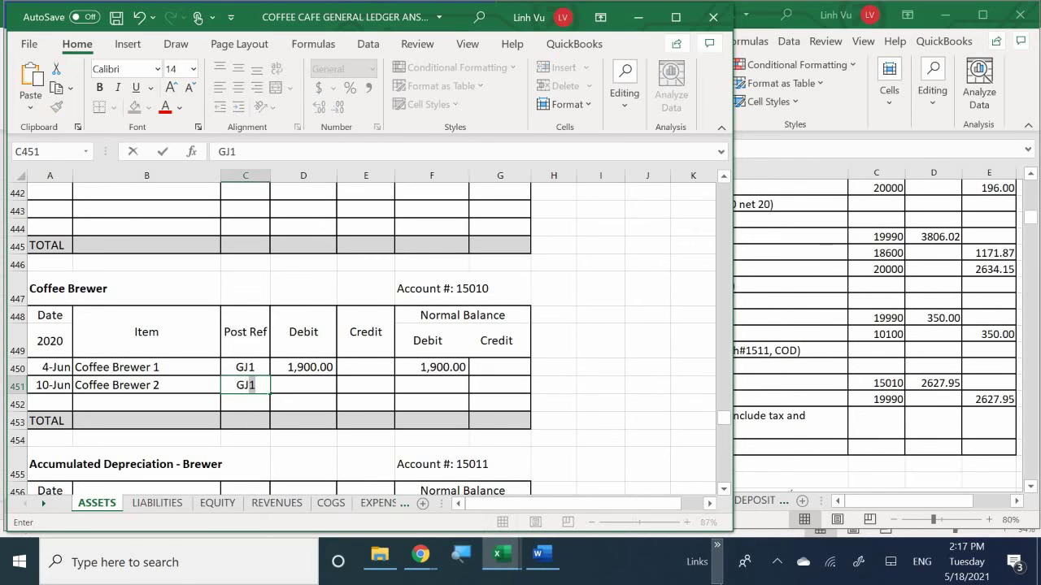
text(3)
key(Return)
key(Right)
key(Up)
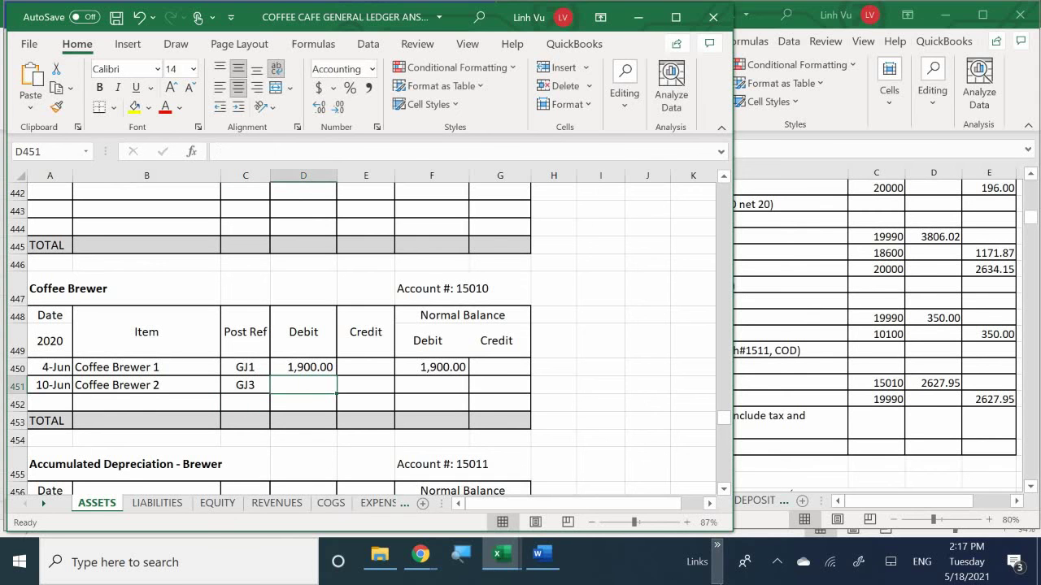
text(2627.95)
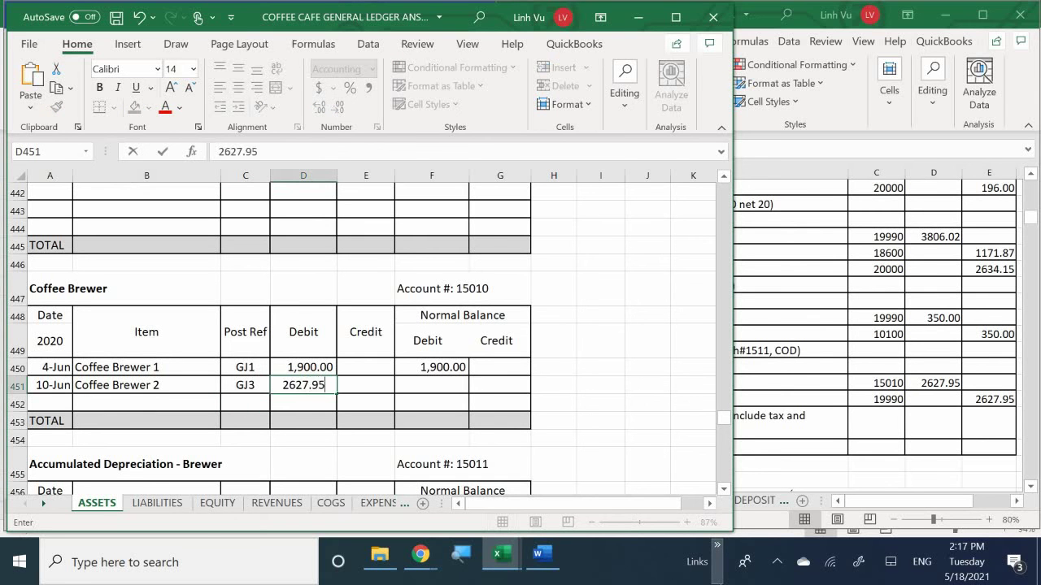
key(Return)
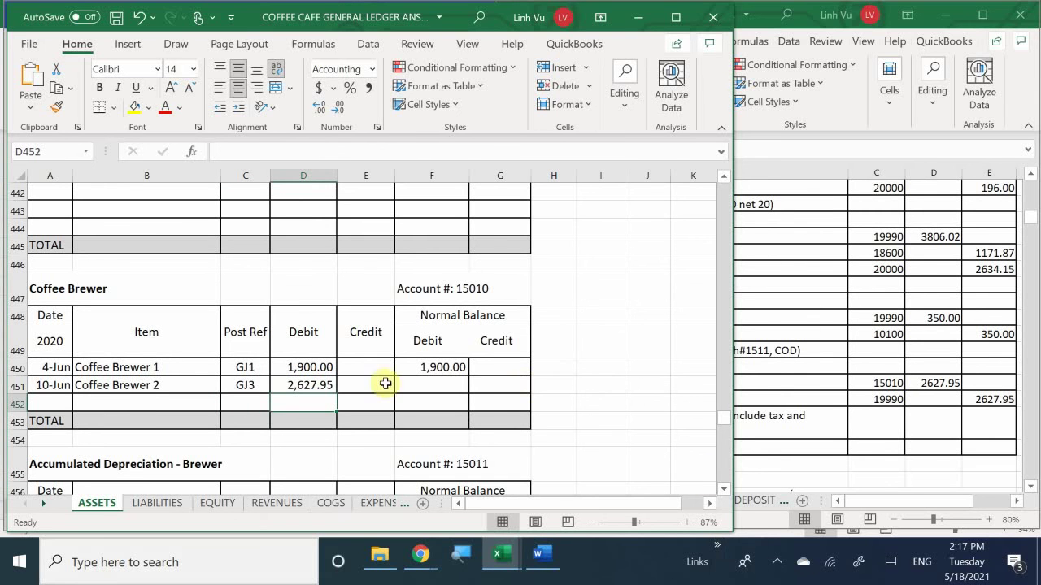
Step: Set the F451 running balance to =F450+D451-E451, giving 4,527.95
click(431, 384)
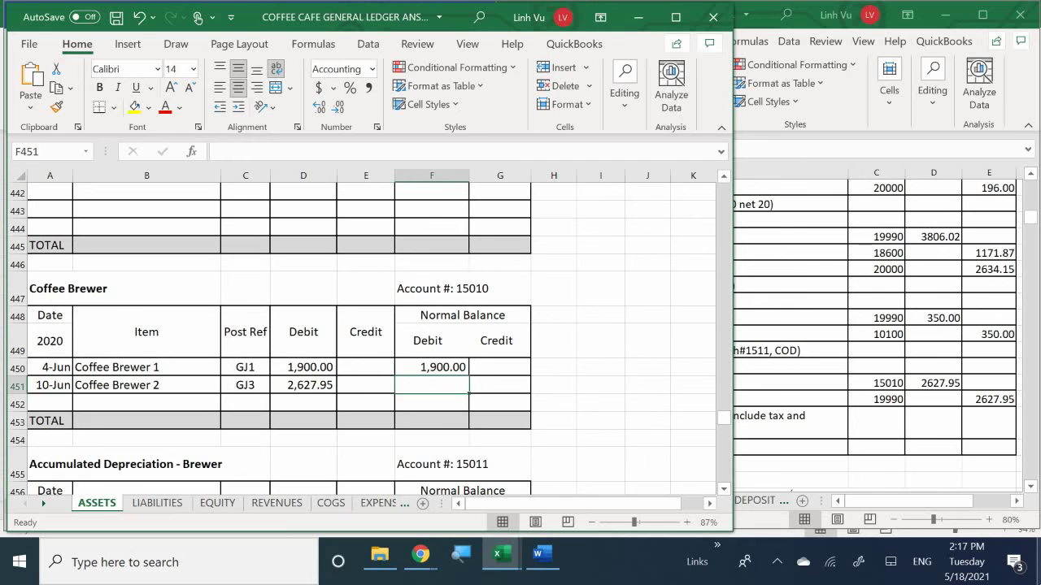
text(=)
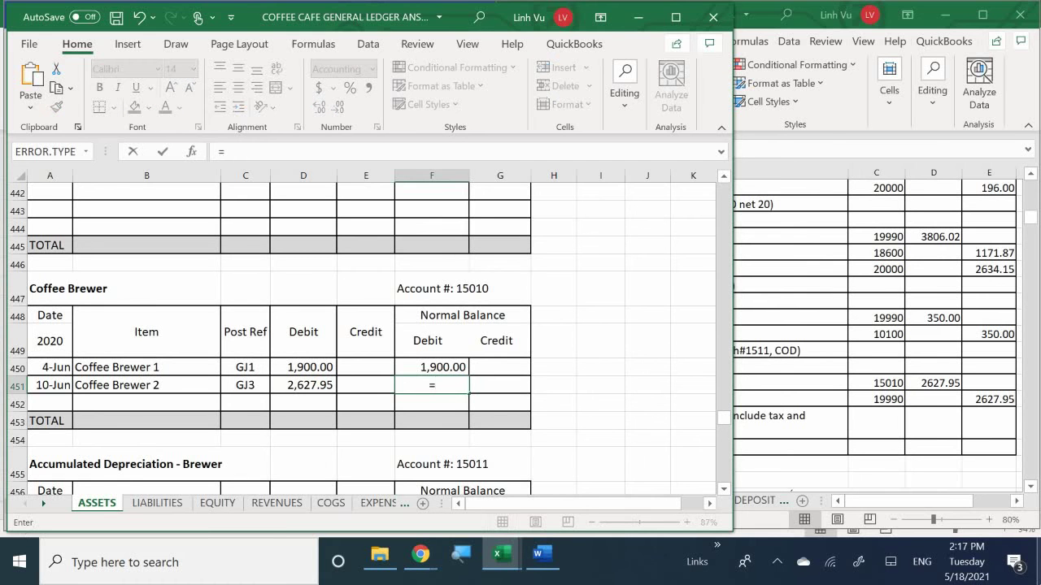
key(Up)
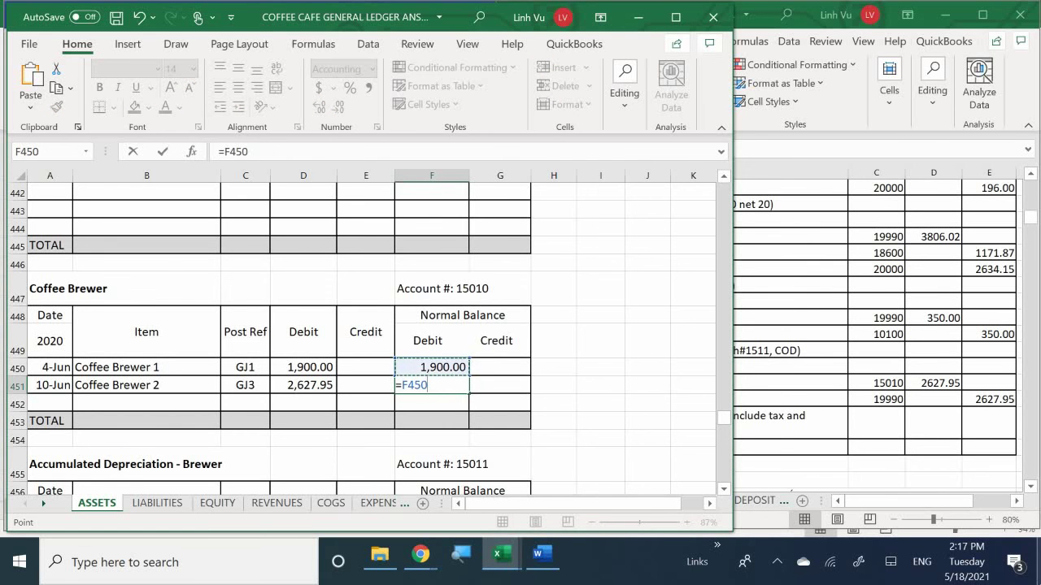
text(+)
key(Left)
key(Left)
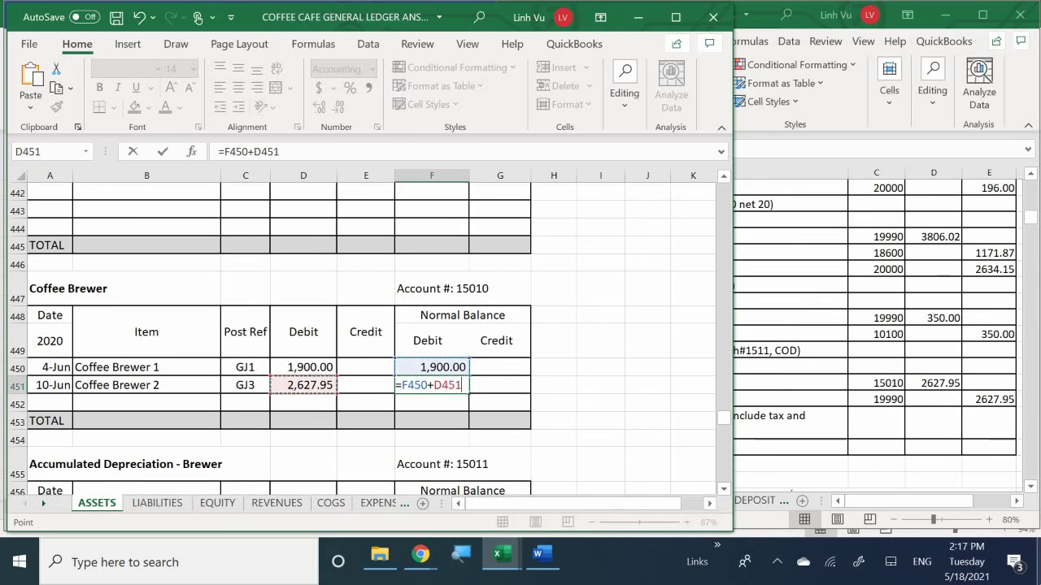
text(-)
key(Left)
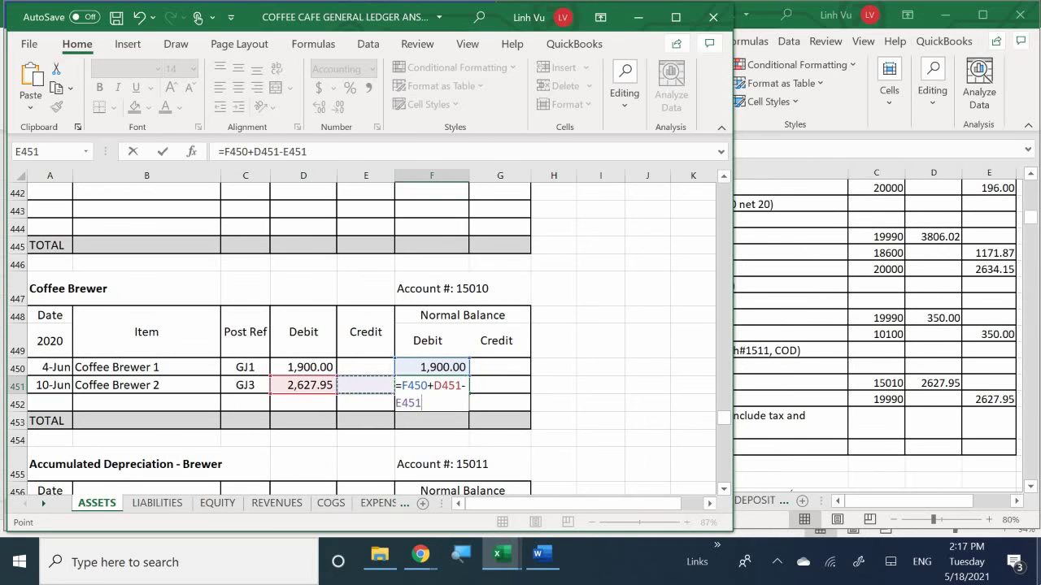
key(Return)
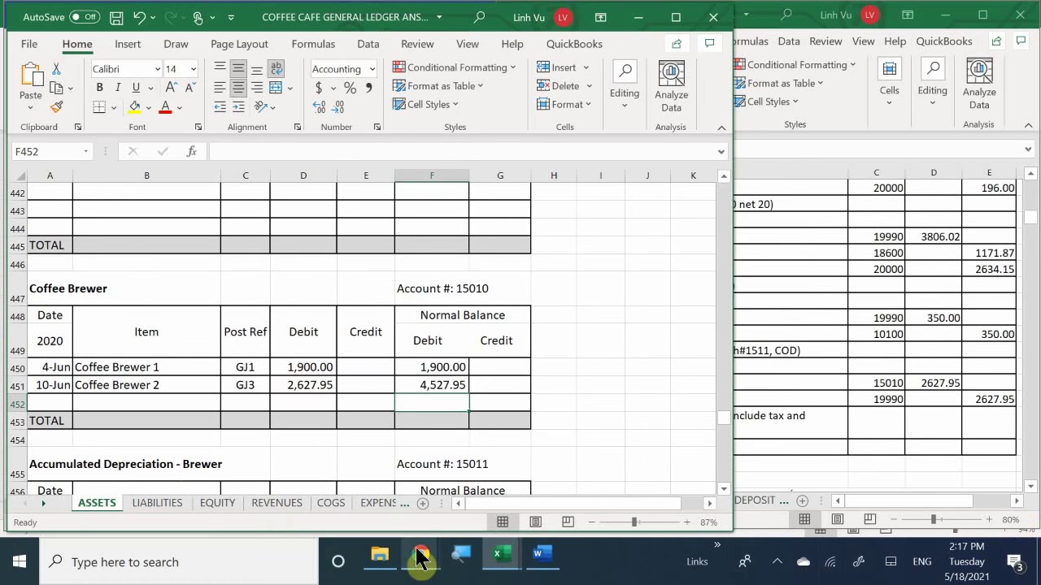
Step: Admit the waiting participant in the Chrome Meet window, then minimize Chrome
mouse_move(416, 558)
click(372, 479)
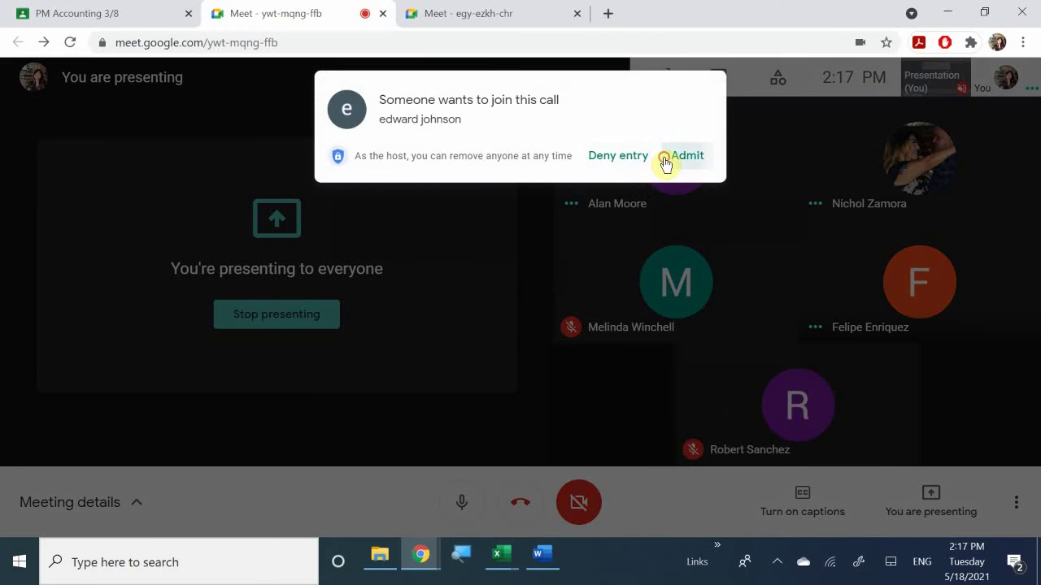
click(671, 156)
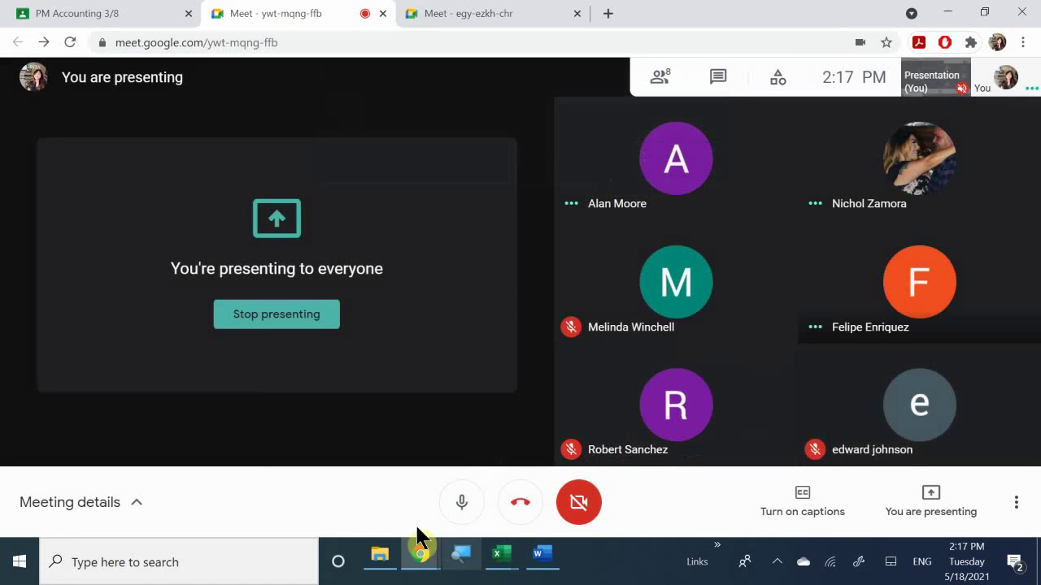
mouse_move(416, 569)
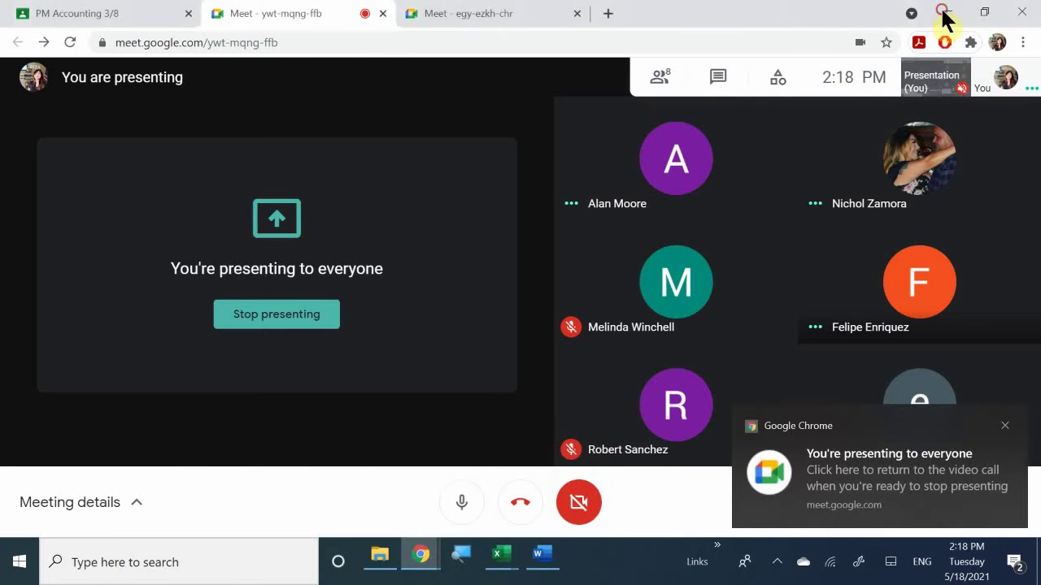
click(944, 14)
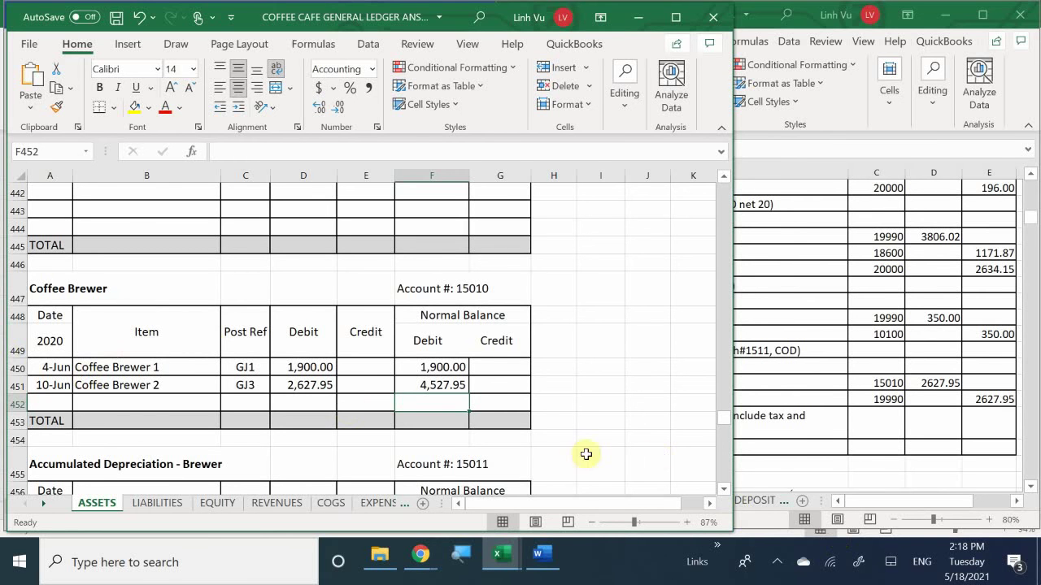
drag(551, 499, 469, 500)
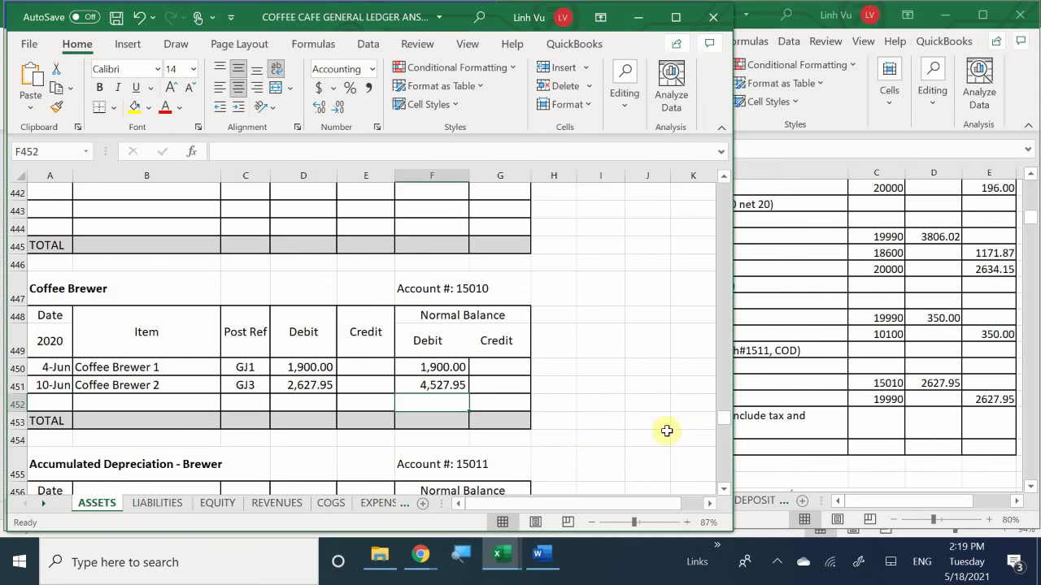
Step: Bring the Word assignment forward and scroll to the 11 June LV Remodeling $1,890.00 bill
click(775, 277)
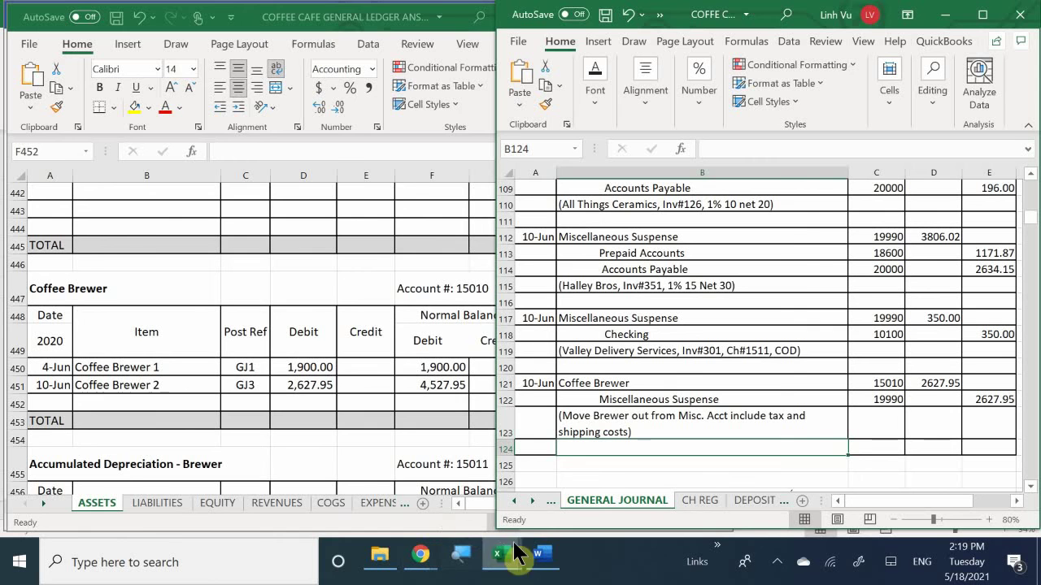
click(540, 559)
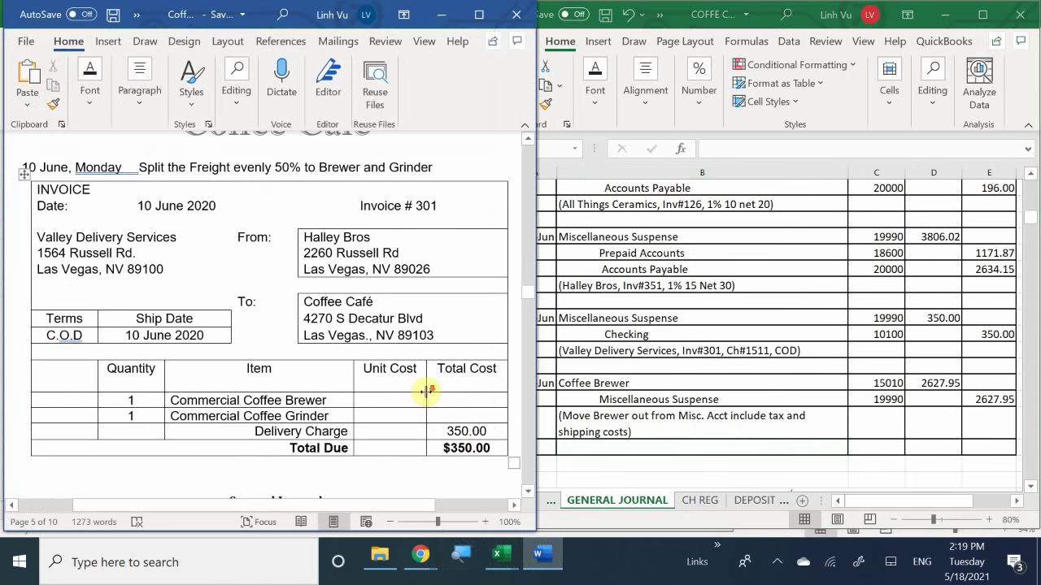
scroll(426, 391, down, 4)
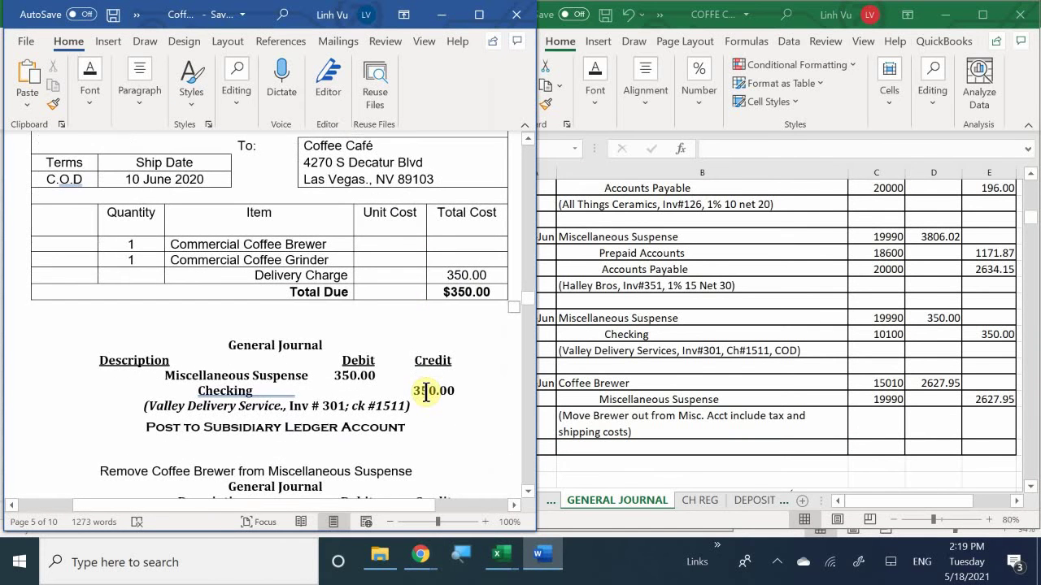
scroll(426, 391, down, 18)
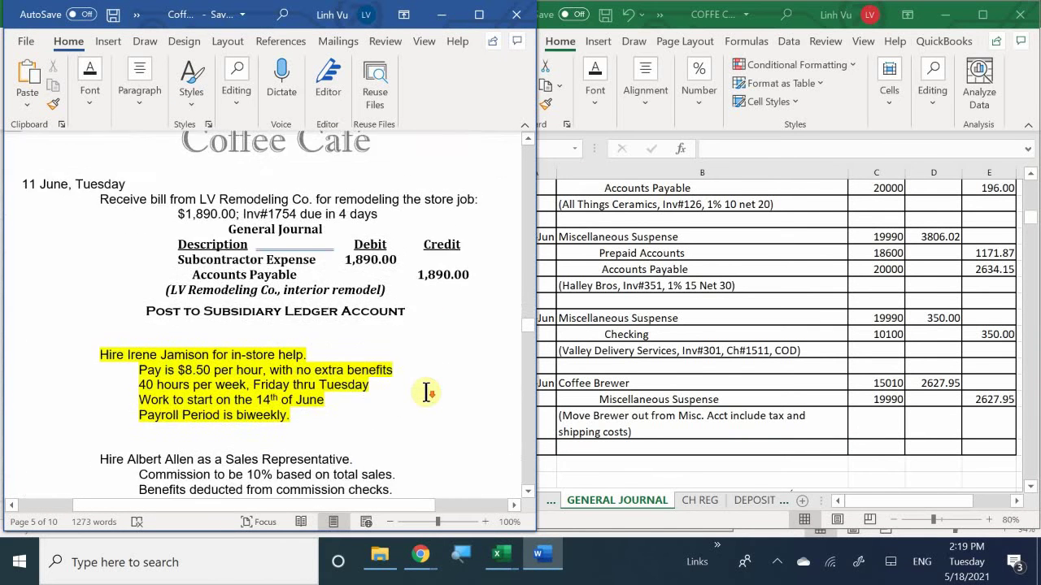
scroll(426, 391, down, 5)
scroll(426, 392, up, 8)
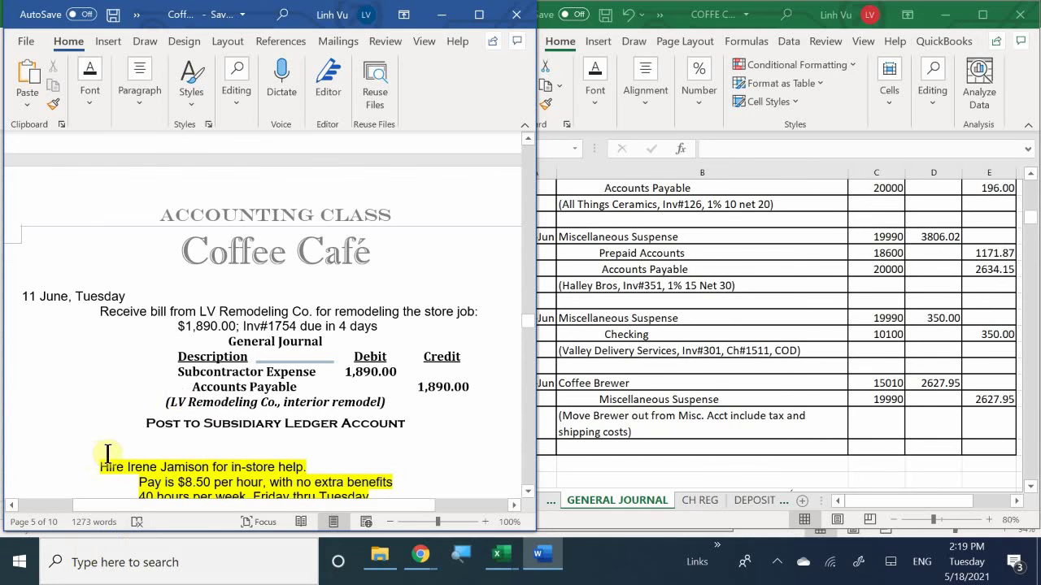
scroll(107, 449, up, 2)
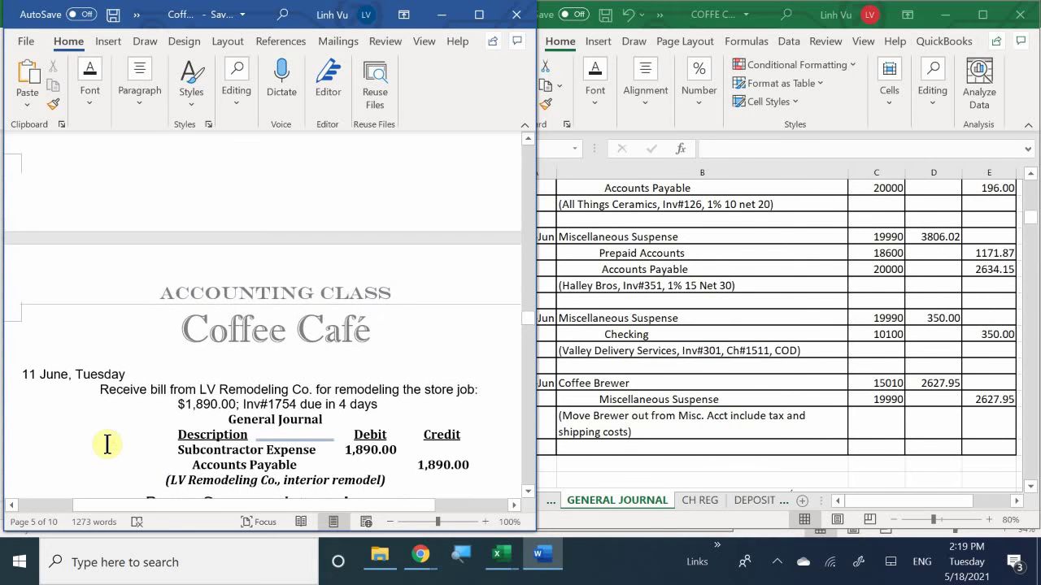
scroll(107, 444, up, 9)
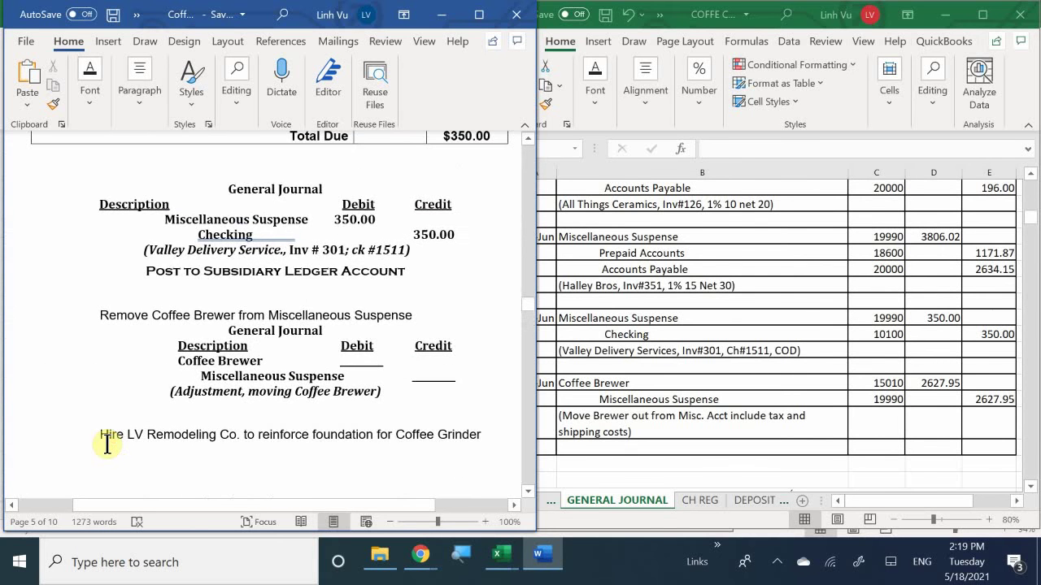
scroll(107, 444, down, 3)
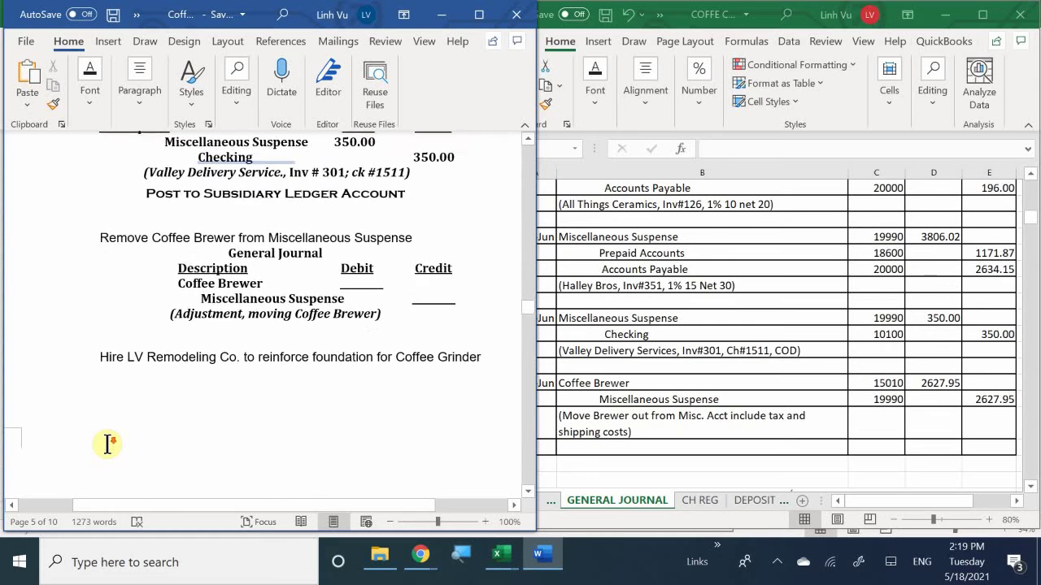
scroll(86, 344, up, 1)
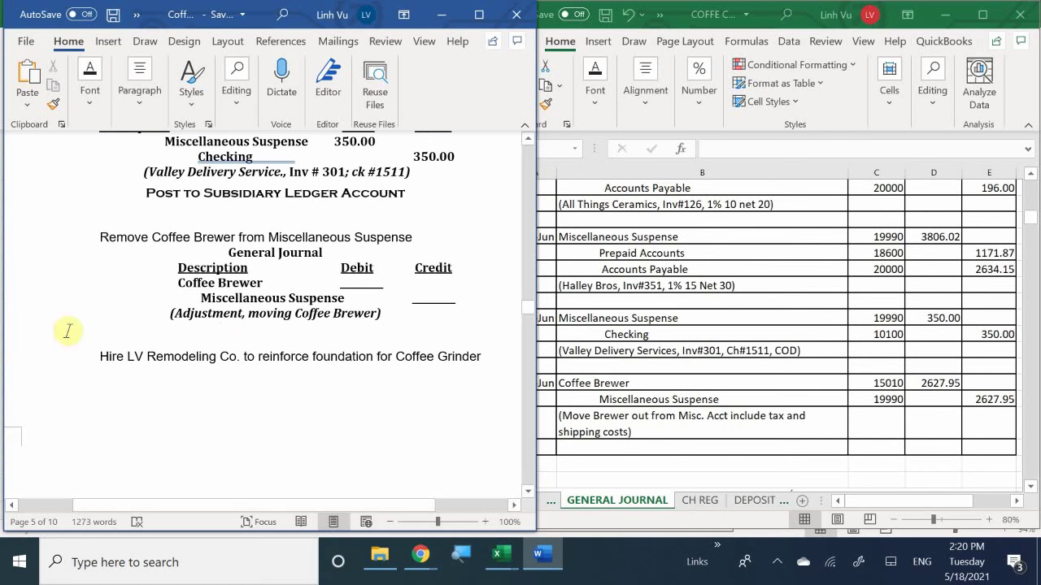
scroll(154, 339, down, 2)
scroll(244, 366, down, 8)
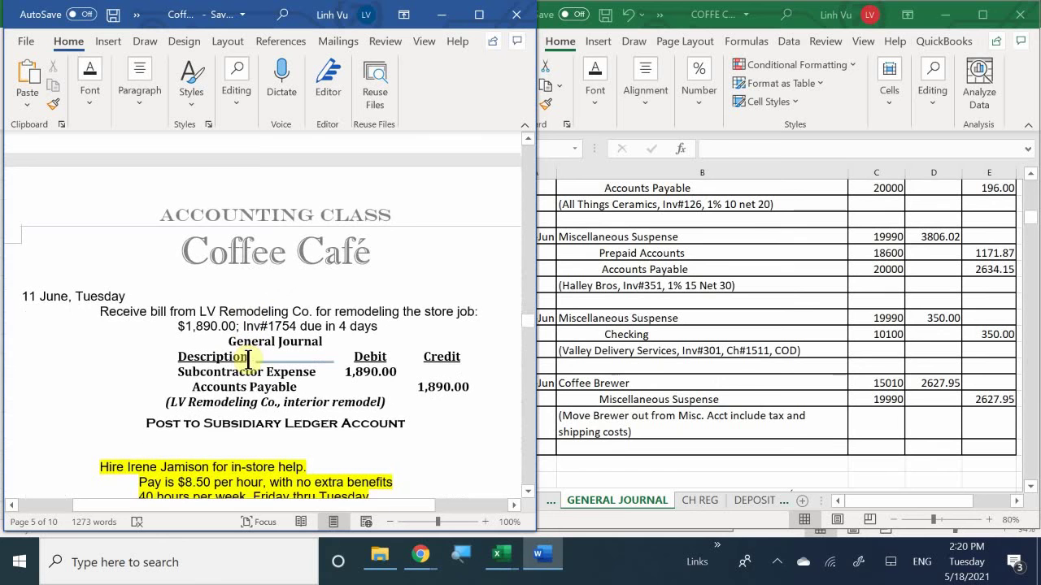
drag(193, 502, 219, 517)
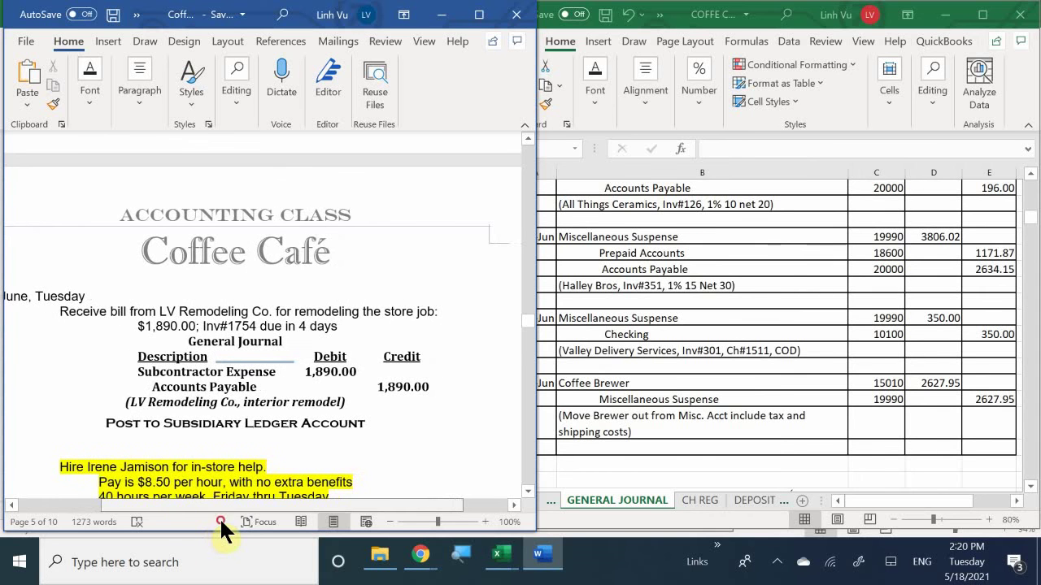
scroll(267, 474, up, 1)
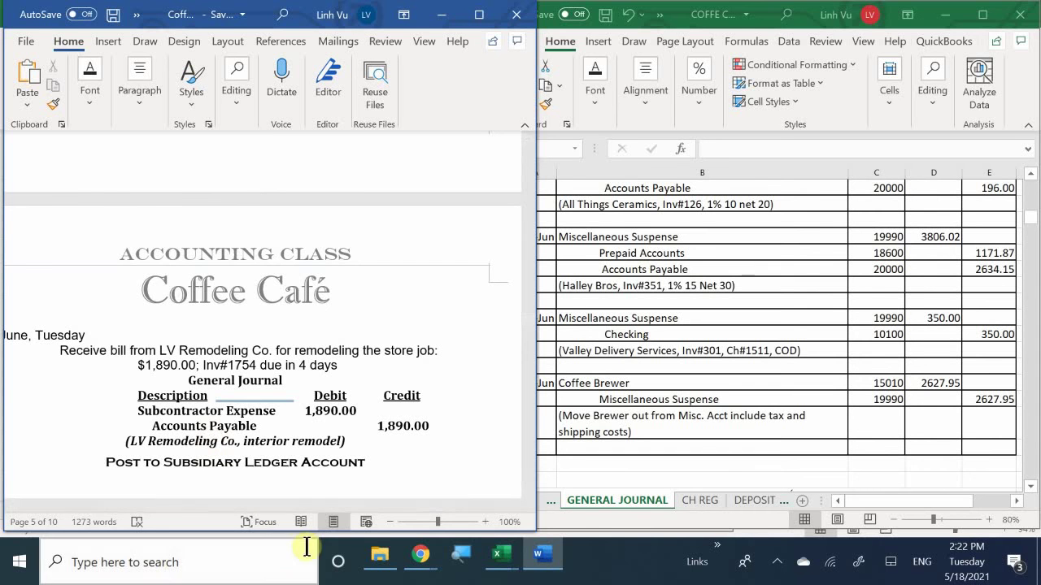
Step: Look up Subcontractor account 60510 on the COA sheet, then go back to GENERAL JOURNAL
click(547, 504)
click(515, 500)
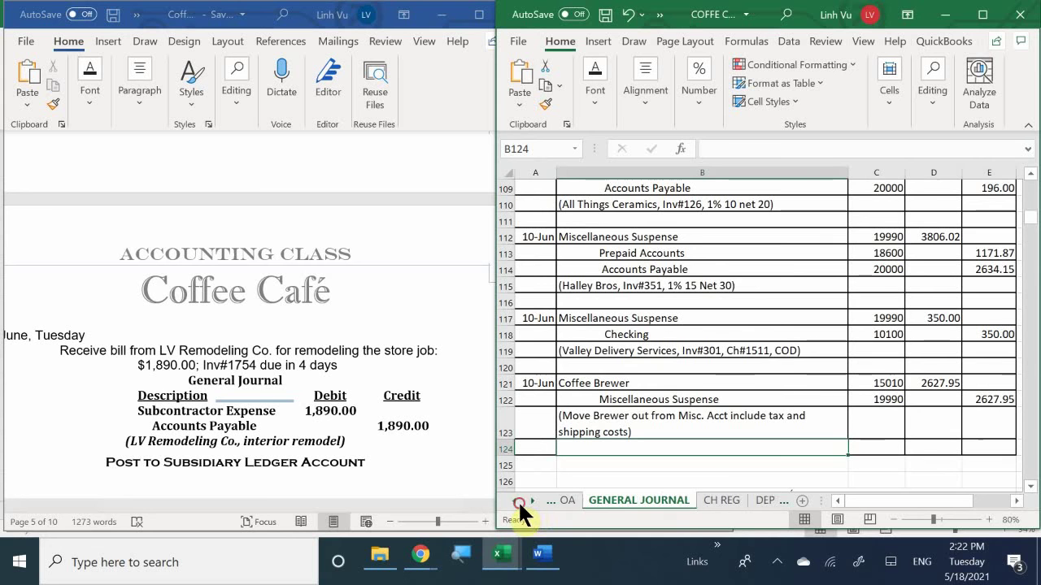
click(580, 500)
scroll(987, 379, down, 8)
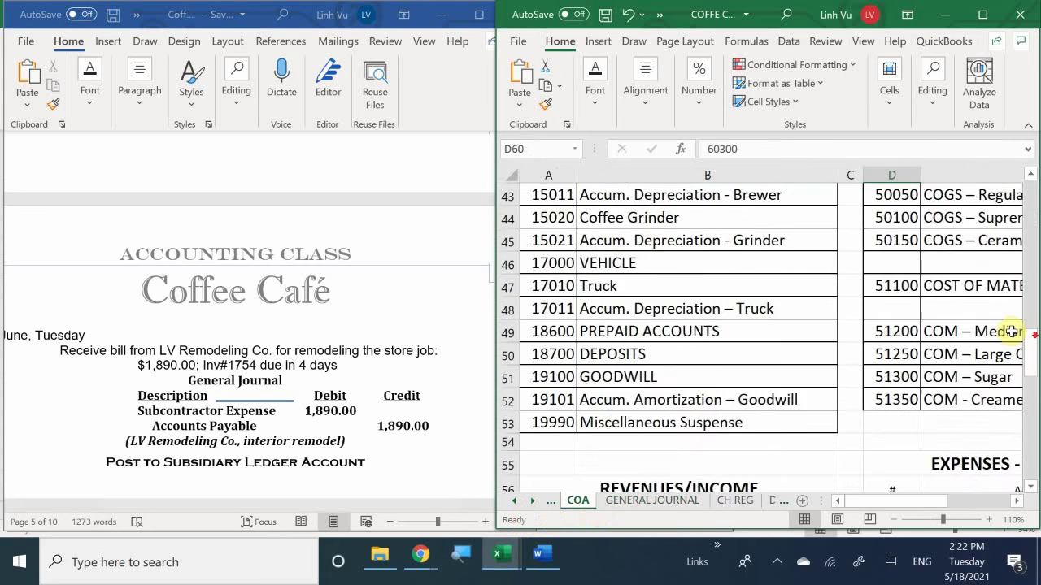
scroll(1006, 337, up, 2)
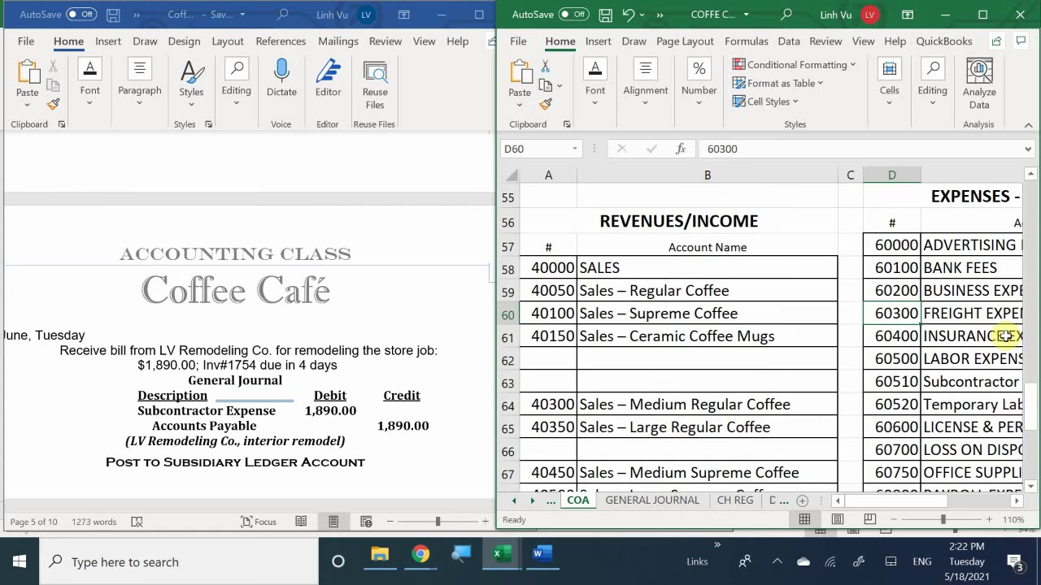
scroll(1005, 336, up, 1)
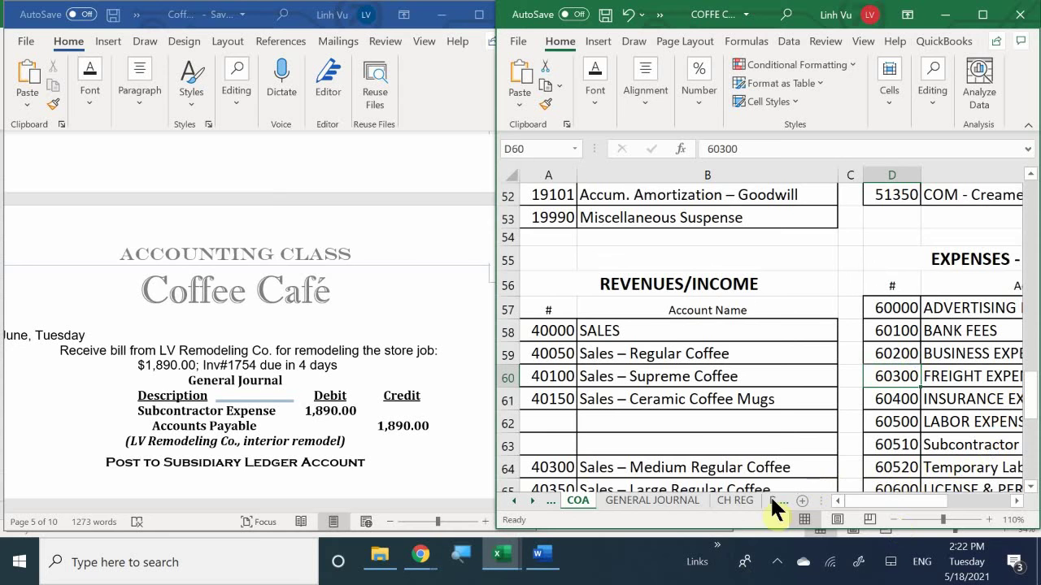
click(655, 500)
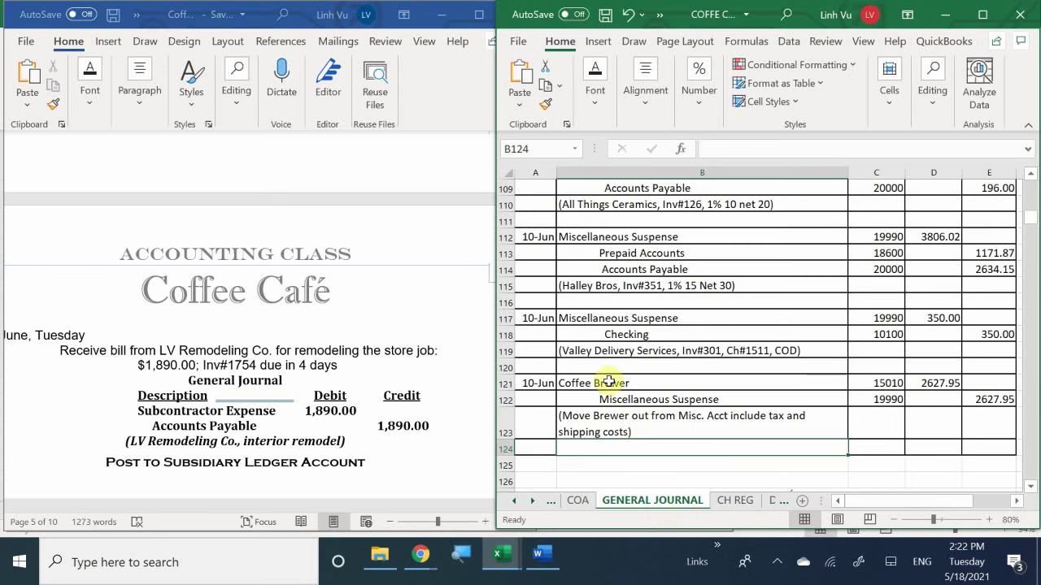
Step: Start the 11-Jun journal entry in row 131 with the account Subcontractor Expense
scroll(609, 382, down, 3)
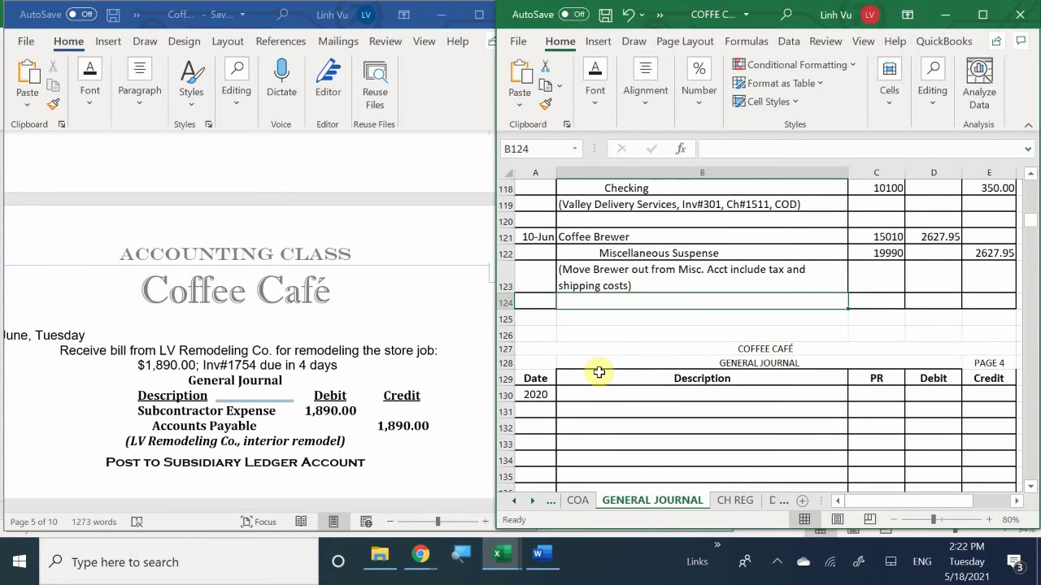
scroll(606, 354, down, 1)
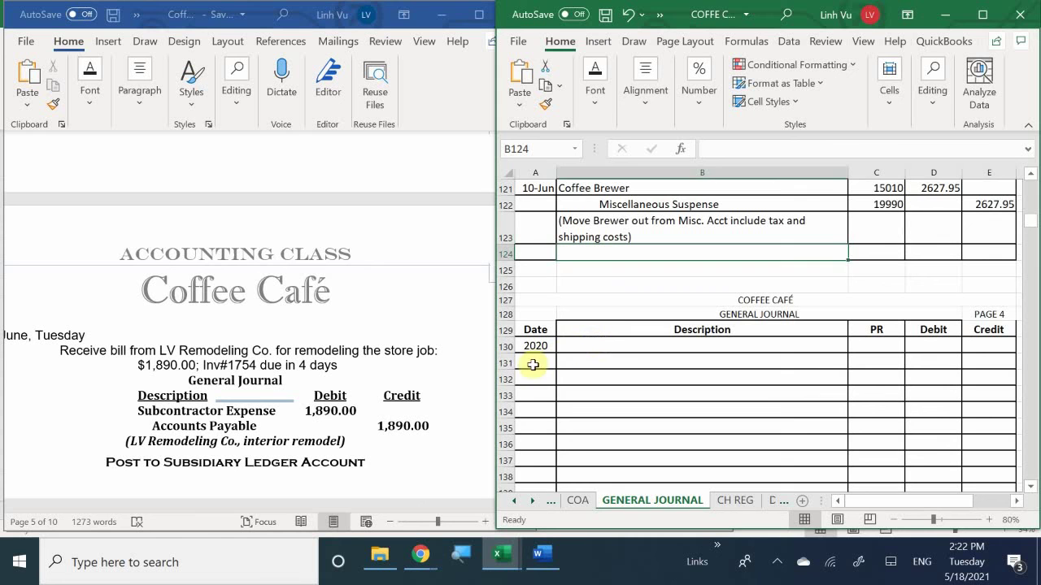
click(535, 365)
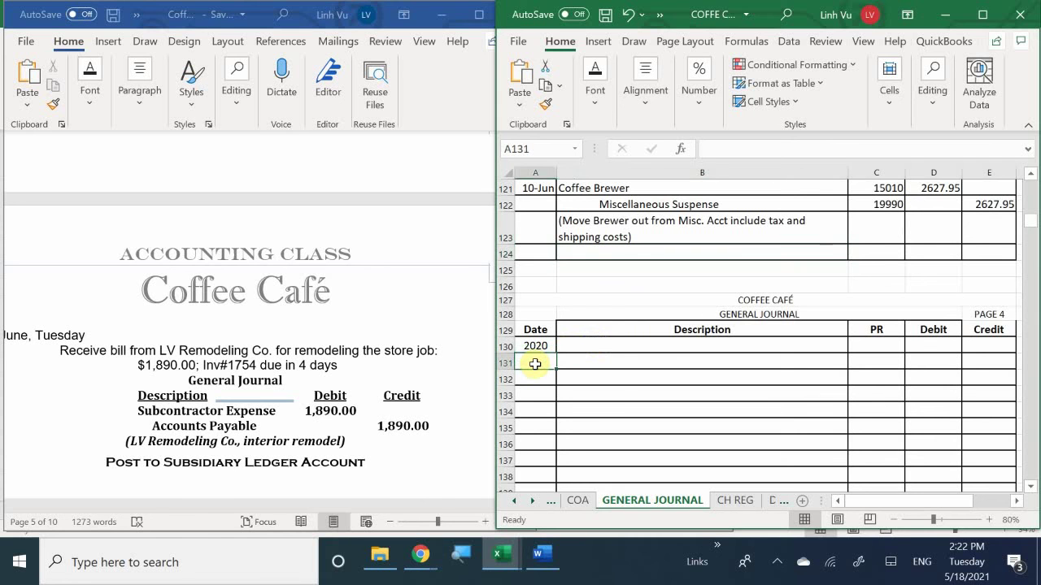
scroll(537, 362, down, 1)
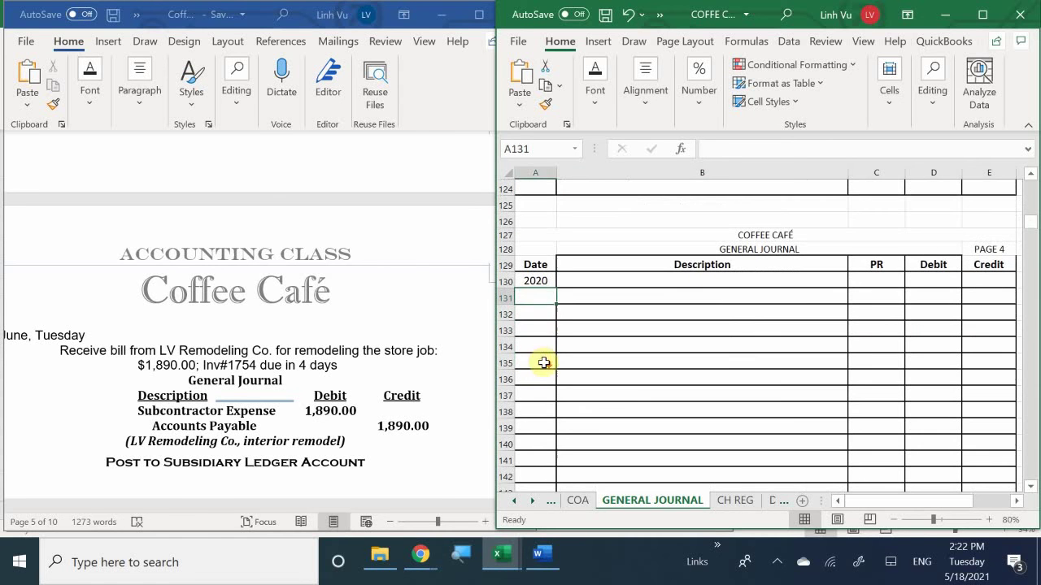
text(6/11)
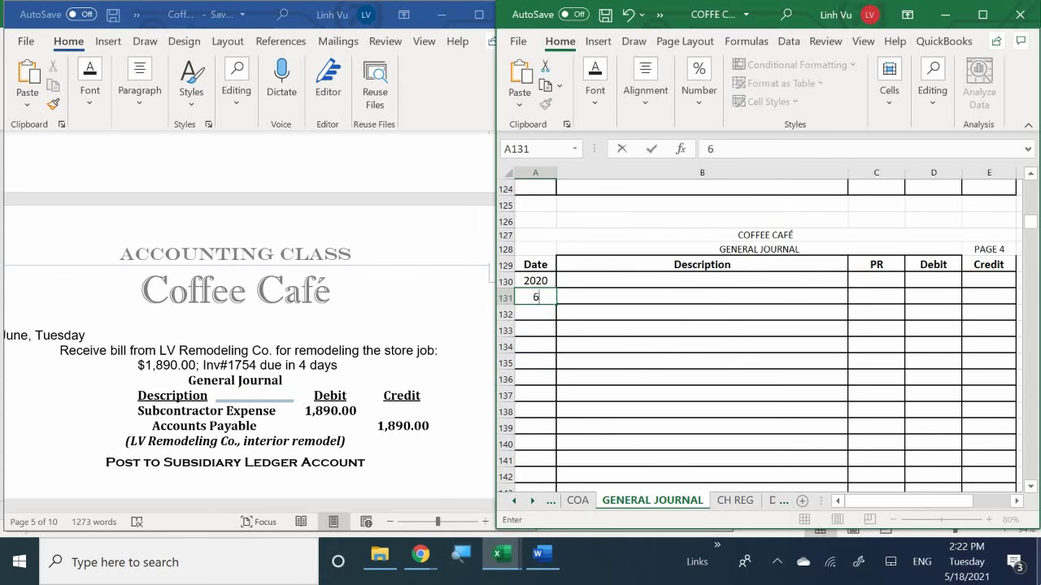
key(Return)
click(701, 297)
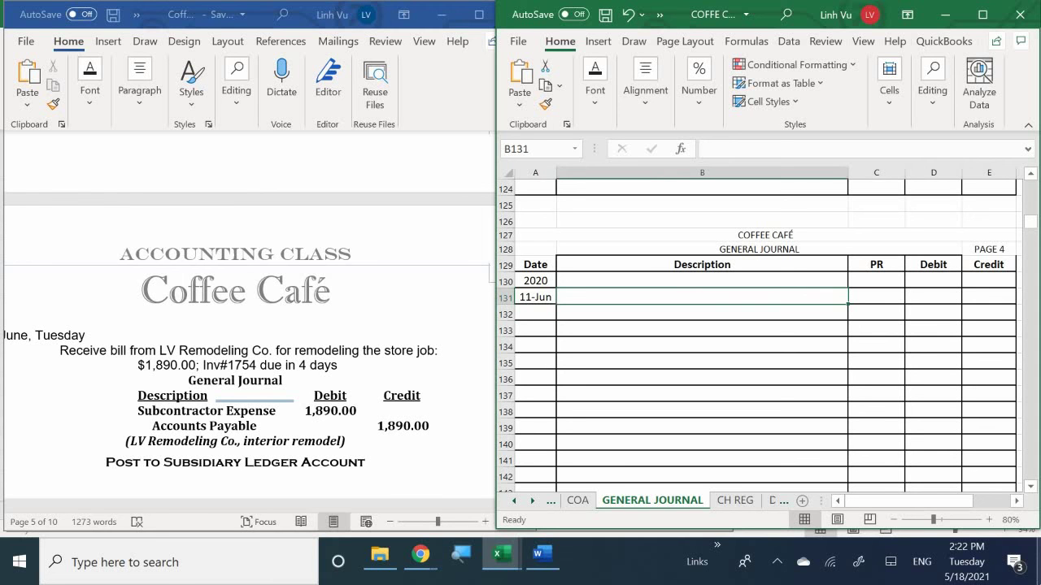
text(AS)
key(BackSpace)
key(BackSpace)
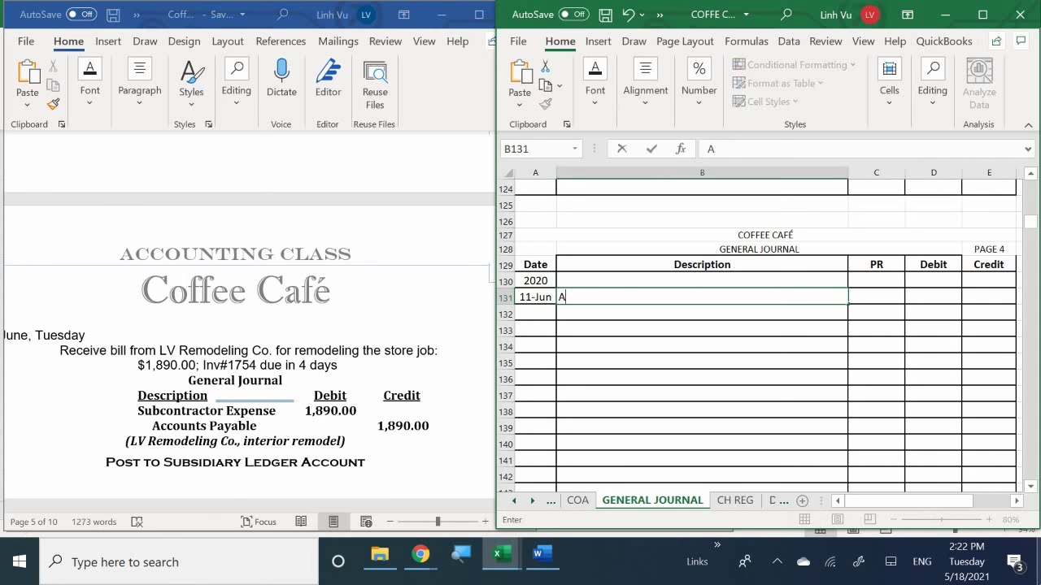
text(Sin)
key(BackSpace)
key(BackSpace)
text(ubcontra)
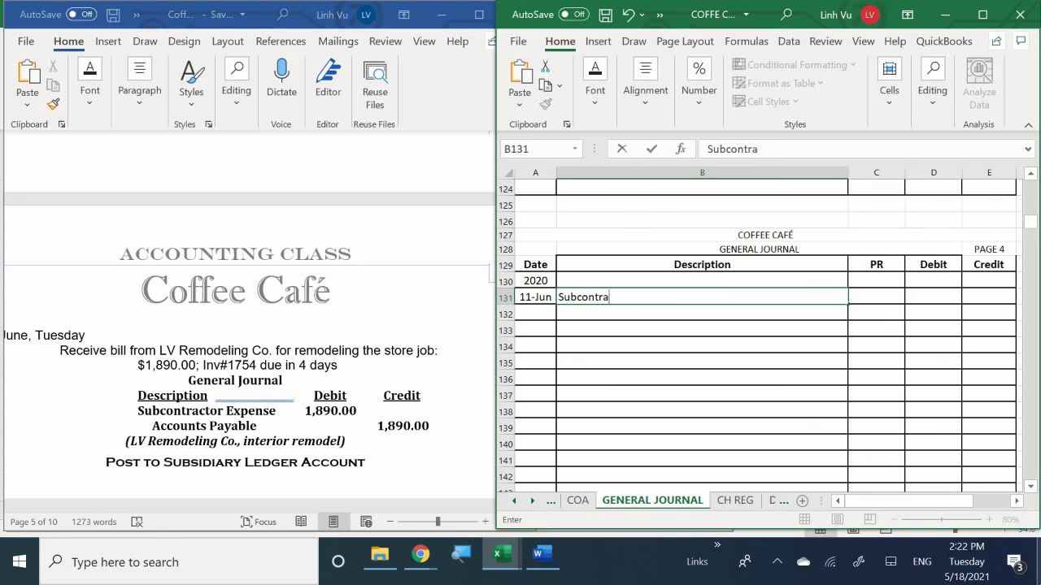
text(ctor )
text(Expess)
key(BackSpace)
key(BackSpace)
text(n)
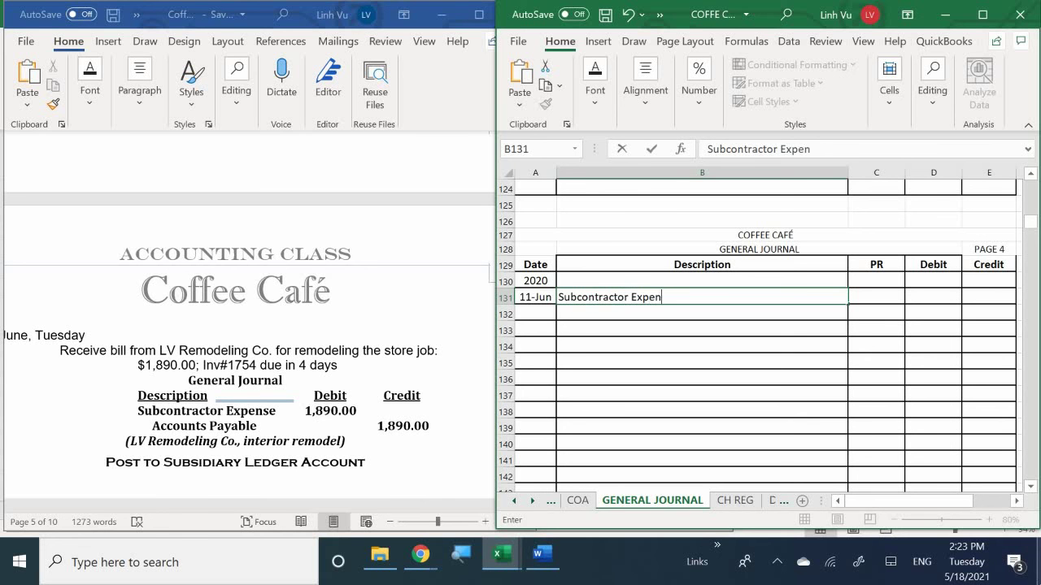
text(se)
key(Tab)
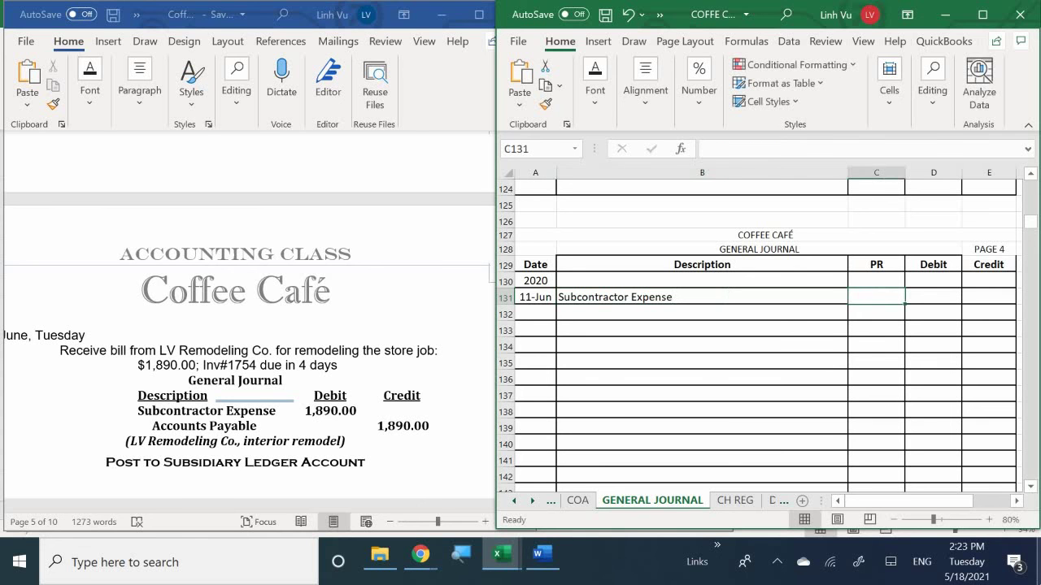
Step: Give Subcontractor Expense post reference 60510 and a 1890 debit in D131
text(60510)
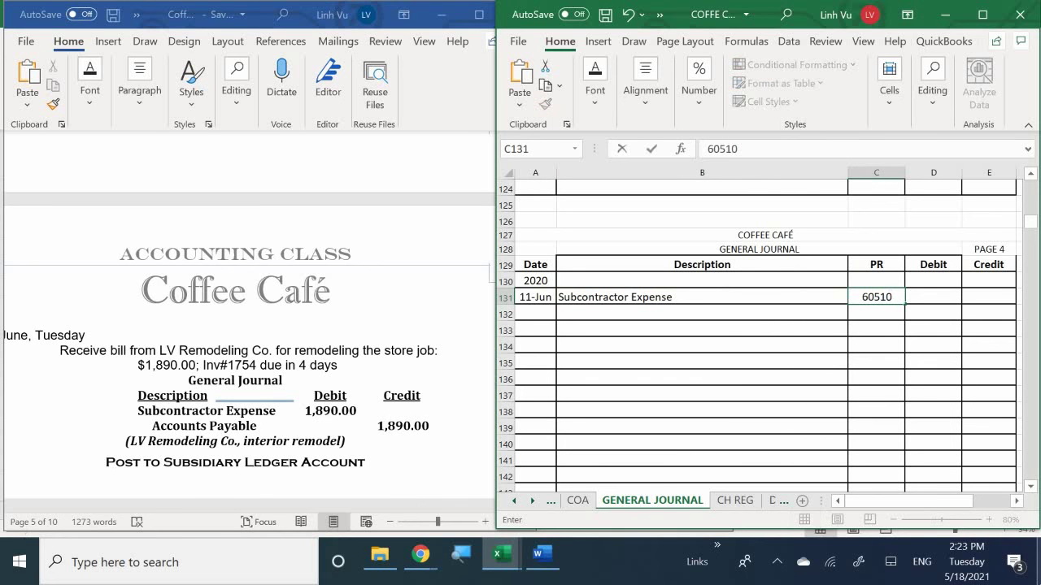
key(Return)
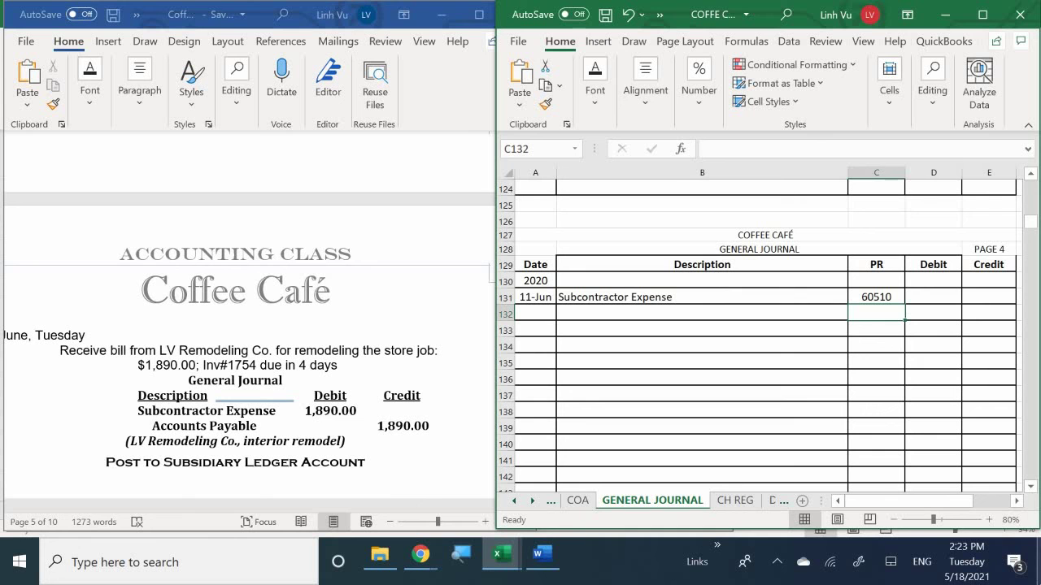
key(Right)
key(Up)
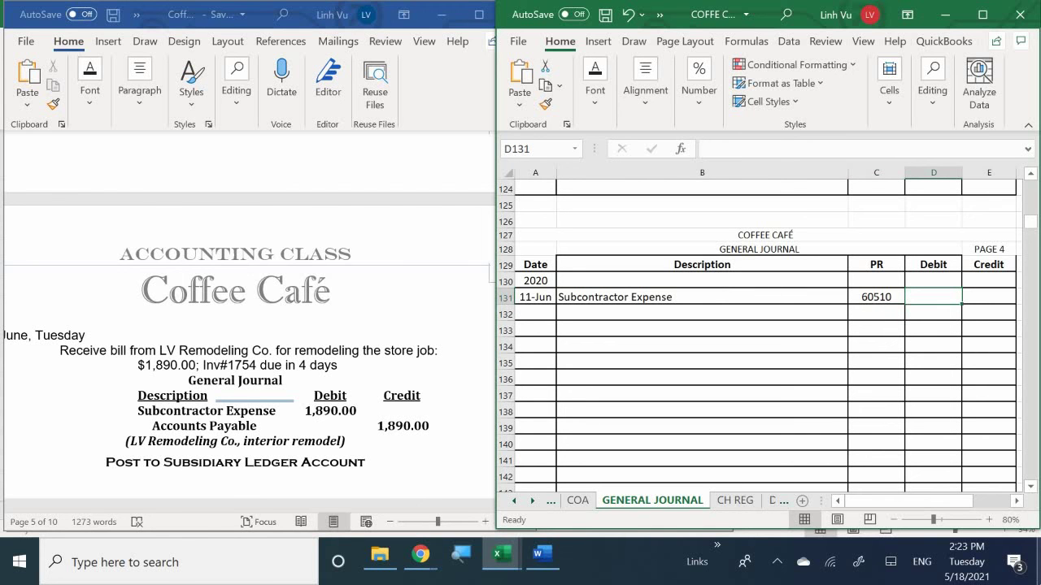
text(1890)
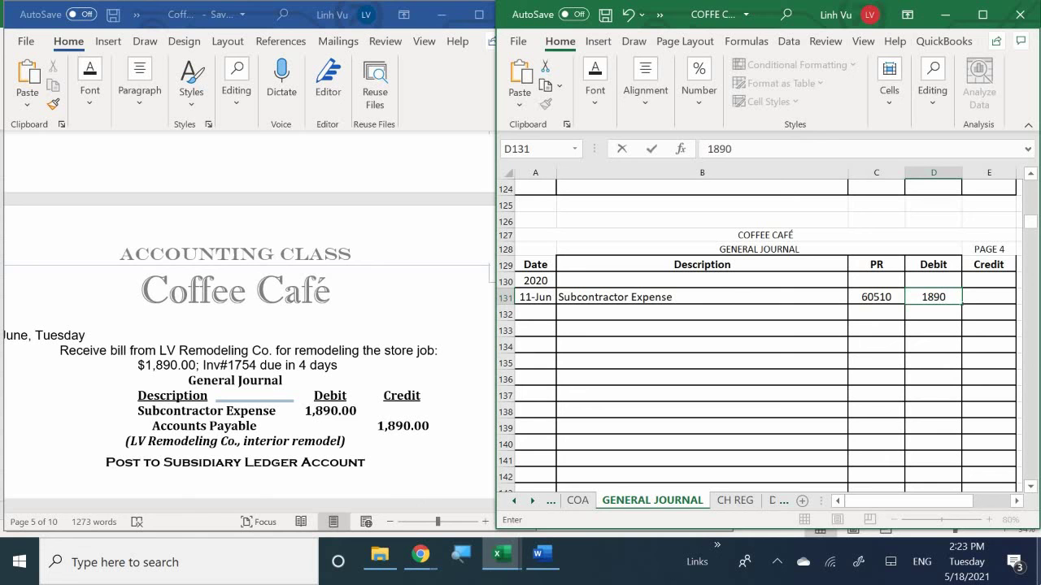
key(Return)
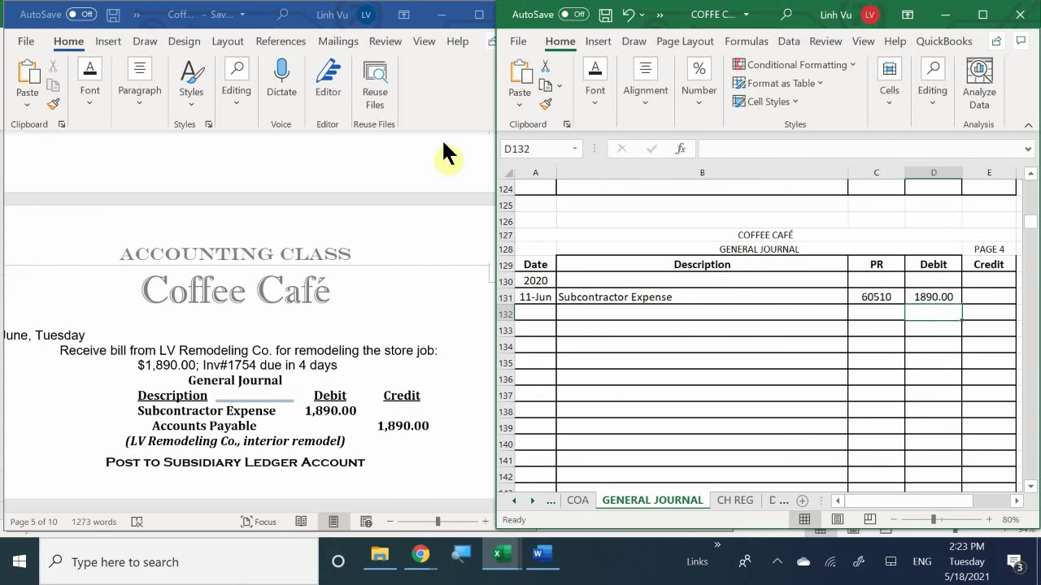
Step: Add the Accounts Payable credit line in row 132 with PR 20000
click(624, 312)
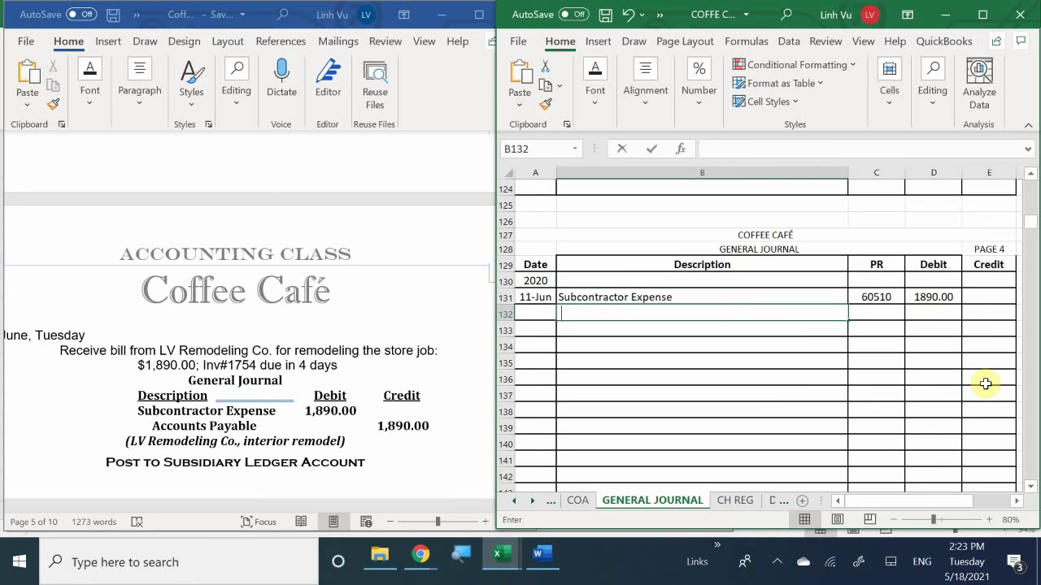
text(Accpt)
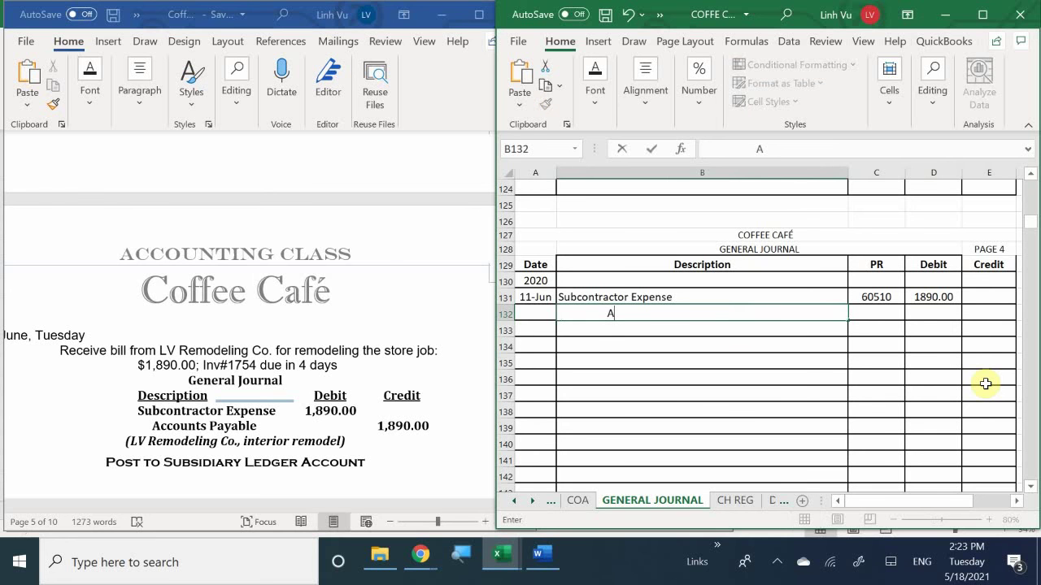
key(BackSpace)
key(BackSpace)
text(ounts Pau)
key(BackSpace)
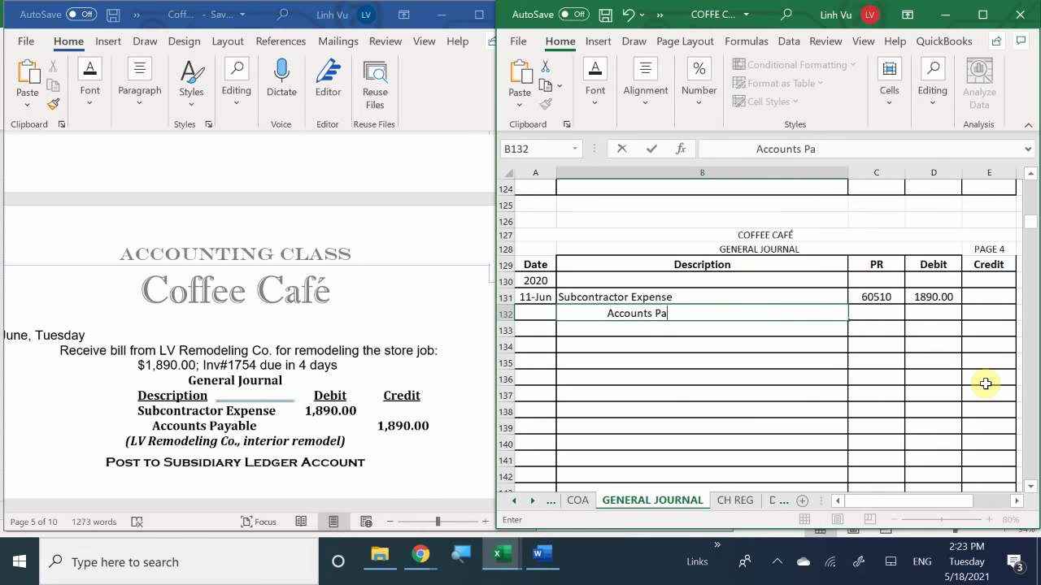
text(yable)
key(Tab)
text(20000)
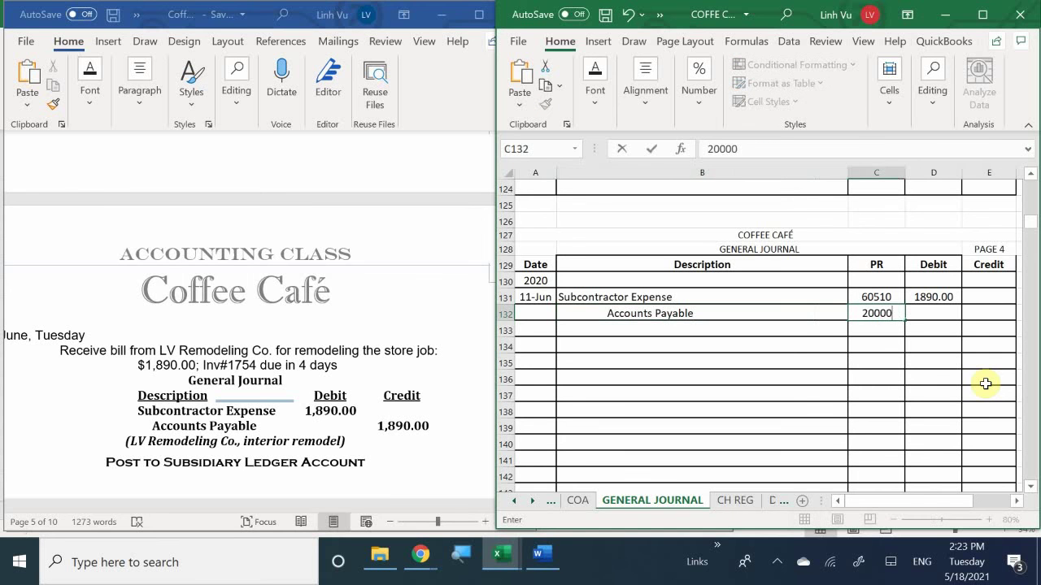
key(Tab)
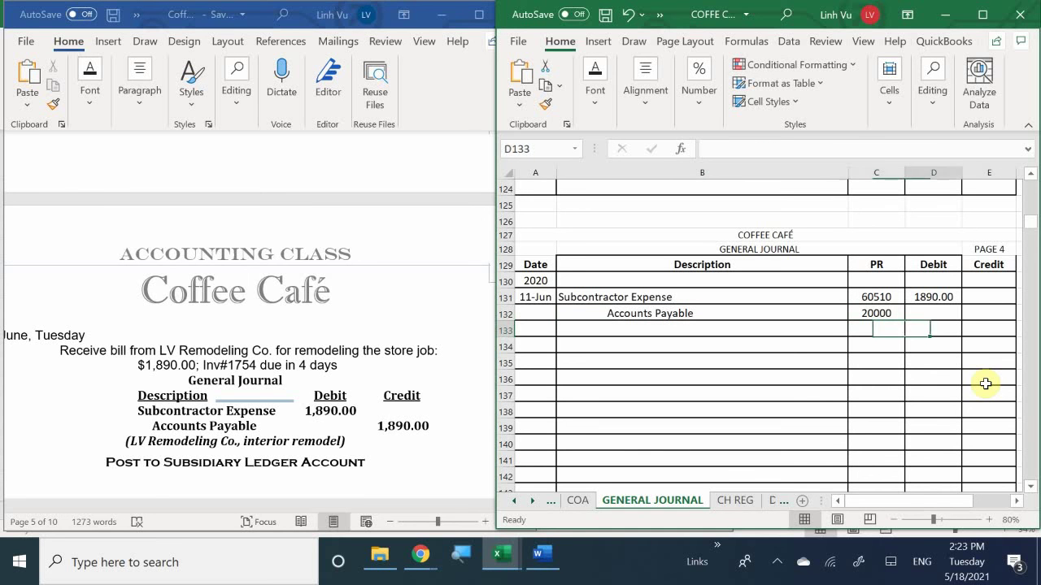
Step: Set the E132 credit to =D131, matching the 1890.00 debit
key(Tab)
text(=)
key(Up)
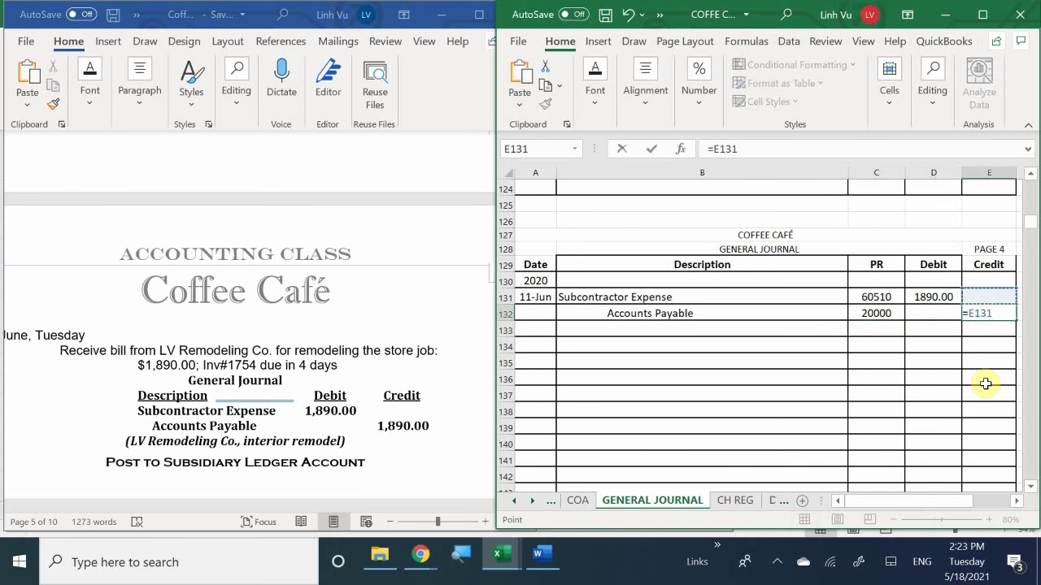
key(Left)
key(Return)
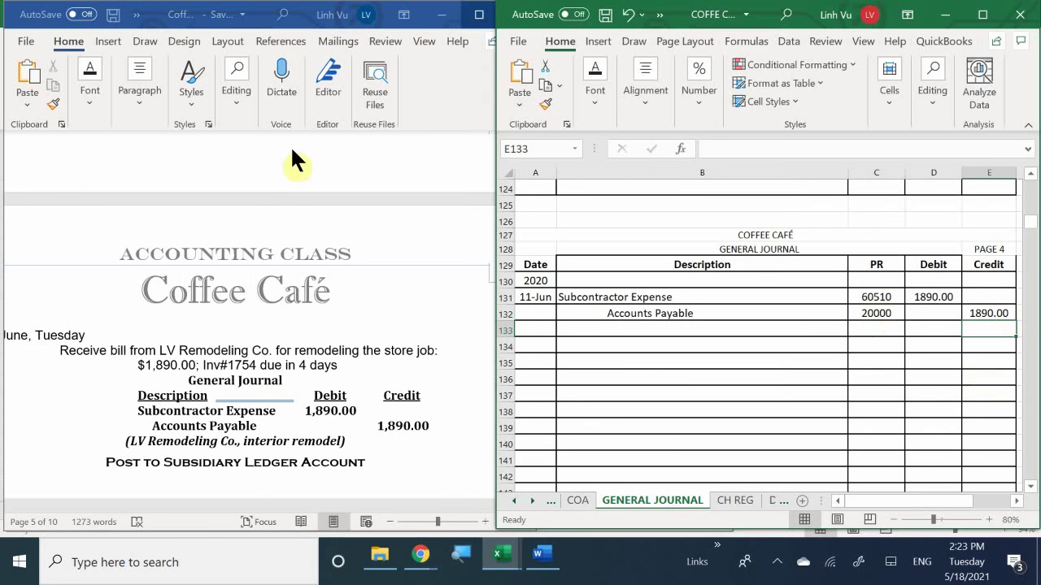
Step: Type the B133 memo '(LV Remodeling Co,' followed by the invoice number and Net 4 terms
click(584, 329)
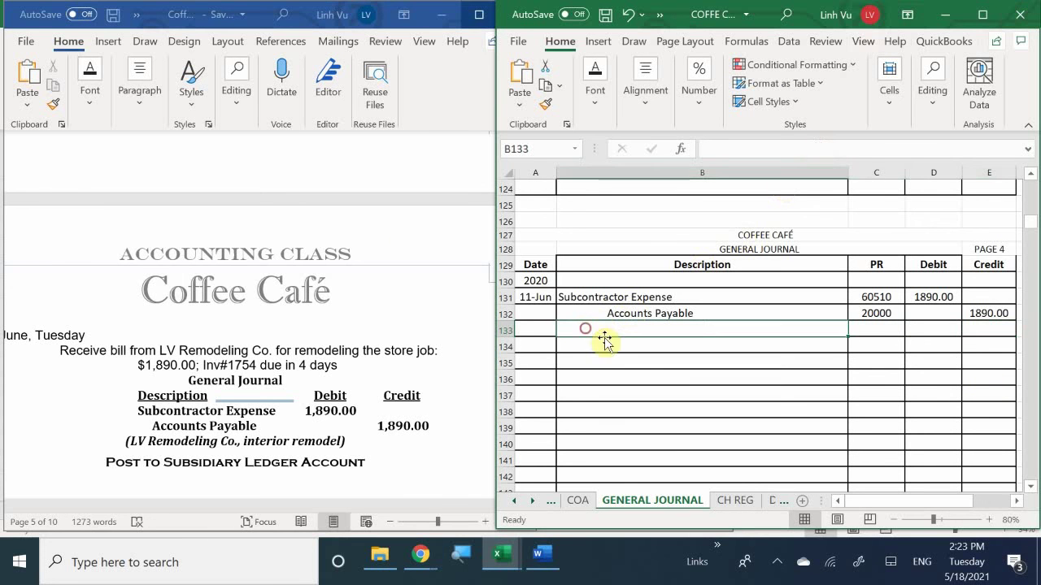
text(()
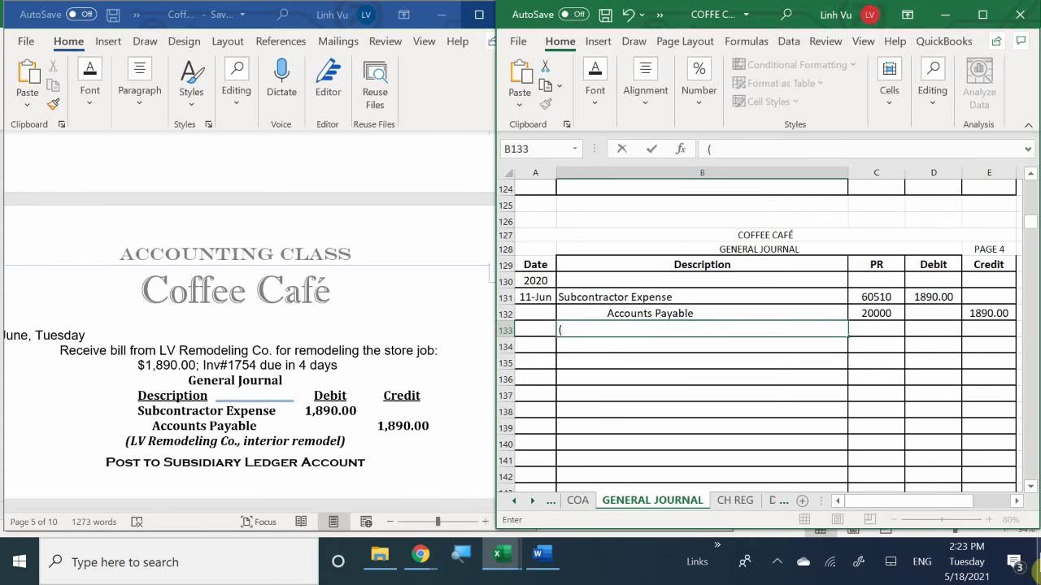
text(LV Rec)
key(BackSpace)
text(modeling )
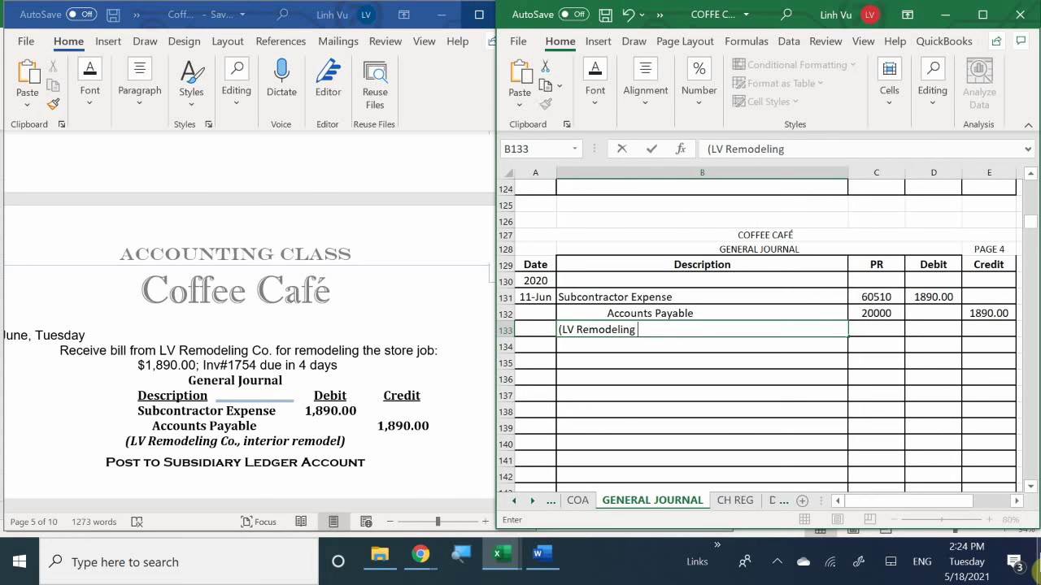
text(Co, Inv#1754)
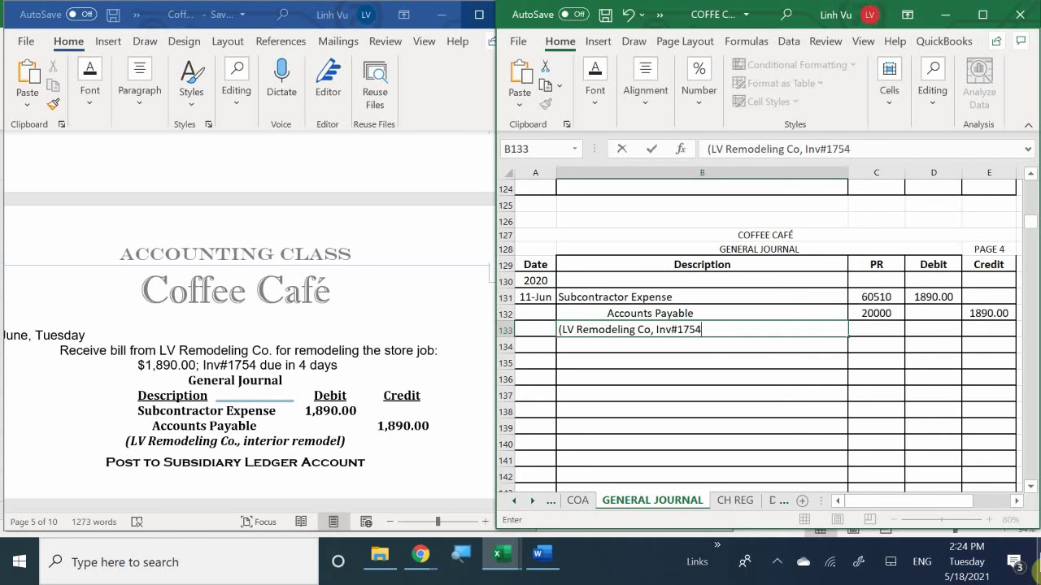
text(, Net)
text( 4)
text( _)
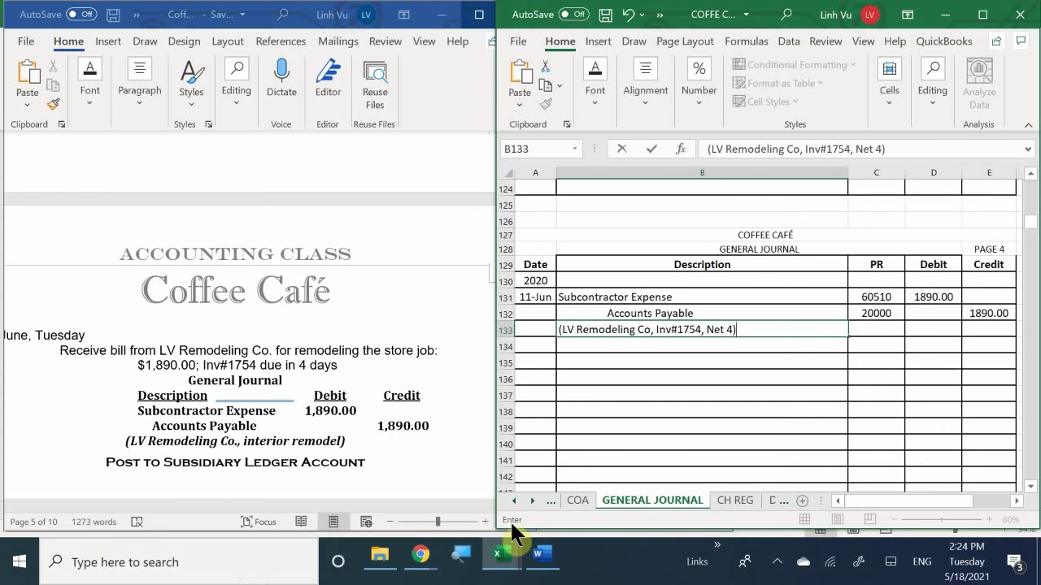
Step: Bring the General Ledger workbook forward and narrow it so the General Journal shows beside it
mouse_move(502, 556)
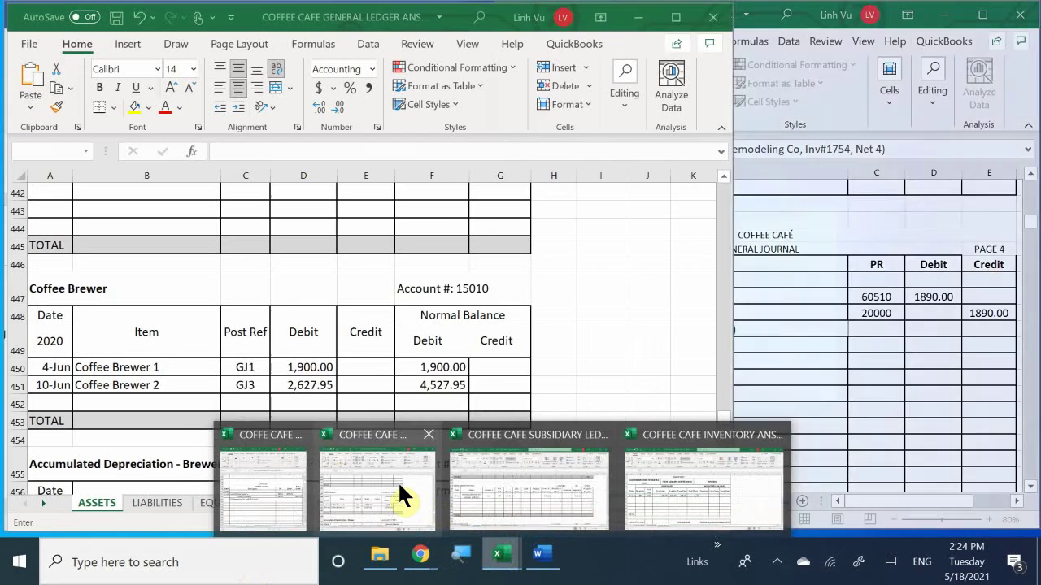
click(398, 486)
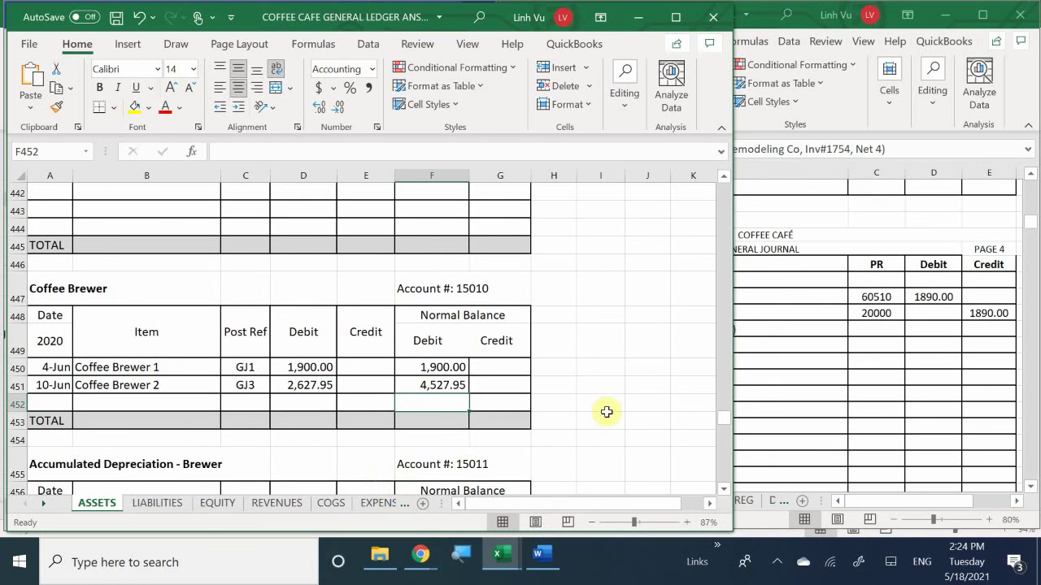
drag(724, 309, 560, 377)
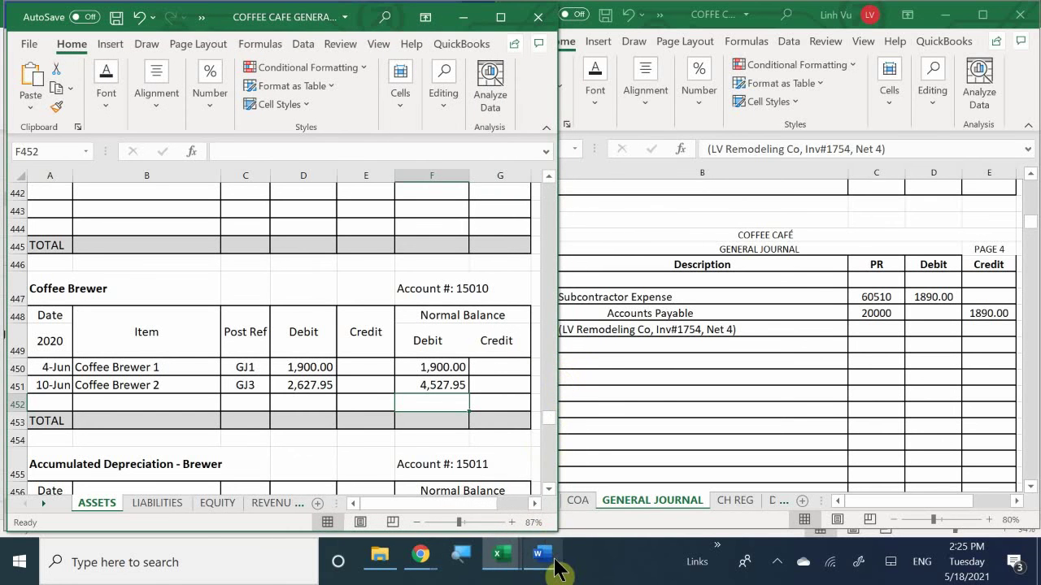
Step: Go to the EXPENSES - OP sheet at the Subcontractor Expense account 60510
mouse_move(551, 568)
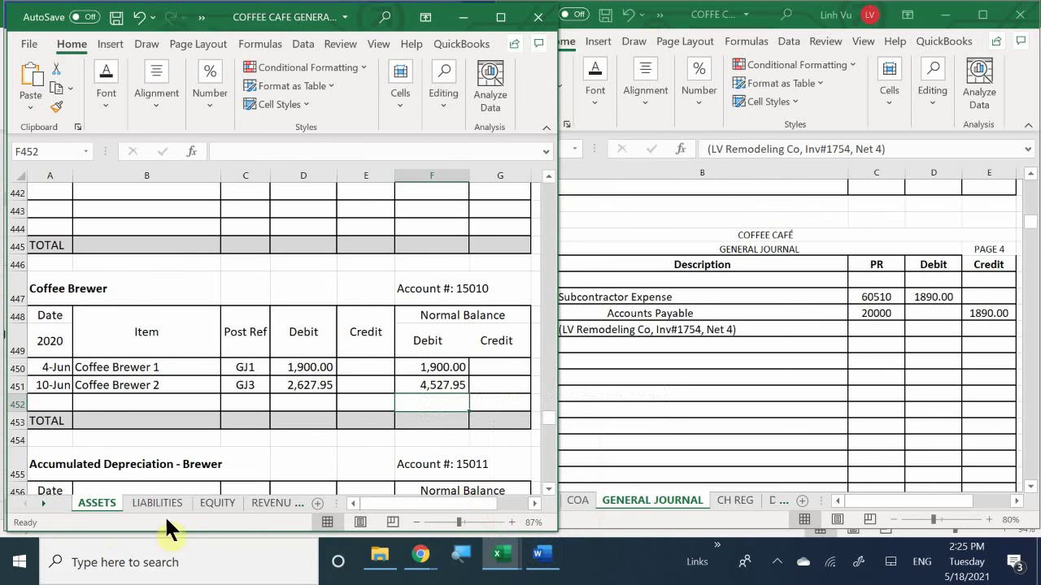
click(255, 502)
click(264, 503)
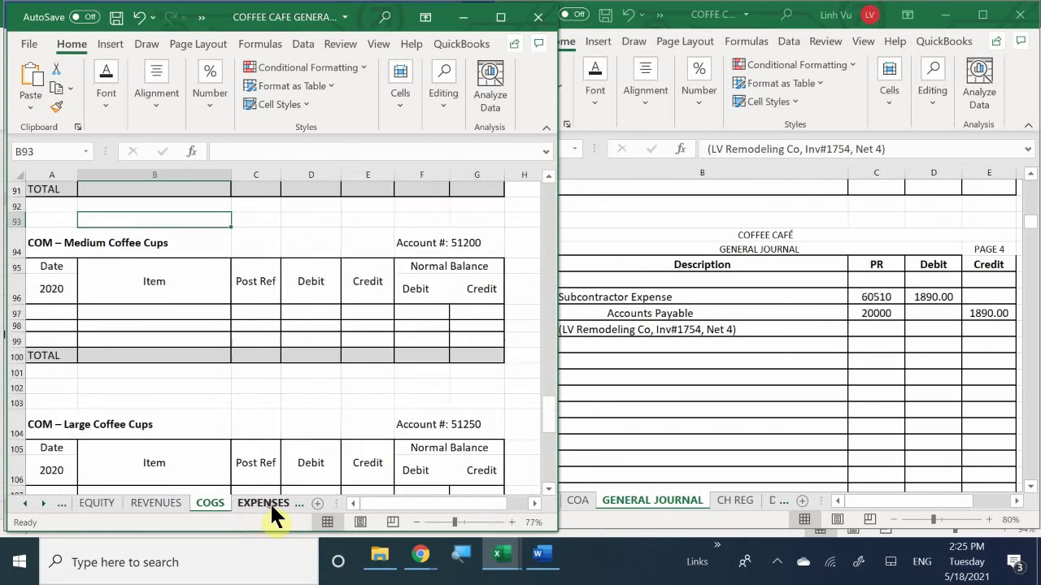
click(269, 502)
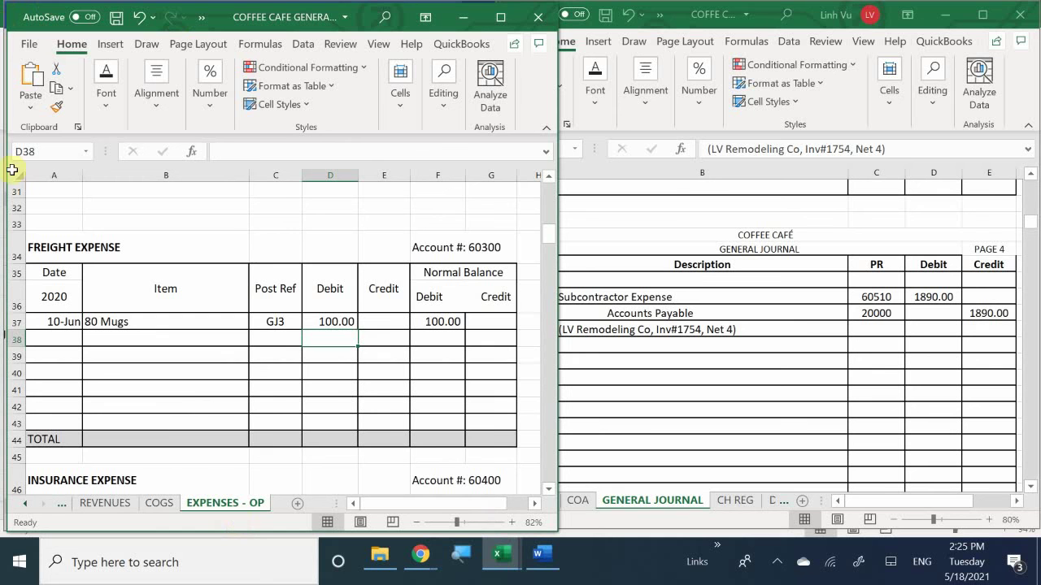
scroll(109, 291, up, 10)
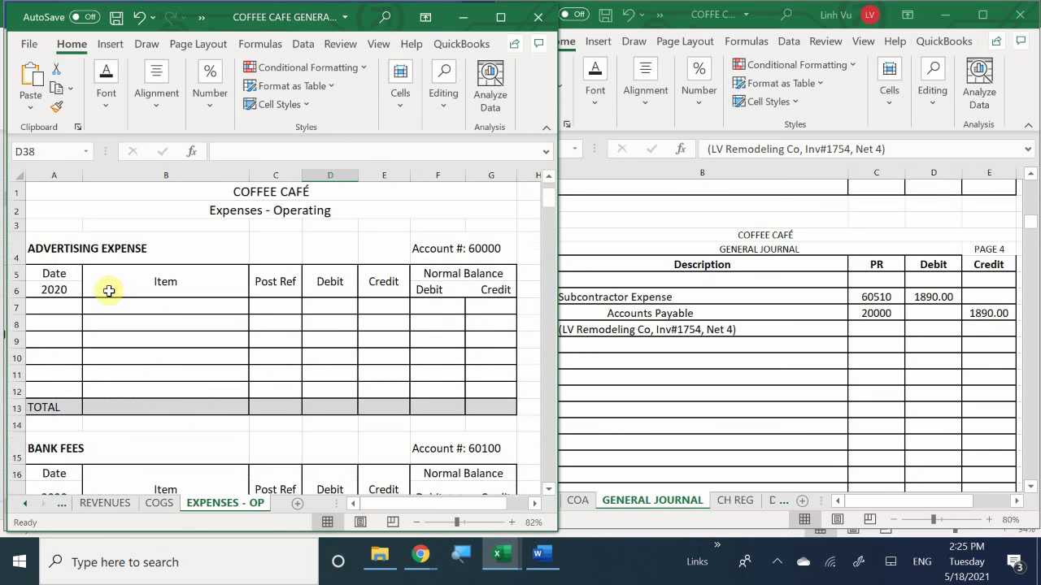
scroll(97, 305, down, 1)
scroll(98, 305, down, 15)
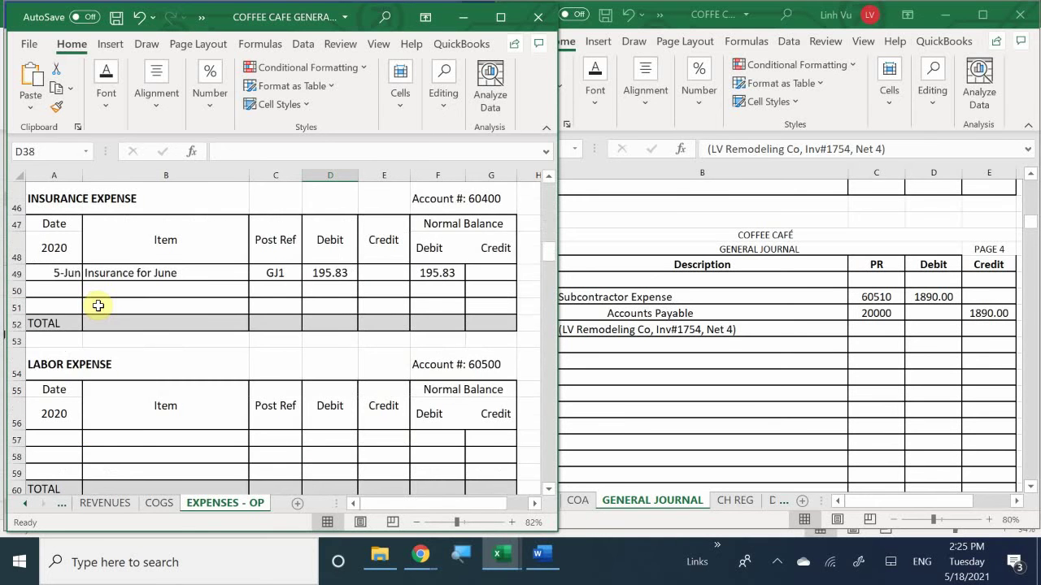
scroll(98, 305, down, 3)
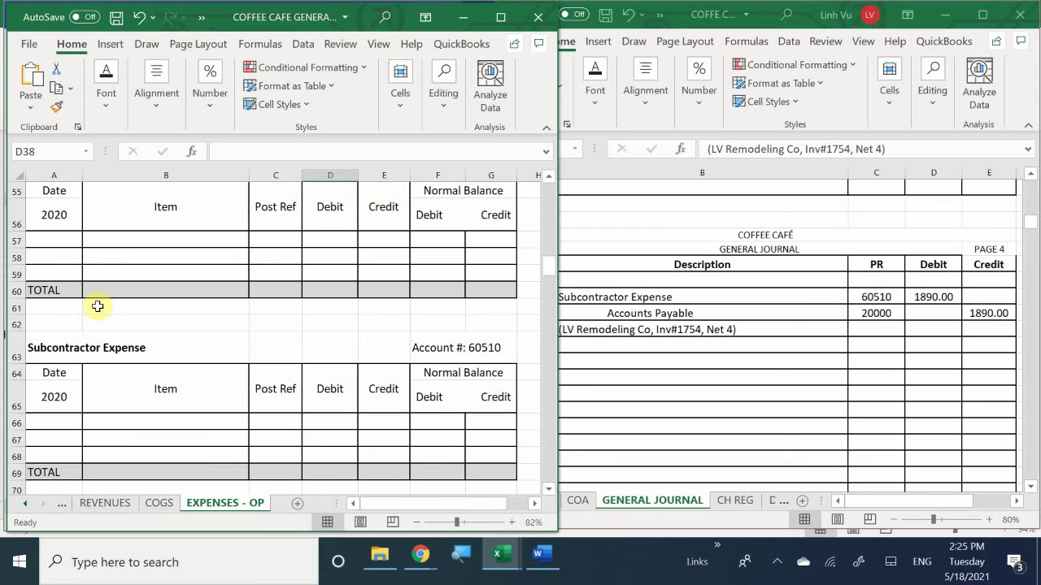
scroll(98, 306, down, 1)
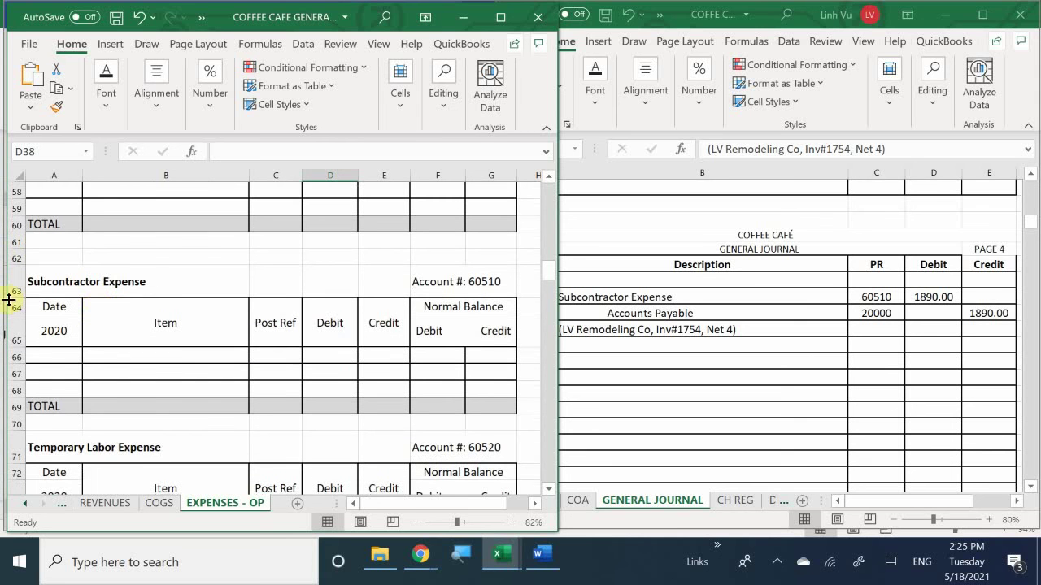
Step: Enter date 6/11, item 'INV#1754 Interior Design Job' and post reference GJ4 in row 66
click(67, 355)
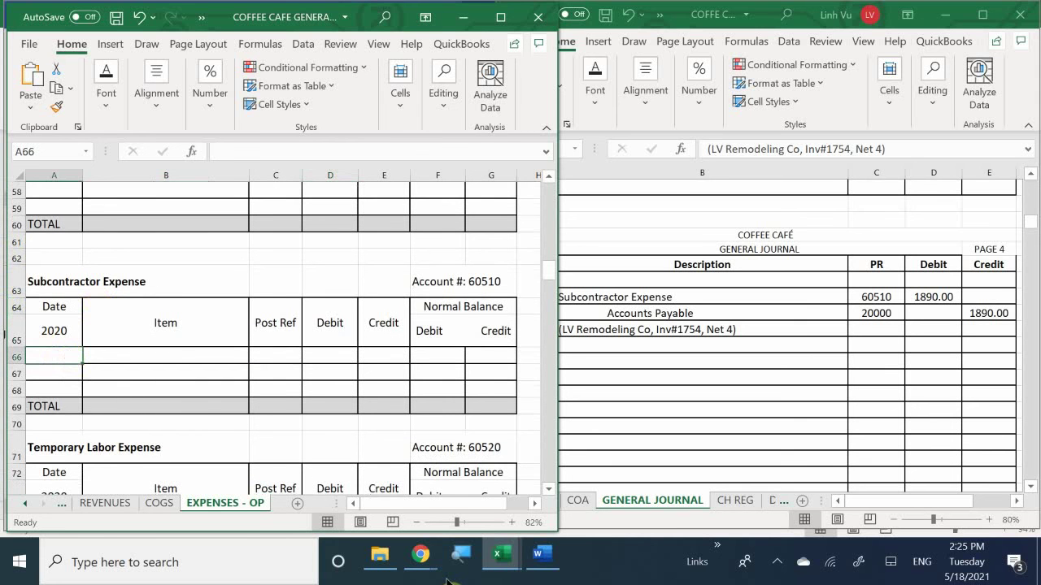
text(6/11)
key(Return)
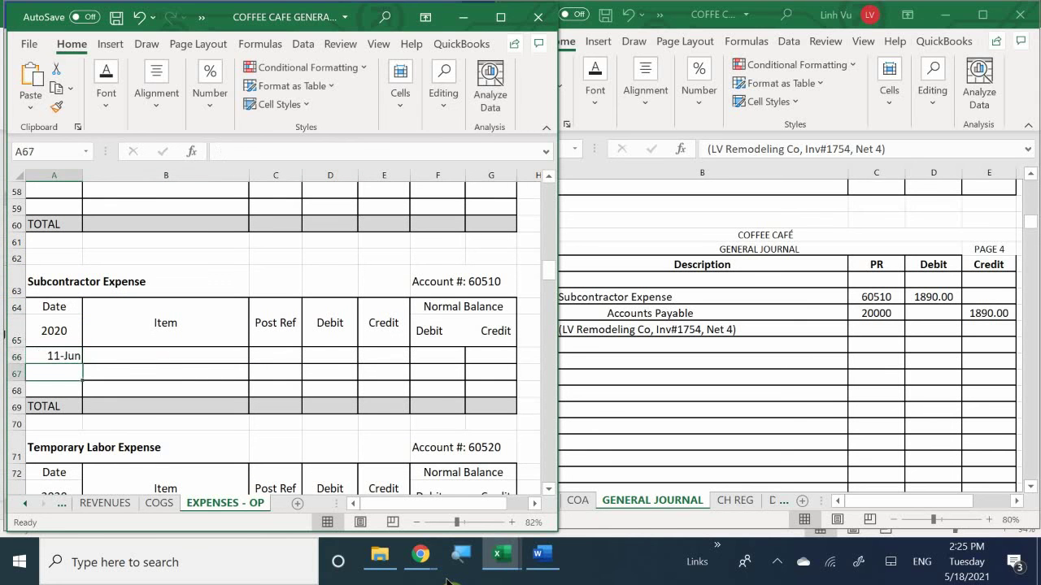
key(Up)
key(Right)
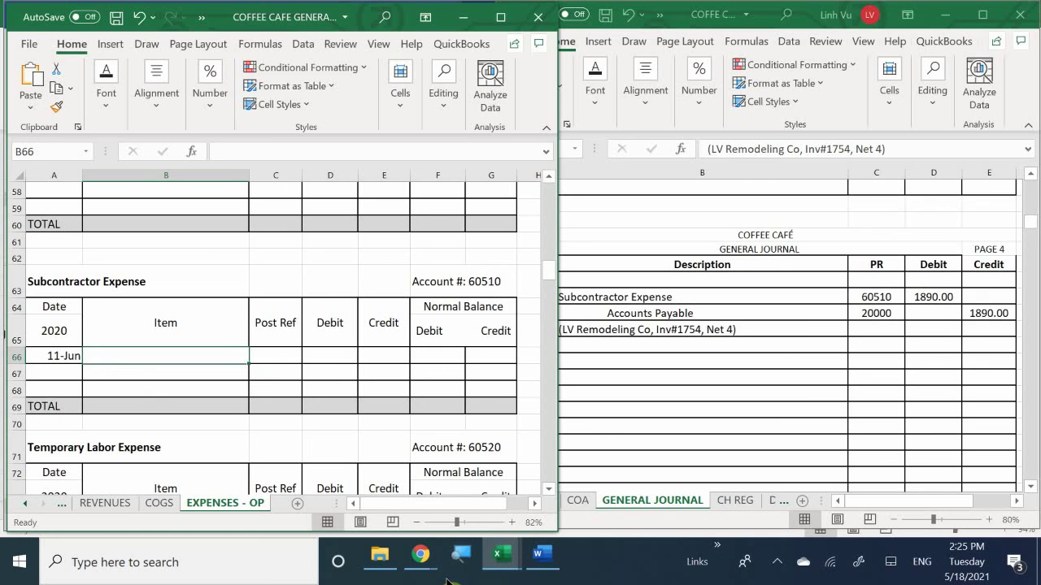
text(LVBN)
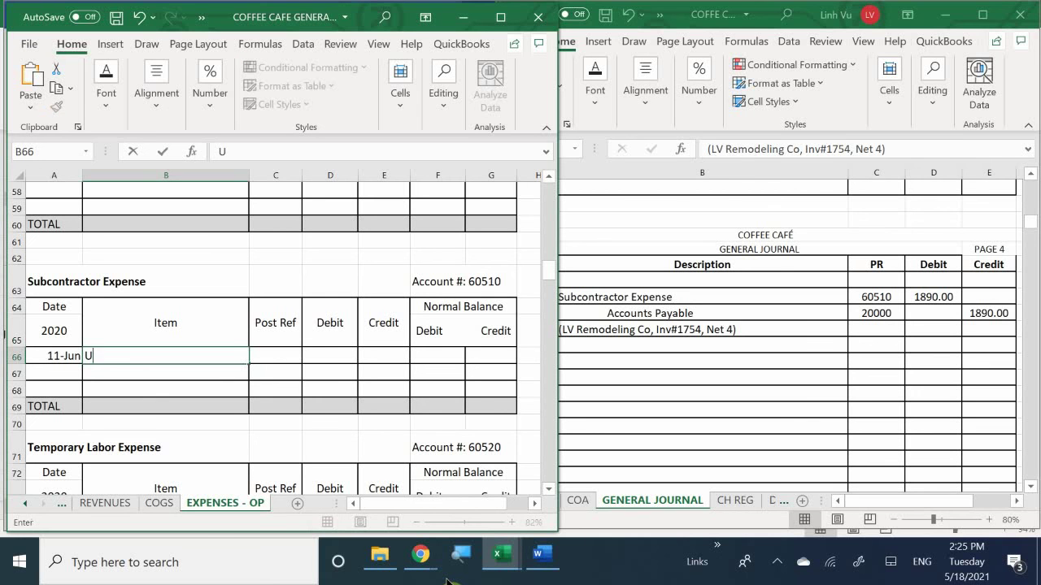
key(BackSpace)
key(BackSpace)
key(BackSpace)
key(BackSpace)
text(INV#1754 Inter)
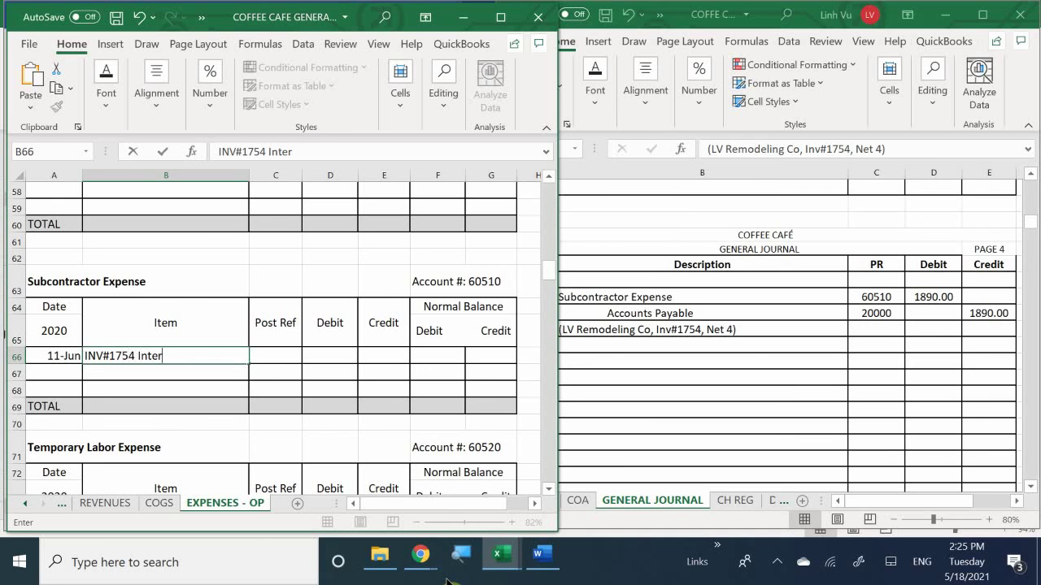
text(ior Design Job)
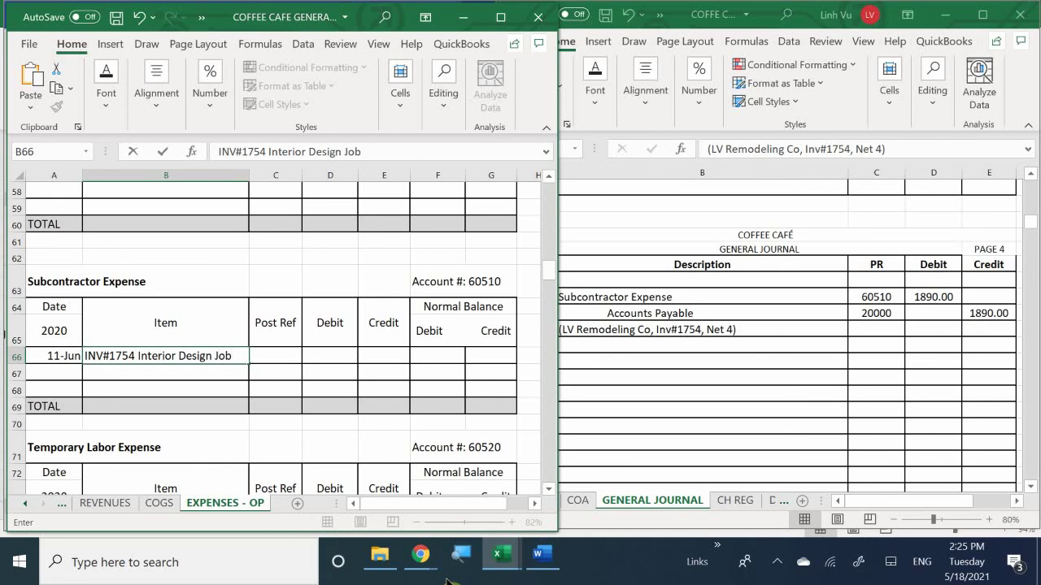
key(Tab)
text(Gj)
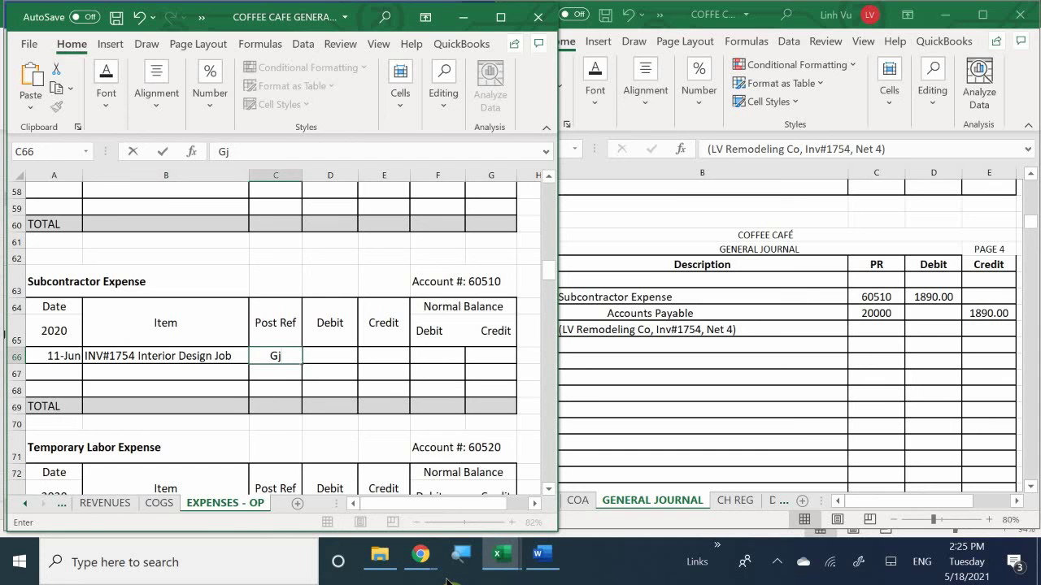
key(BackSpace)
text(J4)
key(Return)
Step: Enter the 1890 debit and a =D66 balance formula in F66
key(Right)
key(Up)
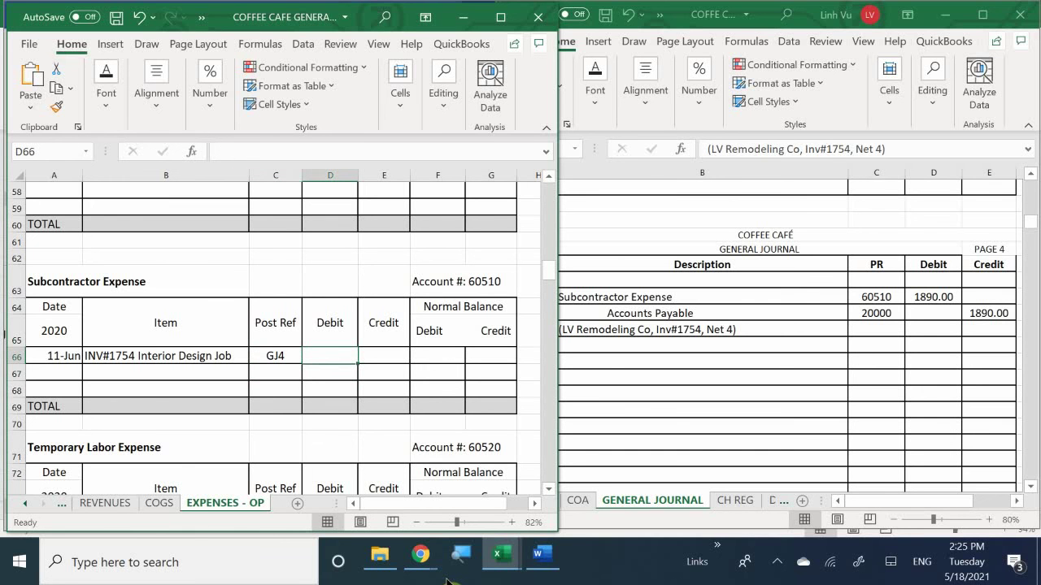
text(1890)
key(Return)
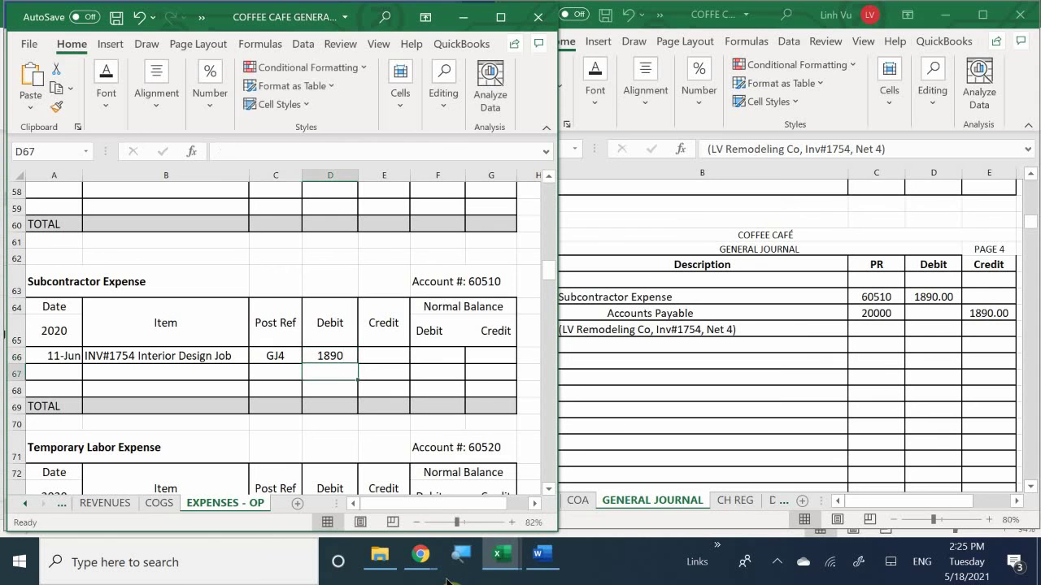
key(Right)
key(Right)
key(Up)
text(=)
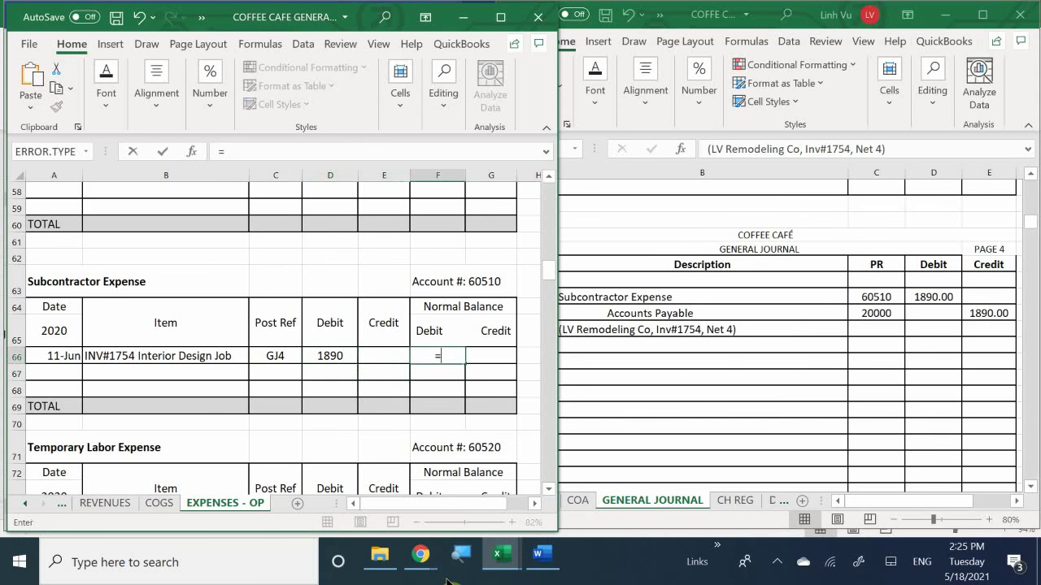
key(Left)
key(Left)
key(Return)
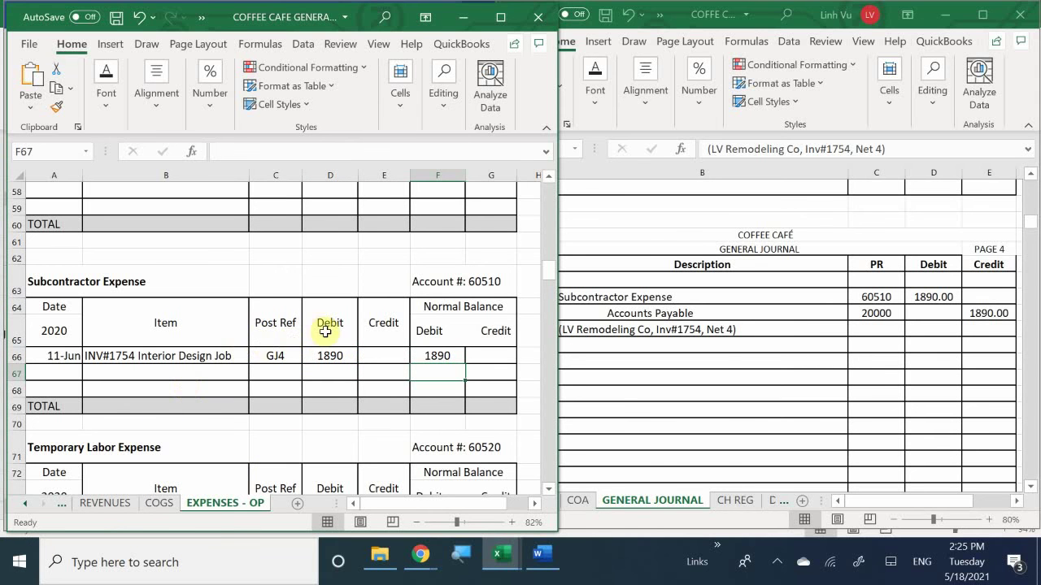
Step: Apply Comma Style to the amount and balance cells D66:G69
drag(332, 356, 499, 390)
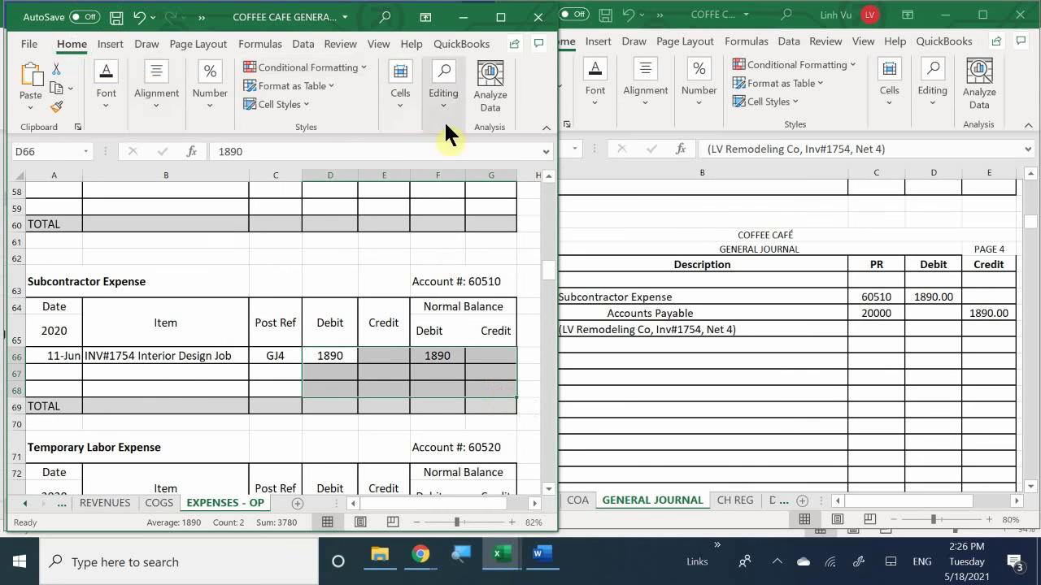
click(157, 95)
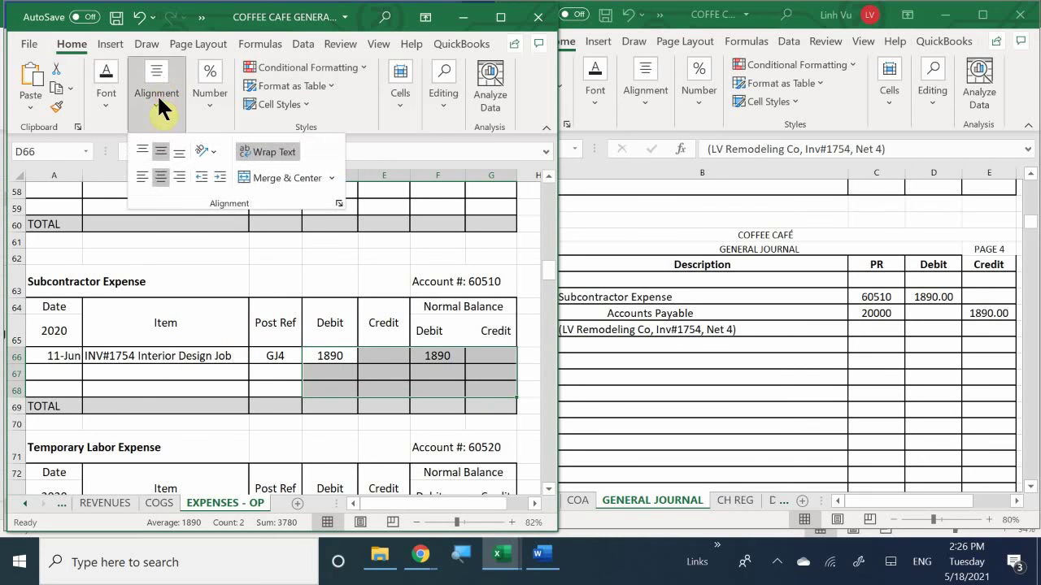
click(212, 97)
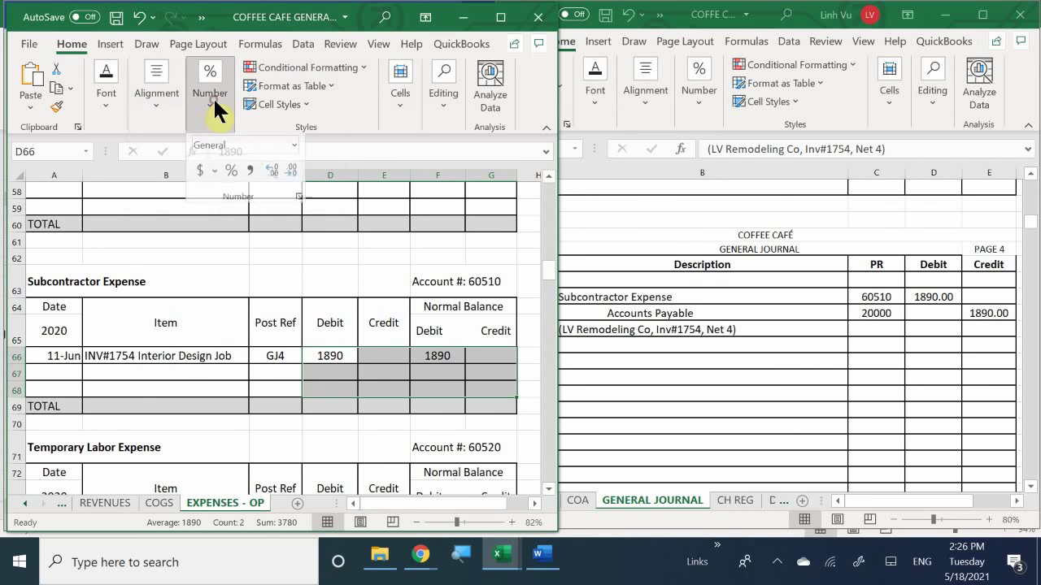
click(249, 176)
click(312, 382)
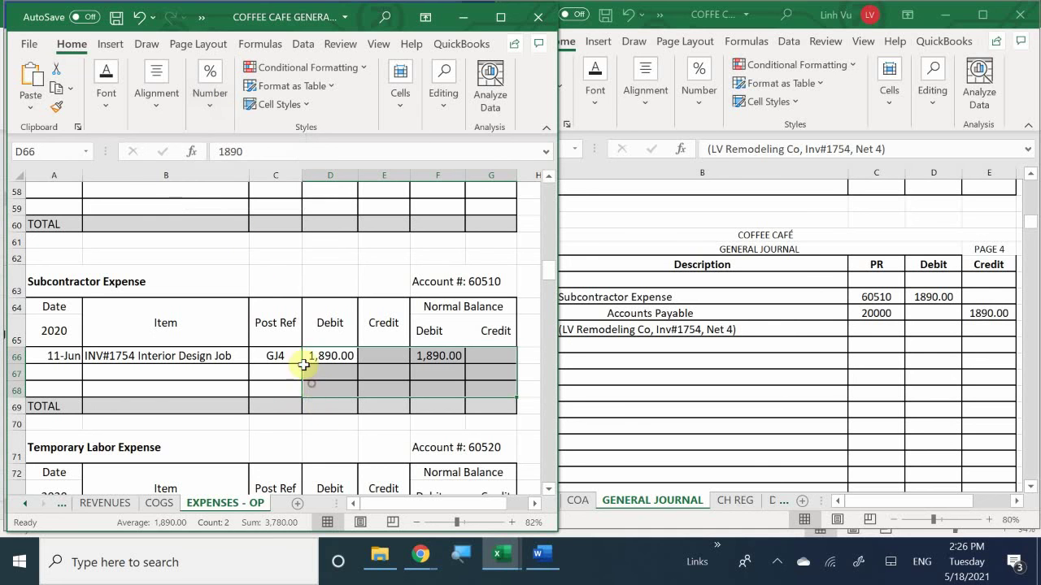
click(263, 385)
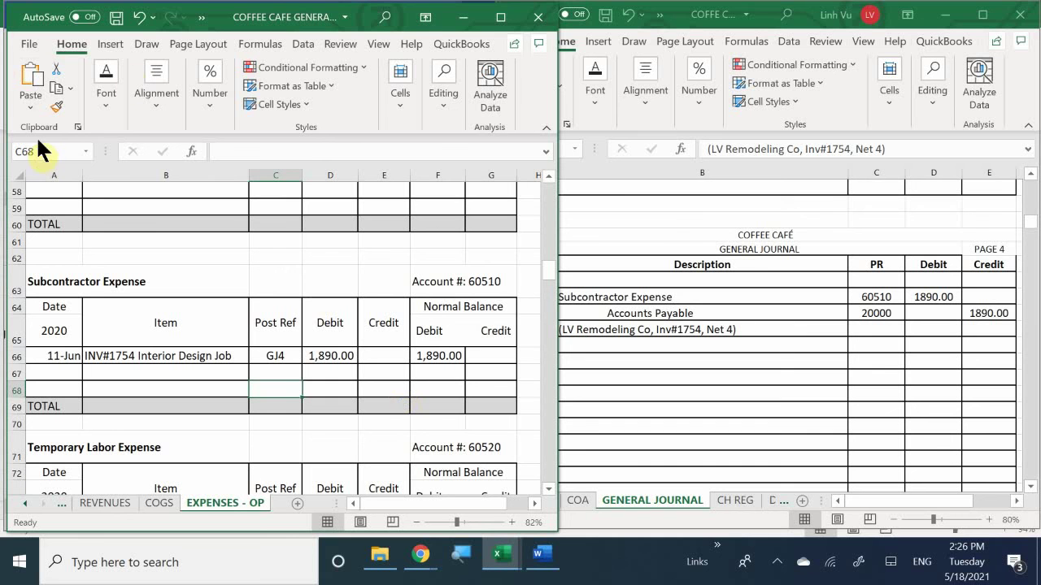
Step: Switch to the LIABILITIES sheet with the Accounts Payable ledger
click(25, 504)
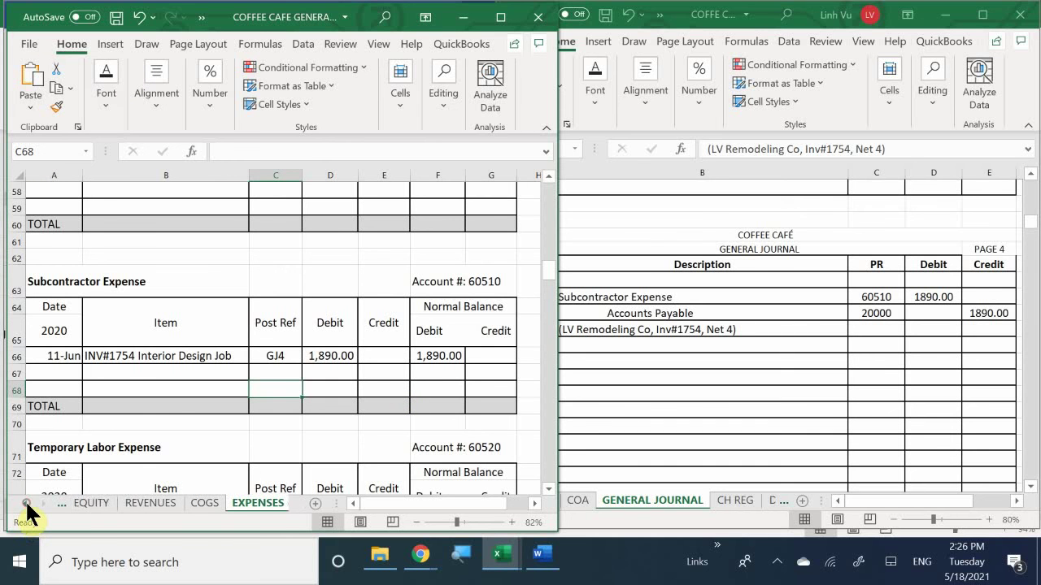
click(25, 504)
click(26, 504)
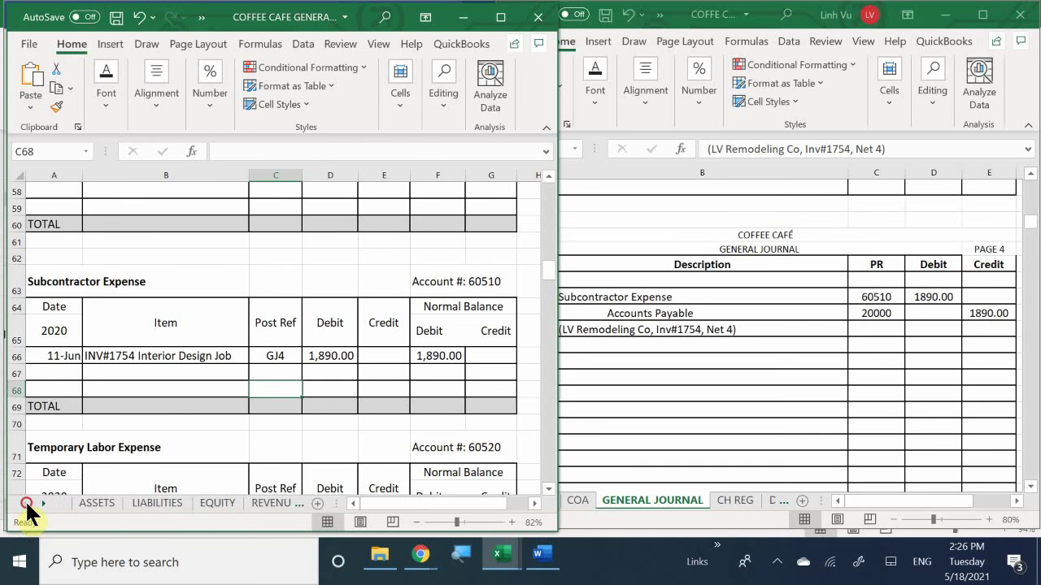
click(146, 504)
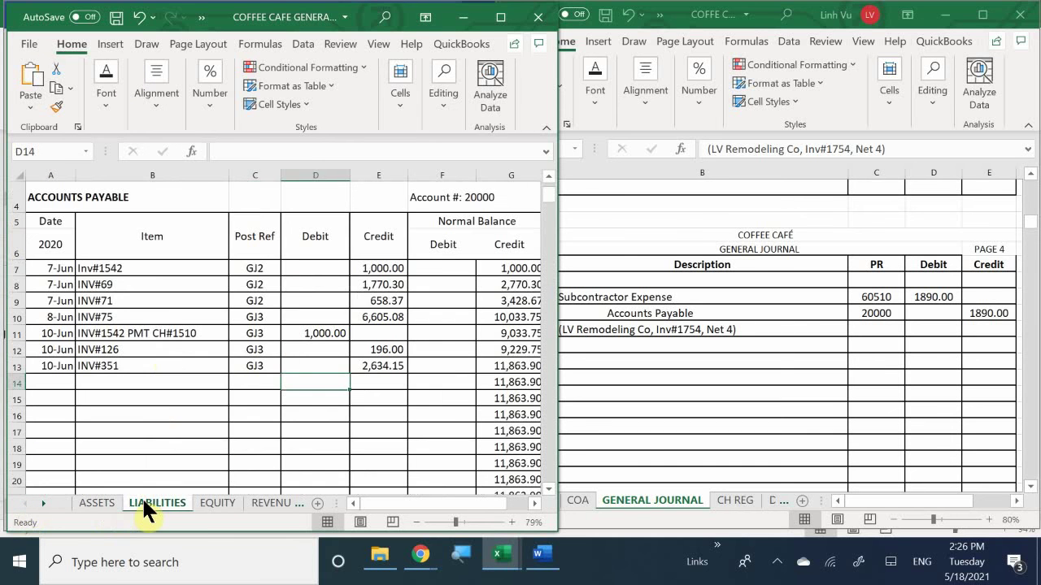
scroll(168, 360, up, 1)
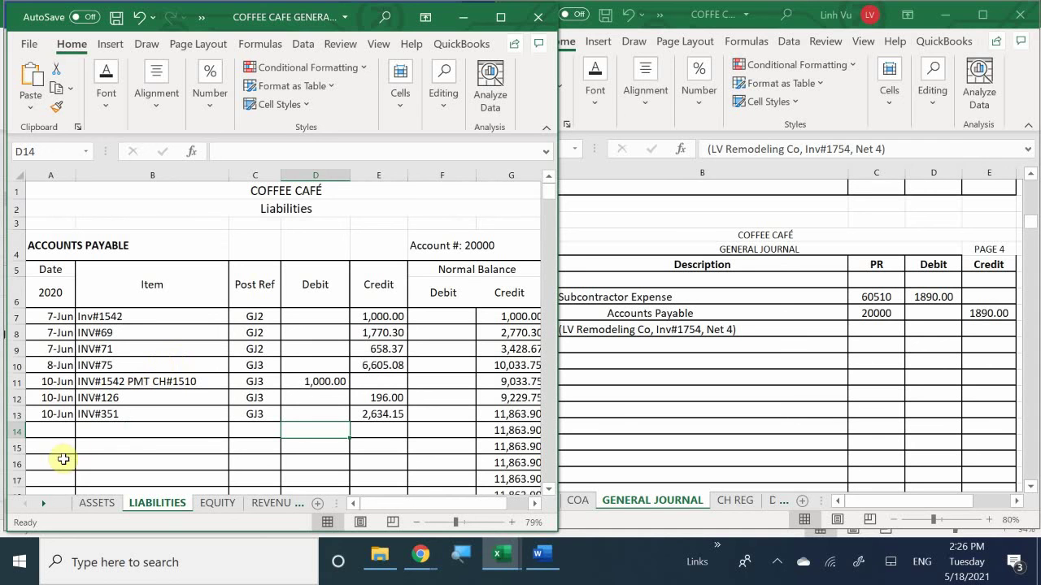
Step: Record 6/11, INV#1754, GJ4 and a 1890 credit in Accounts Payable row 14
click(53, 431)
text(6/11)
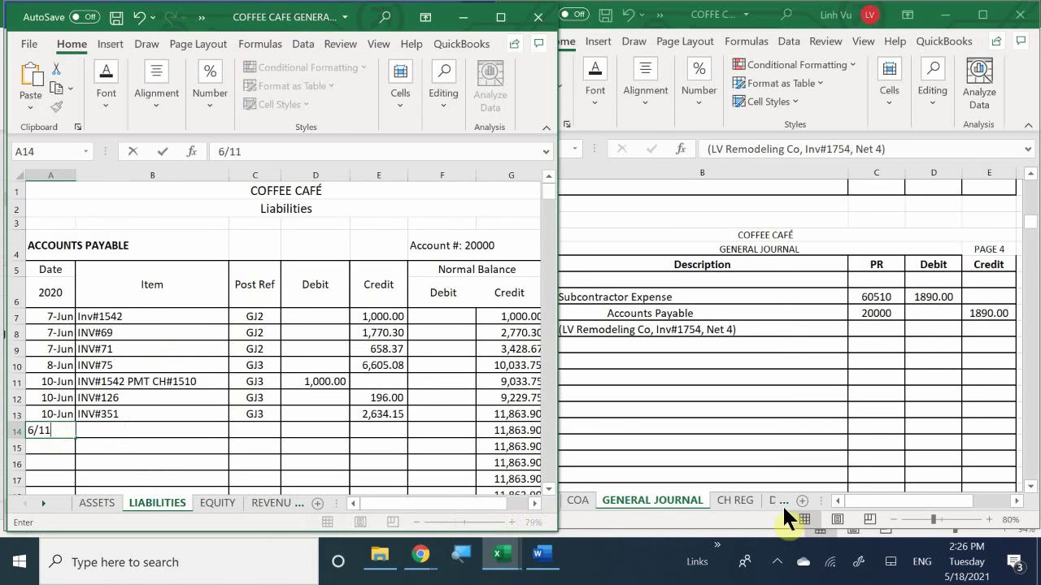
key(Return)
key(Right)
key(Up)
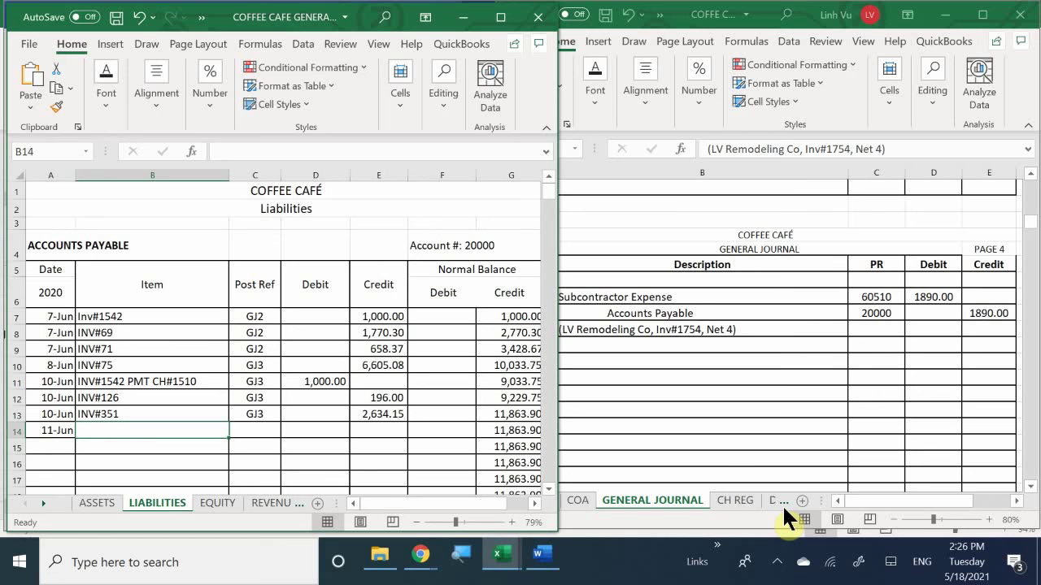
text(ON)
key(BackSpace)
key(BackSpace)
text(I)
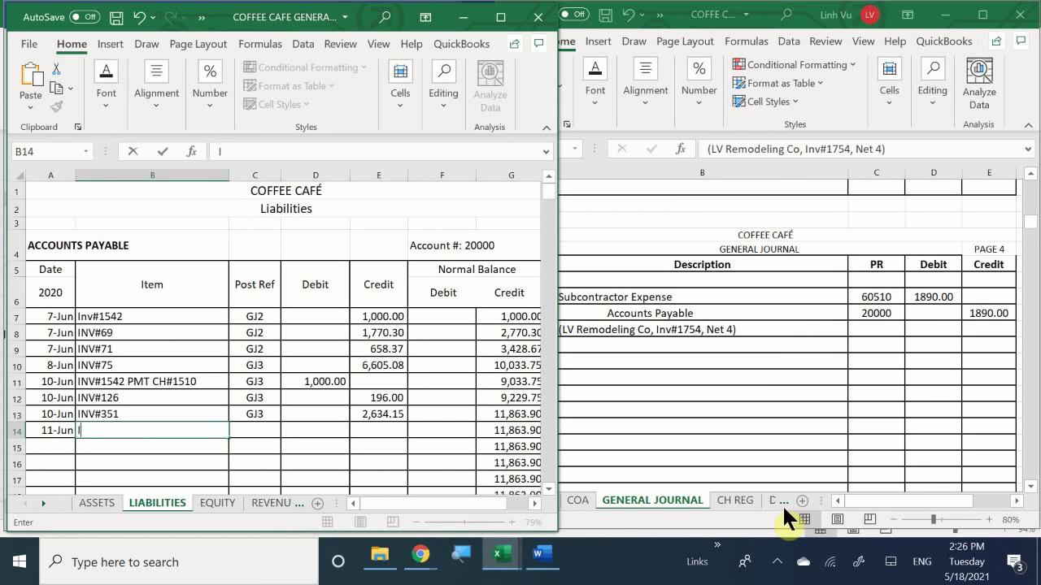
text(NV#1754)
key(Tab)
text(G)
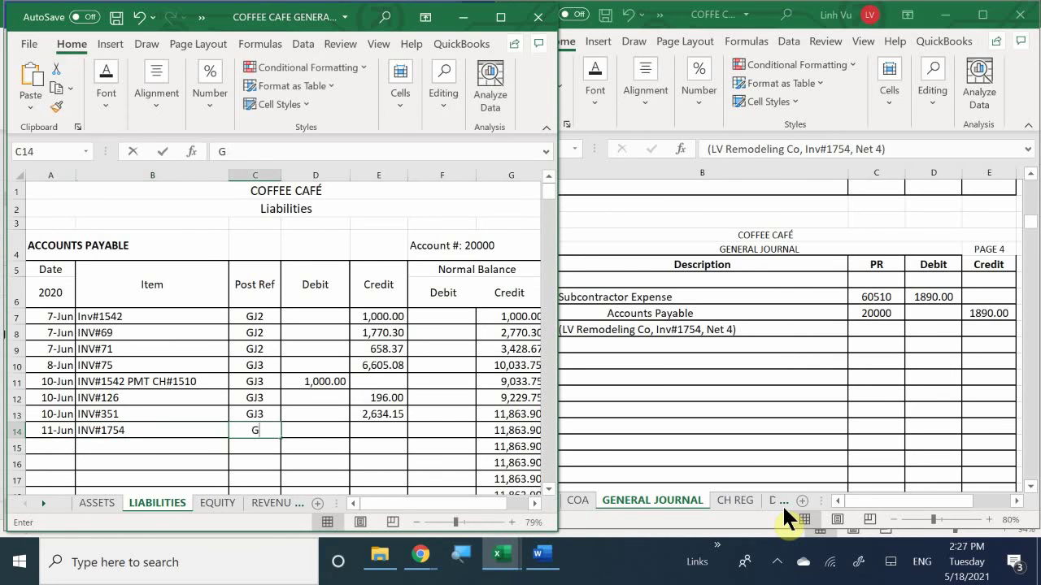
text(J4)
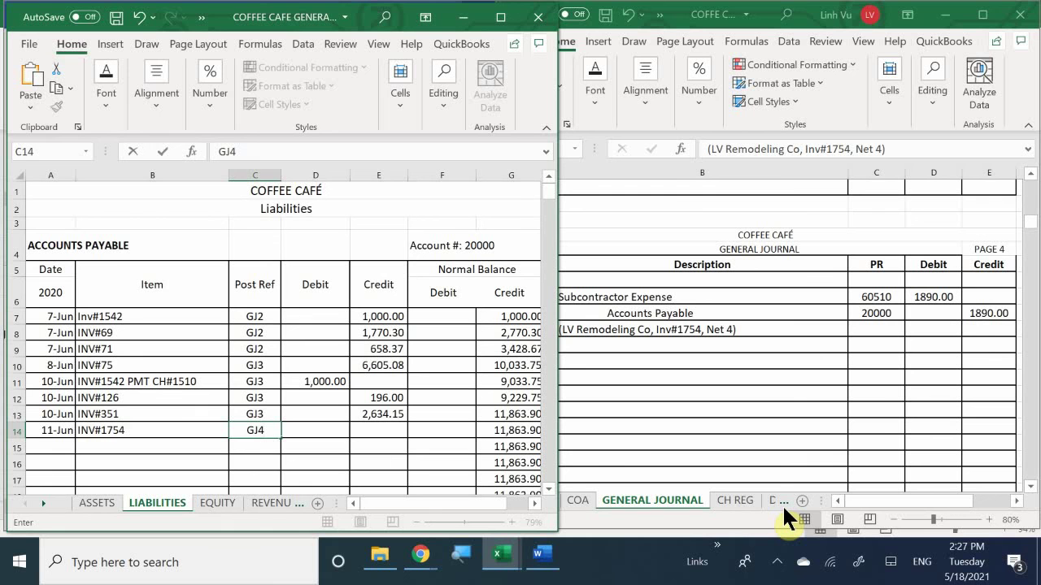
key(Tab)
key(Tab)
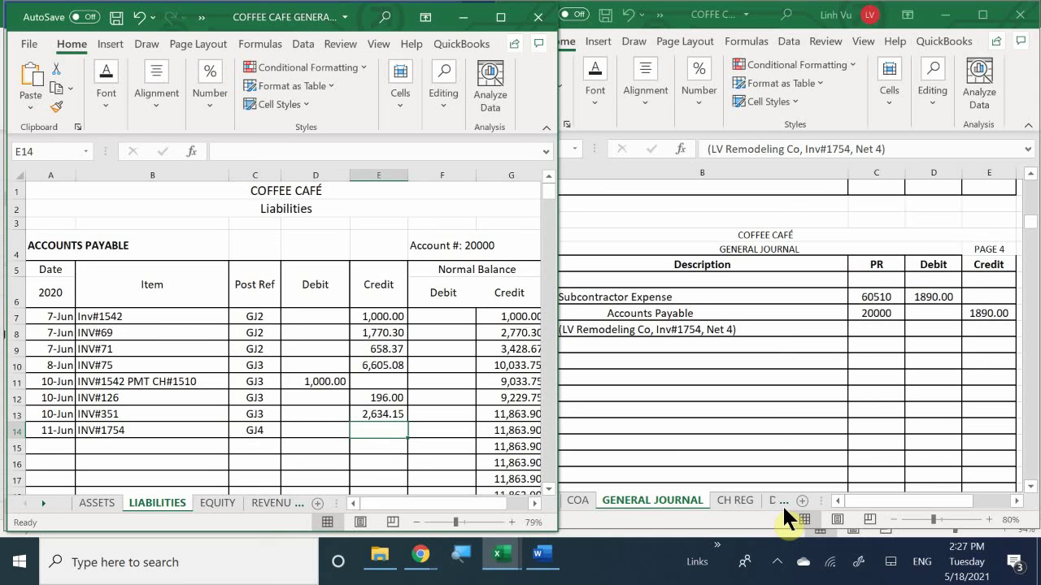
text(18)
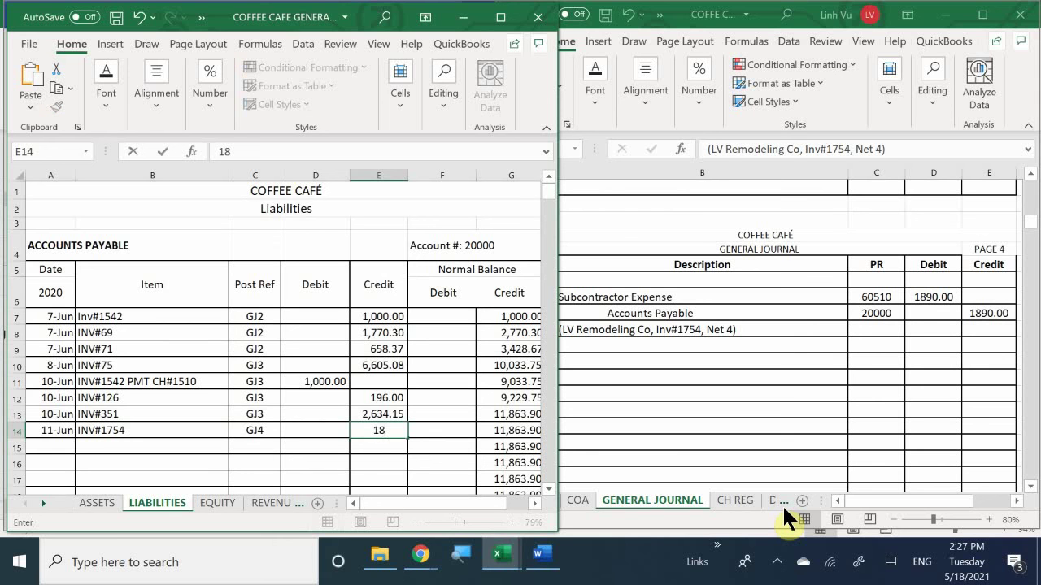
text(90)
key(Return)
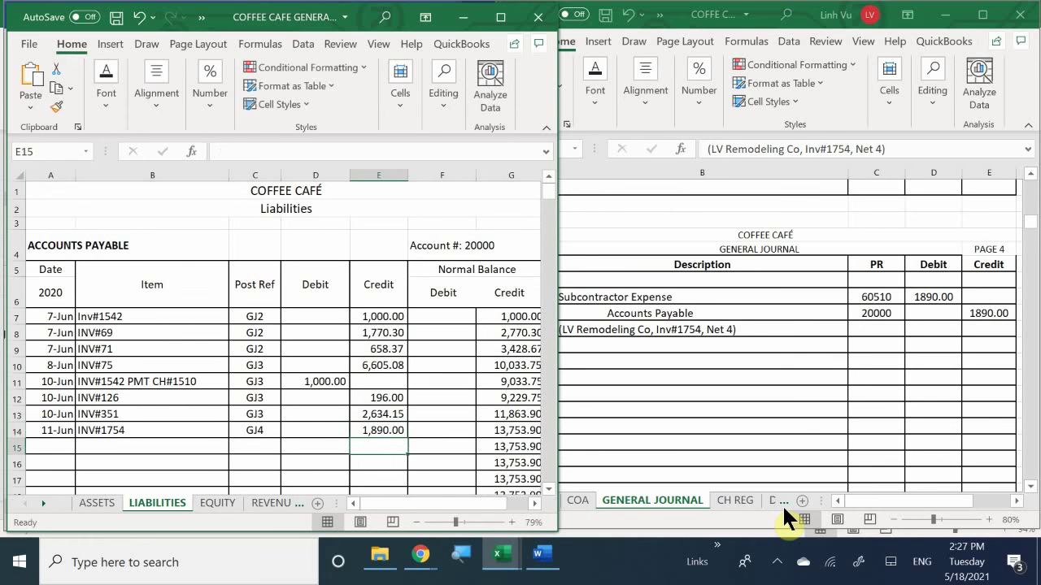
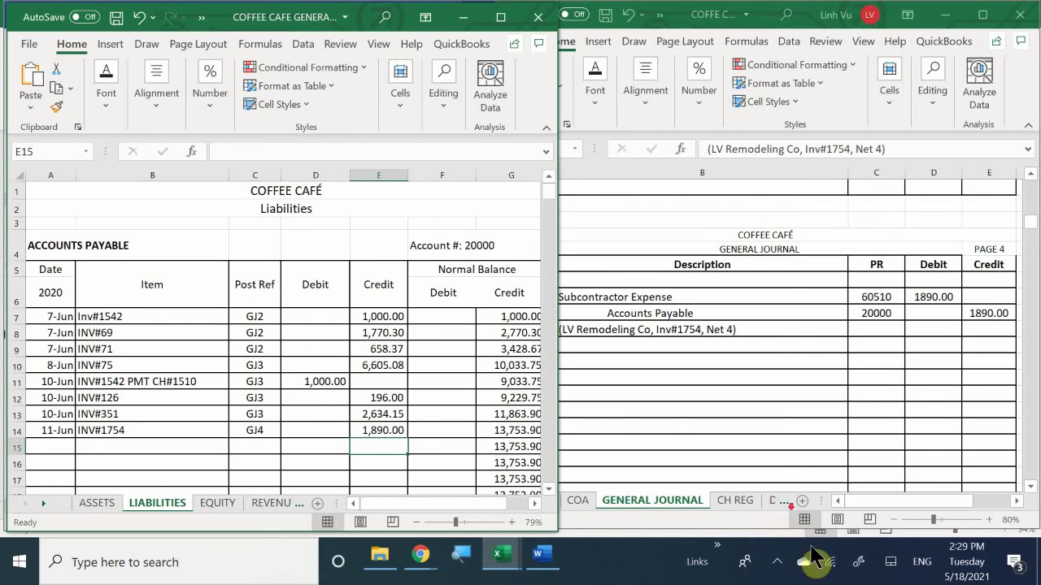
Step: Pause and resume the screen recorder, check G14's balance formula, then bring the General Journal forward
scroll(805, 561, down, 1)
click(744, 562)
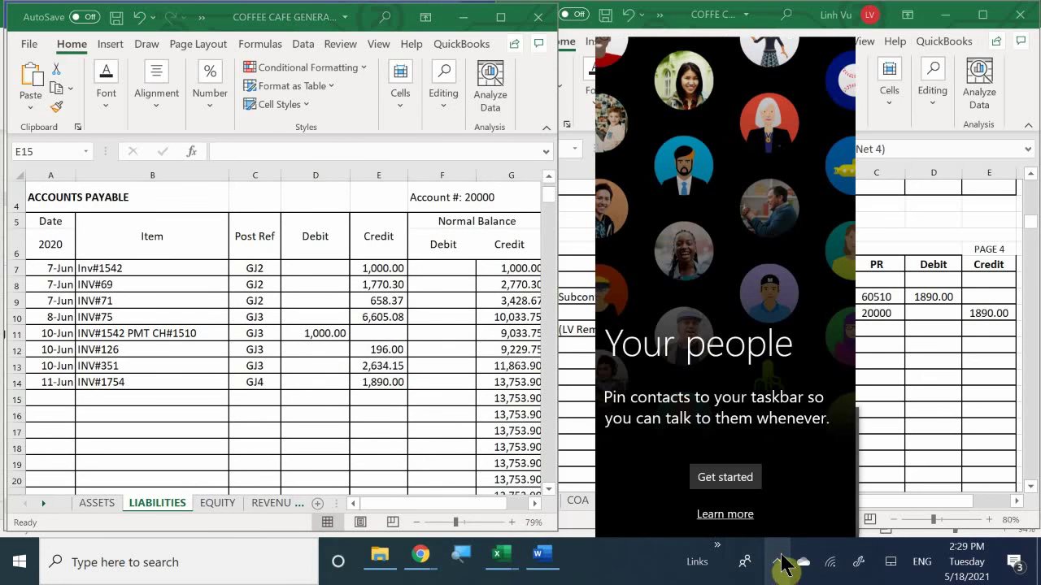
click(744, 564)
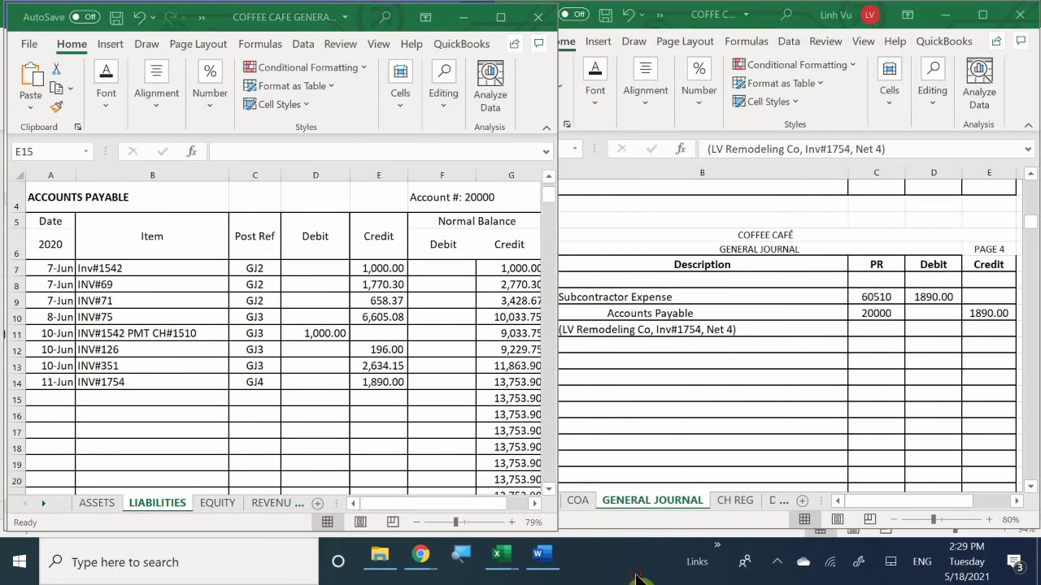
click(801, 564)
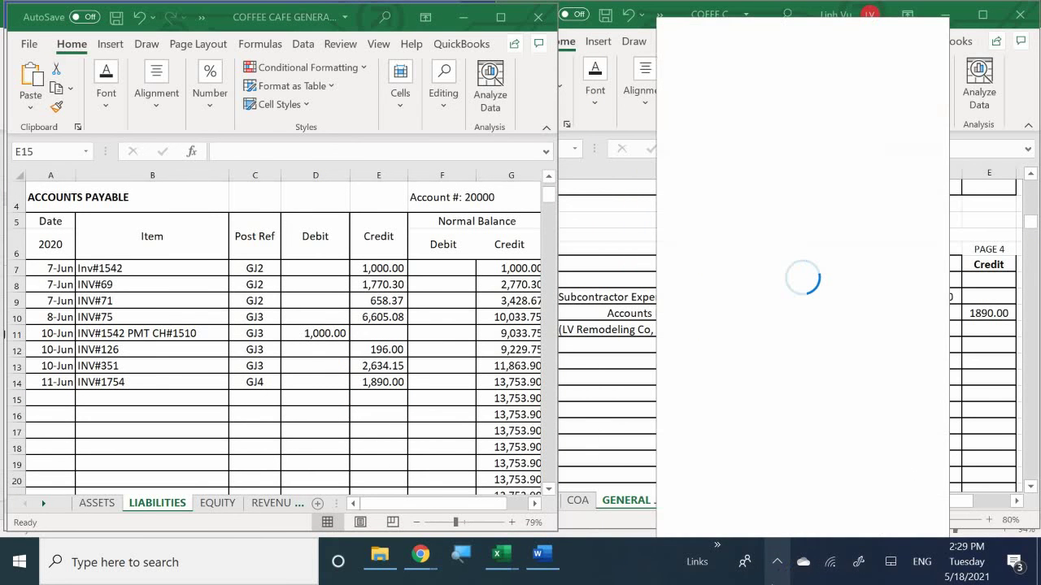
click(777, 561)
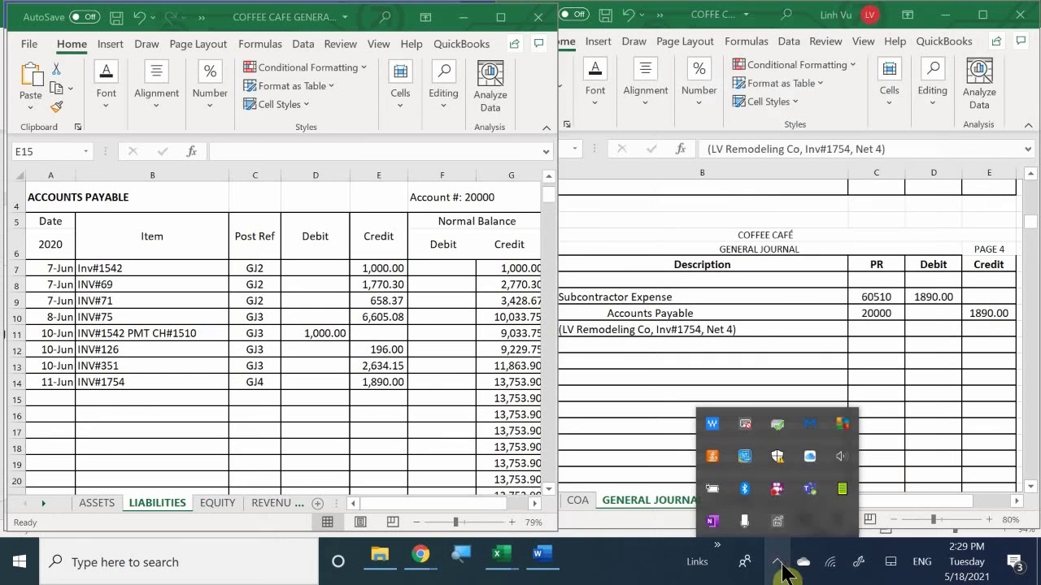
click(777, 489)
right_click(777, 491)
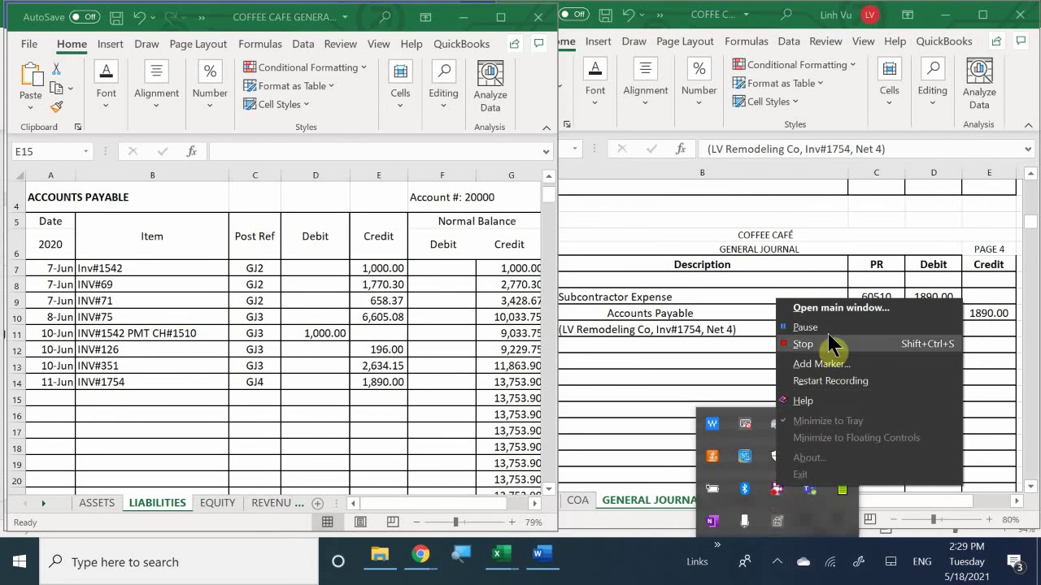
click(793, 328)
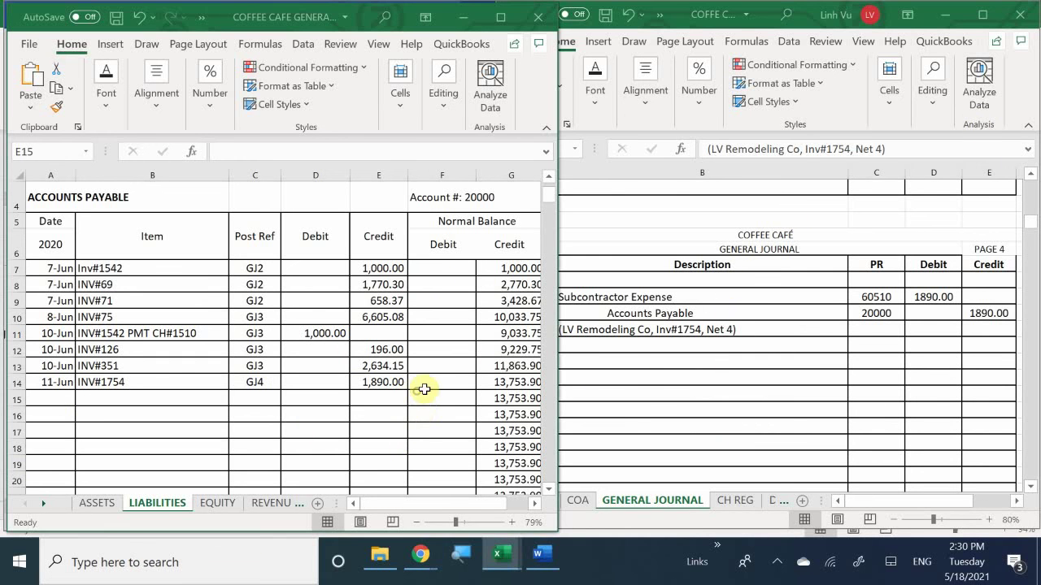
click(498, 381)
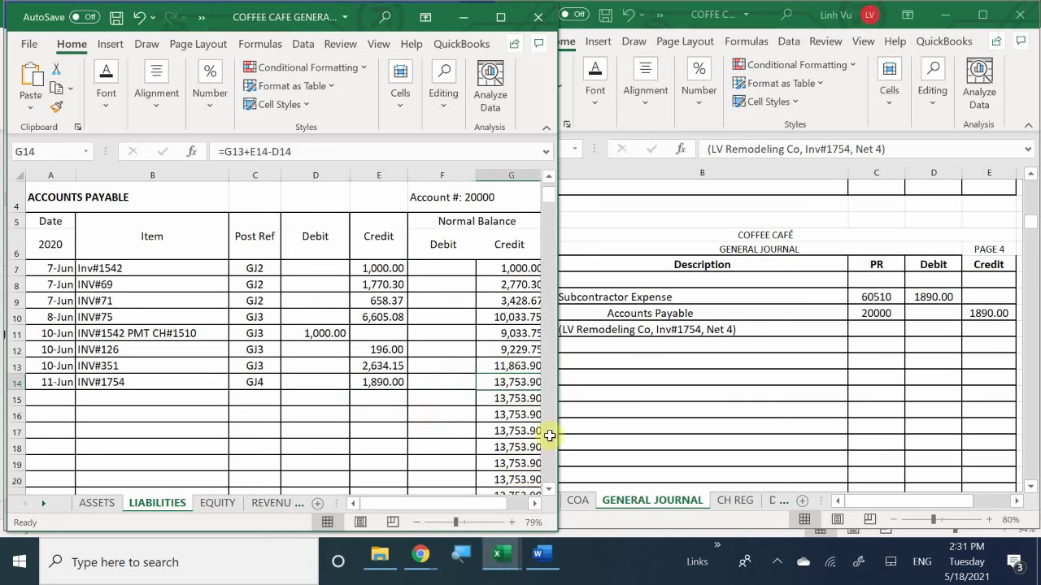
click(616, 360)
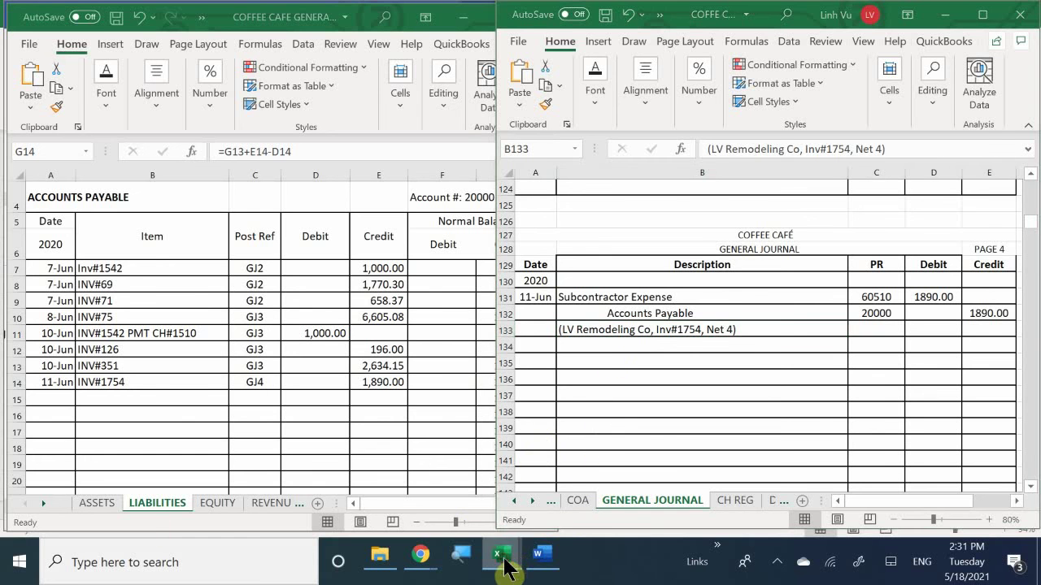
Step: In the subsidiary ledger's LV Remodeling Company record, enter date 6/11 in A118
mouse_move(499, 556)
click(520, 479)
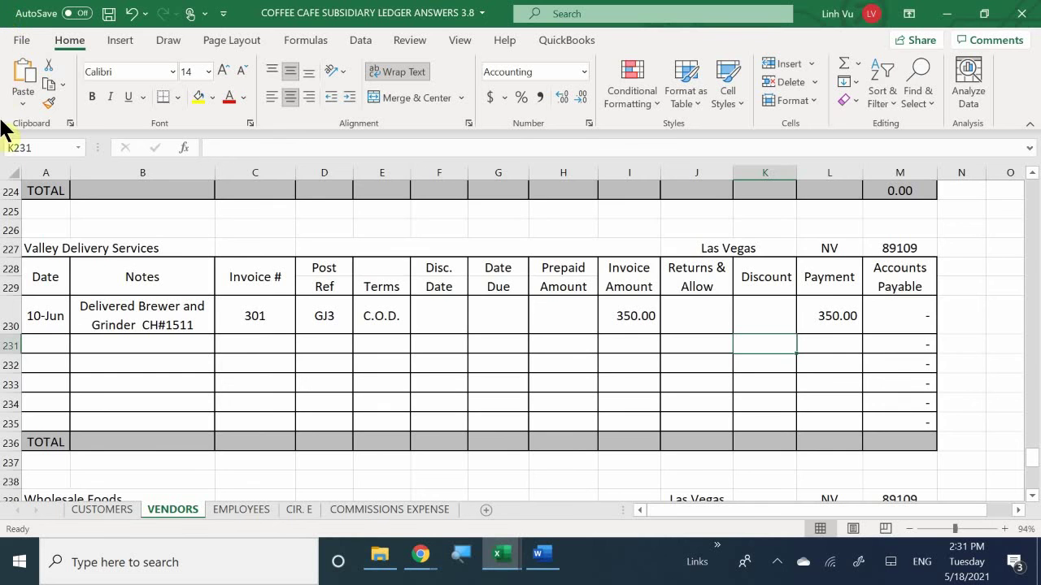
scroll(65, 305, up, 14)
scroll(75, 296, up, 18)
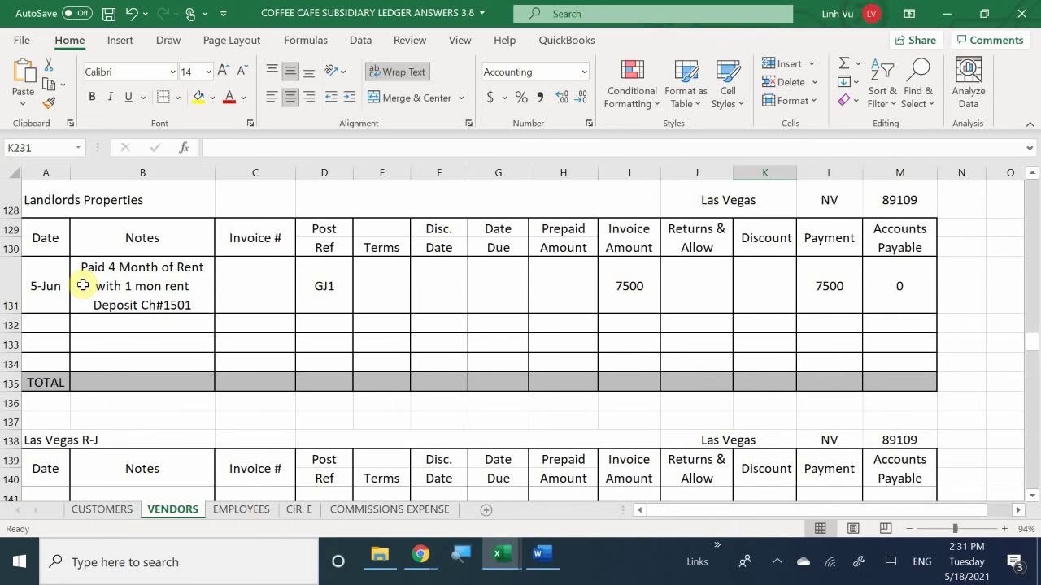
scroll(83, 284, up, 7)
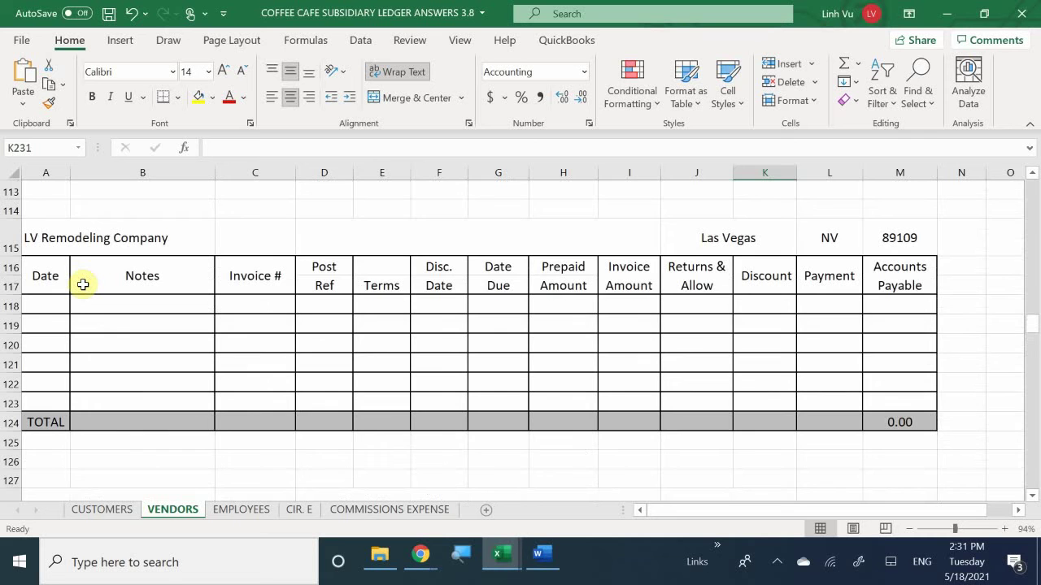
scroll(84, 283, down, 1)
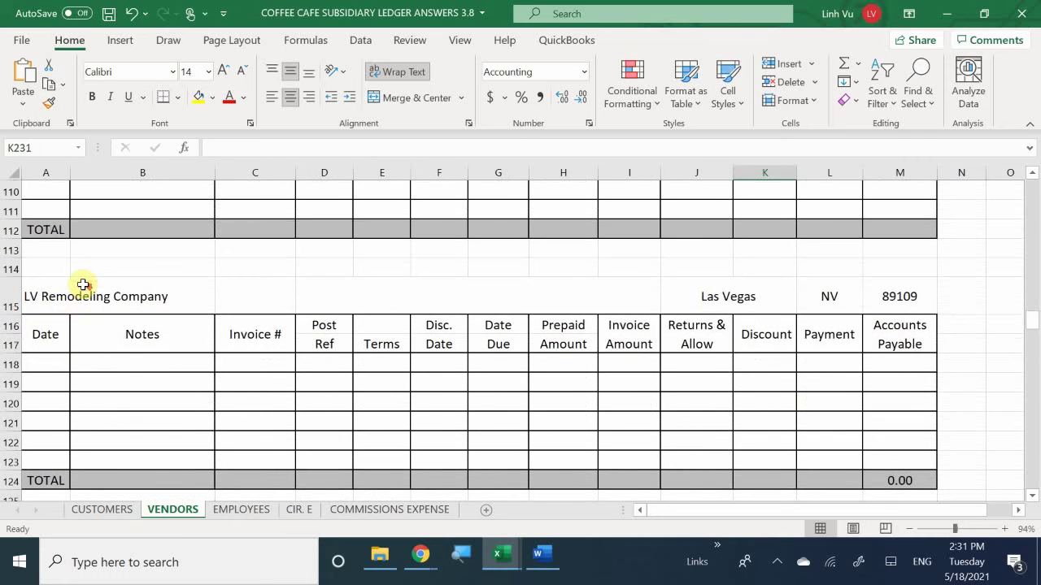
click(48, 362)
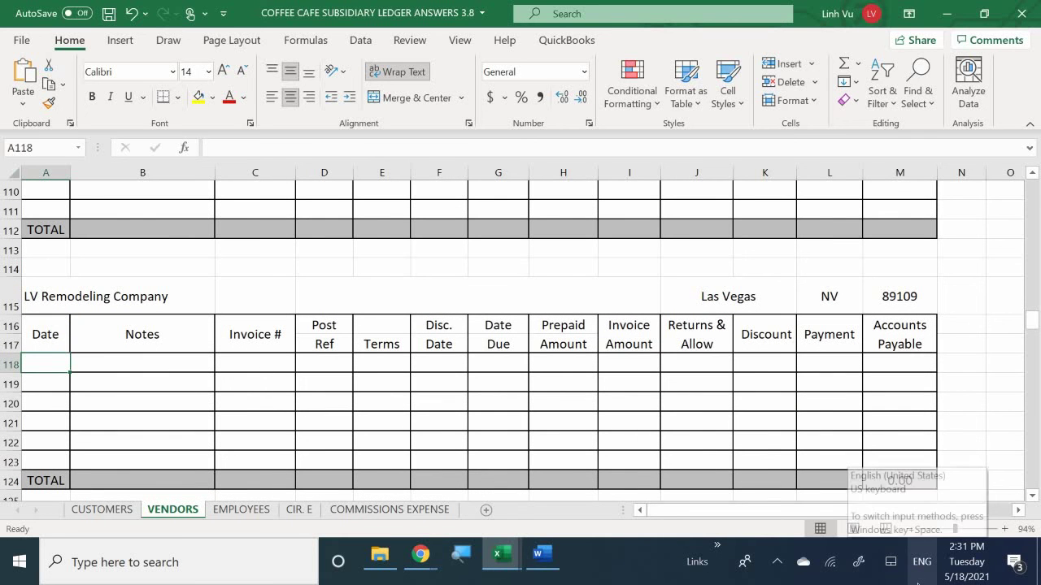
text(6/11)
key(Return)
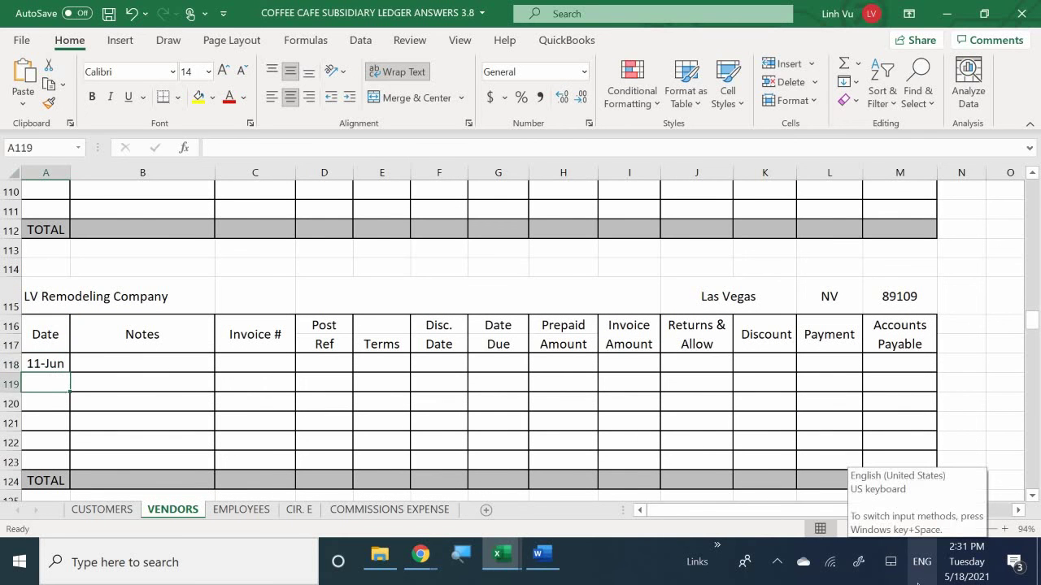
Step: Fill row 118 with note 'Interior Design Job', invoice 1754 and post reference GJ4
key(Right)
key(Up)
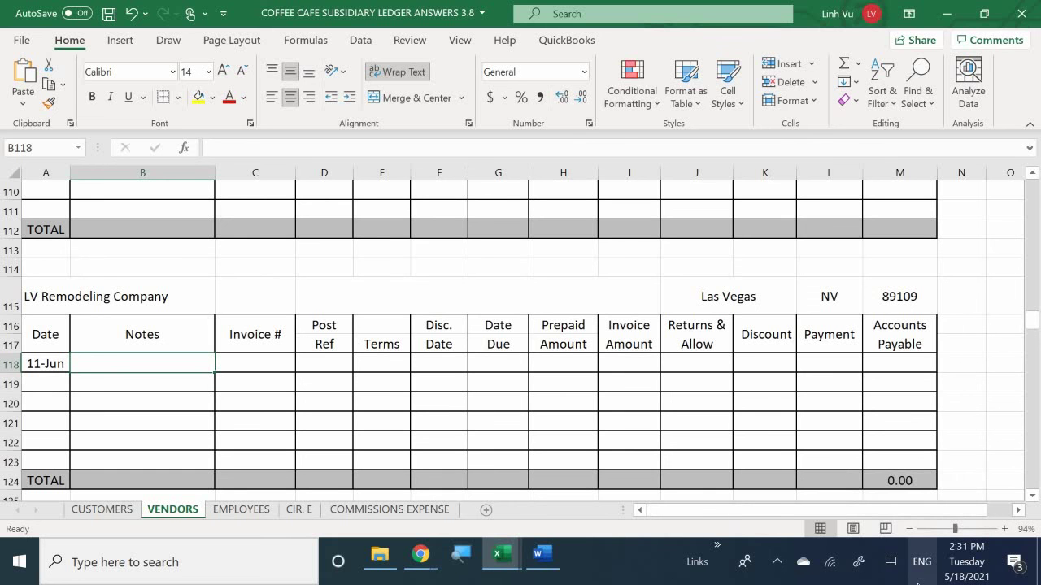
text(Inter)
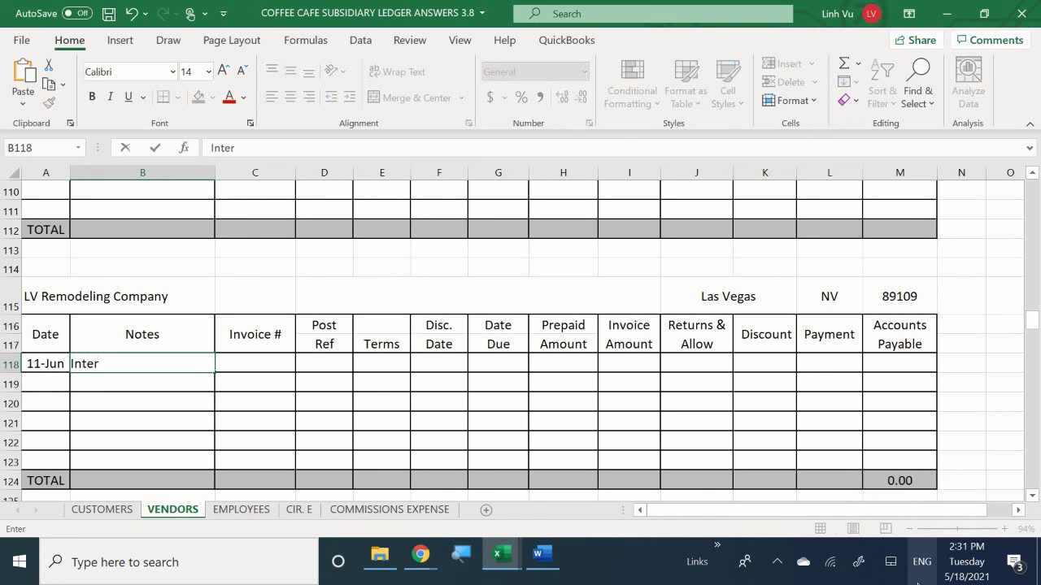
text(ior Design Job)
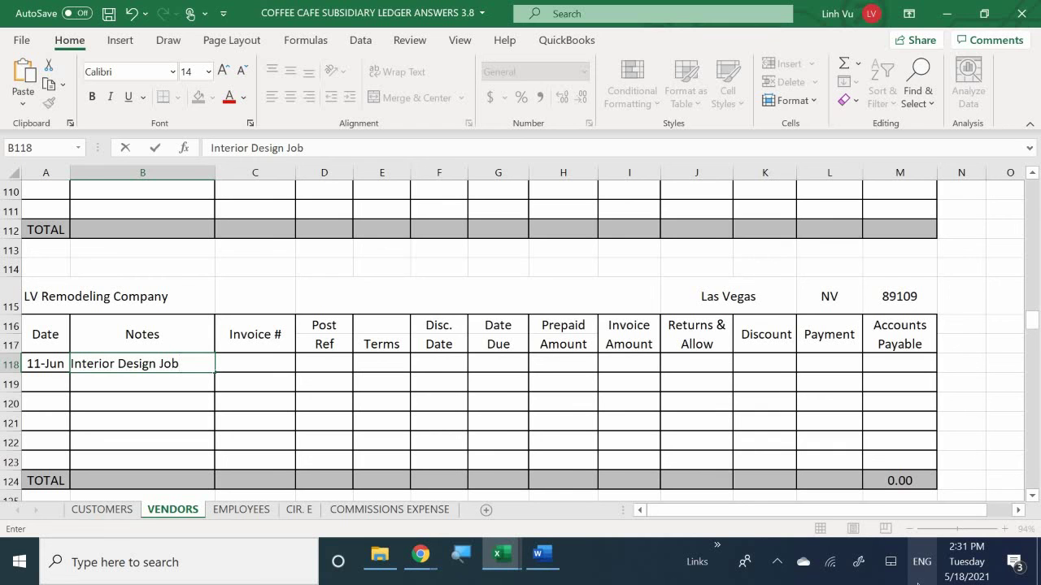
key(Tab)
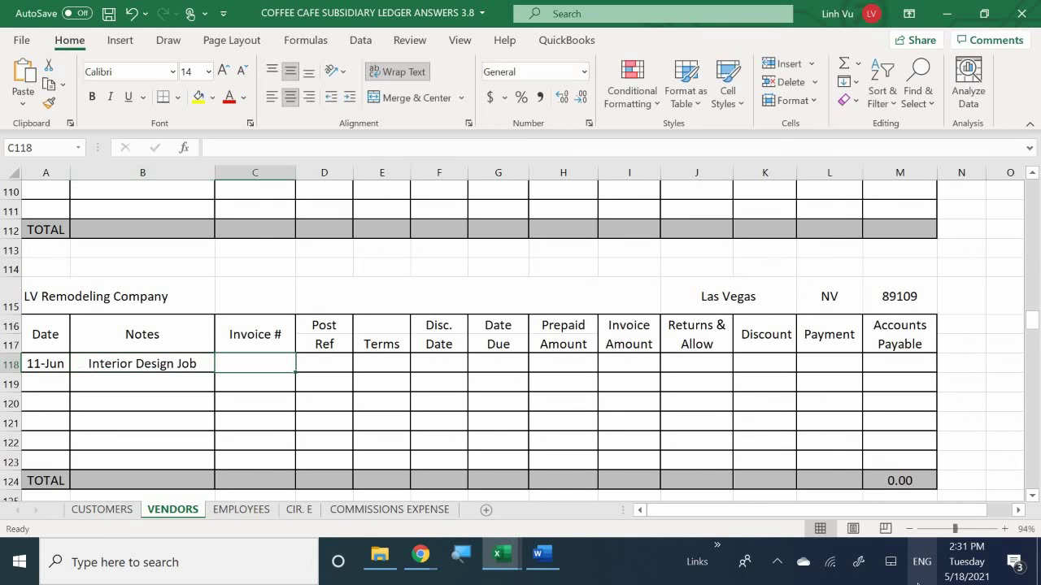
text(1754)
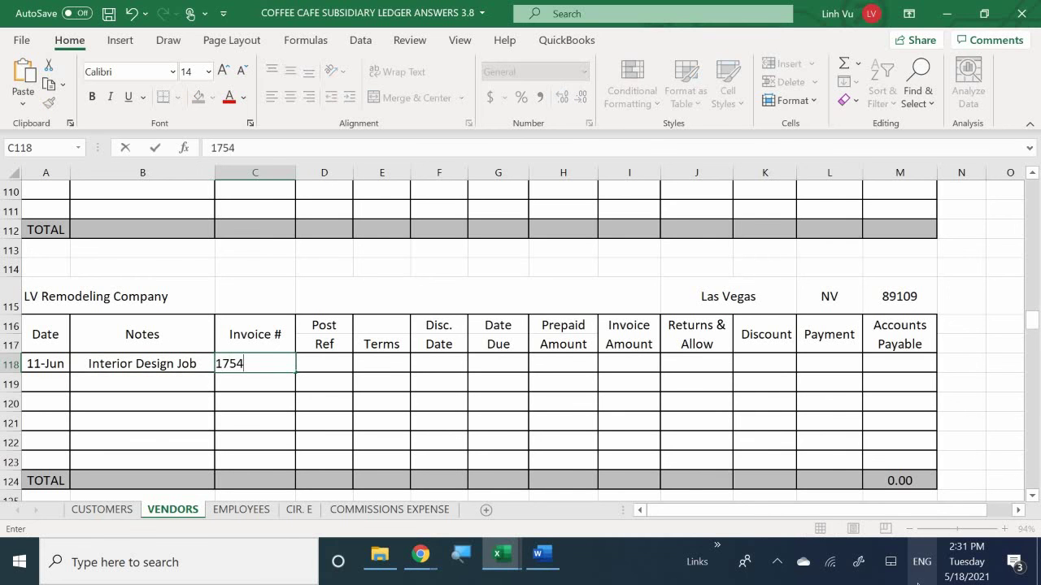
key(Return)
key(Right)
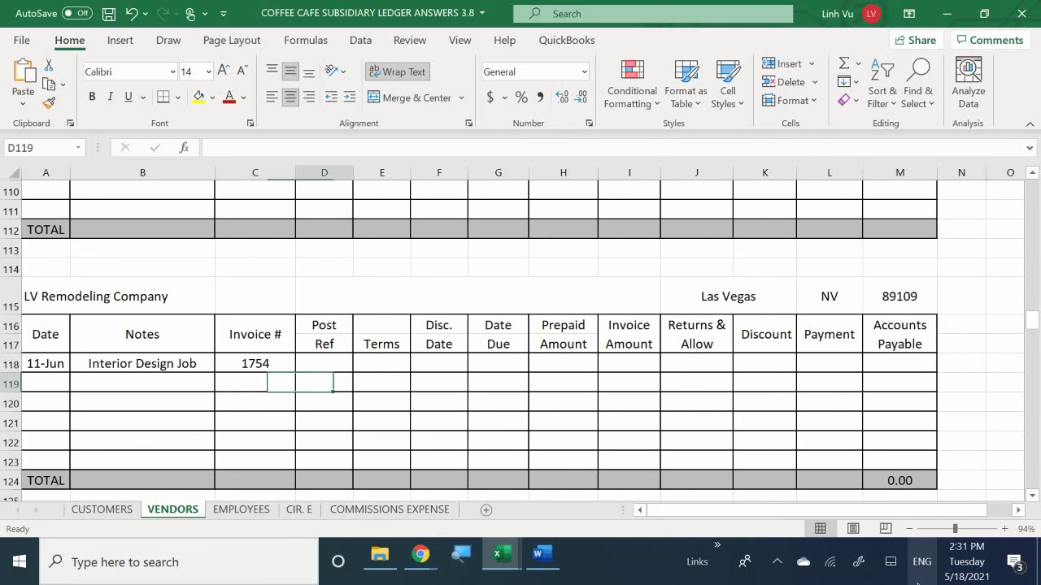
key(Up)
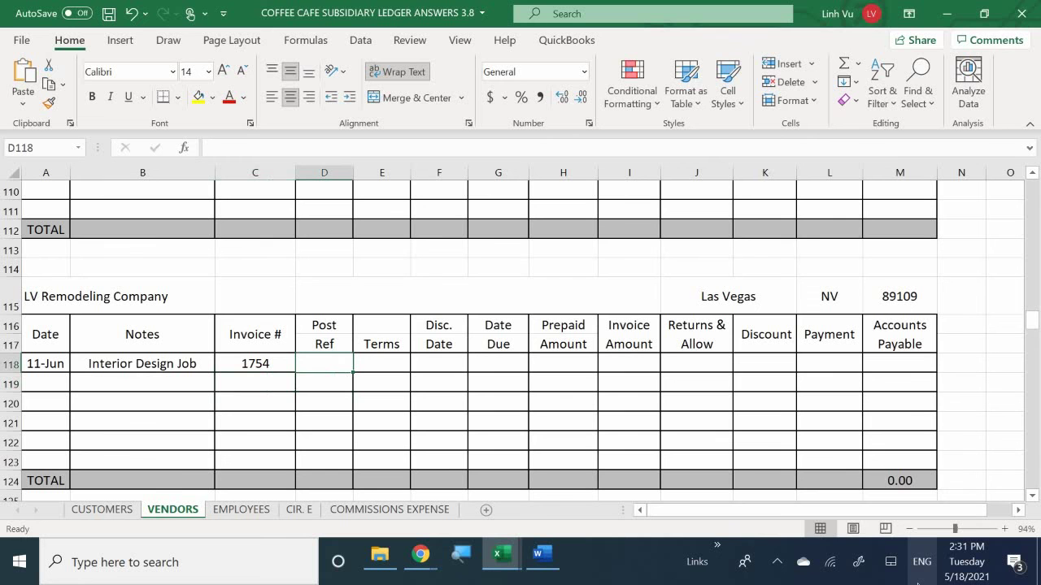
text(GJ)
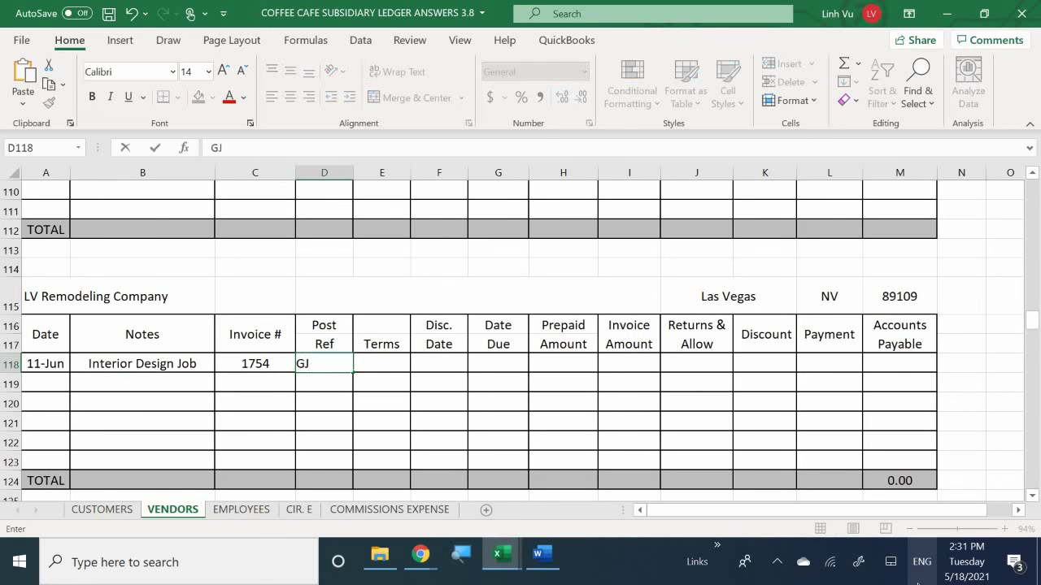
text(4)
key(Return)
Step: Enter terms Net 4 and begin the Date Due formula =A118 in G118
key(Right)
key(Up)
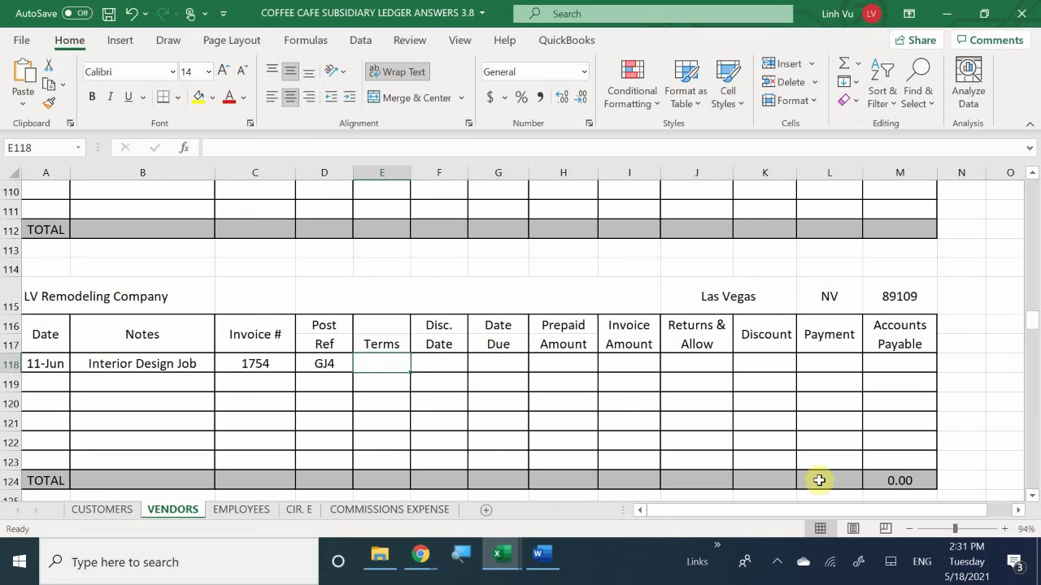
text(N)
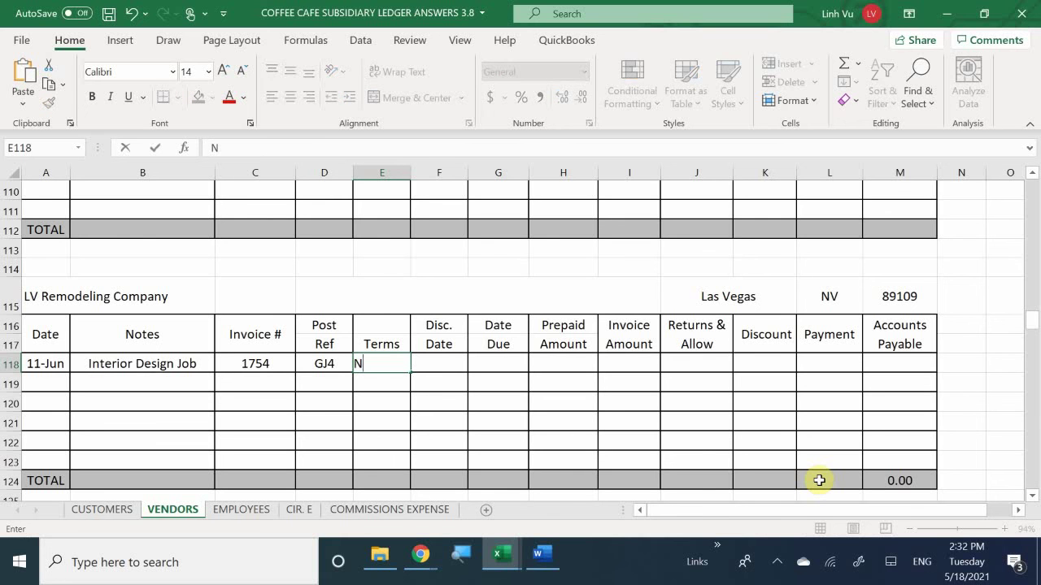
text(et 4)
key(Tab)
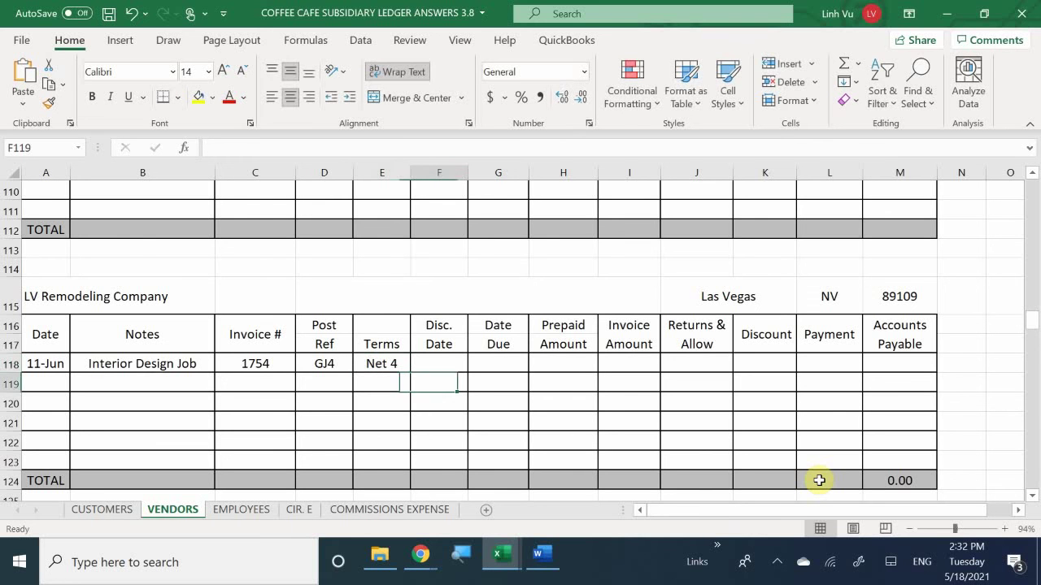
key(Tab)
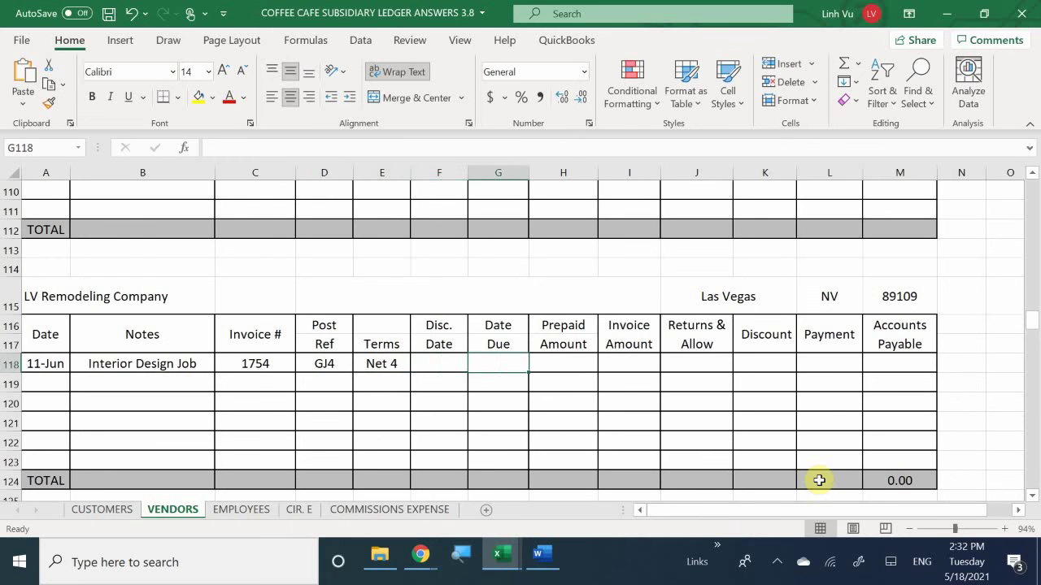
text(=)
key(Left)
key(Left)
key(Left)
key(Left)
key(Left)
key(Left)
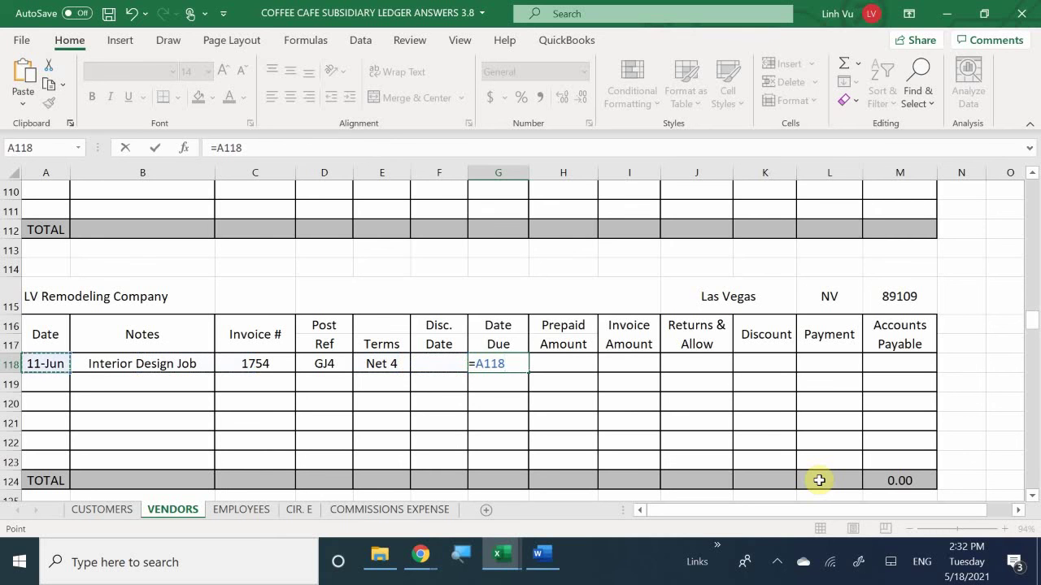
Step: Finish G118 as =A118+4 for a 15-Jun due date, and enter 1890 as the invoice amount in I118
text(+4)
key(Return)
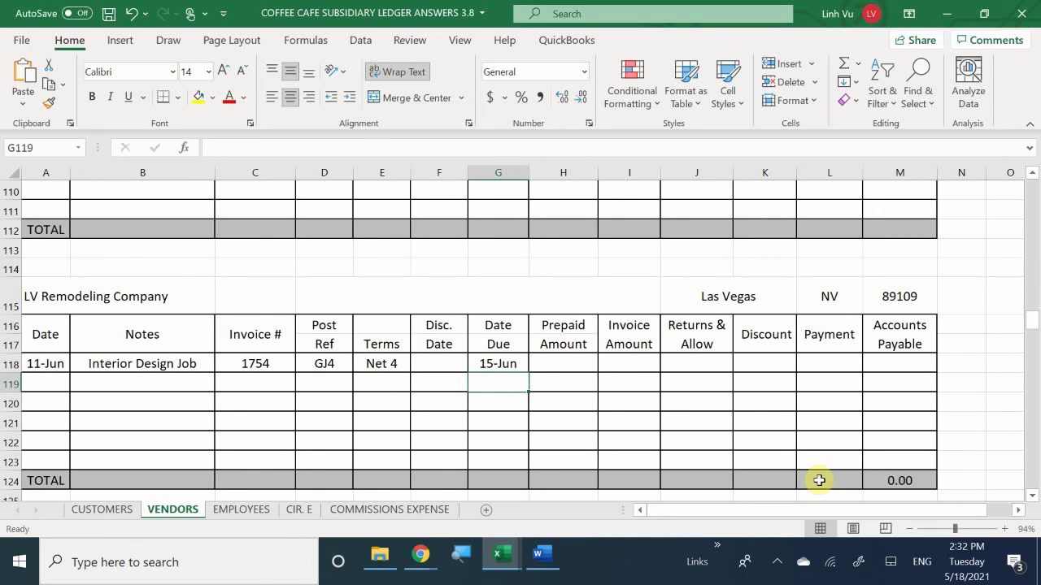
key(Right)
key(Up)
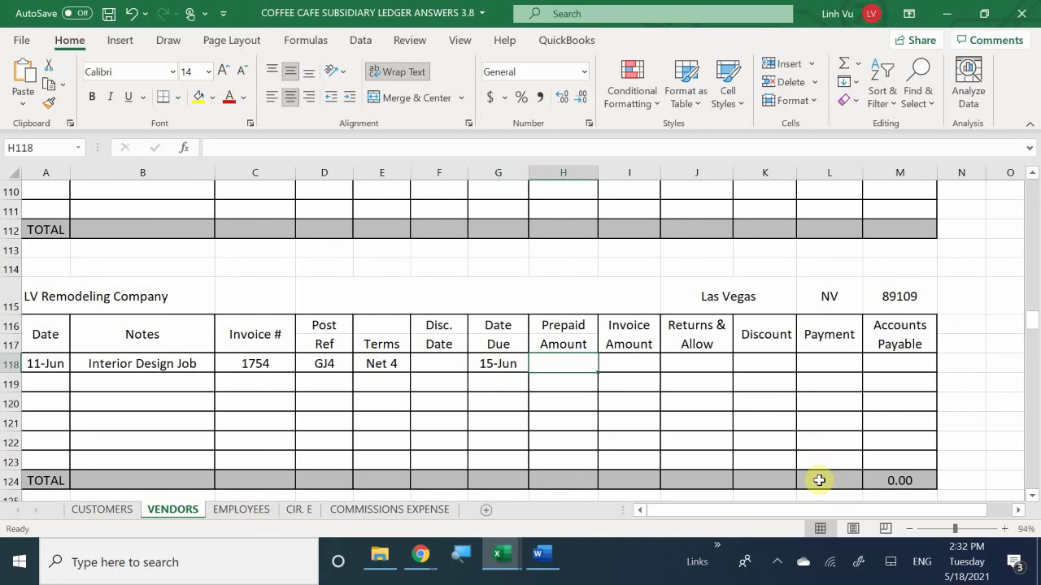
key(Right)
text(1)
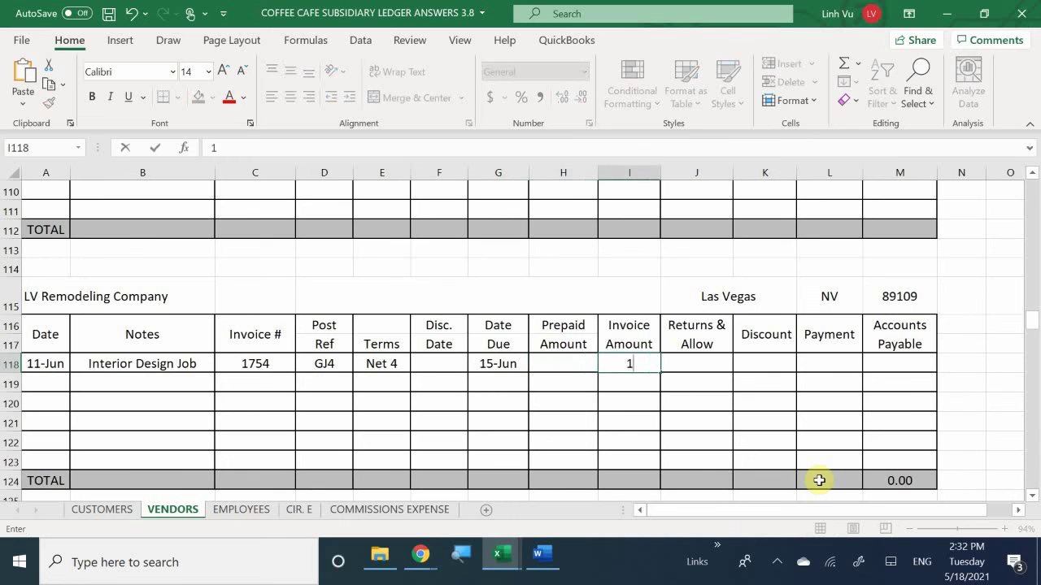
text(890)
key(Return)
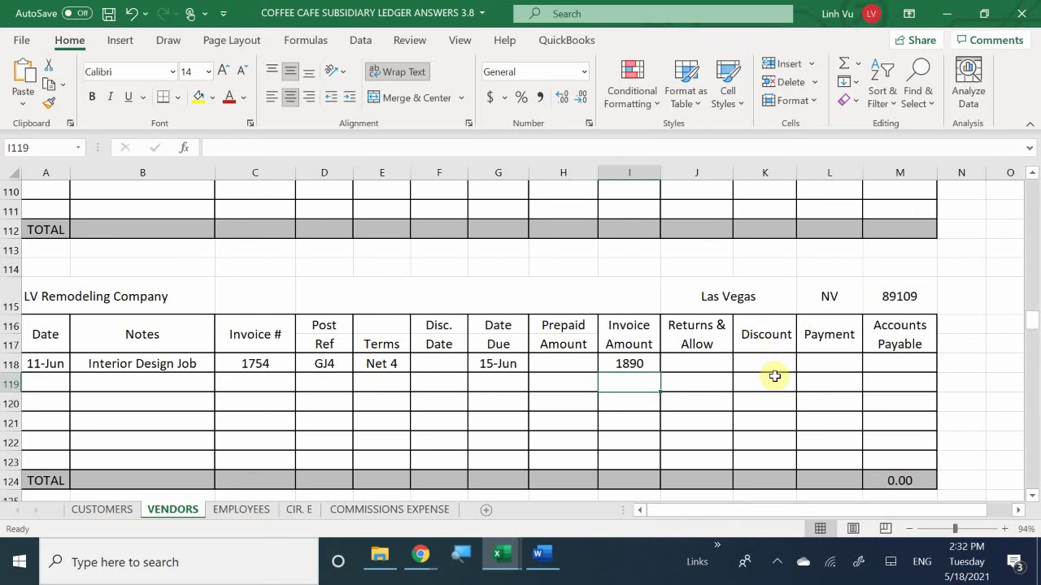
Step: Start an Accounts Payable formula in M118, then discard the mistyped attempt
click(898, 358)
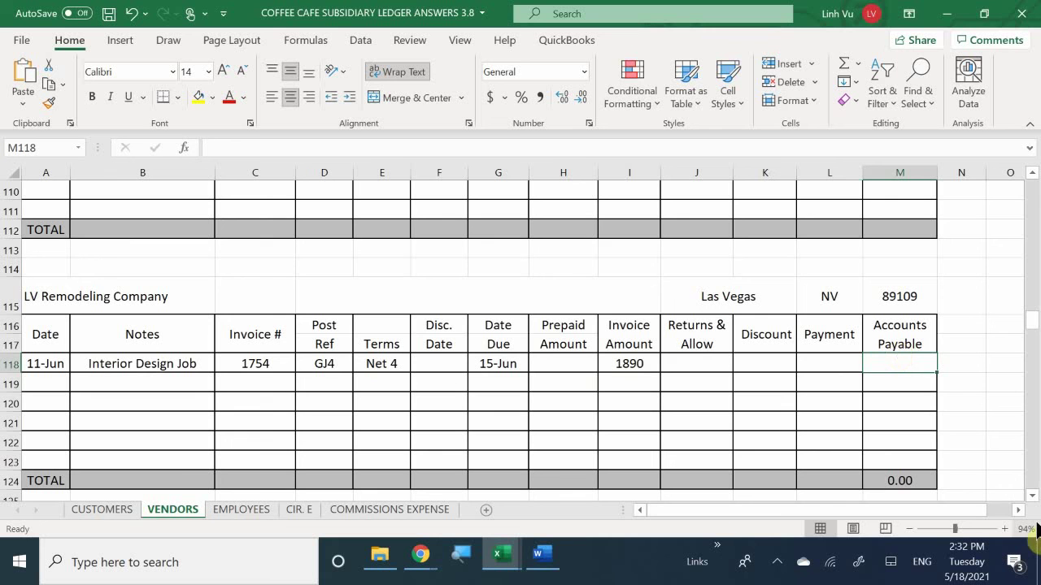
text(=)
key(Left)
key(Left)
key(Left)
key(Left)
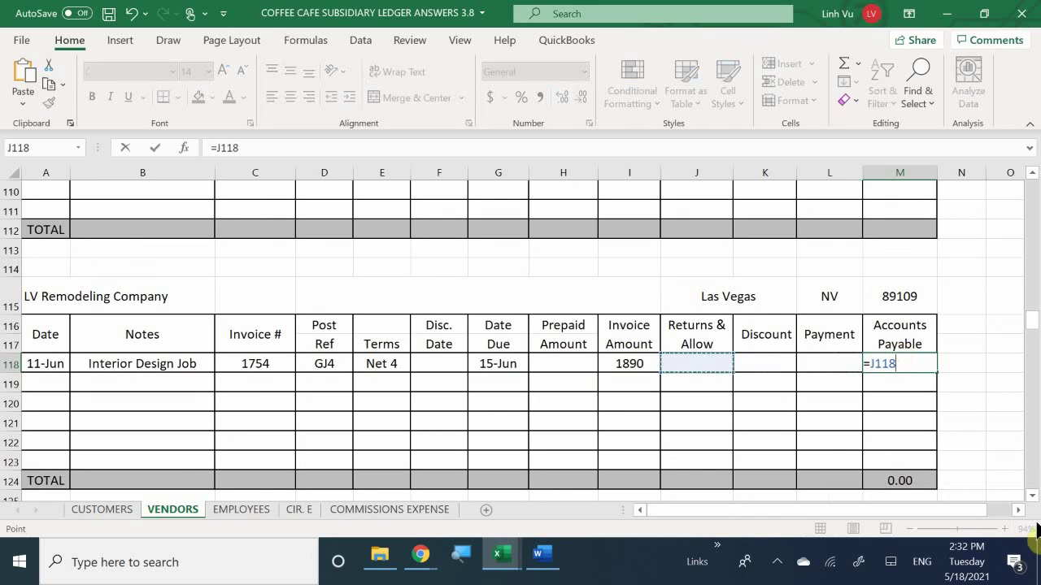
text(-)
key(Left)
key(Left)
key(Left)
key(Left)
key(Left)
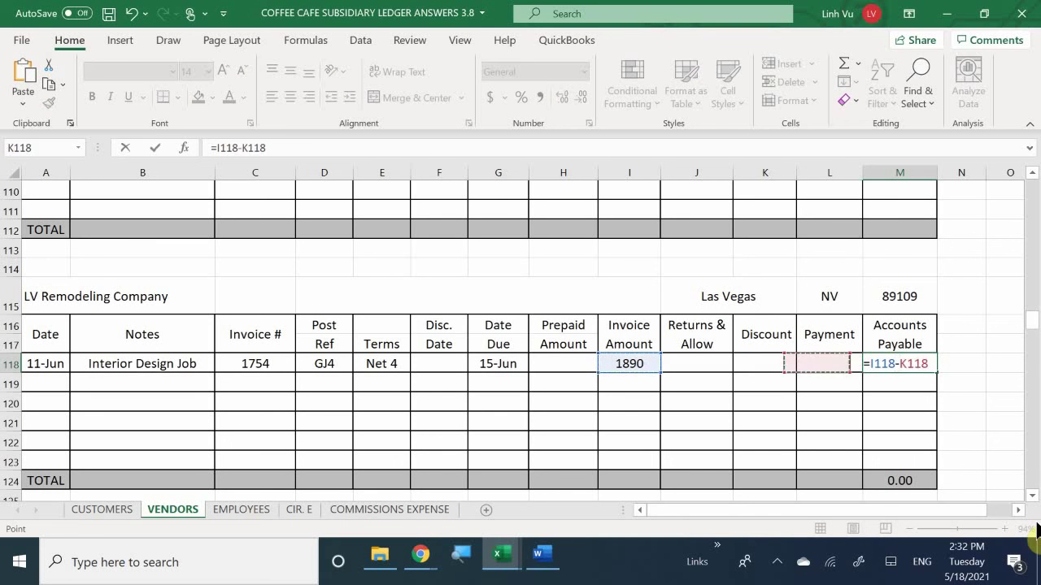
text(*-)
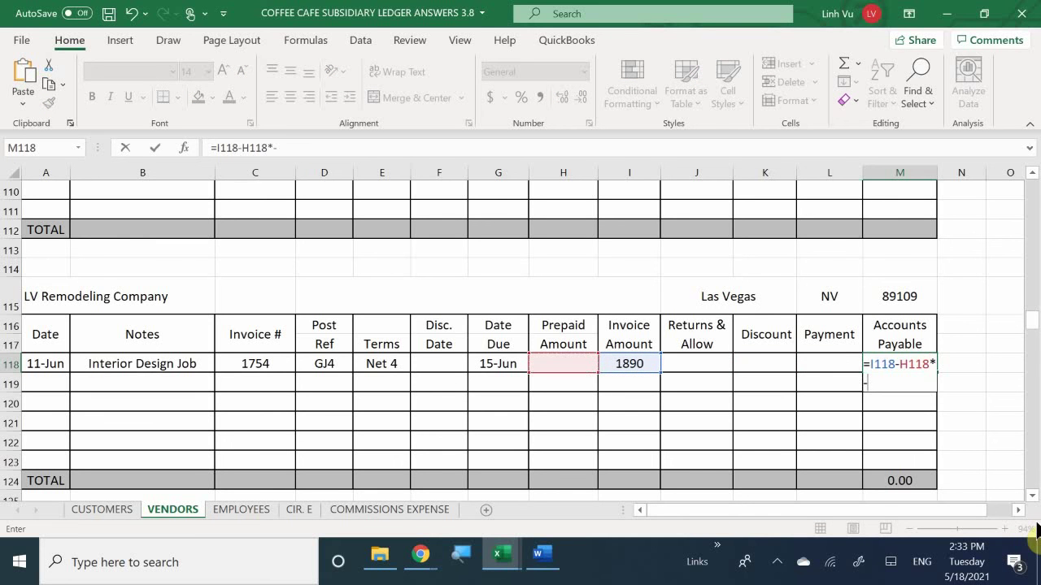
key(BackSpace)
key(BackSpace)
key(BackSpace)
key(BackSpace)
key(BackSpace)
key(BackSpace)
key(BackSpace)
key(BackSpace)
key(BackSpace)
key(BackSpace)
key(BackSpace)
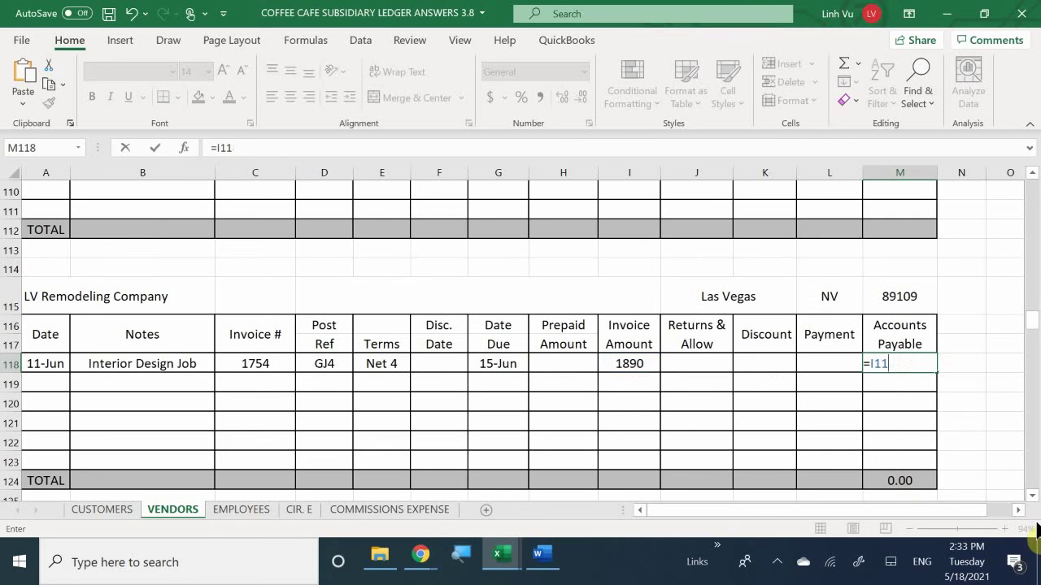
key(Return)
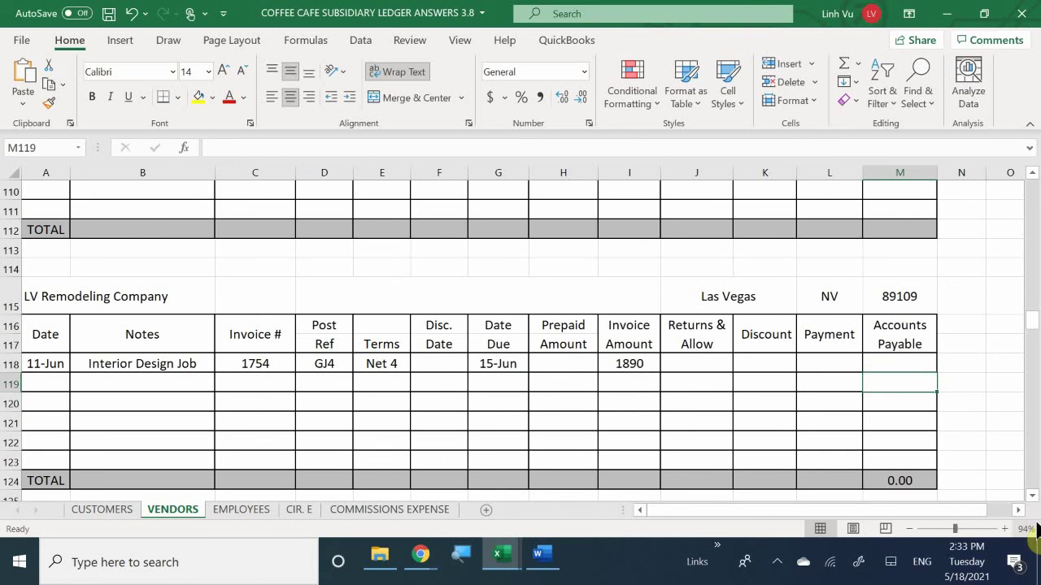
text(=)
key(BackSpace)
key(Escape)
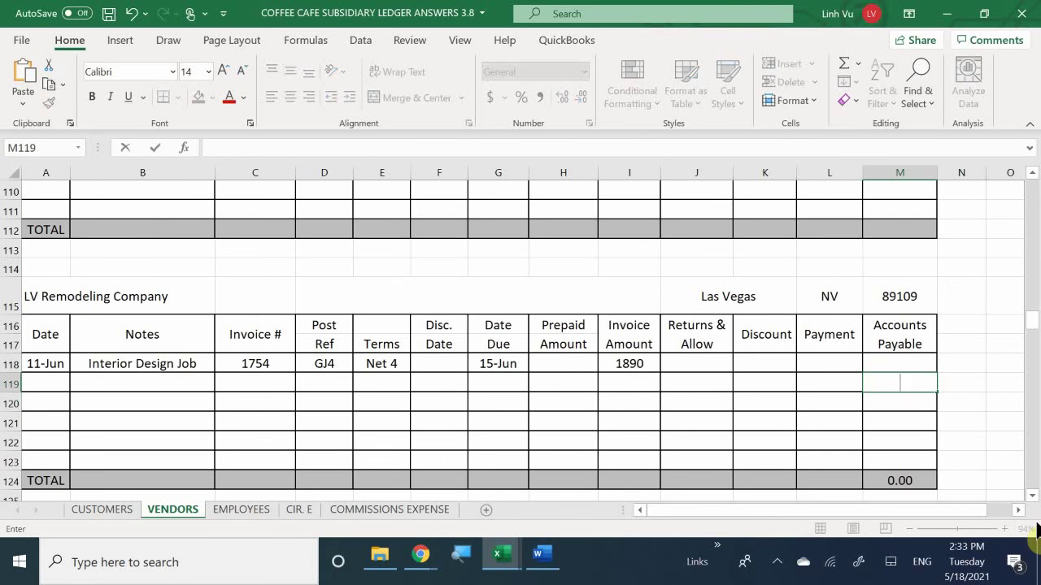
key(Up)
Step: Enter =I118-H118-J118-K118-L118 in M118 so the payable computes 1890
text(=)
key(Left)
key(Left)
key(Left)
key(Left)
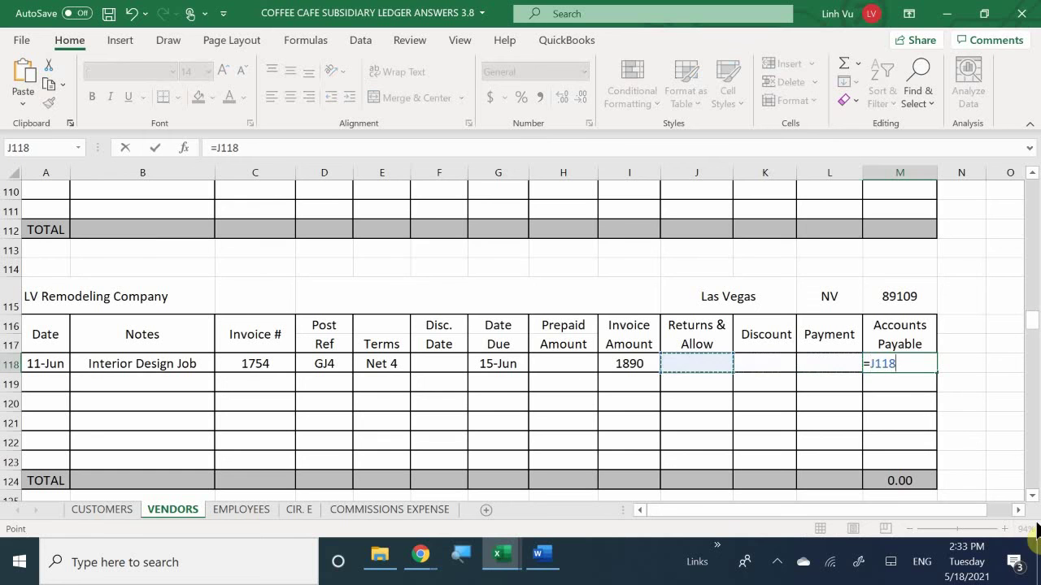
text(-)
key(Left)
key(Left)
key(Left)
key(Left)
key(Left)
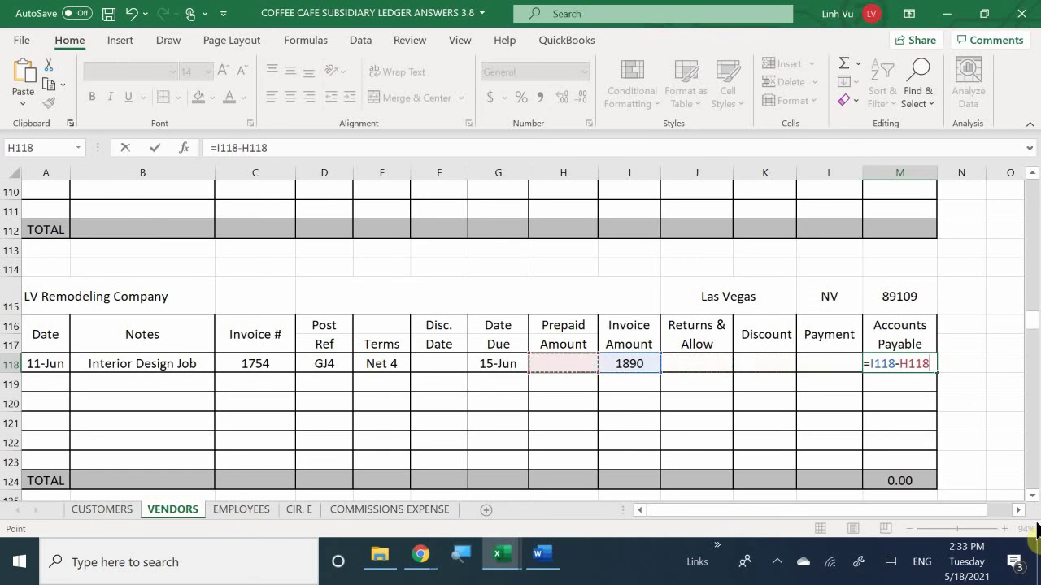
text(-)
key(Left)
key(Left)
key(Left)
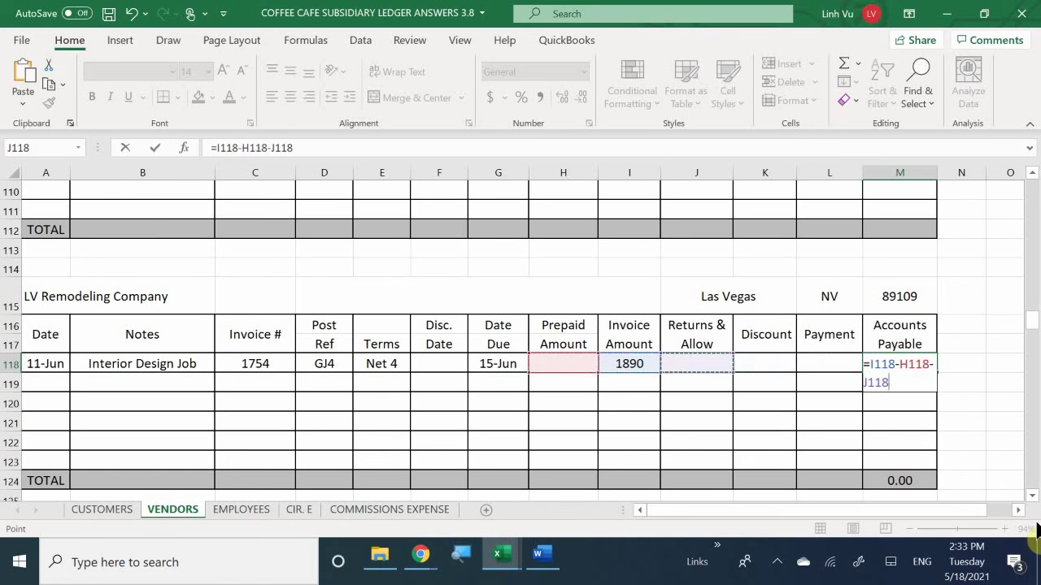
text(-)
key(Left)
key(Left)
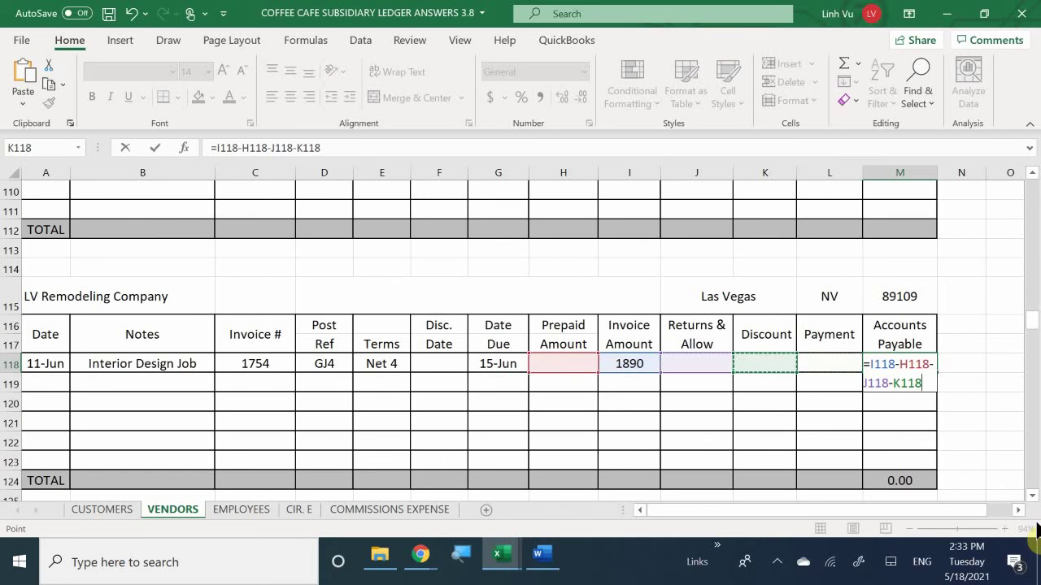
text(-)
key(Left)
key(Return)
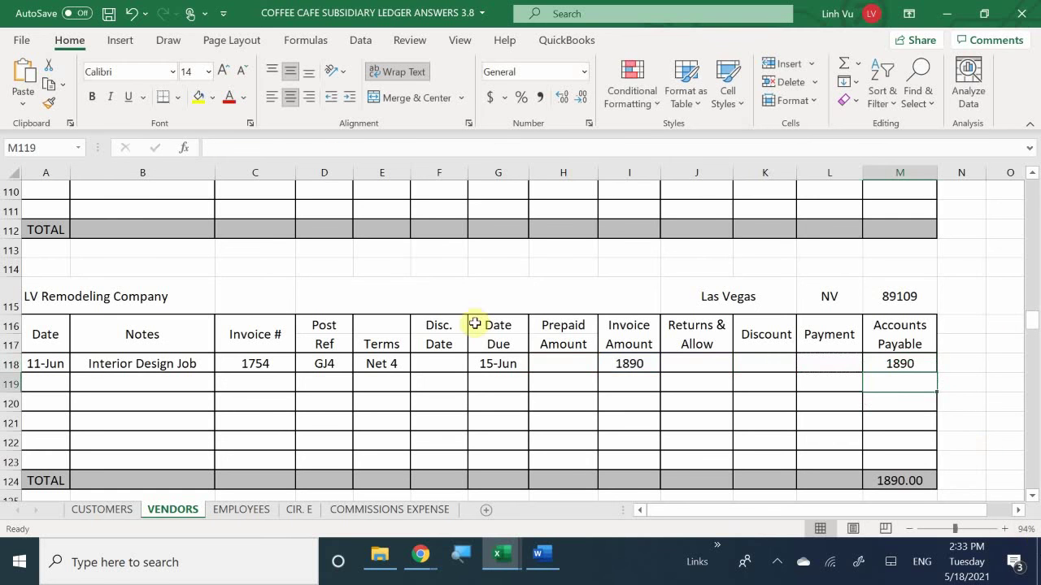
Step: Apply Comma Style to H118:M122 and fill M118's Accounts Payable formula down to M123
drag(564, 363, 896, 460)
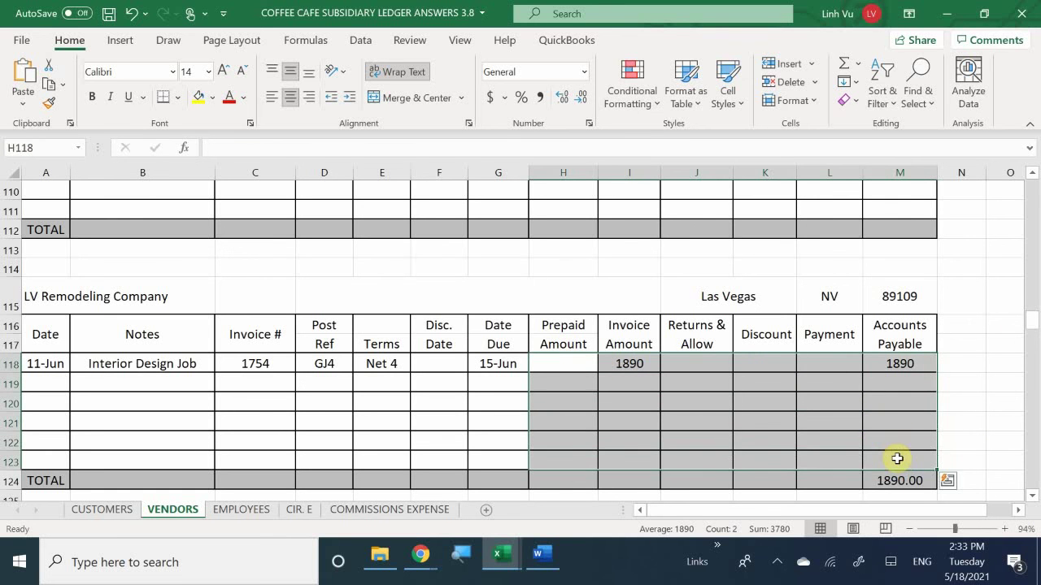
click(541, 97)
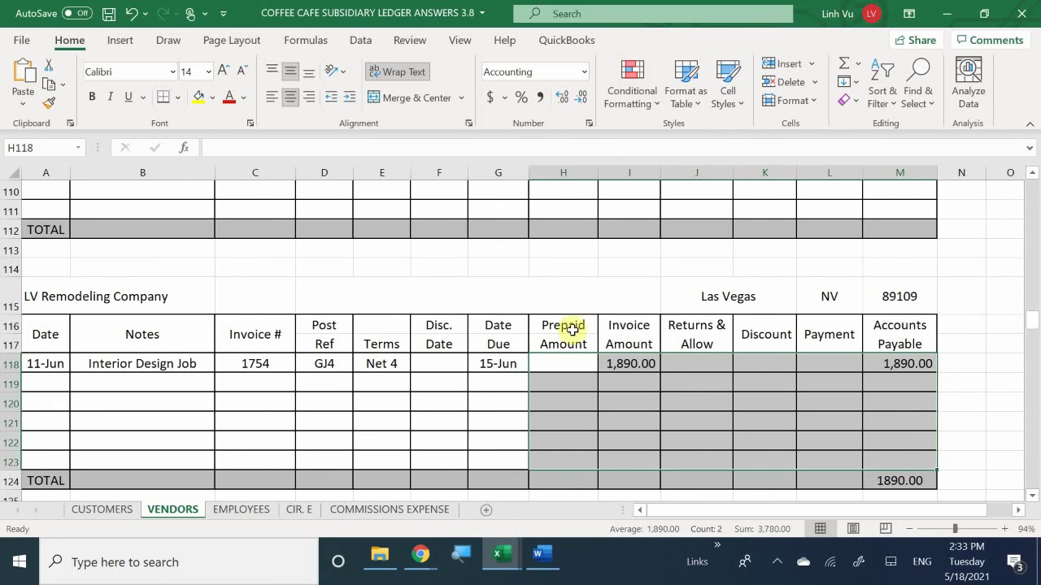
click(886, 384)
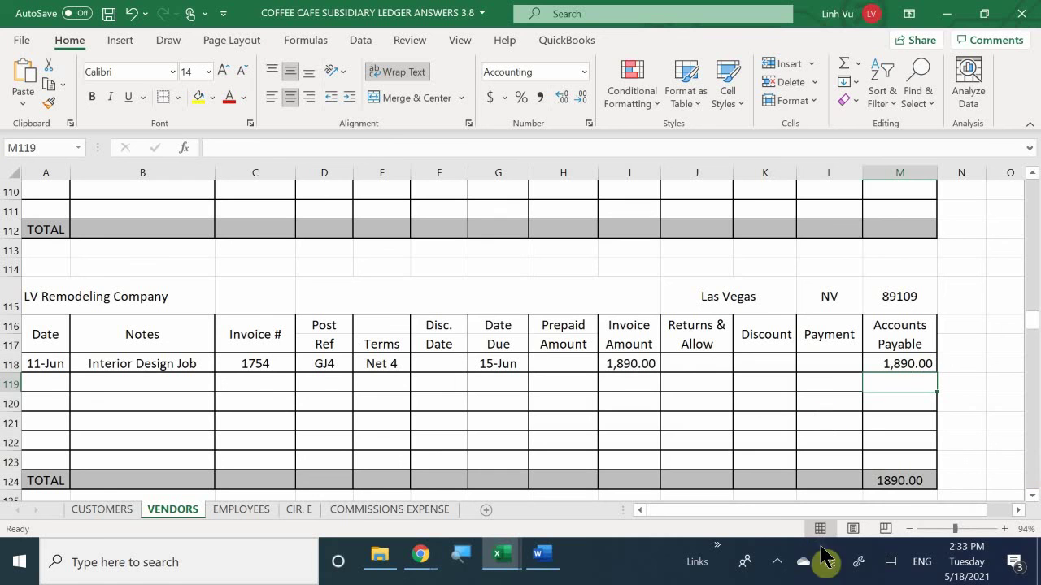
click(909, 365)
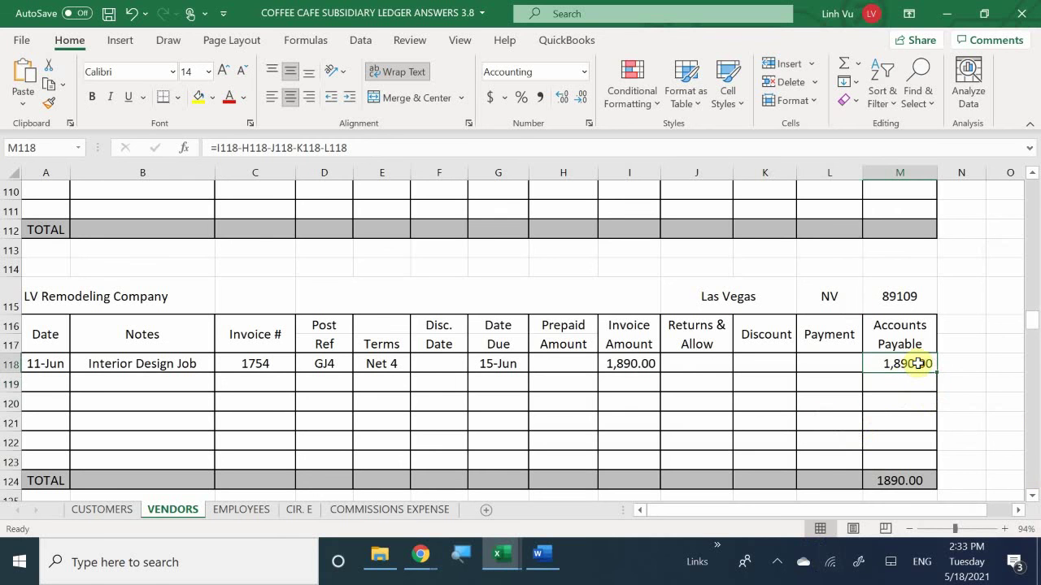
drag(936, 373, 924, 471)
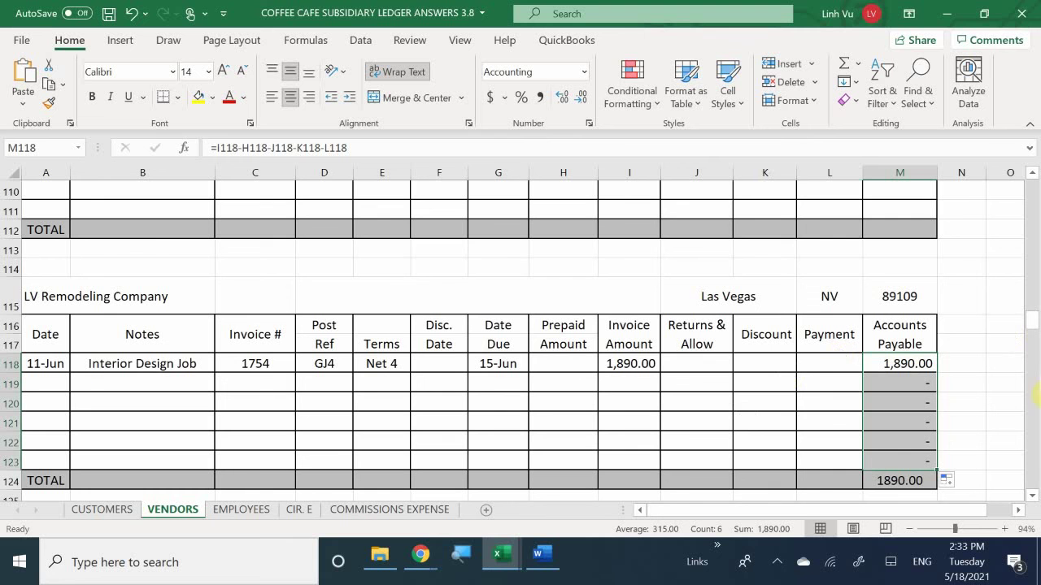
Step: Switch between the Word transaction document and the General Journal, ending back in Word
click(541, 558)
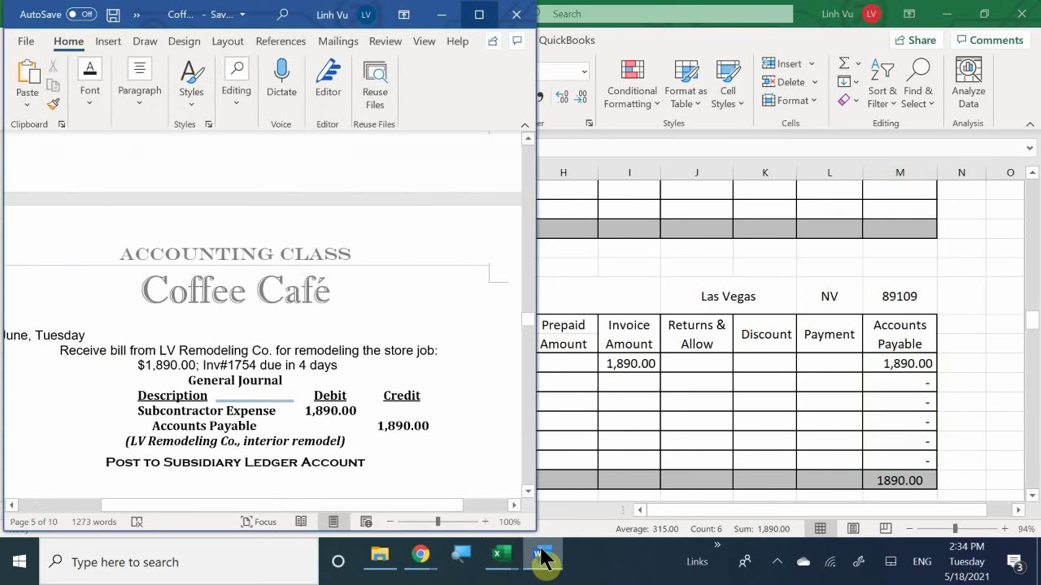
mouse_move(499, 557)
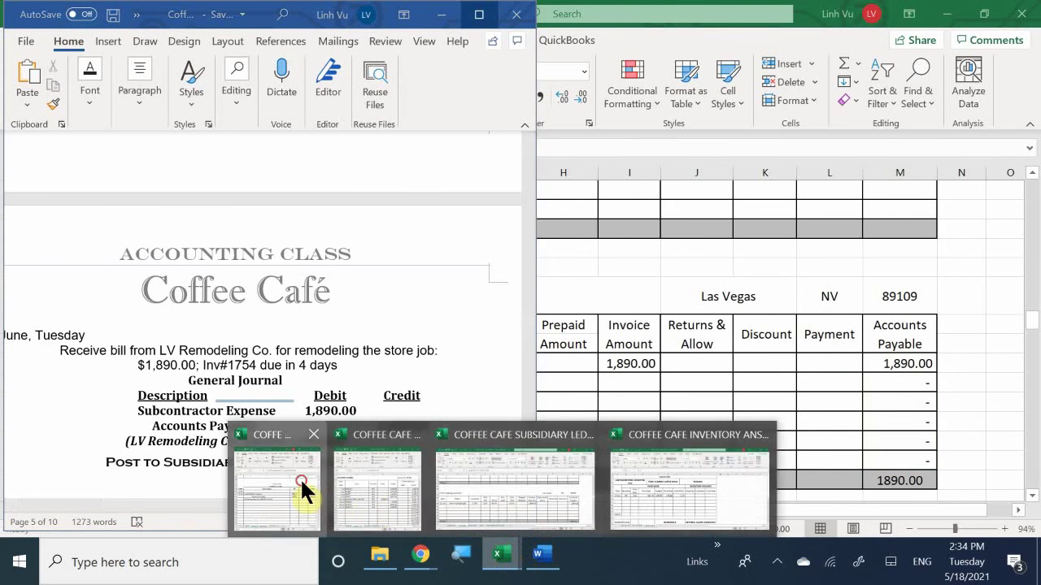
click(303, 489)
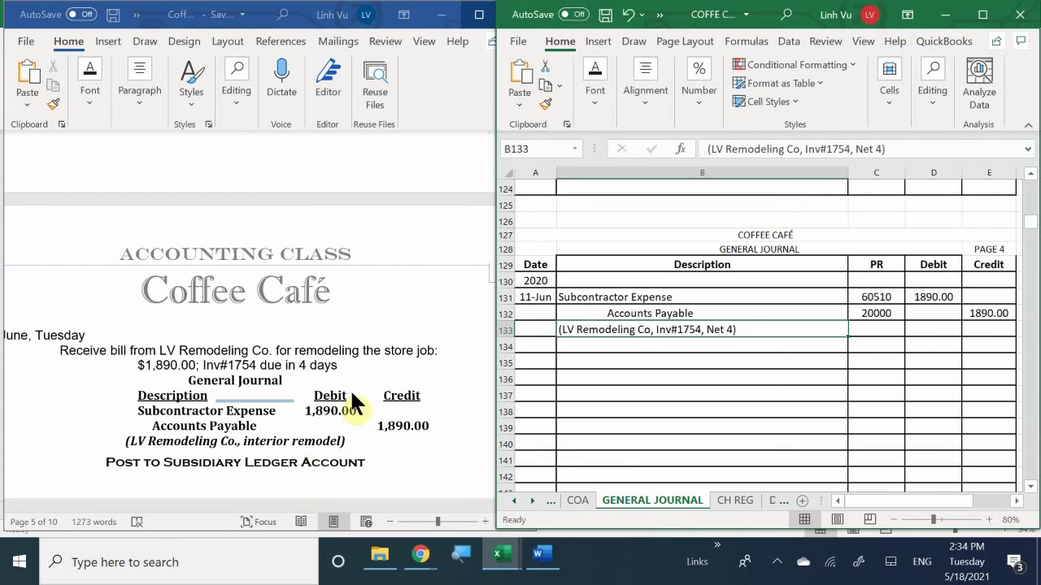
click(402, 363)
scroll(407, 363, down, 4)
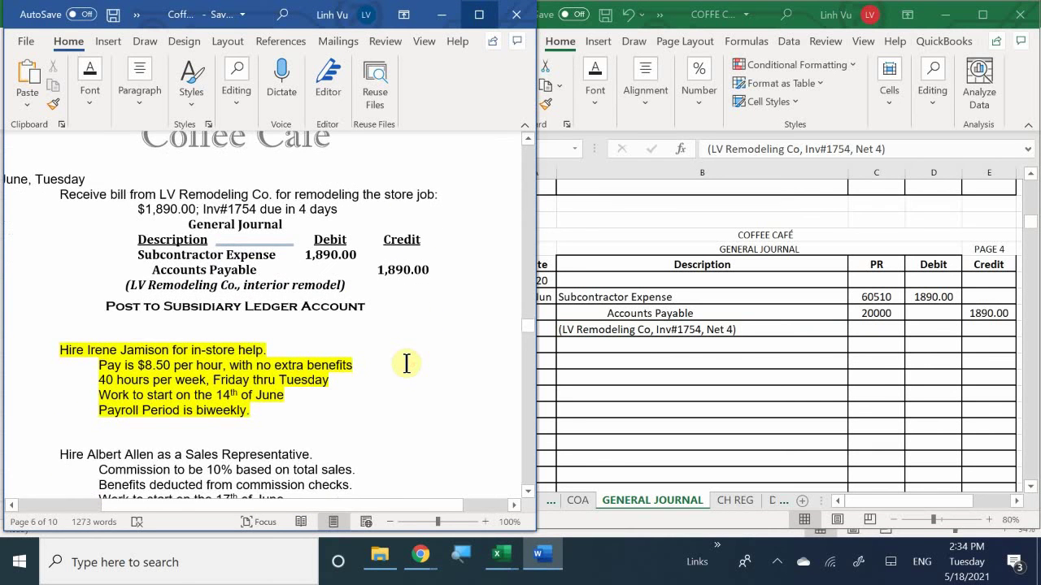
scroll(406, 364, up, 1)
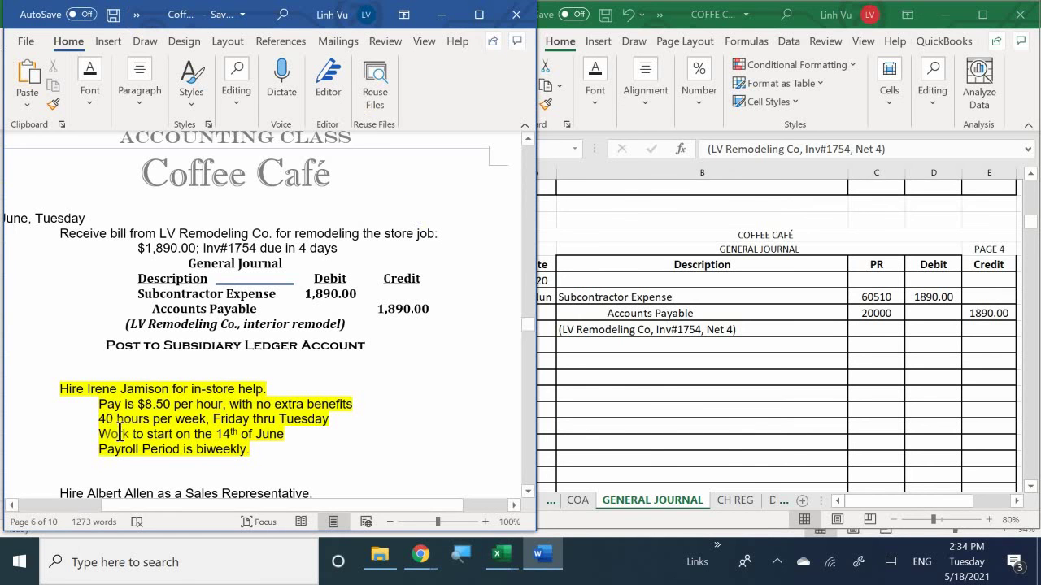
Step: Set the highlight colour of the hiring transaction paragraph to No Color
drag(280, 450, 49, 377)
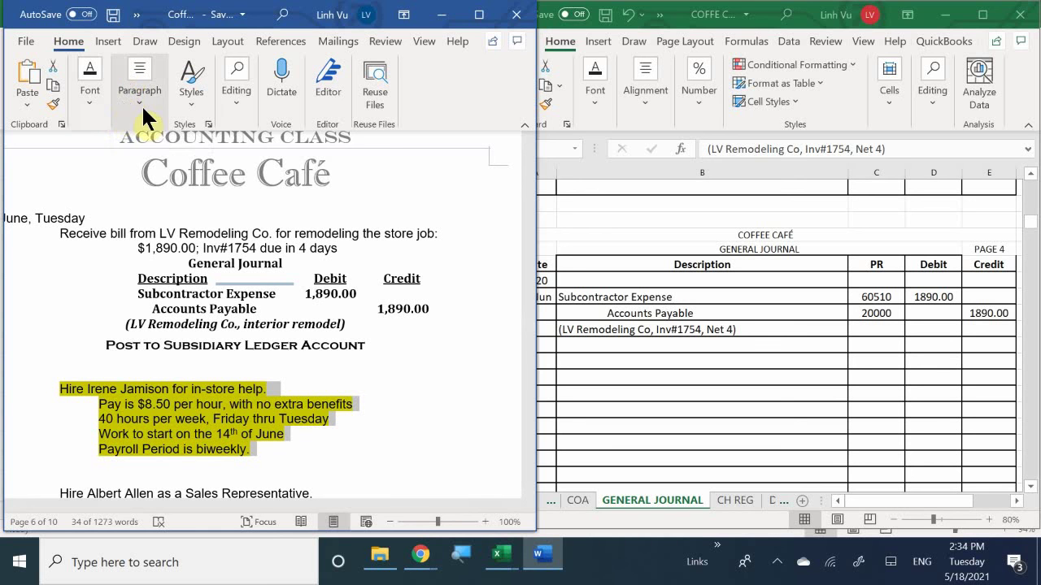
click(90, 103)
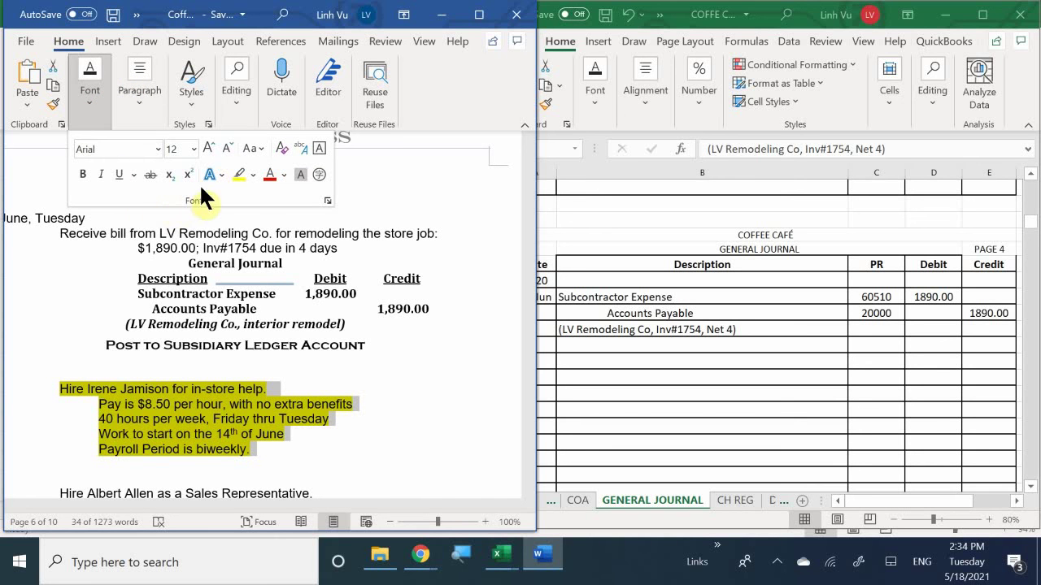
click(252, 172)
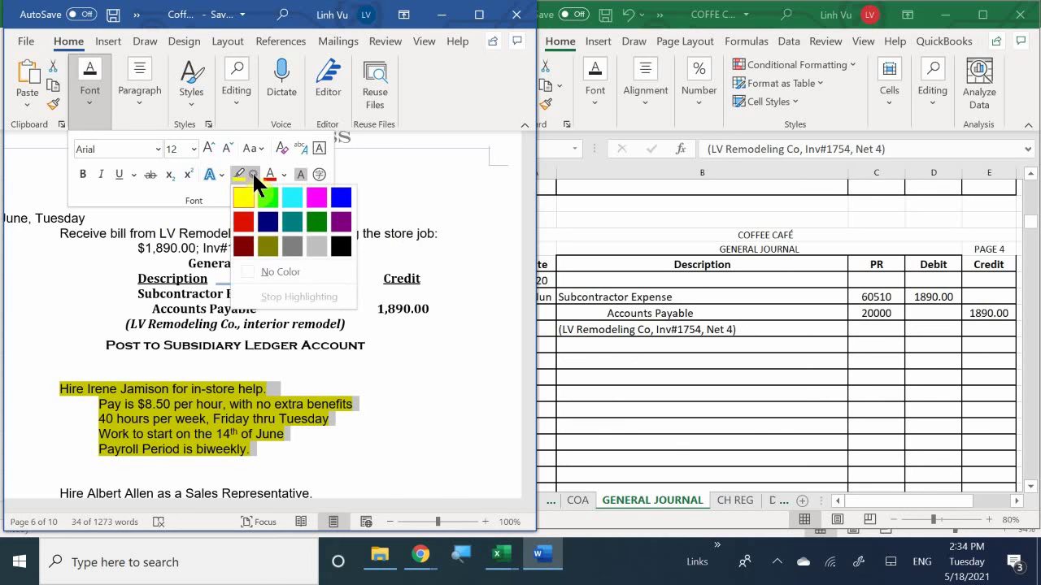
click(271, 271)
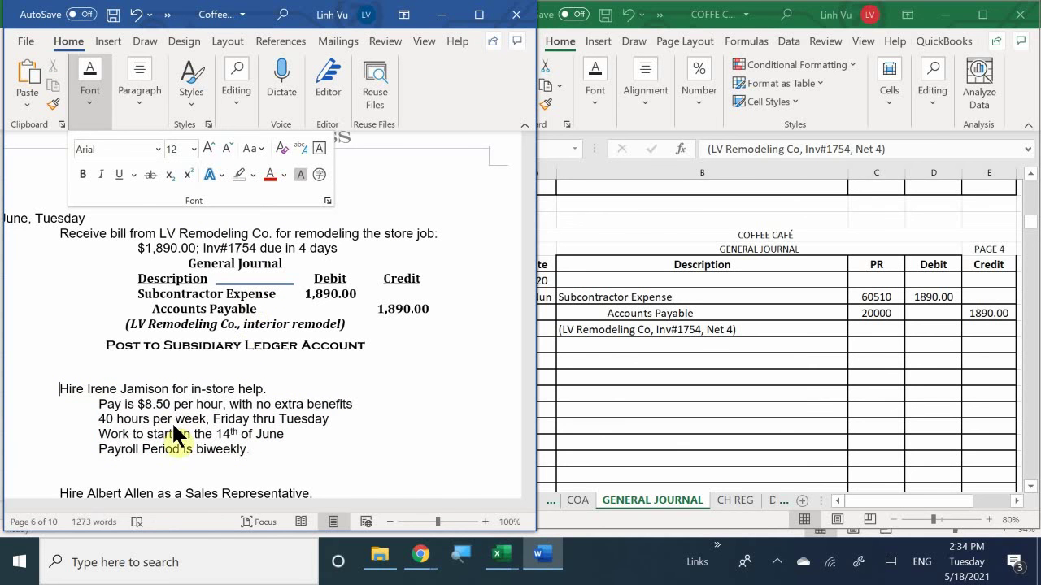
scroll(172, 421, down, 1)
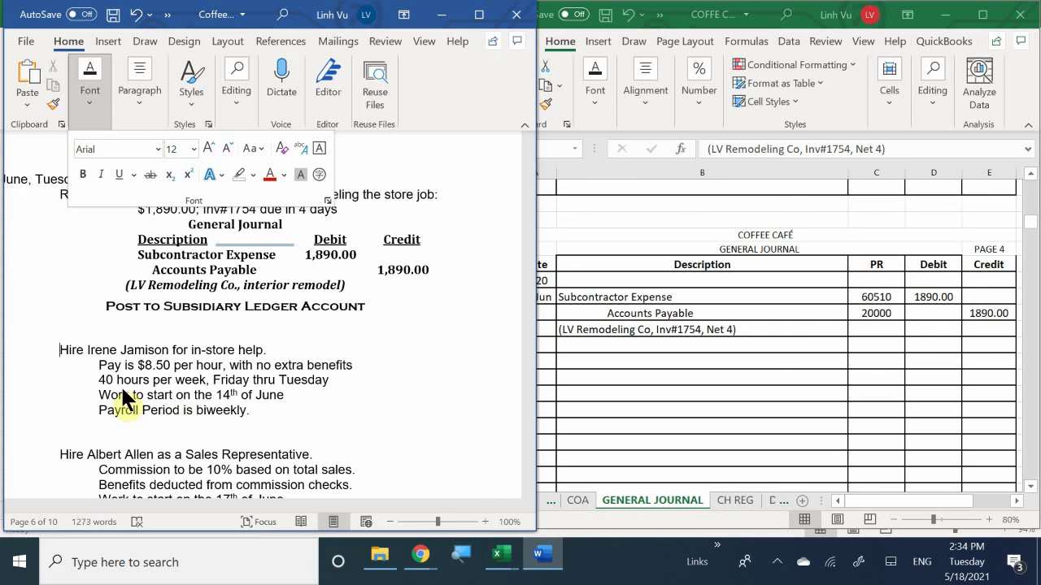
scroll(122, 389, up, 1)
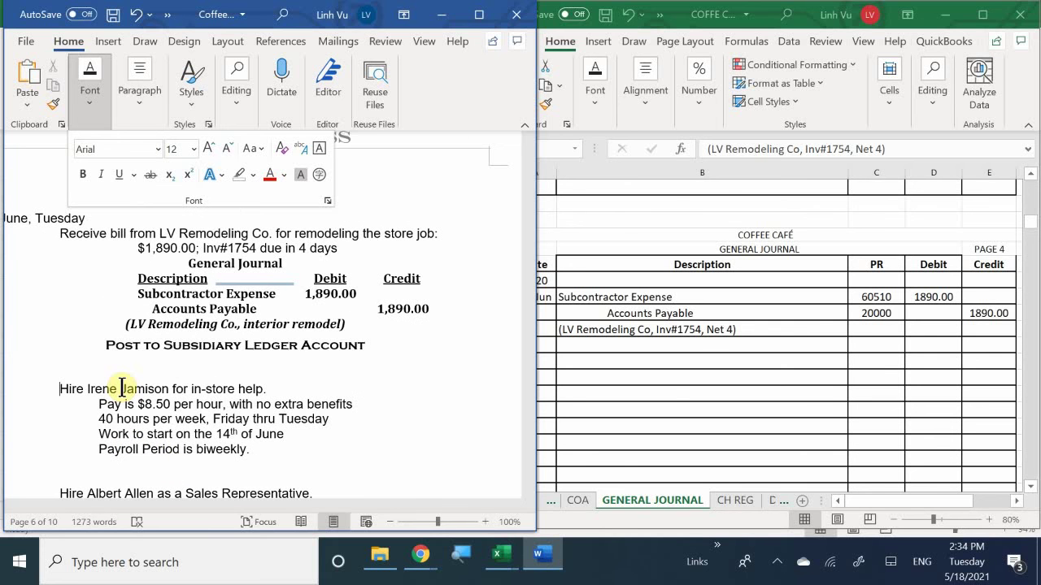
scroll(122, 389, down, 1)
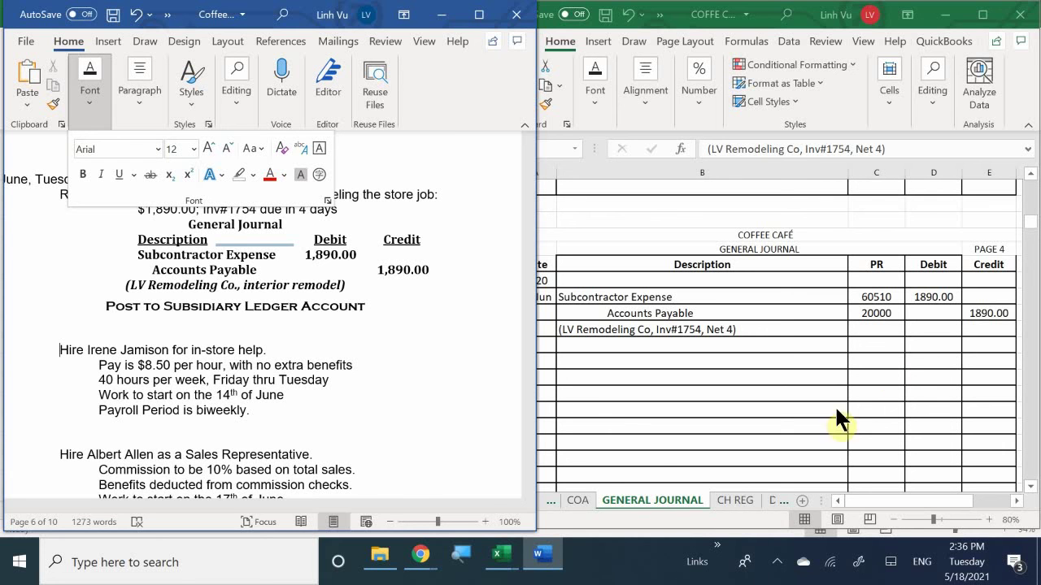
Step: Review the CALENDAR and COA sheets, return to GENERAL JOURNAL, then bring up the subsidiary ledger workbook
click(634, 447)
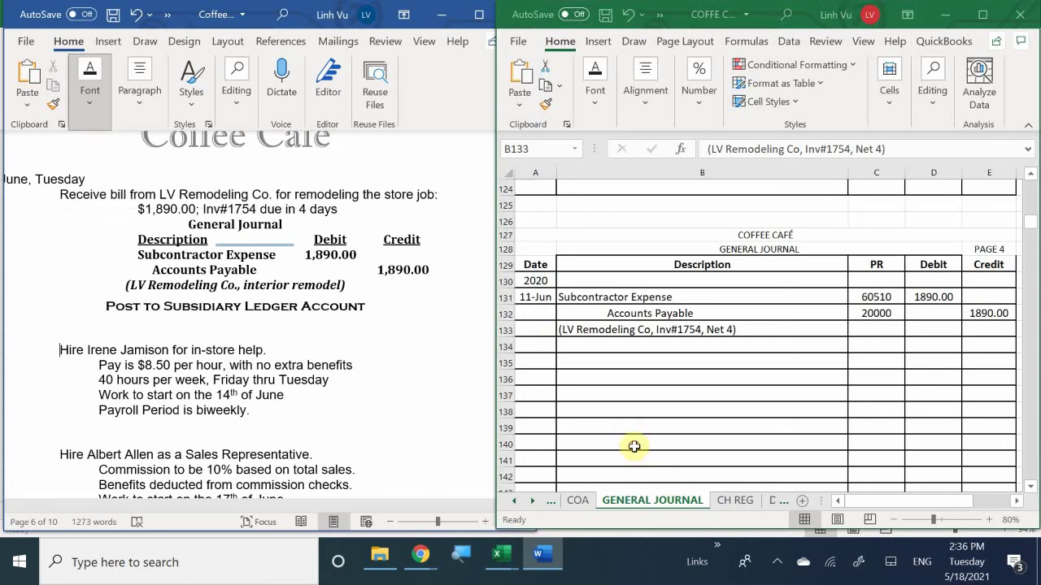
click(513, 501)
click(589, 496)
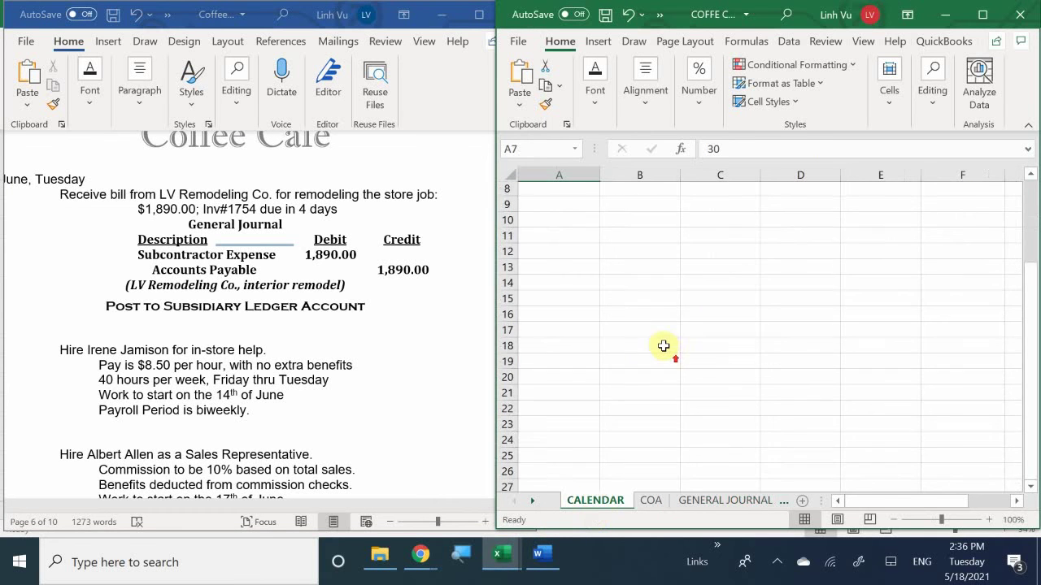
scroll(663, 347, up, 3)
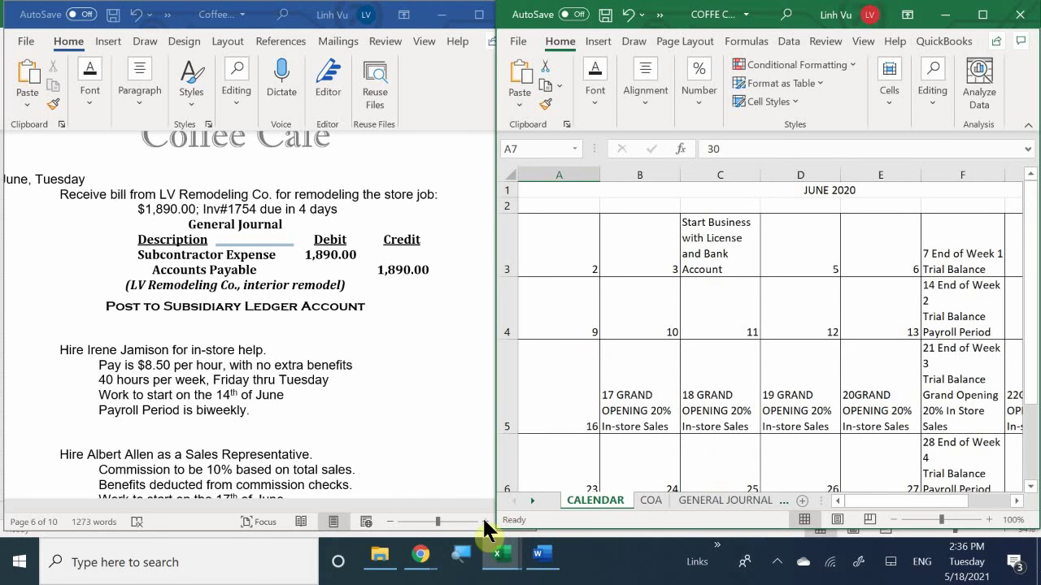
click(656, 499)
click(681, 496)
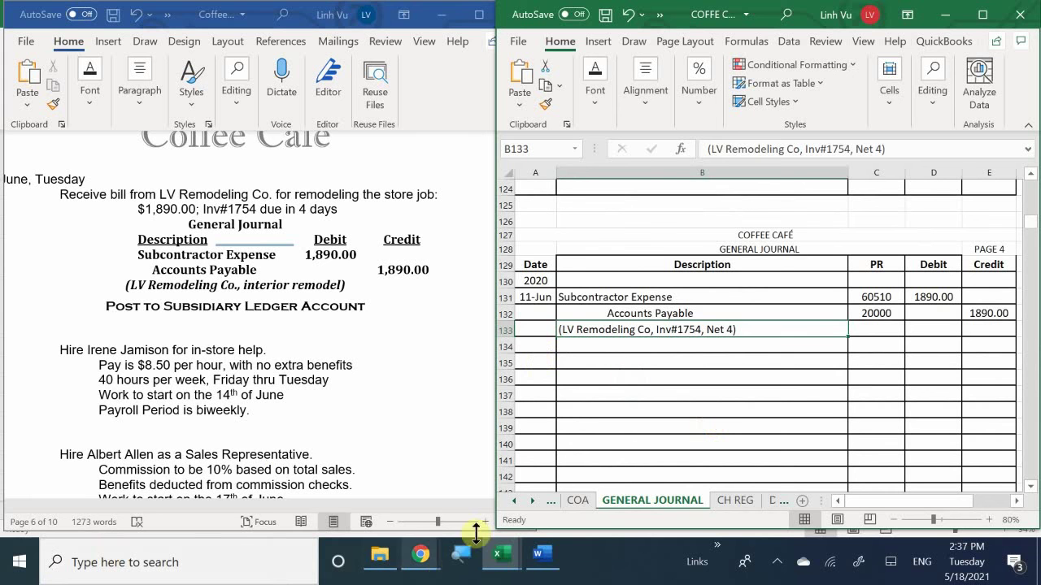
mouse_move(501, 567)
click(486, 497)
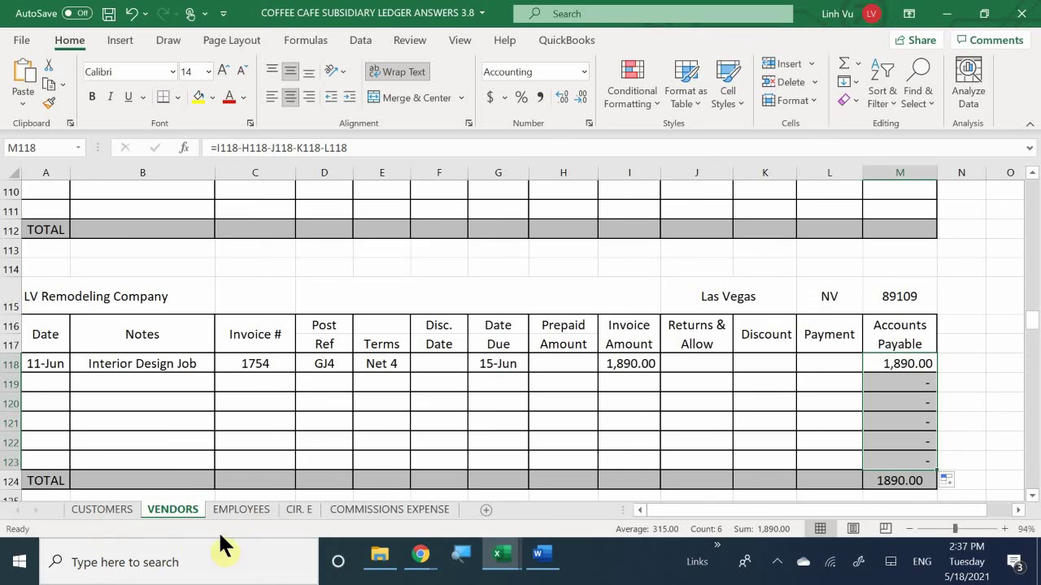
Step: On the EMPLOYEES sheet, enter pay date 6/28 in A4
click(241, 510)
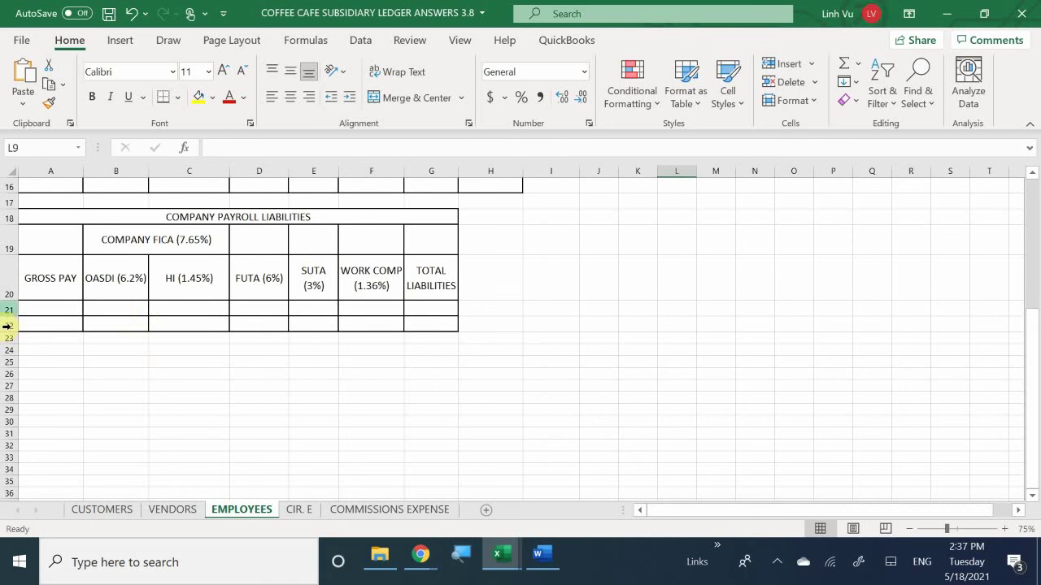
scroll(6, 326, up, 5)
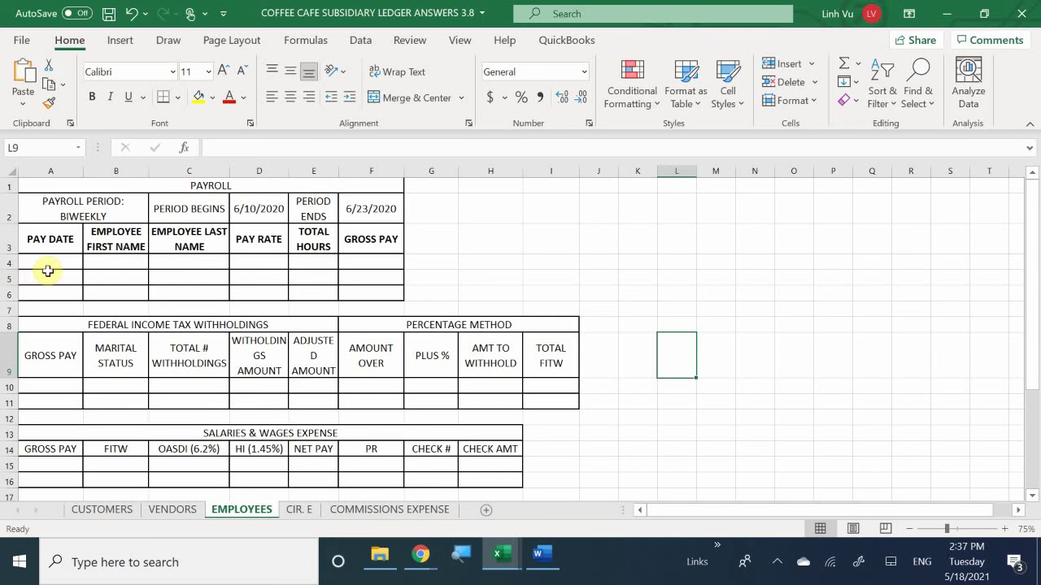
click(54, 262)
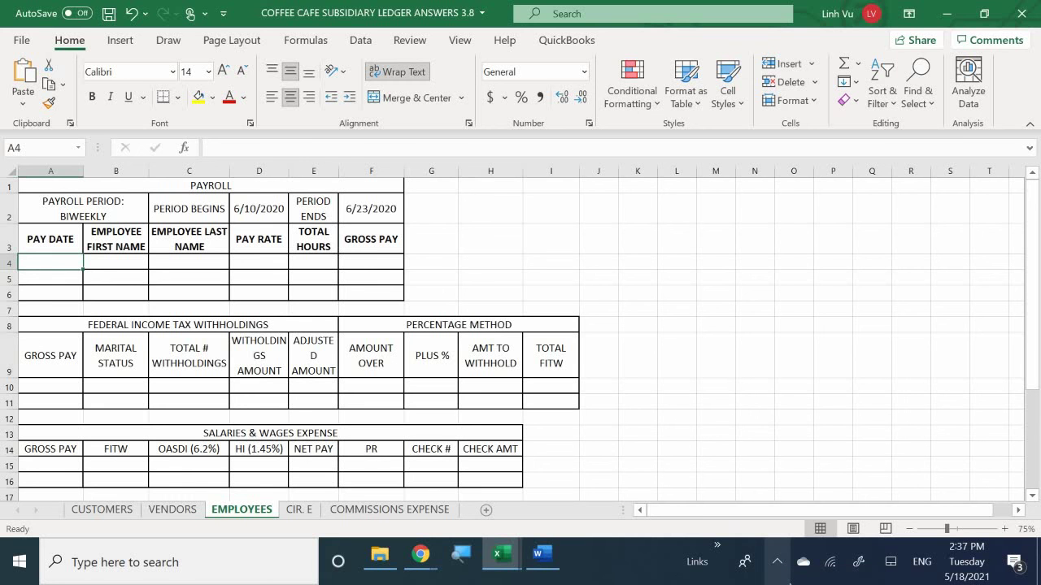
text(6/28)
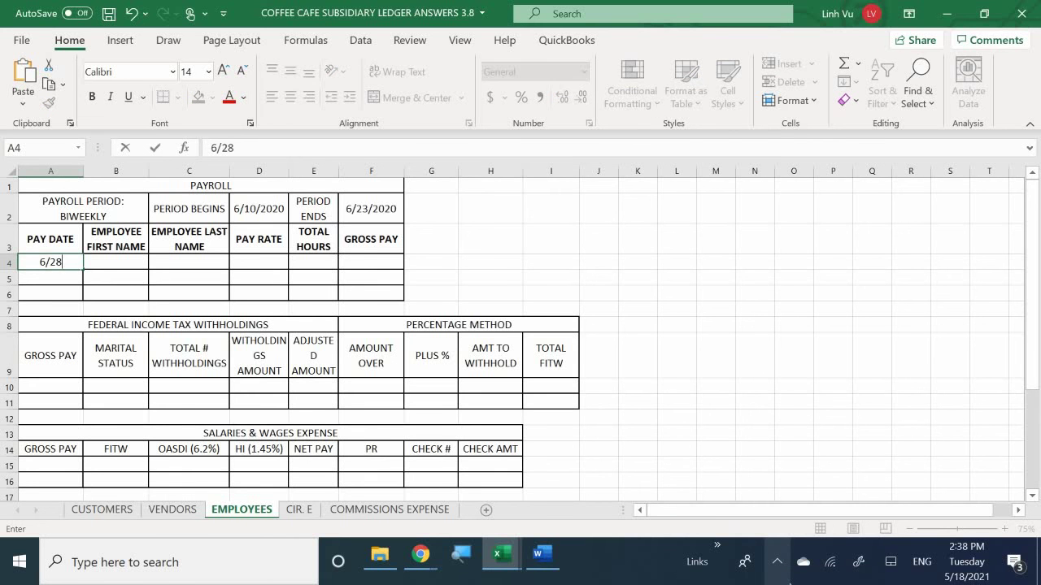
key(Return)
key(Up)
key(Right)
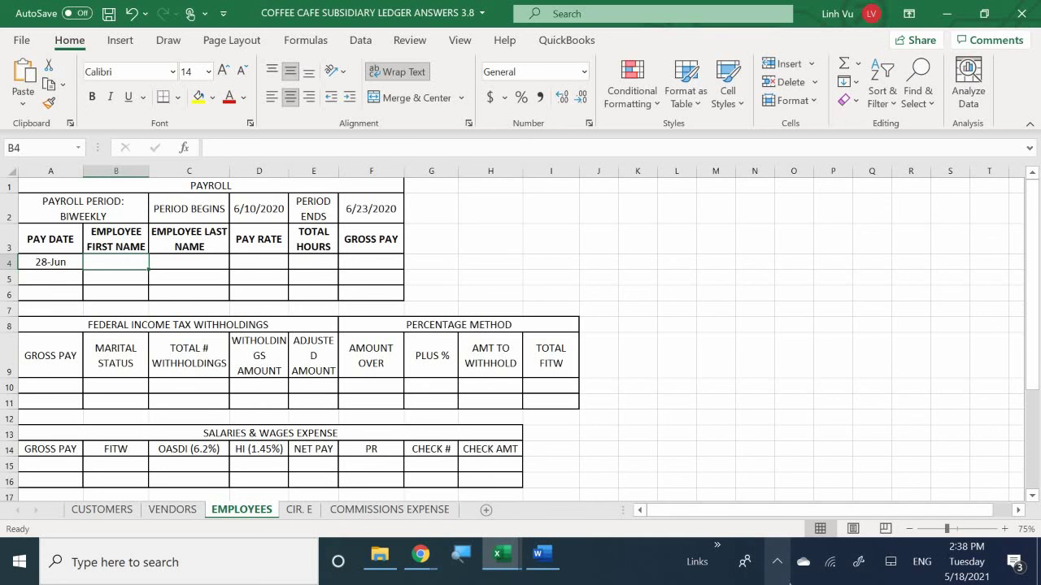
Step: Enter the new employee's first name in B4 and last name in C4
key(Return)
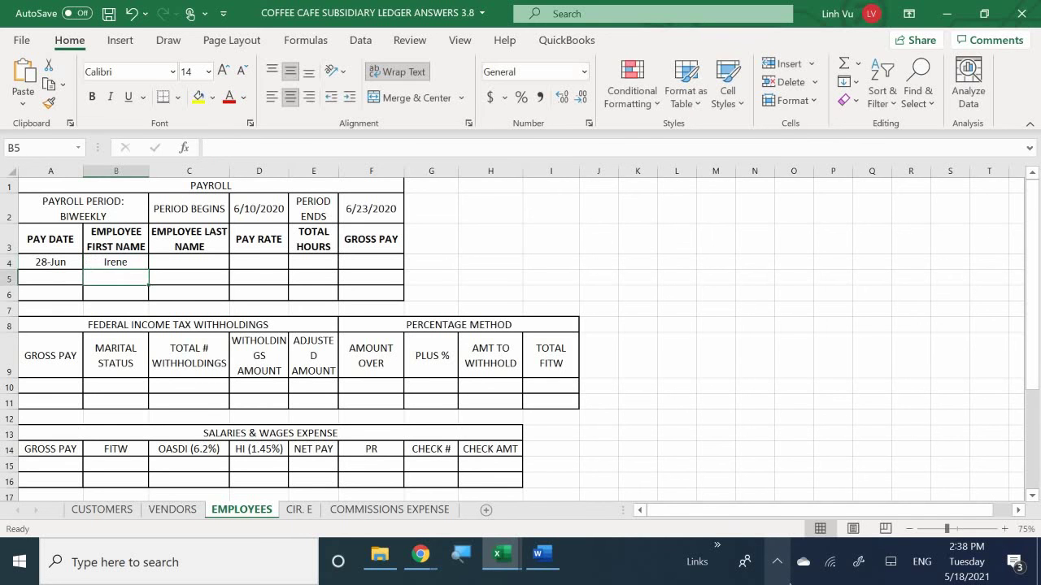
key(Right)
key(Up)
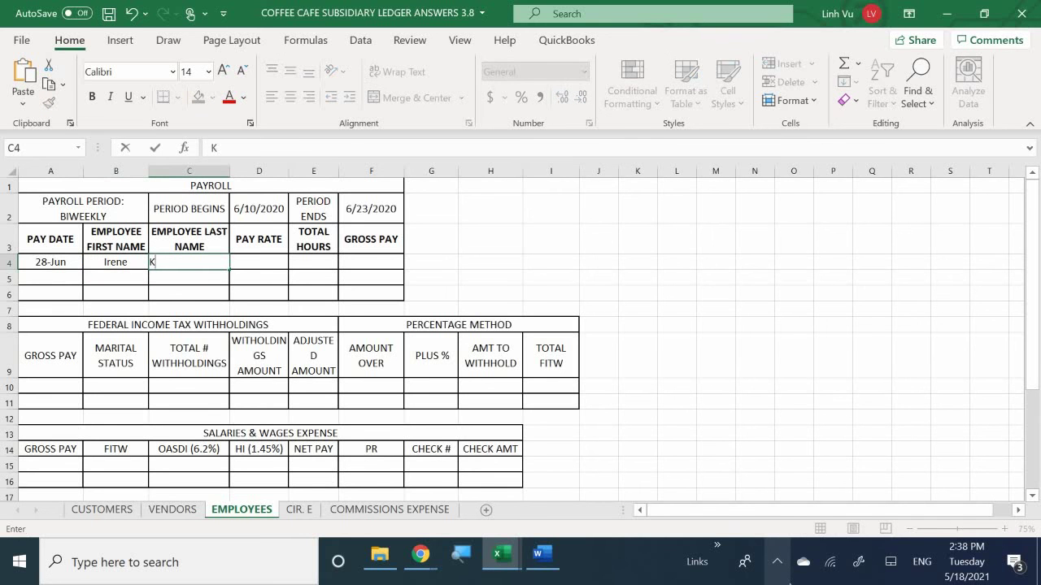
key(Return)
Step: Enter pay rate 8.50 in D4 and format it with Comma Style
key(Right)
key(Up)
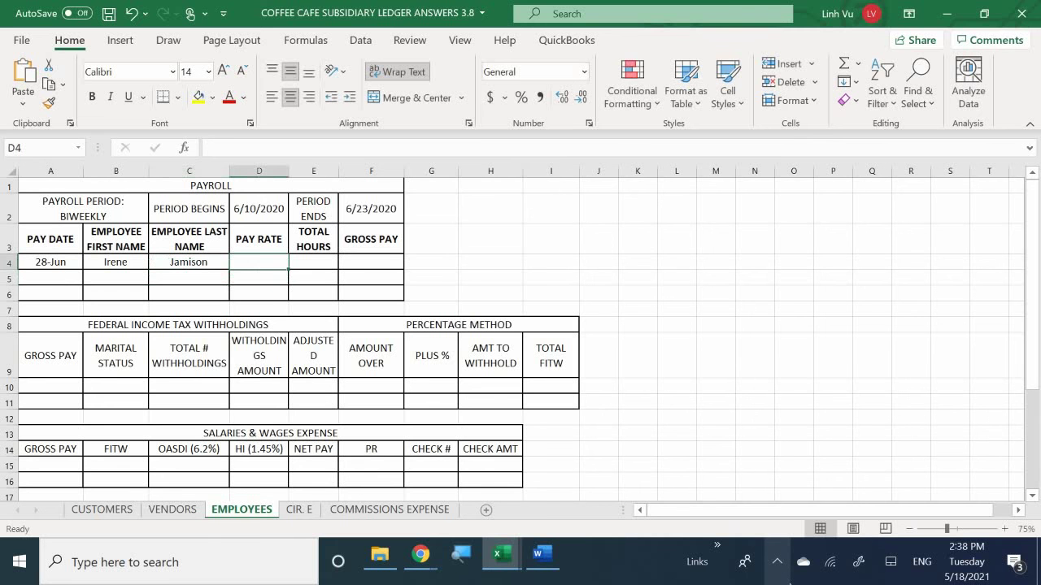
text(8.50)
key(Return)
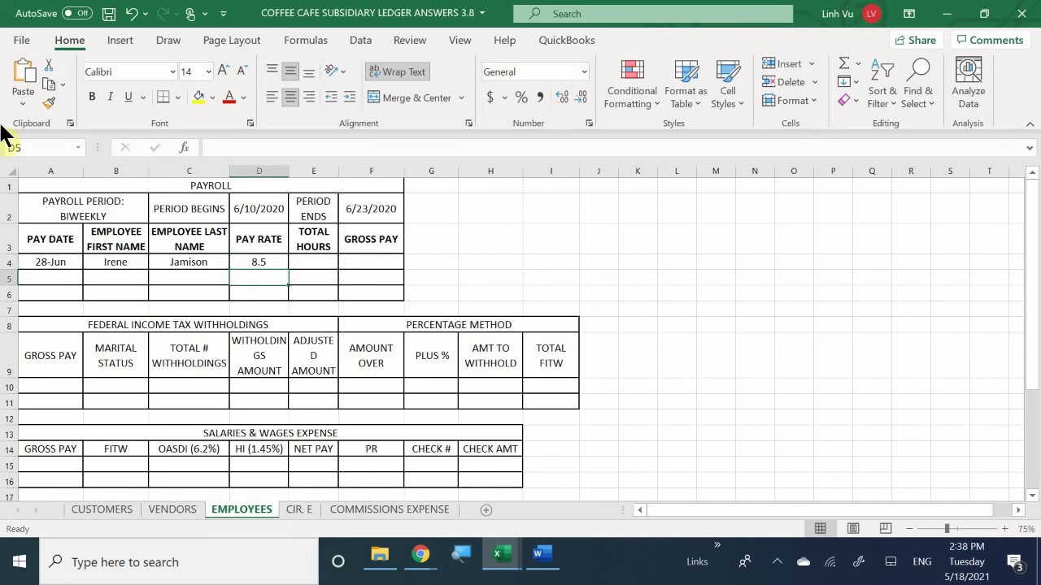
click(253, 260)
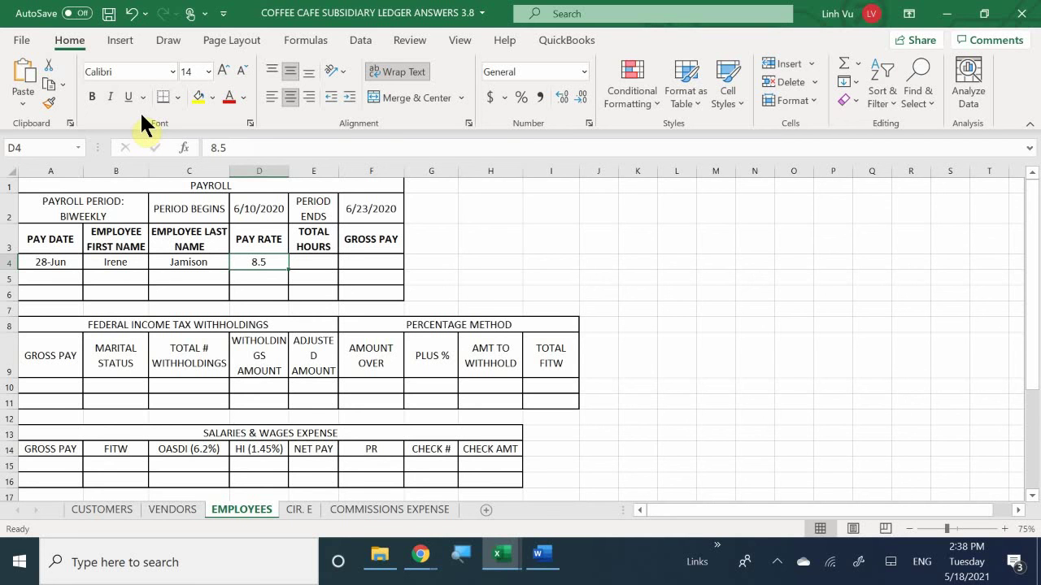
click(537, 98)
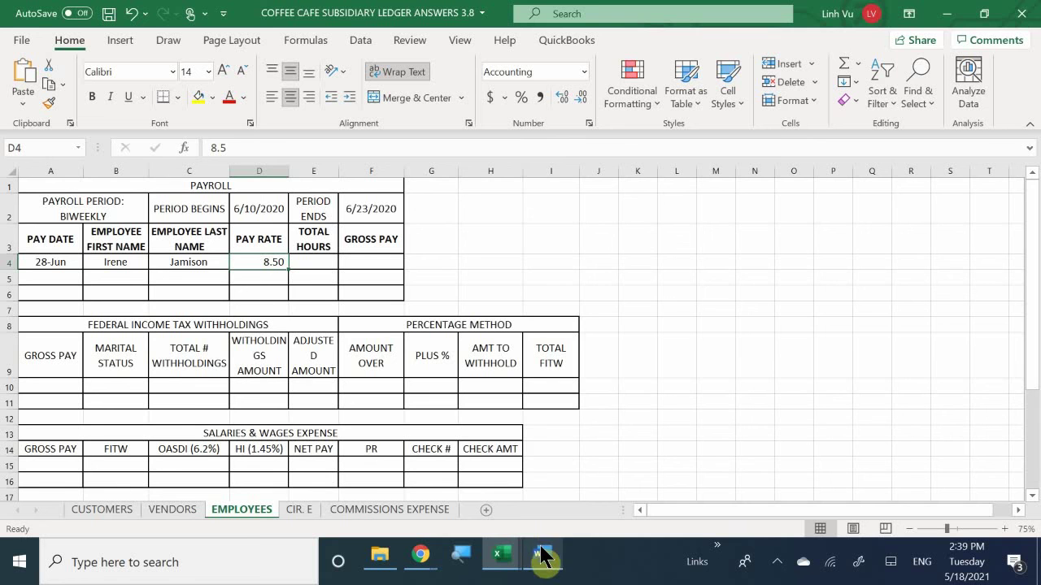
Step: Bring the Word hiring notes forward and scroll through them
mouse_move(542, 545)
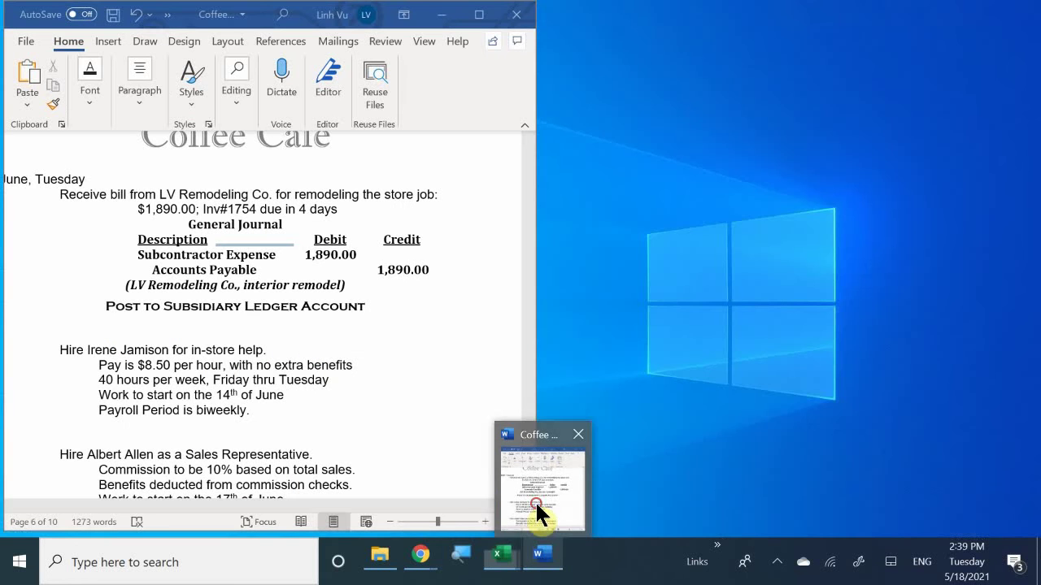
click(536, 501)
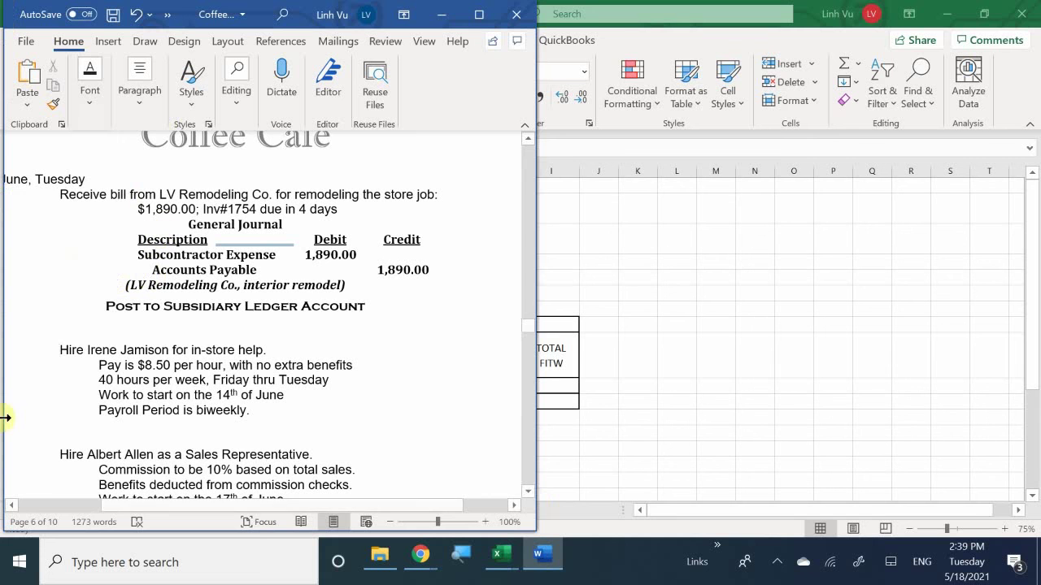
scroll(149, 388, down, 2)
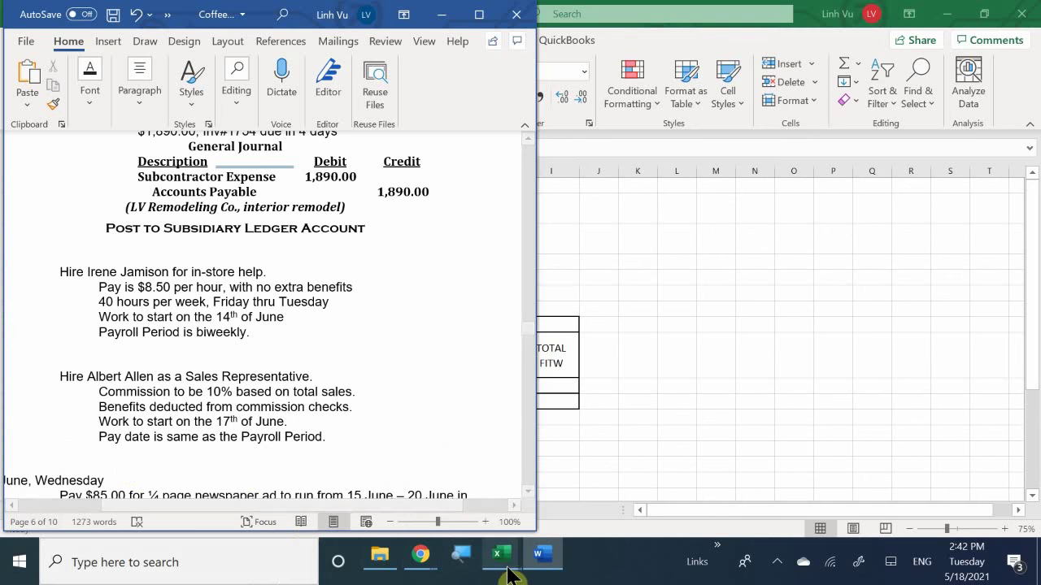
Step: Open the subsidiary ledger's COMMISSIONS EXPENSE sheet and enter the sales representative's name
mouse_move(507, 561)
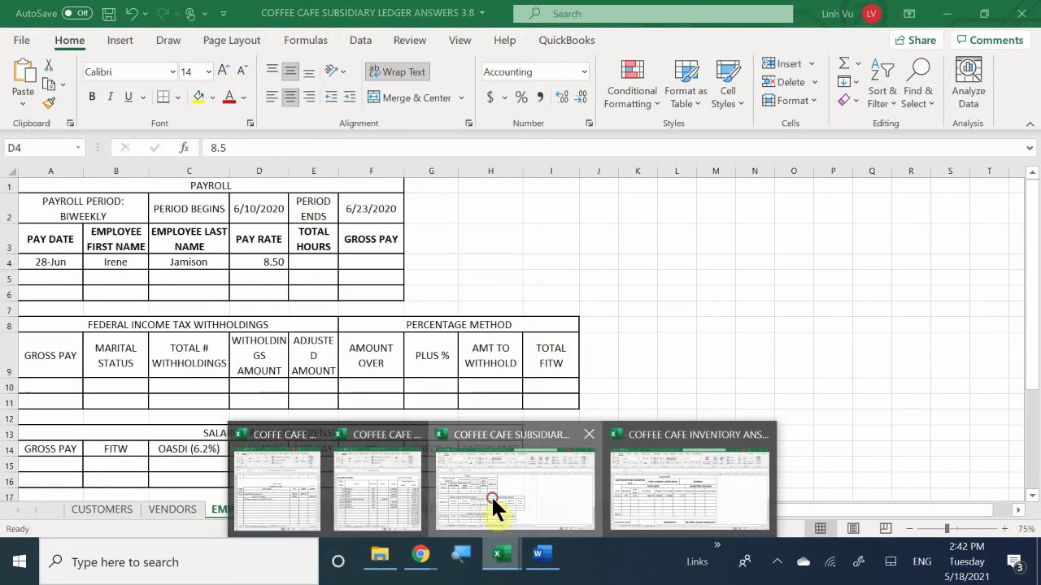
click(492, 508)
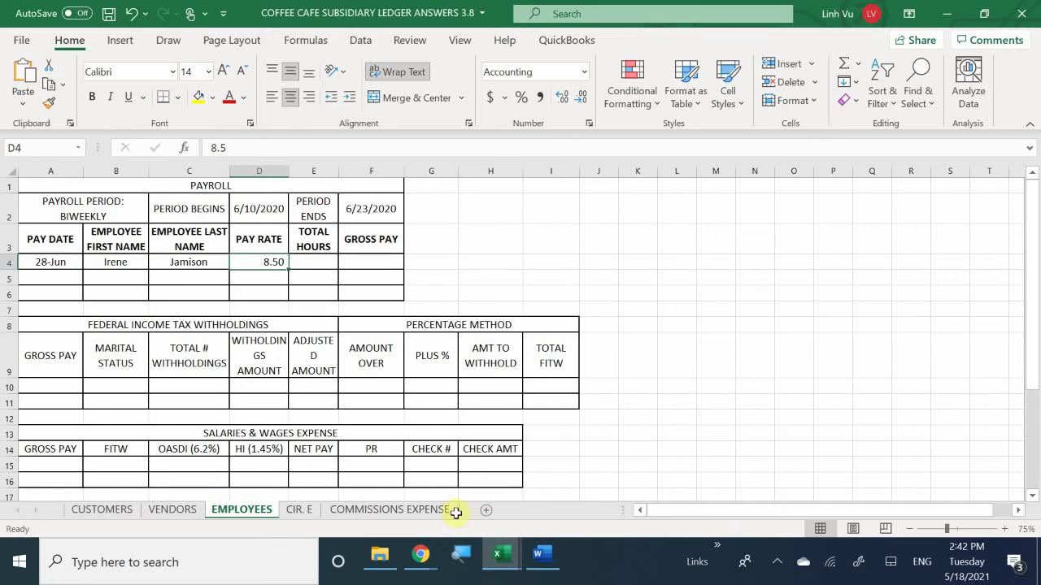
click(338, 509)
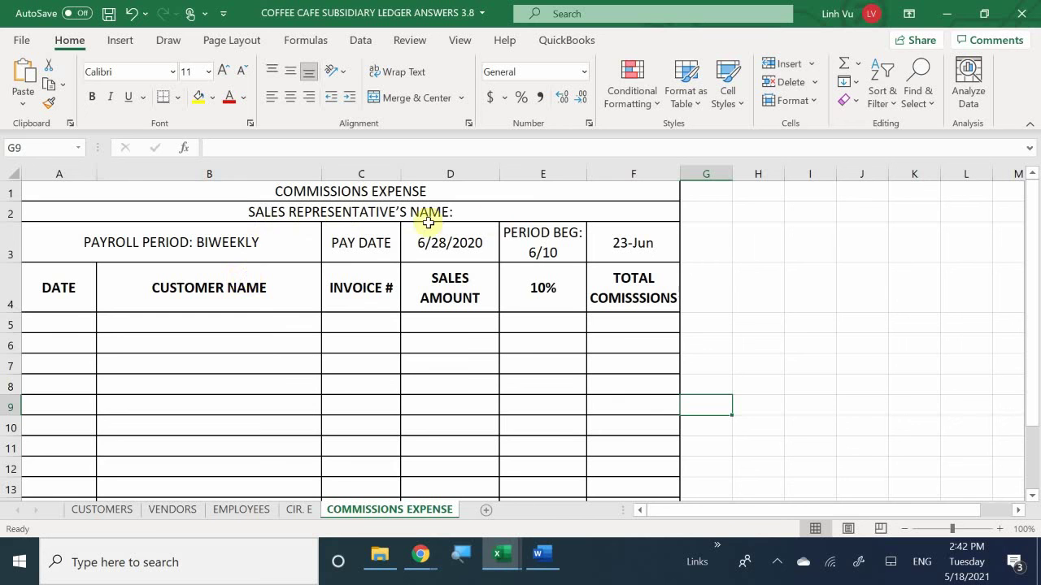
double_click(491, 211)
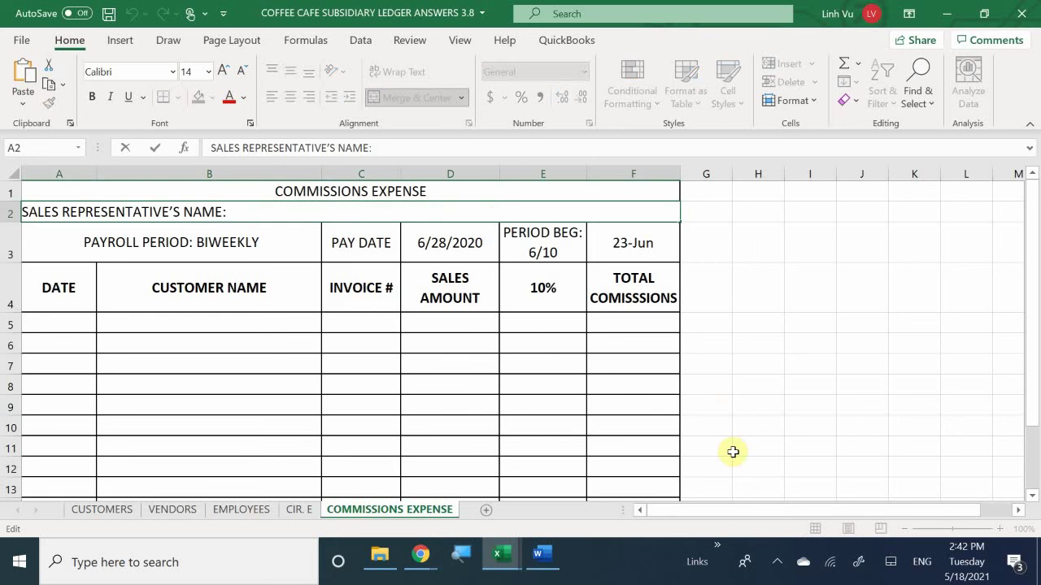
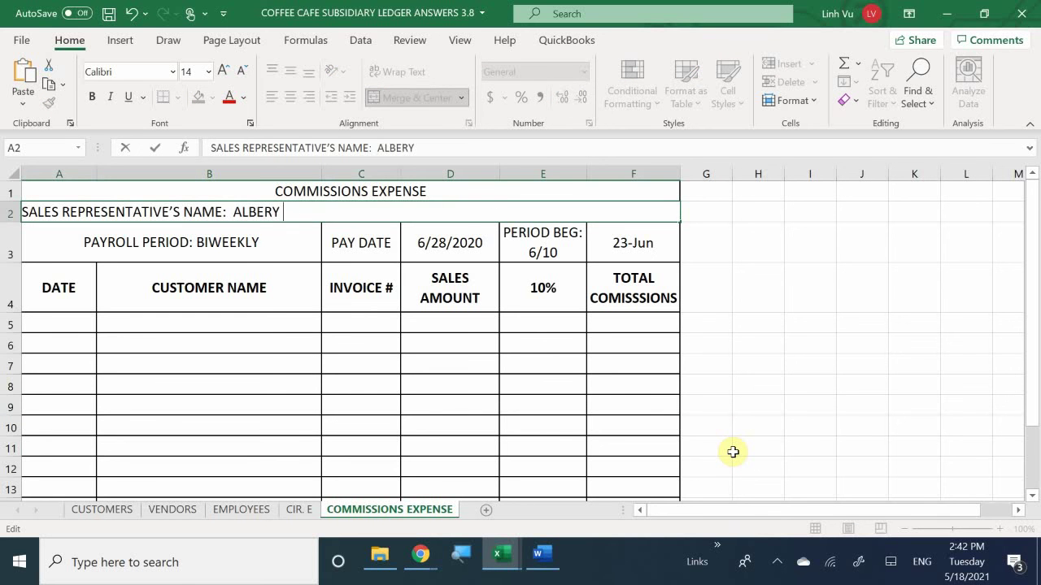
key(Return)
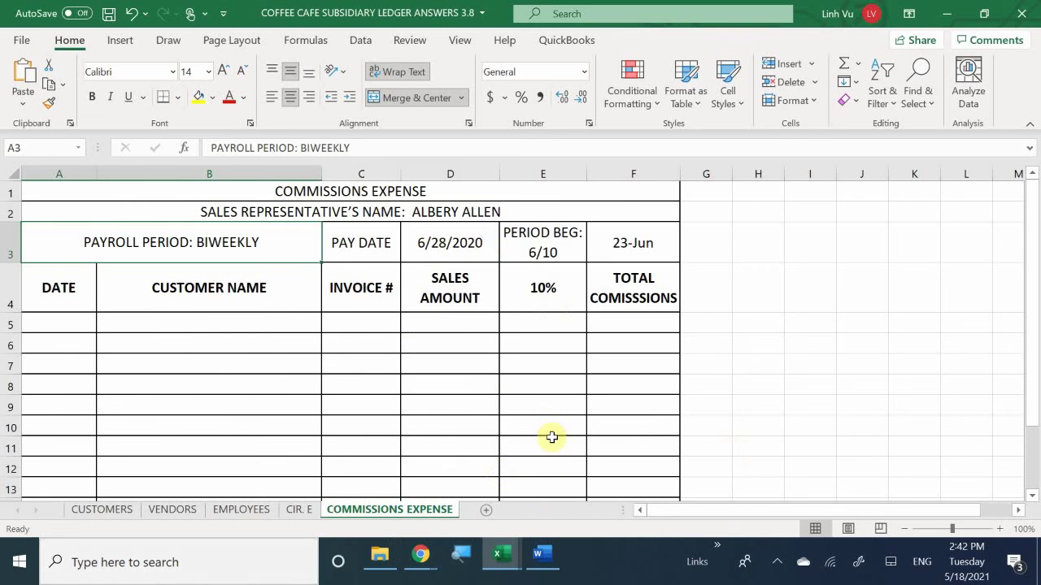
click(545, 561)
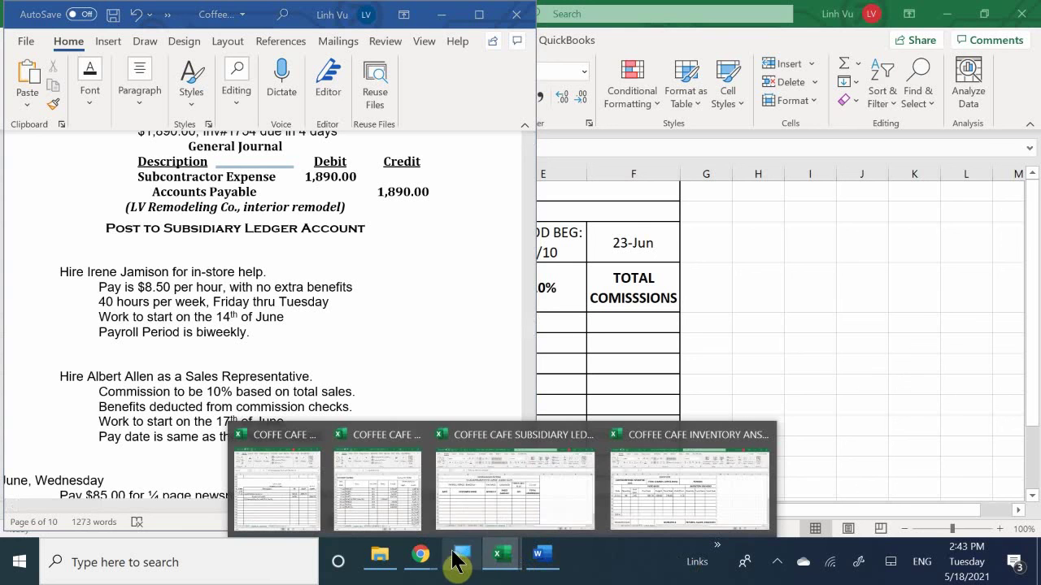
mouse_move(427, 563)
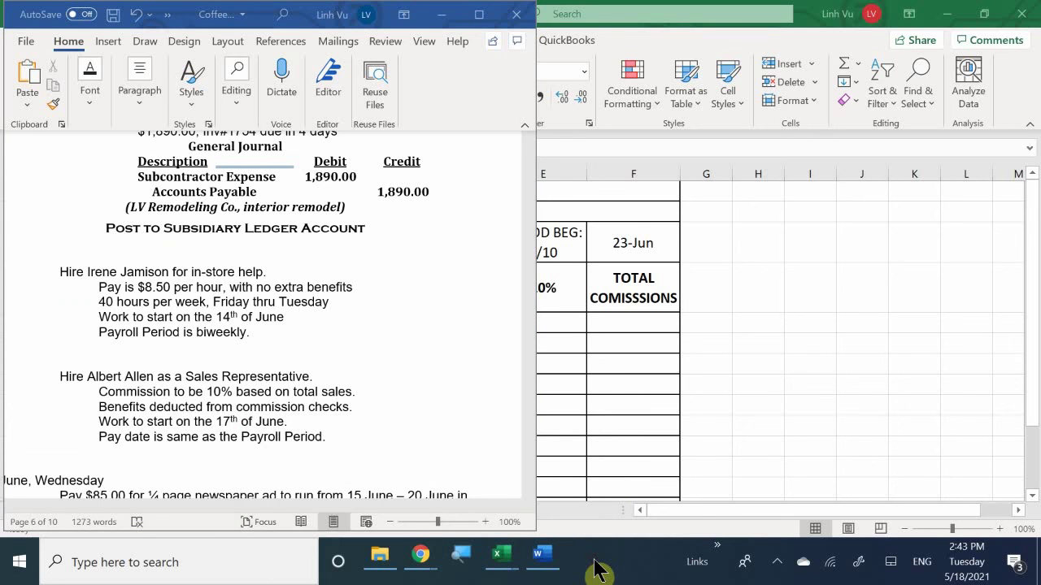
click(626, 395)
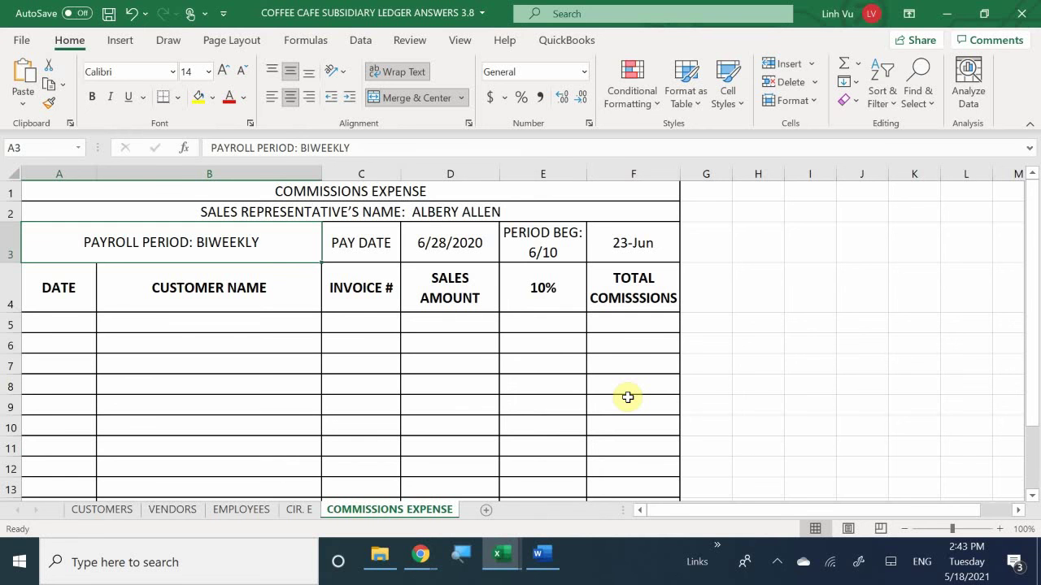
scroll(626, 392, down, 7)
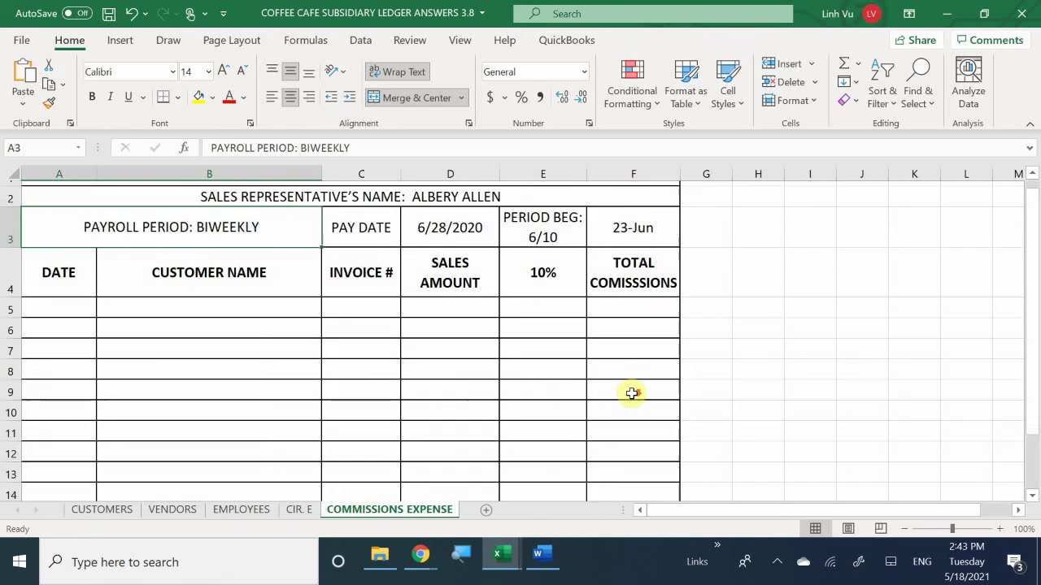
scroll(626, 390, down, 2)
scroll(626, 390, up, 9)
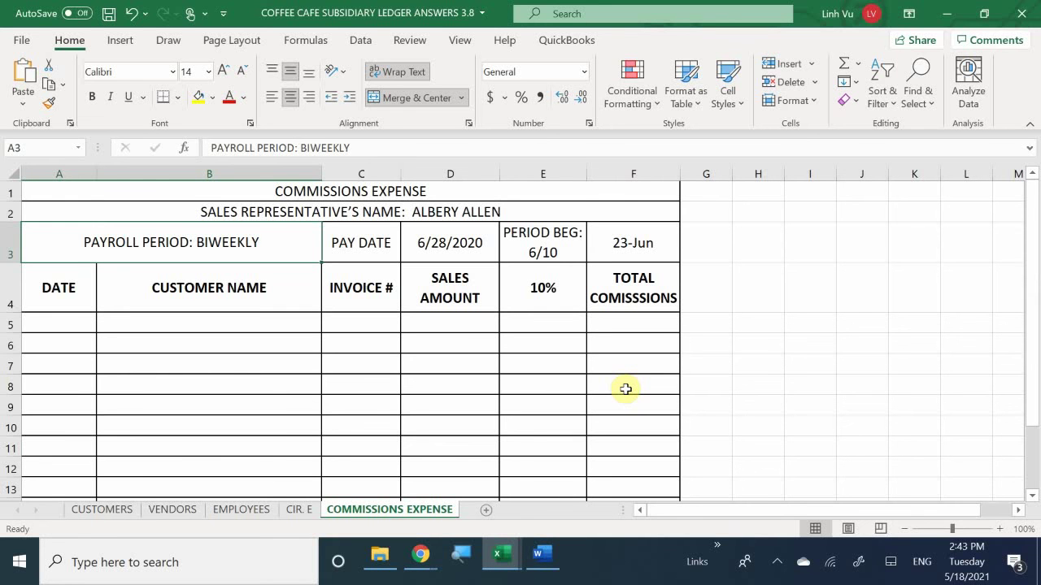
scroll(440, 255, down, 6)
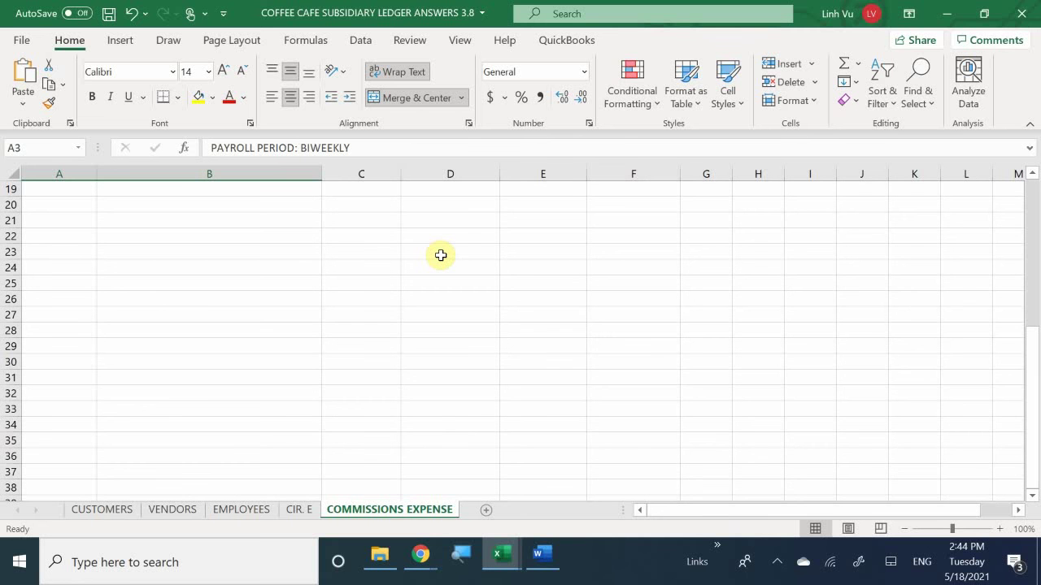
scroll(440, 256, up, 6)
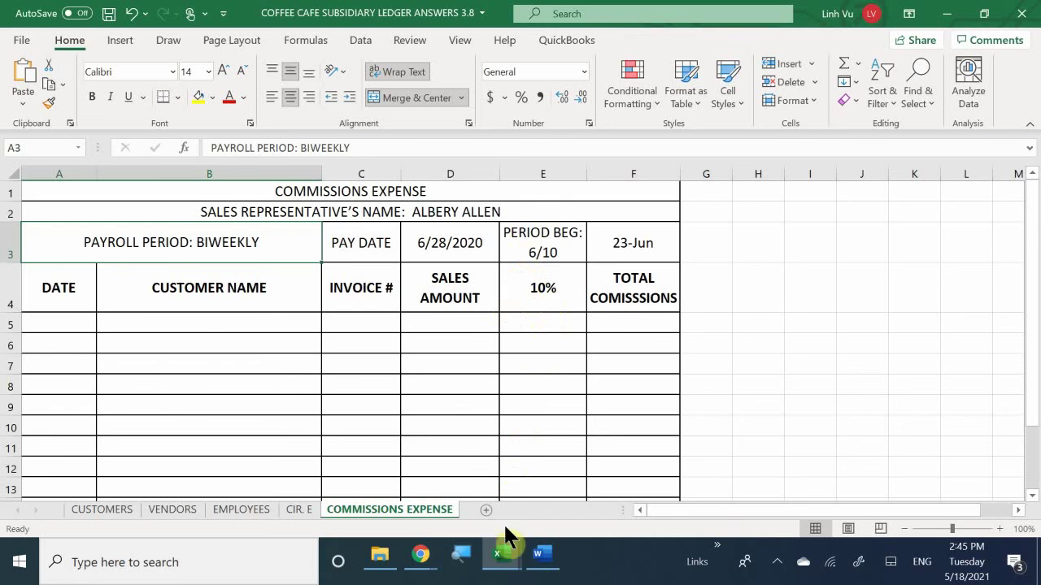
click(545, 561)
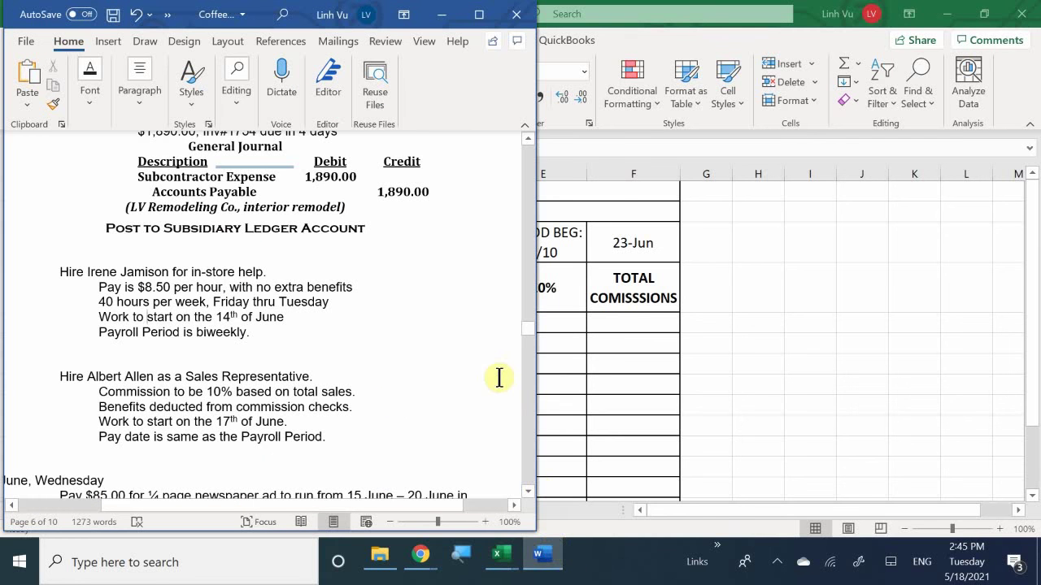
Step: Scroll Word's instructions to the 12 June $85.00 newspaper ad transaction
click(403, 387)
scroll(404, 386, down, 2)
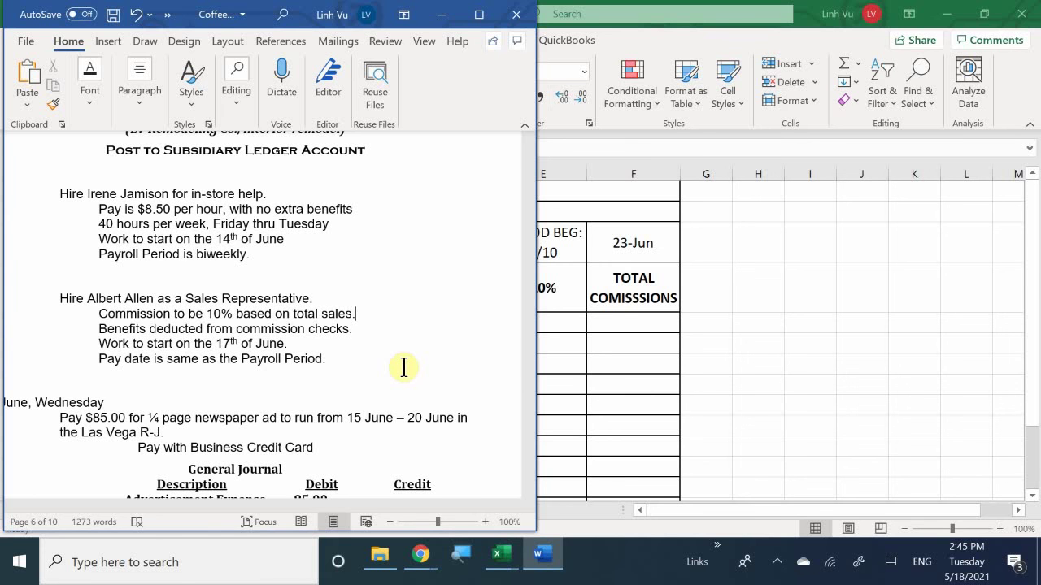
scroll(405, 371, down, 3)
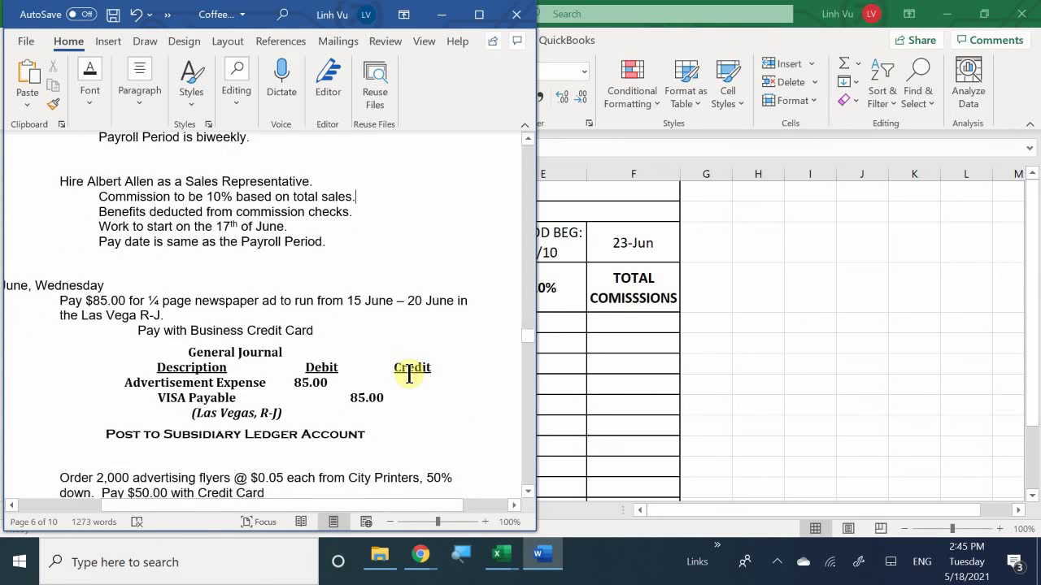
scroll(409, 374, up, 1)
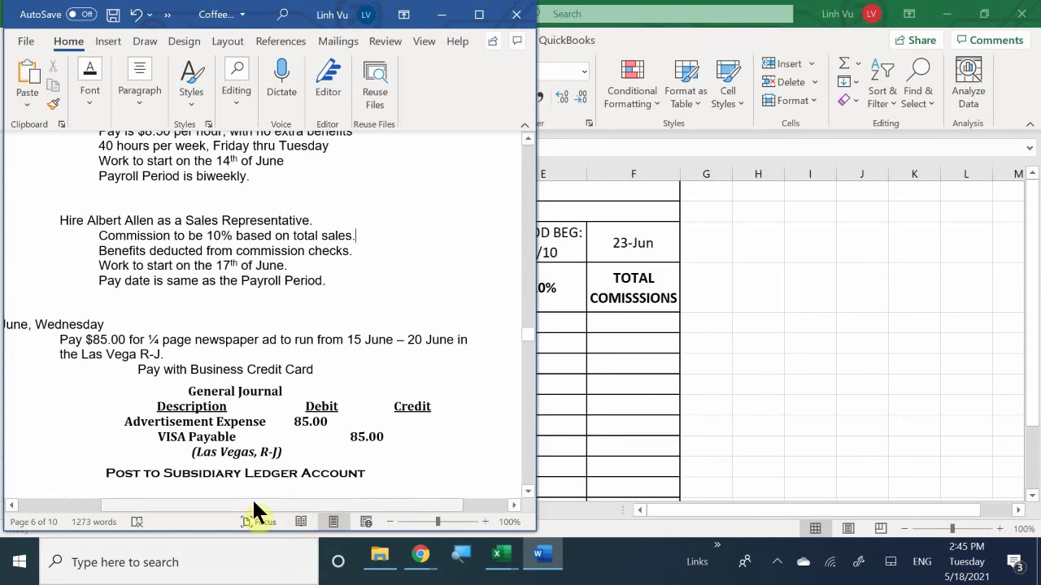
drag(258, 505, 205, 512)
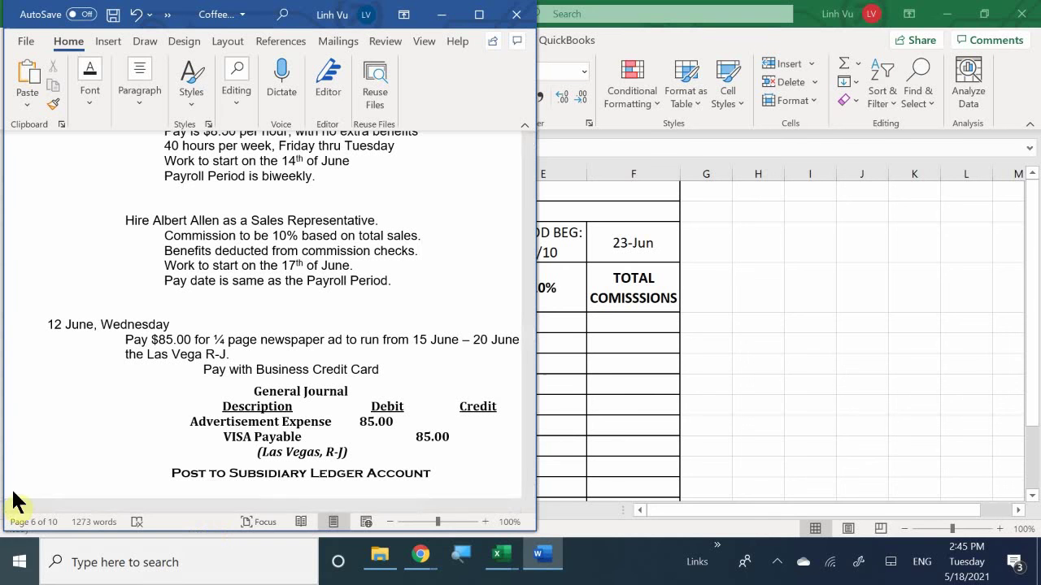
Step: Switch back to the Coffee Café General Journal workbook in Excel, below the 11-Jun entry
mouse_move(499, 561)
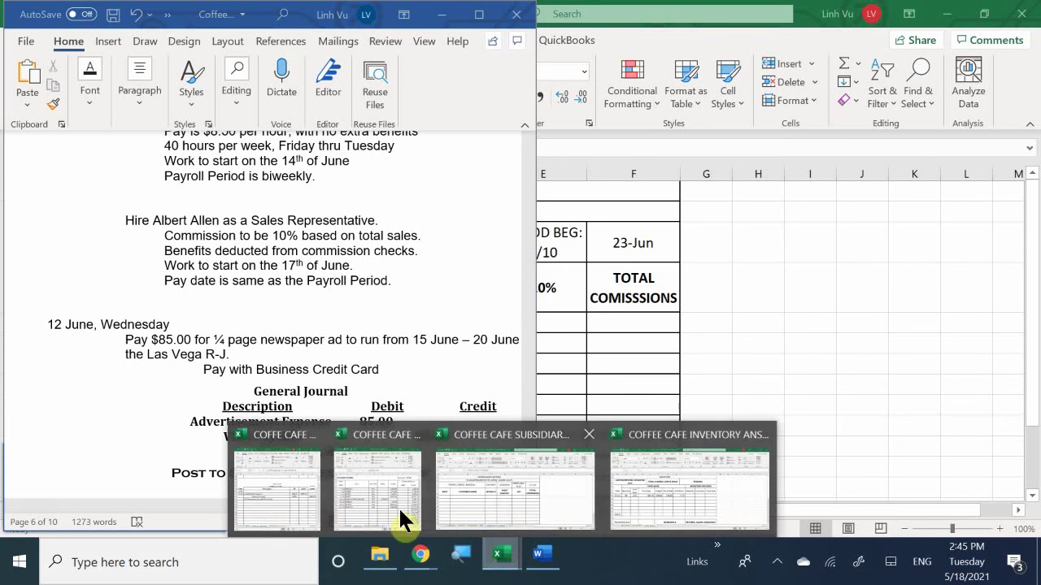
click(312, 497)
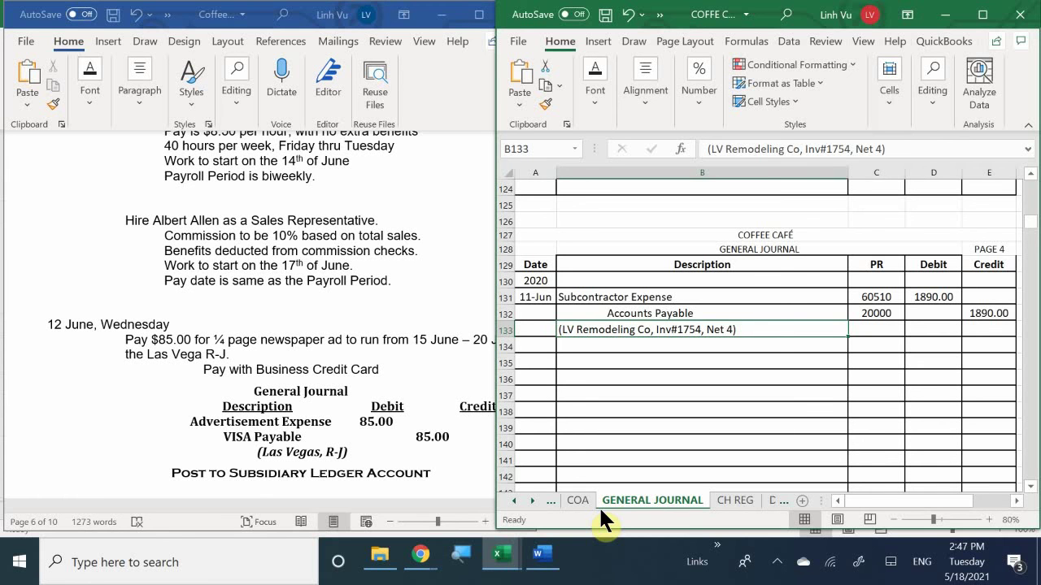
scroll(938, 450, up, 2)
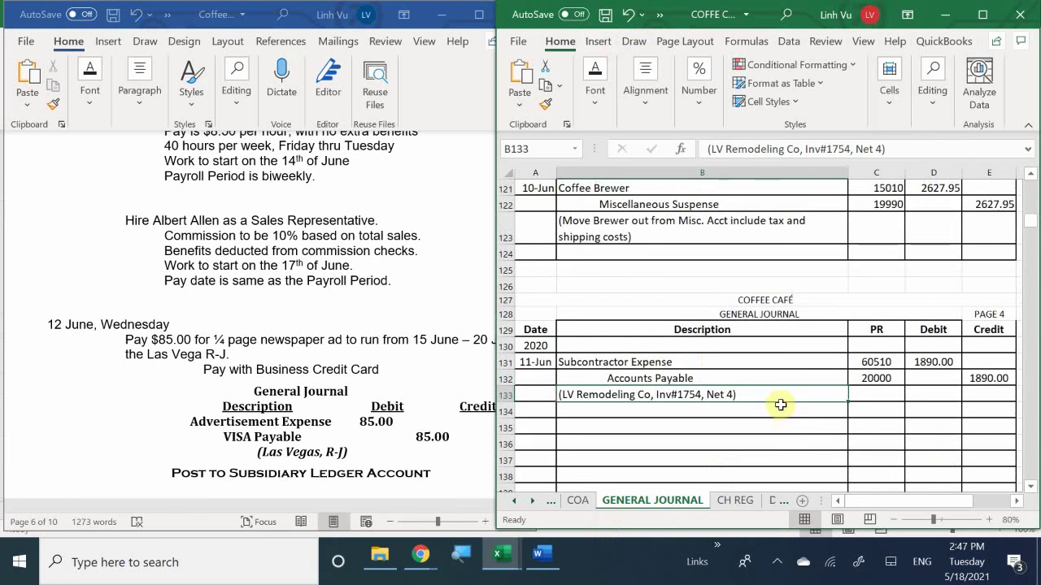
scroll(764, 374, down, 2)
Step: Enter date 6/12 and account Advertising Expense in row 135 of the journal
click(535, 362)
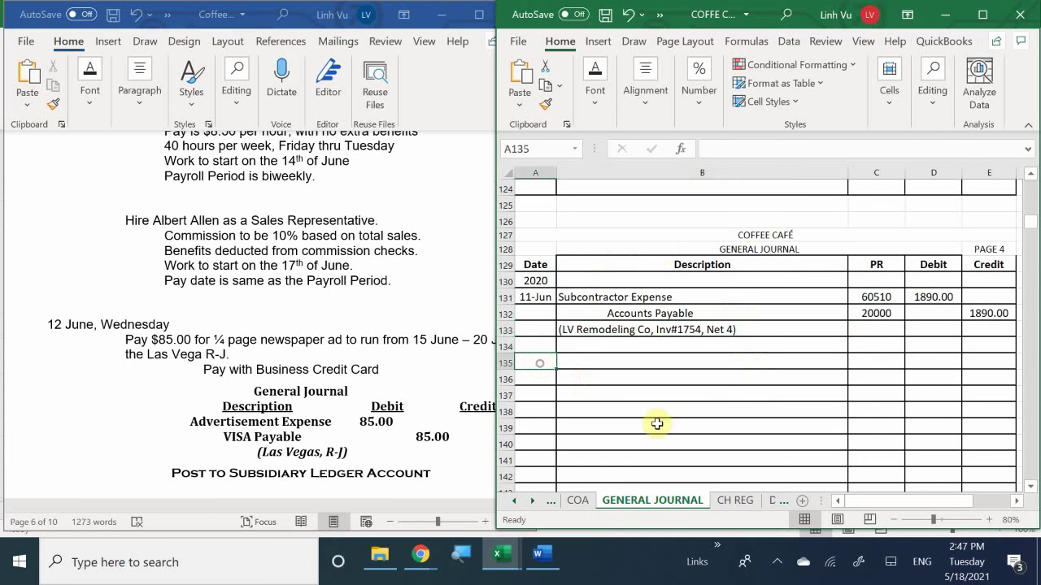
text(6/)
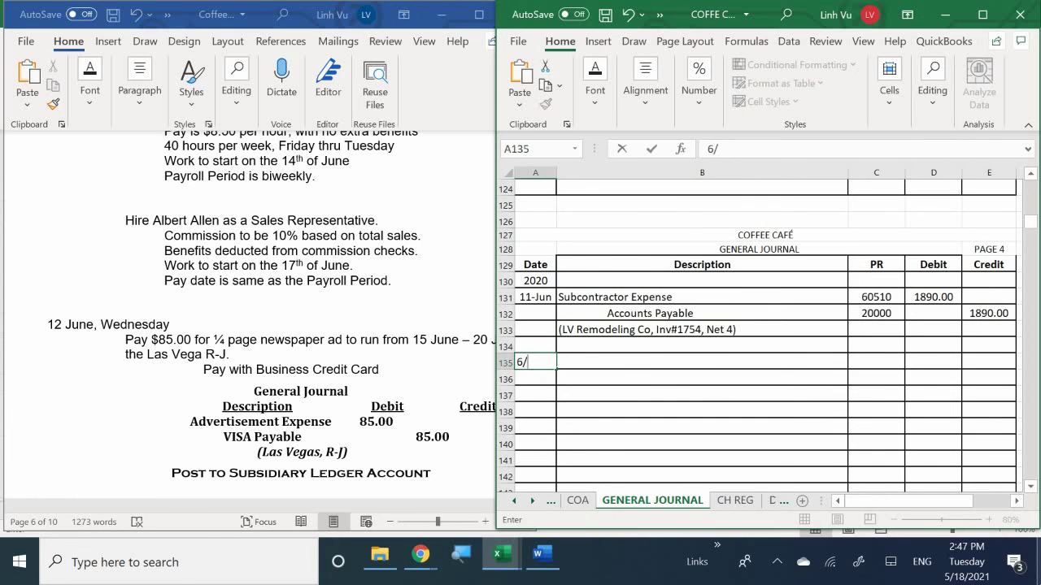
text(12)
key(Return)
click(702, 361)
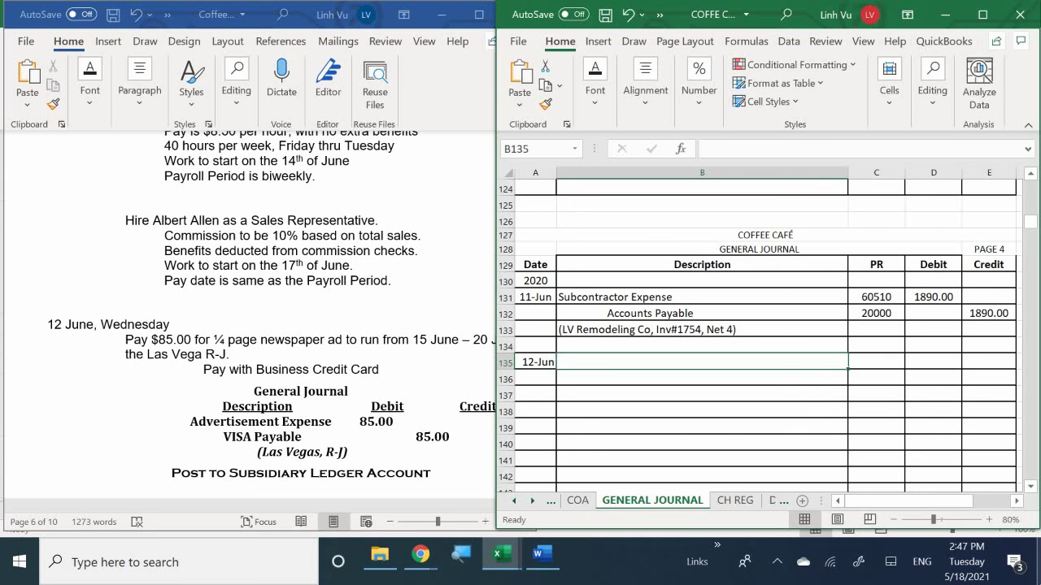
text(Ad)
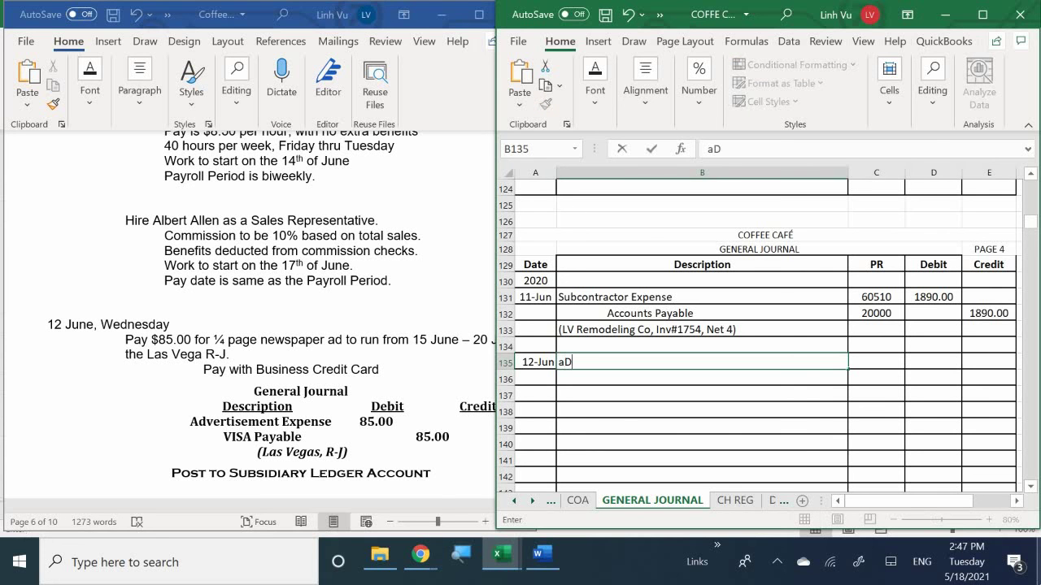
key(BackSpace)
key(BackSpace)
text(Ad)
key(BackSpace)
key(BackSpace)
text(Advertis)
key(BackSpace)
key(BackSpace)
text(ising Expense)
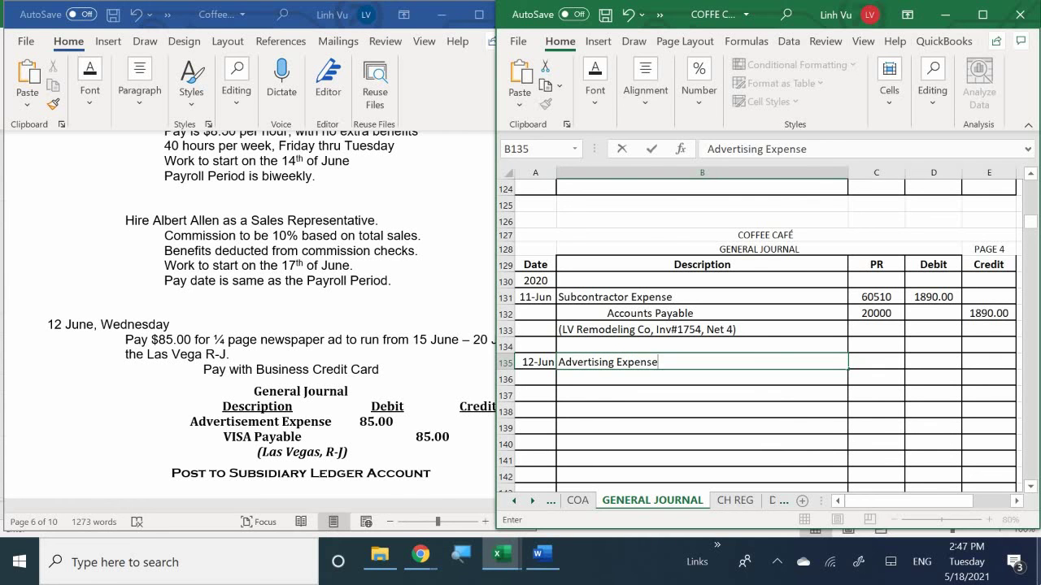
key(Tab)
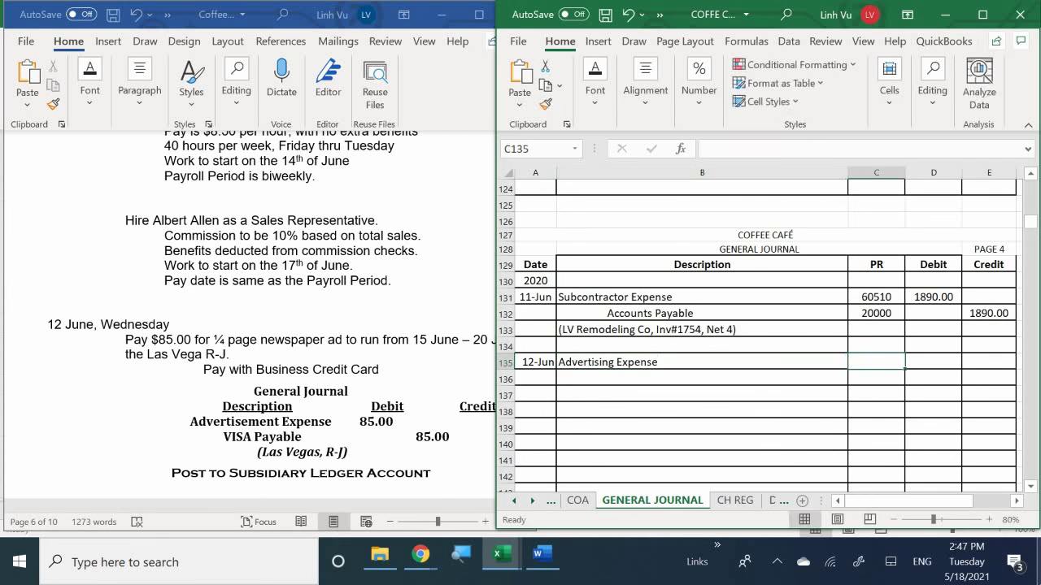
Step: Give the Advertising Expense line post reference 60000 and a debit of 85
text(6000)
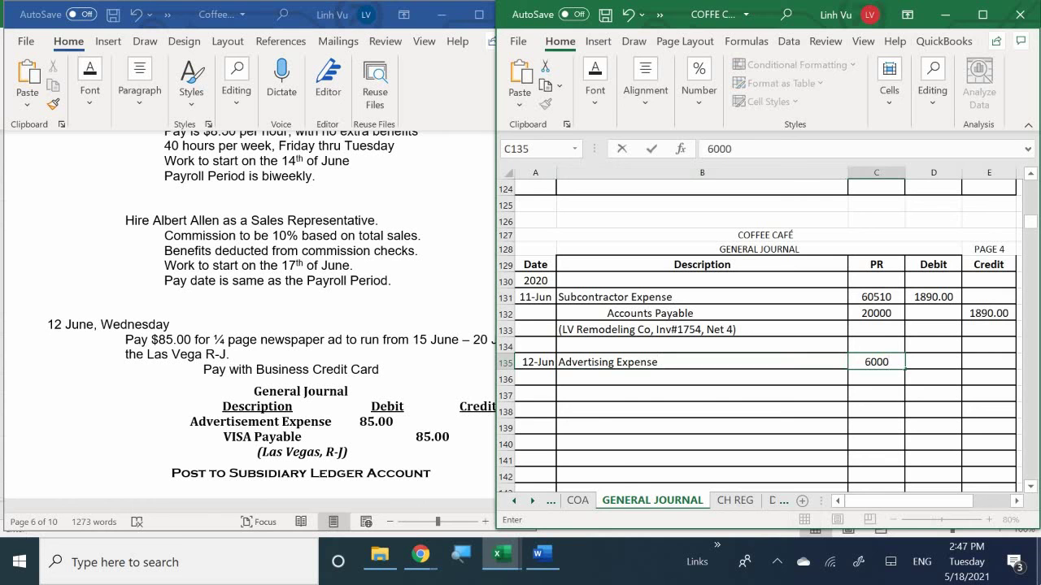
text(0)
key(Return)
key(Down)
key(Right)
key(Up)
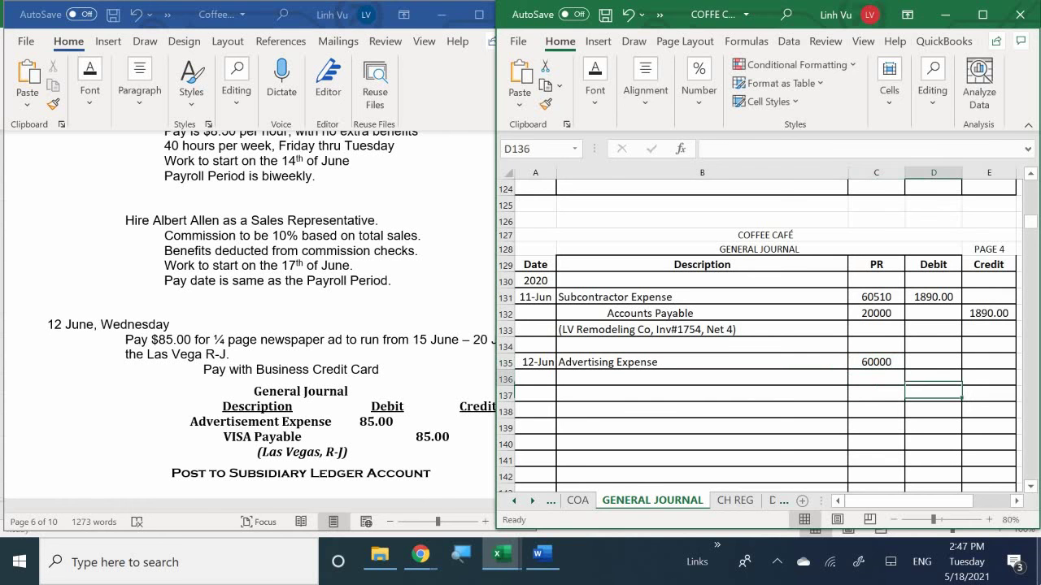
text(8)
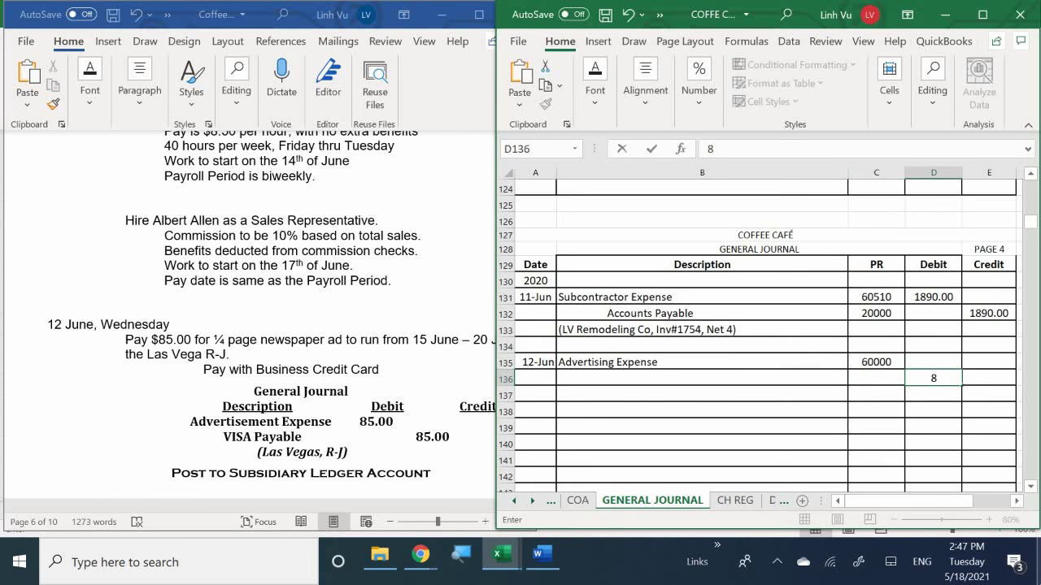
key(BackSpace)
key(Up)
text(85)
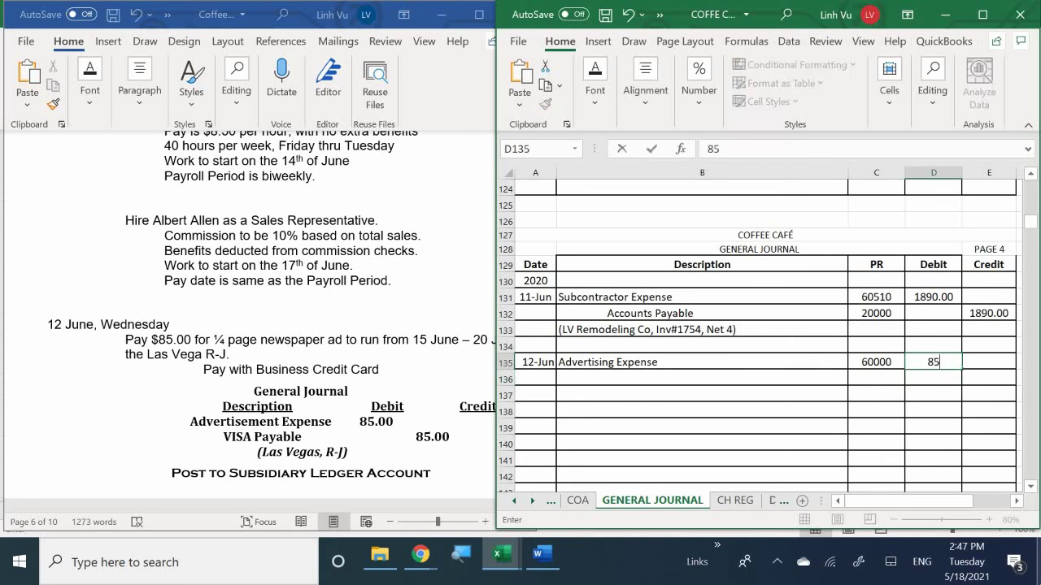
key(Return)
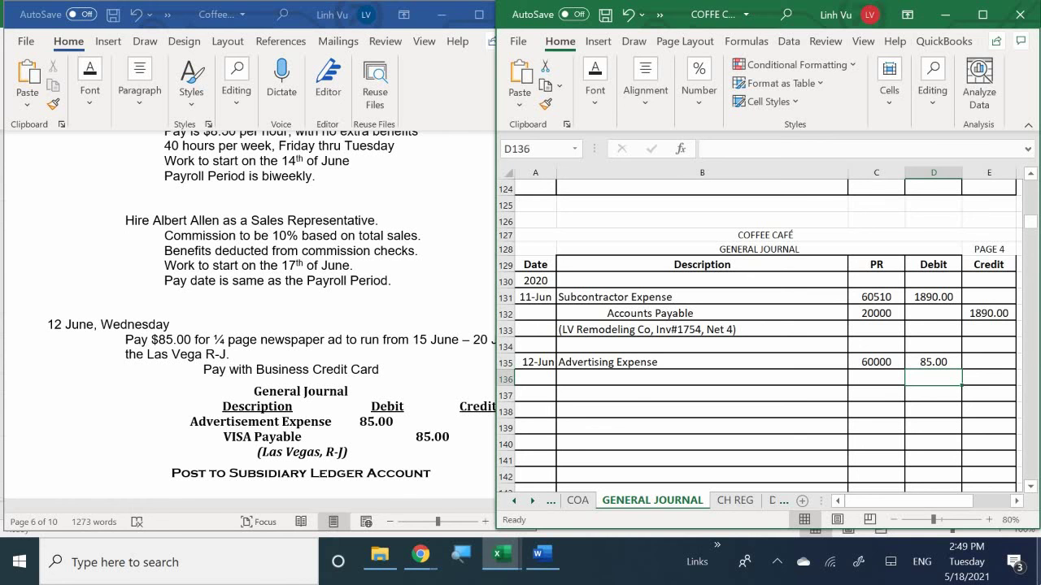
Step: Type VISA Payable in B136 as the credit line's account
click(622, 387)
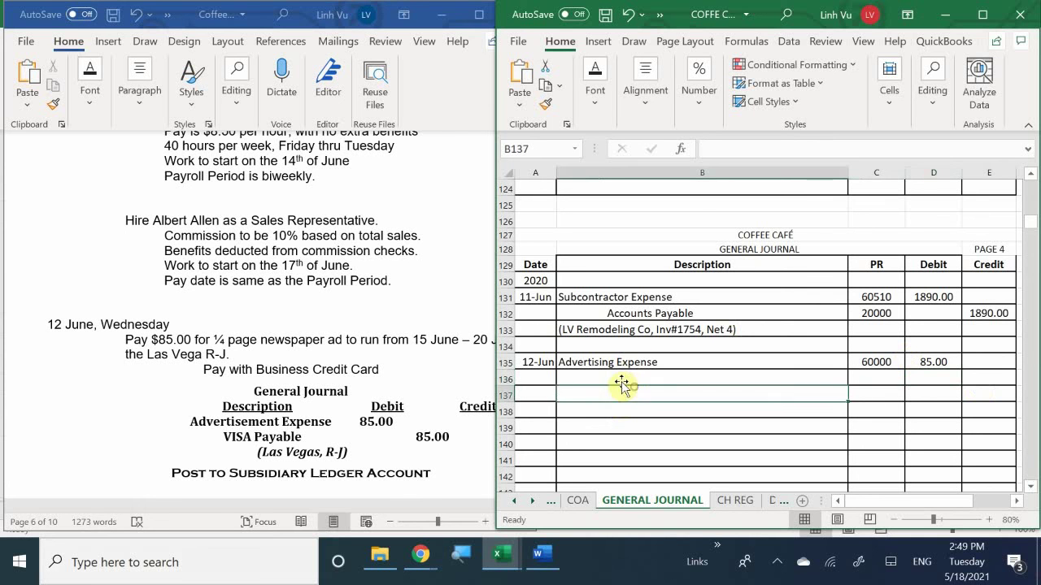
key(Up)
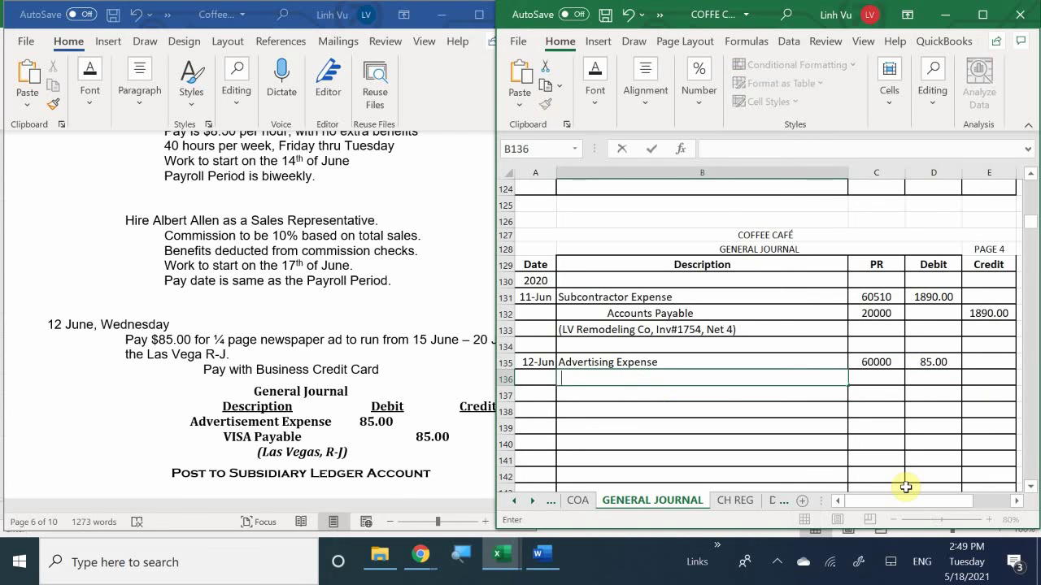
text(VISAC)
key(BackSpace)
text(Payable)
key(Return)
key(Up)
Step: Give the VISA Payable line post reference 22000 and a credit of 85
key(Tab)
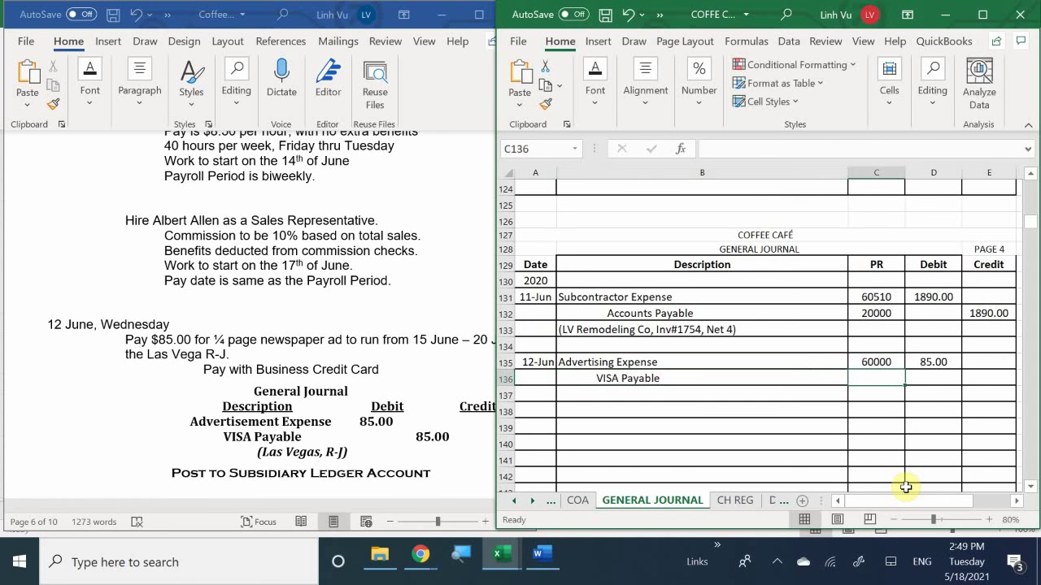
text(220)
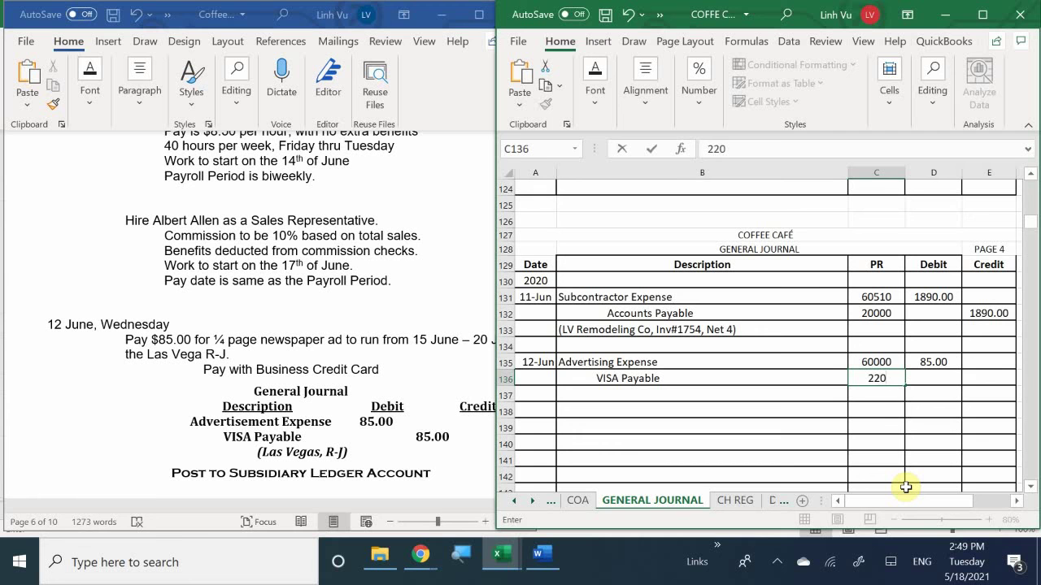
text(00)
key(Return)
key(Tab)
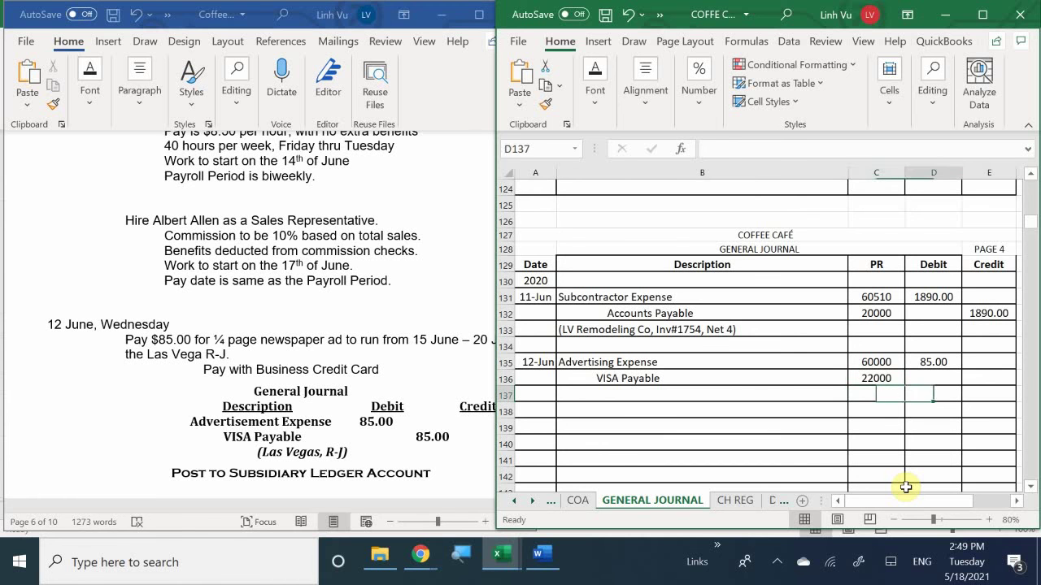
key(Up)
key(Tab)
text(85)
key(Return)
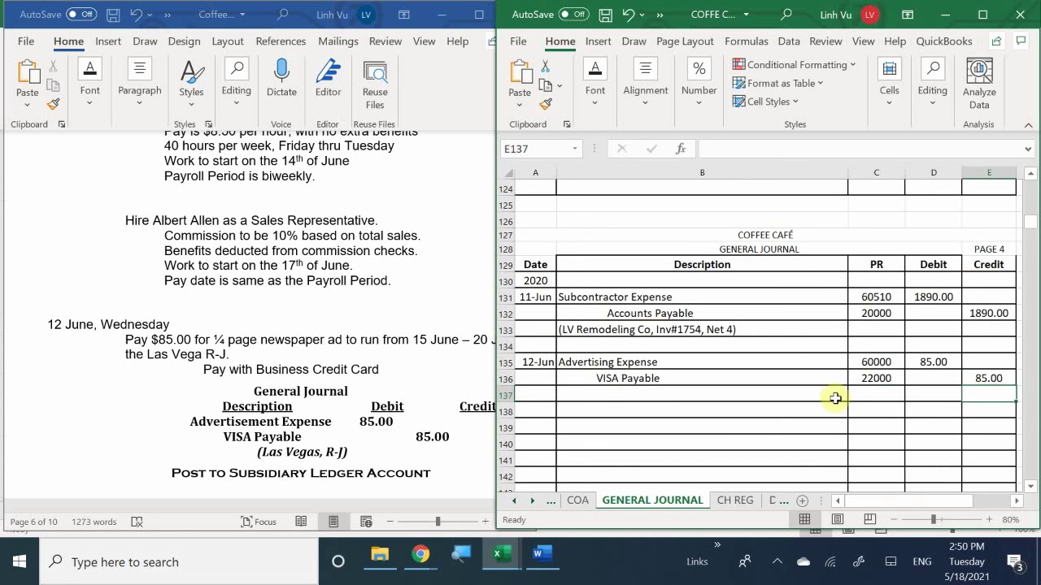
Step: Type the memo (Las Vegas R-J, 1/4 page newspaper ad) in B137
click(596, 393)
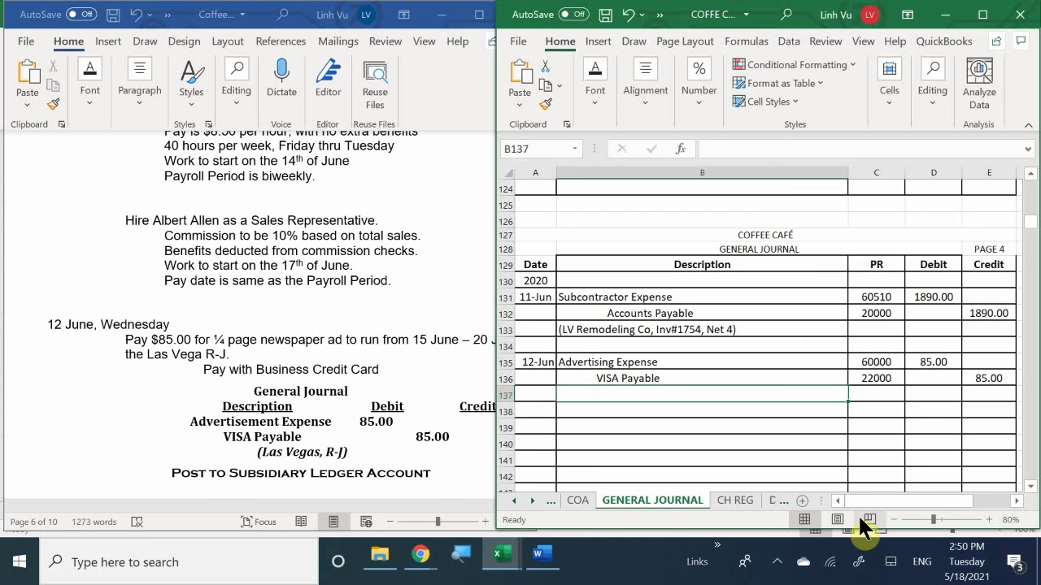
text(()
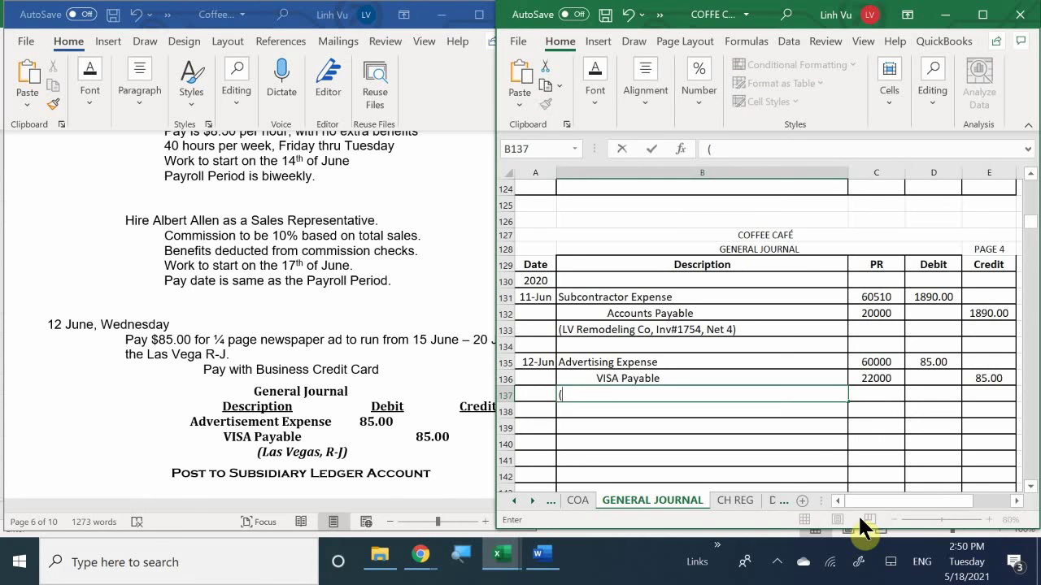
text(Las Vegas,)
key(BackSpace)
text(R)
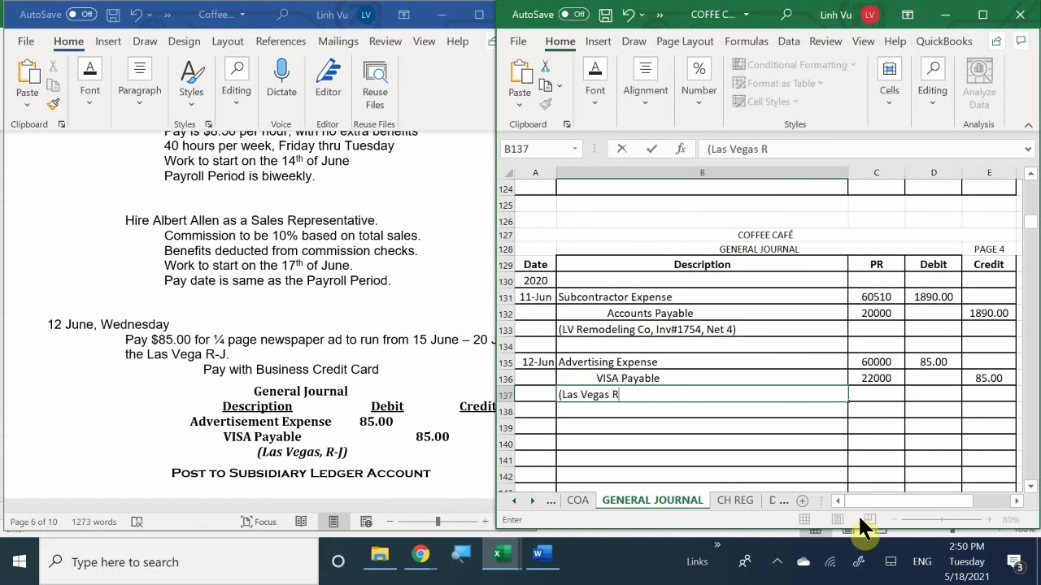
text(-J)
text(, 1/4 page new)
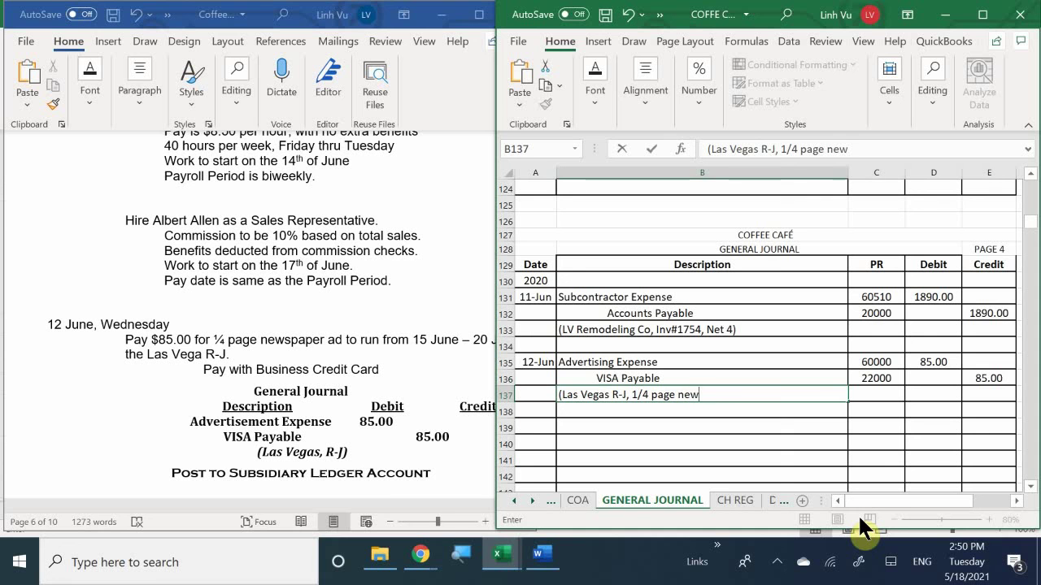
text(spaper ad)
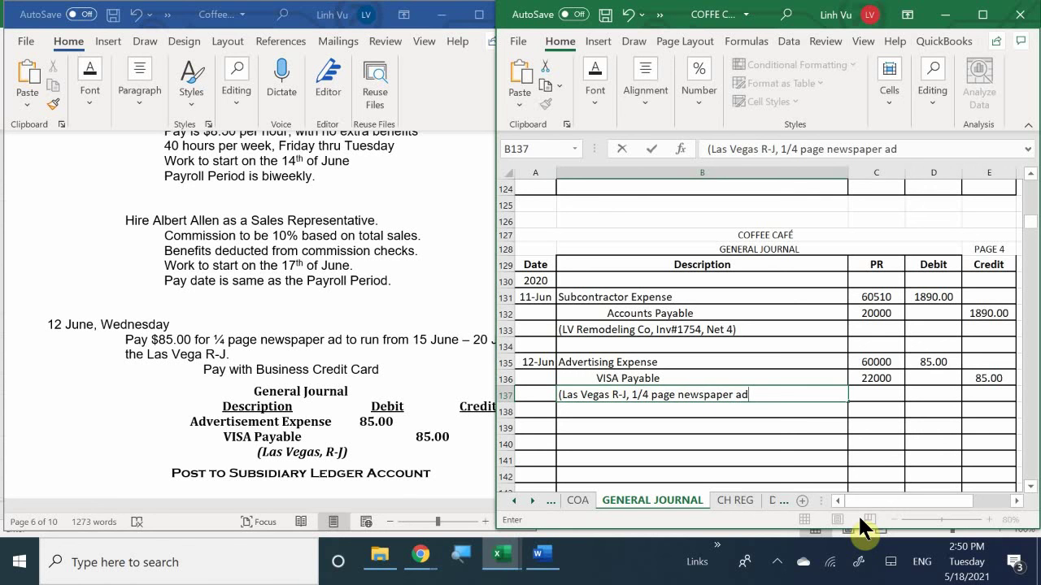
text())
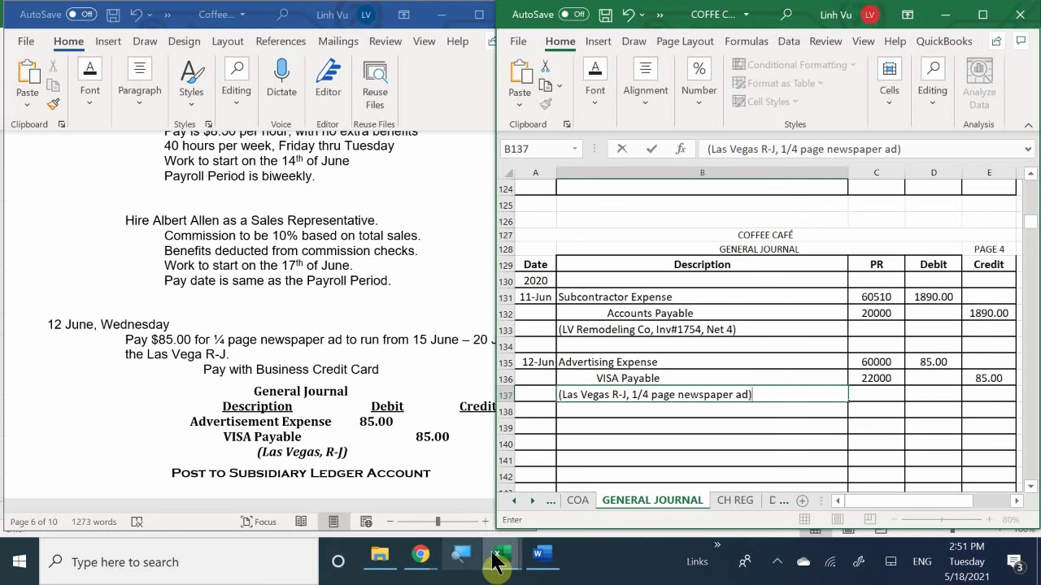
Step: Switch to the general ledger's EXPENSES - OP sheet and scroll to Advertising Expense 60000
mouse_move(502, 561)
click(387, 487)
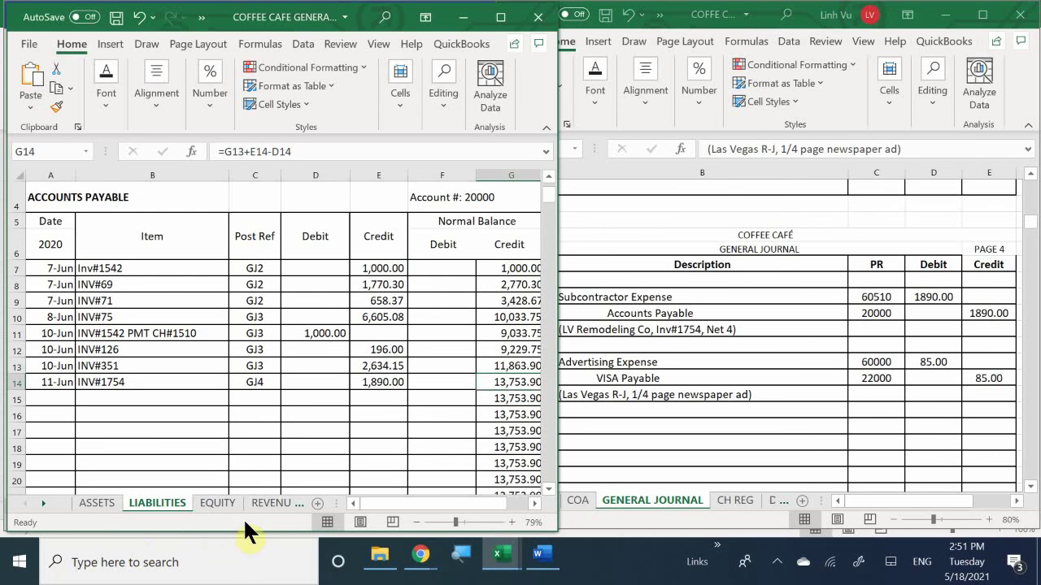
click(274, 500)
click(273, 500)
click(273, 500)
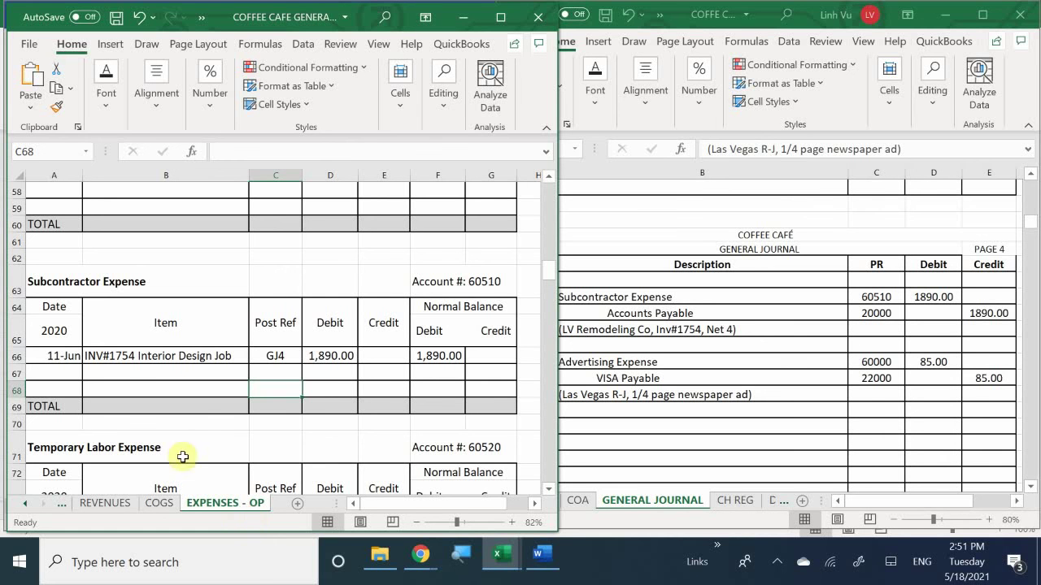
click(167, 387)
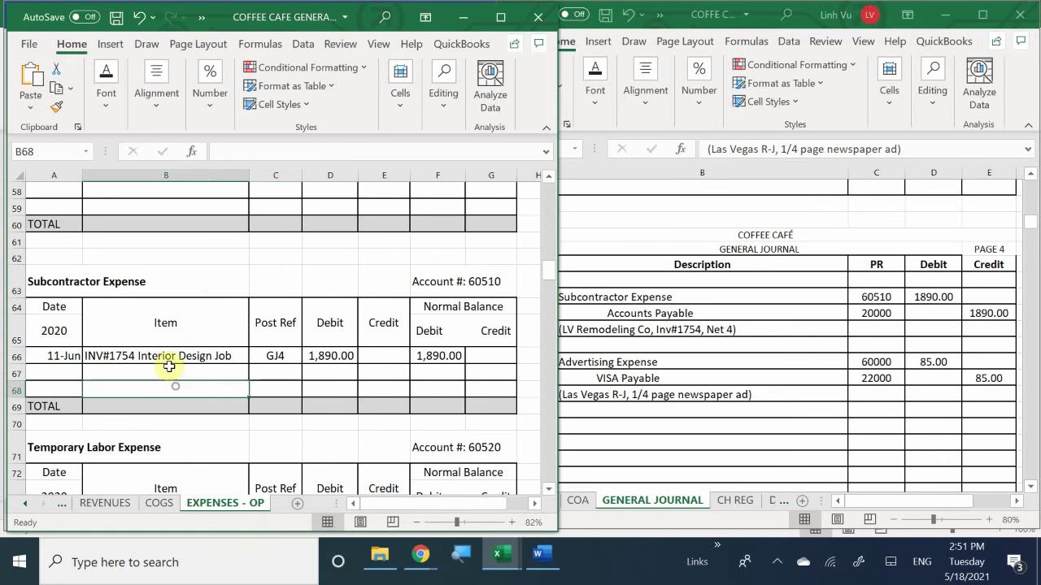
scroll(166, 341, up, 19)
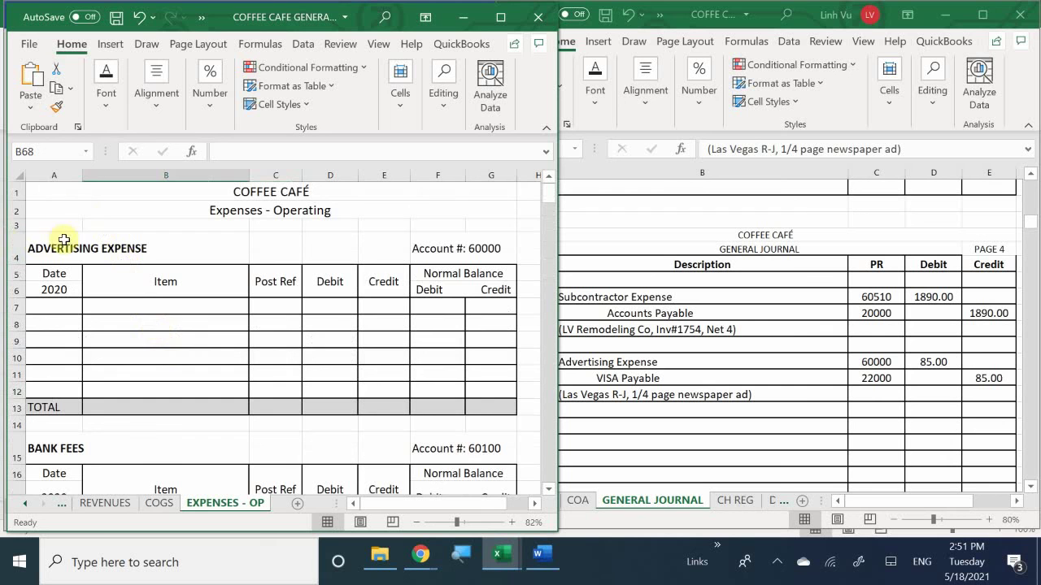
Step: Enter date 6/12 and item '1/4 page newspaper ad' in row 7 of Advertising Expense
click(53, 306)
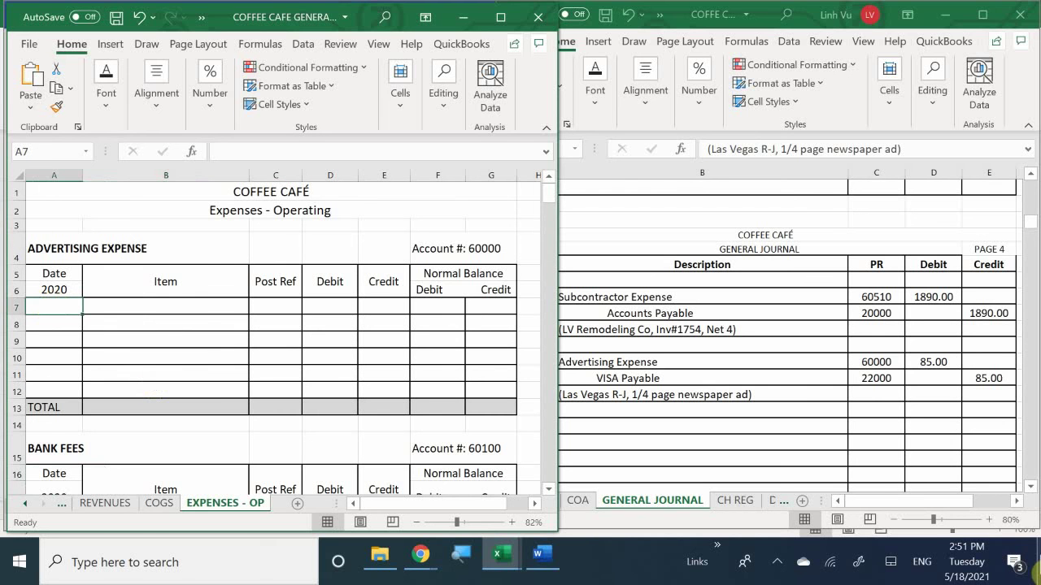
text(6/)
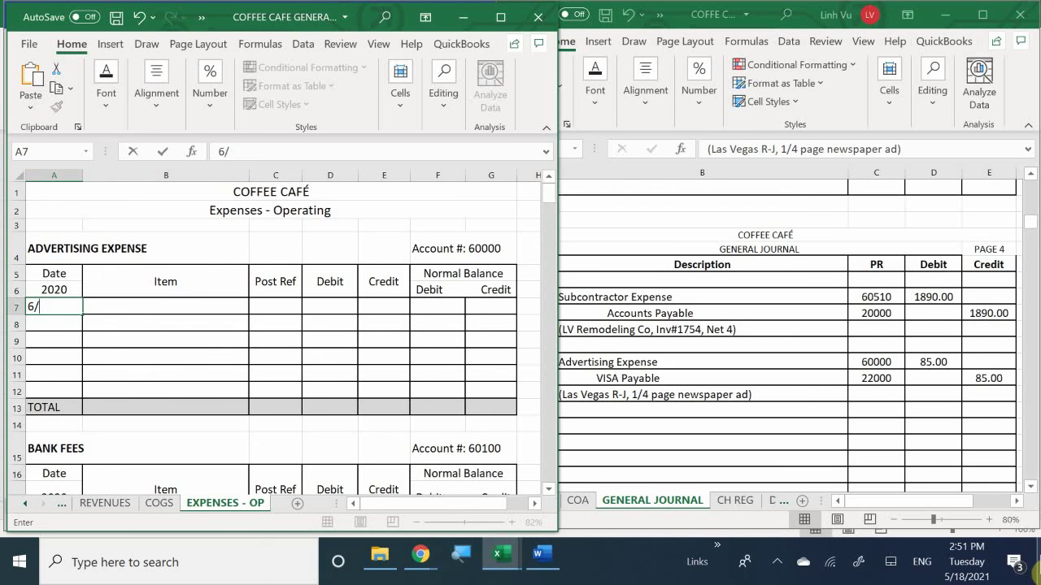
text(12)
key(Return)
key(Right)
key(Up)
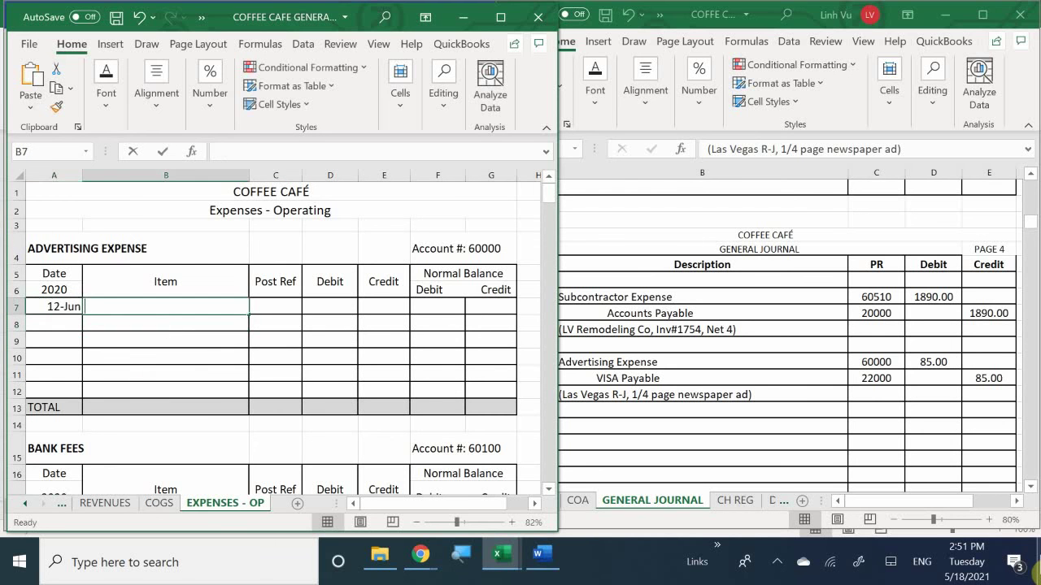
text(1/4)
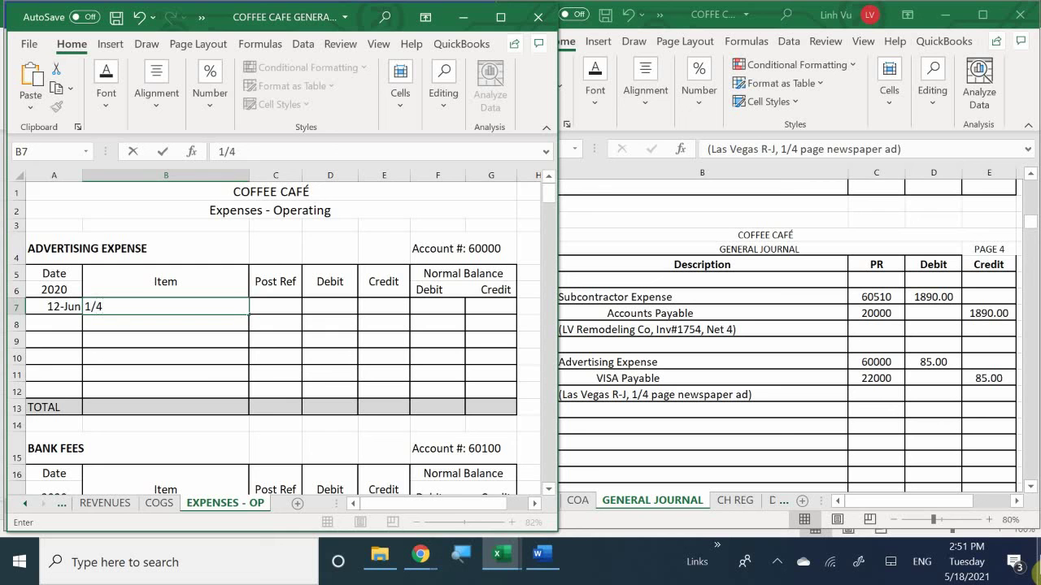
text( pad)
key(BackSpace)
text(ge newspaper)
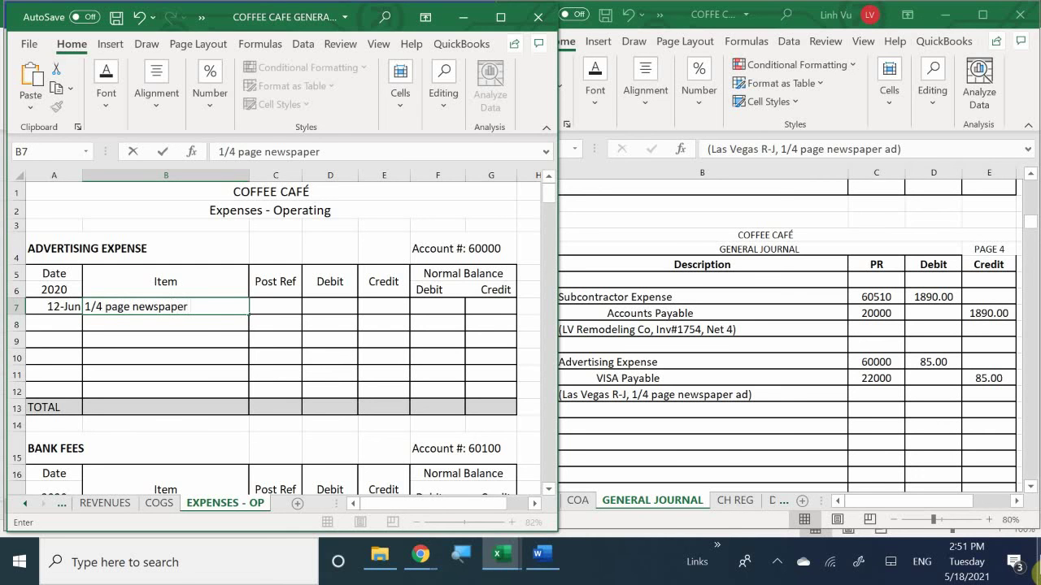
text( ad)
key(Tab)
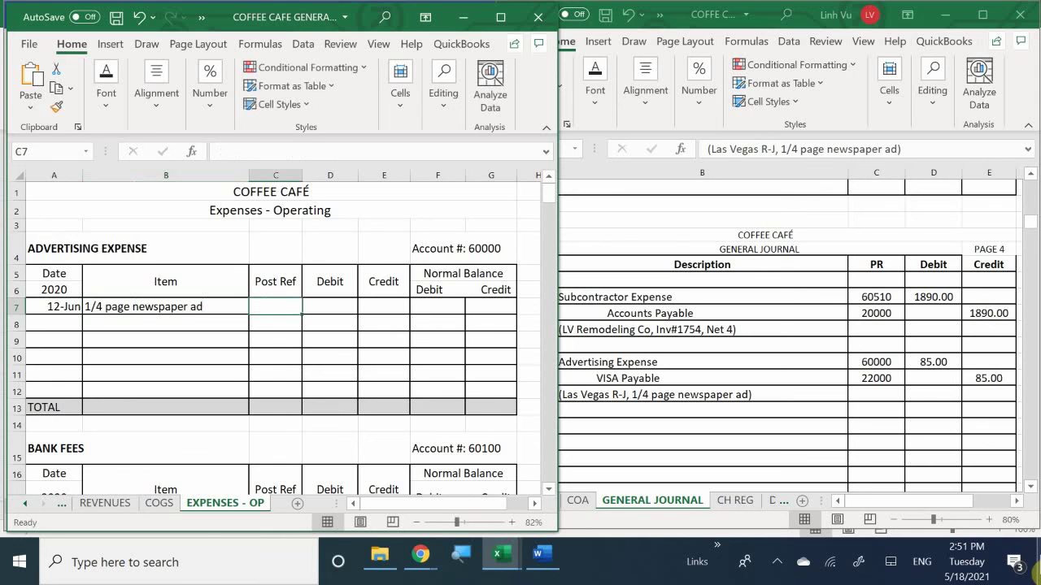
Step: Add post reference GJ4, debit 85, and balance formula =D7 to that row
text(GJ)
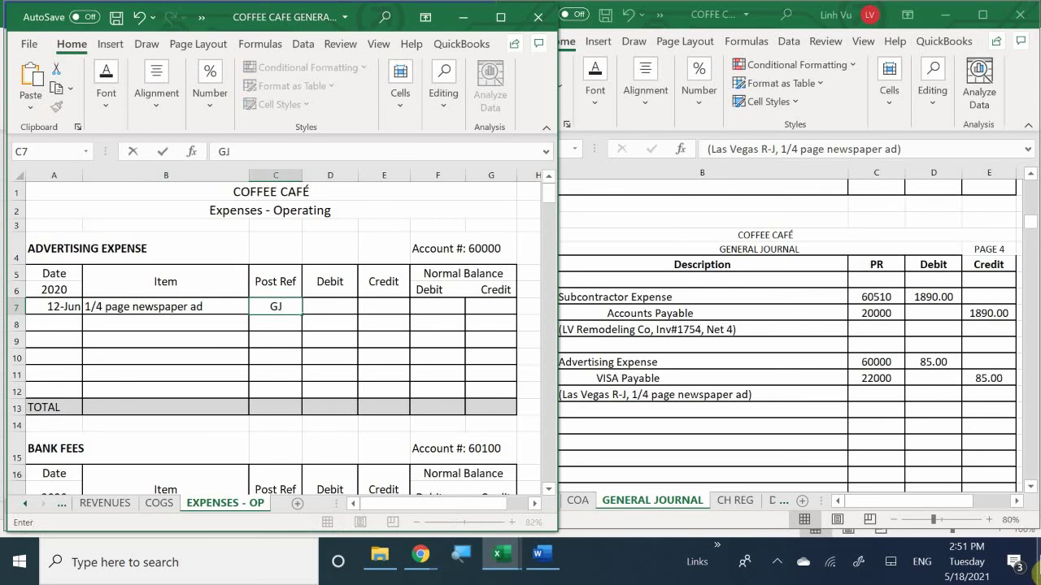
text(4)
key(Tab)
text(85)
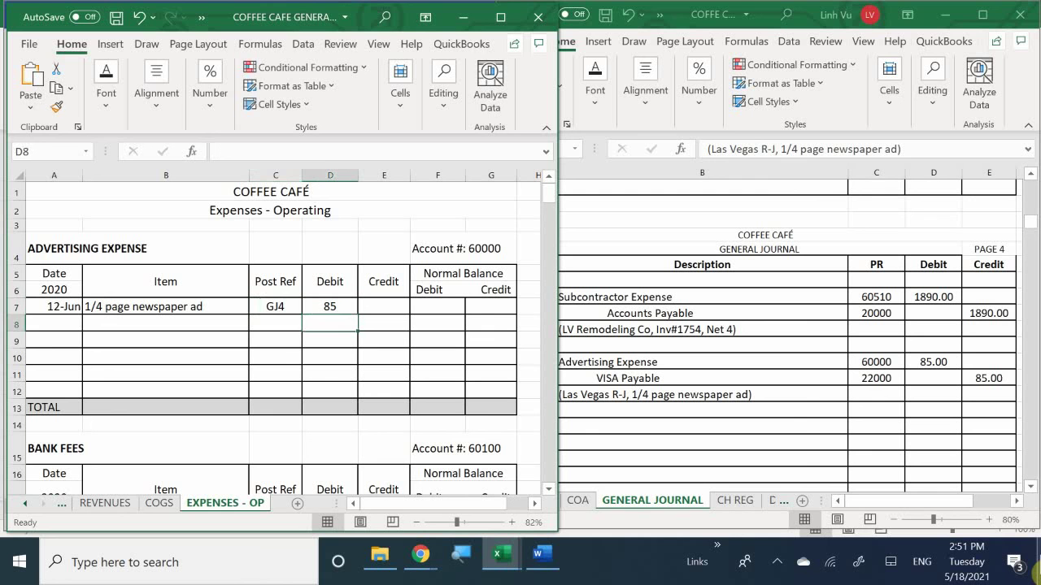
key(Tab)
key(Tab)
text(=)
key(Left)
key(Left)
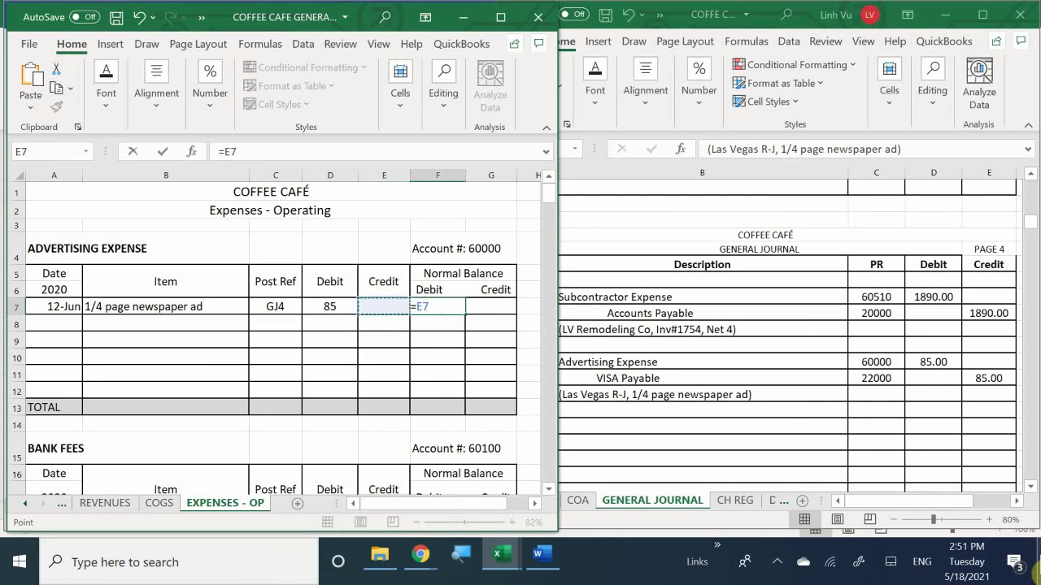
key(Return)
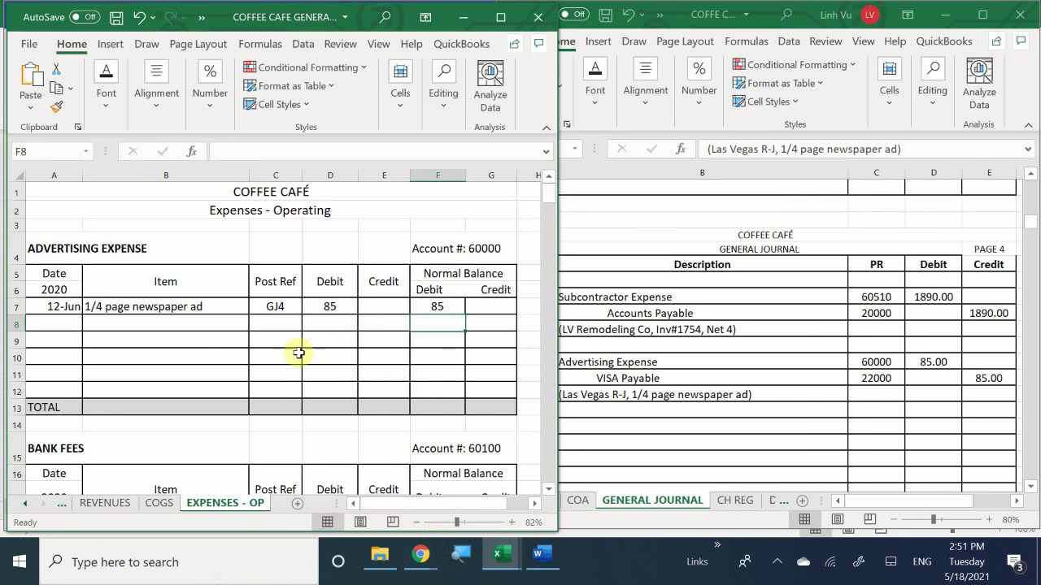
Step: Apply Comma Style to D7:G13 so the debit and balance read 85.00
click(327, 306)
drag(328, 306, 491, 402)
drag(492, 402, 492, 401)
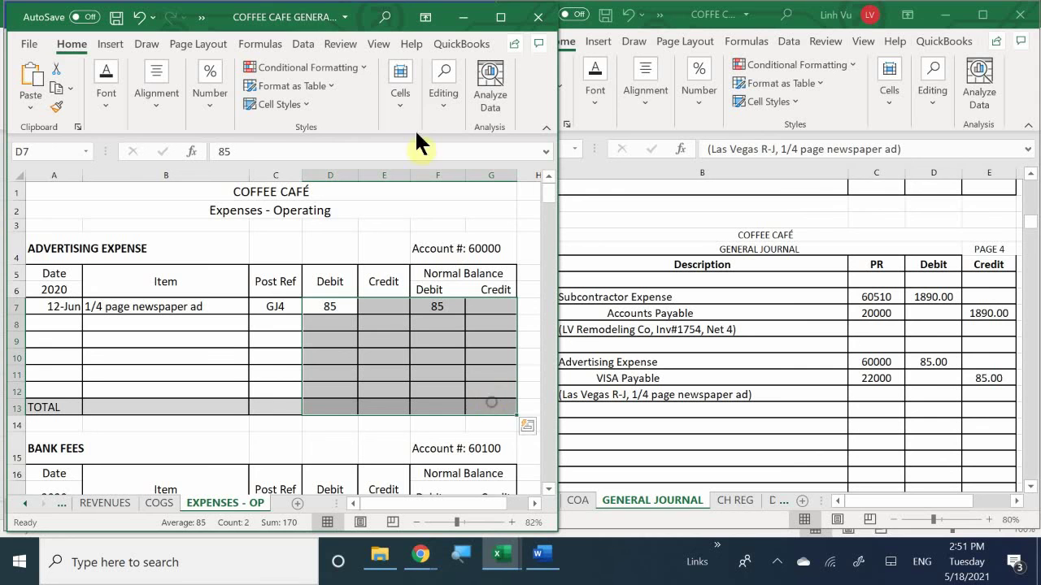
click(195, 102)
click(247, 175)
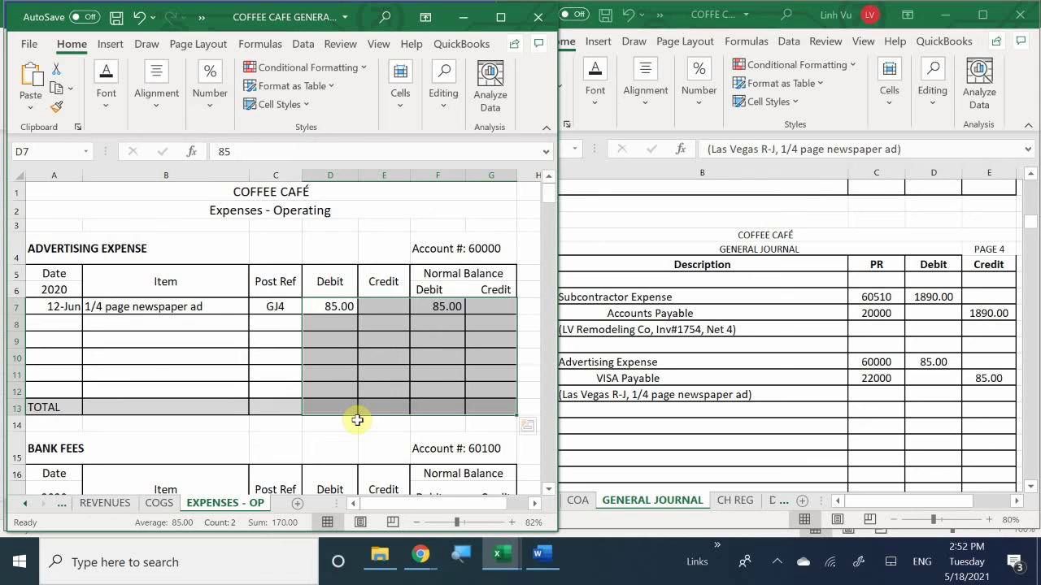
click(337, 355)
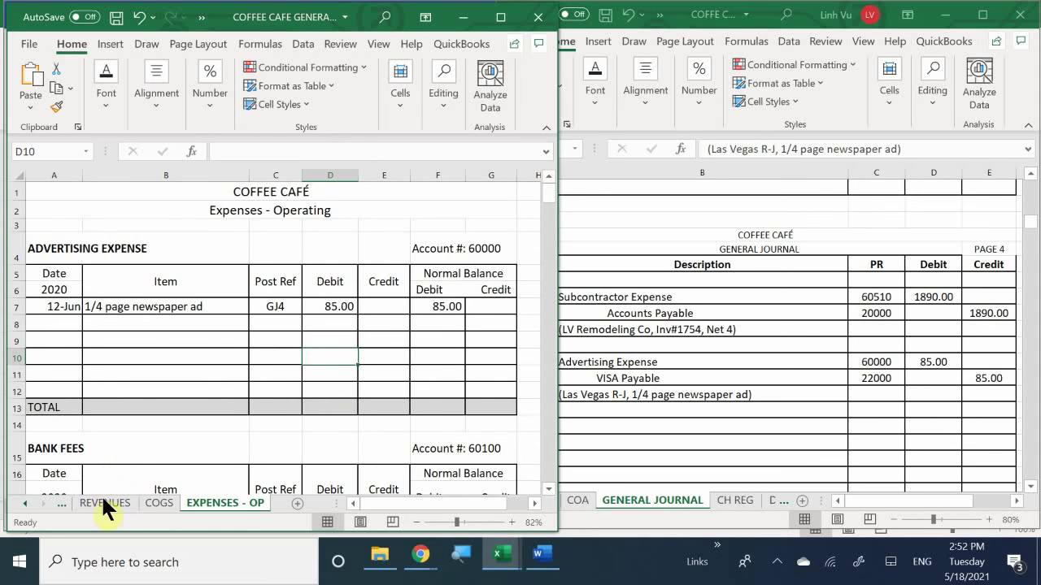
Step: Go to the LIABILITIES sheet and scroll down to the VISA PAYABLE account 22000 table
click(25, 504)
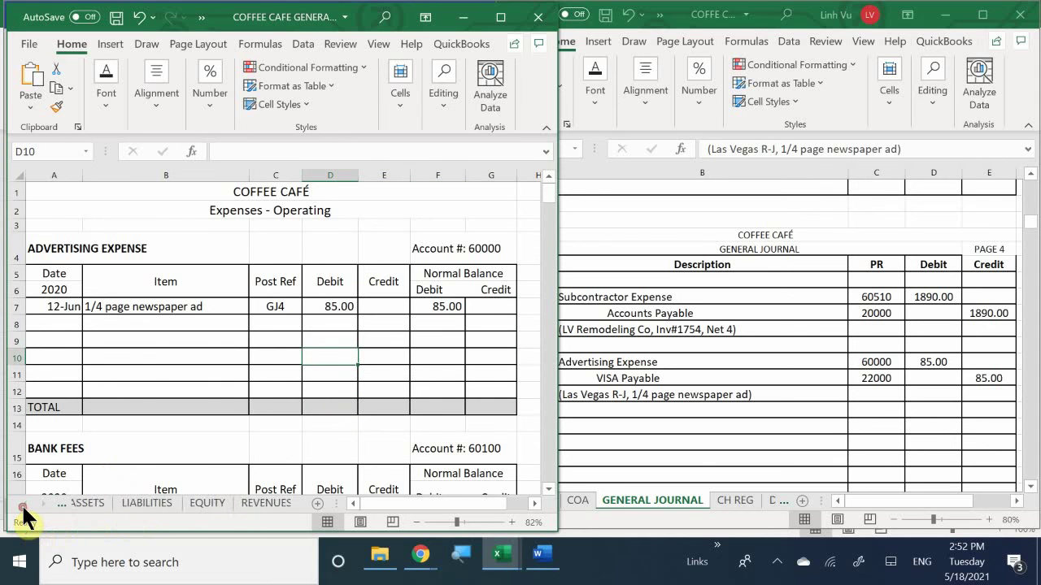
click(145, 505)
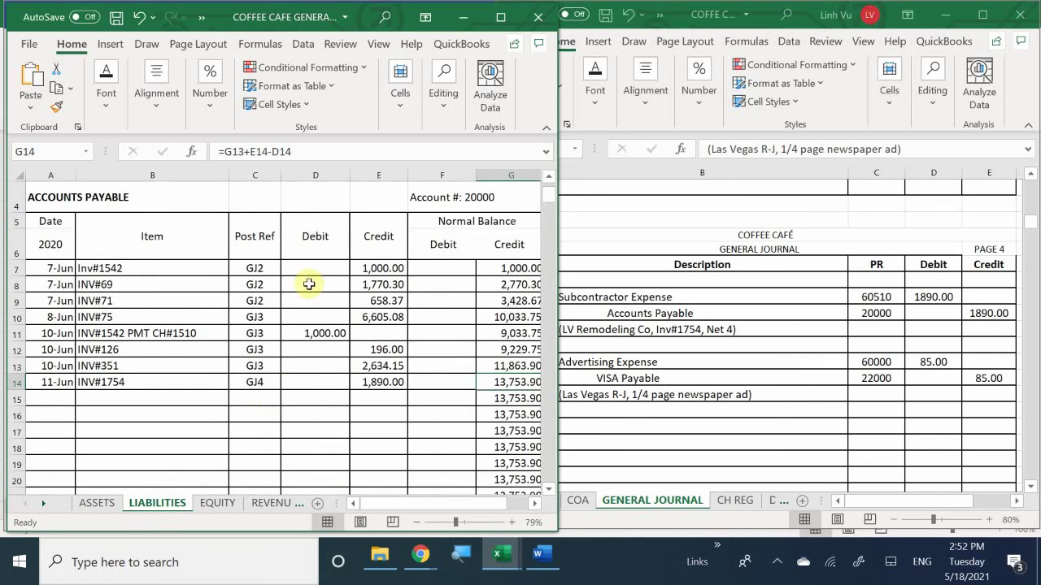
scroll(284, 302, up, 1)
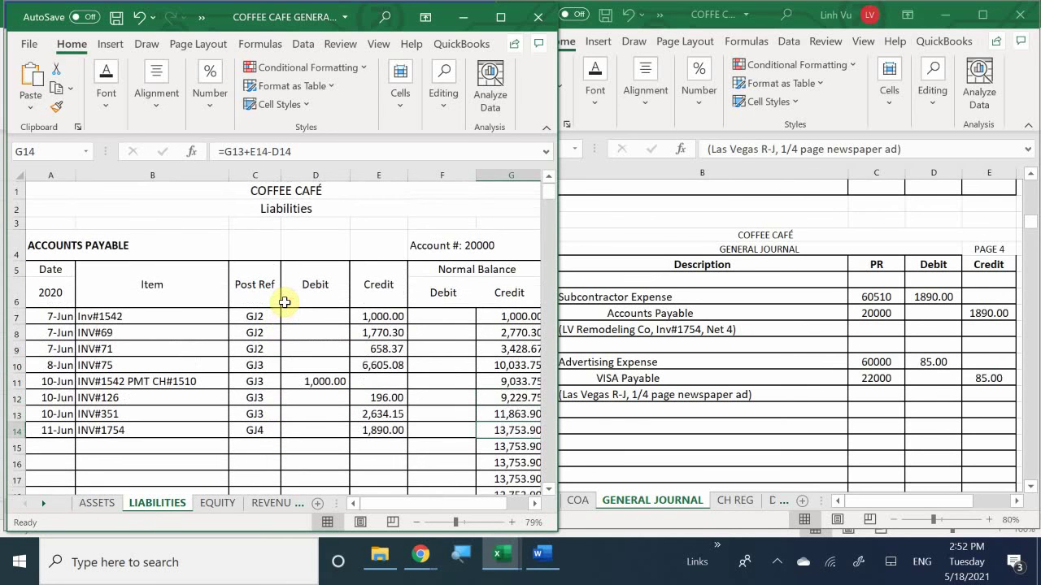
scroll(285, 303, down, 9)
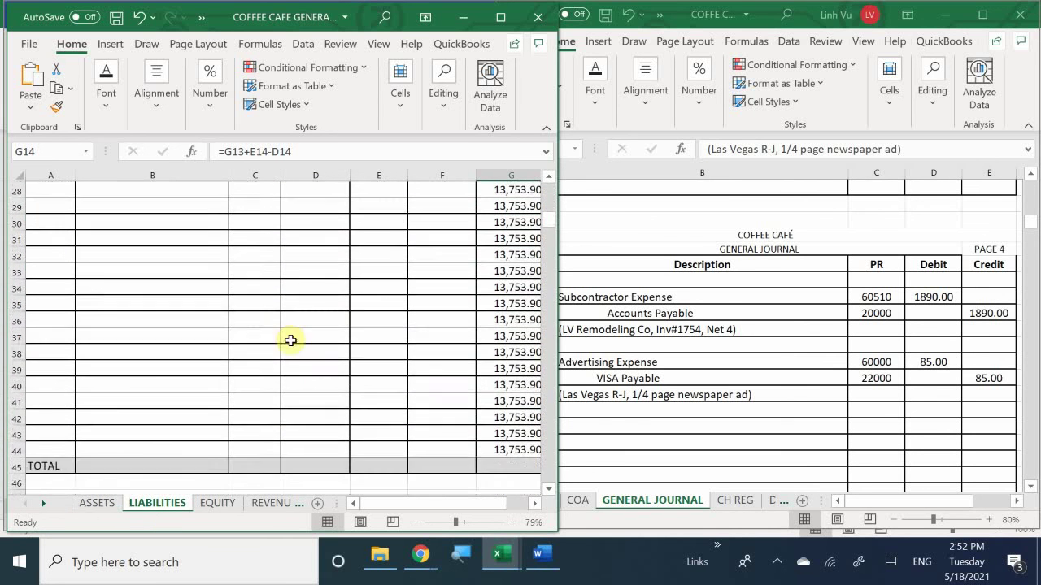
scroll(226, 303, down, 6)
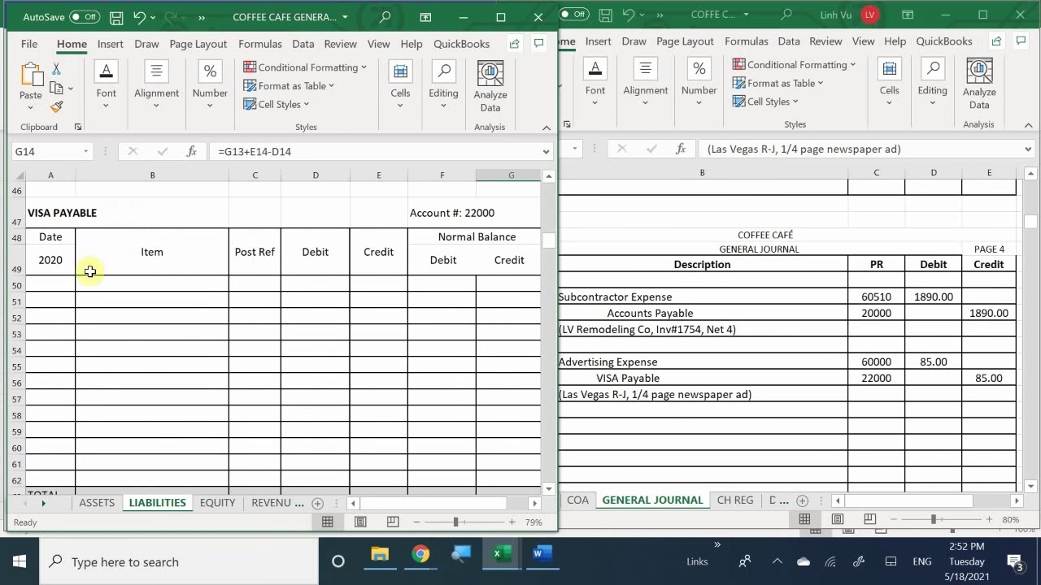
Step: Enter date 6/12 and item 'Advertising Expense News Ad' in row 50 of VISA Payable
click(61, 283)
mouse_move(399, 569)
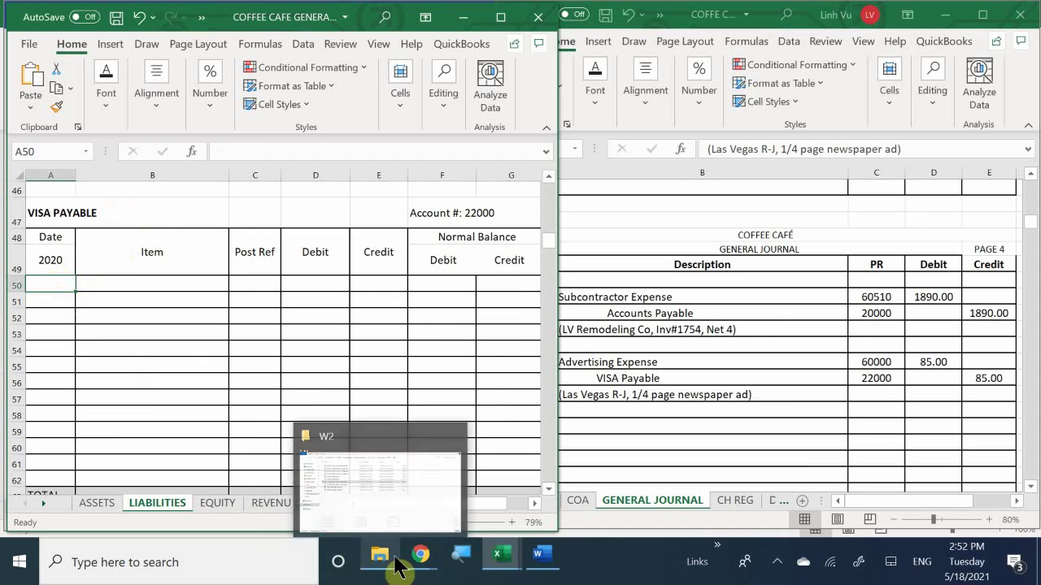
text(6)
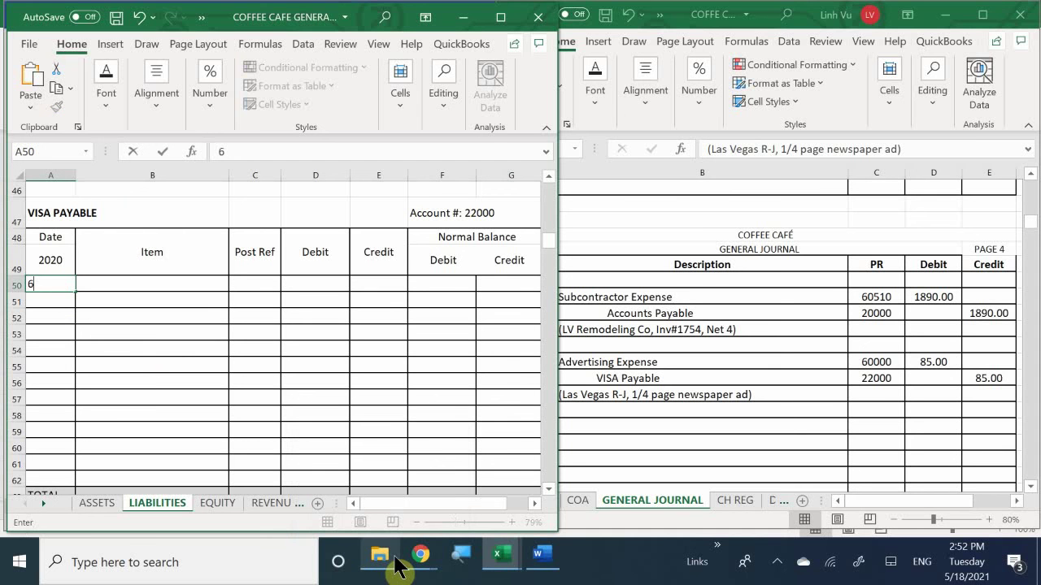
text(/)
text(12)
key(Return)
key(Up)
key(Right)
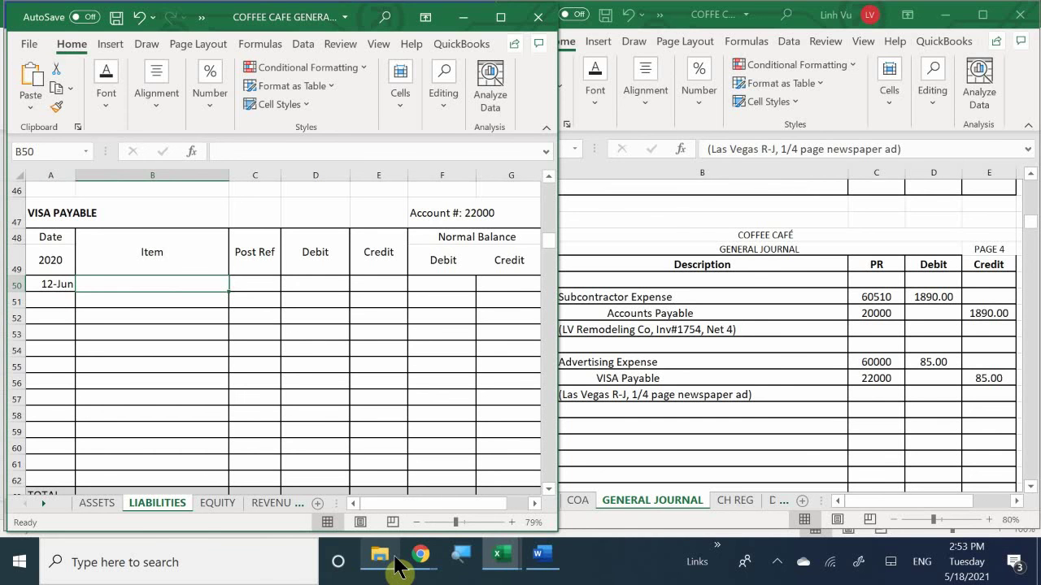
text(Adv)
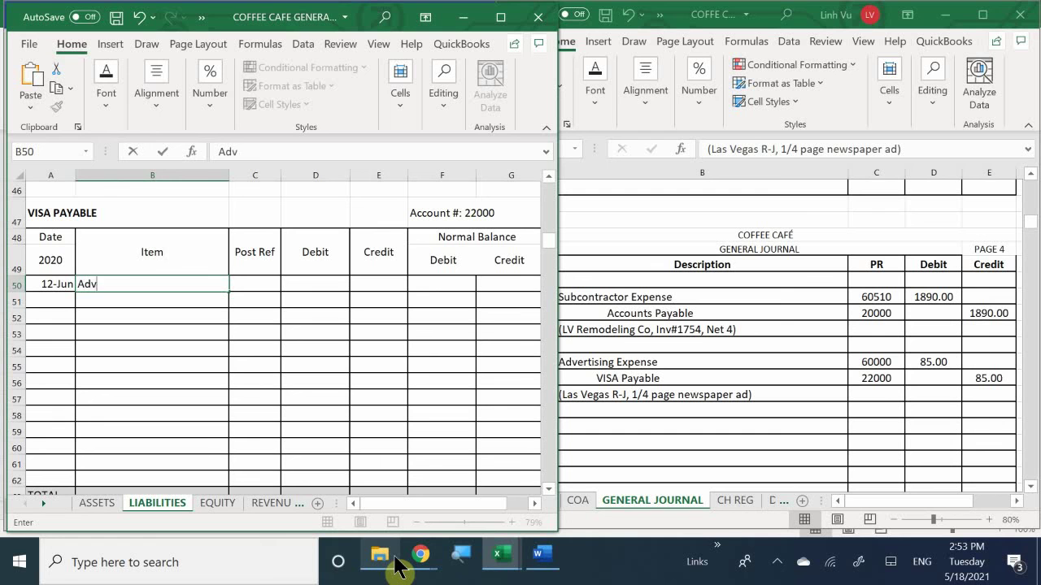
text(ertising)
text(E)
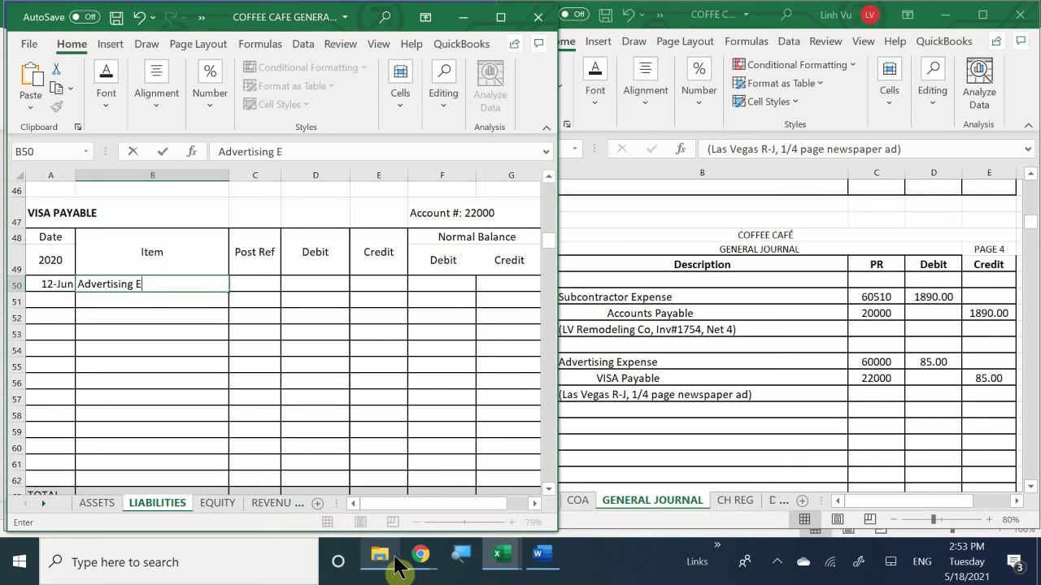
text(xo)
key(BackSpace)
text(pen)
key(BackSpace)
key(BackSpace)
key(BackSpace)
key(BackSpace)
key(BackSpace)
text(Expense New)
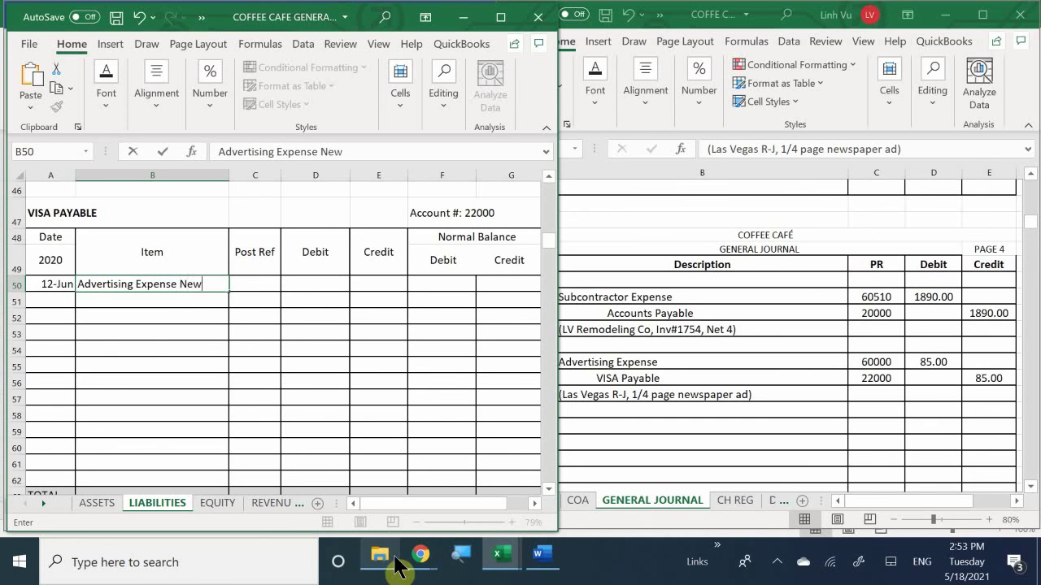
text(s Ad)
key(Tab)
Step: Add post reference GJ4, an 85 credit, and credit balance formula =E50
text(GJ)
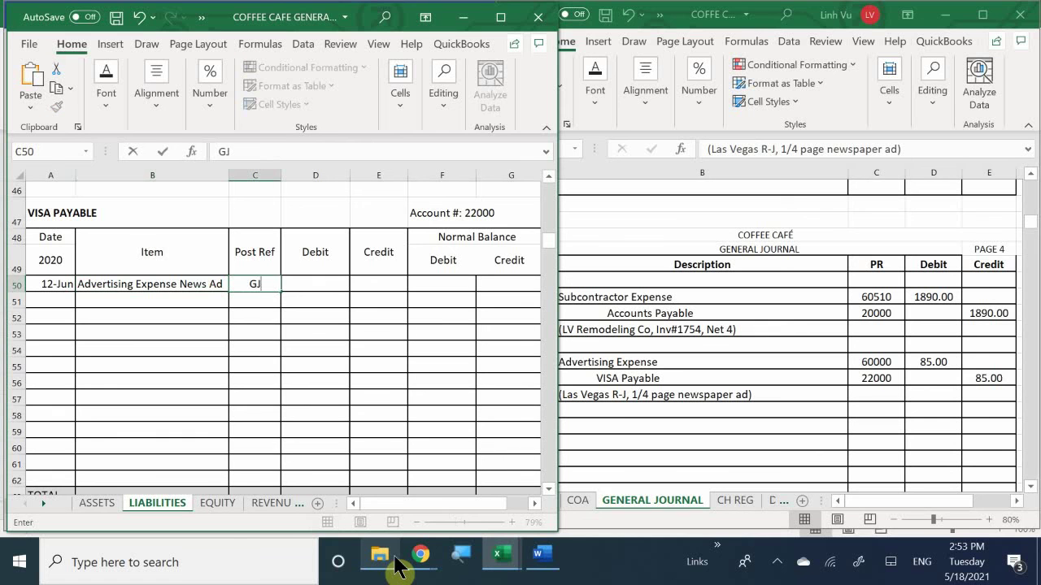
text(4)
key(Tab)
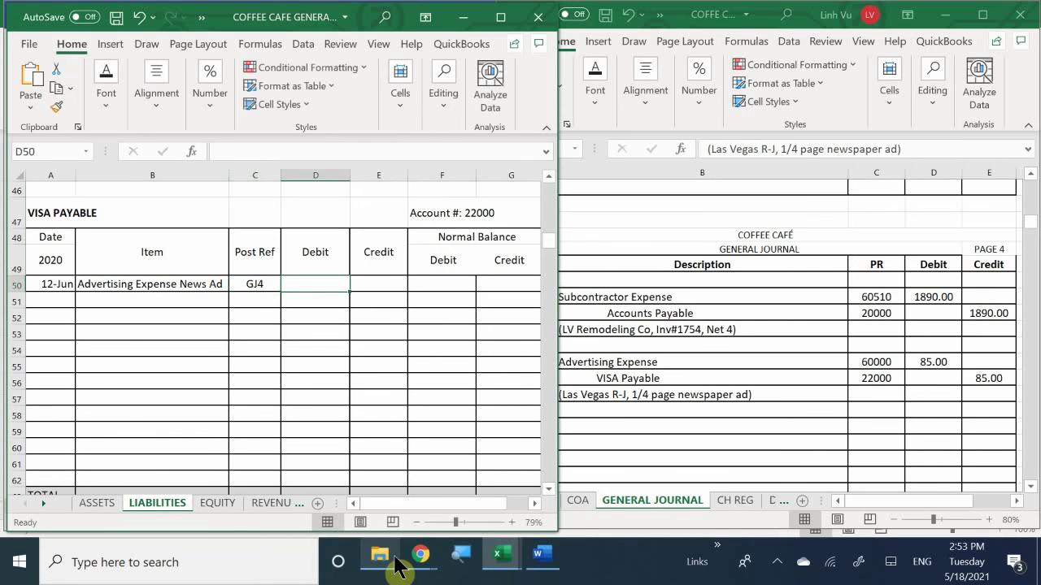
key(Tab)
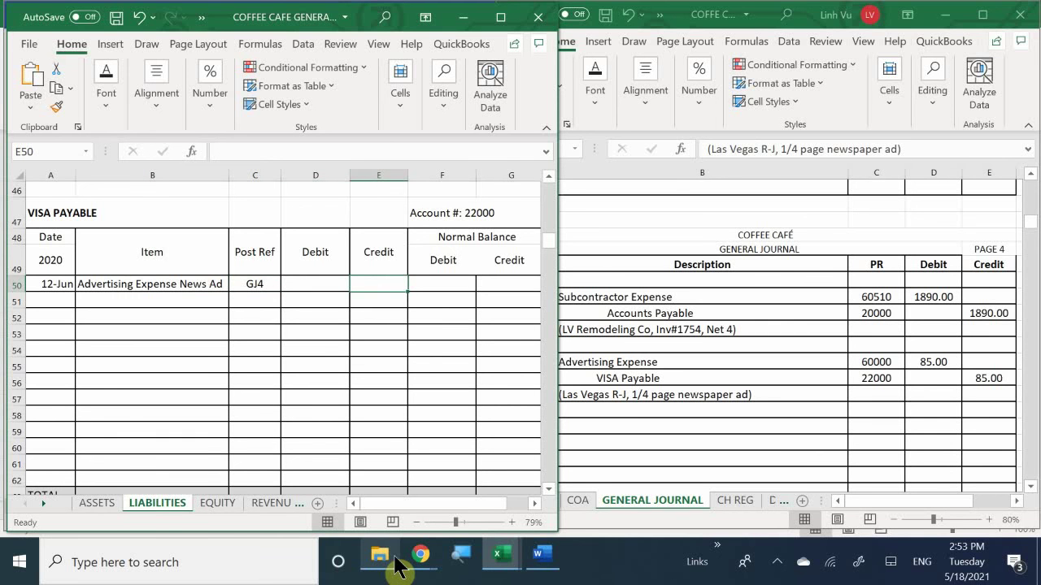
text(85)
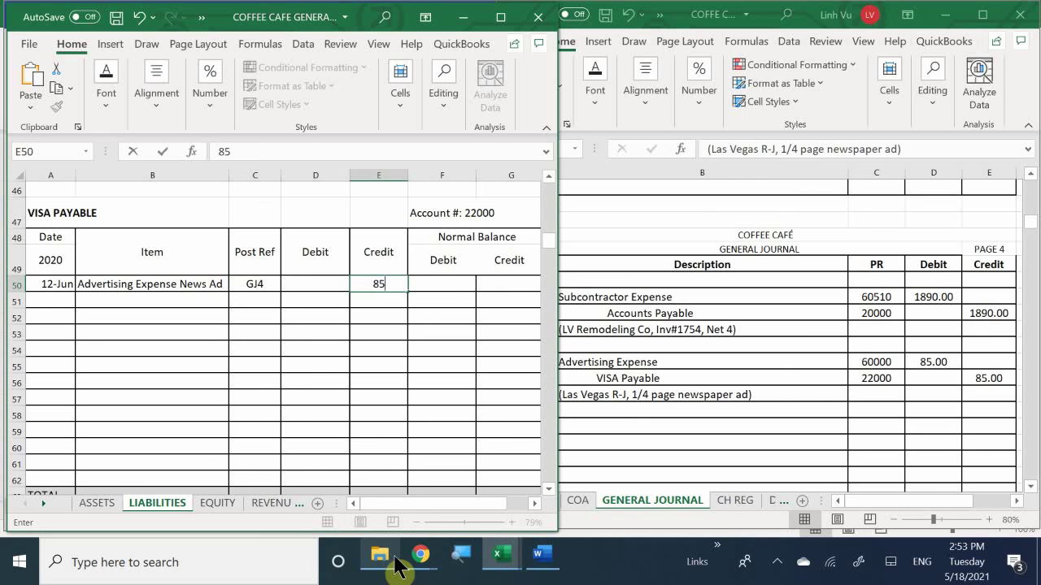
text(.0)
key(Return)
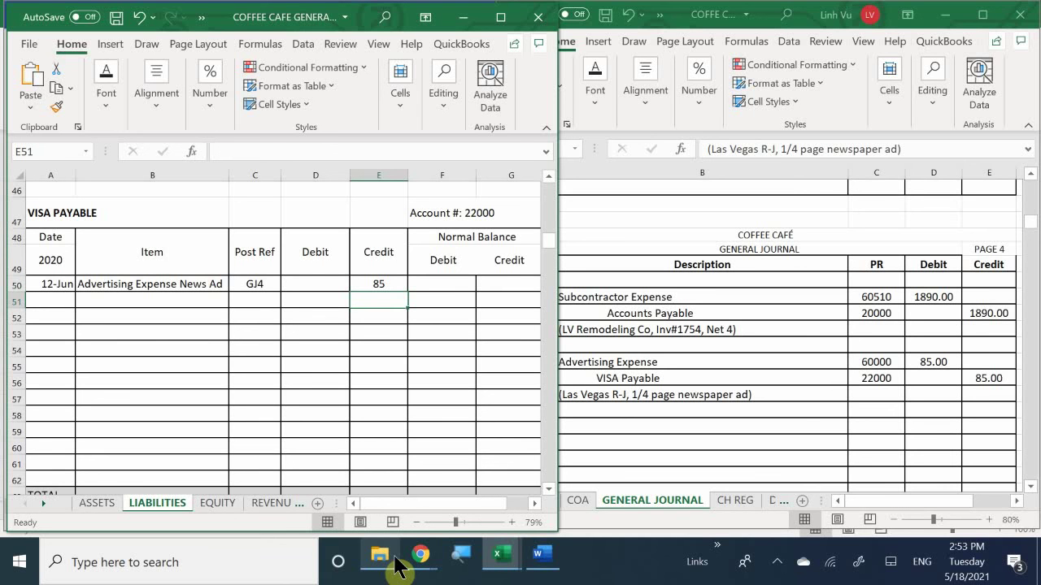
key(Right)
key(Up)
key(Right)
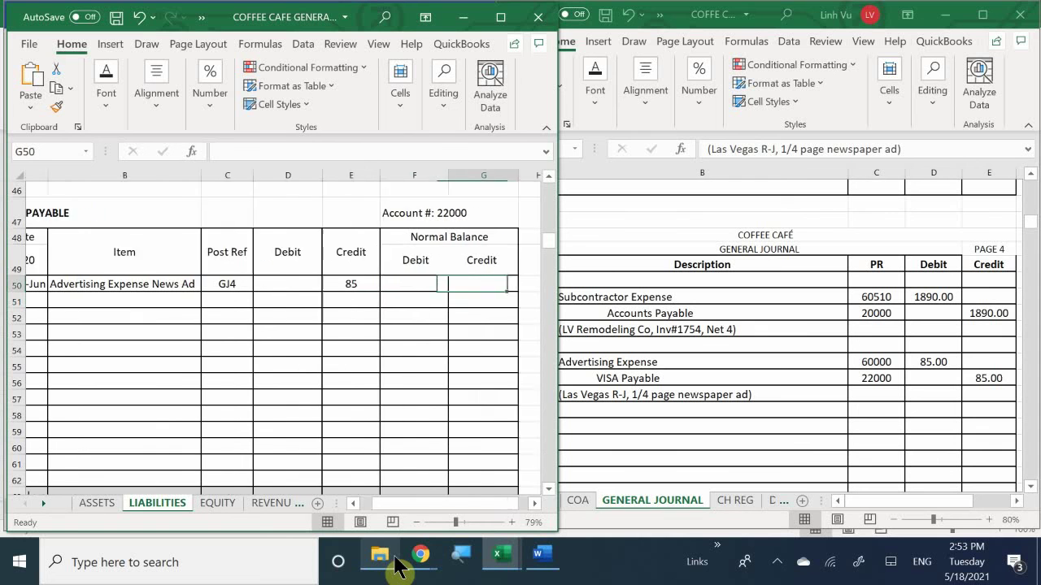
text(=)
key(Left)
key(Left)
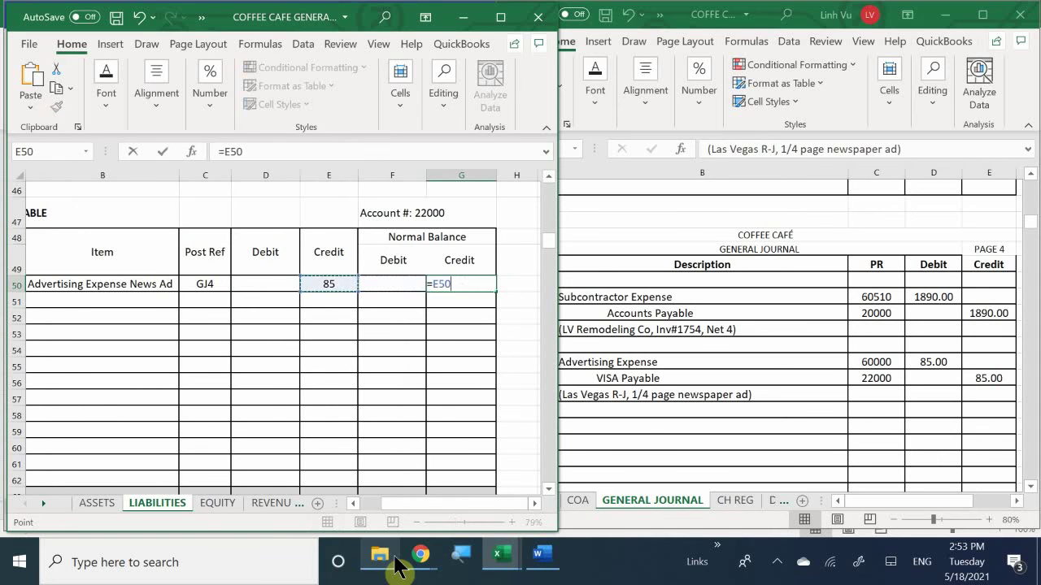
key(Return)
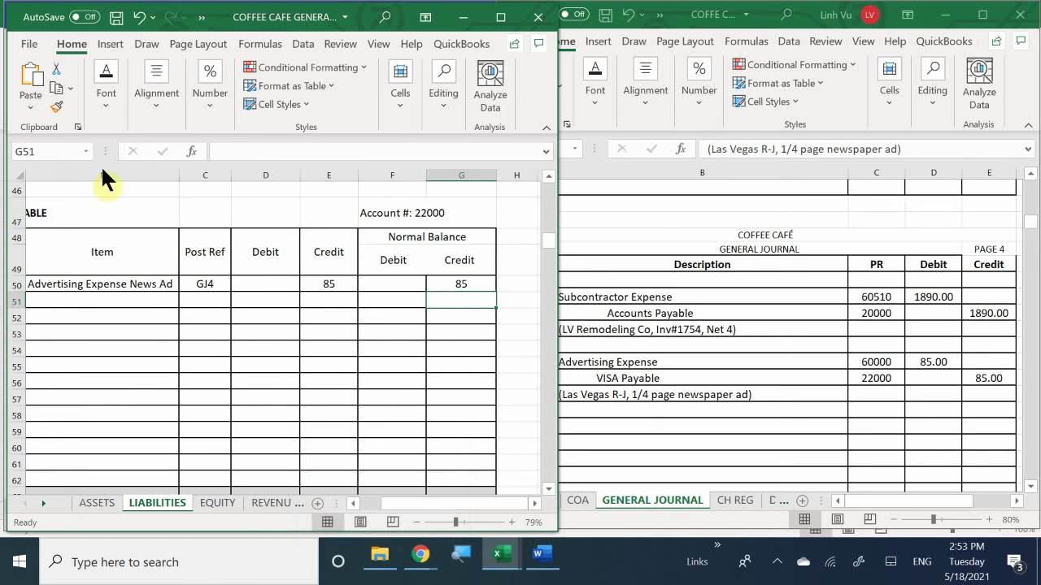
Step: Apply Comma Style to the row 50 VISA Payable amounts so they read 85.00
click(326, 288)
drag(326, 288, 495, 279)
scroll(479, 294, up, 3)
scroll(478, 294, up, 3)
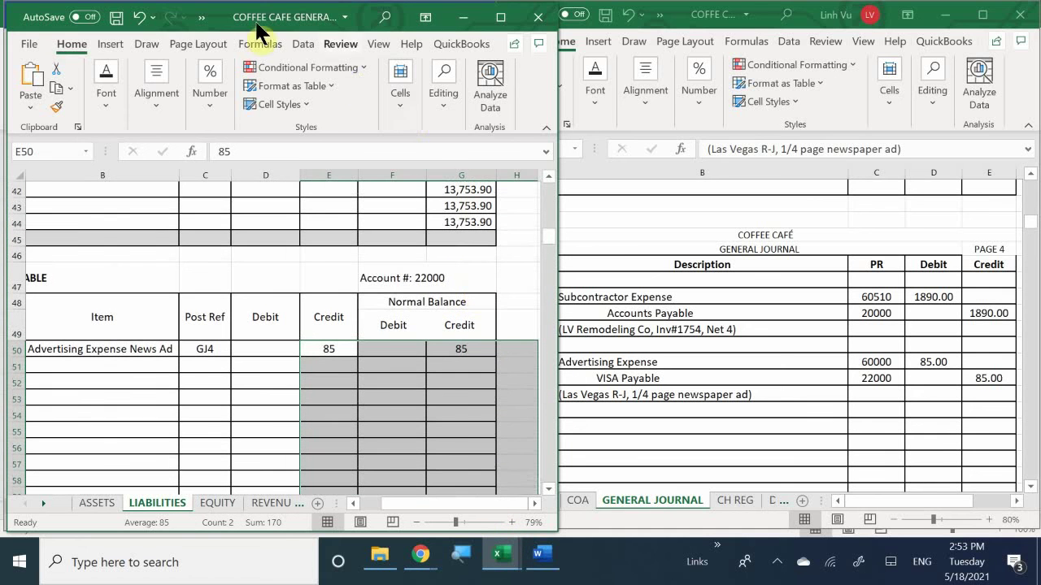
click(154, 112)
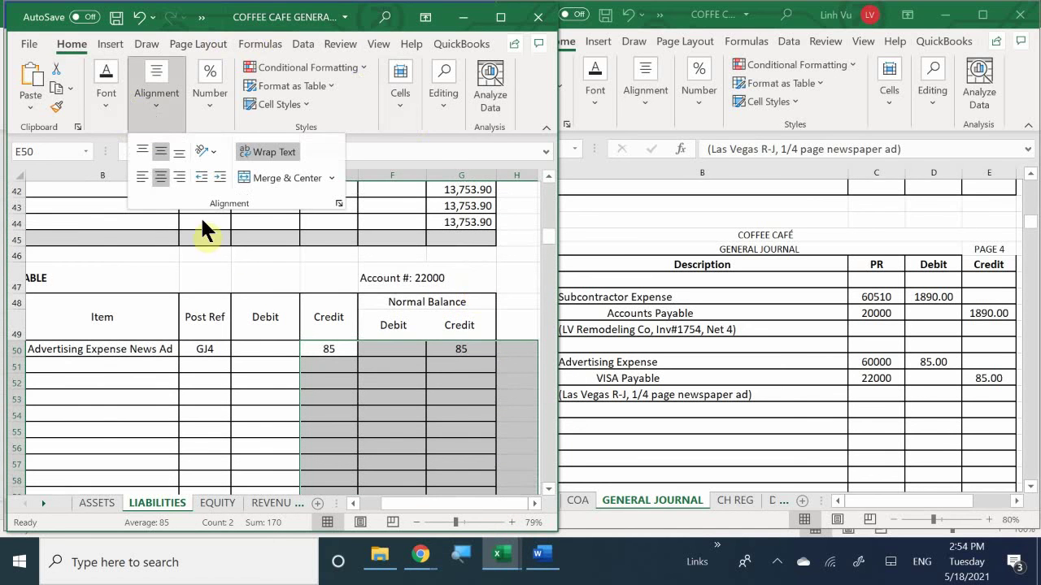
click(209, 82)
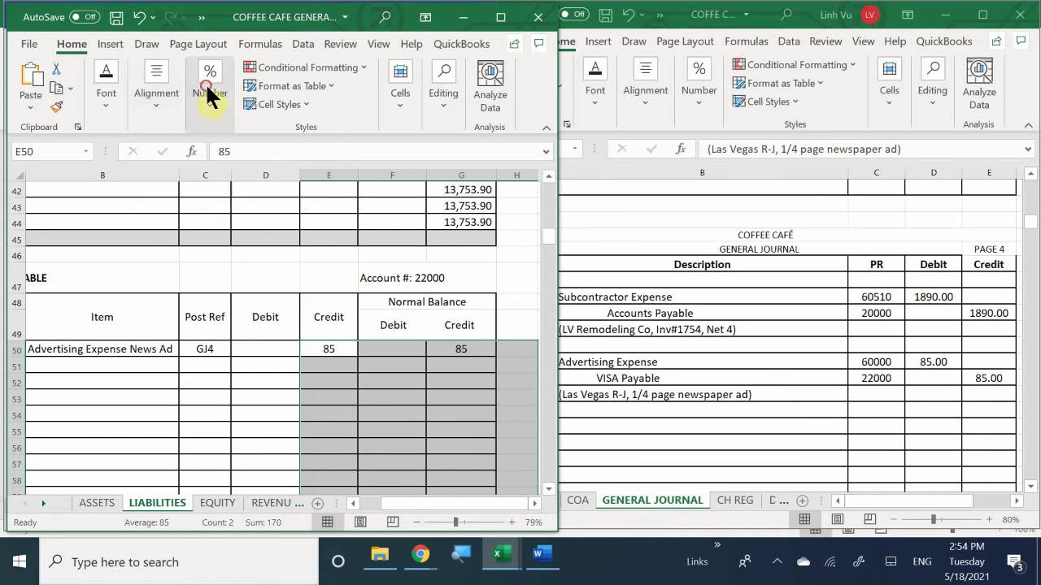
click(252, 176)
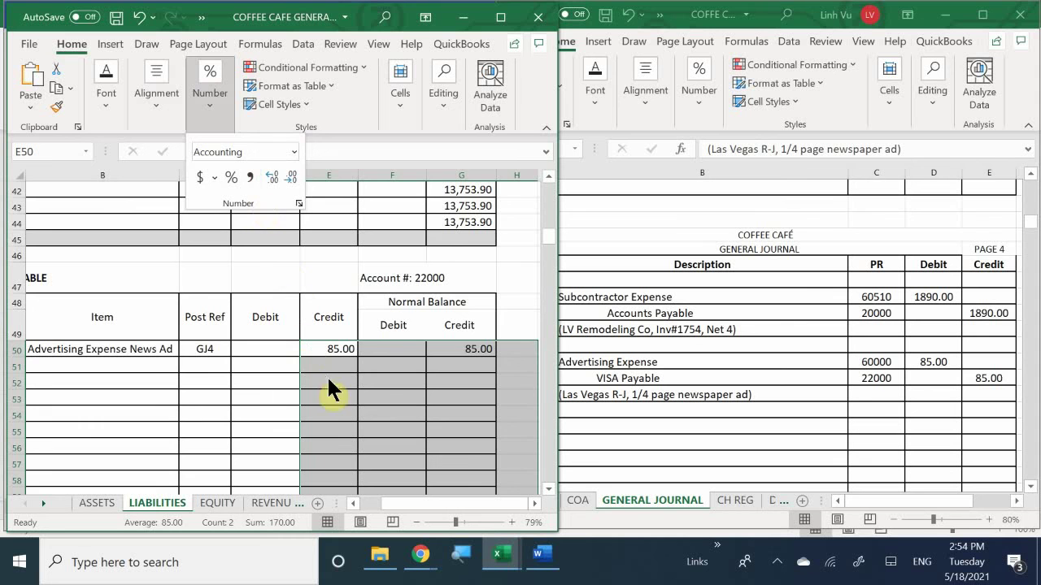
scroll(322, 356, down, 1)
scroll(322, 355, down, 1)
click(336, 319)
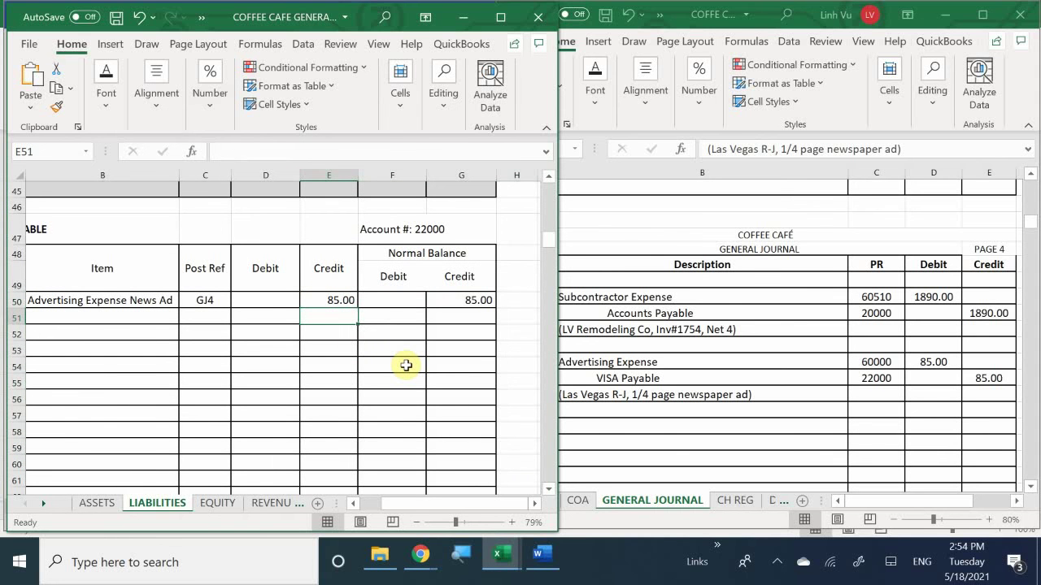
Step: Save the general ledger workbook and bring the subsidiary ledger workbook forward
key(ctrl+s)
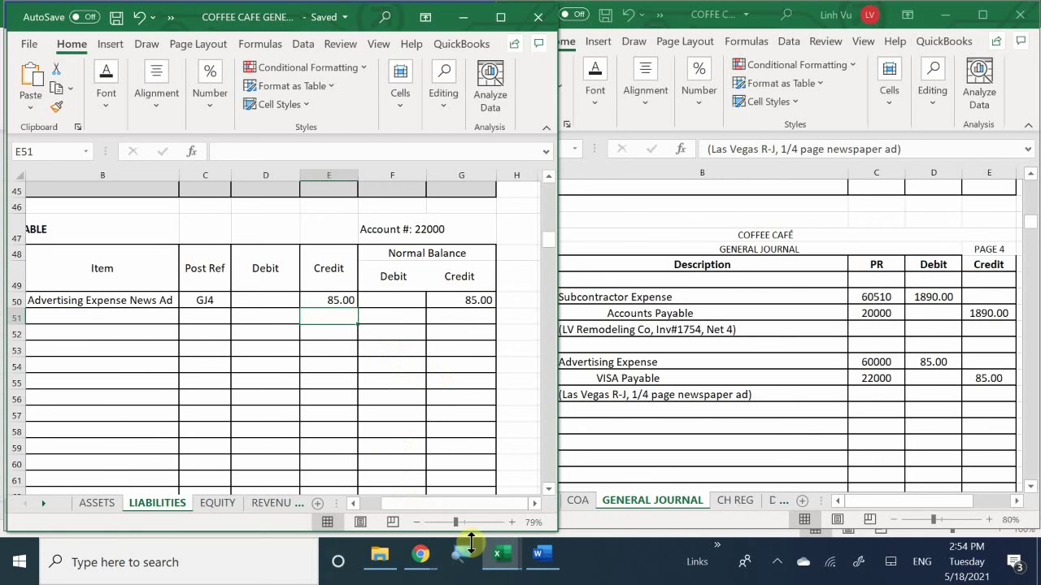
click(500, 557)
mouse_move(487, 497)
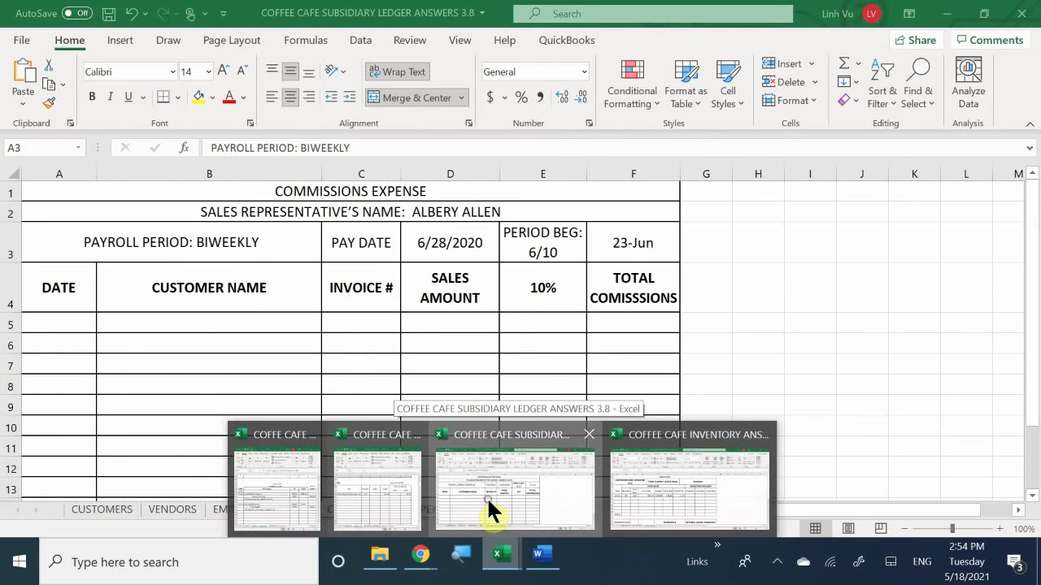
Step: Show the subsidiary ledger's VENDORS sheet with cell A122 selected
click(486, 496)
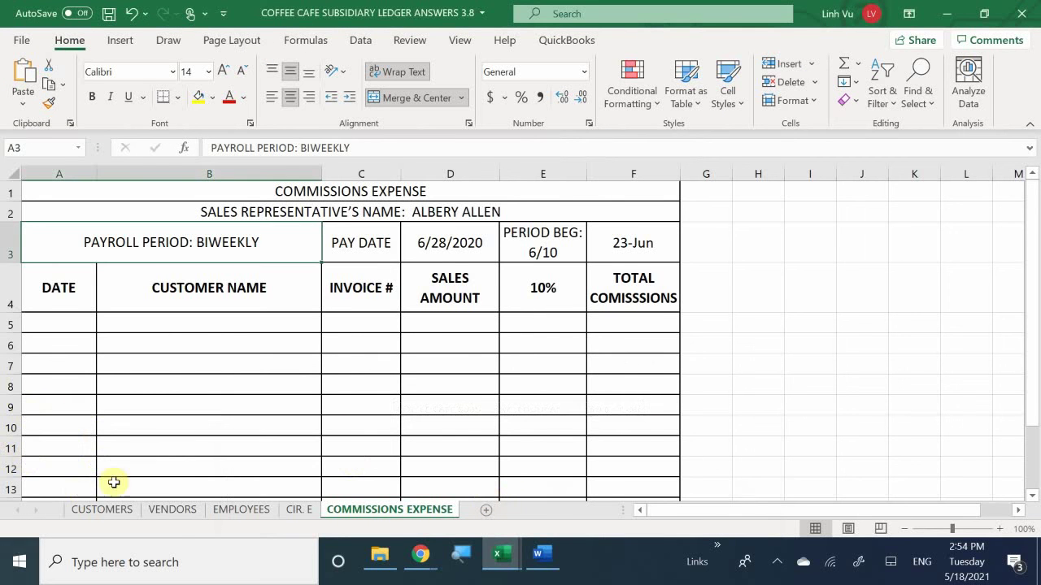
click(160, 507)
click(146, 438)
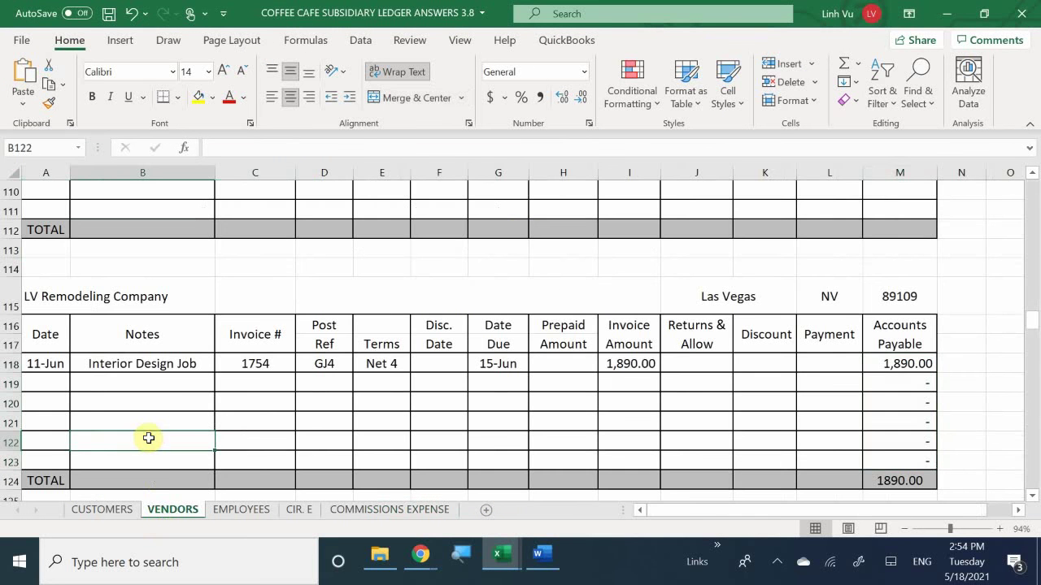
key(Left)
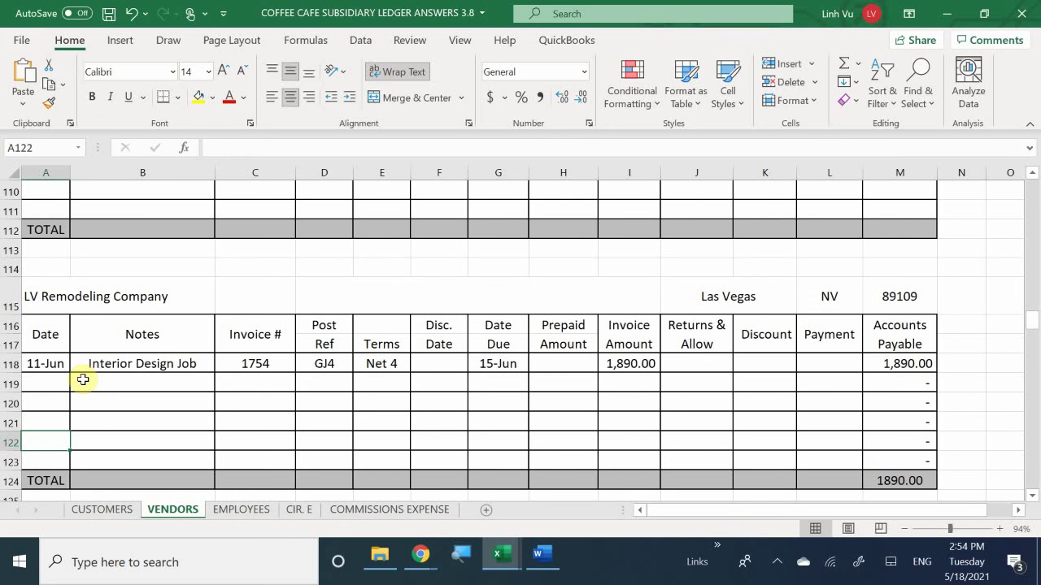
Step: Scroll the VENDORS sheet down to the Las Vegas R-J vendor block at row 138
scroll(88, 380, down, 6)
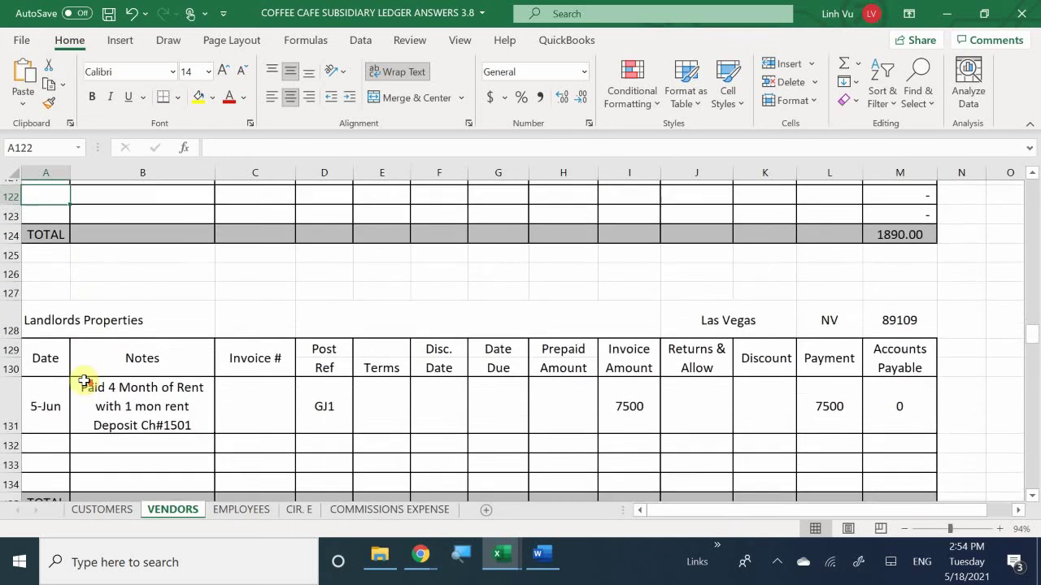
scroll(91, 384, up, 2)
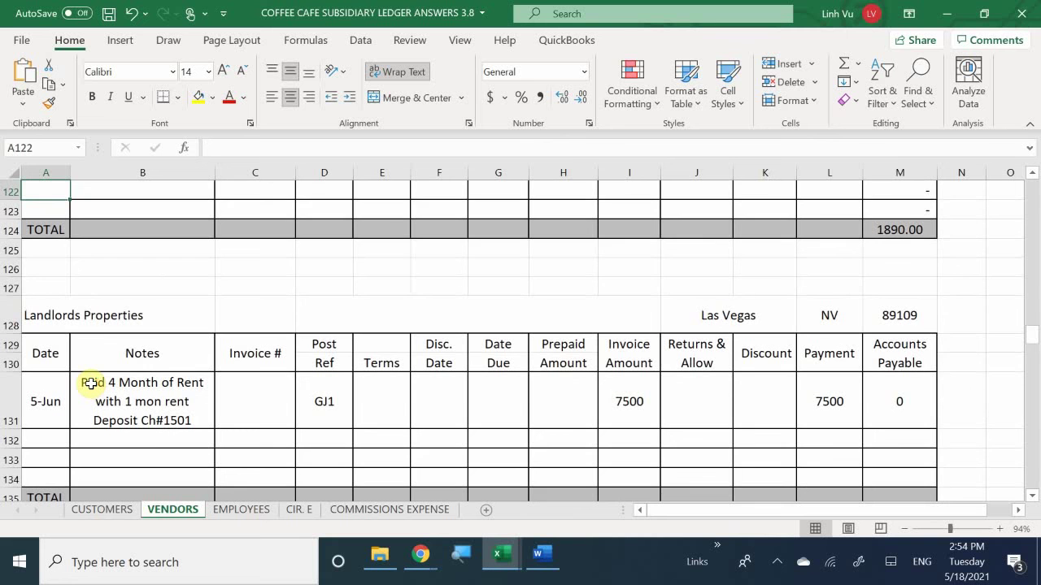
scroll(89, 384, down, 6)
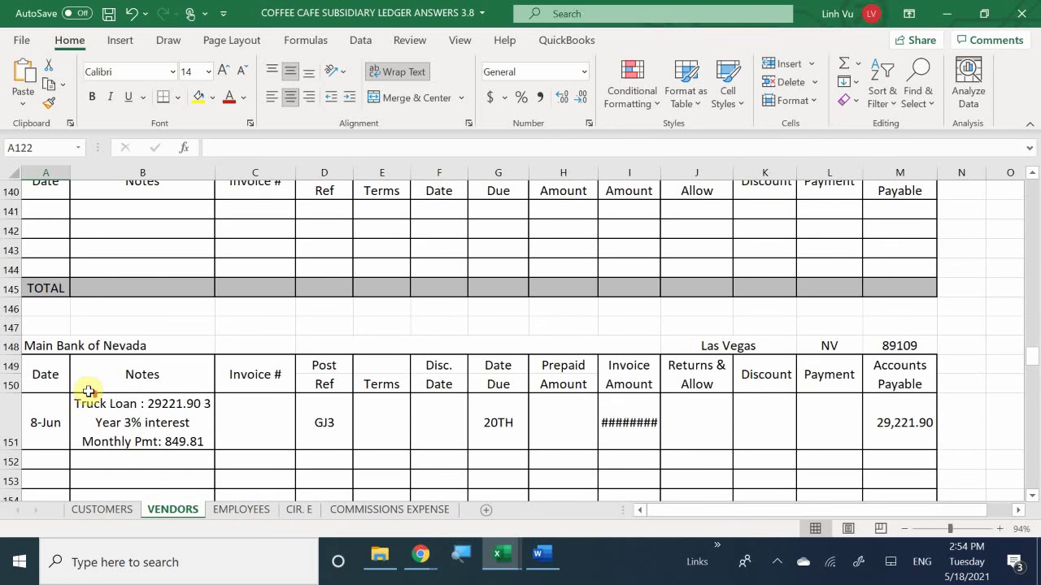
scroll(88, 392, up, 20)
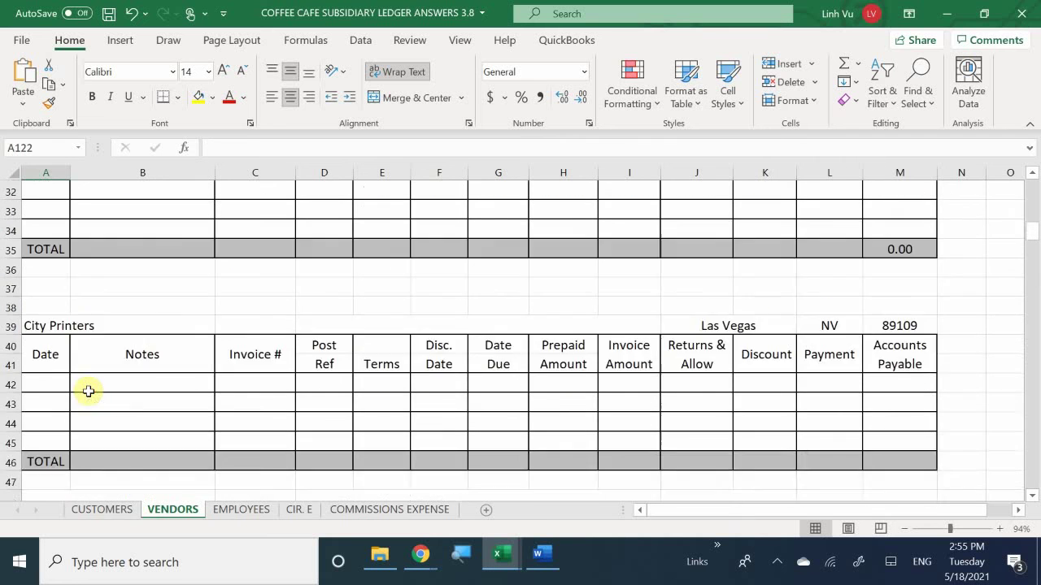
scroll(88, 391, up, 1)
scroll(88, 392, up, 1)
scroll(87, 391, down, 11)
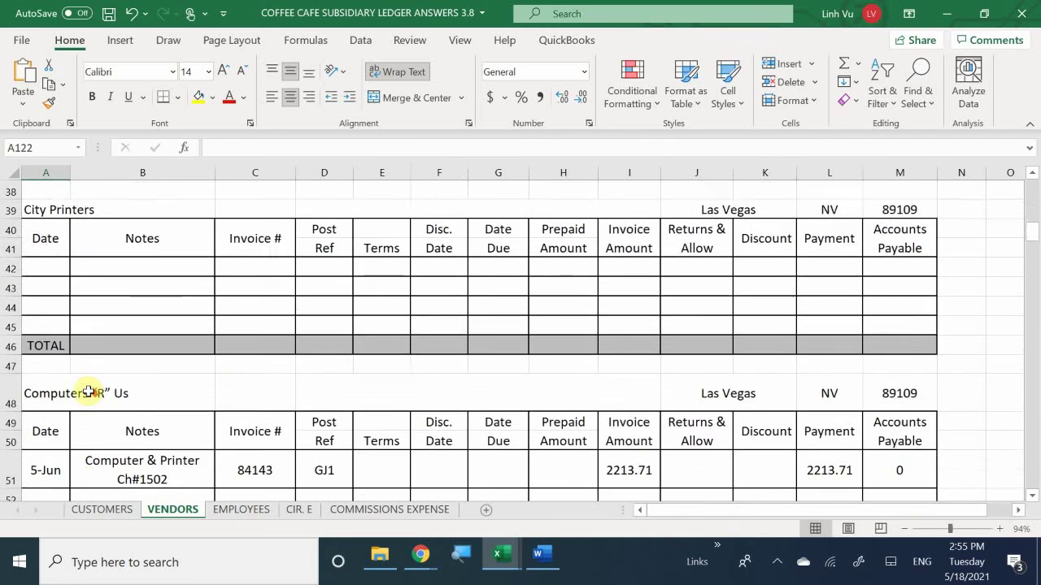
scroll(88, 391, down, 6)
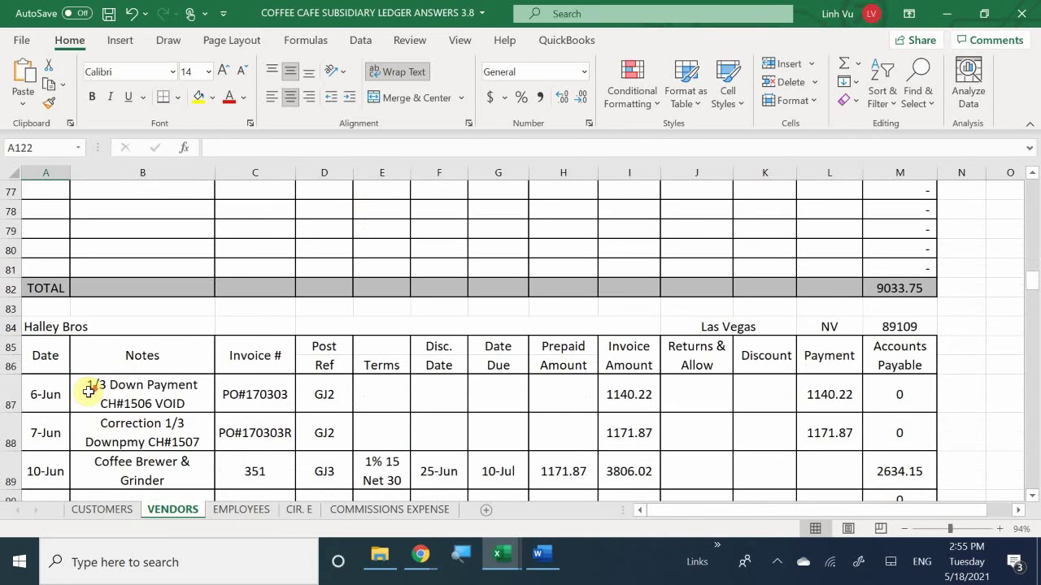
scroll(89, 393, down, 8)
scroll(89, 393, down, 6)
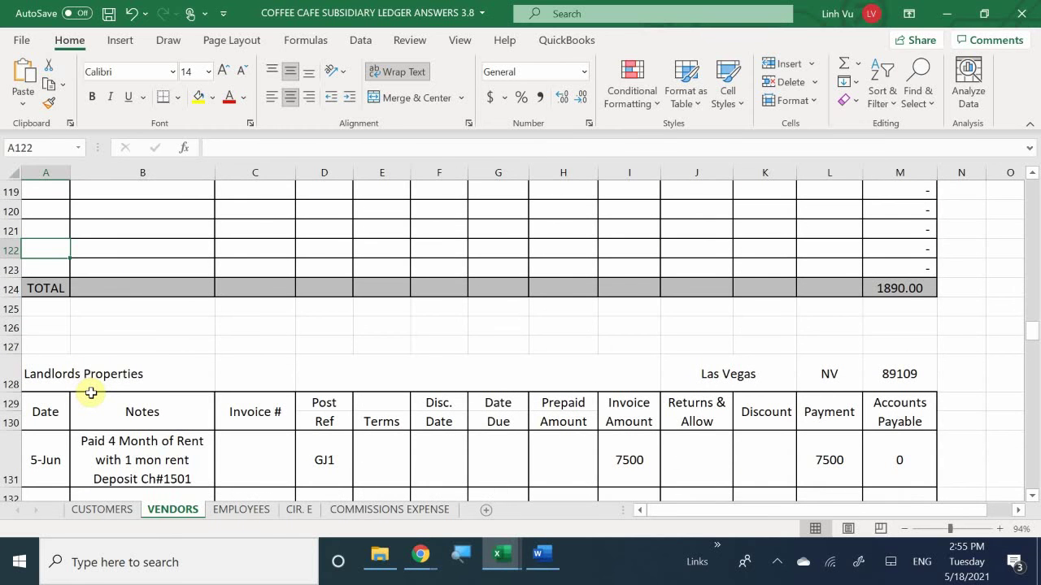
scroll(91, 393, down, 4)
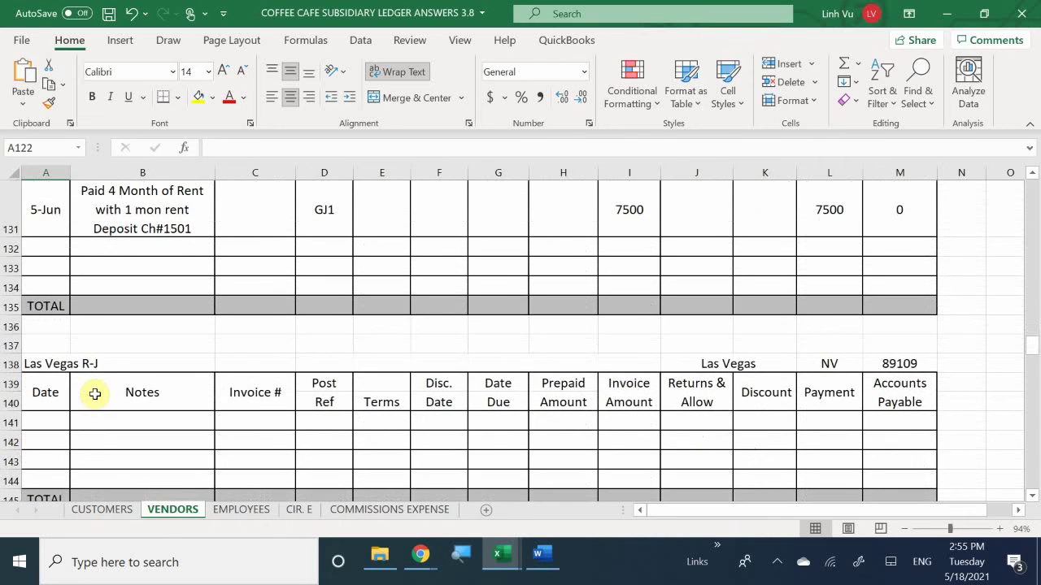
scroll(57, 325, down, 1)
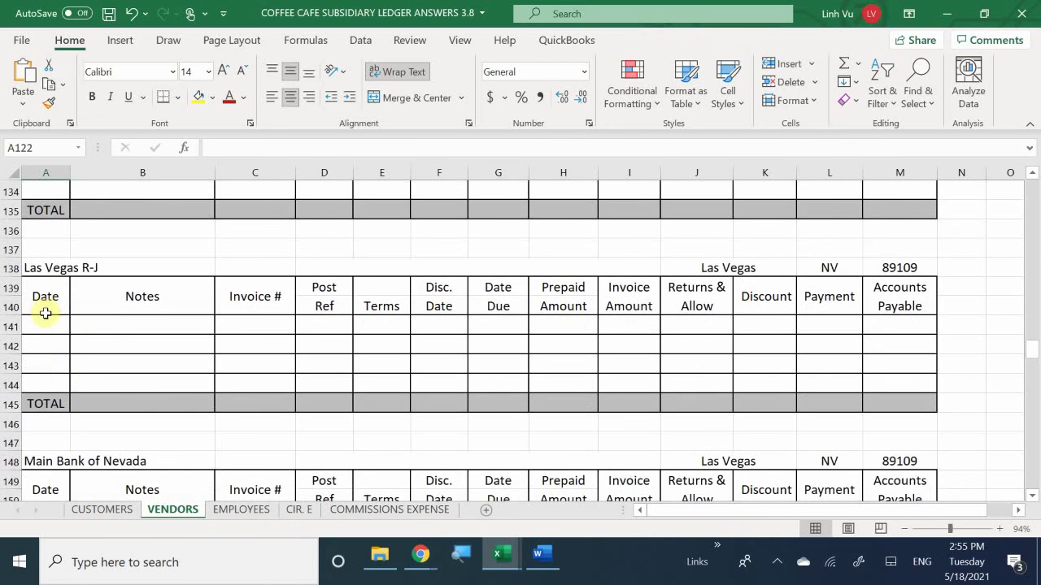
Step: Enter date 6/12 and note '1/4 Page Newspaper AD to run 6/15-6/20' in row 141
click(54, 329)
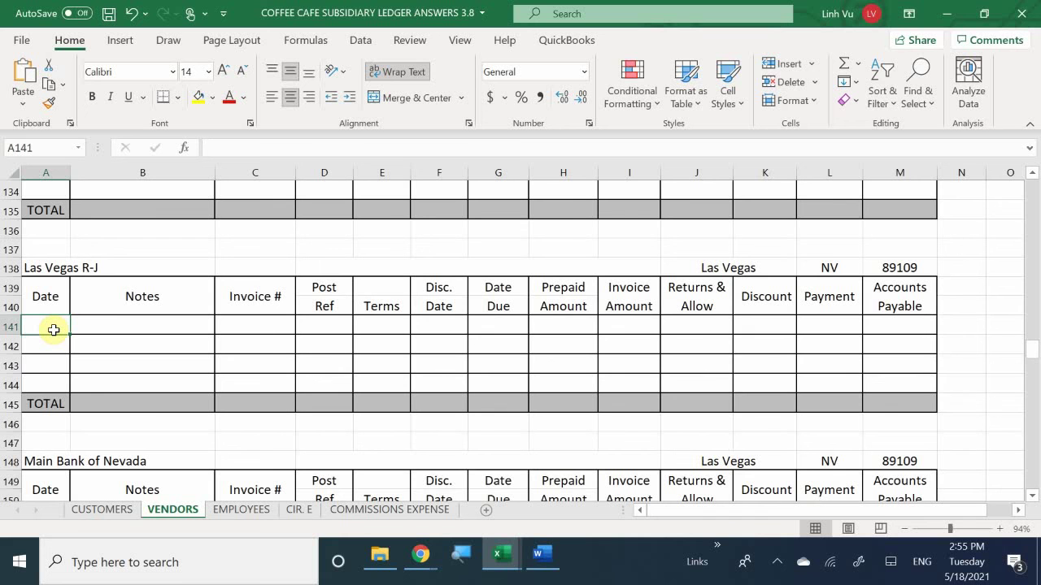
text(6/)
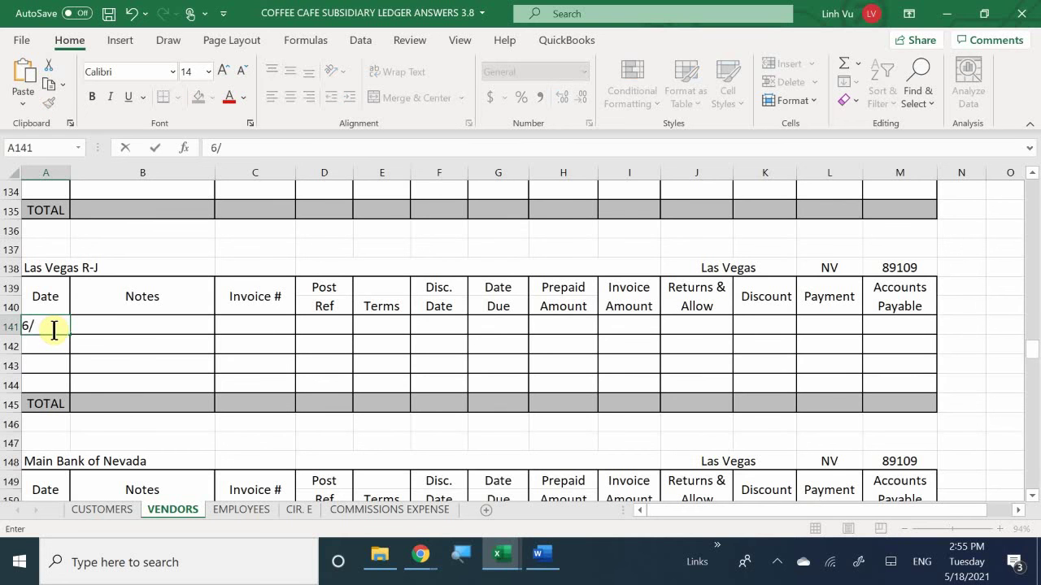
text(12-Jun)
key(Tab)
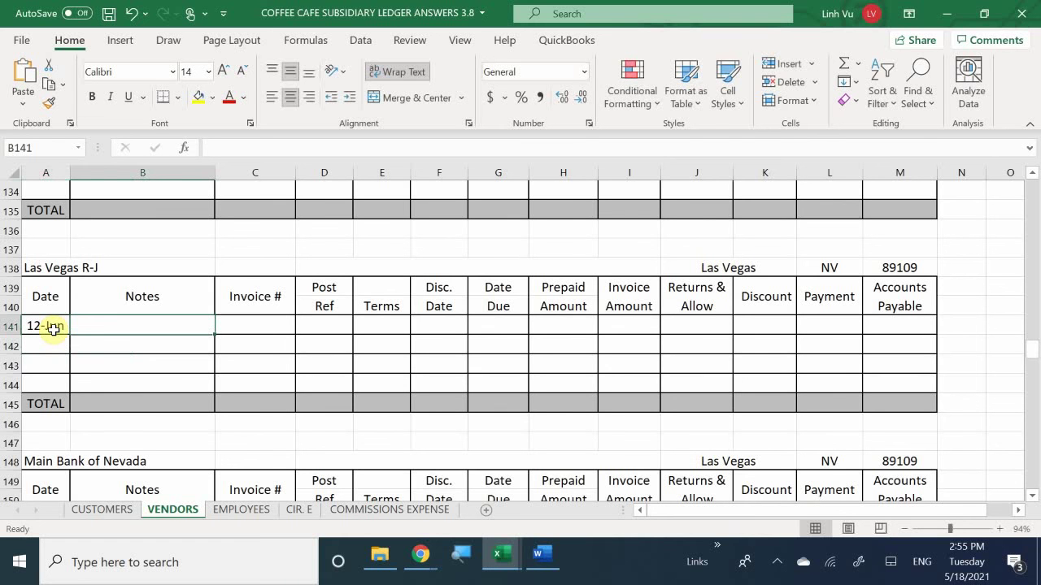
text(1/4 Page)
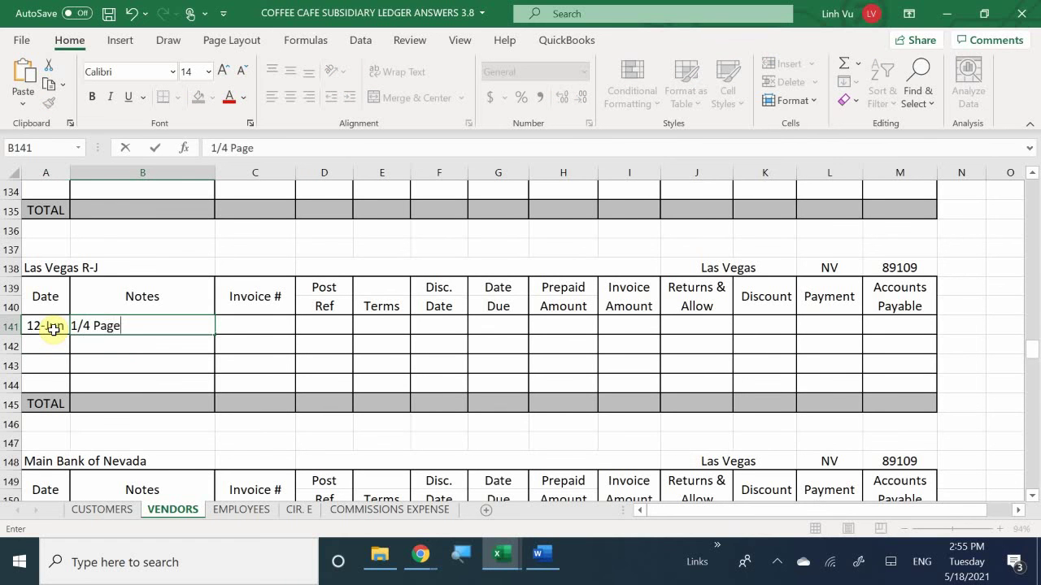
text( Newspaper )
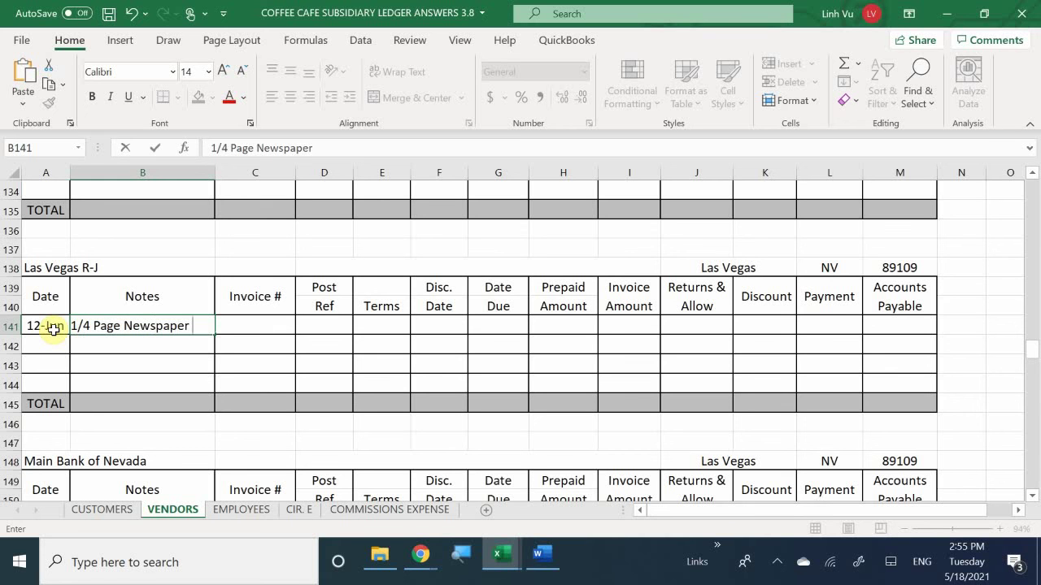
text(AD to)
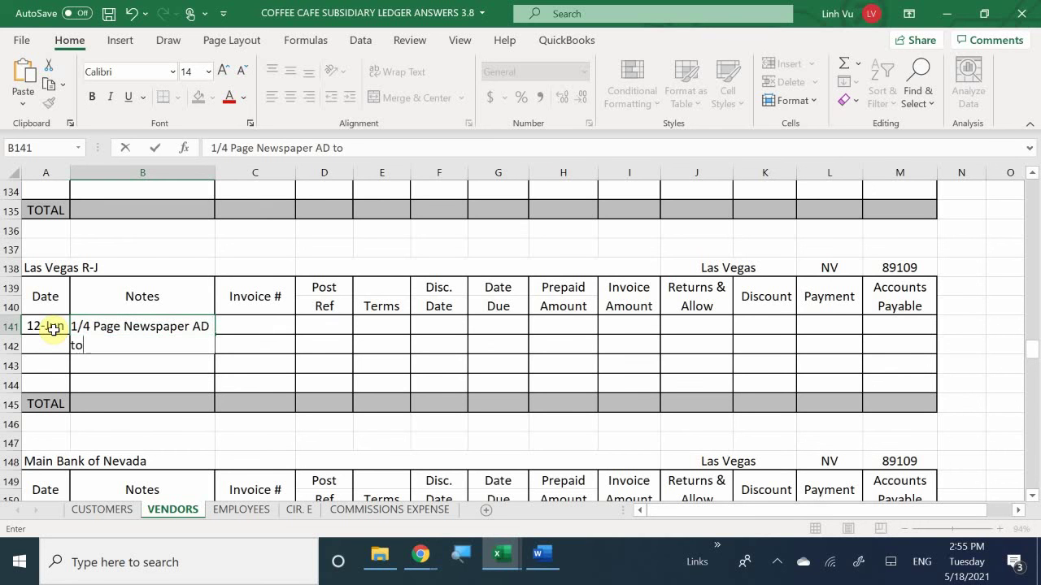
text( run 6/15-6/20)
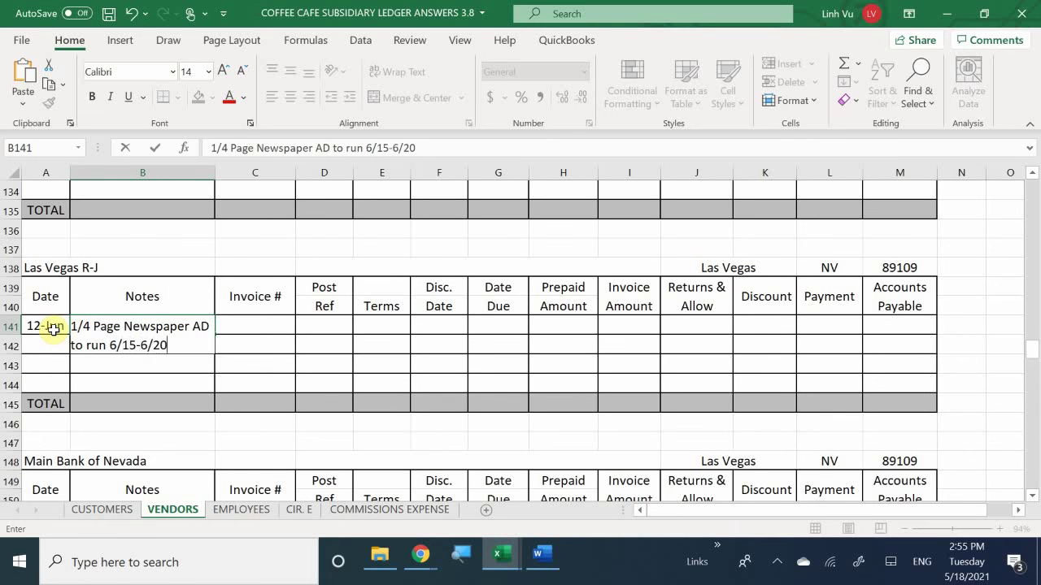
key(Tab)
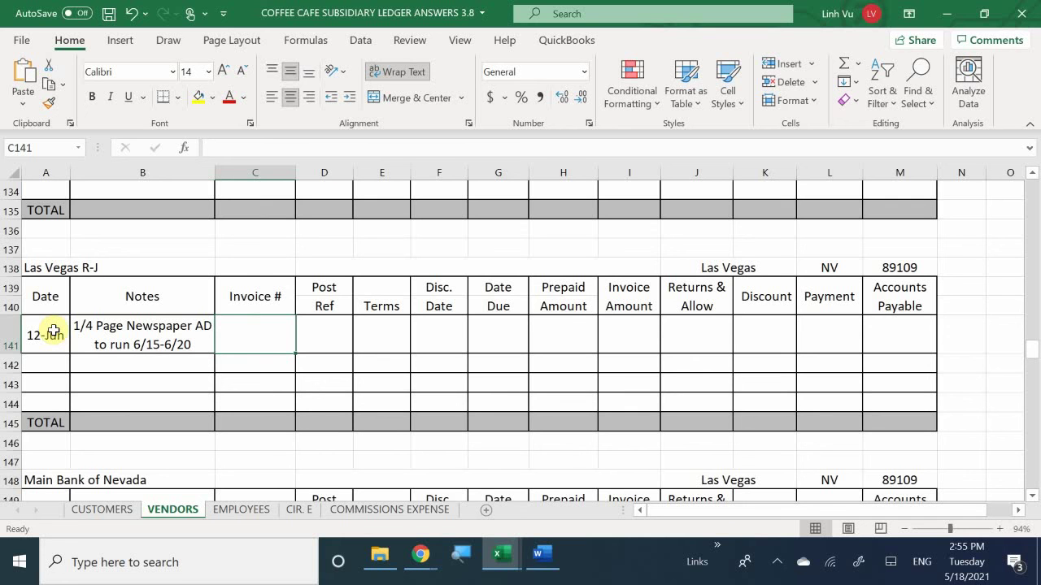
Step: Fill row 141 with post ref GJ4, invoice amount 85.00 and payment 85
key(Tab)
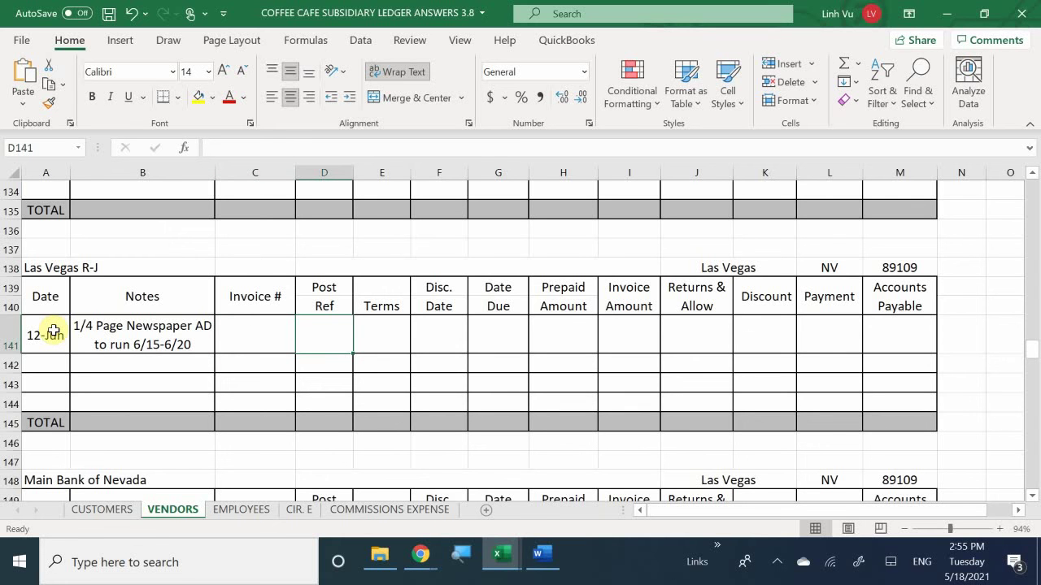
text(GJ4)
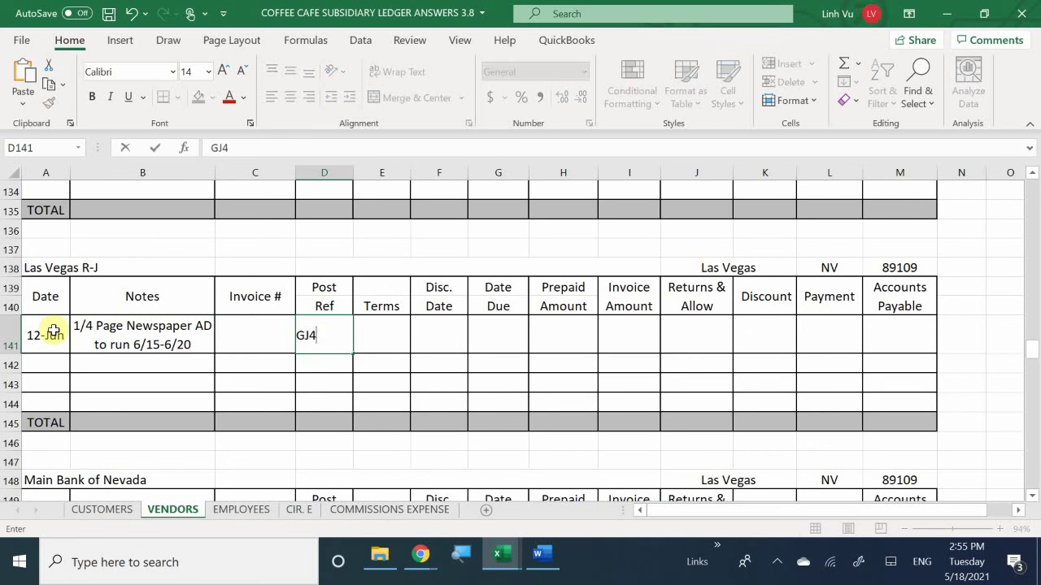
key(Tab)
key(Tab)
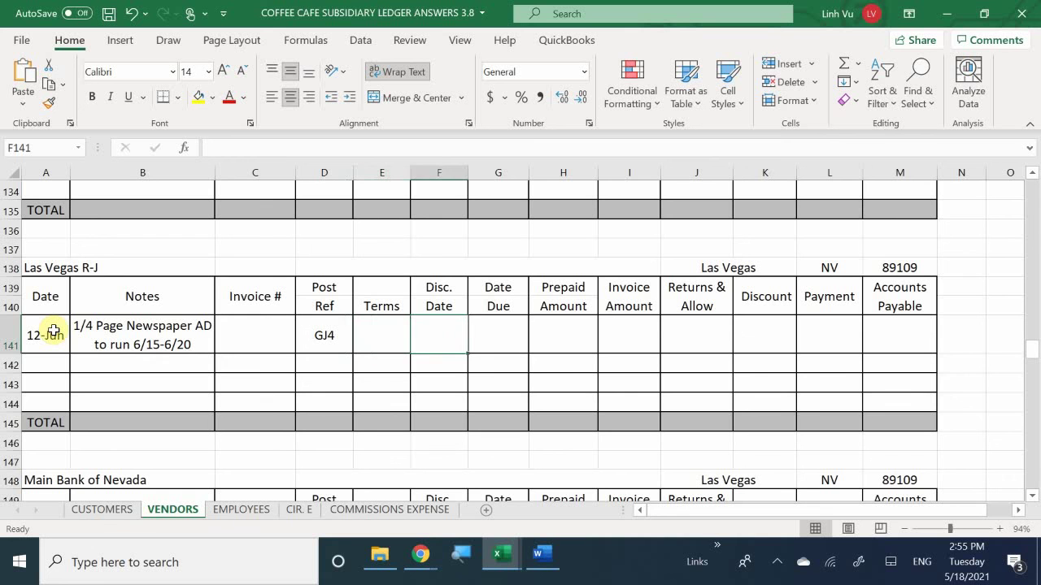
key(Tab)
key(Tab)
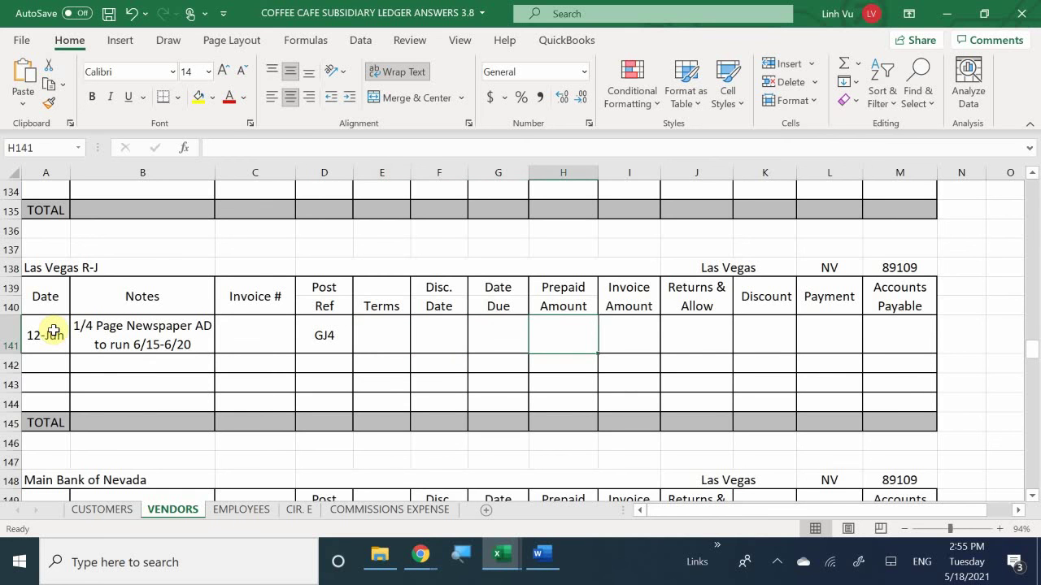
key(Tab)
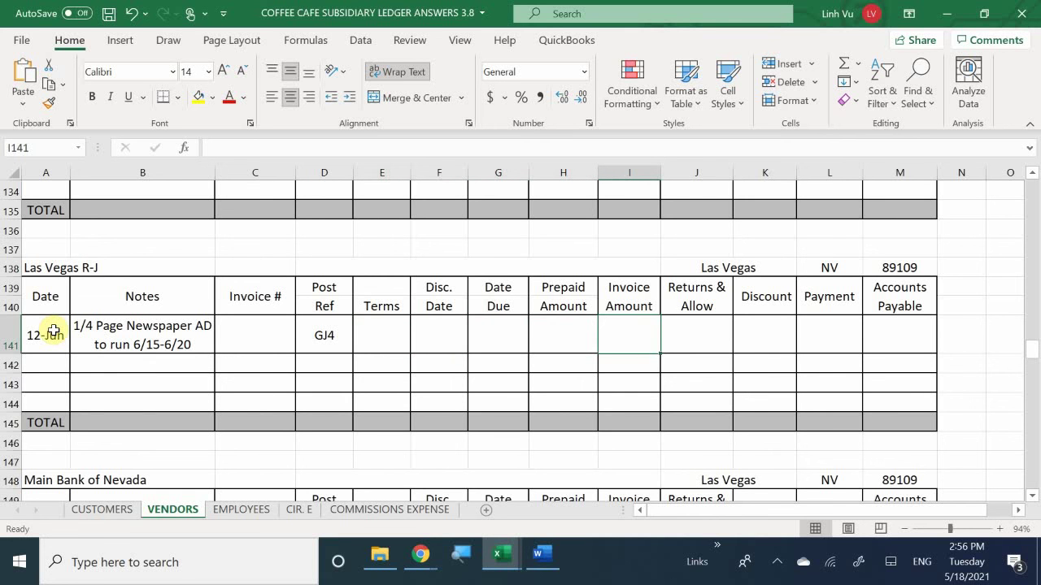
text(85.)
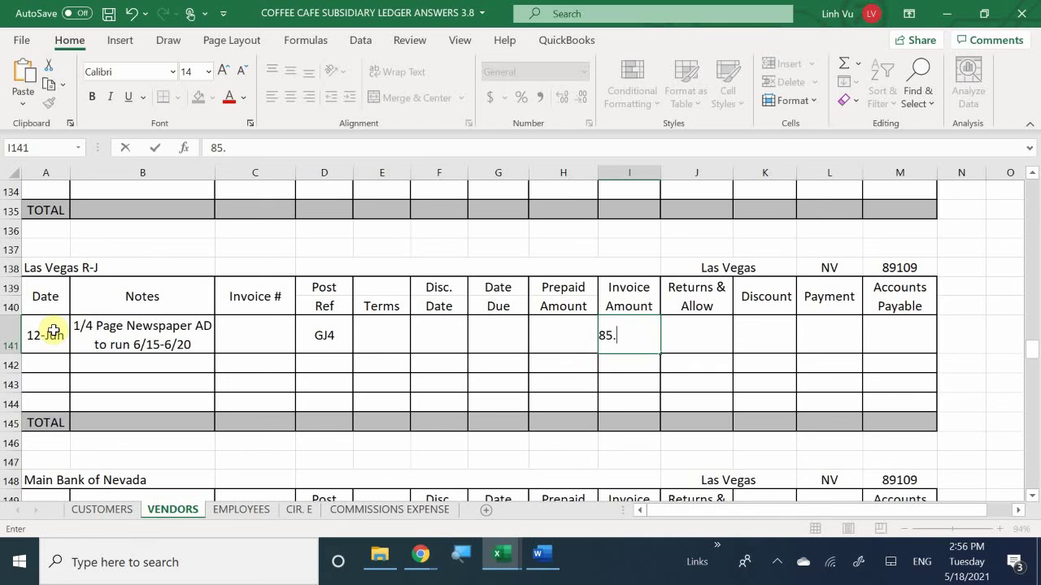
text(00)
key(Return)
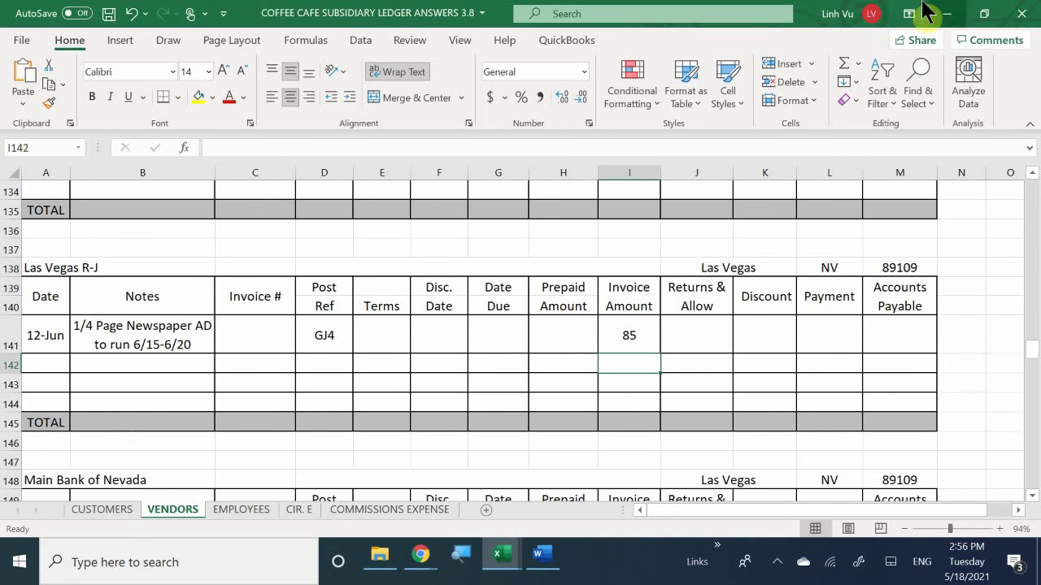
click(817, 333)
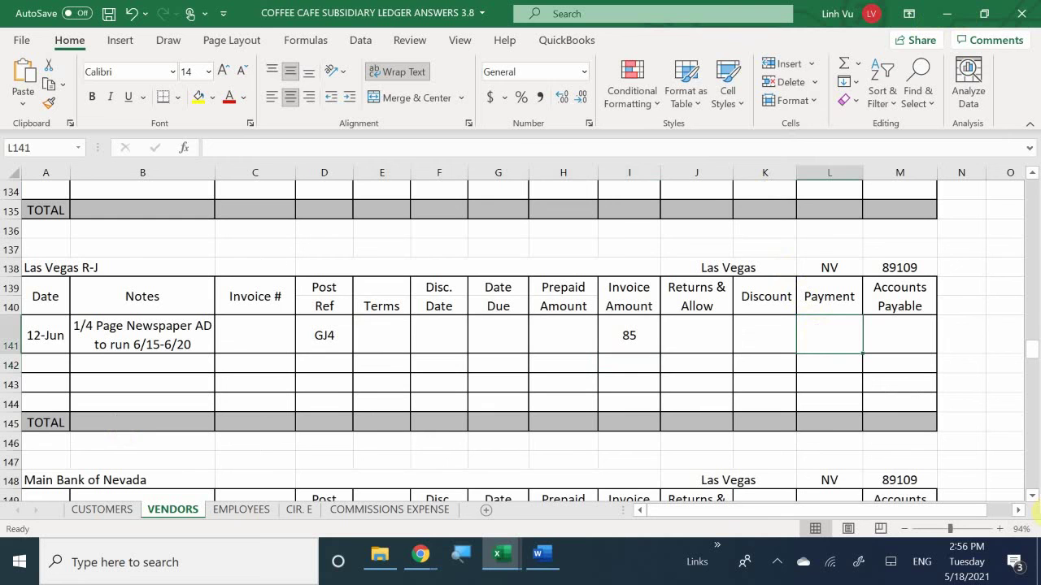
text(85)
key(Return)
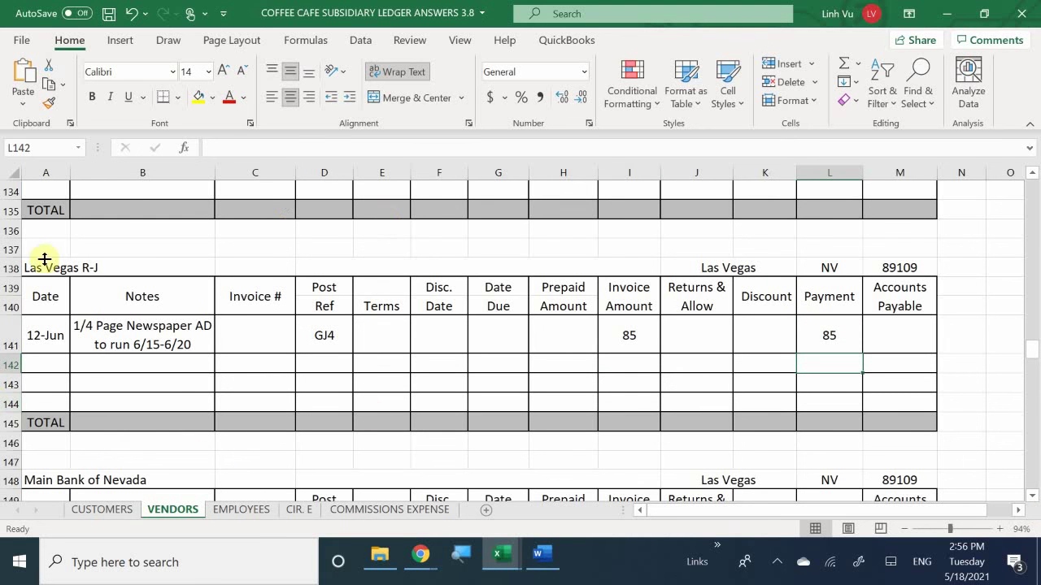
Step: Edit the B141 ad note so it ends with VISA
double_click(201, 342)
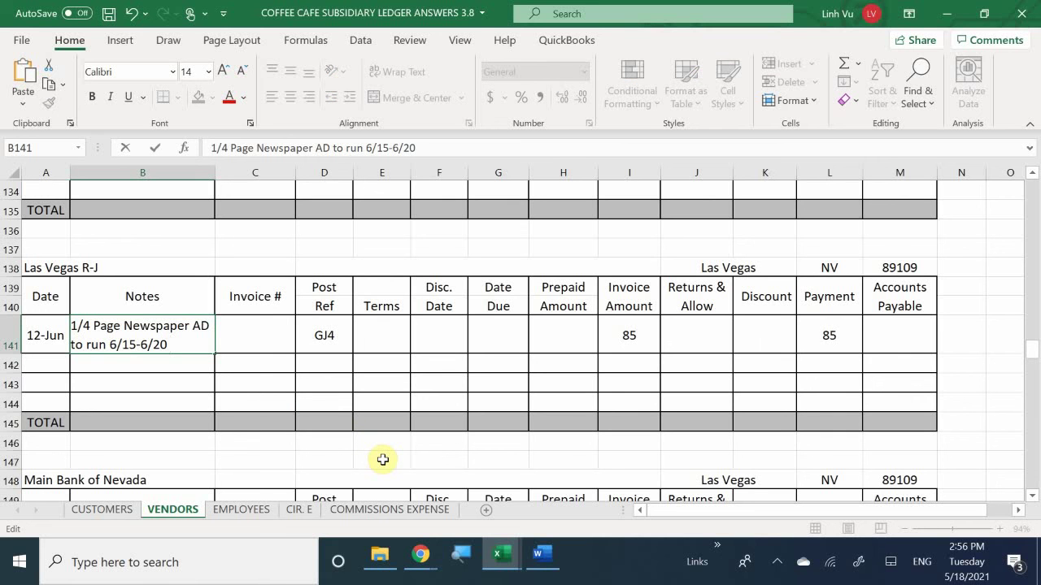
text(VISA)
key(Return)
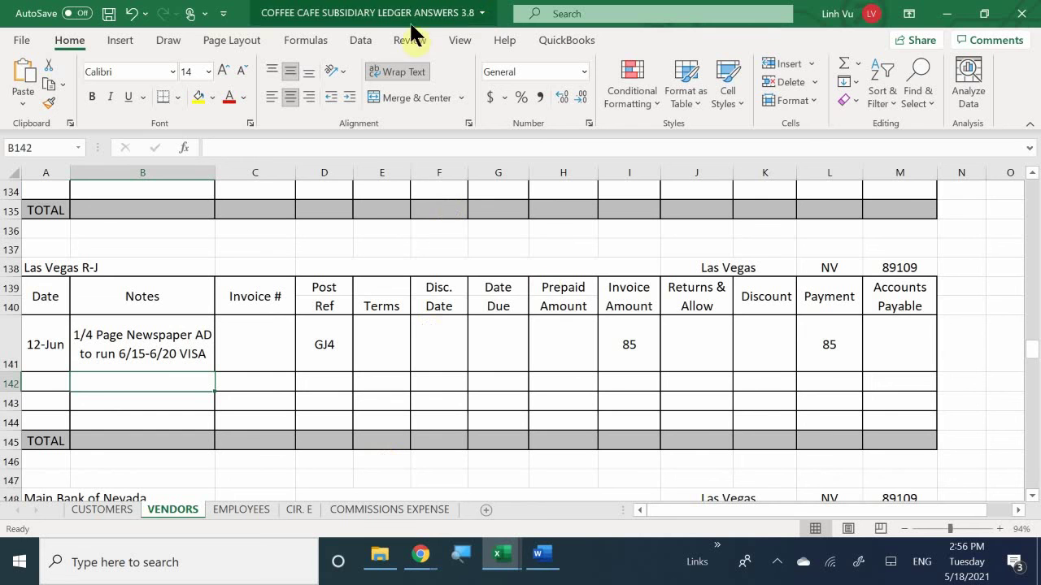
Step: Enter =I141-H141-J141-K141-L141 in M141, giving an Accounts Payable balance of 0
click(888, 324)
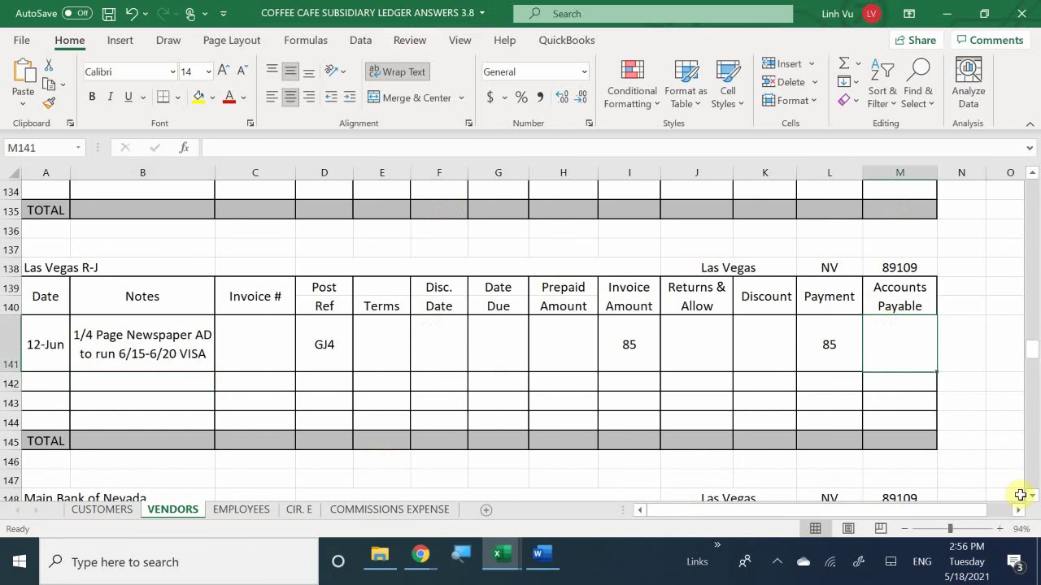
text(=)
key(Left)
key(Left)
key(Left)
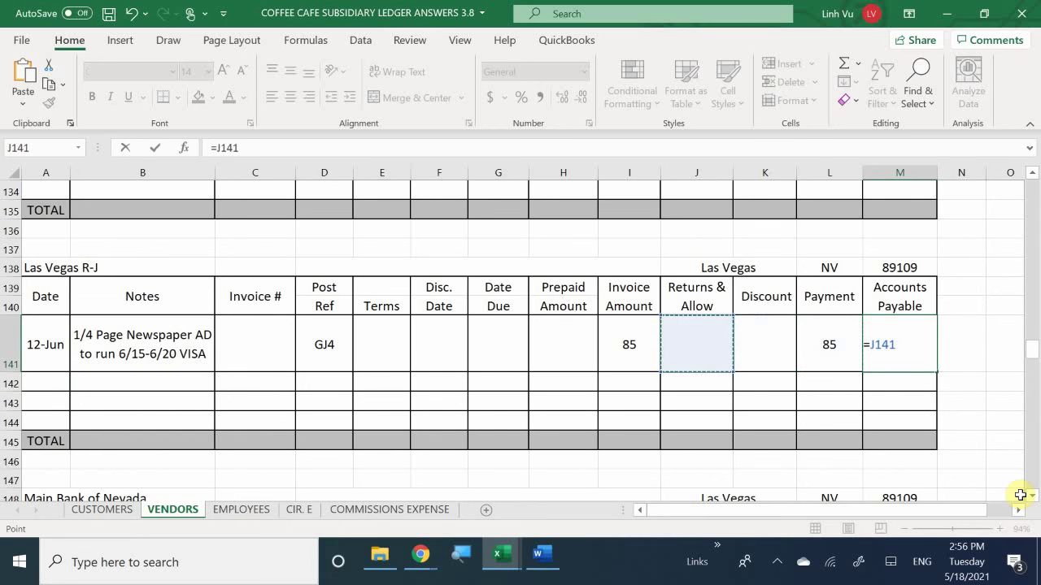
key(Left)
text(-)
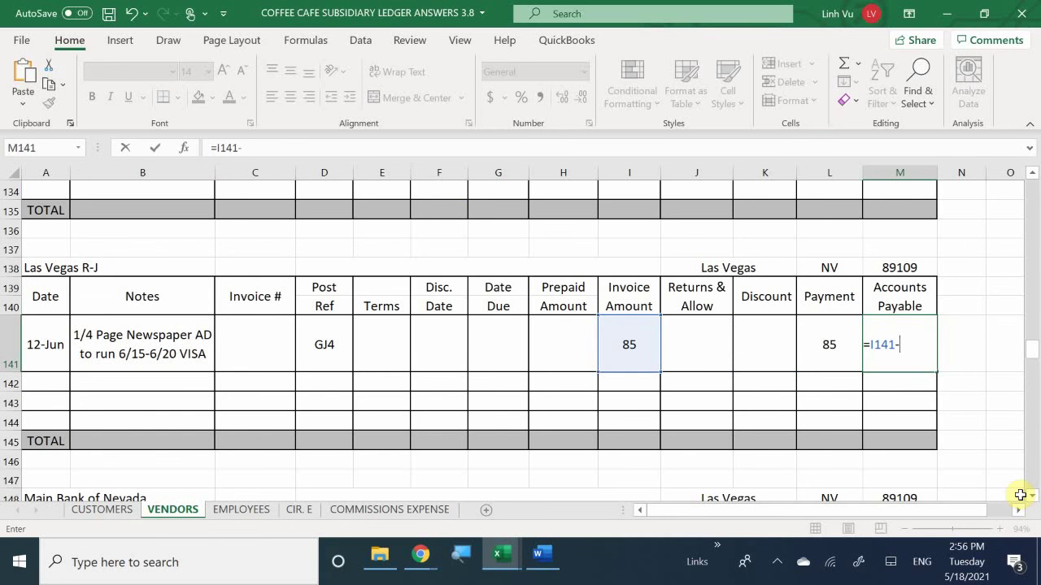
key(Left)
key(Left)
key(Left)
key(Left)
key(Left)
text(-)
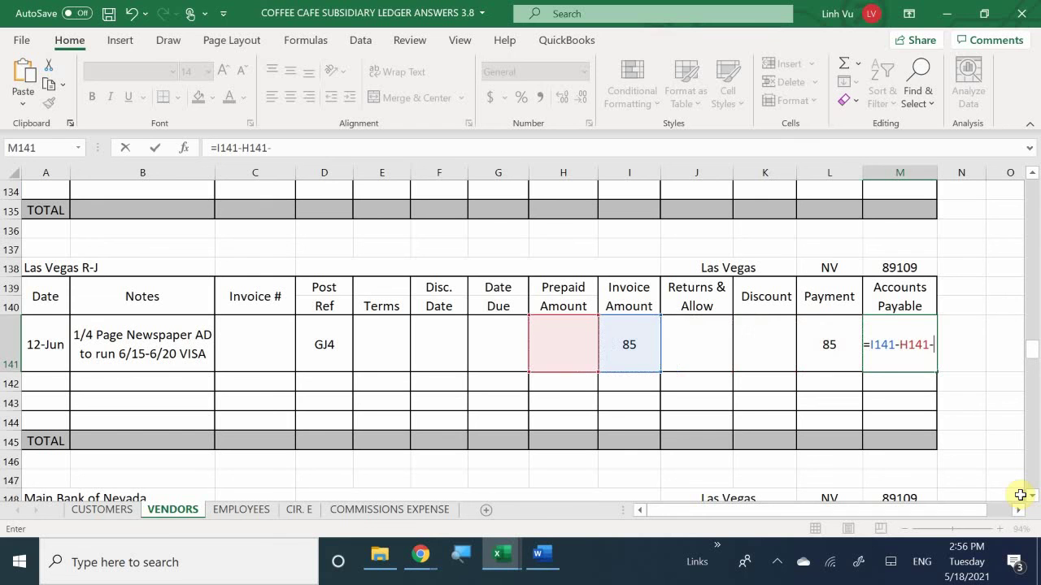
key(Left)
key(Left)
key(Left)
text(-)
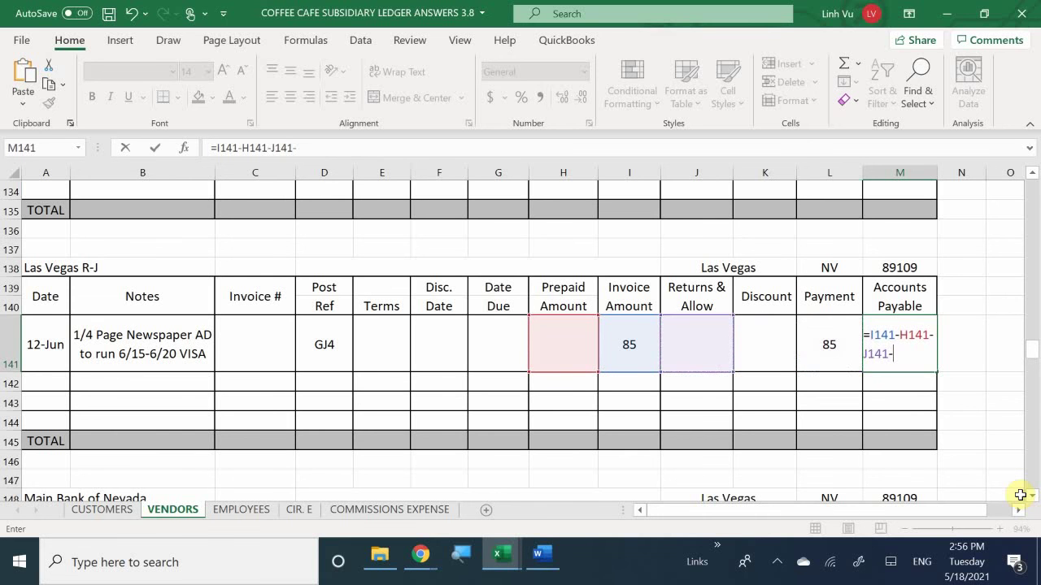
key(Left)
key(Left)
text(-)
key(Left)
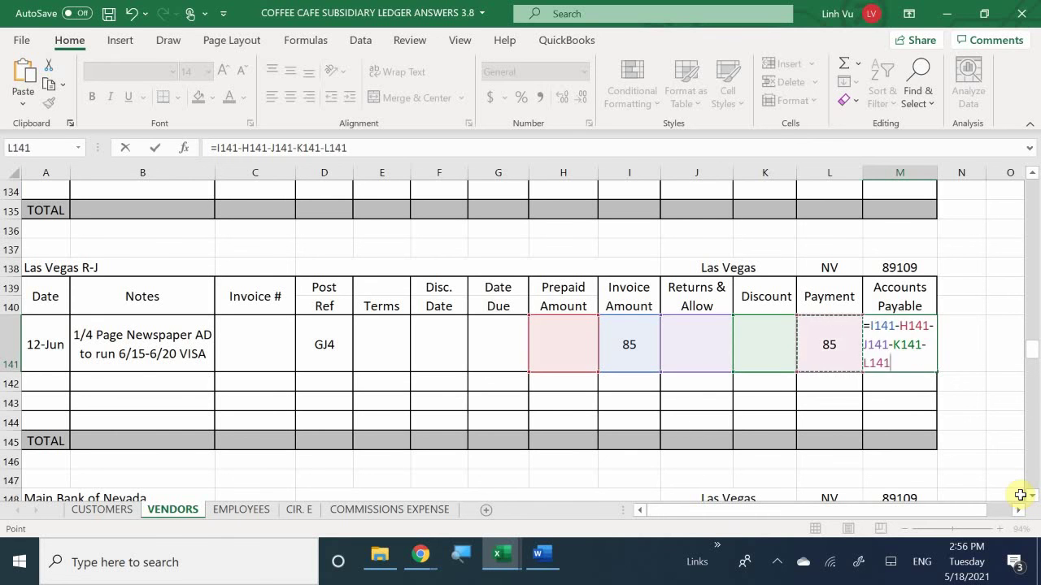
key(Return)
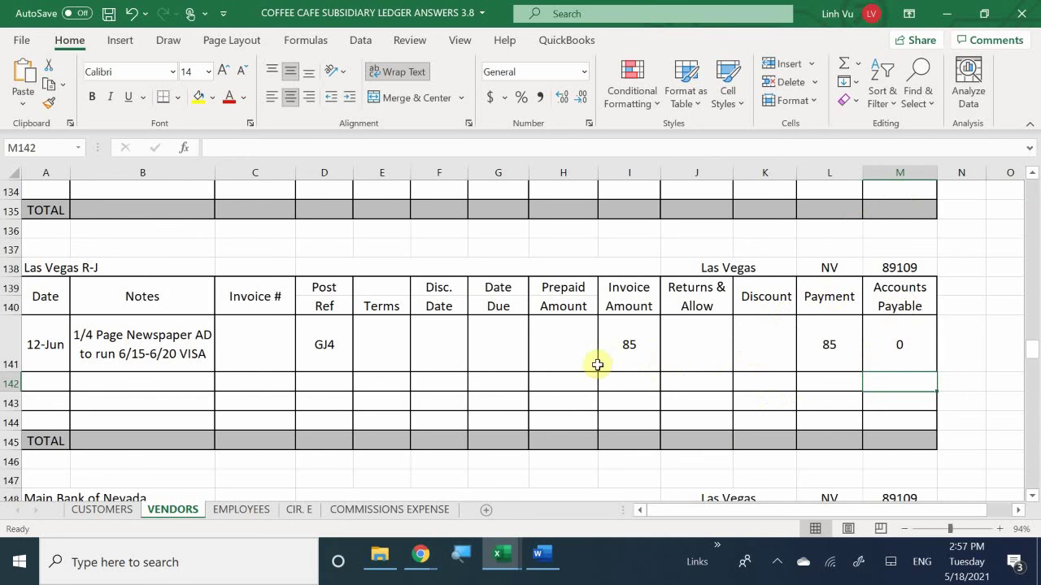
Step: Apply Comma Style to H141:M144 so the row shows 85.00 and a dash
mouse_move(574, 350)
mouse_down()
mouse_move(809, 326)
mouse_move(897, 354)
mouse_move(870, 423)
mouse_up()
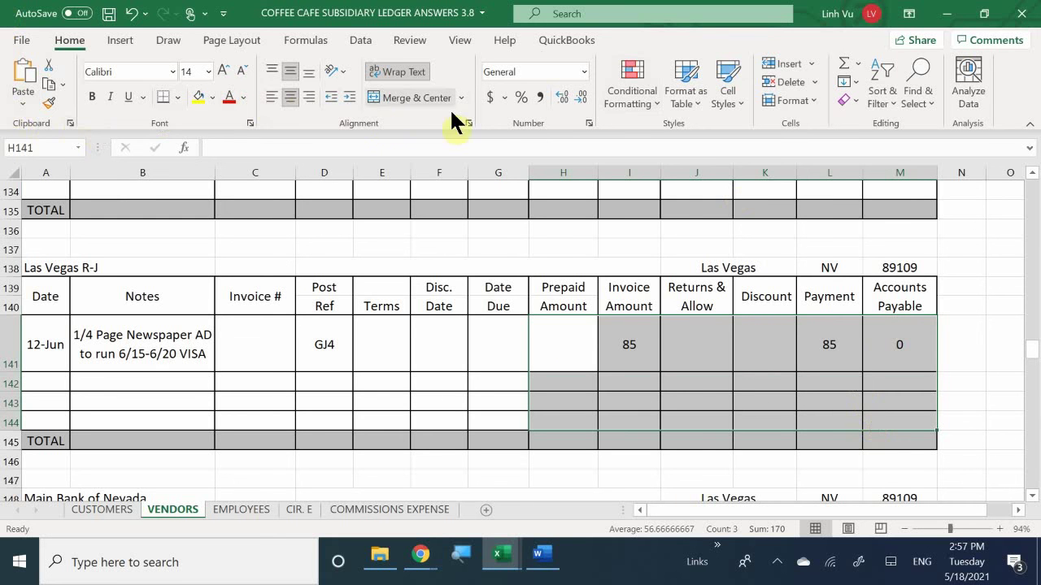
click(539, 97)
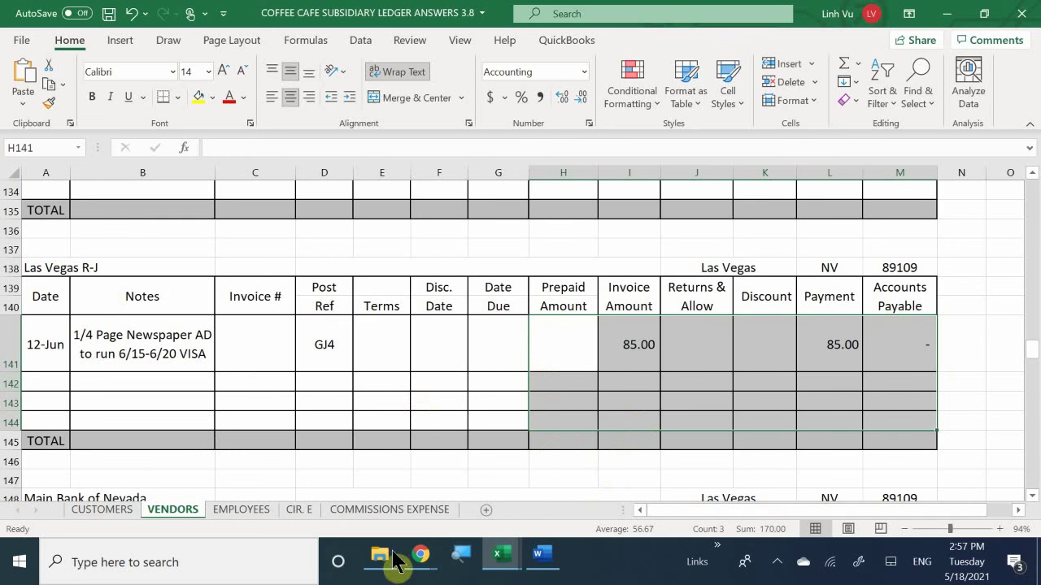
click(576, 418)
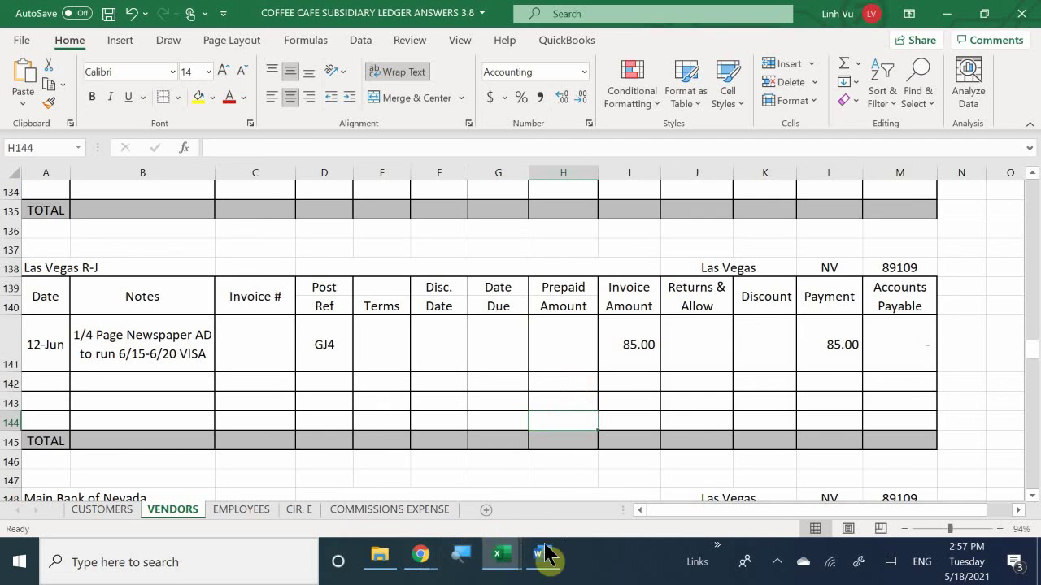
mouse_move(508, 559)
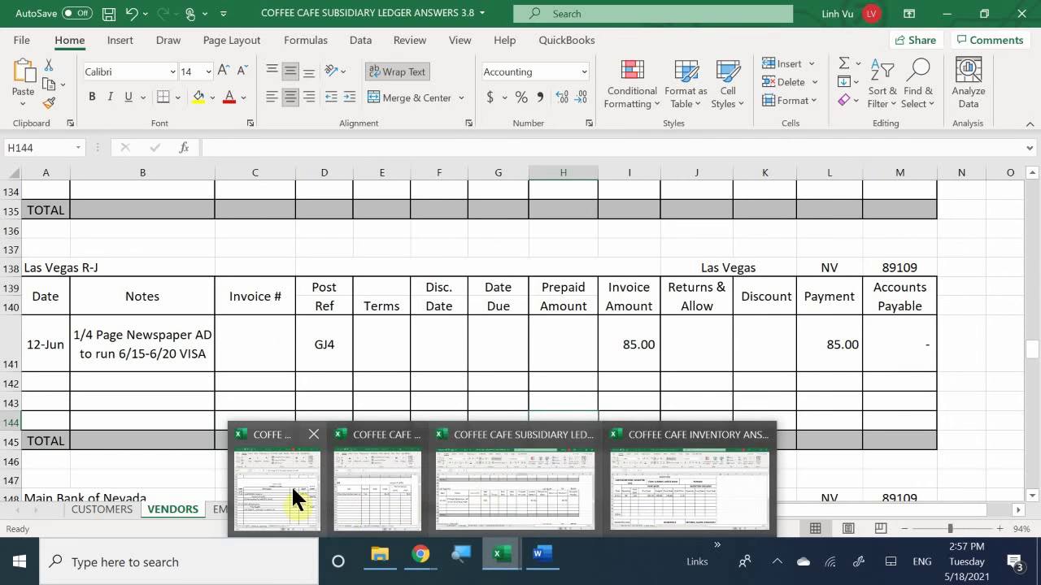
Step: Highlight the 2,000 advertising flyers order and its journal entry in yellow in Word
click(291, 485)
click(541, 553)
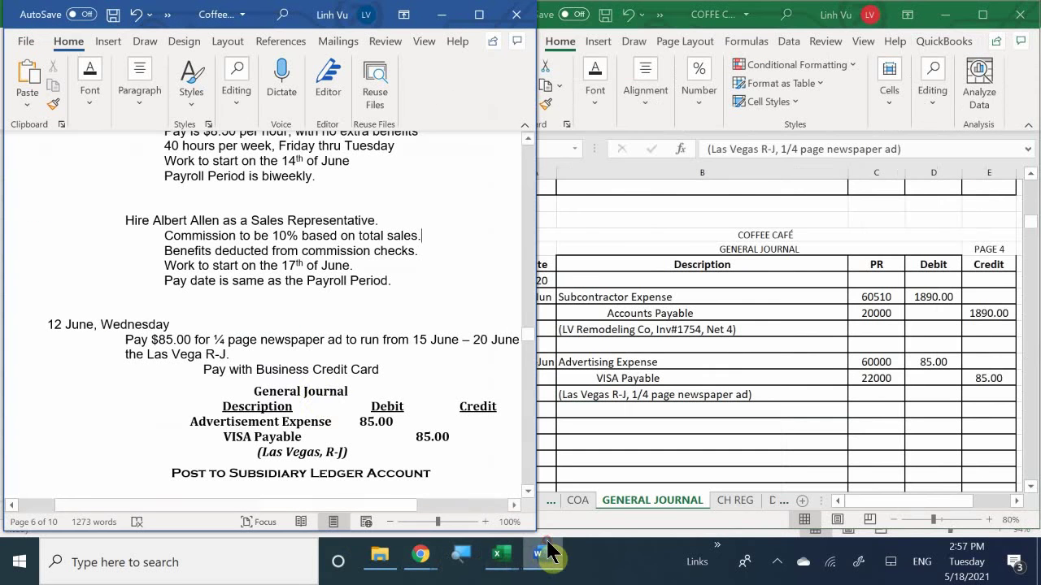
scroll(317, 398, down, 3)
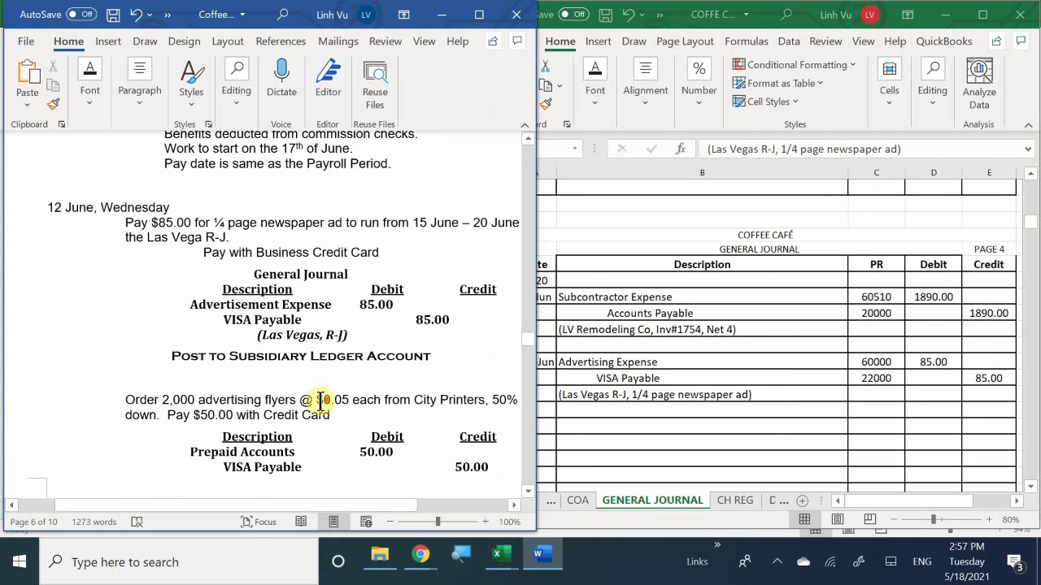
scroll(321, 399, down, 1)
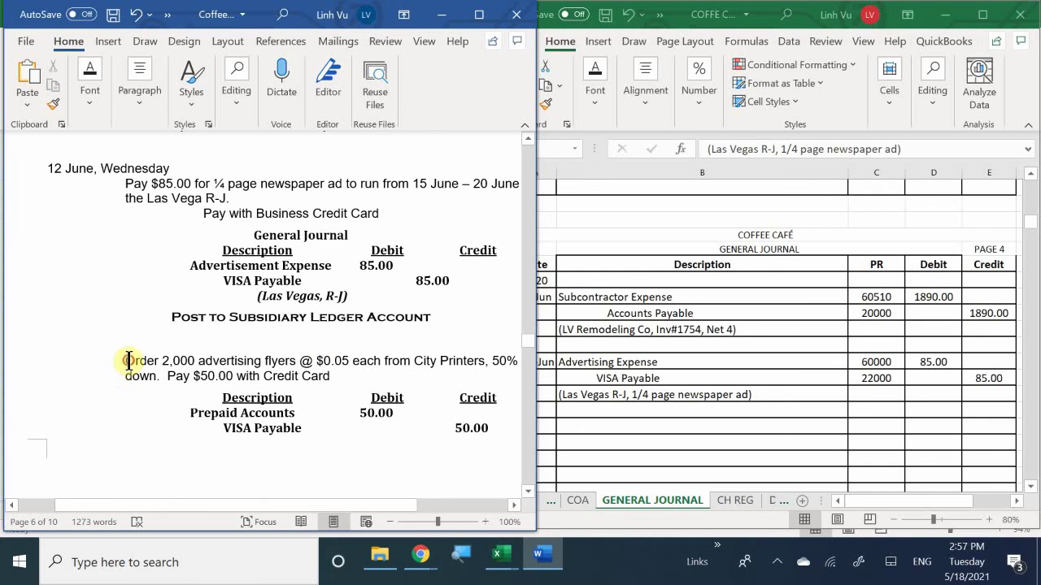
drag(124, 361, 499, 426)
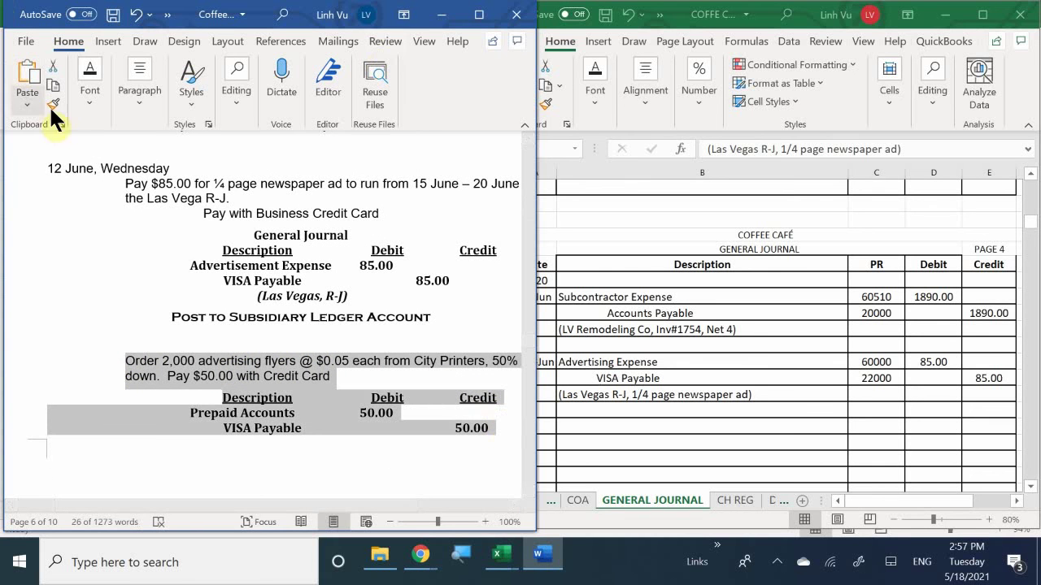
click(84, 94)
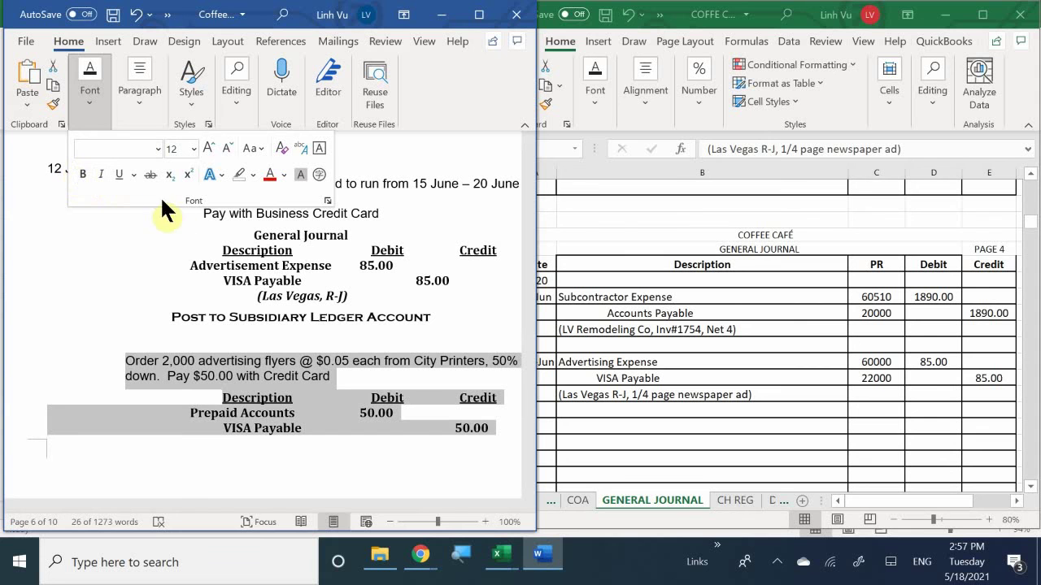
click(252, 174)
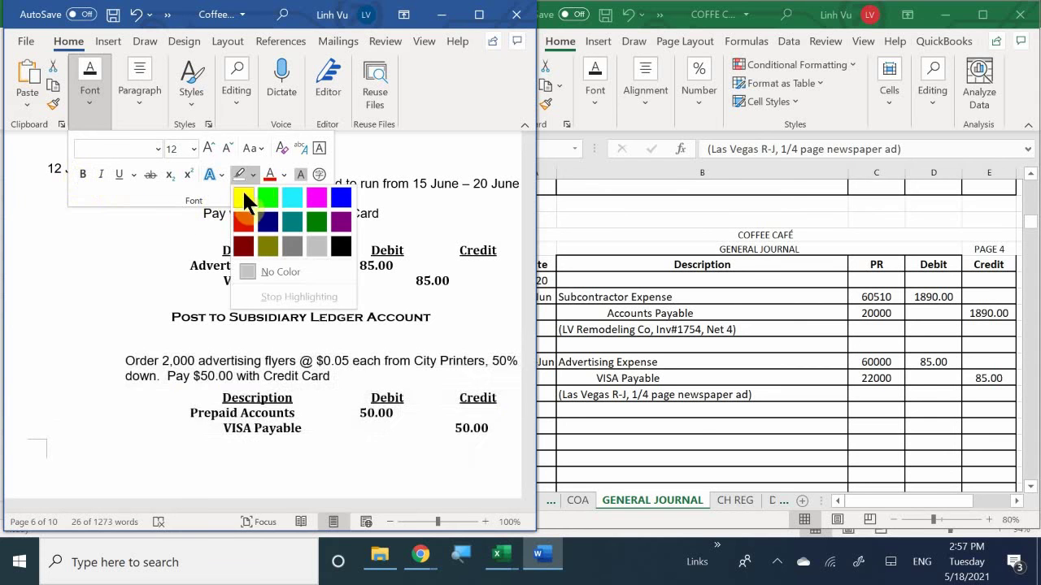
click(243, 195)
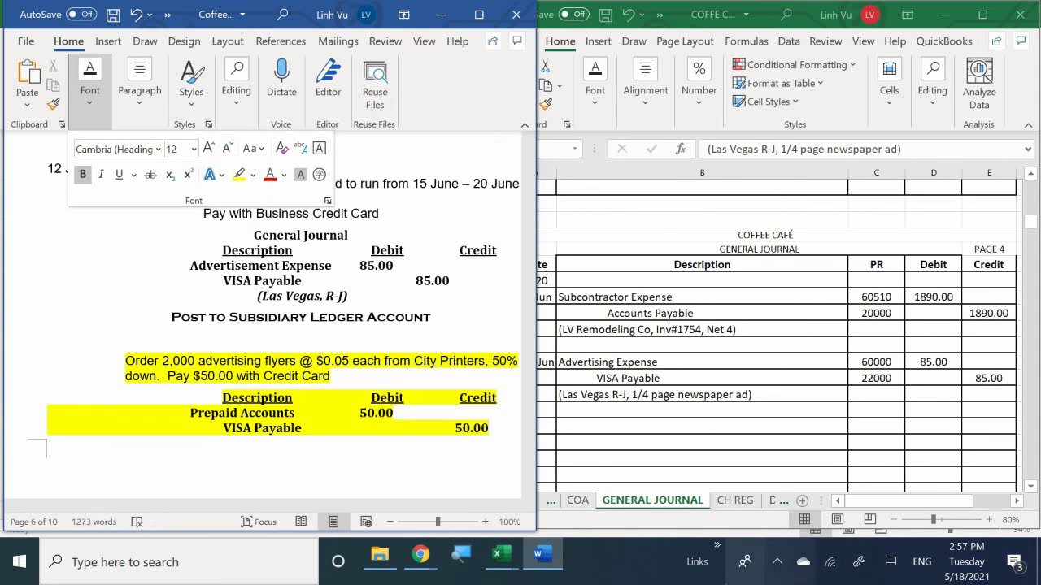
click(776, 561)
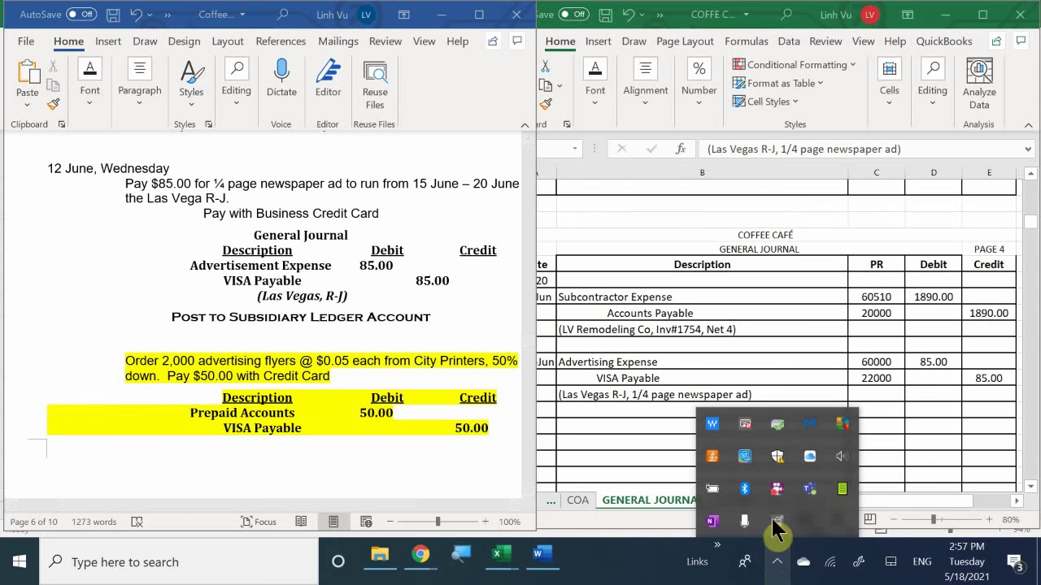
right_click(779, 486)
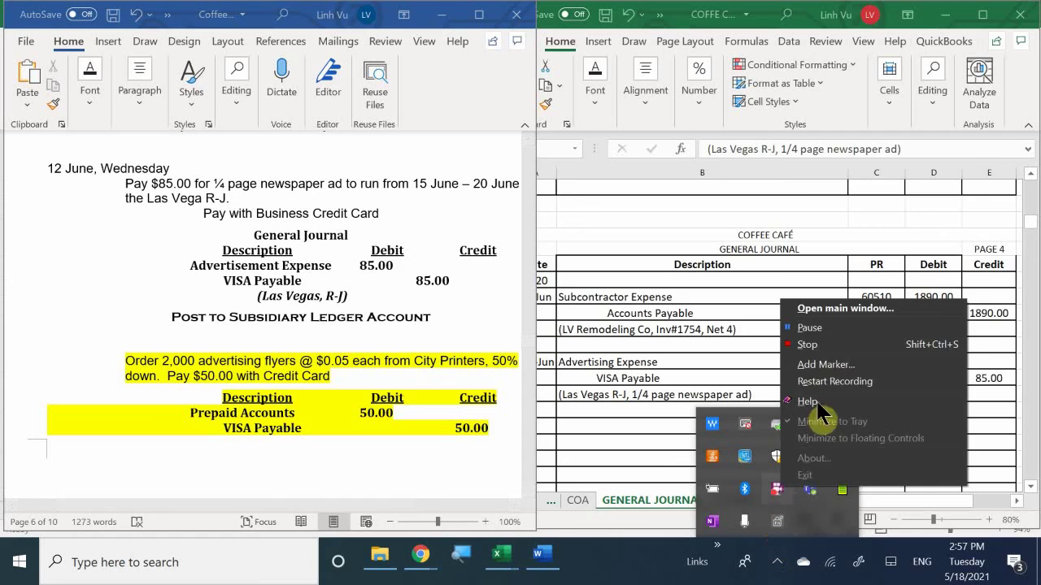